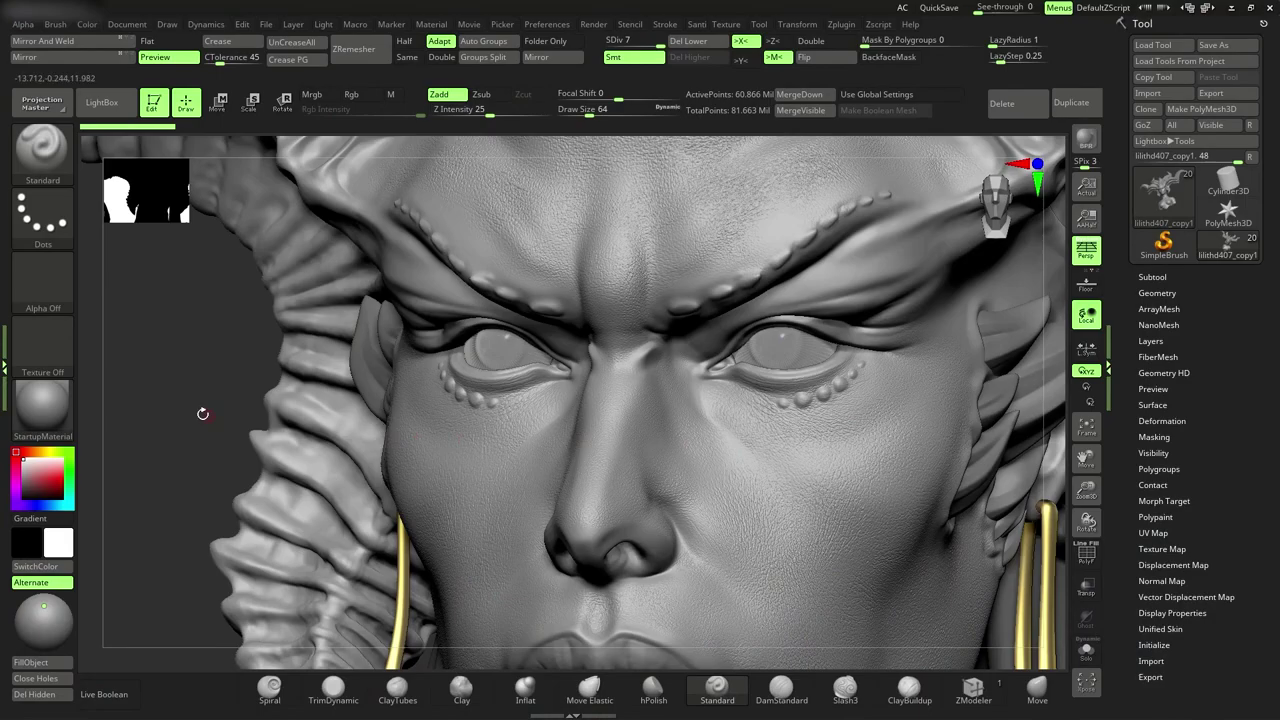
Step: Rotate the ZBrush sculpt to a front view, then orbit the textured Lilith head in Substance Painter
scroll(200, 411, "down", 3)
scroll(300, 434, "down", 2)
mouse_move(324, 373)
left_mouse_down()
mouse_move(930, 460)
mouse_move(983, 486)
mouse_move(926, 440)
mouse_move(895, 366)
mouse_move(936, 375)
left_mouse_up()
scroll(926, 440, "down", 3)
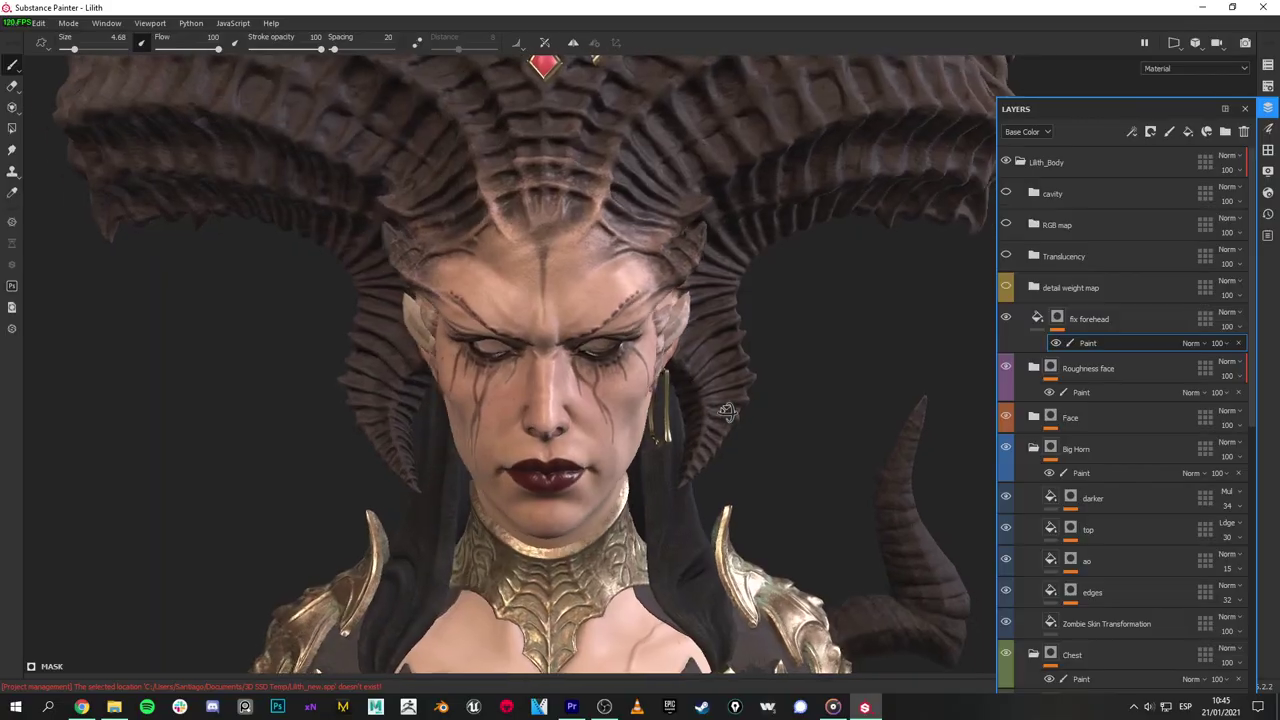
mouse_move(860, 400)
left_mouse_down("alt")
mouse_move(791, 400)
mouse_move(729, 374)
mouse_move(650, 385)
left_mouse_up("alt")
key("c")
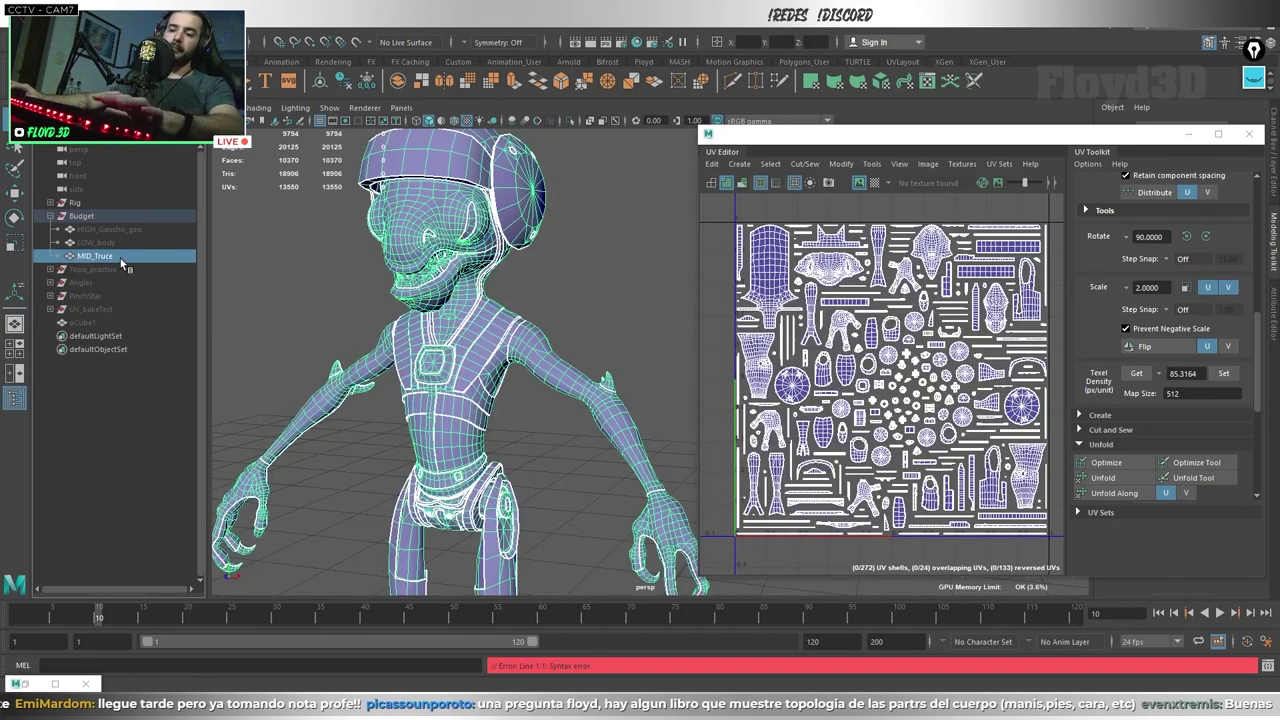
Step: Select pCube1, isolate it and frame it for a three-quarter view
left_click(82, 322)
key("h")
key("f")
left_click_drag(451, 449, 566, 480, "alt")
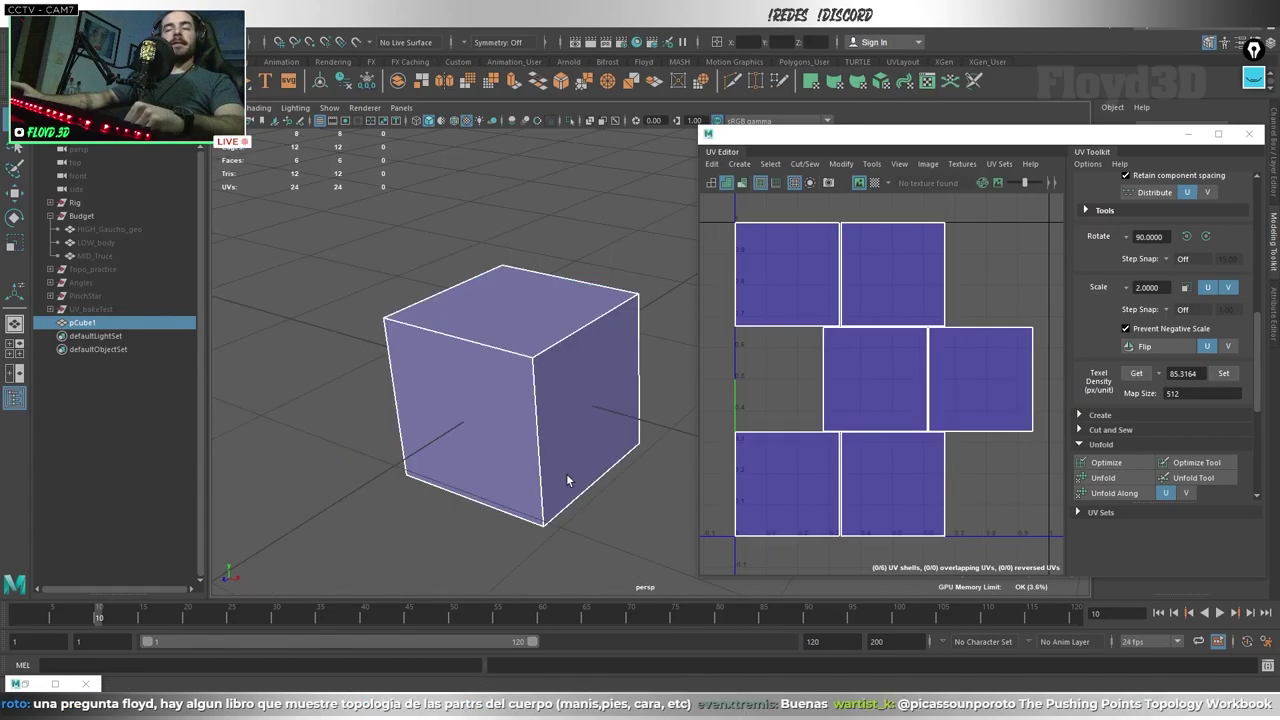
left_click(575, 472)
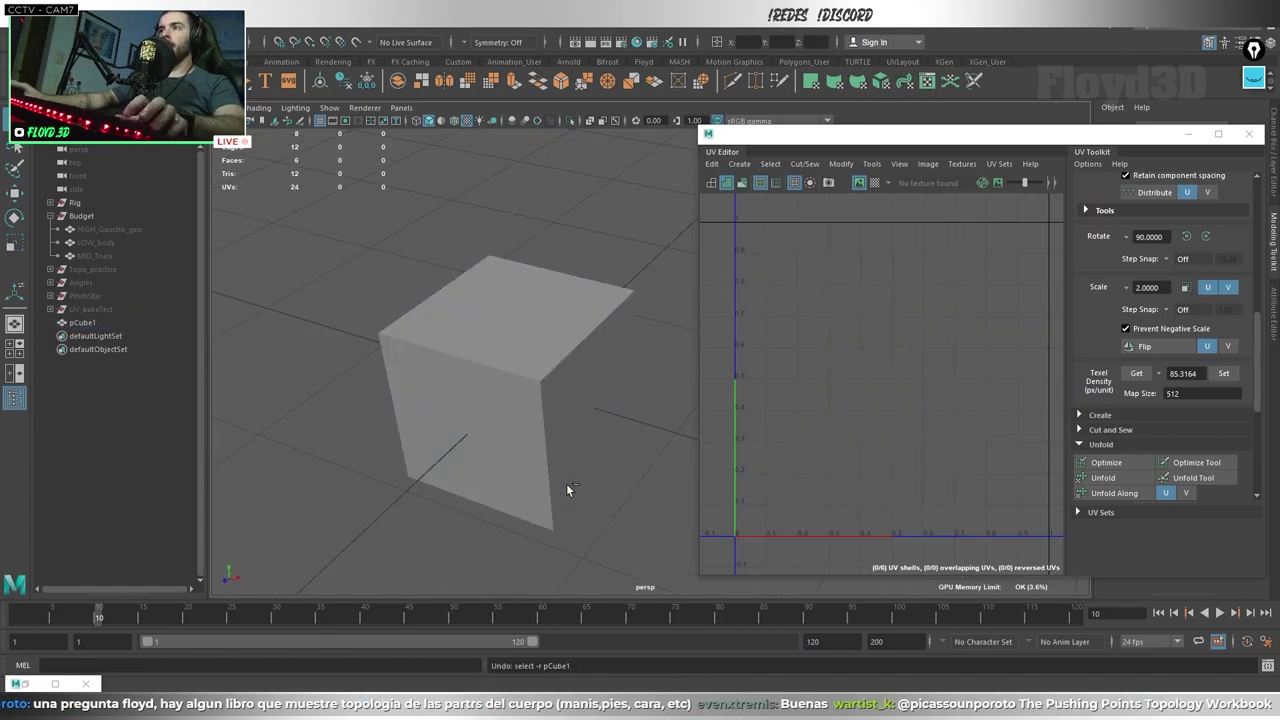
key("ctrl+z")
Step: Restore pCube1's default cross-shaped UVs and orbit around the cube to inspect it
key("ctrl+z")
left_click_drag(534, 435, 548, 384, "alt")
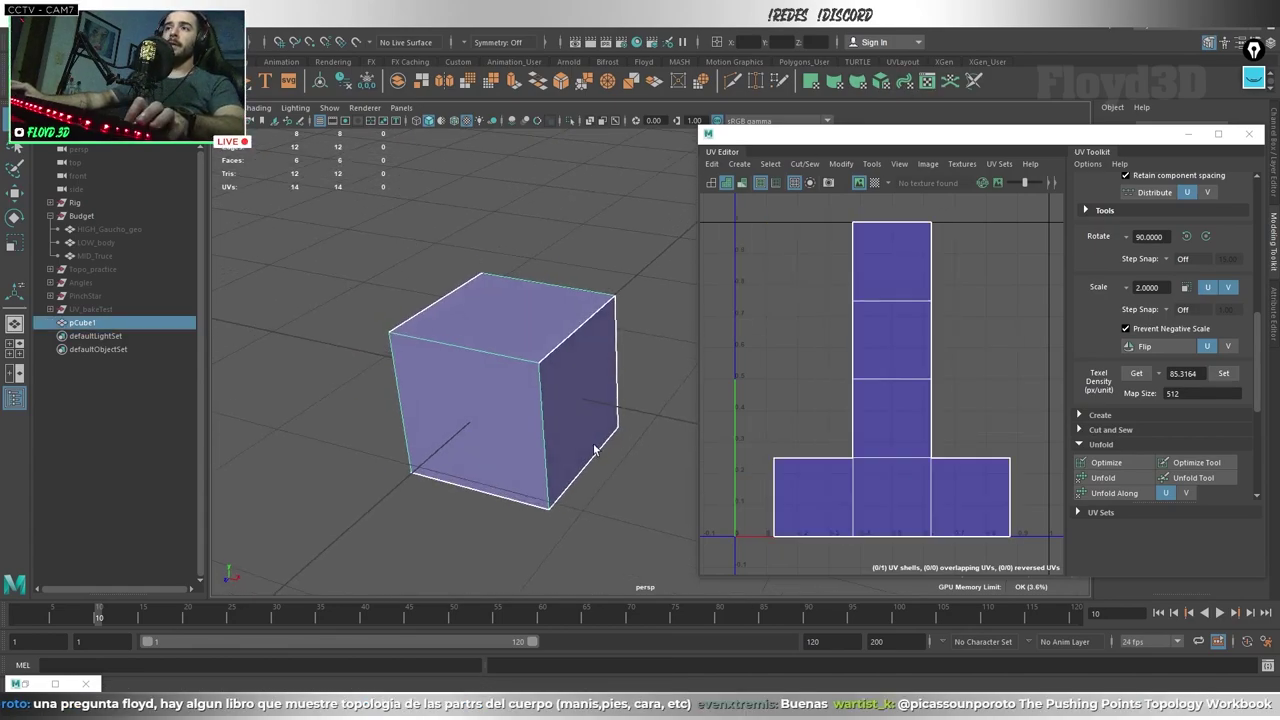
key("ctrl+z")
key("shift+z")
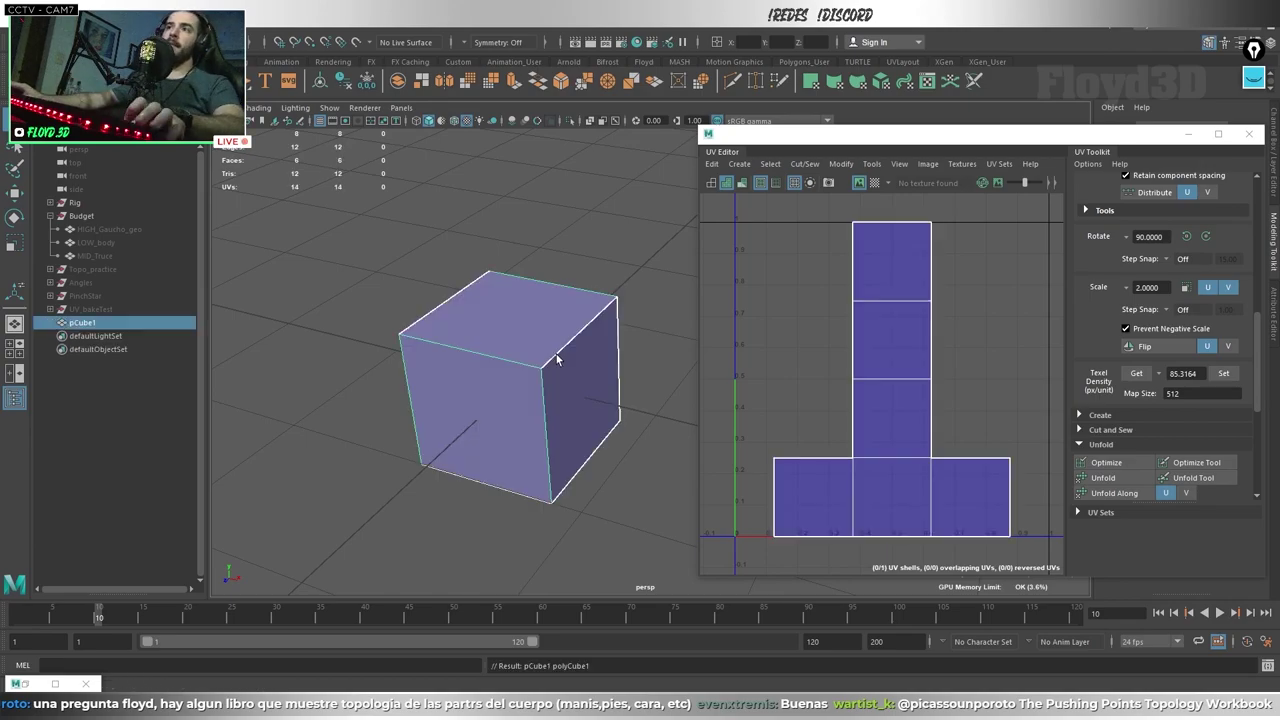
left_click_drag(548, 384, 494, 387, "alt")
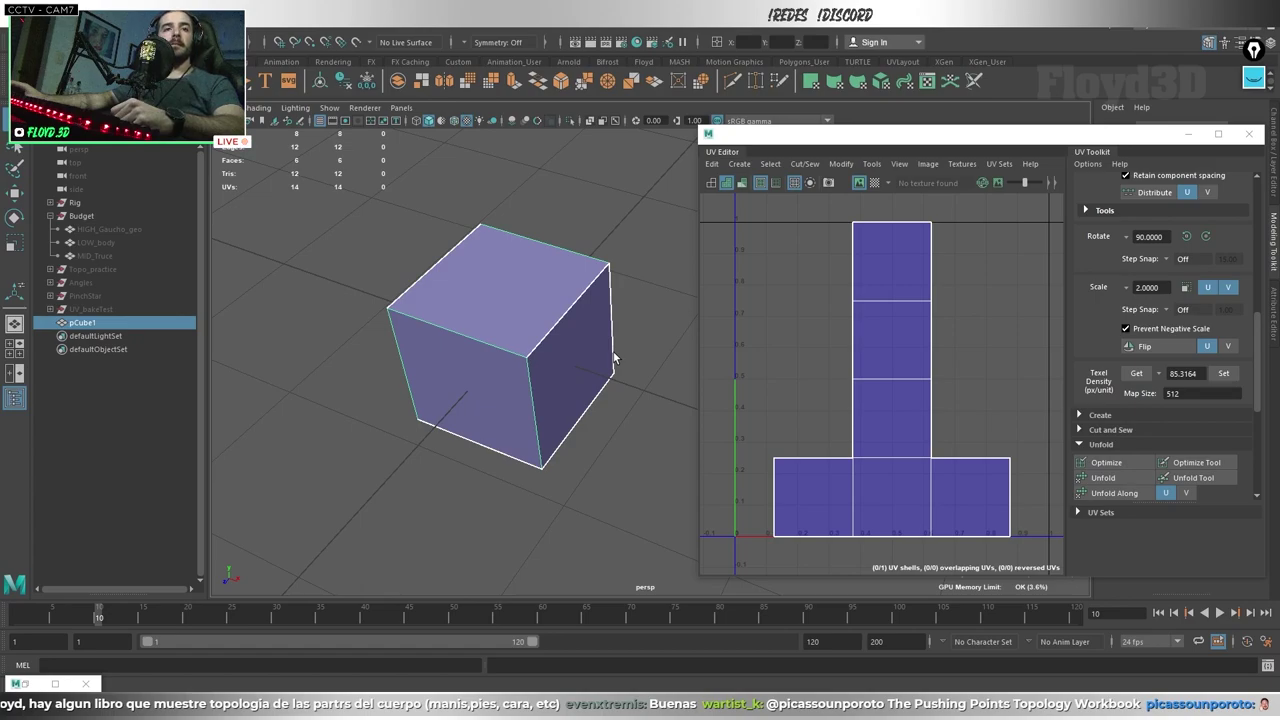
mouse_move(508, 377)
left_mouse_down("alt")
mouse_move(520, 334)
mouse_move(517, 382)
mouse_move(540, 334)
mouse_move(611, 369)
mouse_move(574, 423)
mouse_move(623, 425)
left_mouse_up("alt")
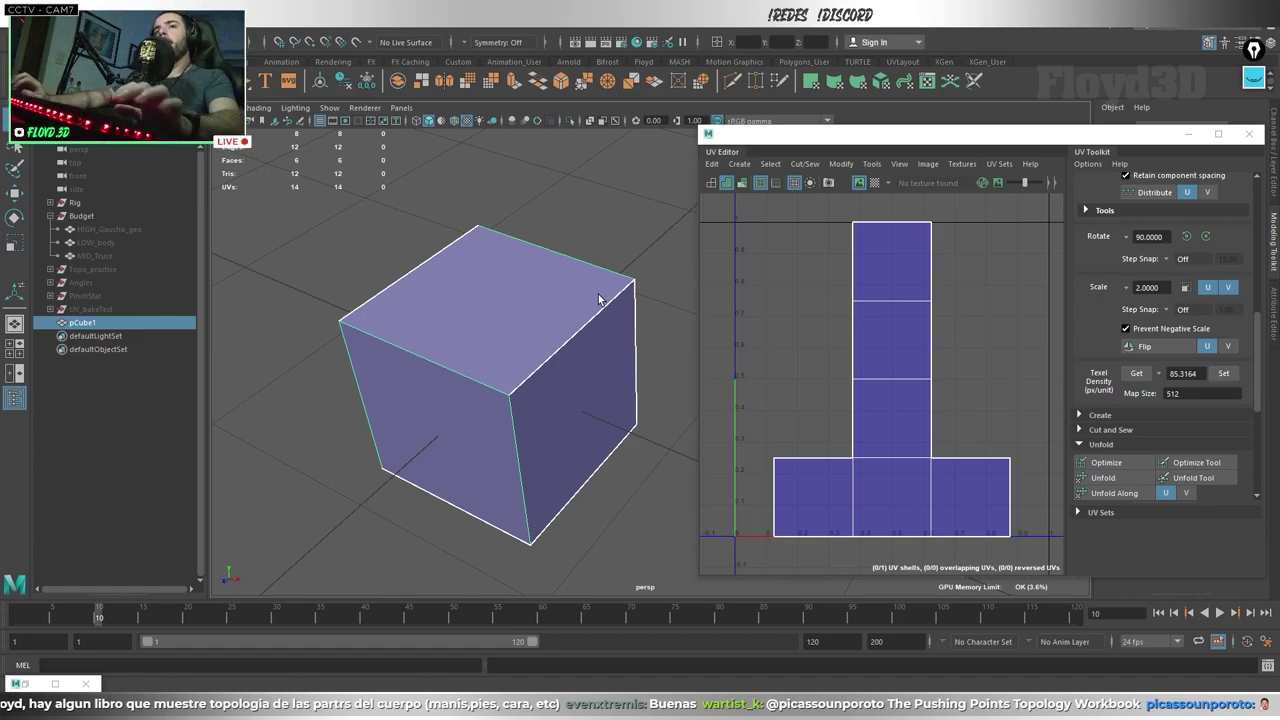
left_click_drag(598, 299, 605, 313, "alt")
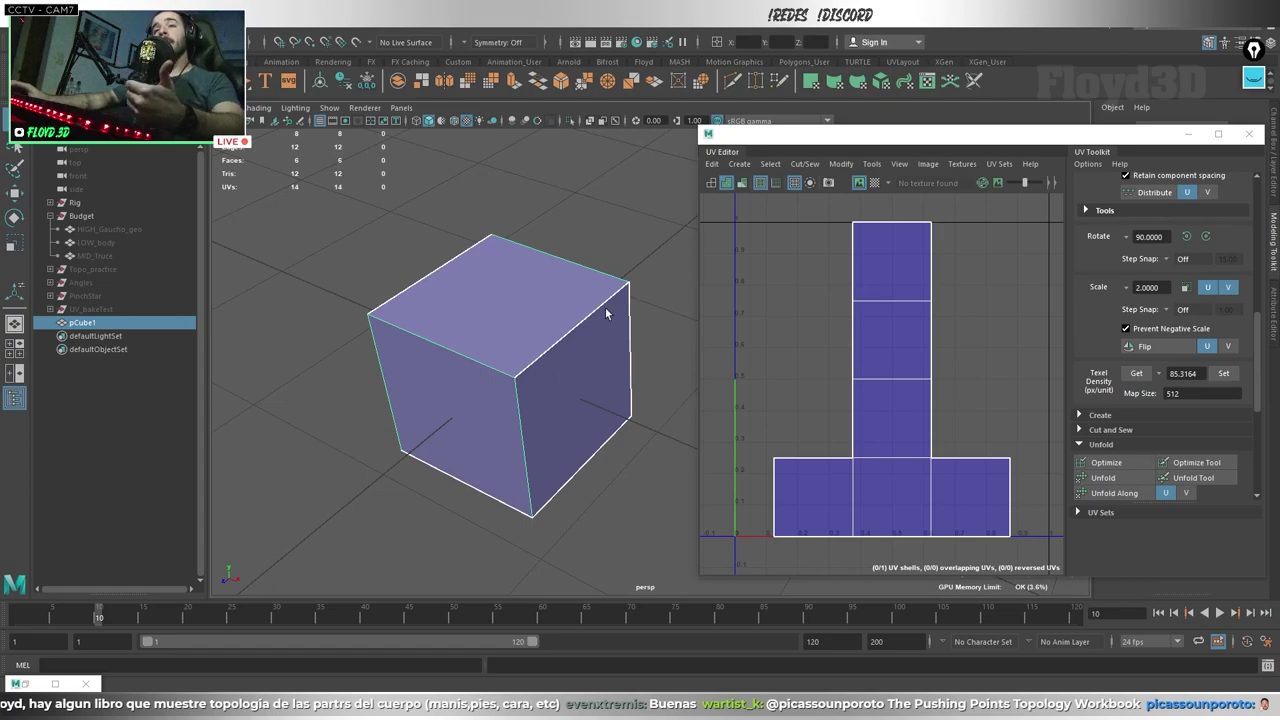
mouse_move(605, 313)
right_mouse_down("alt")
mouse_move(550, 300)
mouse_move(477, 322)
right_mouse_up("alt")
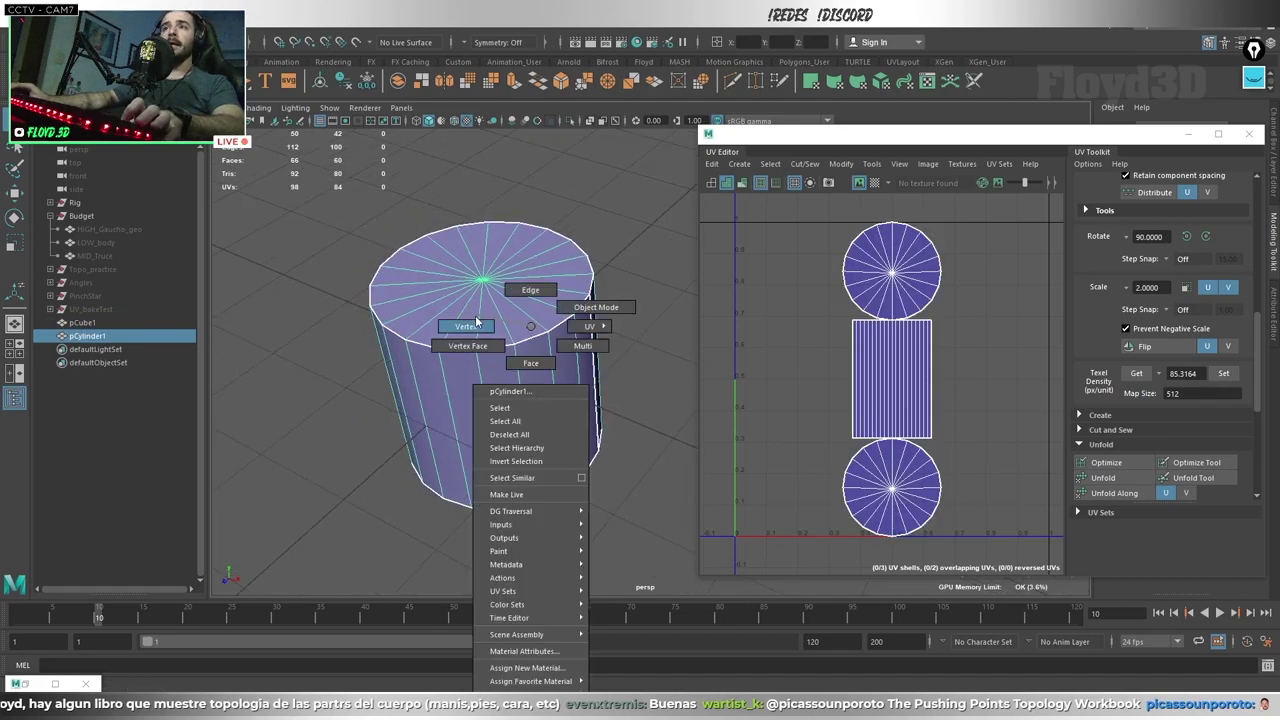
Step: Look down at the new cylinder's top, then reselect pCube1 and pan both objects up-left
scroll(884, 381, "down", 2)
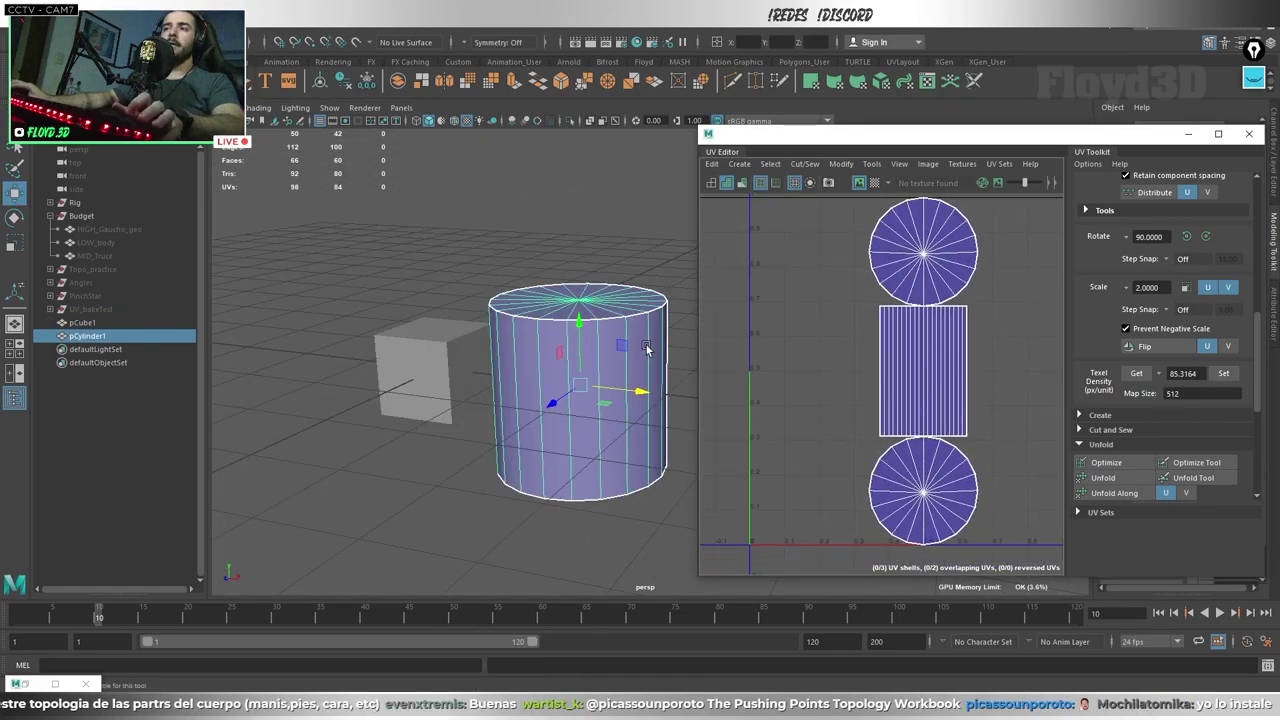
left_click_drag(647, 347, 563, 388, "alt")
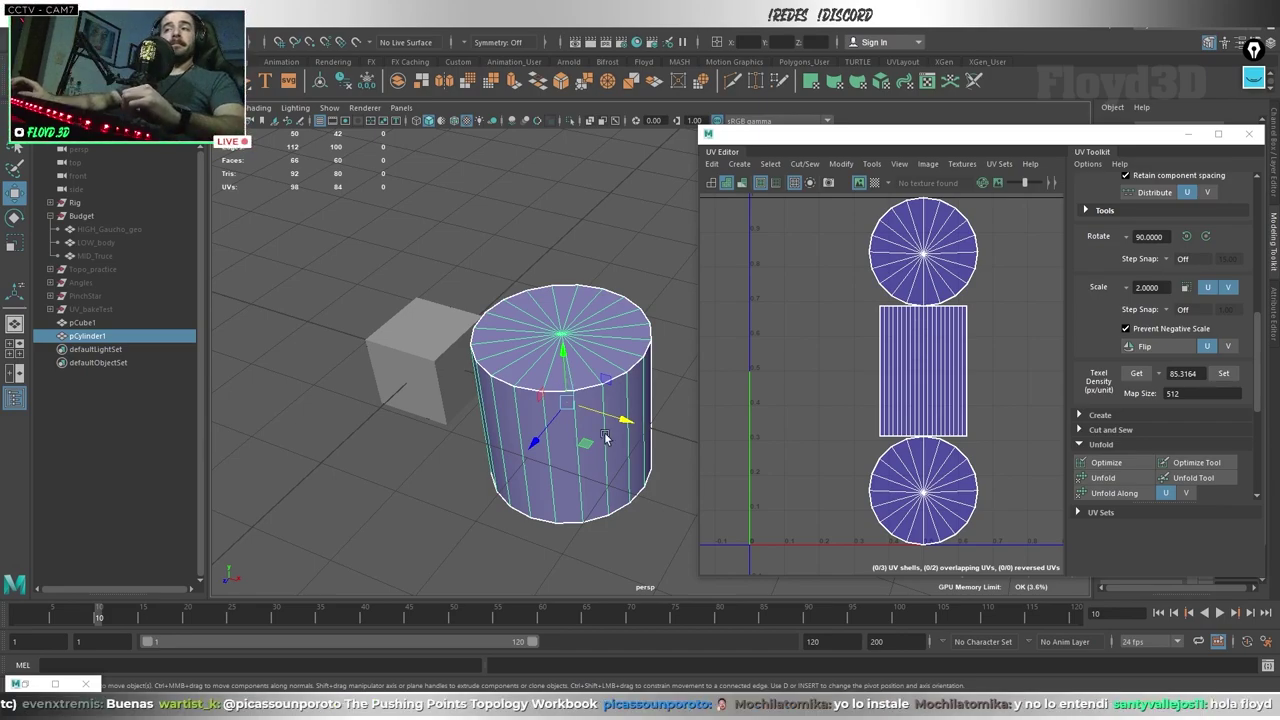
key("ctrl+z")
scroll(568, 460, "up", 2)
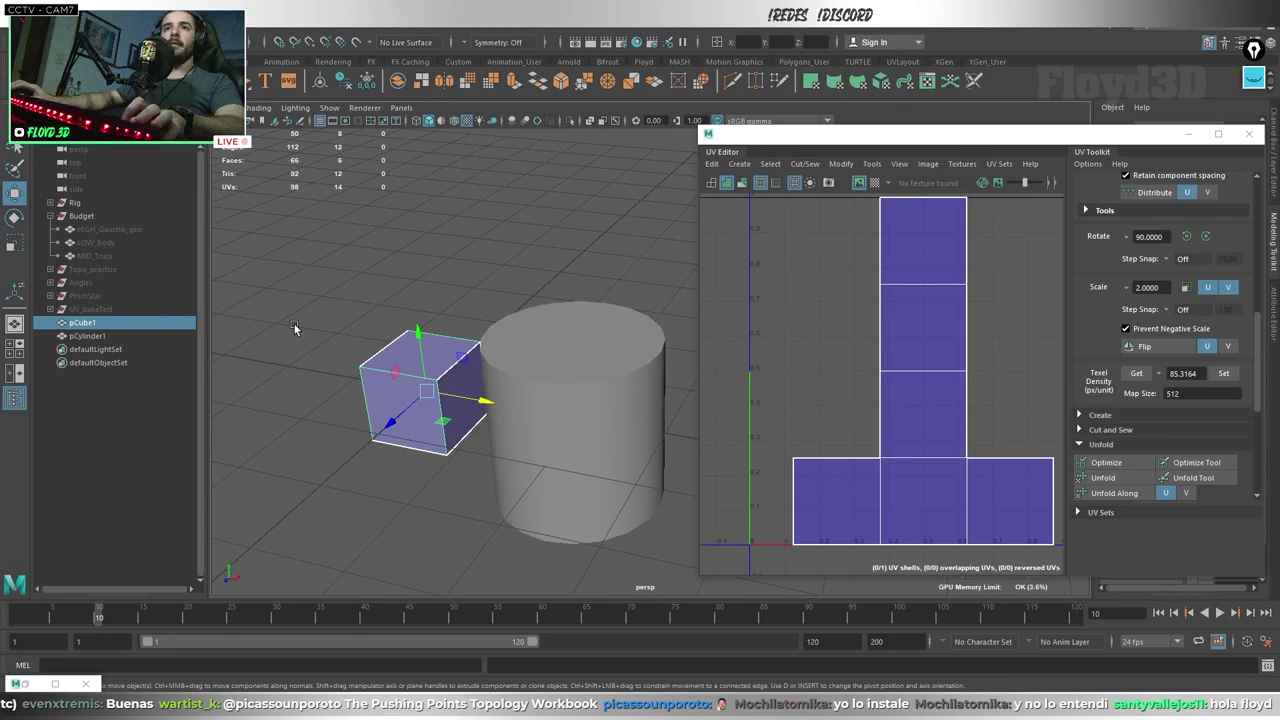
middle_click_drag(492, 368, 447, 352, "alt")
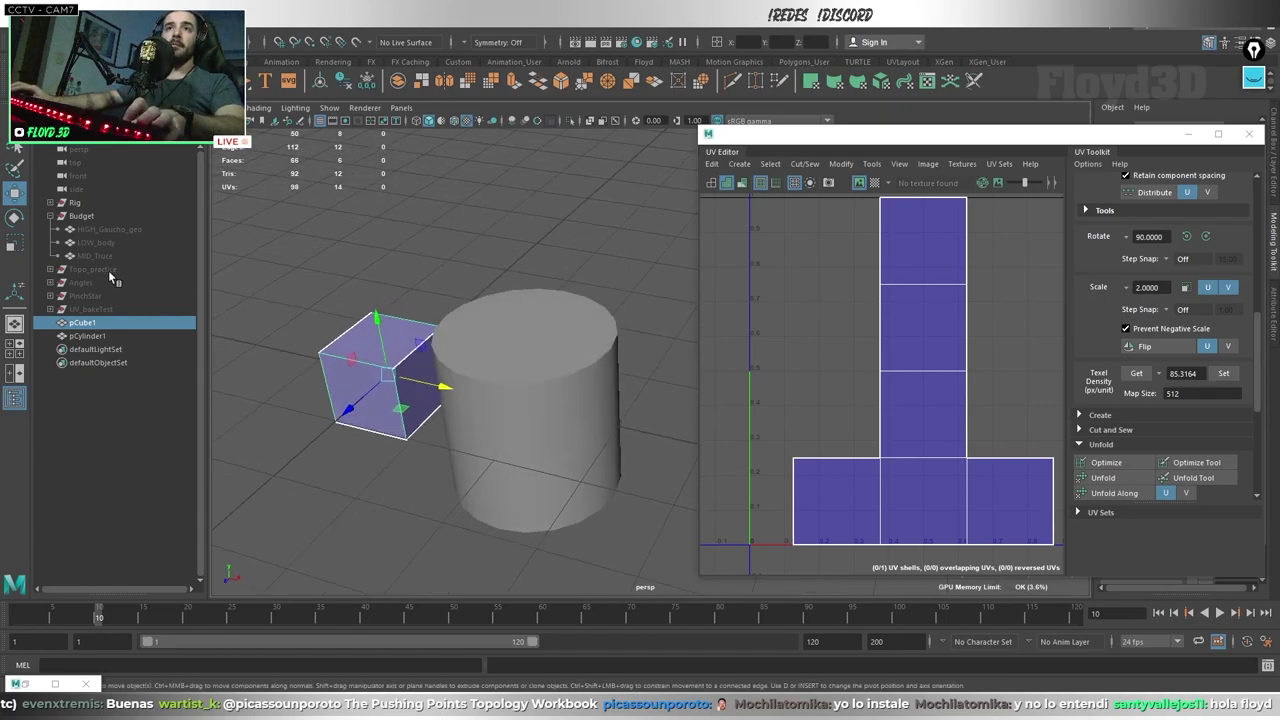
Step: Expand UV_bakeTest > Truce_uvs in the Outliner and select visor_low
left_click(118, 309)
key("h")
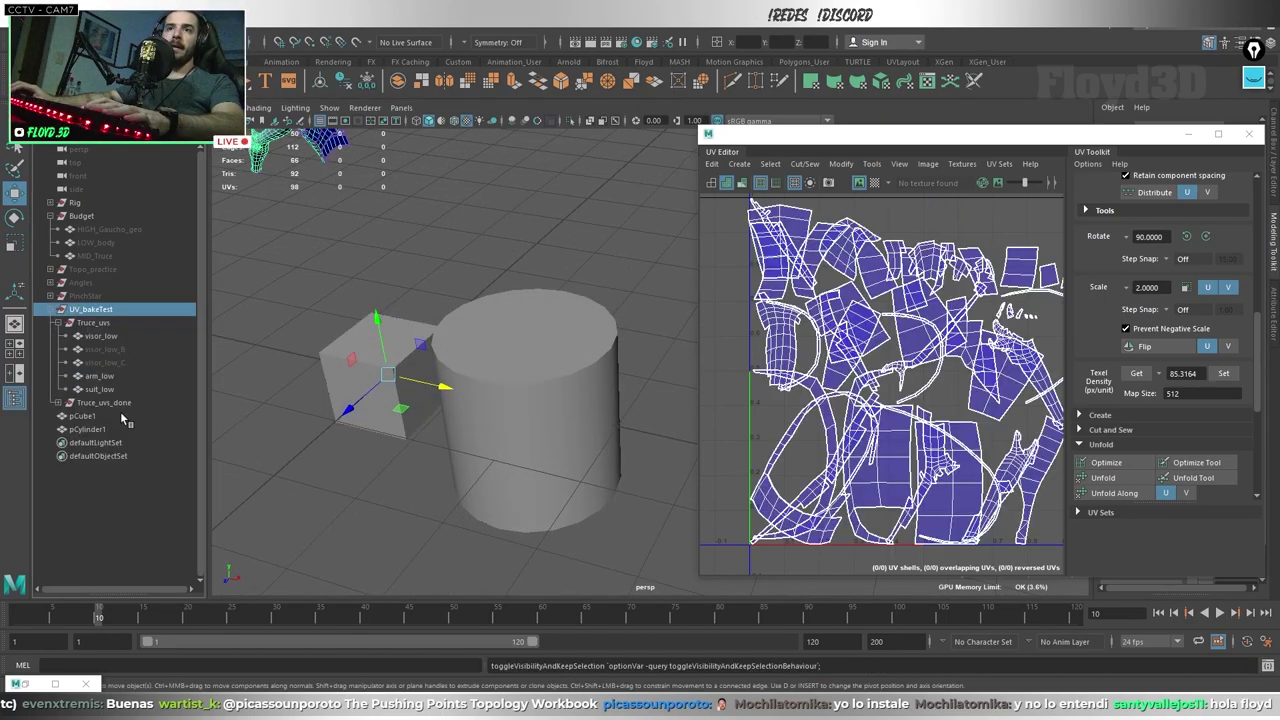
left_click(100, 336)
scroll(400, 330, "down", 3)
left_click(462, 312)
Step: Isolate visor_low, frame it and orbit to view it from above
left_click(506, 270)
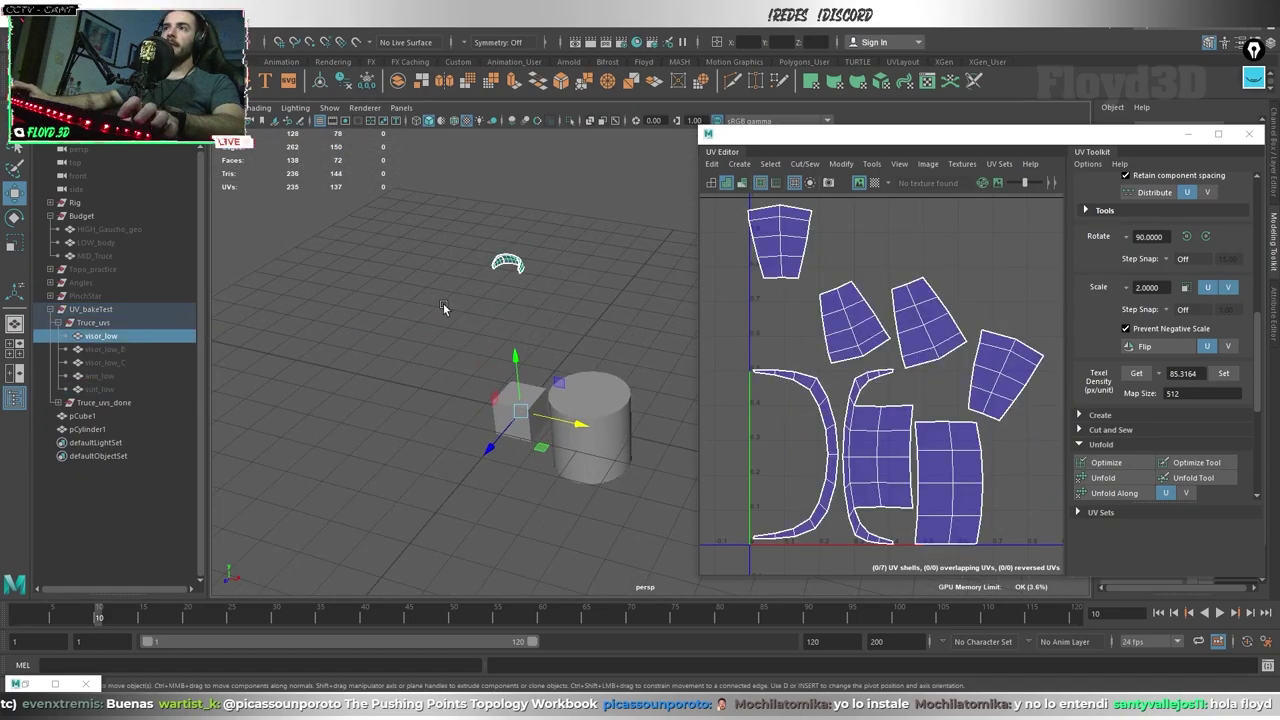
key("f")
mouse_move(440, 310)
left_mouse_down("alt")
mouse_move(379, 330)
mouse_move(538, 372)
left_mouse_up("alt")
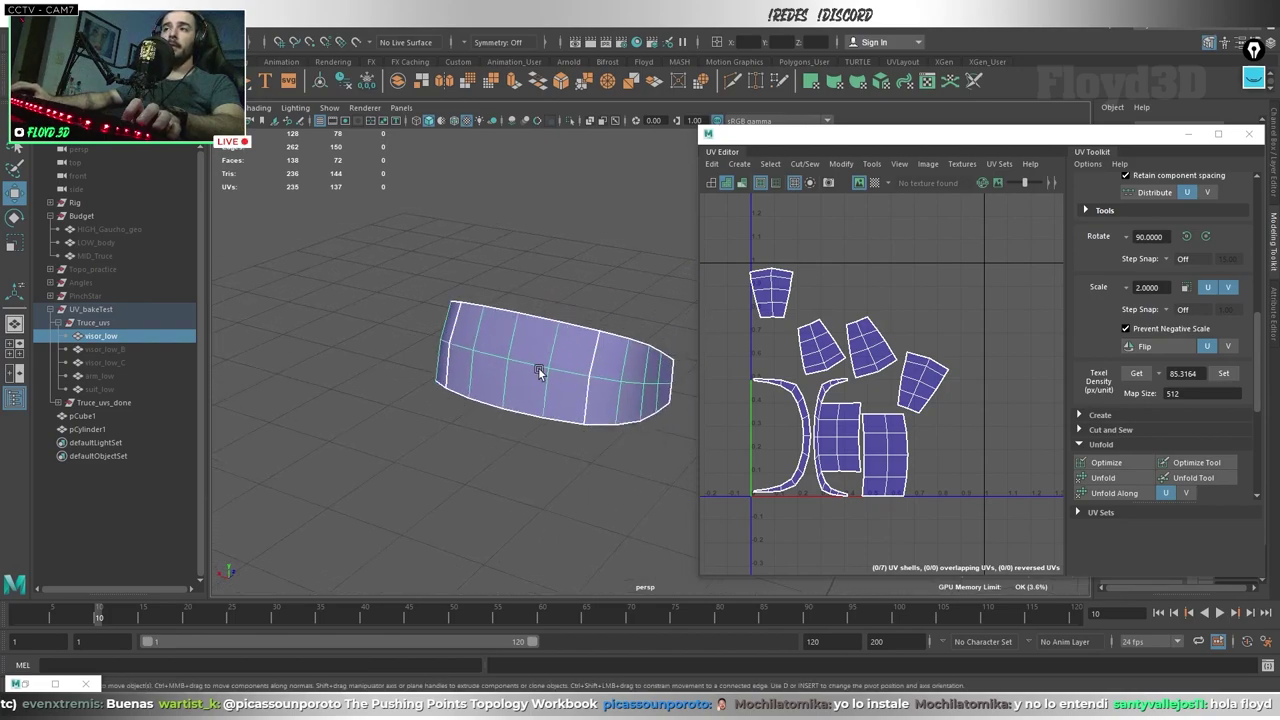
left_click_drag(610, 372, 586, 380, "alt")
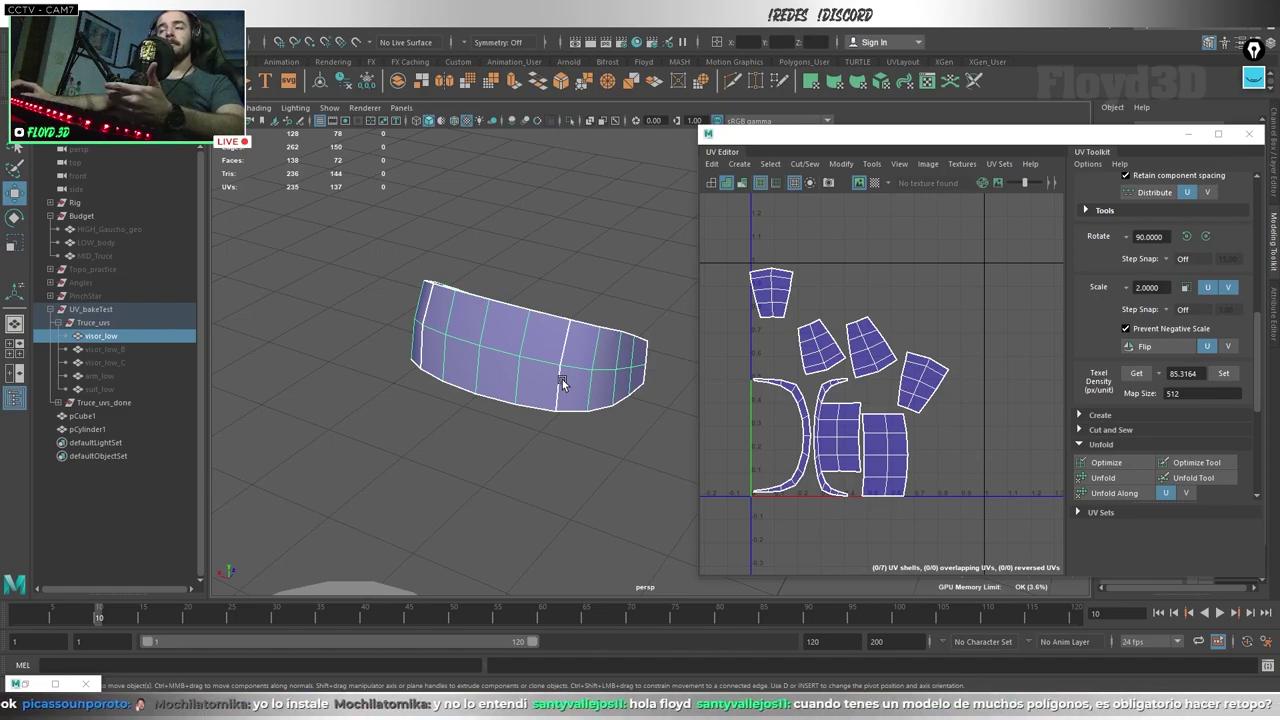
mouse_move(563, 380)
left_mouse_down("alt")
mouse_move(455, 420)
mouse_move(449, 374)
mouse_move(503, 389)
left_mouse_up("alt")
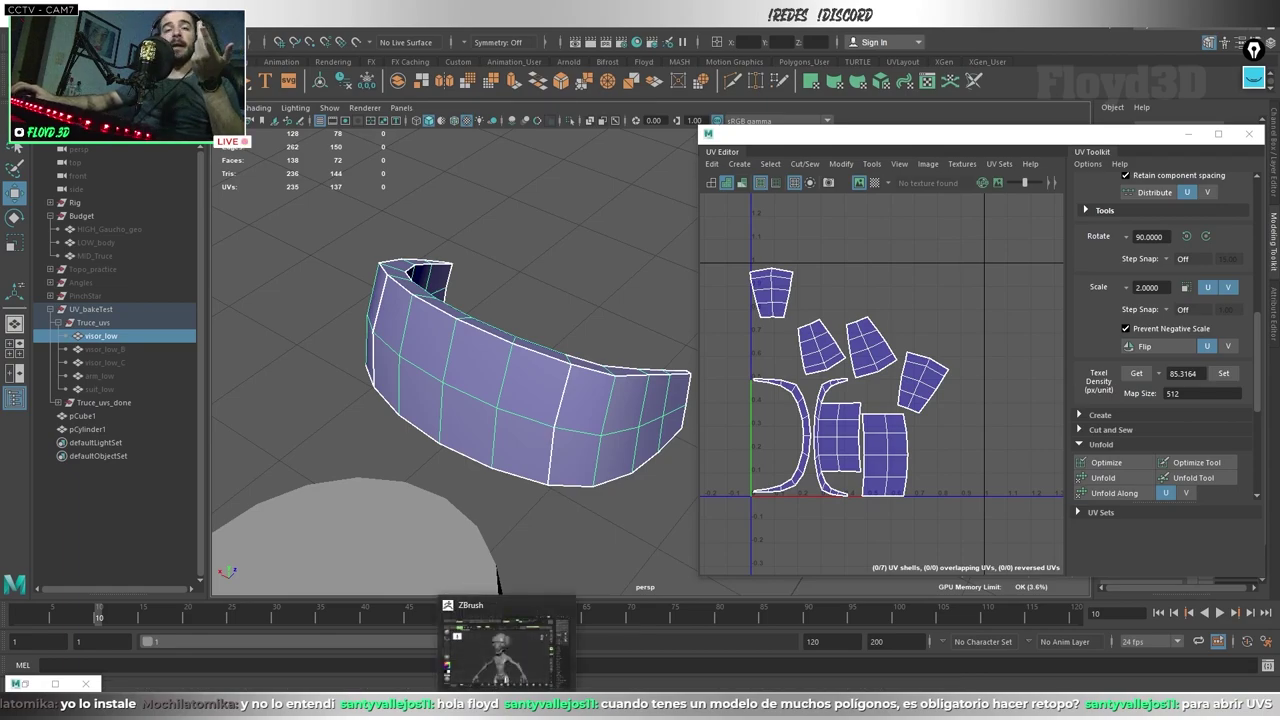
left_click(505, 650)
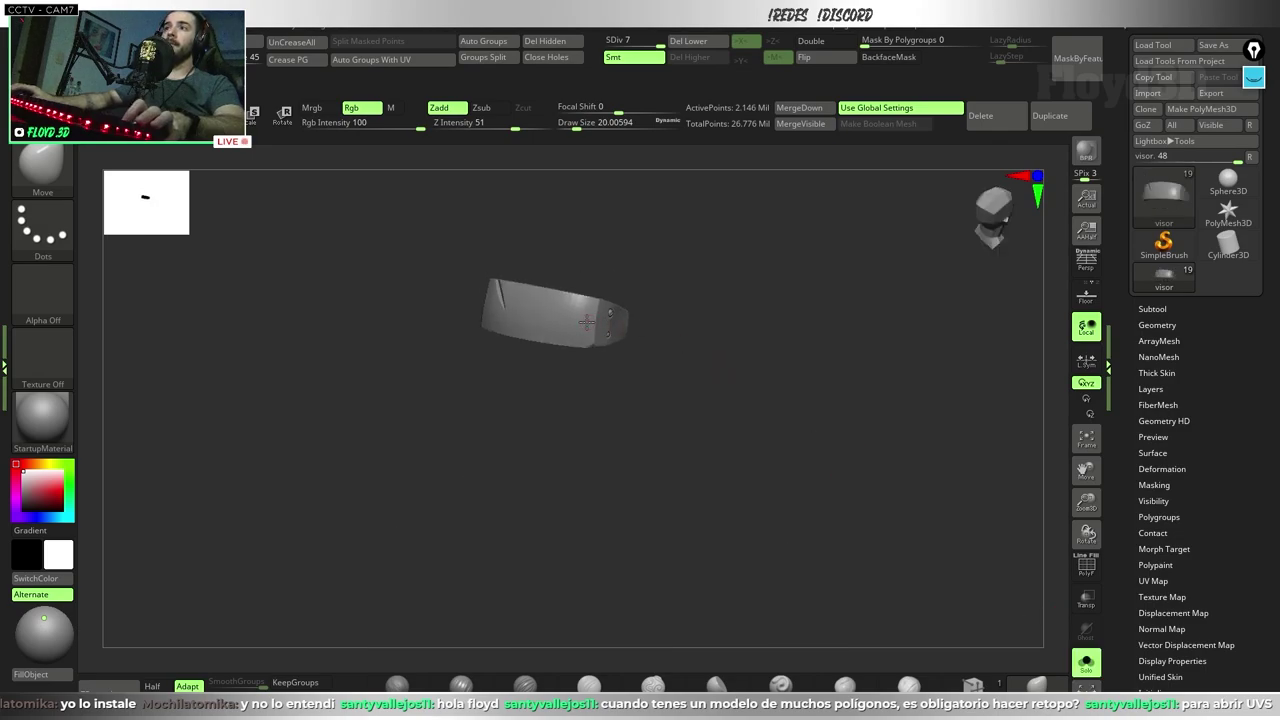
mouse_move(760, 560)
left_mouse_down()
mouse_move(782, 586)
mouse_move(777, 606)
mouse_move(677, 323)
mouse_move(883, 366)
mouse_move(872, 347)
mouse_move(802, 362)
left_mouse_up()
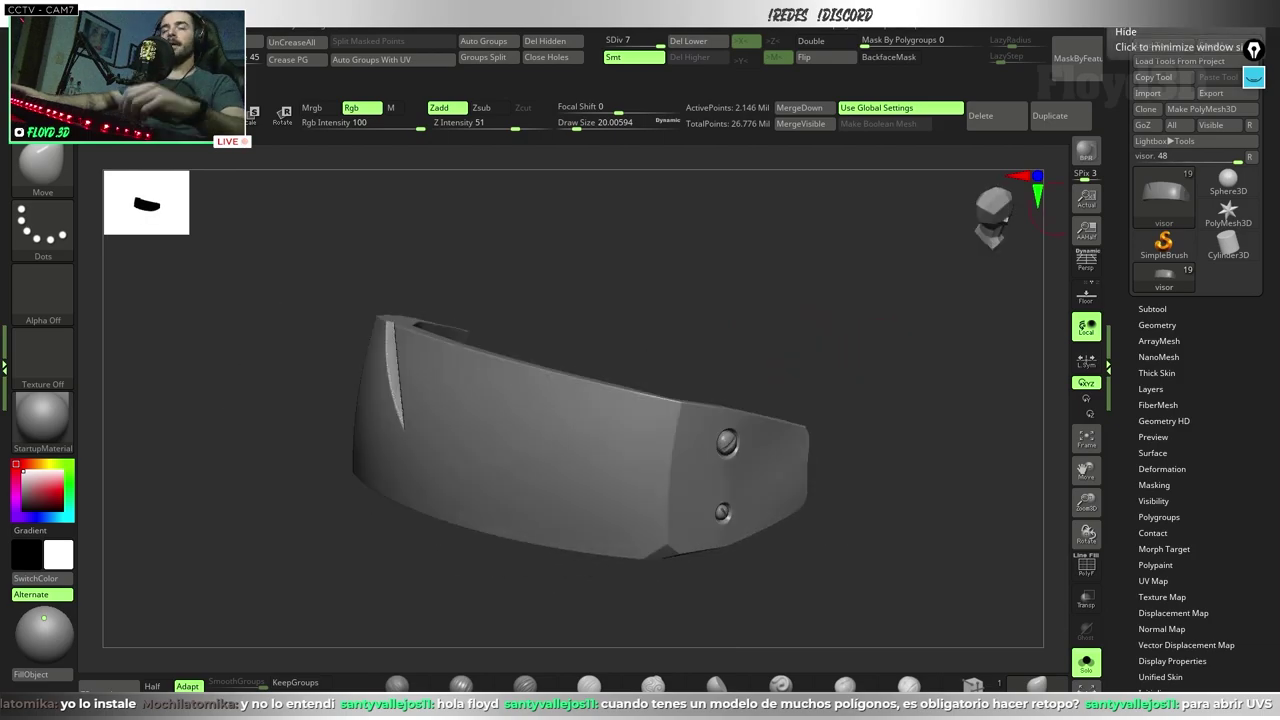
left_click(1240, 18)
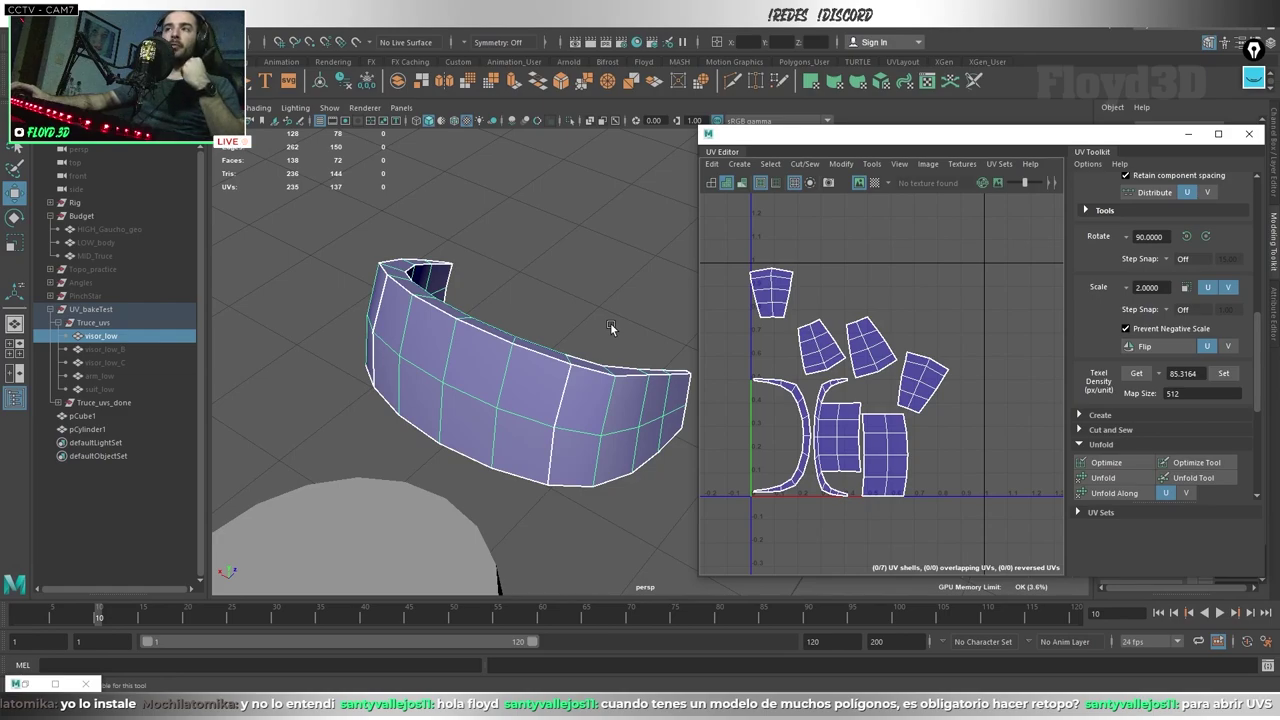
Step: Tumble the perspective view around the visor and cylinder until the cube comes into view
right_click_drag(610, 323, 568, 272, "alt")
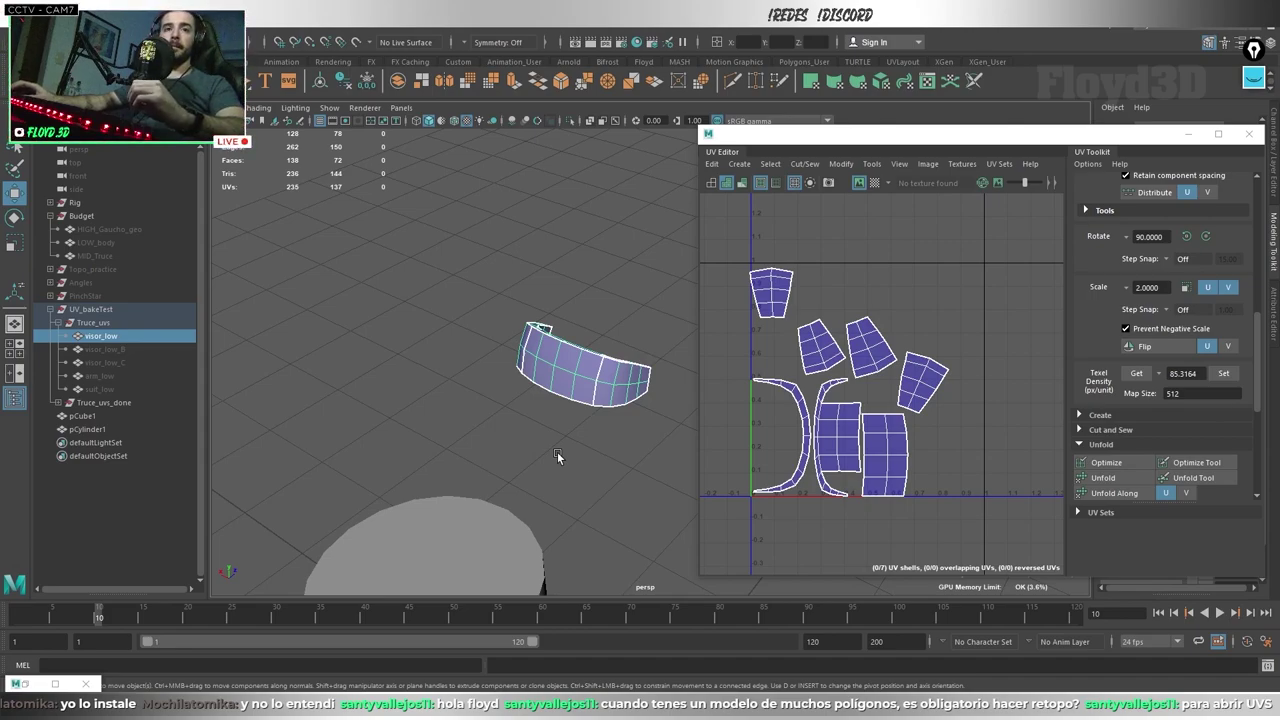
left_click_drag(557, 451, 541, 389, "alt")
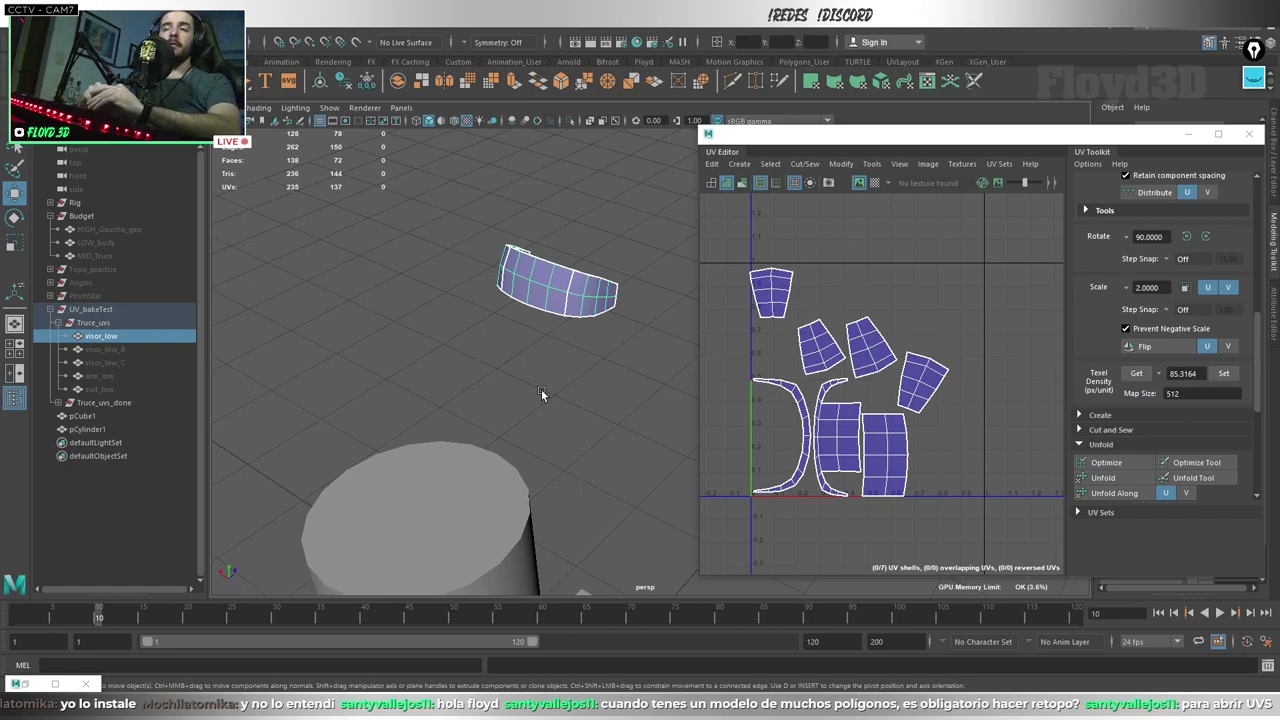
mouse_move(541, 389)
left_mouse_down("alt")
mouse_move(562, 376)
mouse_move(567, 289)
left_mouse_up("alt")
right_click_drag(567, 289, 575, 380, "alt")
left_click_drag(575, 380, 464, 394, "alt")
right_click_drag(464, 394, 635, 327, "alt")
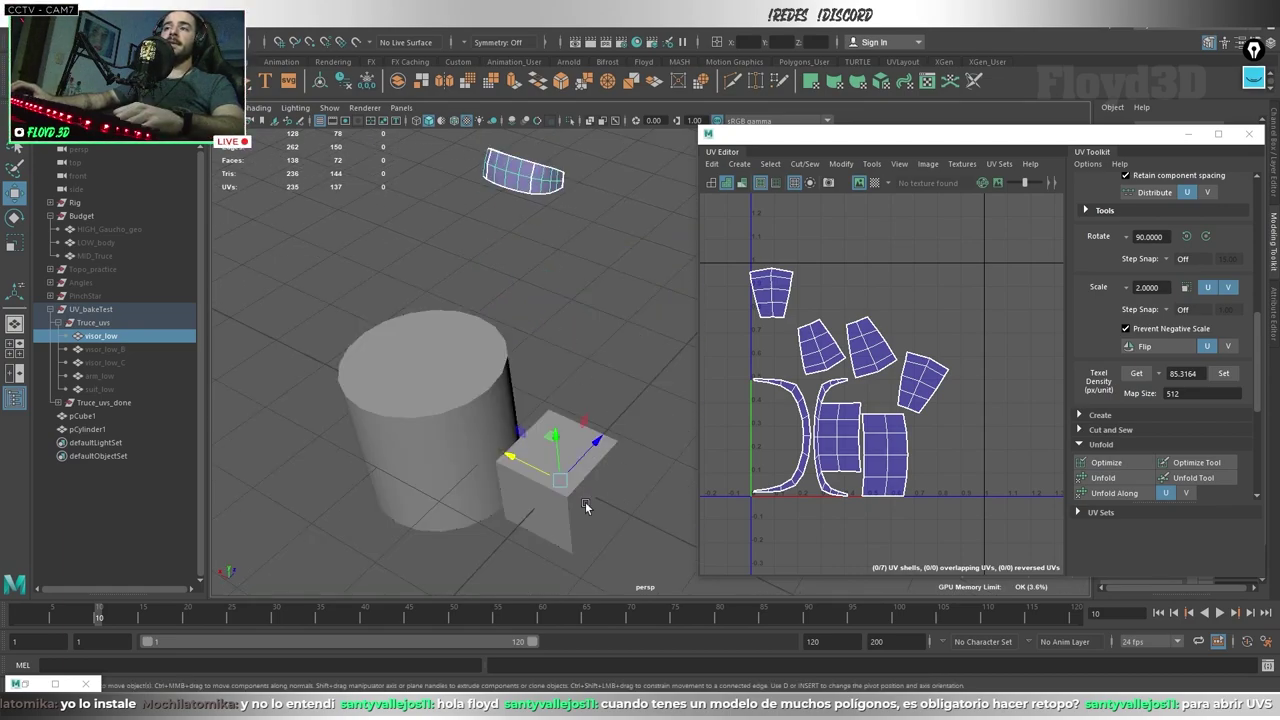
Step: Select pCube1, frame it, select its UVs and isolate it in the viewport
left_click(601, 529)
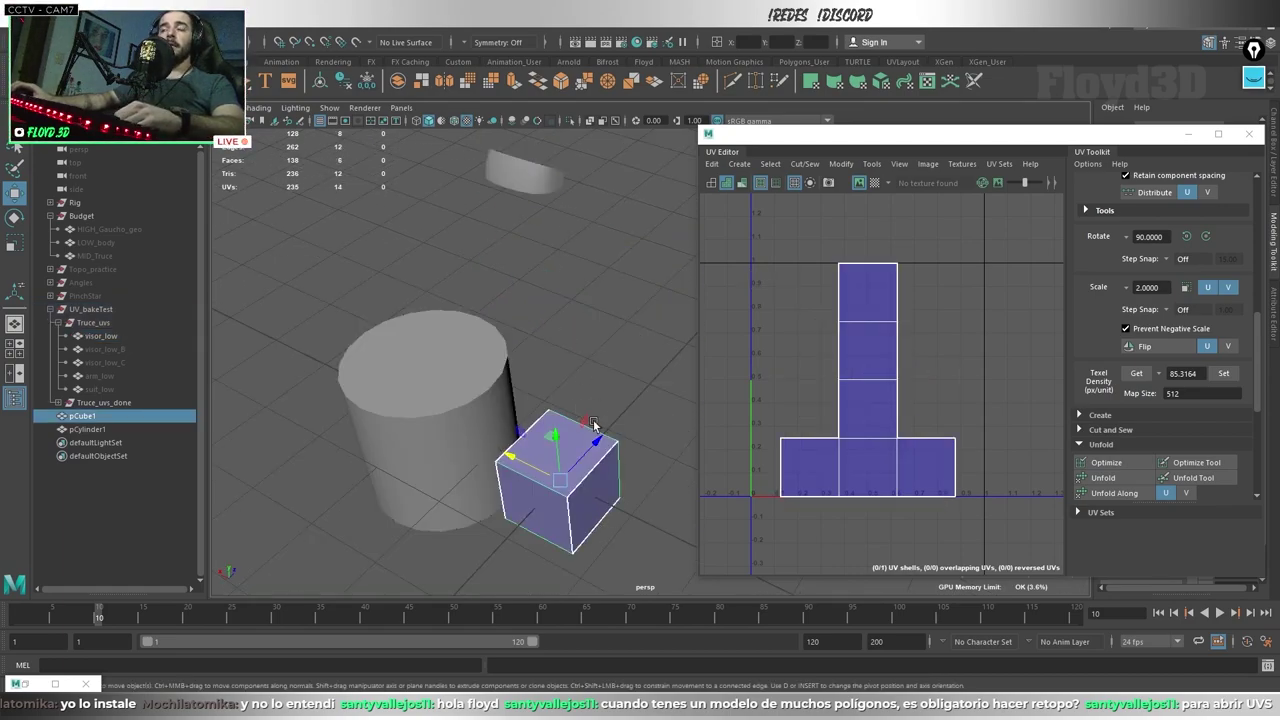
left_click_drag(586, 400, 600, 408, "alt")
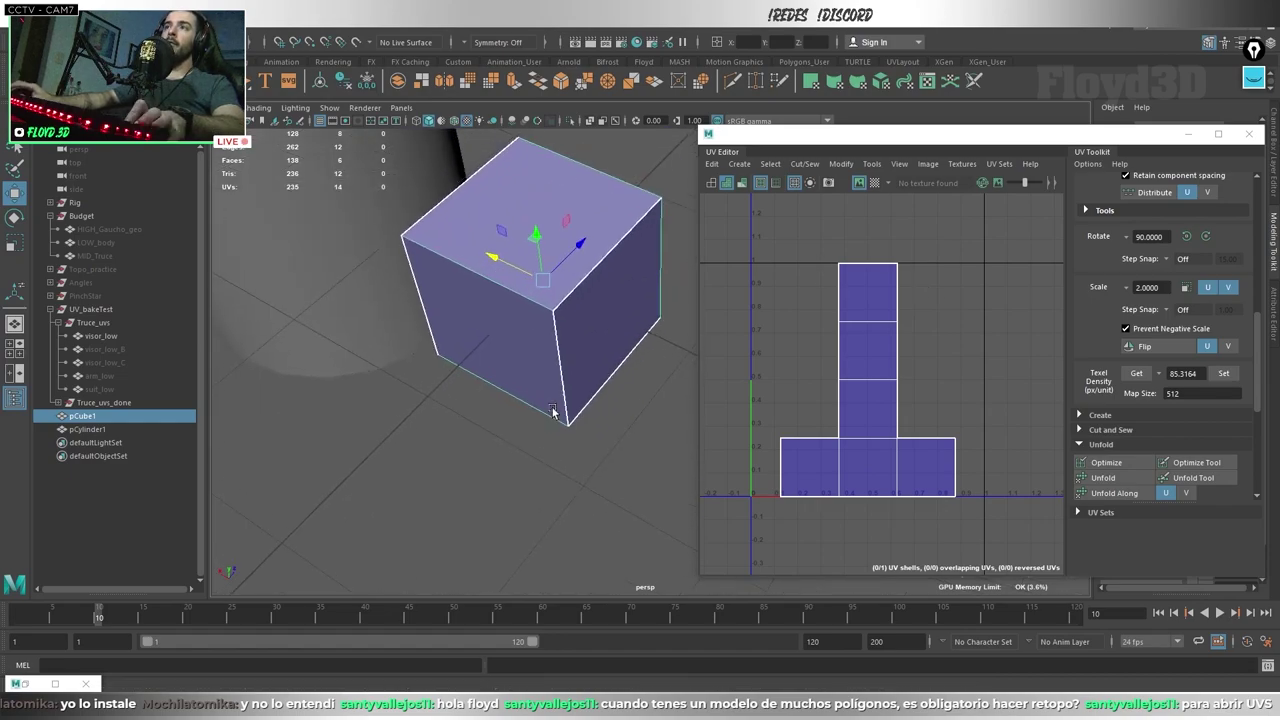
right_click_drag(600, 408, 556, 369, "alt")
key("f")
right_click_drag(914, 290, 970, 380)
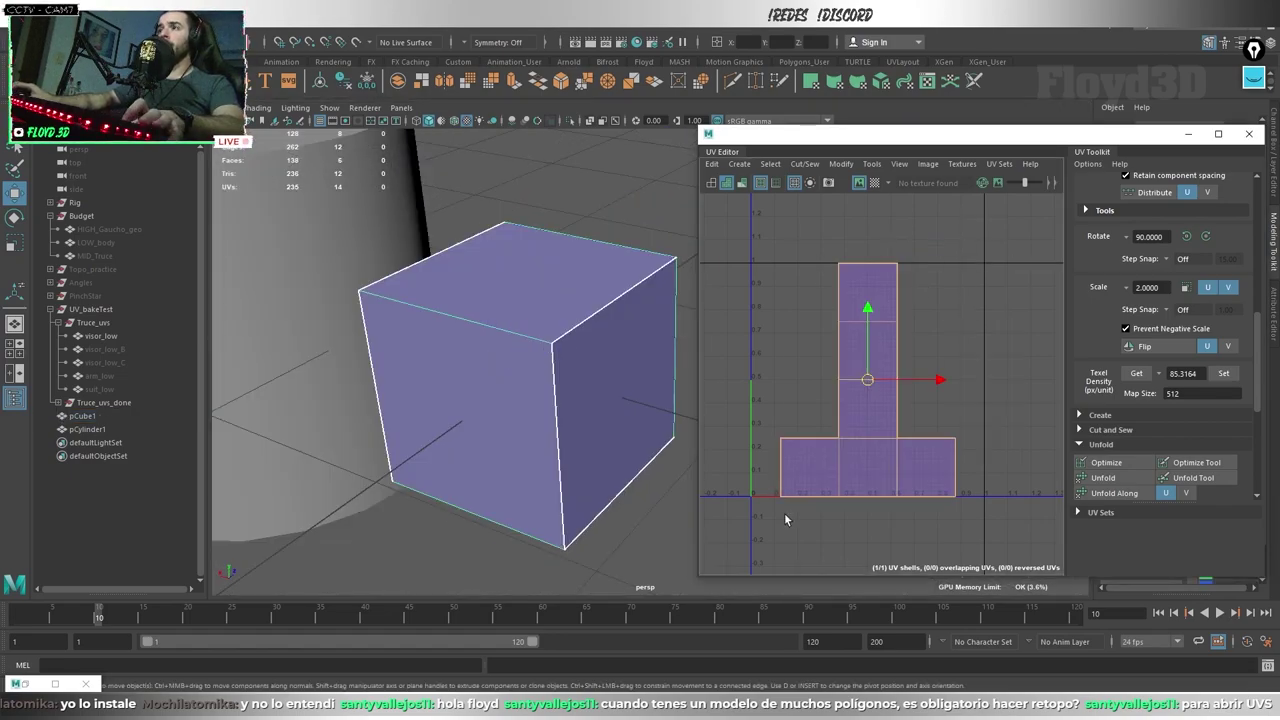
key("ctrl+1")
Step: Orbit the isolated cube and pick one of its edges in edge mode (F10)
left_click_drag(588, 320, 641, 375, "alt")
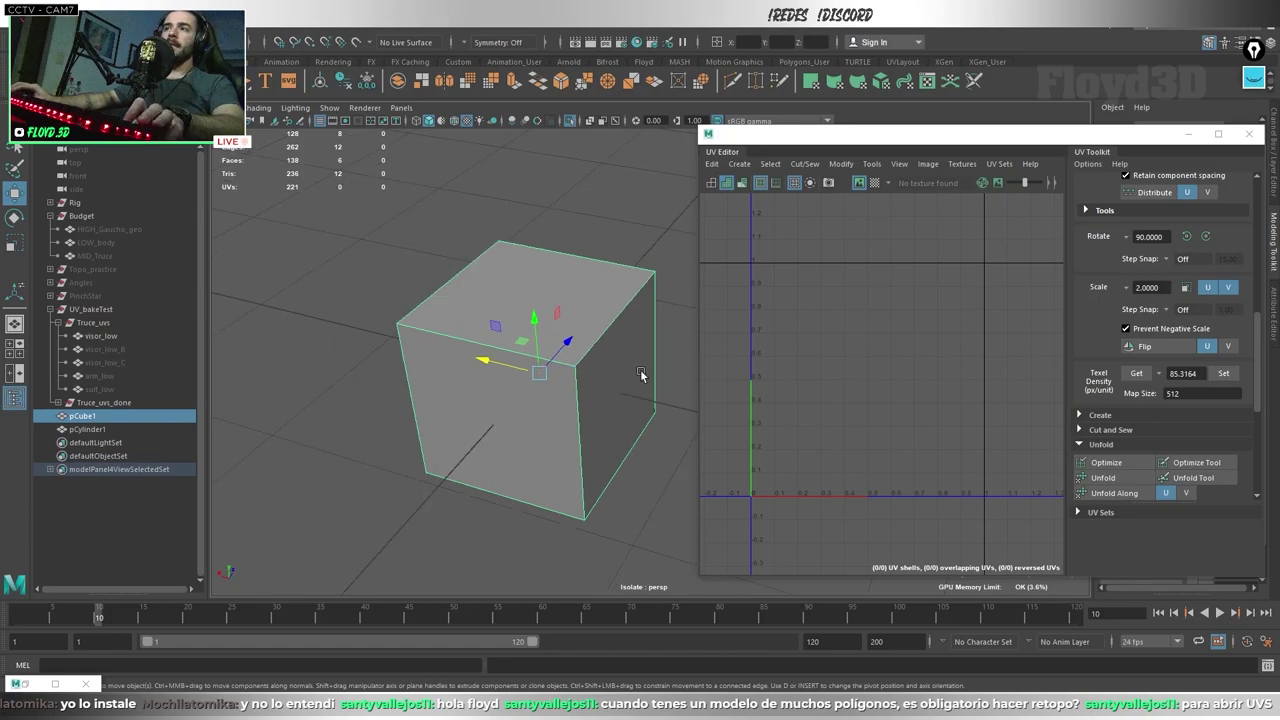
left_click_drag(617, 317, 585, 320, "alt")
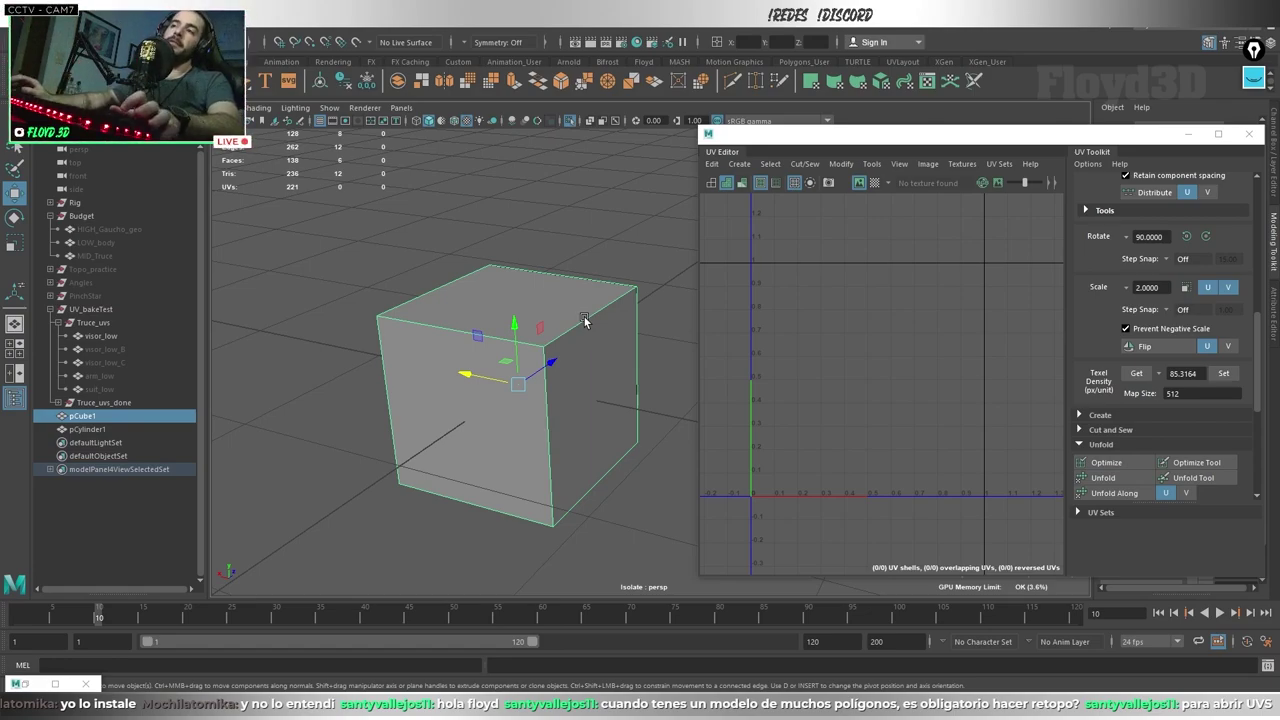
left_click_drag(585, 320, 645, 352, "alt")
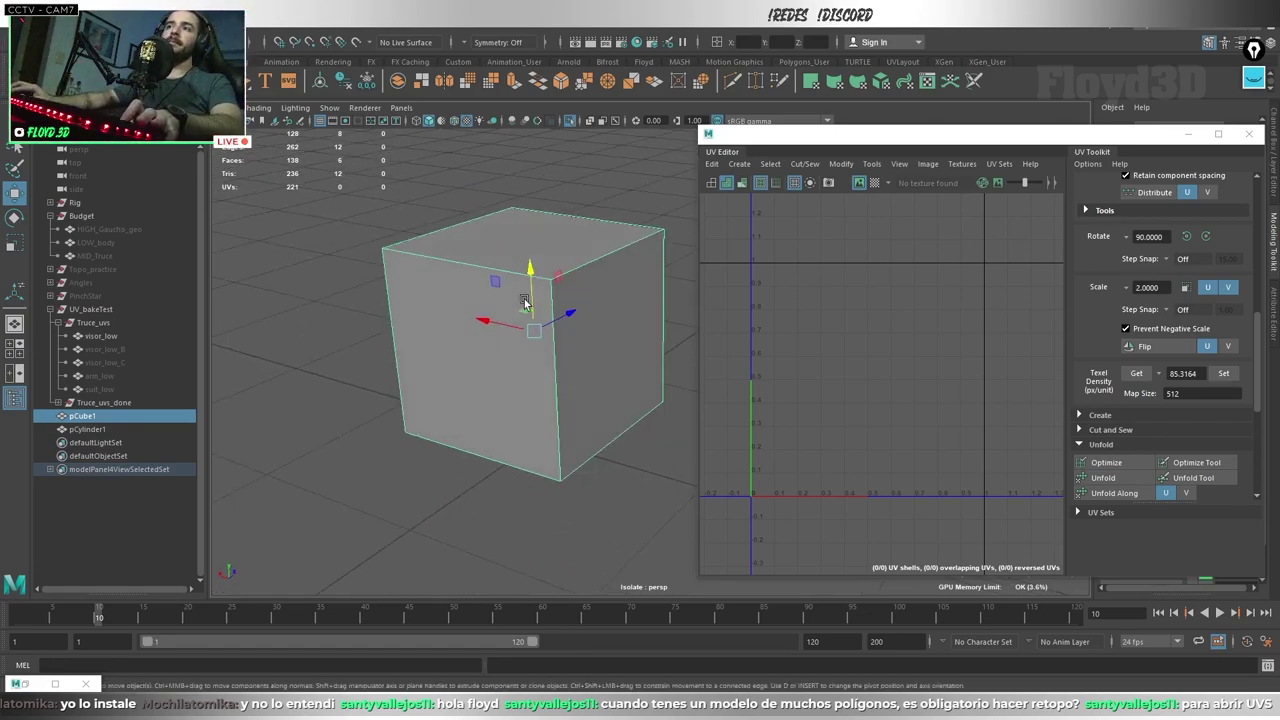
key("F10")
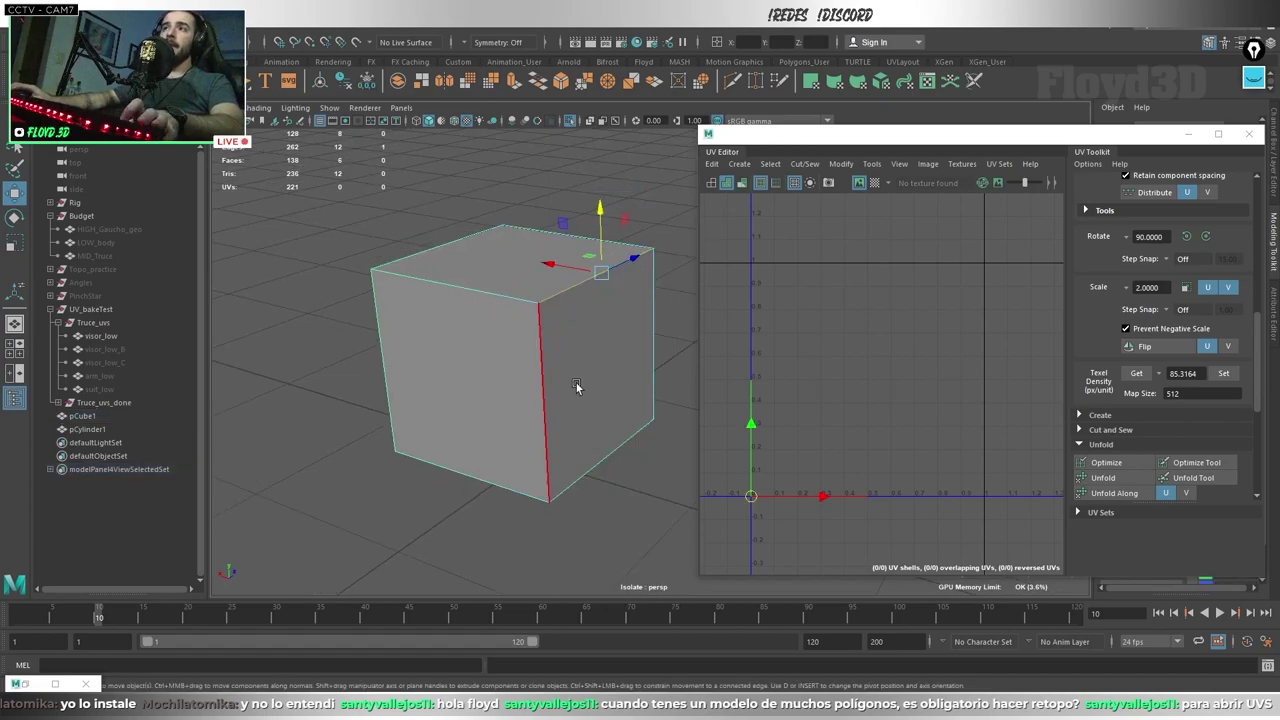
left_click(580, 382)
mouse_move(594, 366)
left_mouse_down("alt")
mouse_move(507, 381)
mouse_move(528, 404)
mouse_move(582, 403)
mouse_move(563, 369)
mouse_move(603, 369)
mouse_move(383, 366)
mouse_move(517, 351)
mouse_move(560, 380)
left_mouse_up("alt")
Step: Expand Cut and Sew, return to object mode and send pCube1 to UVLayout
left_click(1079, 430)
mouse_move(640, 300)
left_mouse_down("alt")
mouse_move(560, 330)
mouse_move(577, 302)
left_mouse_up("alt")
key("F8")
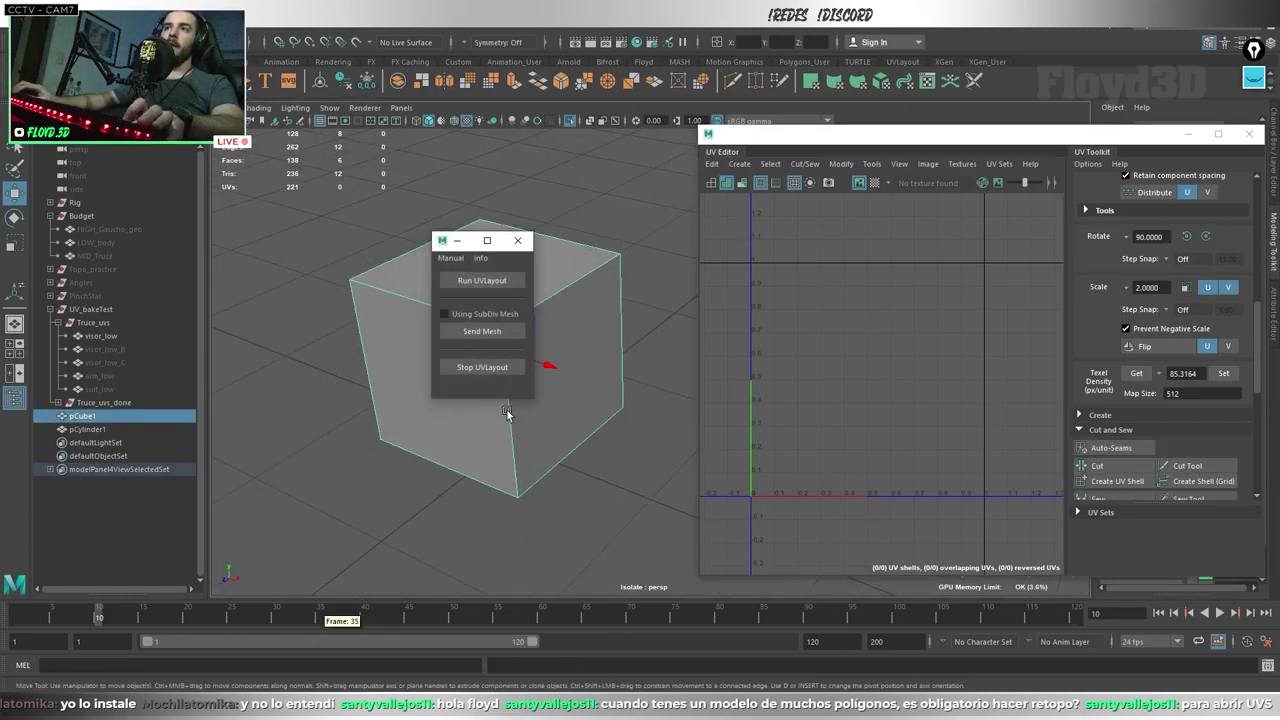
left_click(476, 334)
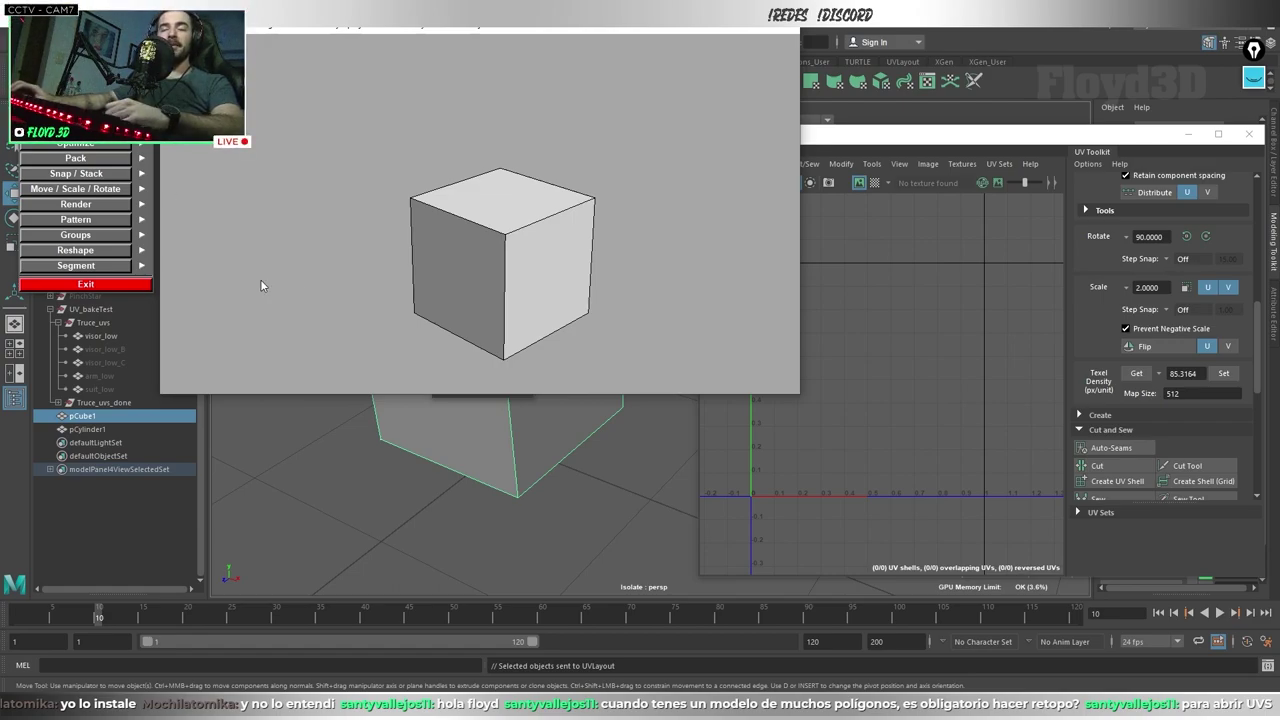
Step: Mark the cube's vertical edges as seams and split it along them
mouse_move(260, 279)
left_mouse_down()
mouse_move(614, 289)
mouse_move(598, 259)
mouse_move(592, 290)
left_mouse_up()
left_click_drag(799, 393, 835, 467)
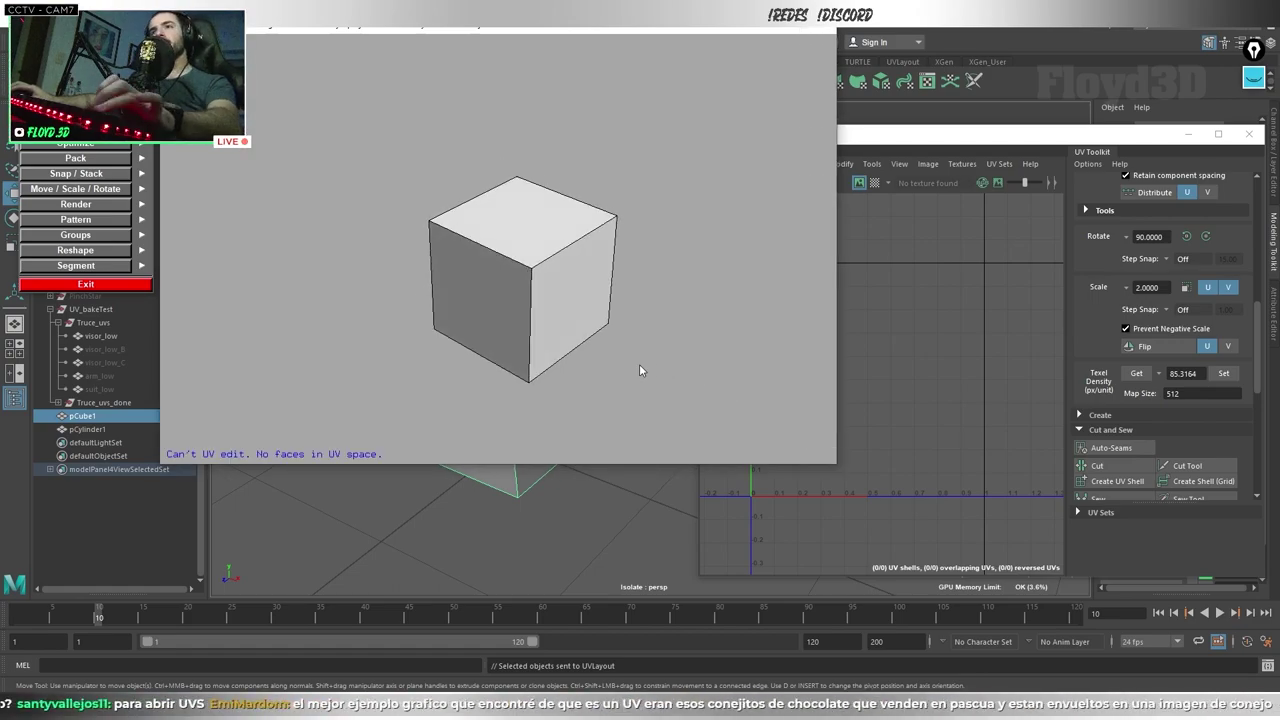
mouse_move(639, 364)
left_mouse_down()
mouse_move(491, 257)
mouse_move(580, 240)
left_mouse_up()
key("c")
left_click_drag(659, 278, 566, 334)
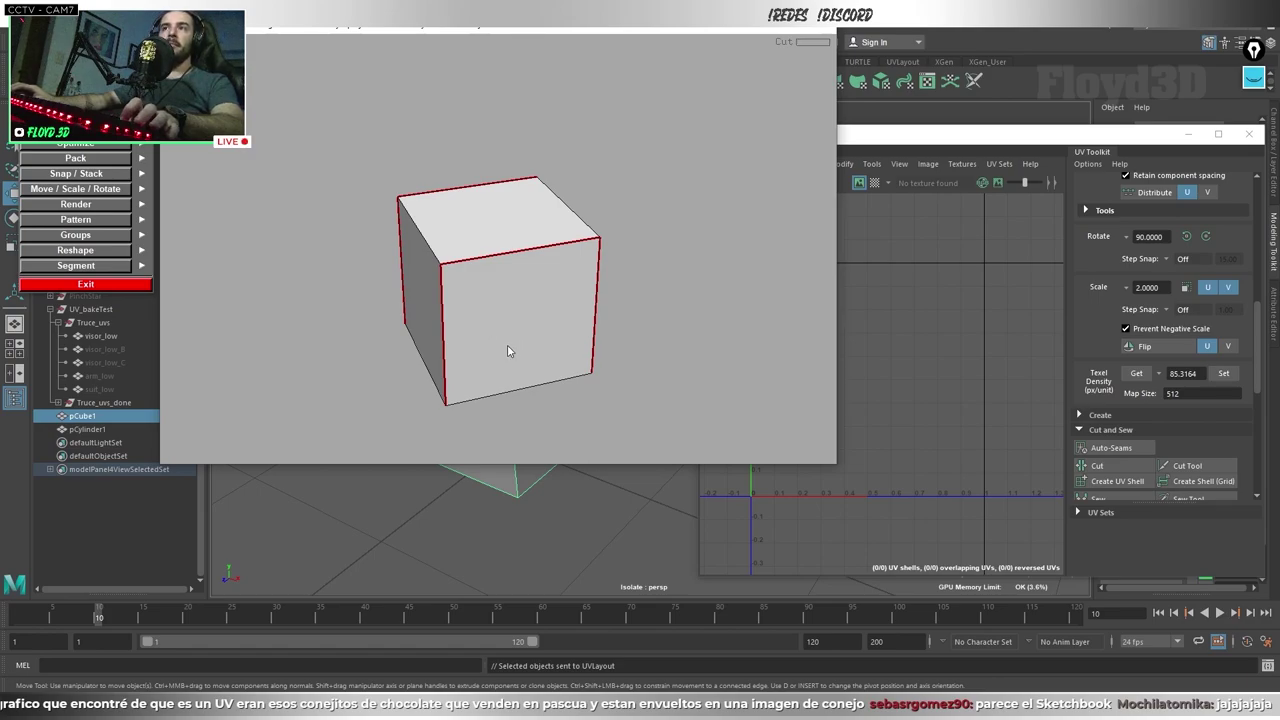
left_click_drag(490, 352, 527, 349)
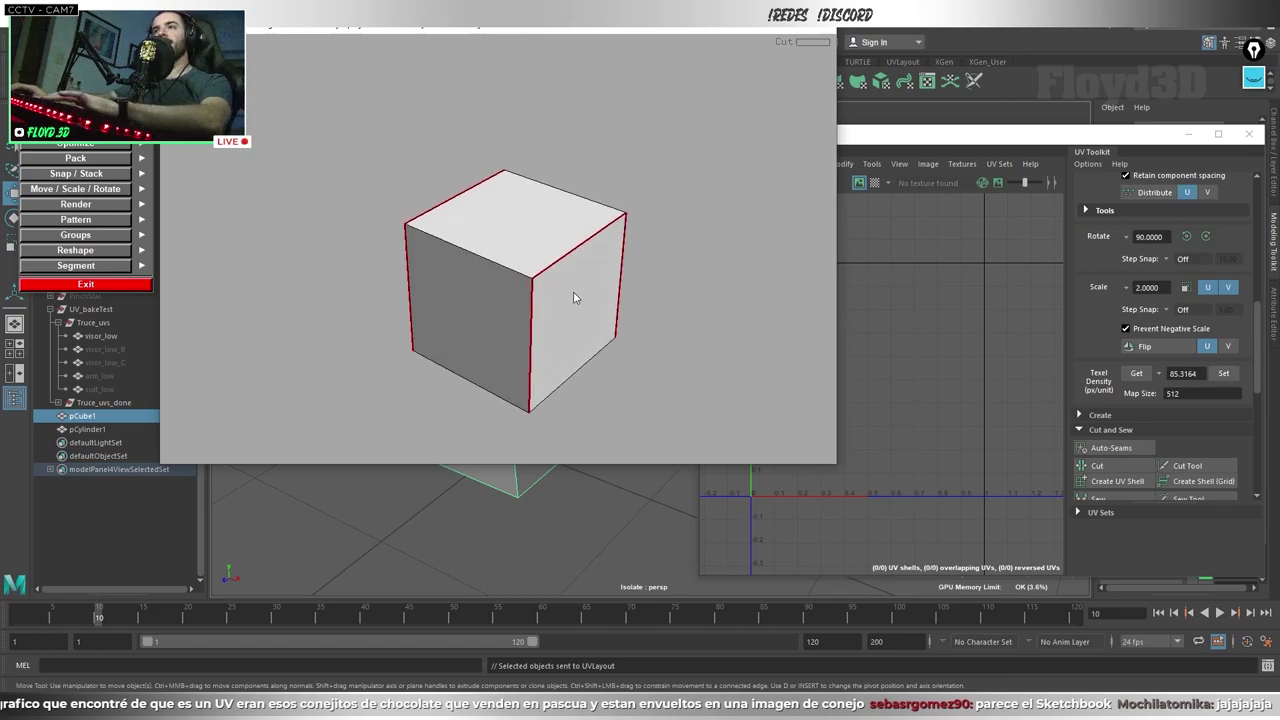
key("Return")
Step: Drop the split pieces into UV space and flatten them into an upright cross
key("d")
key("f")
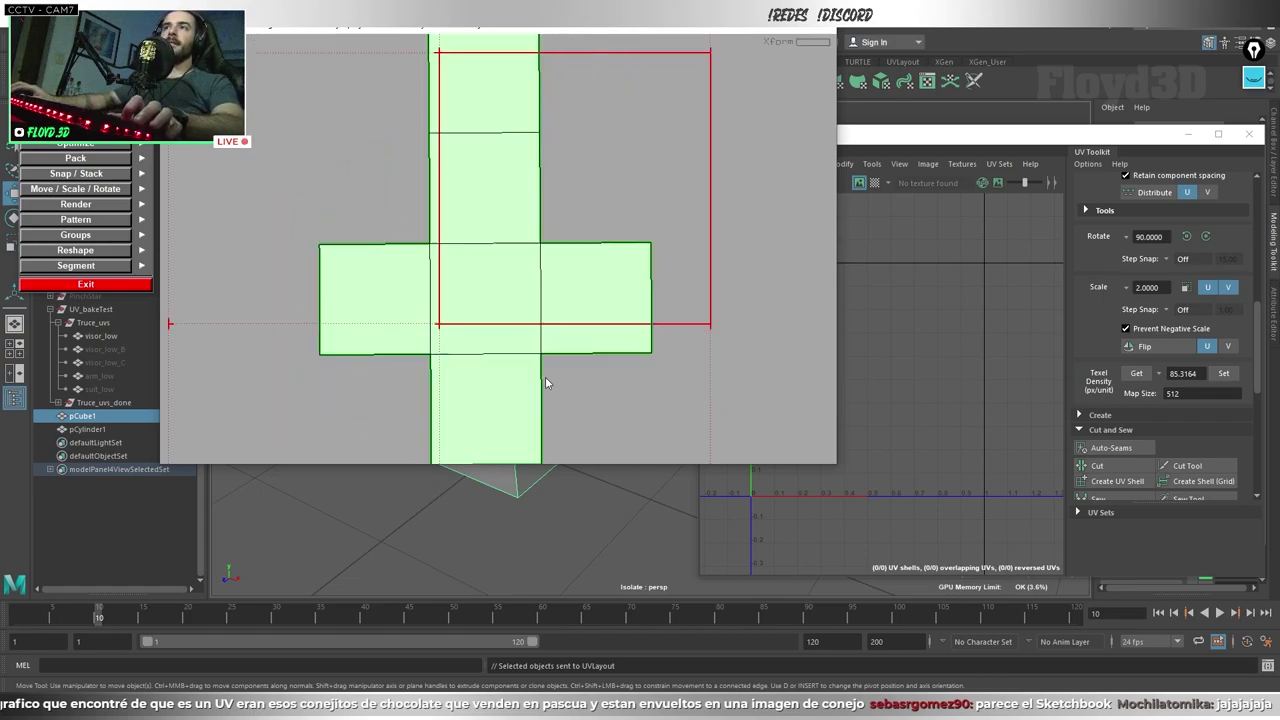
key("t")
key("f")
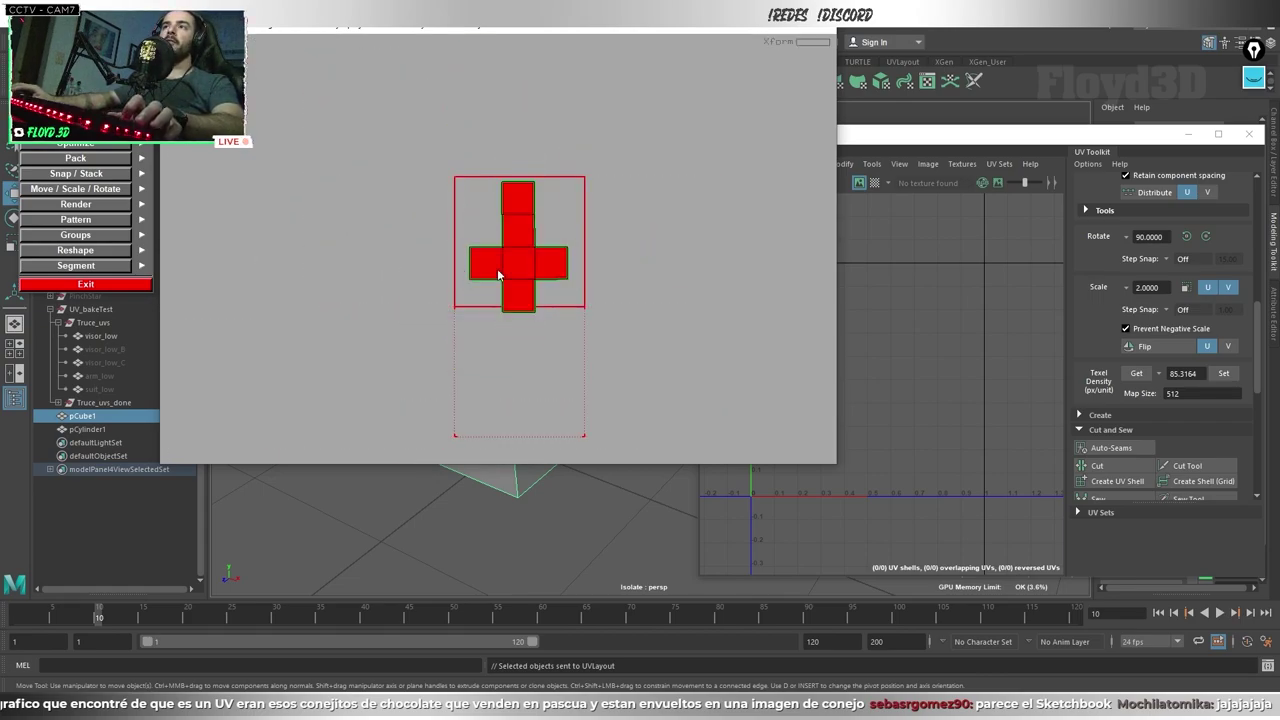
Step: Relax and pack the cross shell to fill the UV tile, then send it back to Maya
left_click(80, 157)
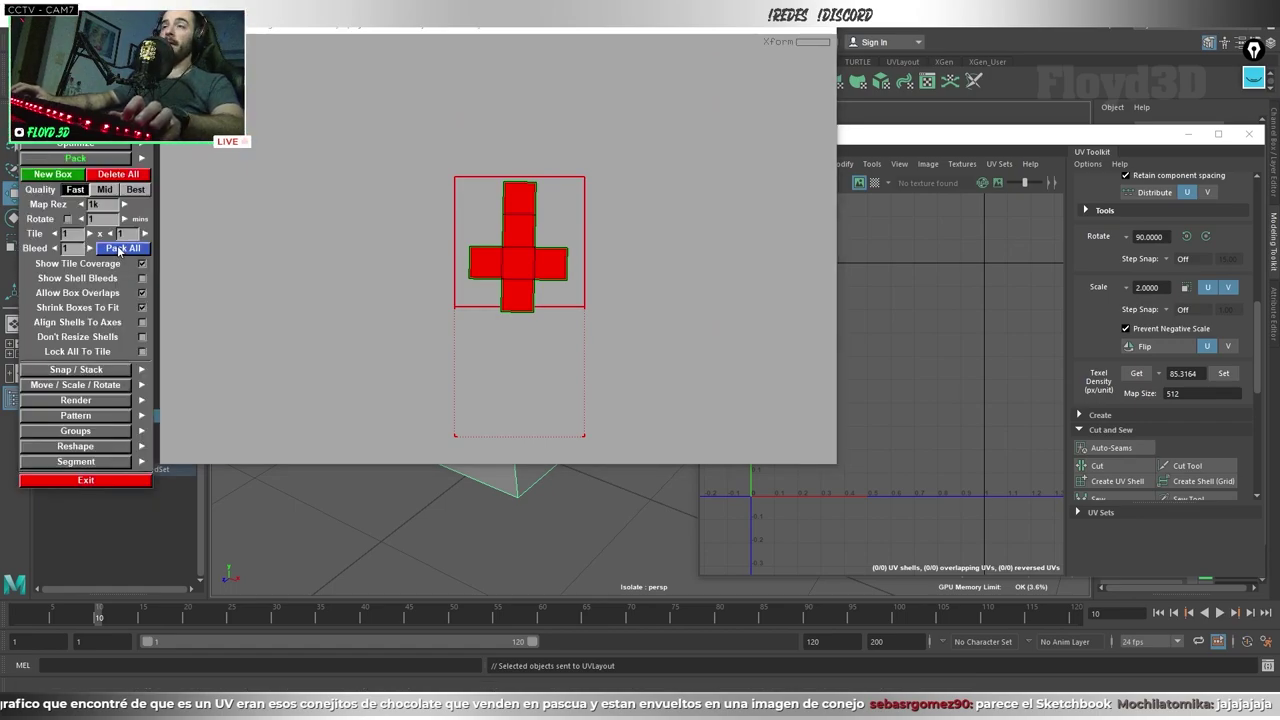
left_click(119, 249)
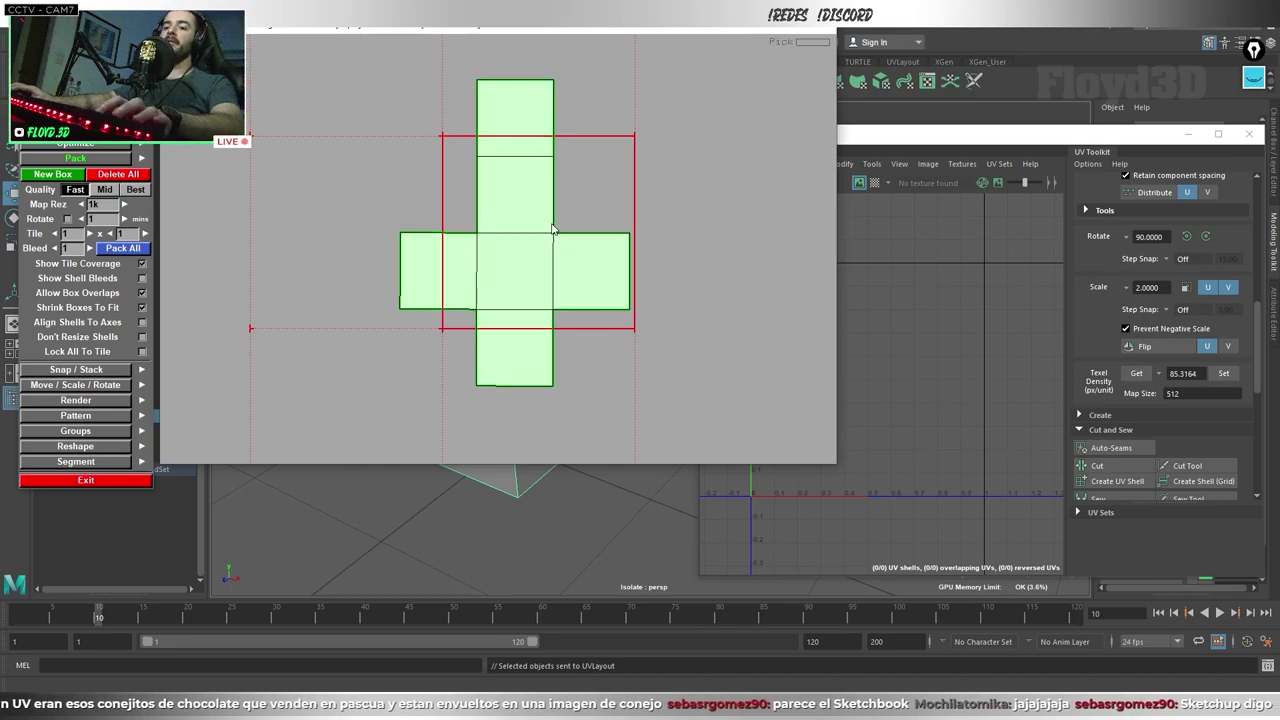
key("f")
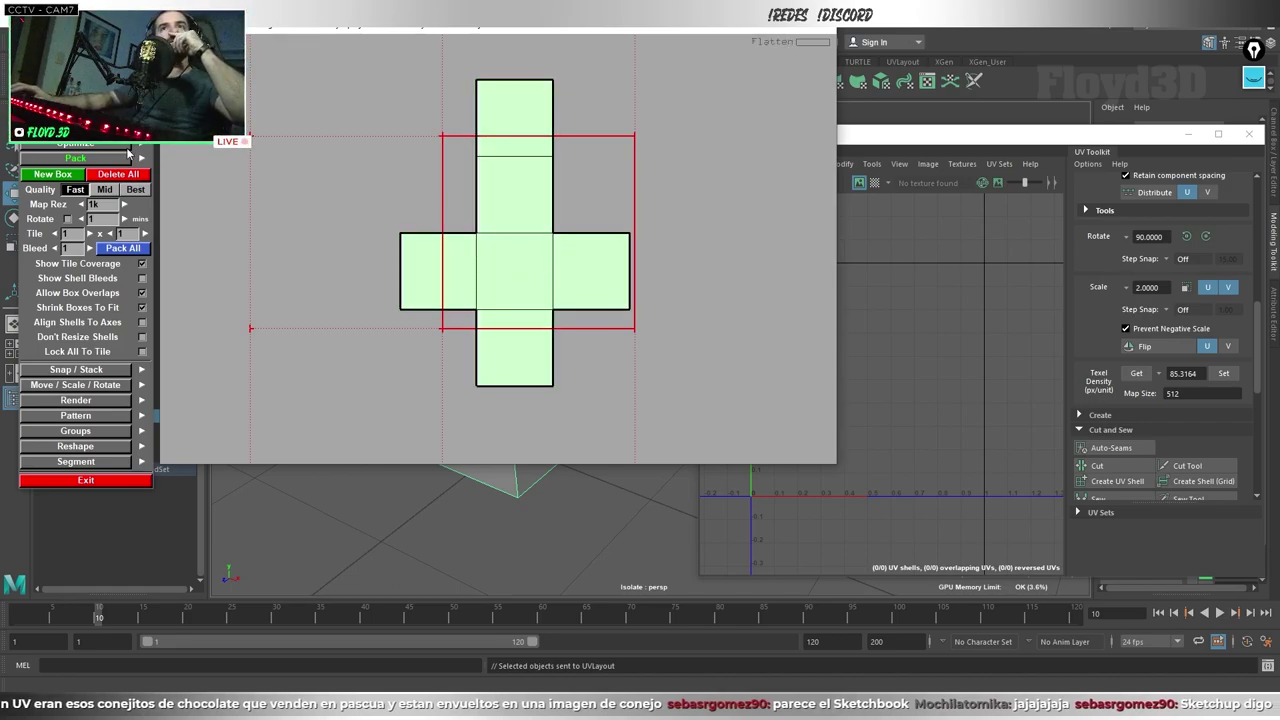
left_click(126, 251)
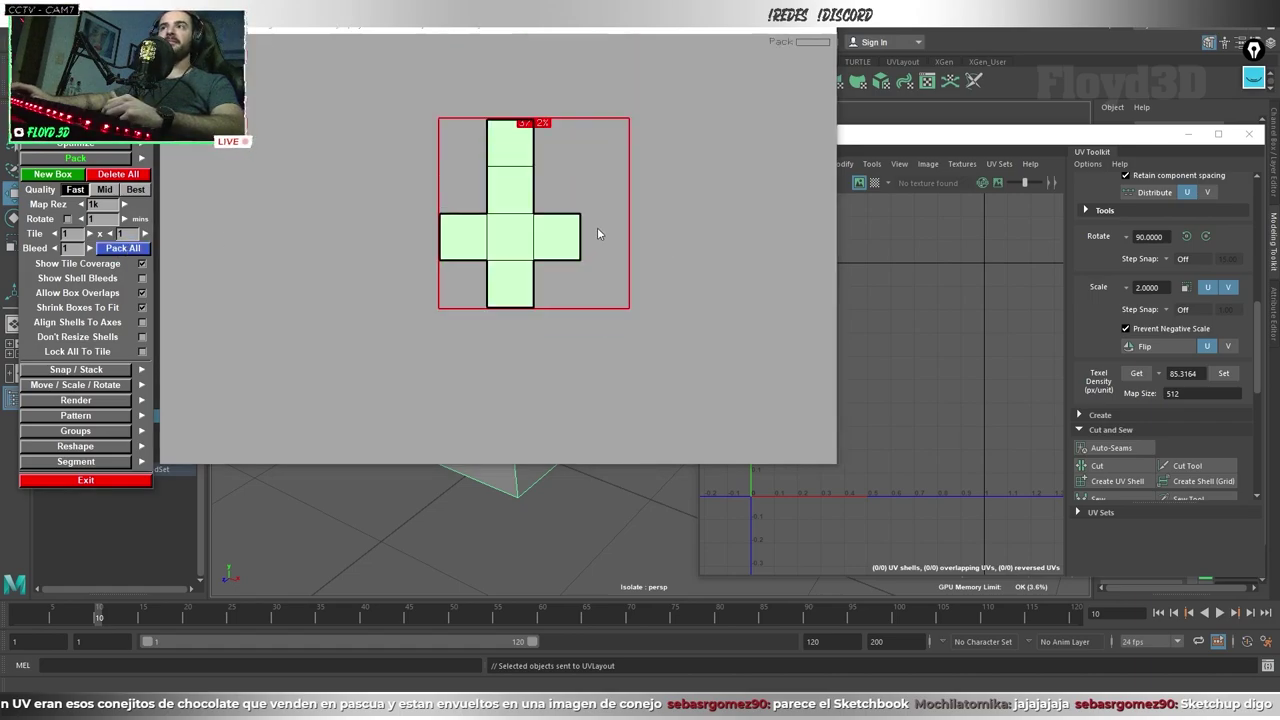
left_click(561, 341)
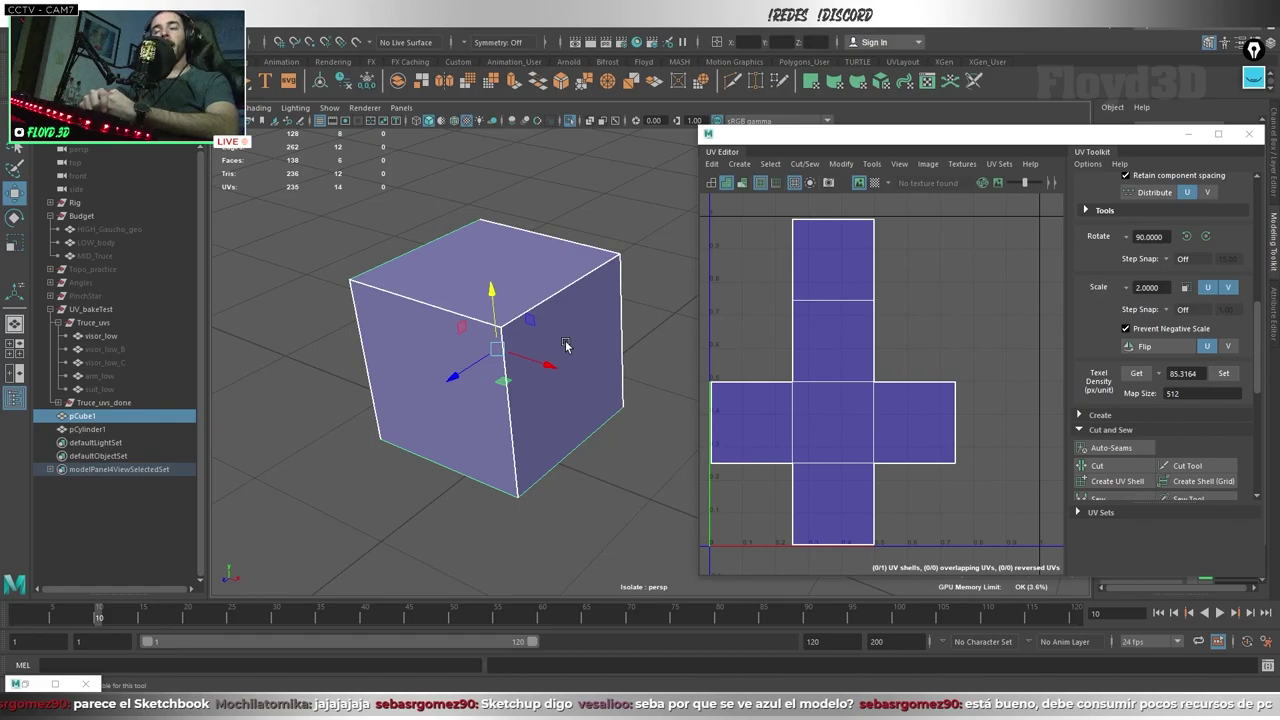
Step: Exit isolation on pCube1, select visor_low and isolate it to show its 7 UV shells
key("ctrl+1")
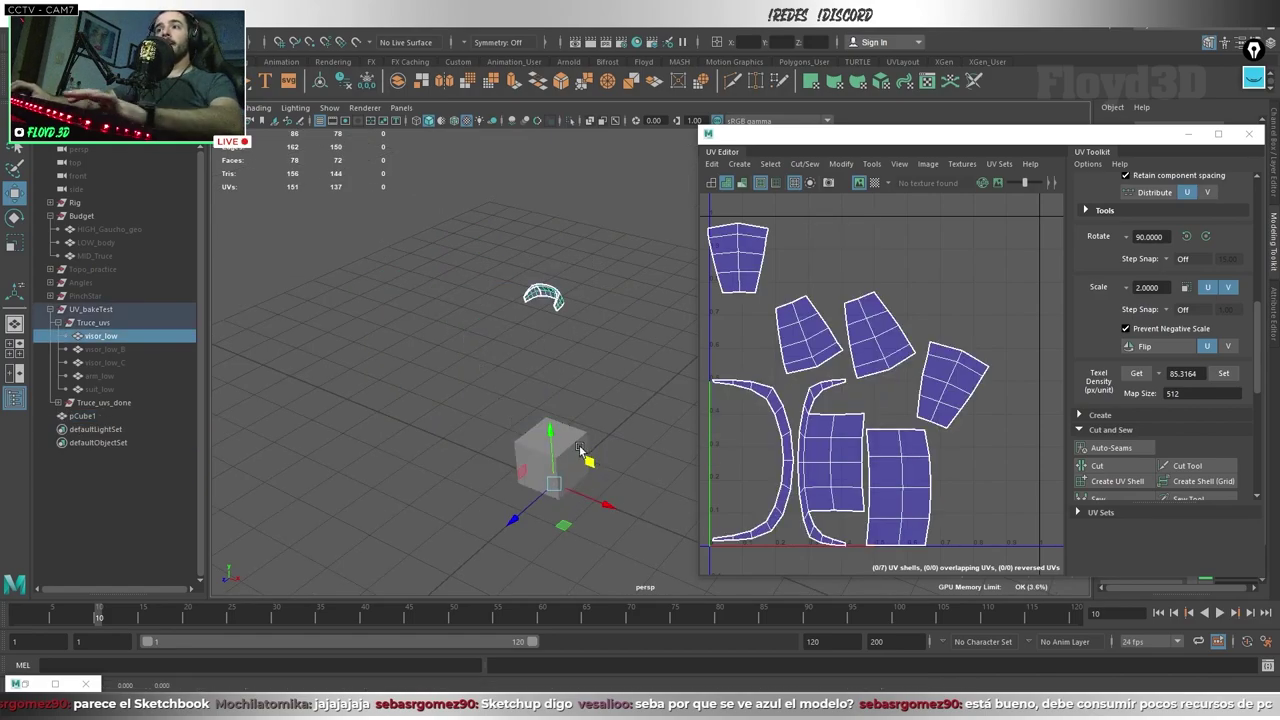
left_click(578, 445)
left_click(541, 293)
key("ctrl+1")
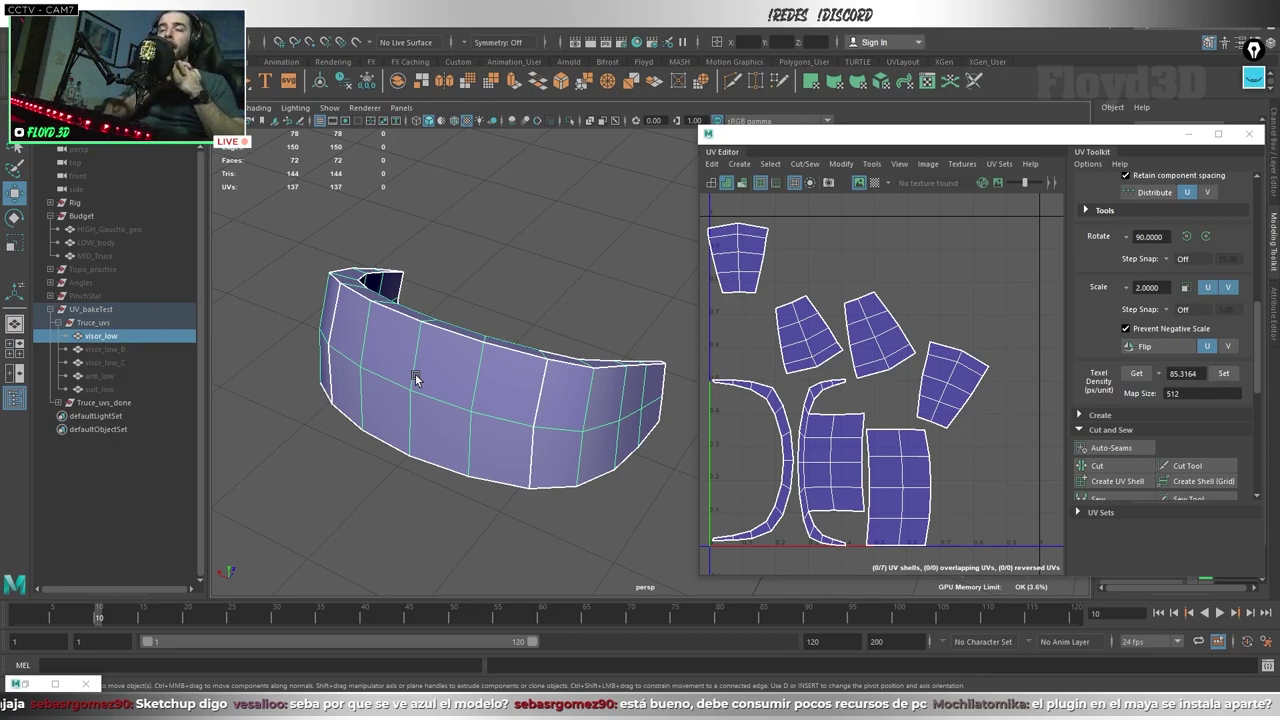
scroll(920, 313, "down", 2)
scroll(826, 347, "up", 1)
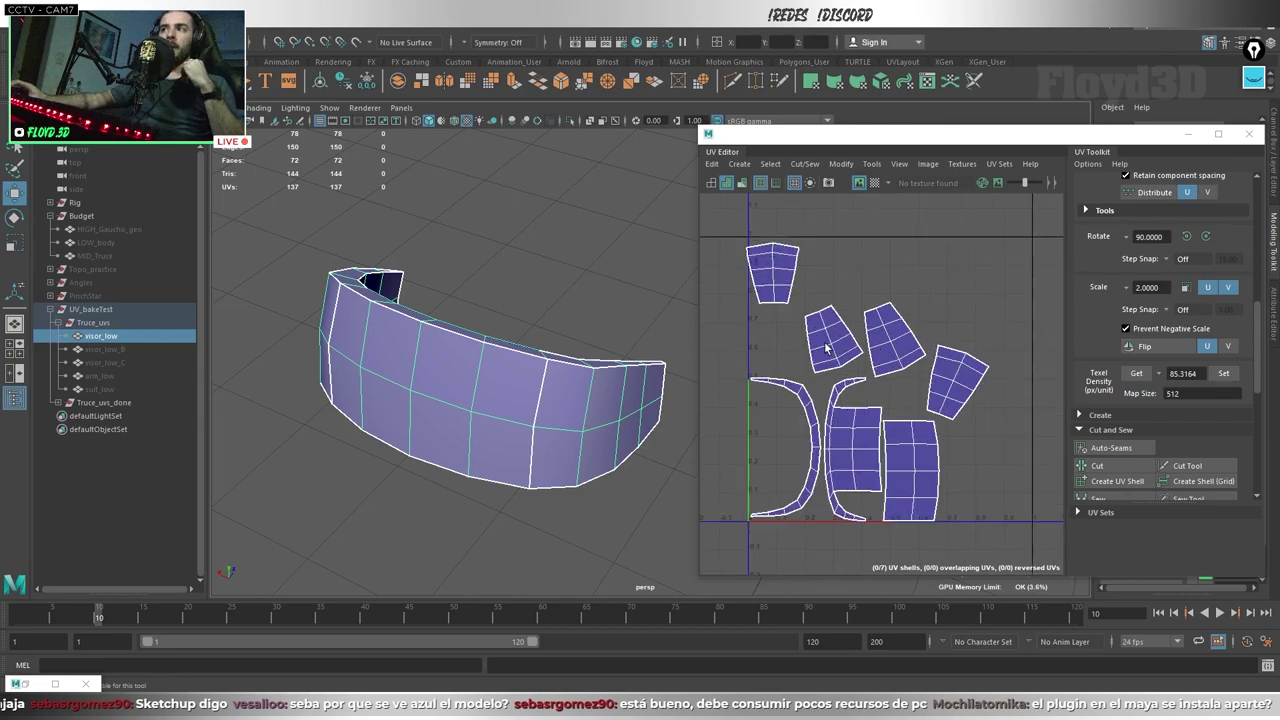
left_click(726, 184)
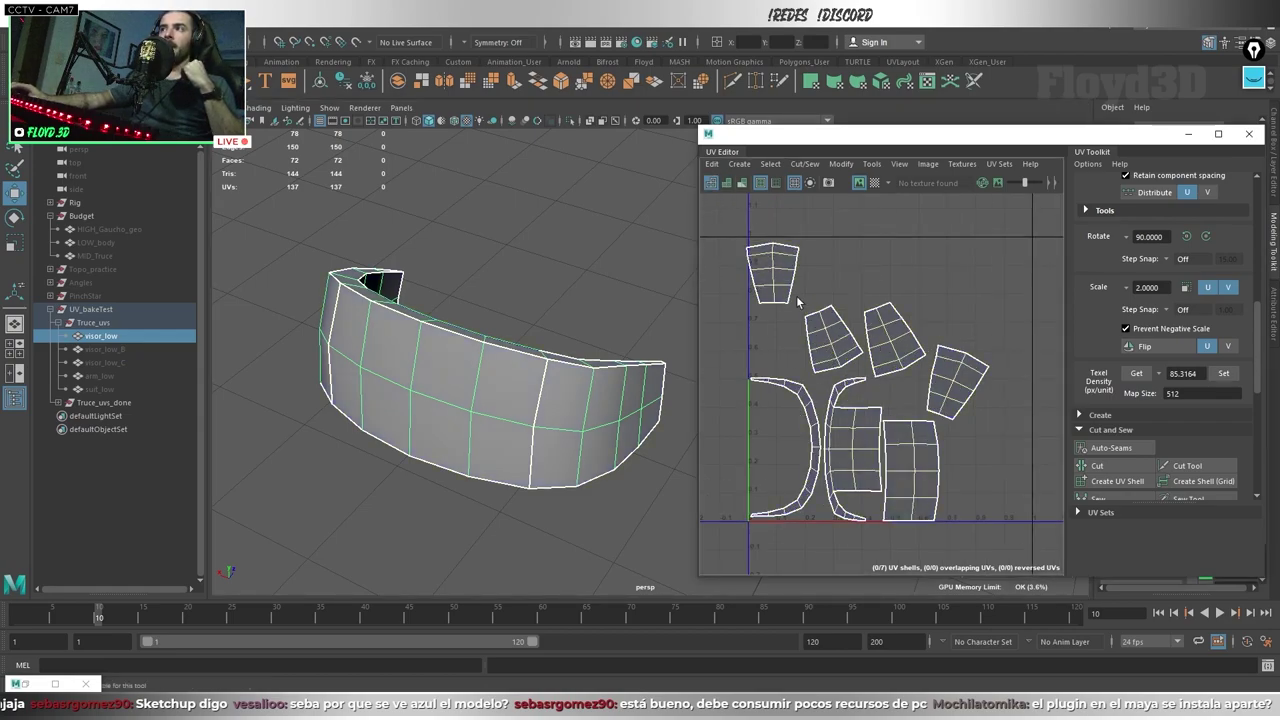
left_click(726, 184)
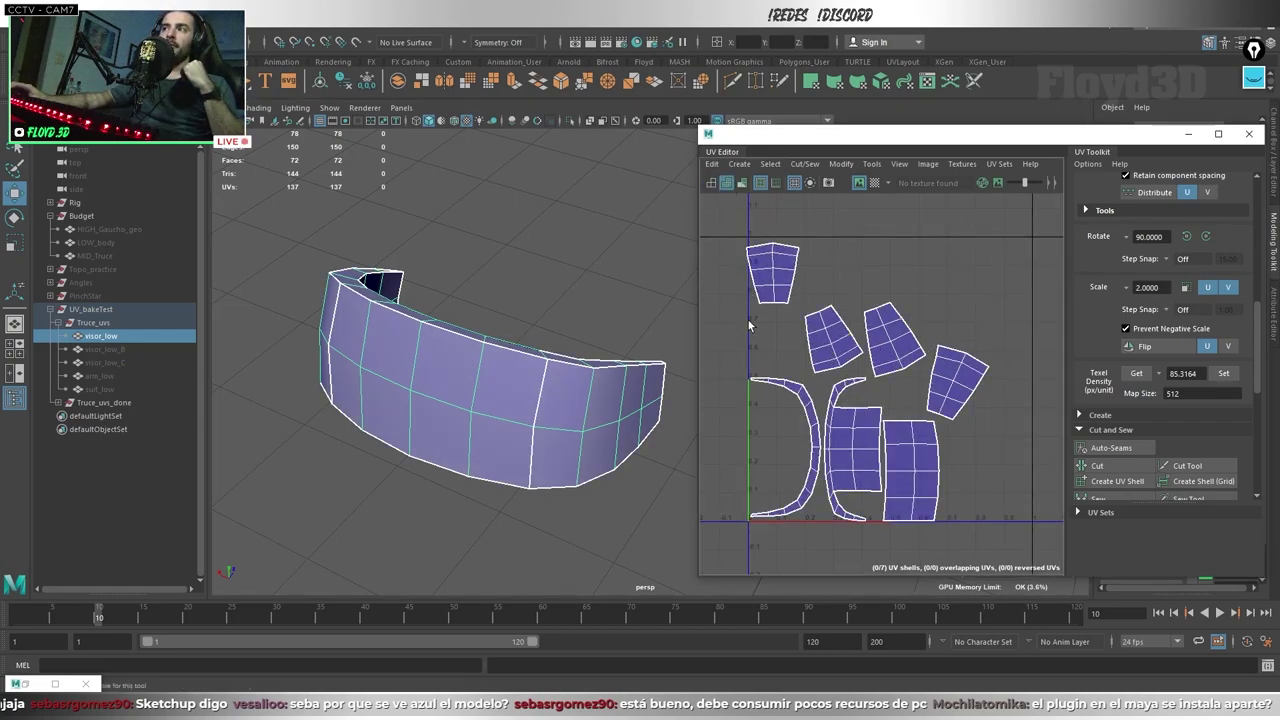
right_click_drag(811, 254, 765, 240)
left_click(772, 272)
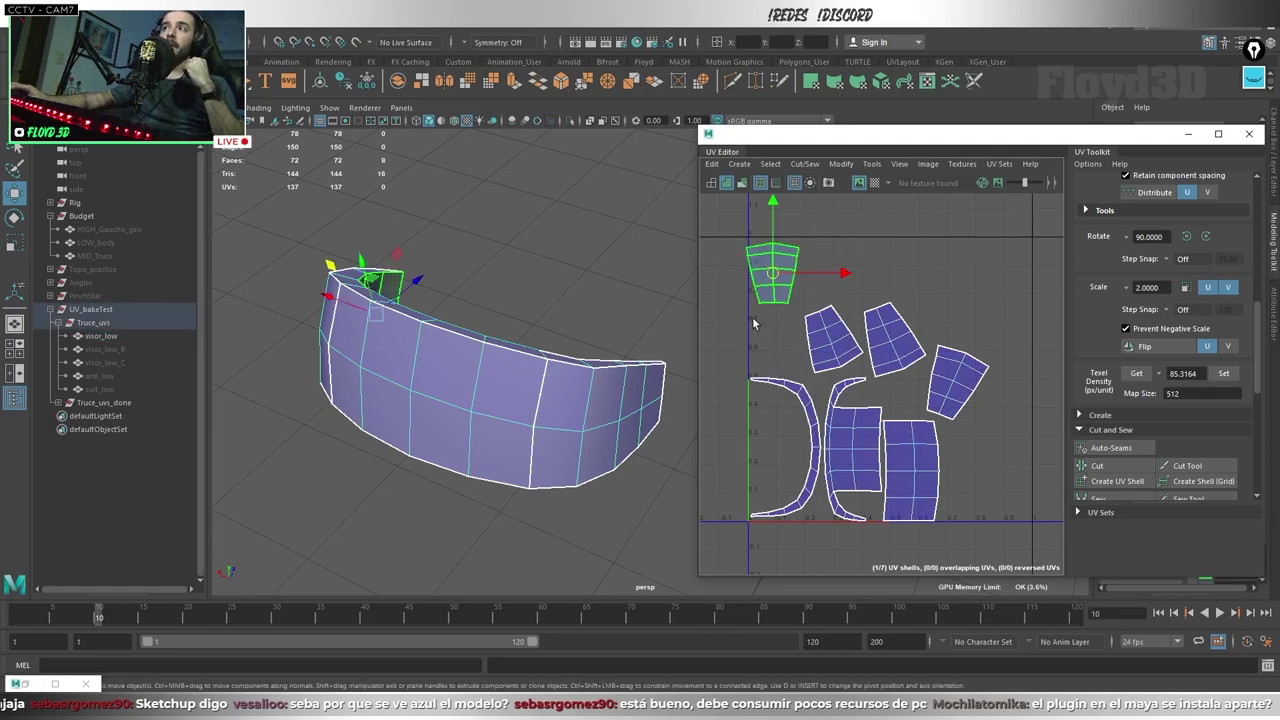
scroll(1155, 440, "down", 2)
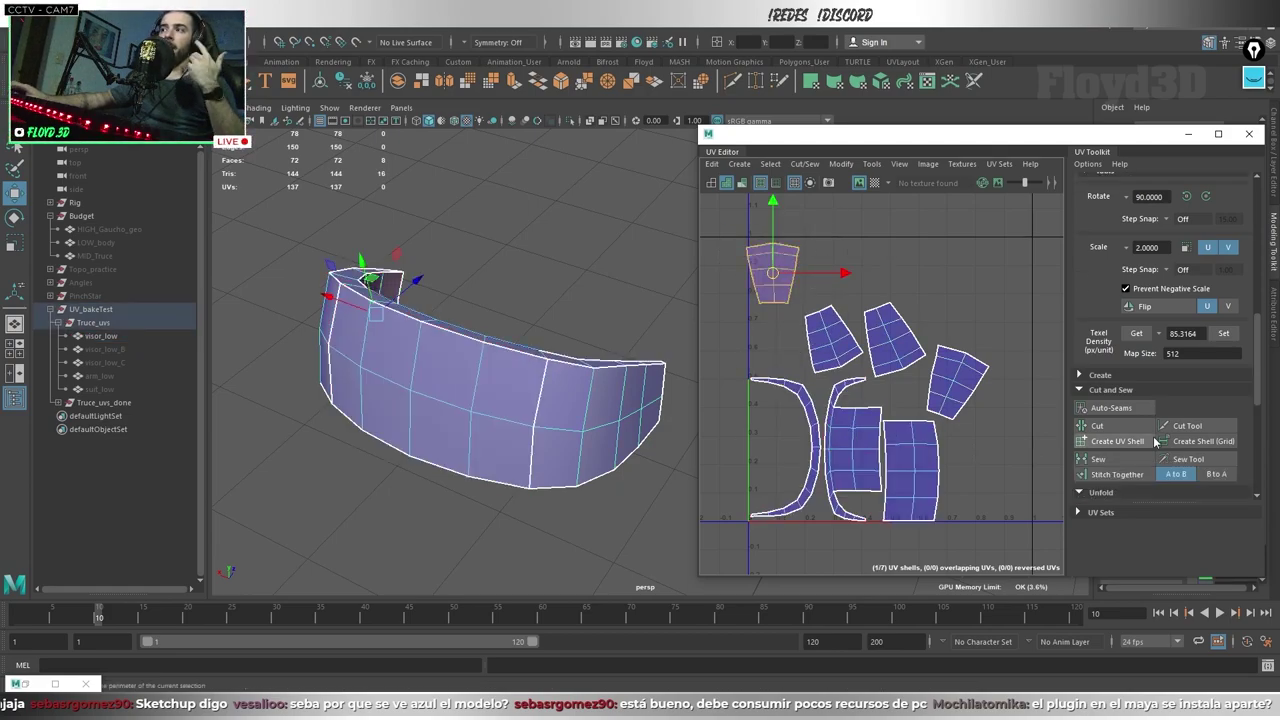
scroll(1139, 444, "down", 2)
scroll(1117, 418, "up", 5)
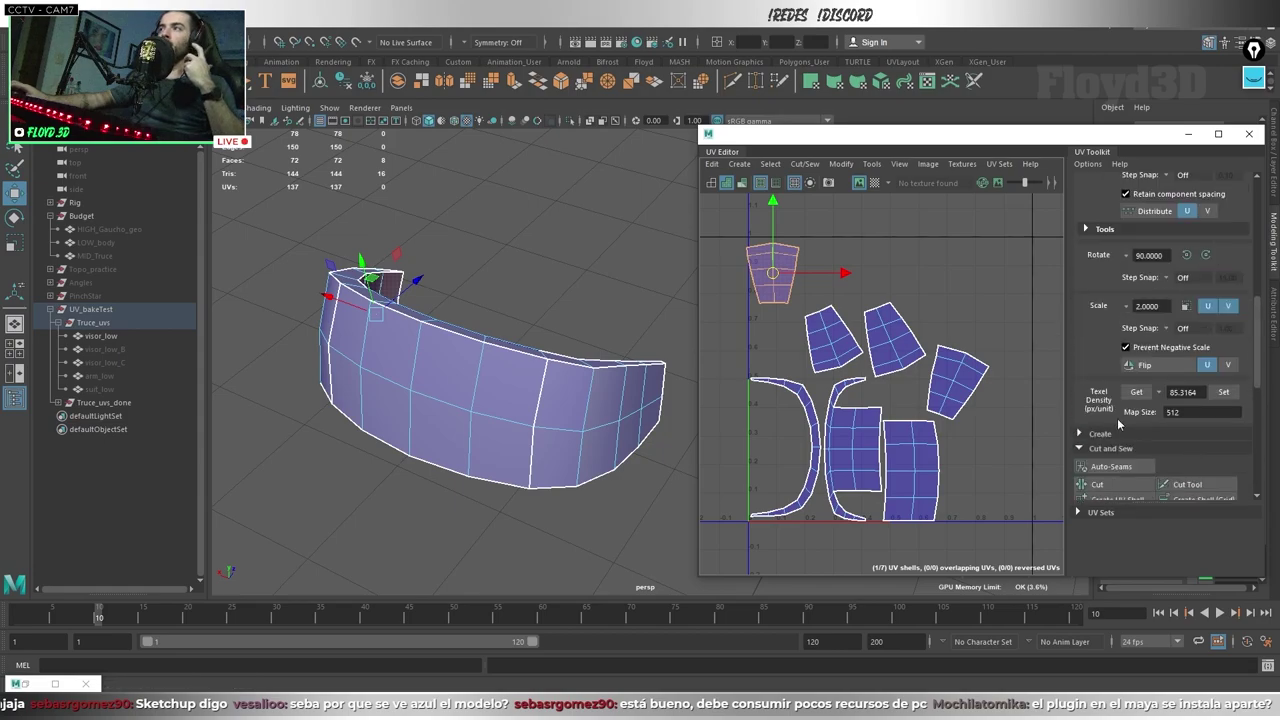
scroll(1106, 388, "up", 3)
scroll(1106, 388, "up", 3)
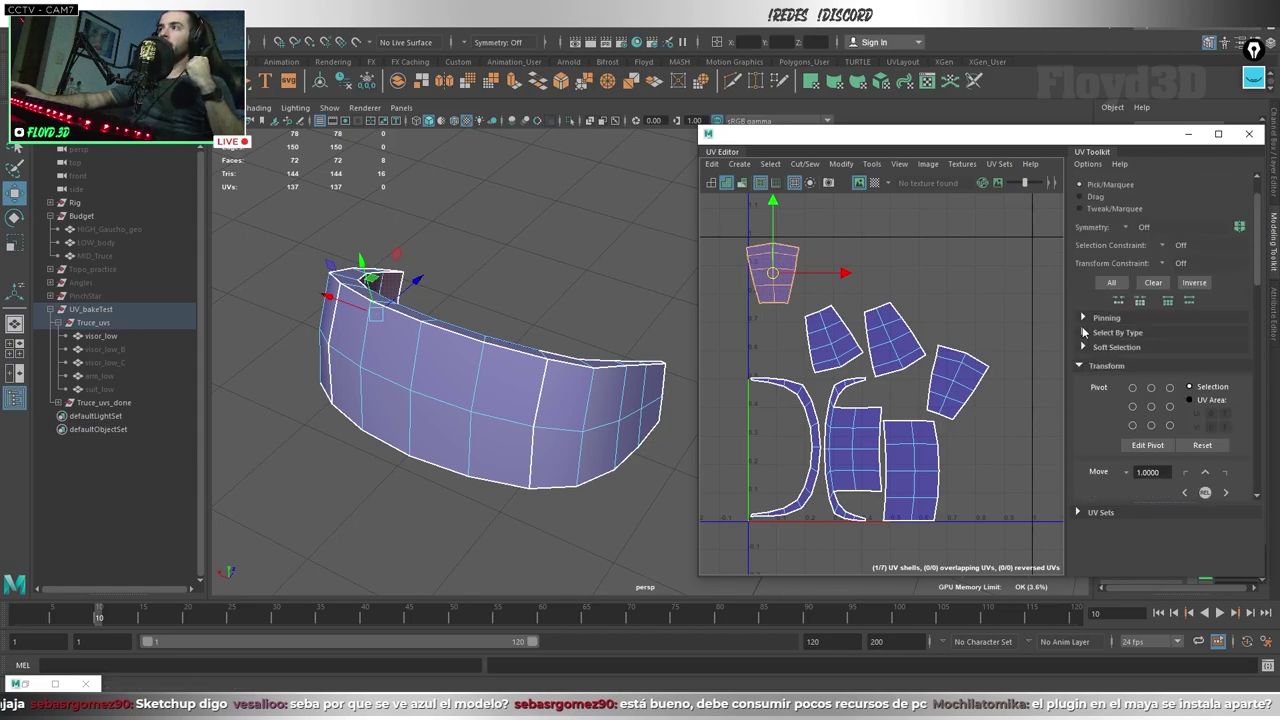
scroll(1100, 380, "down", 2)
scroll(1125, 408, "down", 2)
scroll(1130, 324, "down", 5)
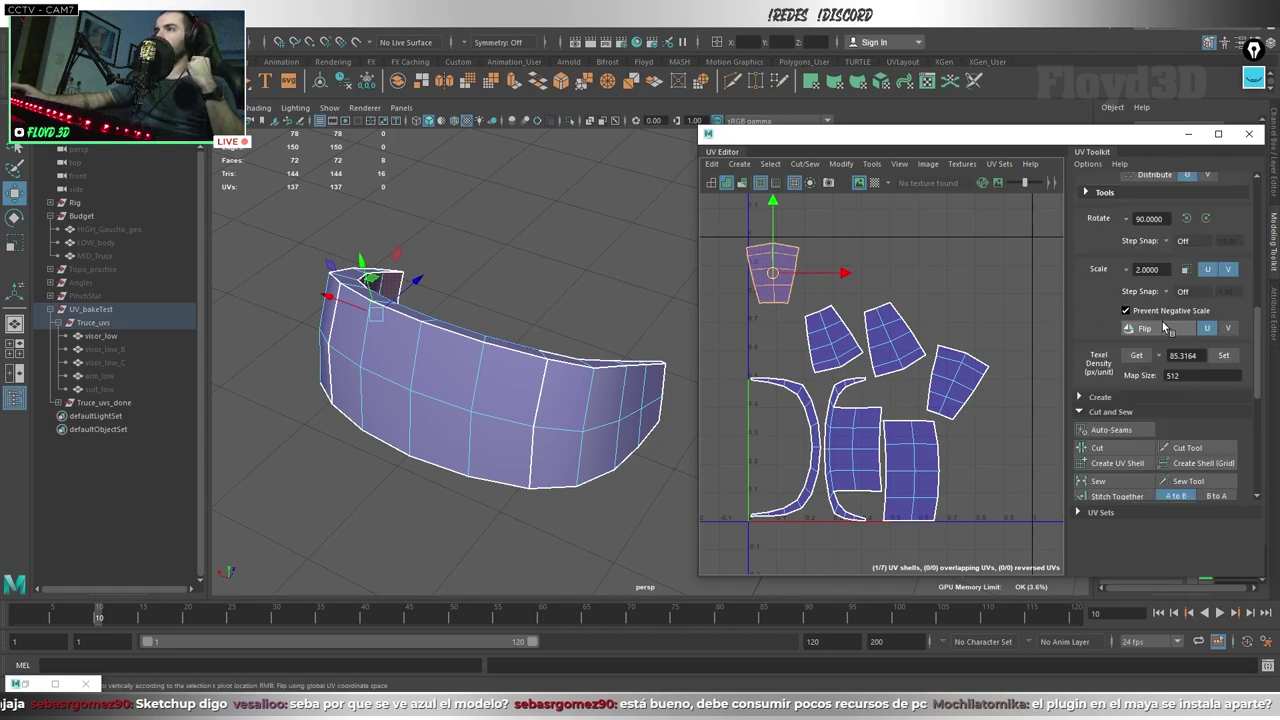
left_click(1160, 327)
left_click(916, 283)
right_click_drag(845, 261, 786, 245)
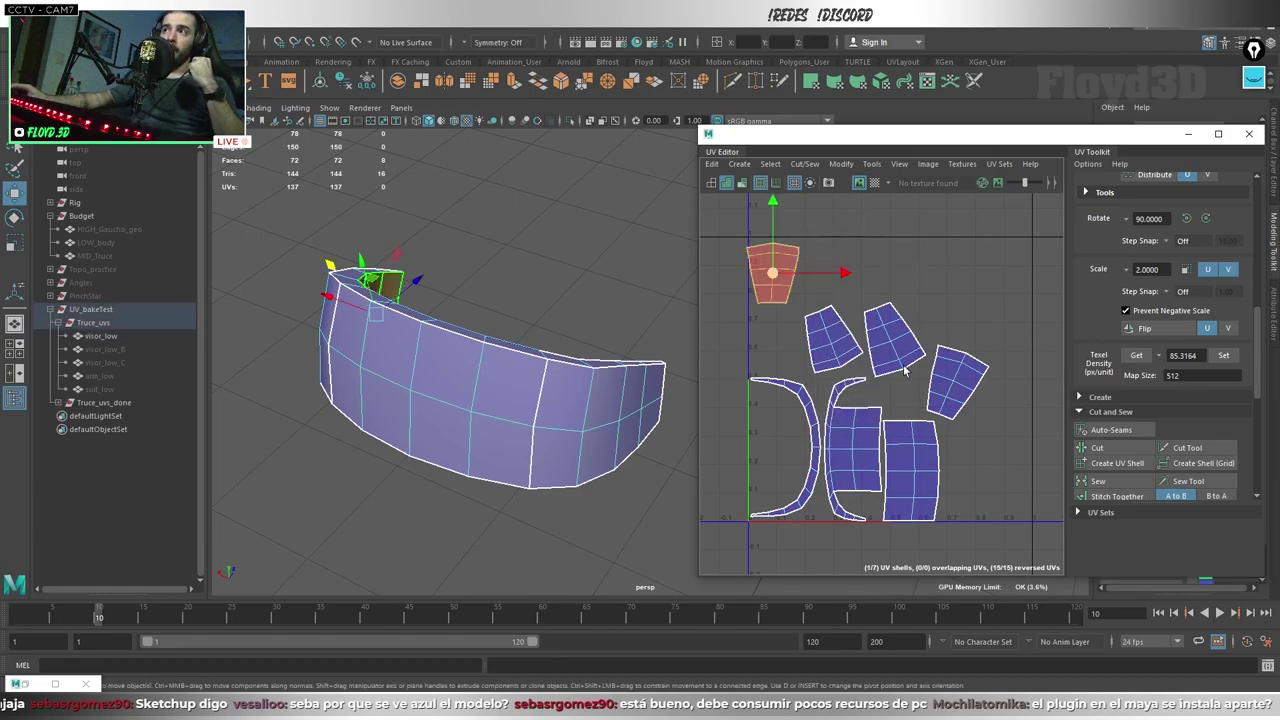
left_click(1145, 328)
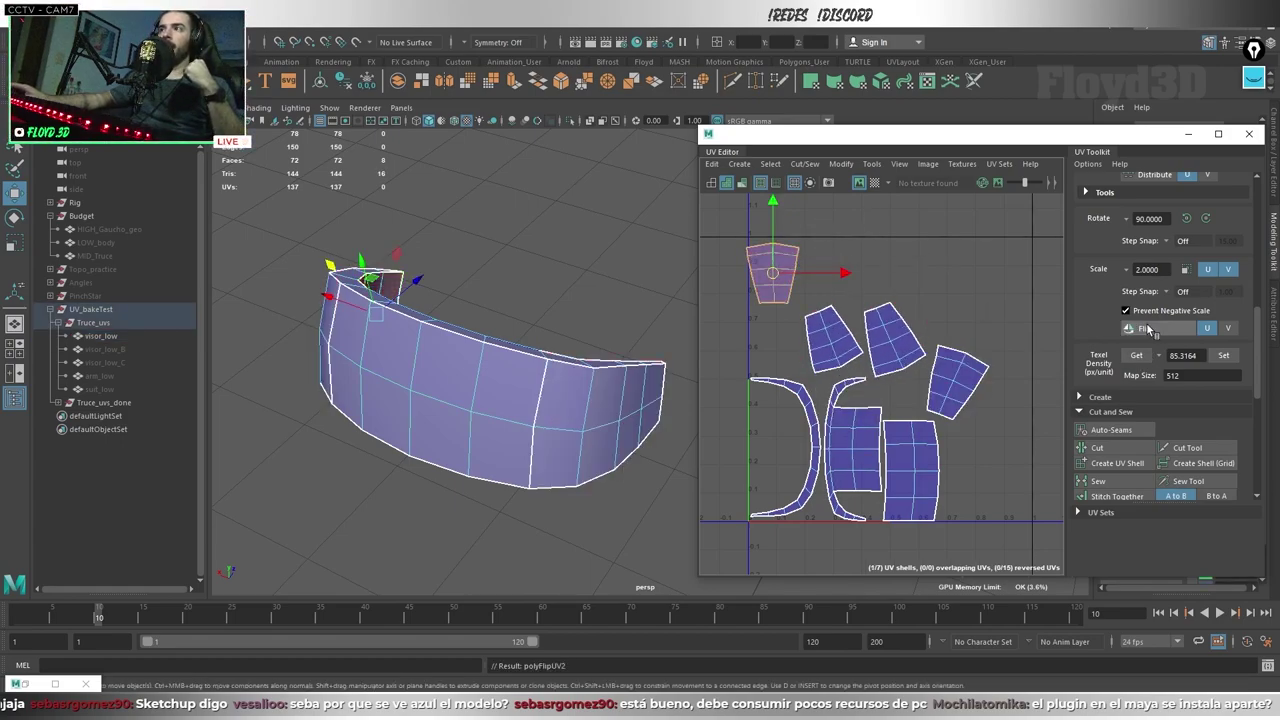
left_click(578, 229)
left_click(473, 372)
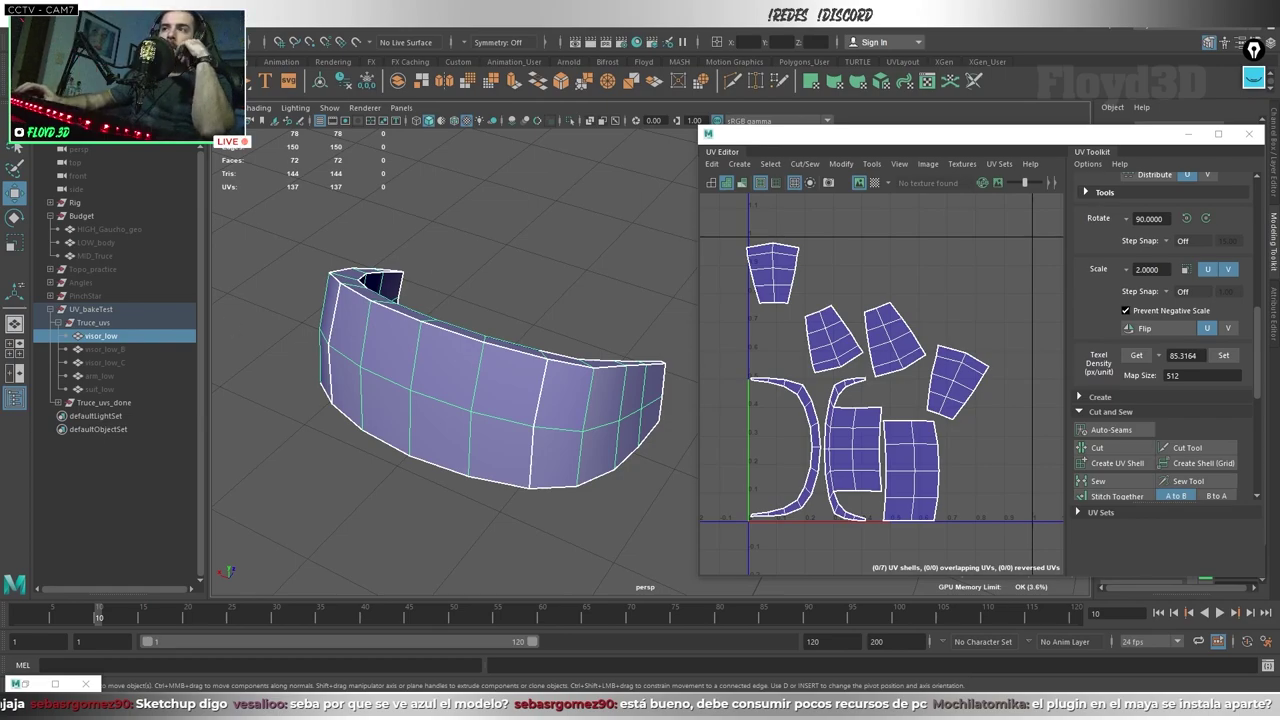
Step: In ZBrush, enable perspective, solo the visor subtool and rotate to inspect its inner rim
key("alt+Tab")
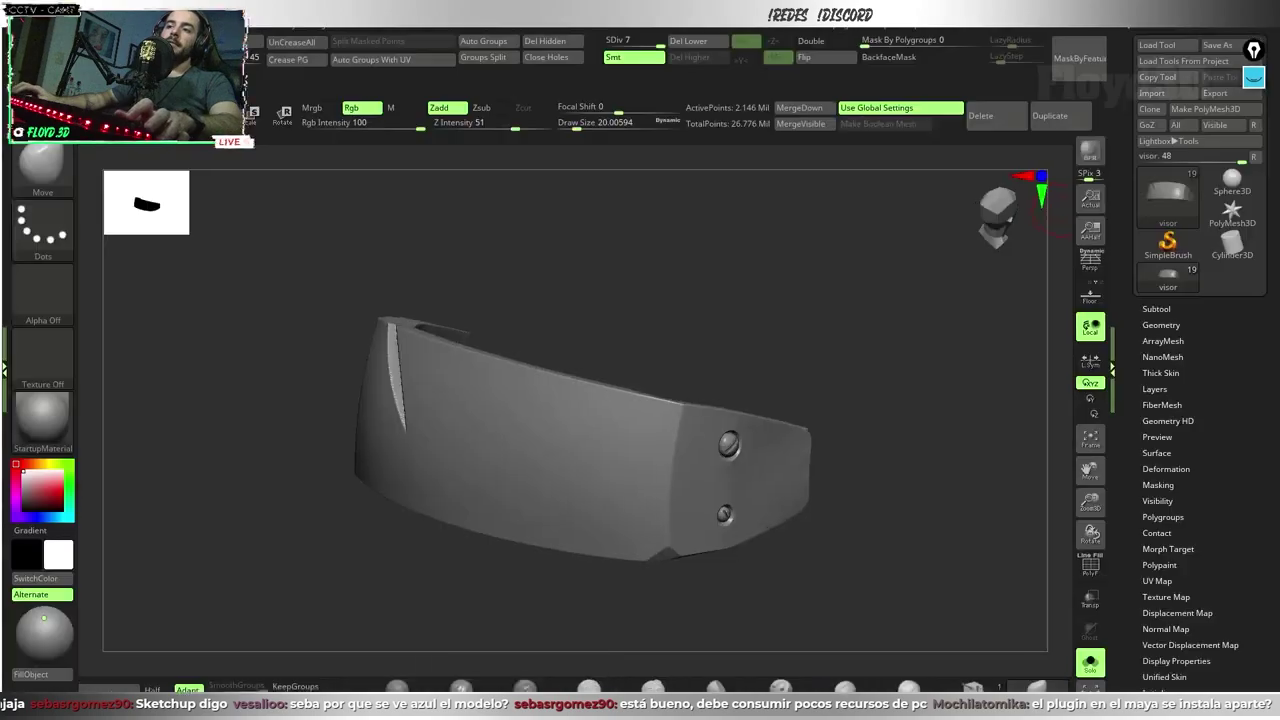
left_click_drag(597, 591, 743, 309)
key("p")
mouse_move(880, 451)
left_mouse_down()
mouse_move(720, 471)
mouse_move(905, 620)
mouse_move(953, 630)
left_mouse_up()
left_click(1087, 663)
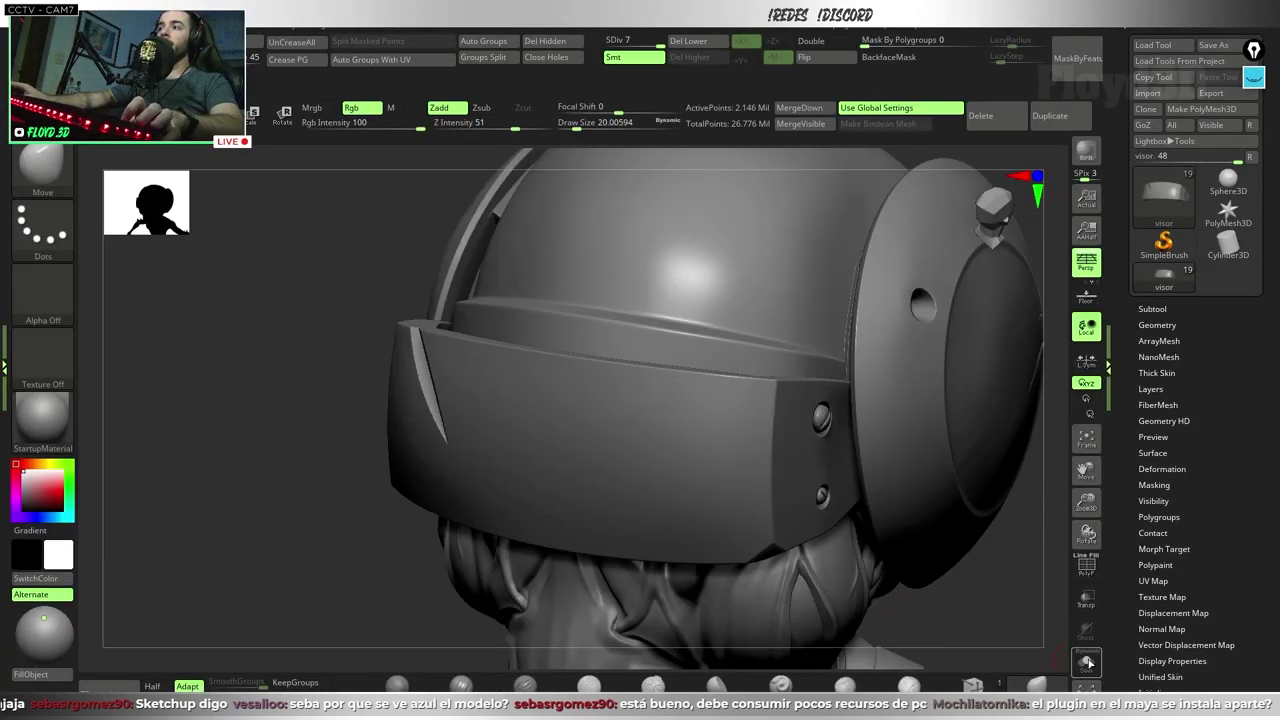
left_click_drag(1014, 597, 894, 514)
key("alt+s")
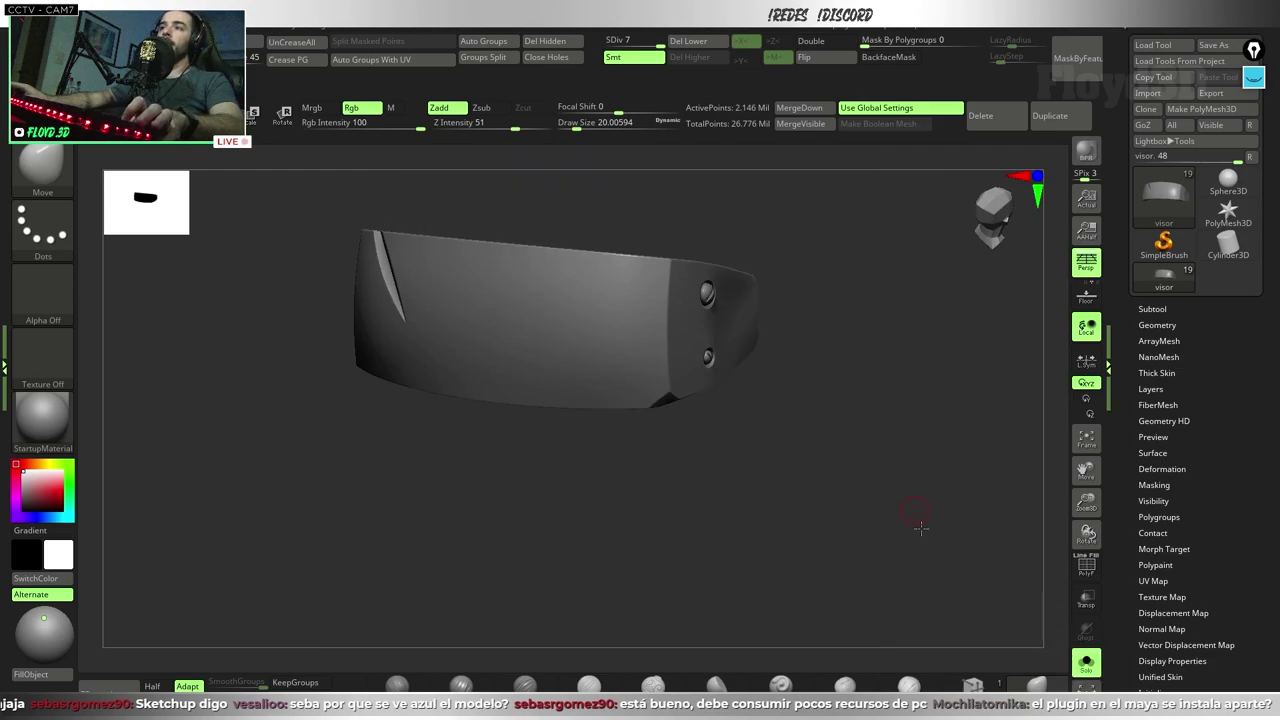
mouse_move(726, 430)
left_mouse_down()
mouse_move(846, 523)
mouse_move(846, 540)
mouse_move(858, 436)
mouse_move(846, 537)
mouse_move(820, 518)
mouse_move(830, 536)
left_mouse_up()
Step: Back in Maya, review visor_low from the front and above, then send it to UVLayout
key("alt+Tab")
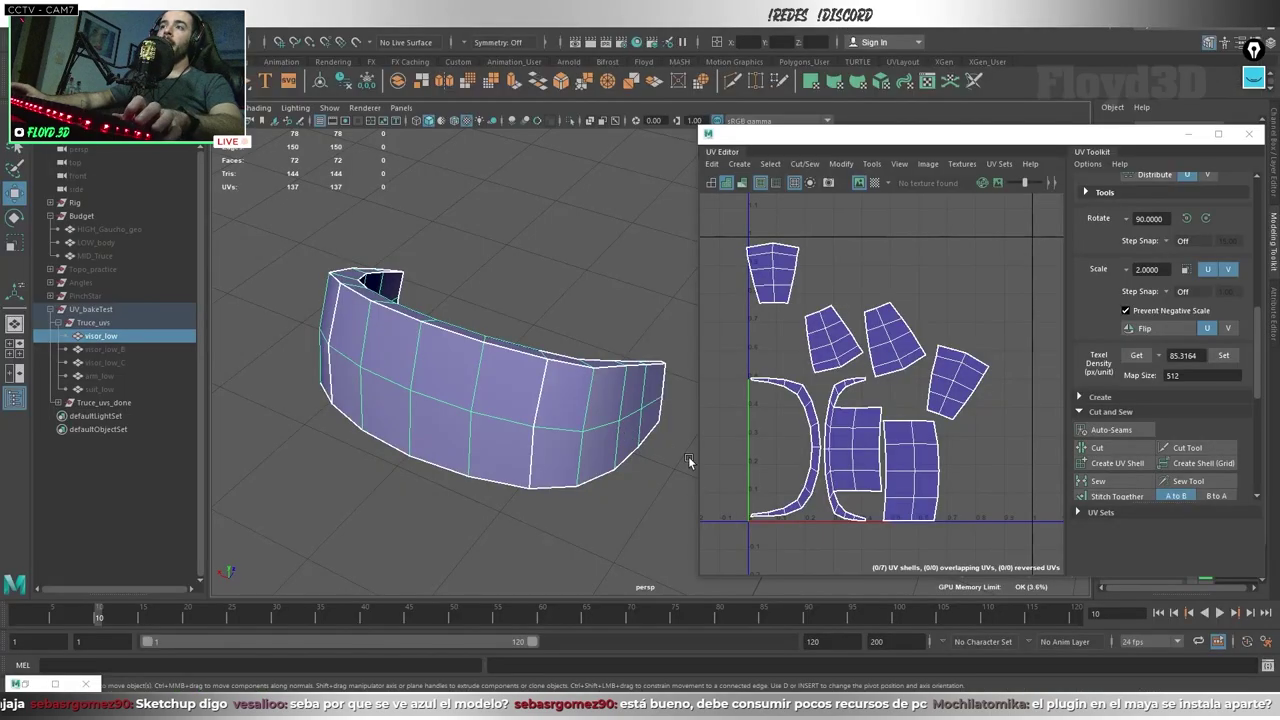
left_click_drag(688, 456, 514, 390, "alt")
left_click_drag(645, 405, 629, 463, "alt")
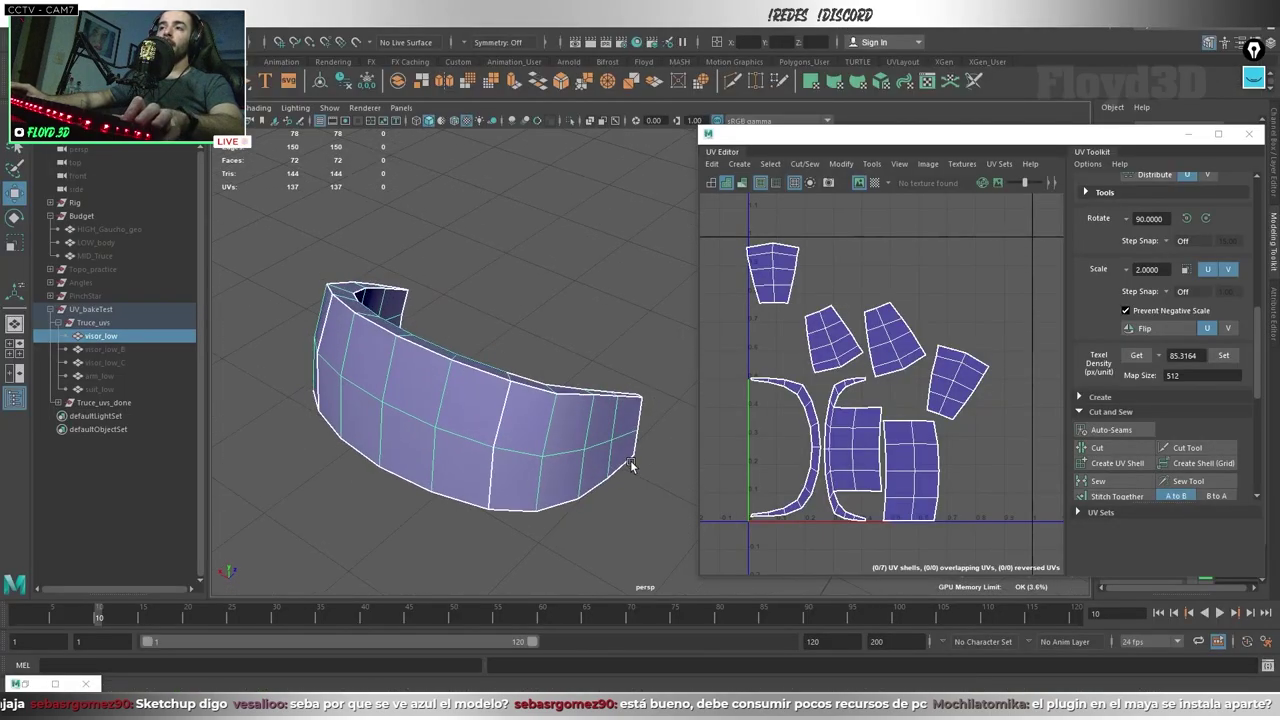
mouse_move(521, 505)
left_mouse_down("alt")
mouse_move(466, 480)
mouse_move(537, 497)
mouse_move(508, 486)
mouse_move(534, 451)
left_mouse_up("alt")
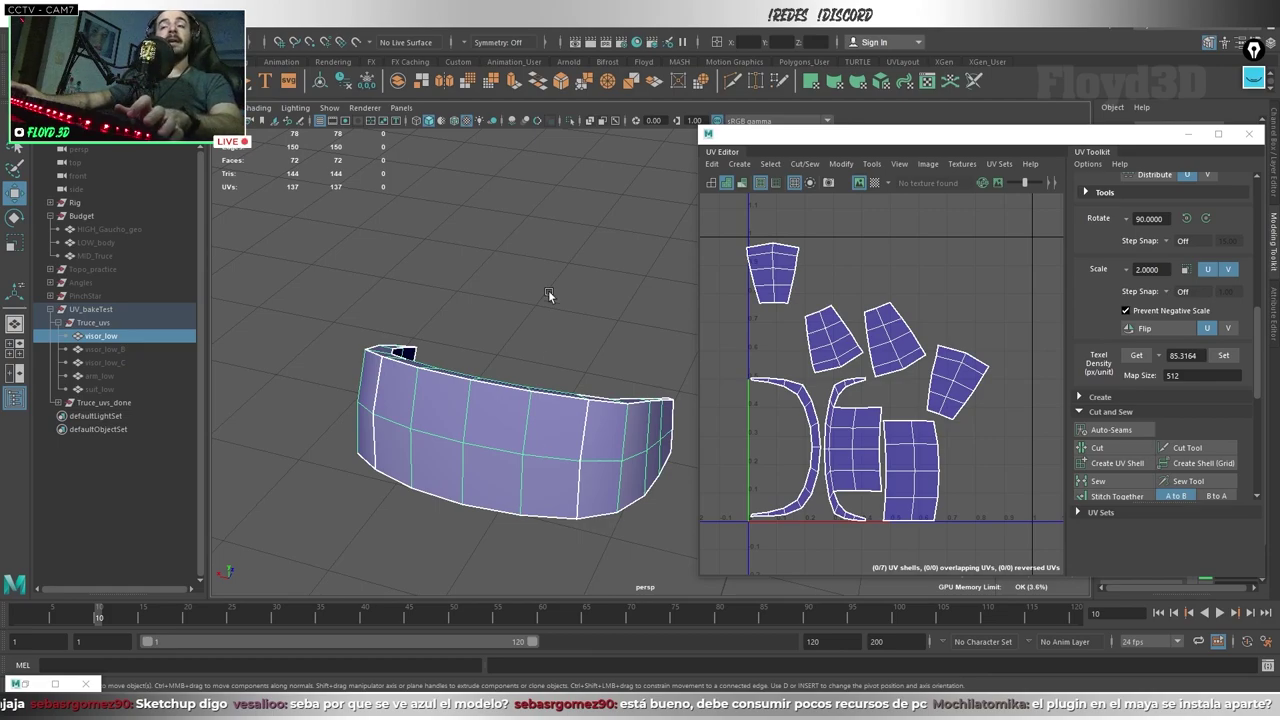
left_click_drag(548, 295, 538, 442, "alt")
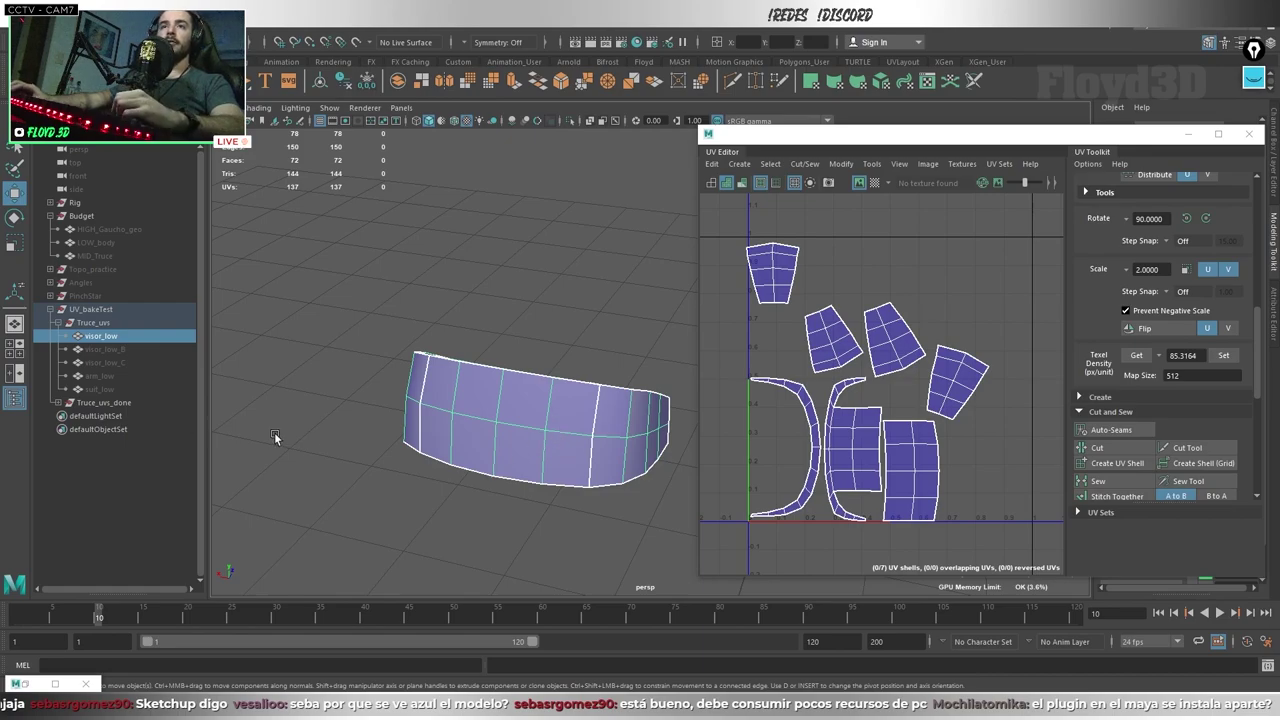
left_click(445, 300)
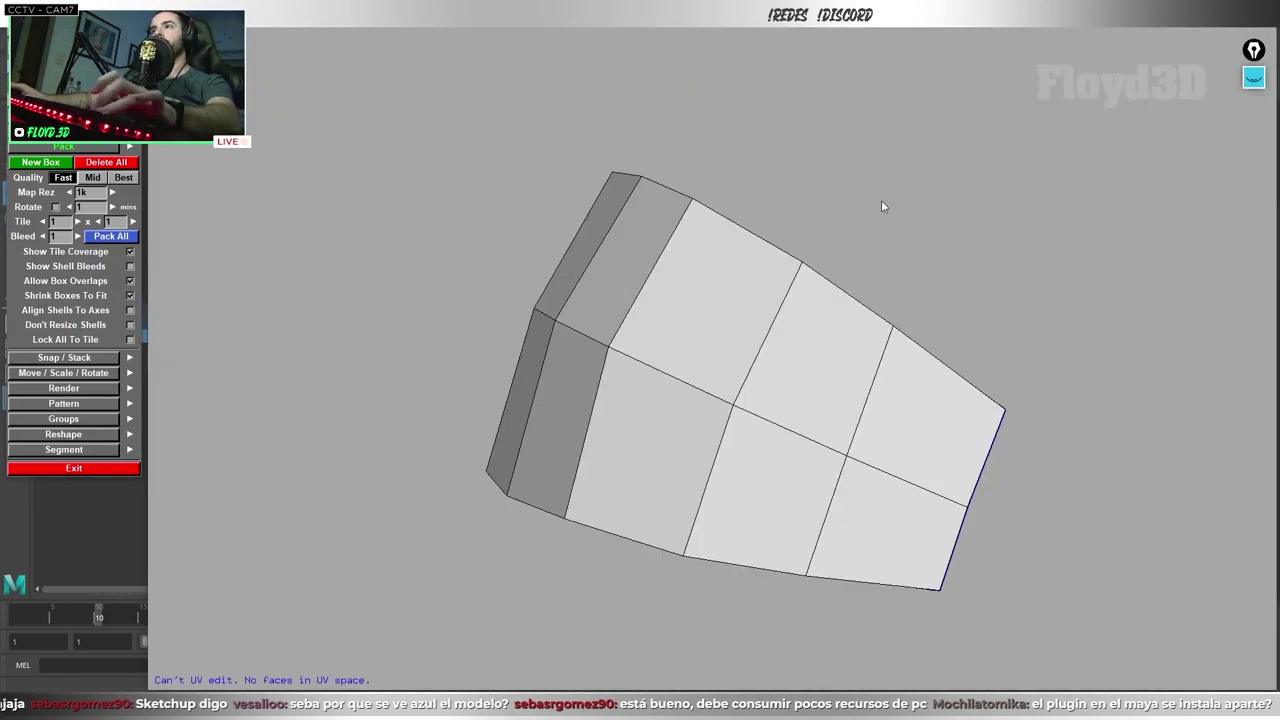
Step: Tumble the loaded visor mesh to see its arch from above and end-on
mouse_move(881, 206)
left_mouse_down("alt")
mouse_move(849, 371)
mouse_move(715, 428)
mouse_move(728, 390)
left_mouse_up("alt")
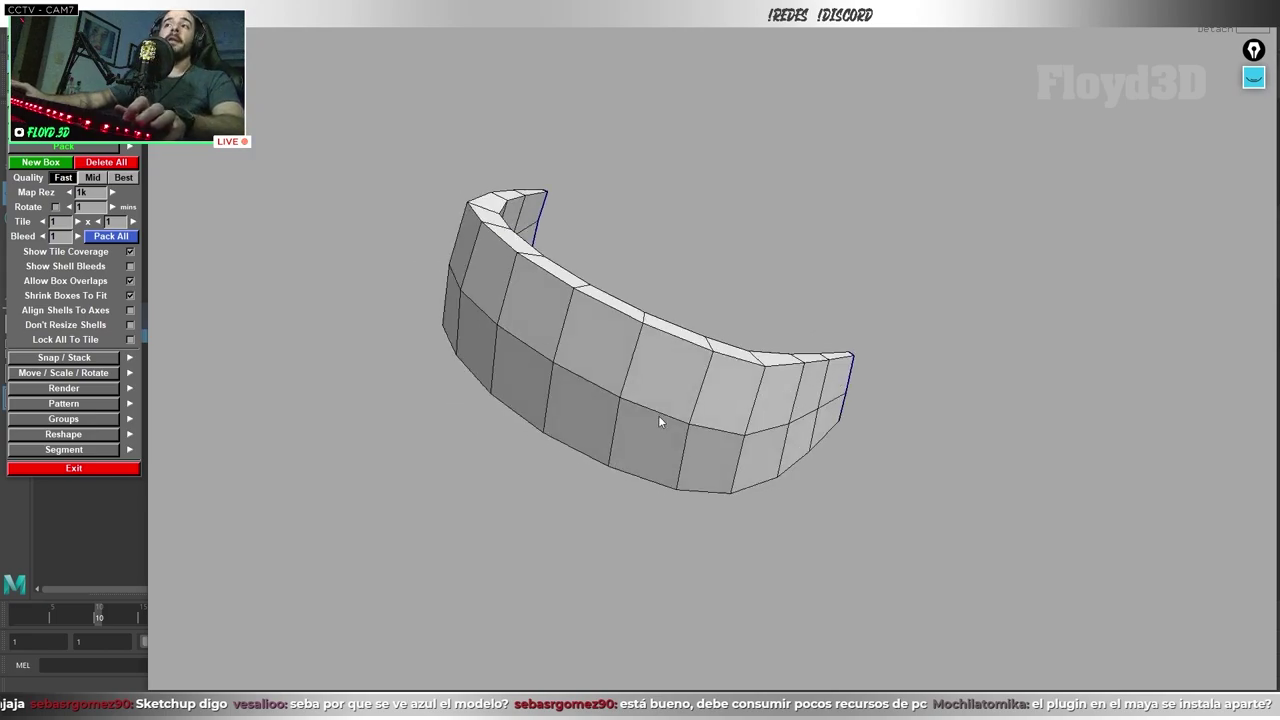
mouse_move(657, 423)
left_mouse_down("alt")
mouse_move(671, 320)
mouse_move(733, 368)
left_mouse_up("alt")
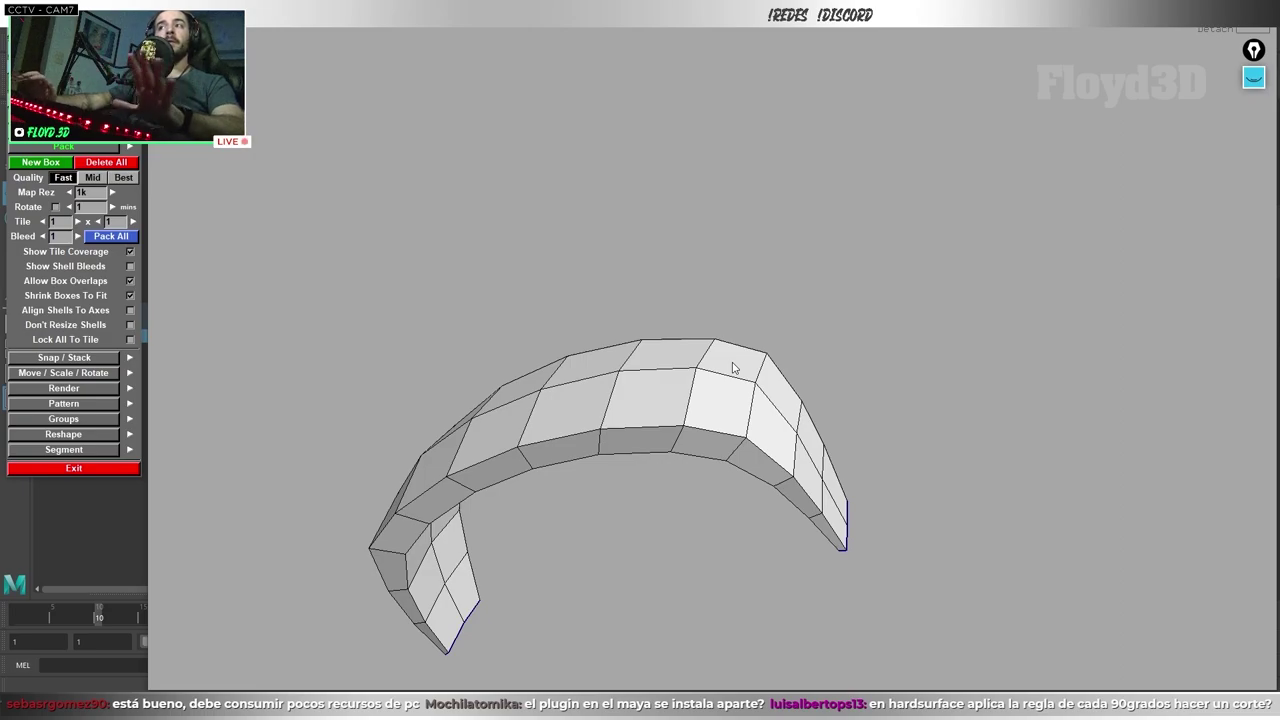
mouse_move(730, 360)
left_mouse_down("alt")
mouse_move(694, 442)
mouse_move(690, 428)
mouse_move(701, 433)
mouse_move(592, 481)
mouse_move(669, 405)
left_mouse_up("alt")
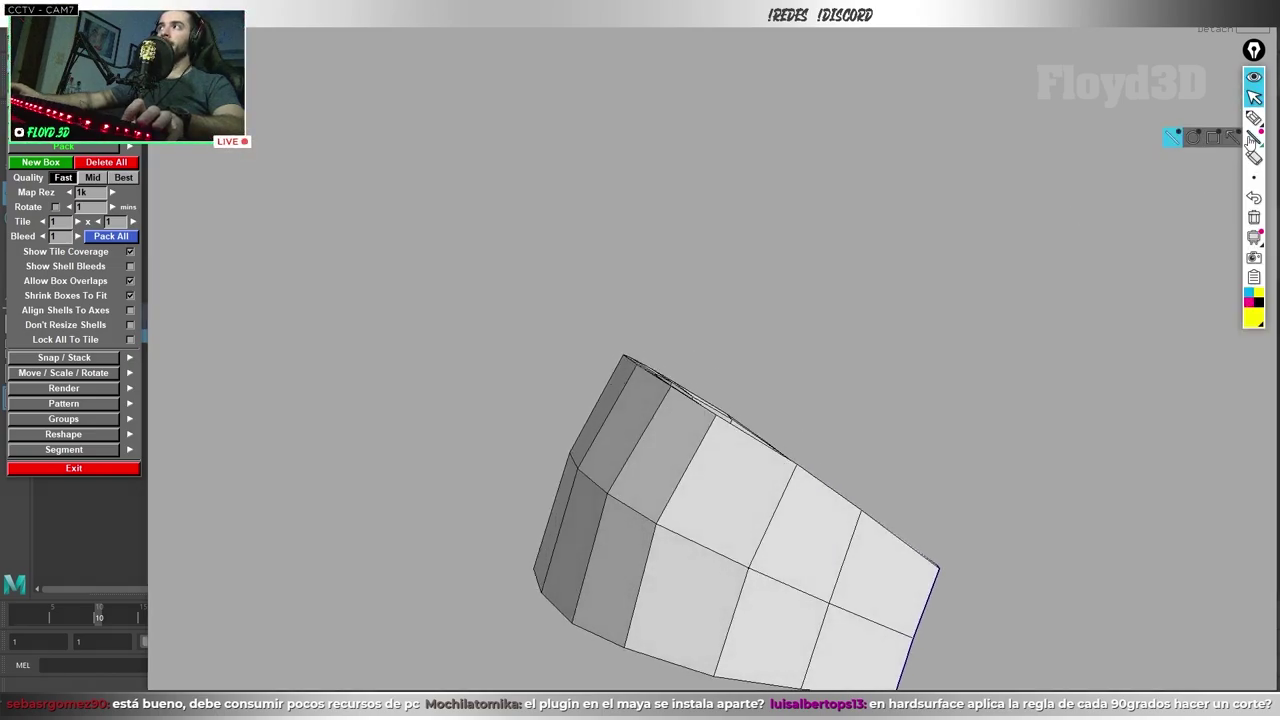
Step: Draw arrows on the visor's corner with Epic Pen and label the angle 90°
left_click(1254, 118)
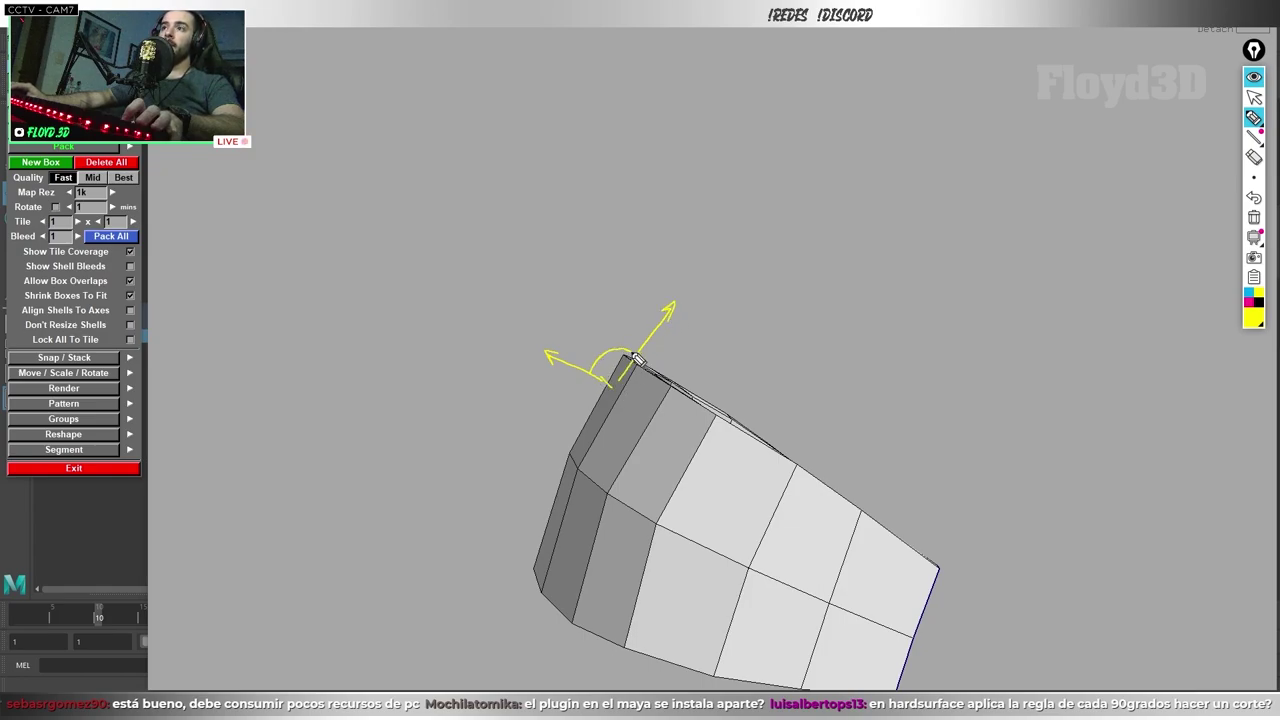
left_click_drag(601, 312, 600, 314)
left_click_drag(614, 304, 613, 305)
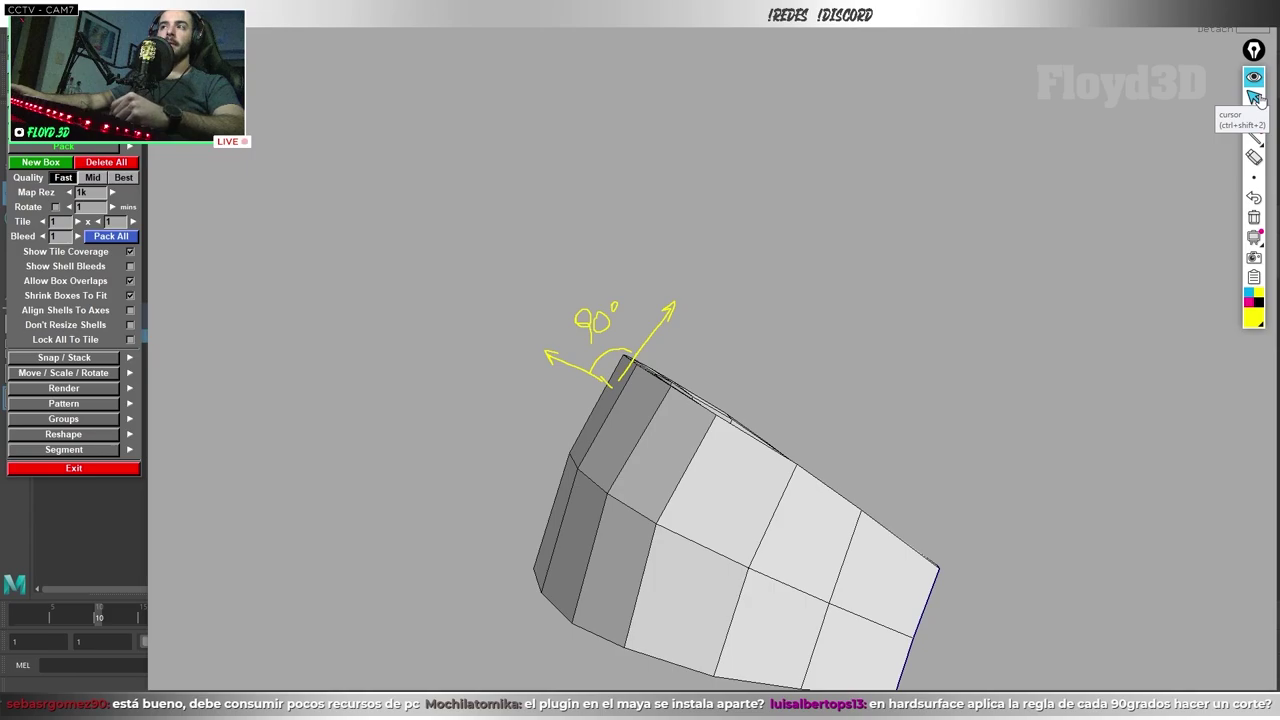
left_click(1254, 117)
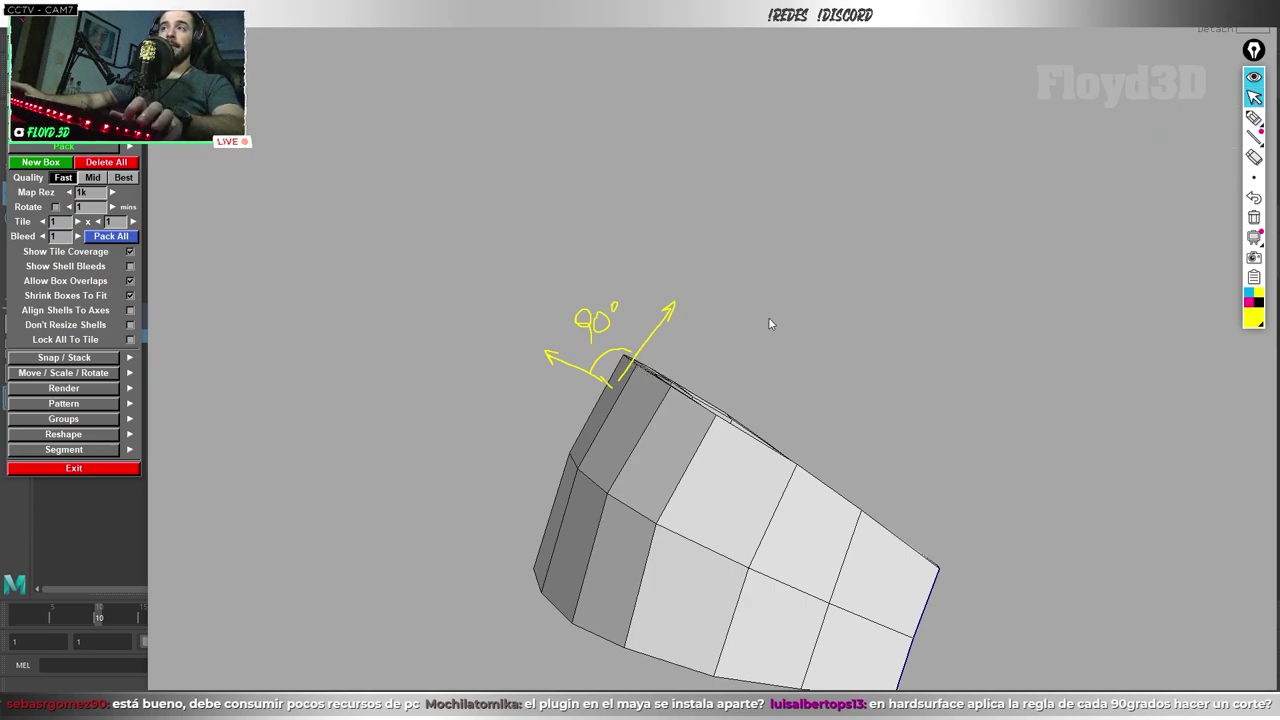
Step: Clear the 90° sketch and tumble the visor to work along its rim edges
left_click(1254, 217)
mouse_move(798, 260)
left_mouse_down("alt")
mouse_move(837, 277)
mouse_move(752, 330)
mouse_move(772, 421)
left_mouse_up("alt")
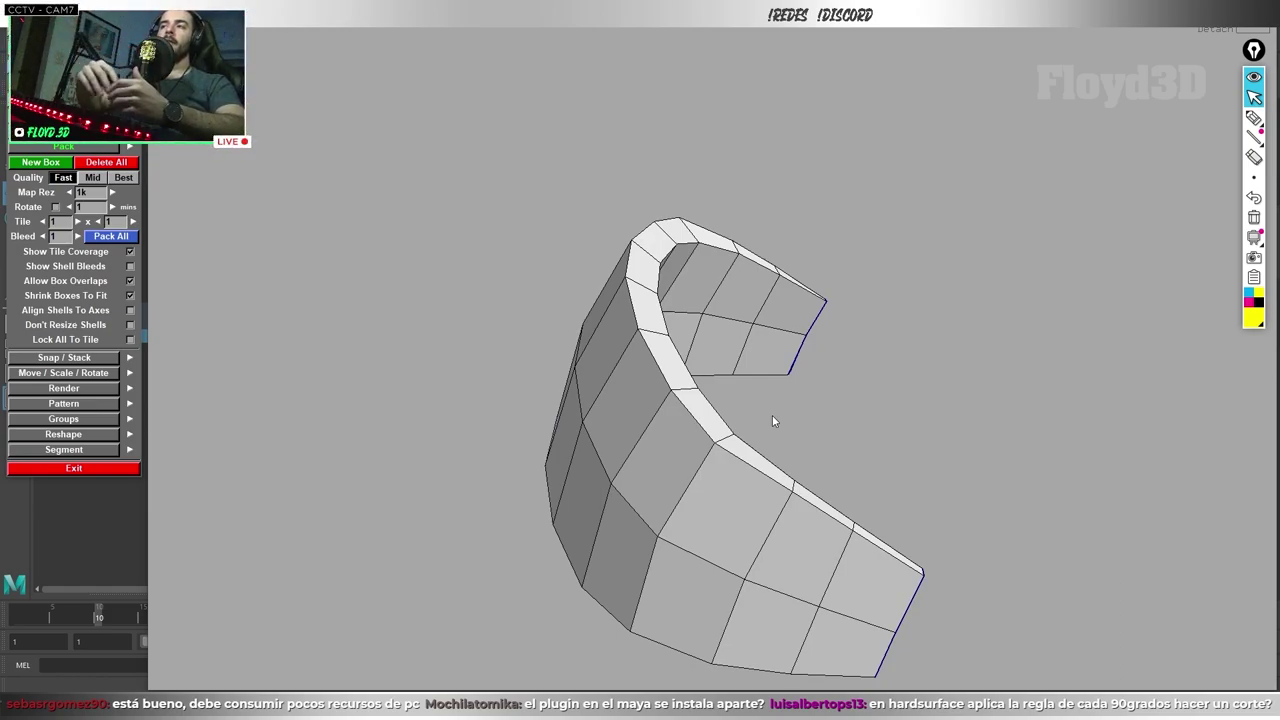
mouse_move(772, 415)
left_mouse_down("alt")
mouse_move(765, 391)
mouse_move(803, 435)
mouse_move(763, 487)
left_mouse_up("alt")
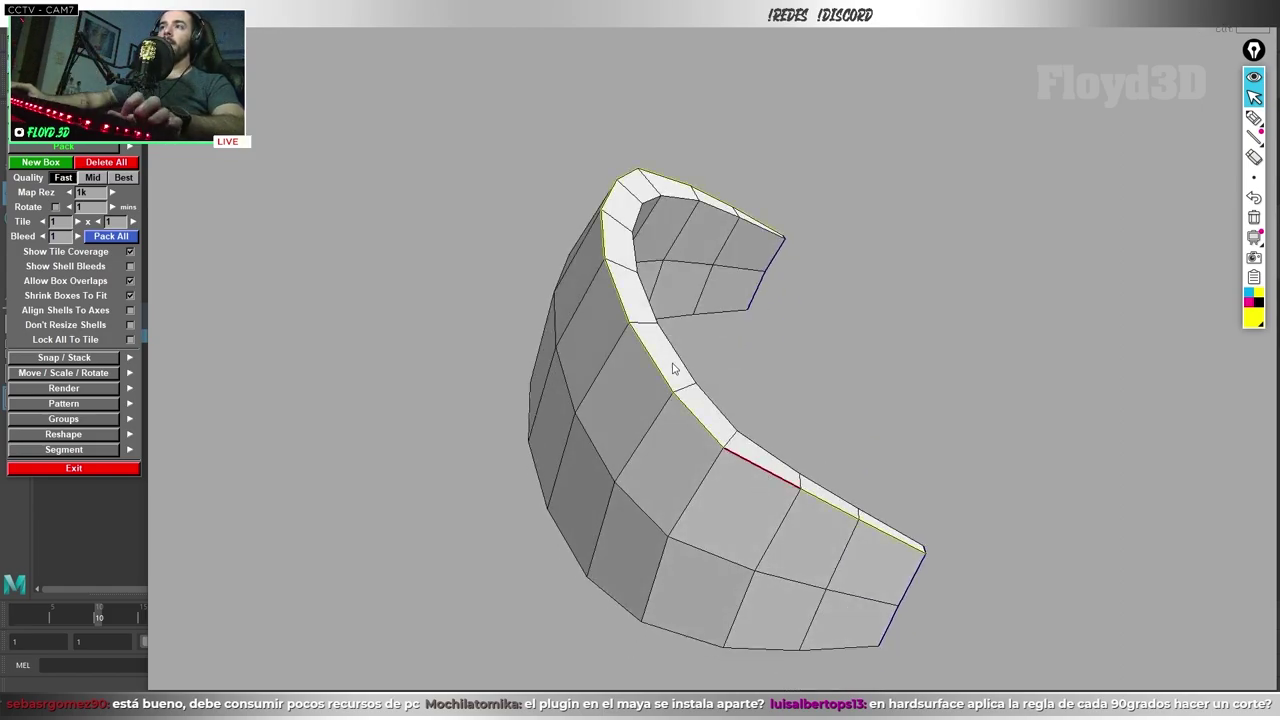
mouse_move(673, 369)
left_mouse_down("alt")
mouse_move(716, 376)
mouse_move(588, 372)
left_mouse_up("alt")
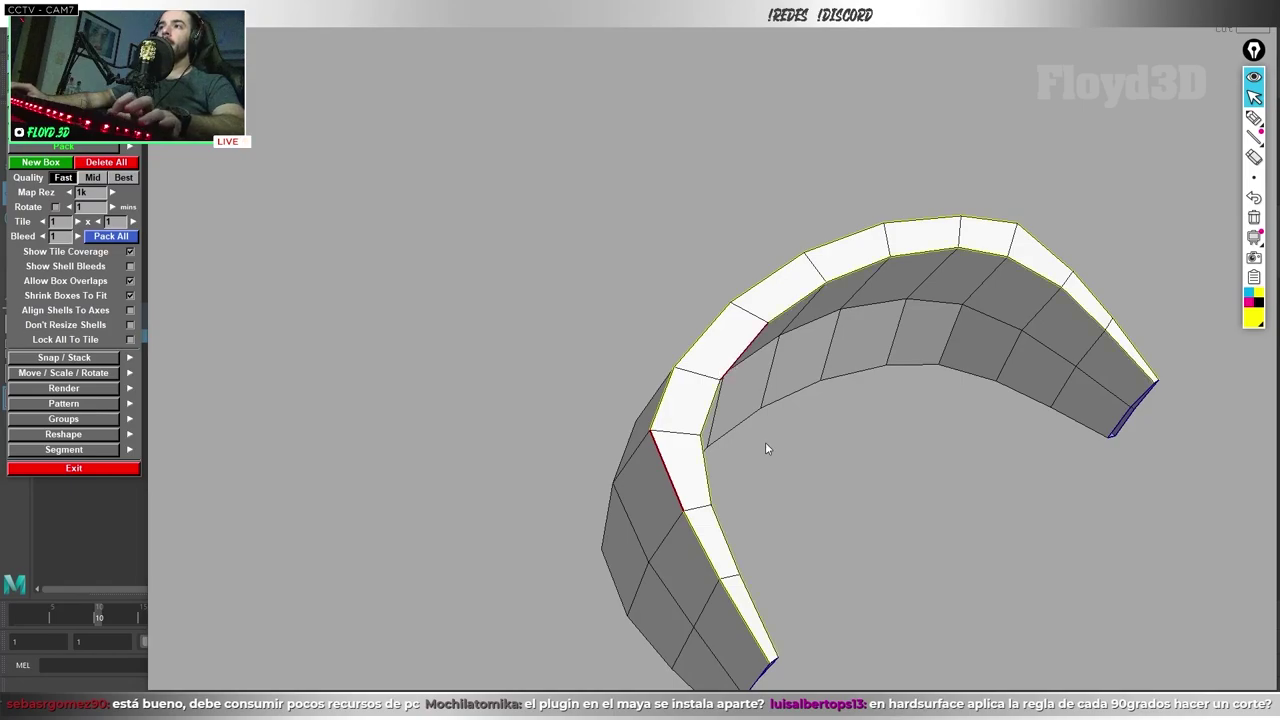
mouse_move(766, 446)
left_mouse_down("alt")
mouse_move(751, 380)
mouse_move(869, 471)
mouse_move(783, 454)
mouse_move(723, 414)
mouse_move(760, 386)
mouse_move(723, 423)
mouse_move(743, 432)
mouse_move(654, 486)
mouse_move(714, 400)
mouse_move(710, 510)
mouse_move(743, 531)
mouse_move(734, 484)
mouse_move(723, 514)
mouse_move(746, 486)
mouse_move(809, 543)
mouse_move(780, 519)
left_mouse_up("alt")
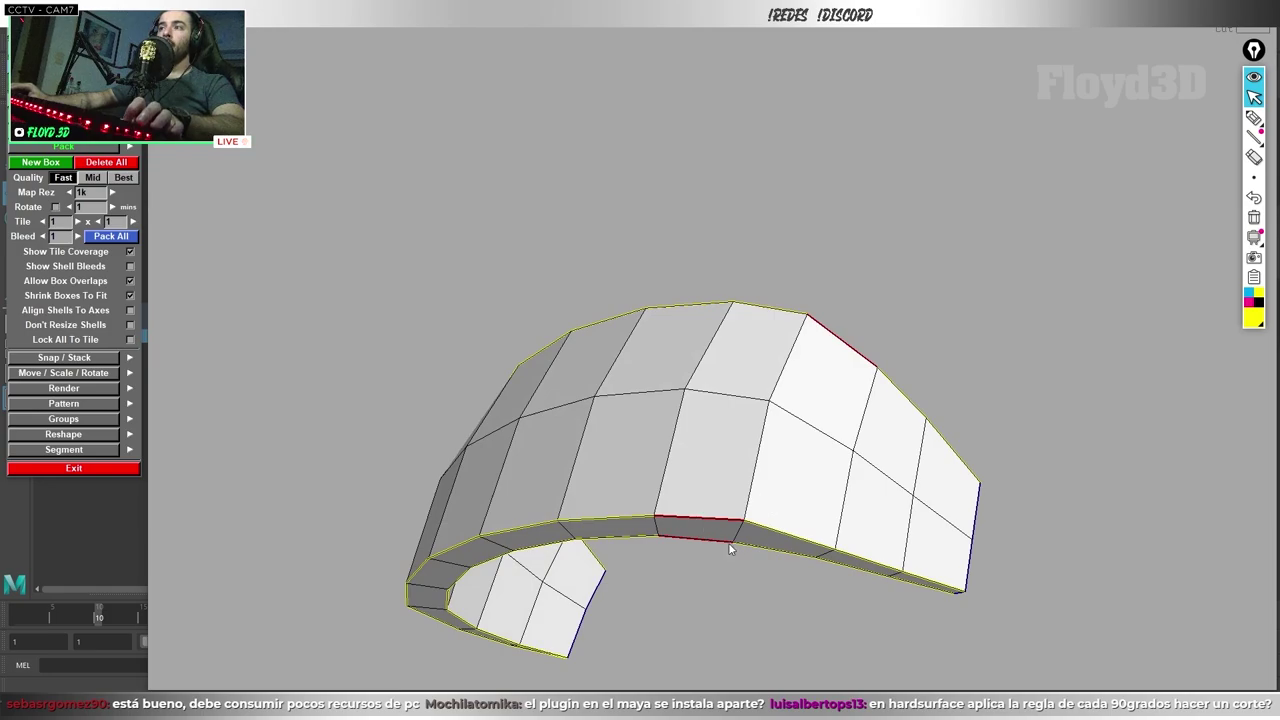
left_click_drag(651, 485, 350, 332, "alt")
Step: Switch over to ZBrush and rotate the high-poly visor sculpt
key("alt+Tab")
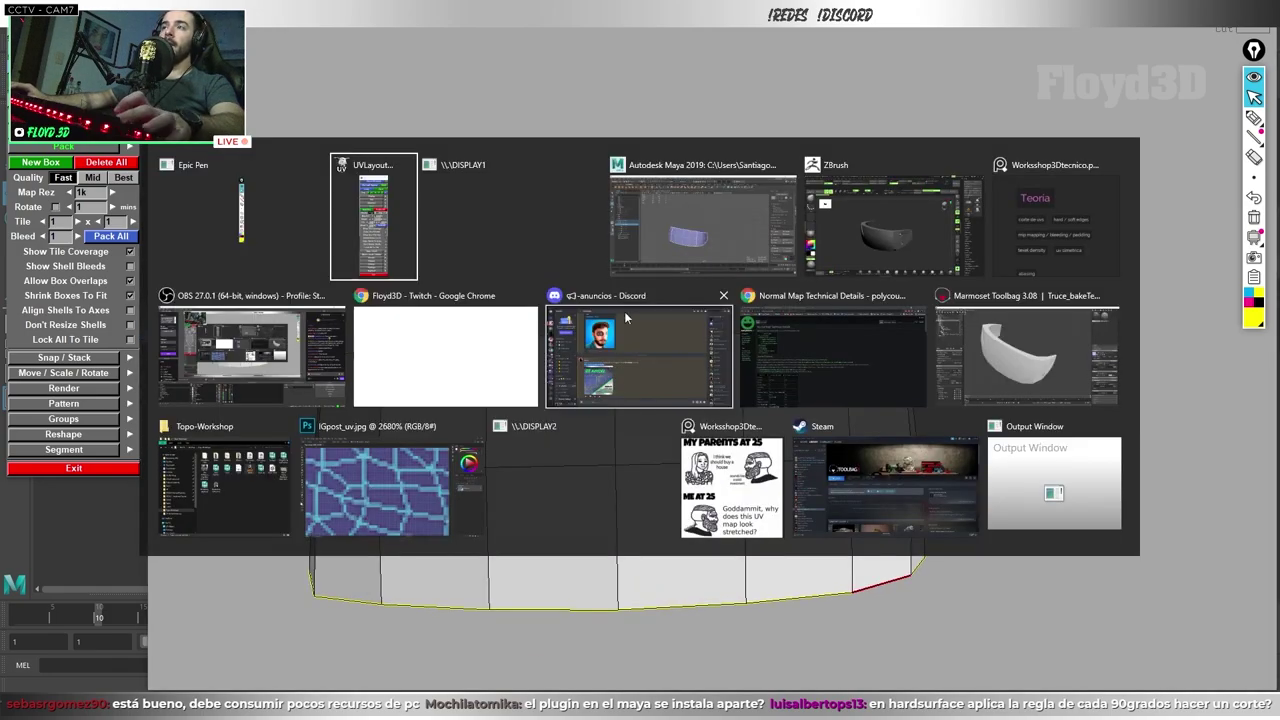
key("Escape")
left_click_drag(639, 351, 526, 565, "alt")
key("alt+Tab")
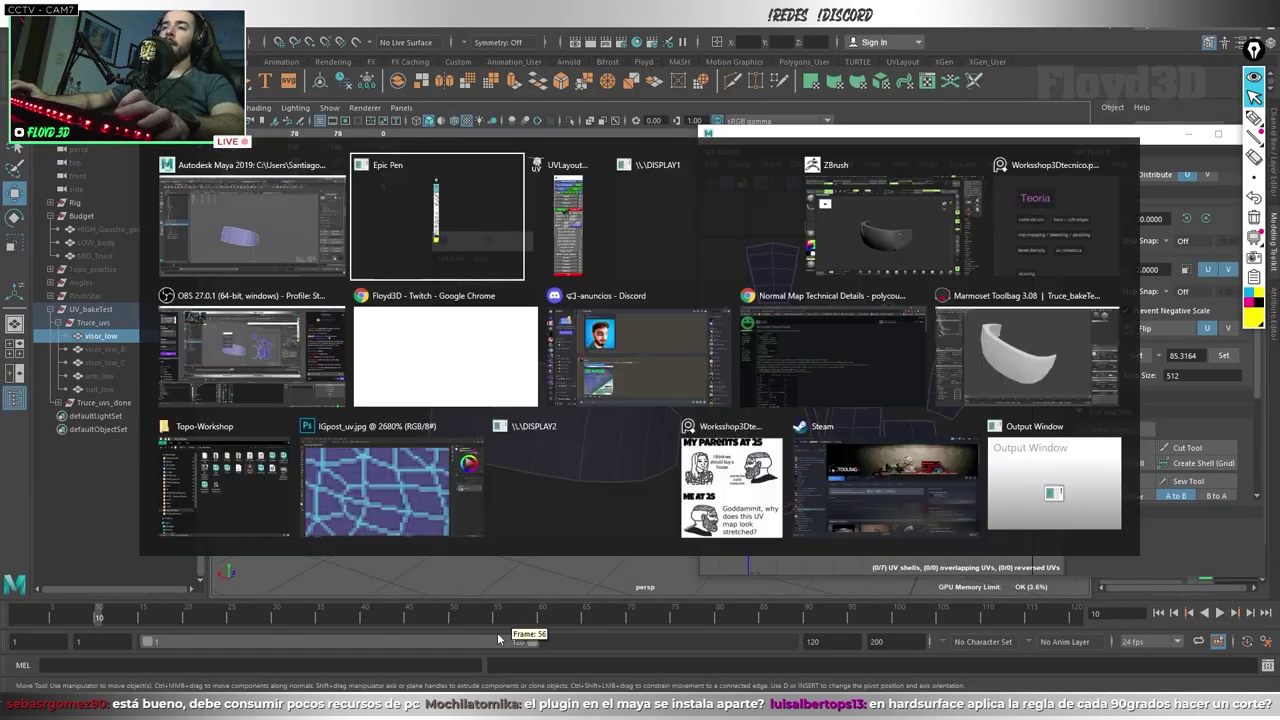
key("alt+Tab")
key("alt+Tab")
key("alt+Tab")
mouse_move(743, 354)
left_mouse_down()
mouse_move(608, 286)
mouse_move(523, 391)
left_mouse_up()
Step: Rotate the ZBrush visor to check its shape and bolts, then return to UVLayout
left_click_drag(626, 286, 528, 424)
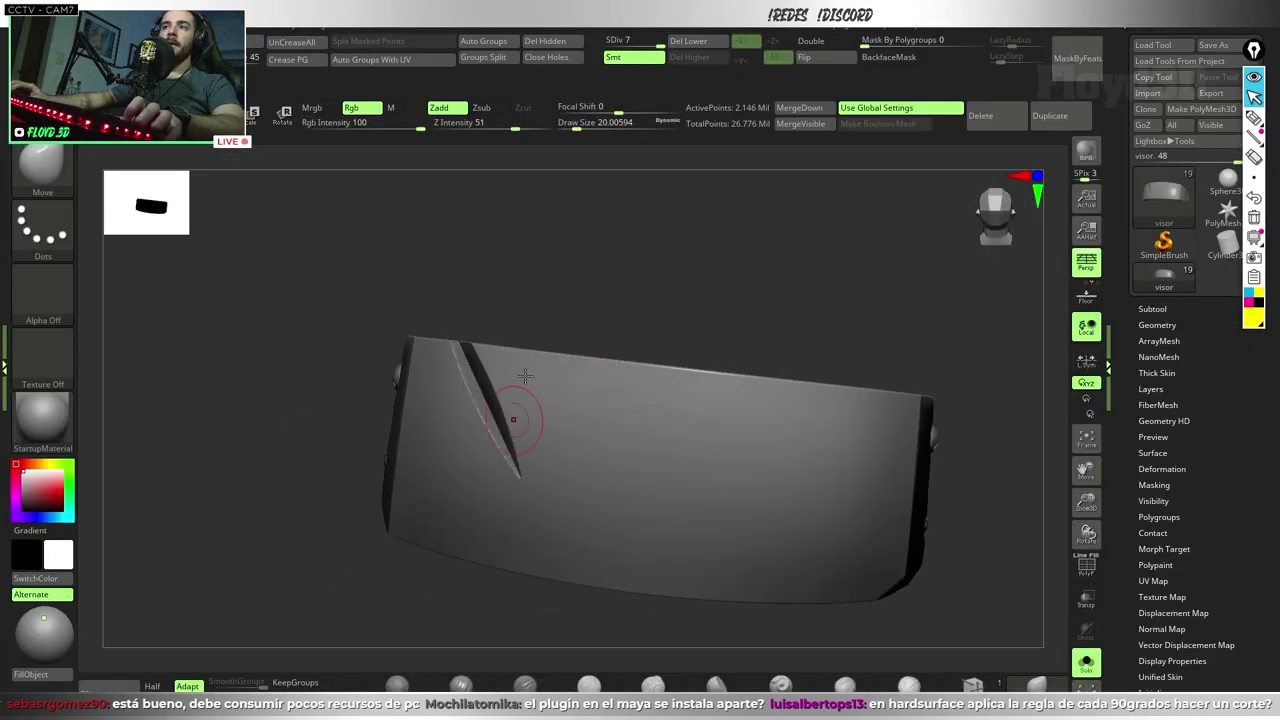
mouse_move(669, 306)
left_mouse_down()
mouse_move(734, 277)
mouse_move(695, 460)
left_mouse_up()
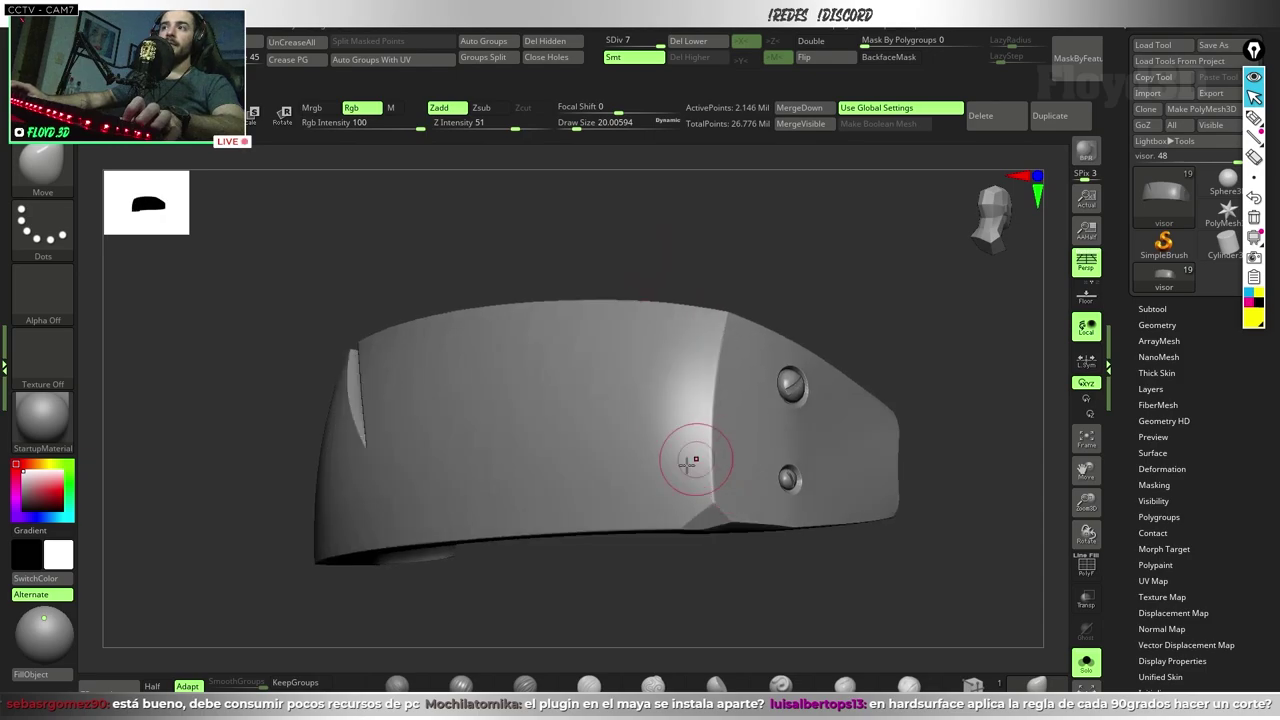
mouse_move(722, 259)
left_mouse_down()
mouse_move(697, 263)
mouse_move(715, 372)
left_mouse_up()
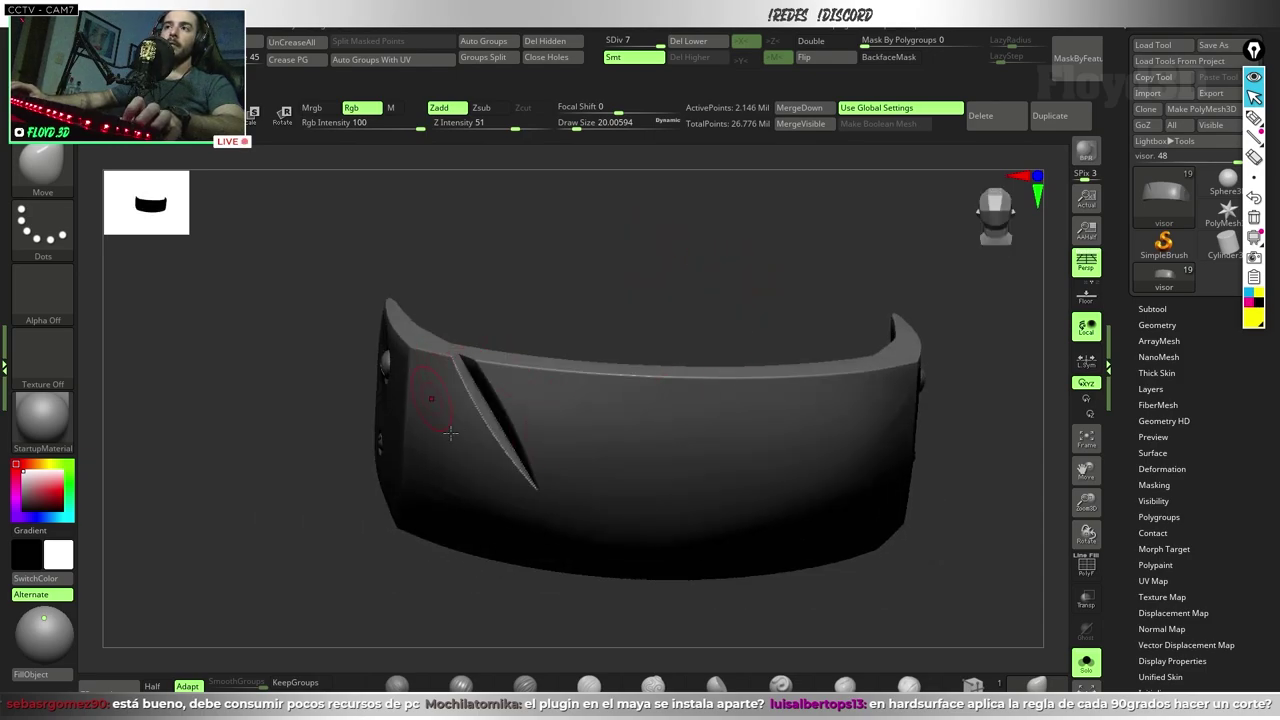
left_click_drag(637, 301, 563, 420)
left_click_drag(480, 349, 492, 363)
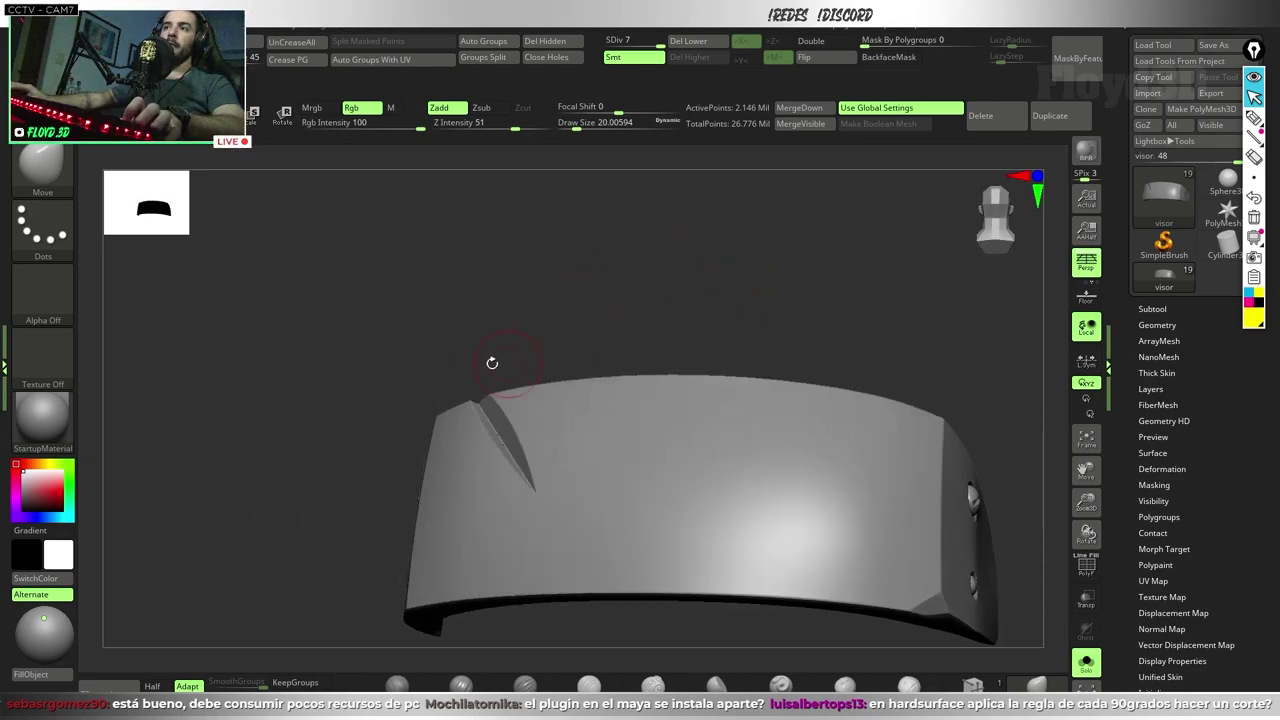
mouse_move(772, 301)
left_mouse_down()
mouse_move(643, 280)
mouse_move(749, 537)
left_mouse_up()
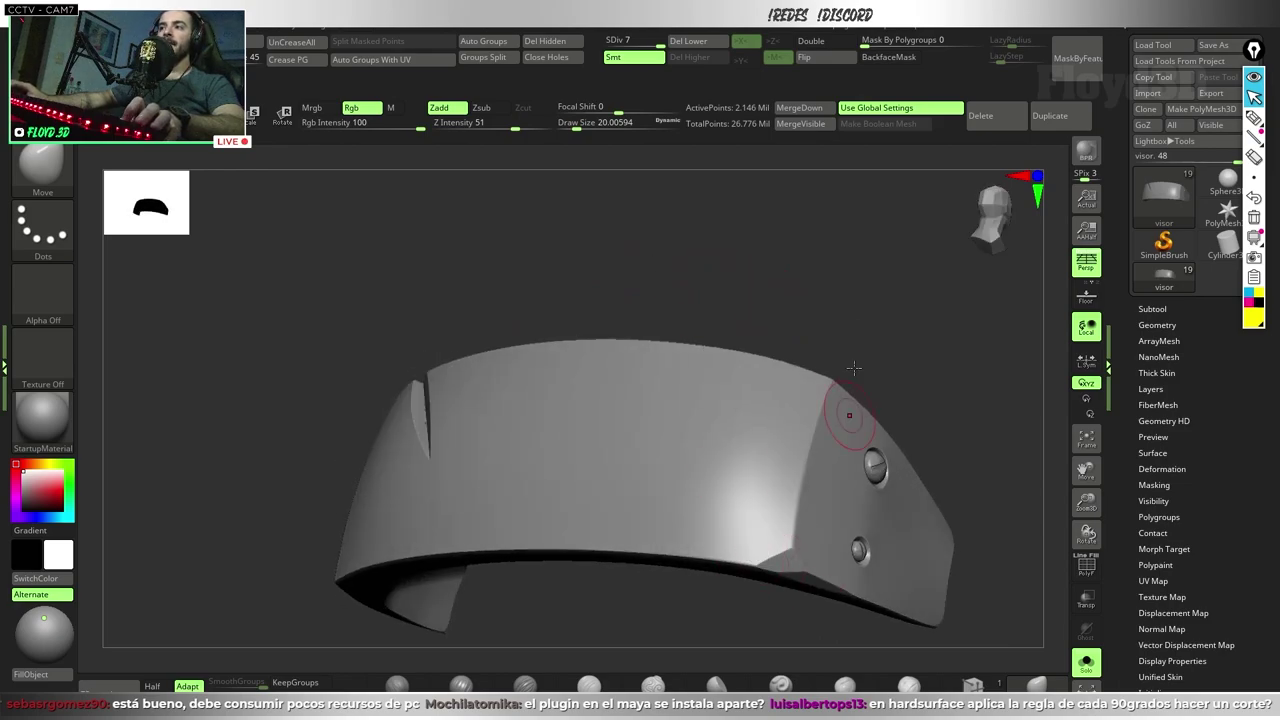
left_click_drag(838, 417, 855, 313)
key("alt+Tab")
left_click_drag(726, 346, 612, 403)
Step: Select the visor, then split it into two curved bands and two rim arches in UV view
left_click(612, 396)
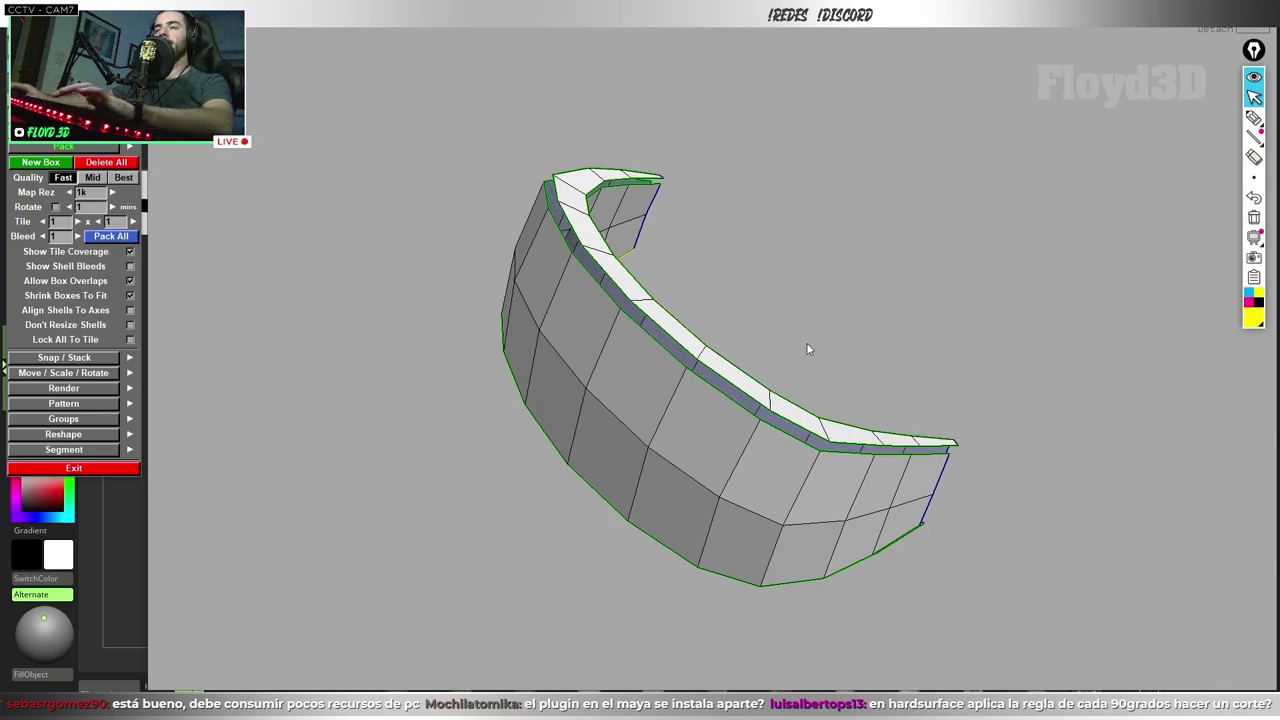
left_click_drag(806, 342, 760, 305)
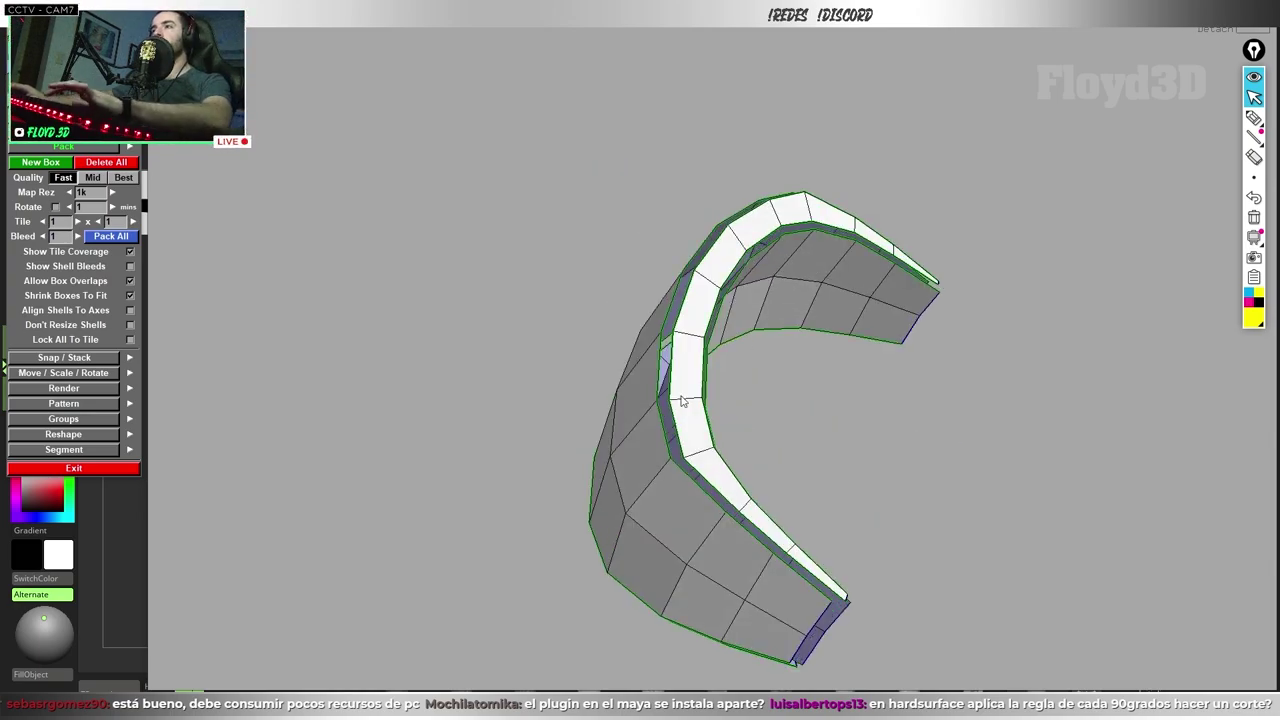
mouse_move(548, 428)
left_mouse_down()
mouse_move(699, 362)
mouse_move(667, 447)
mouse_move(693, 494)
left_mouse_up()
left_click_drag(470, 278, 913, 540)
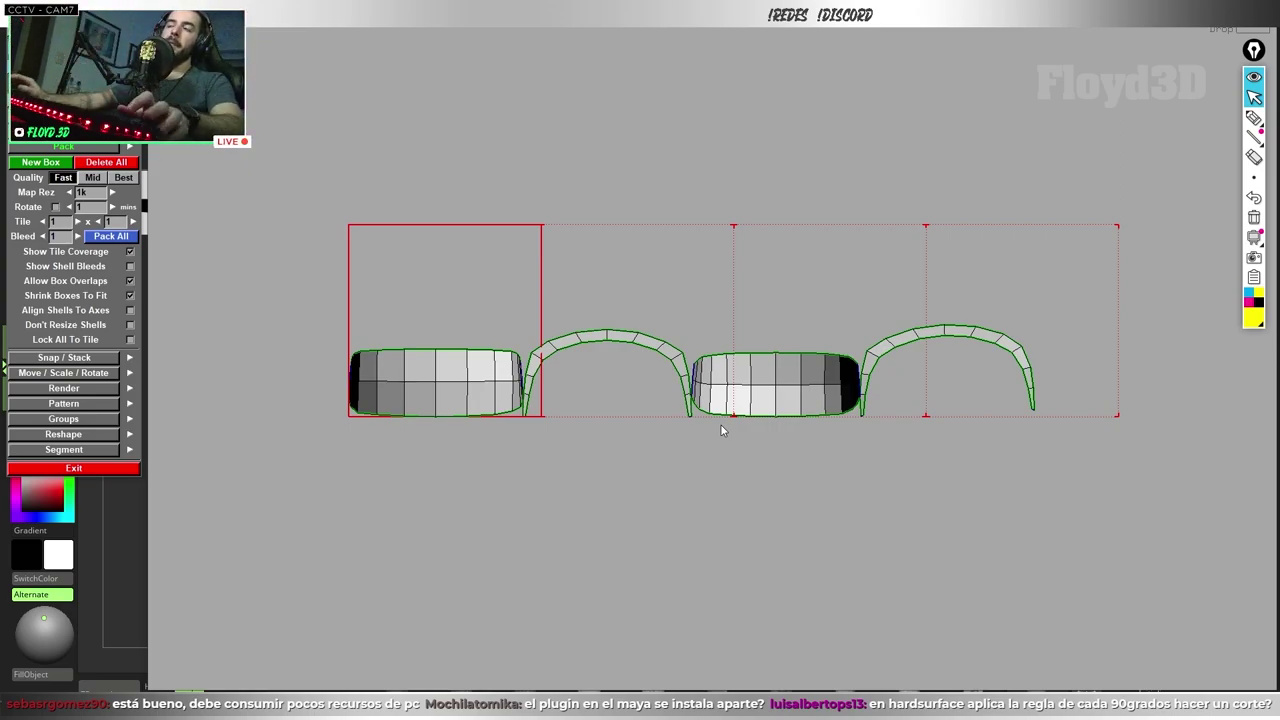
Step: Flatten both band shells and both rim arches, then repack into one tile with bleed 4
scroll(484, 448, "up", 1)
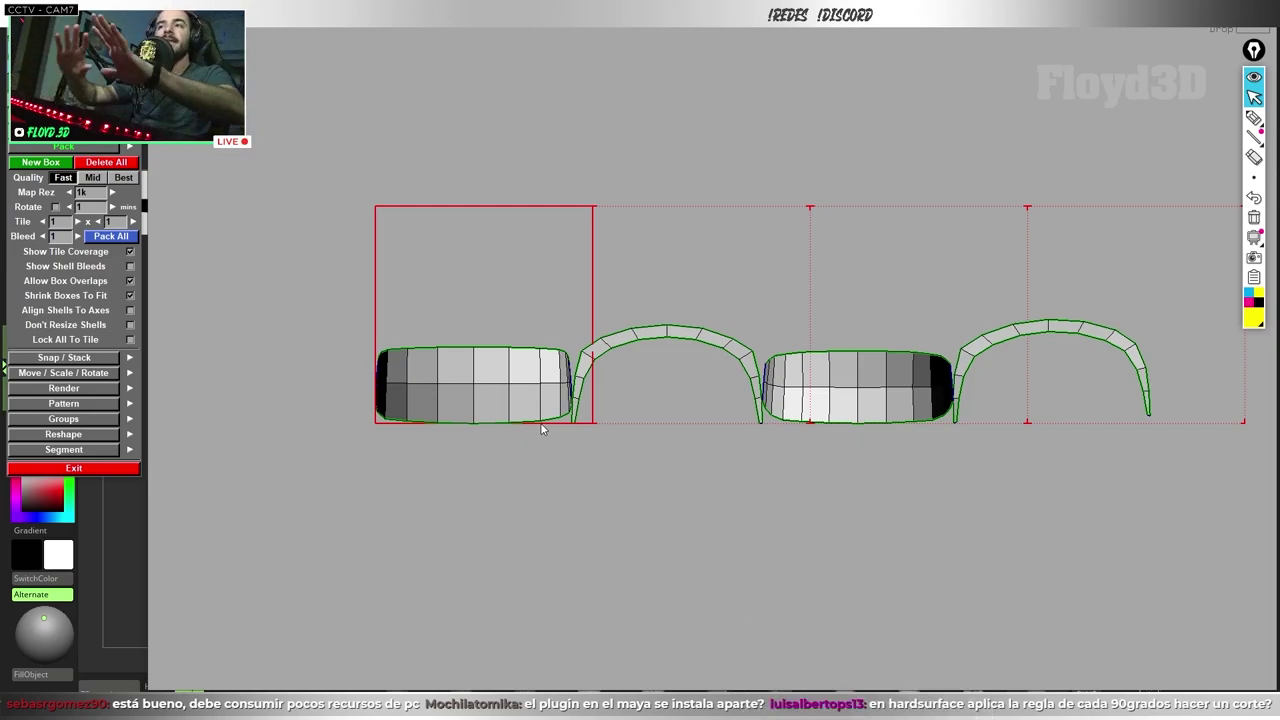
left_click(520, 380)
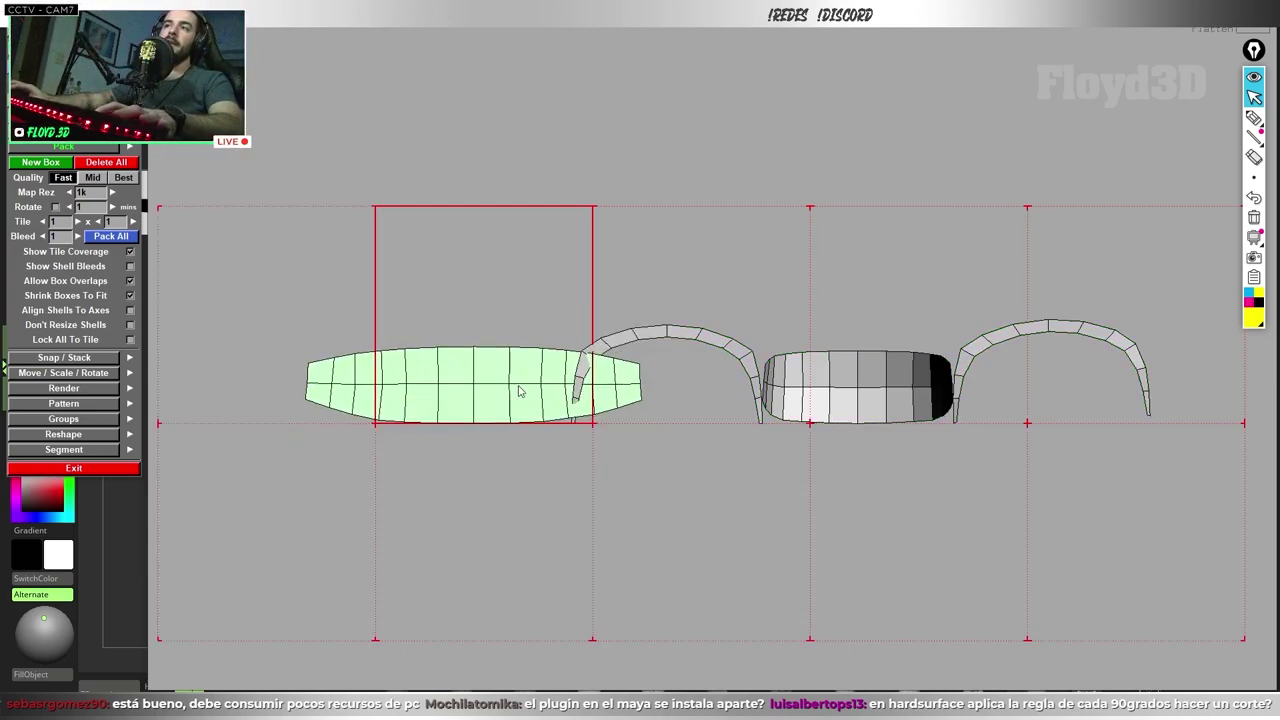
left_click(738, 294)
left_click(845, 384)
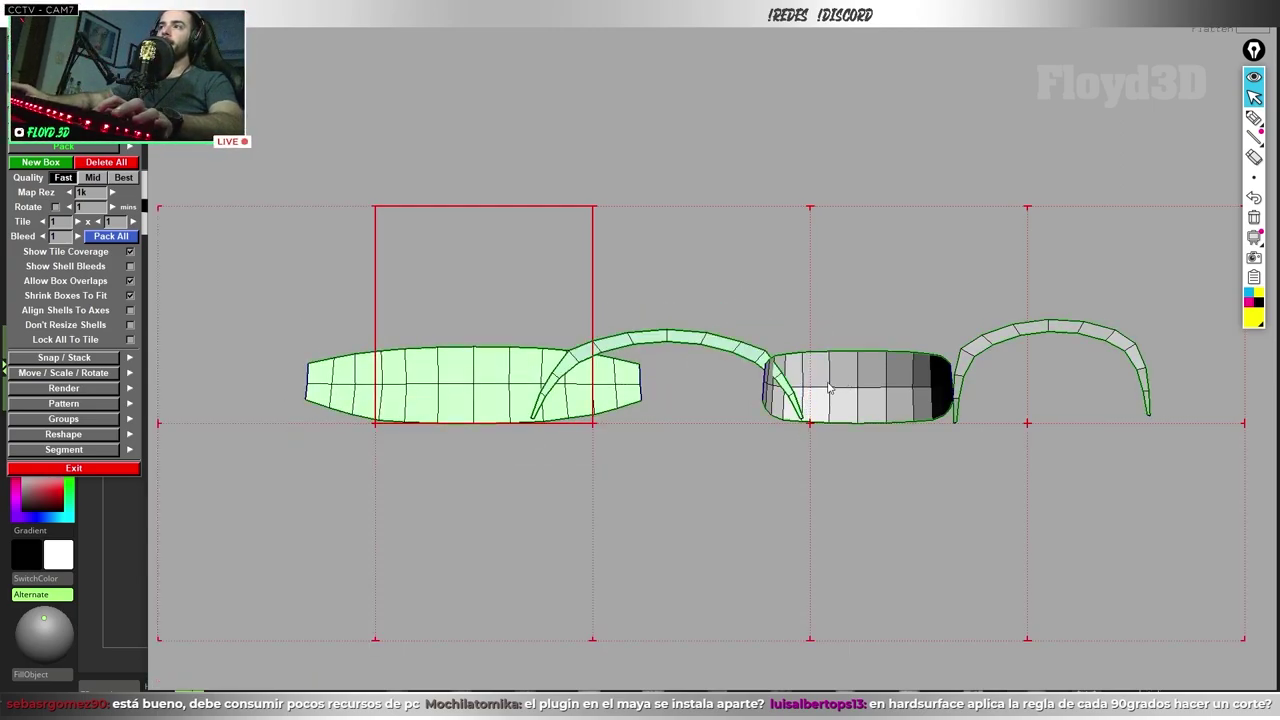
left_click(1017, 281)
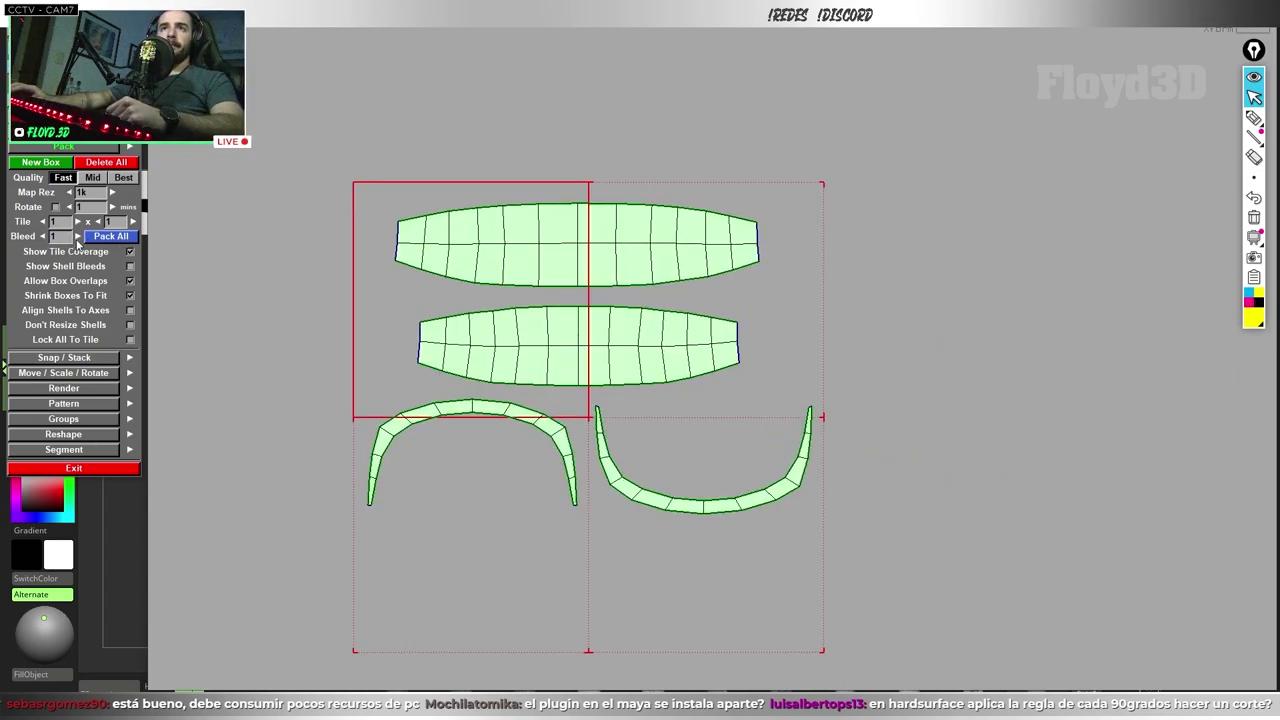
left_click(77, 236)
left_click(77, 236)
left_click(77, 236)
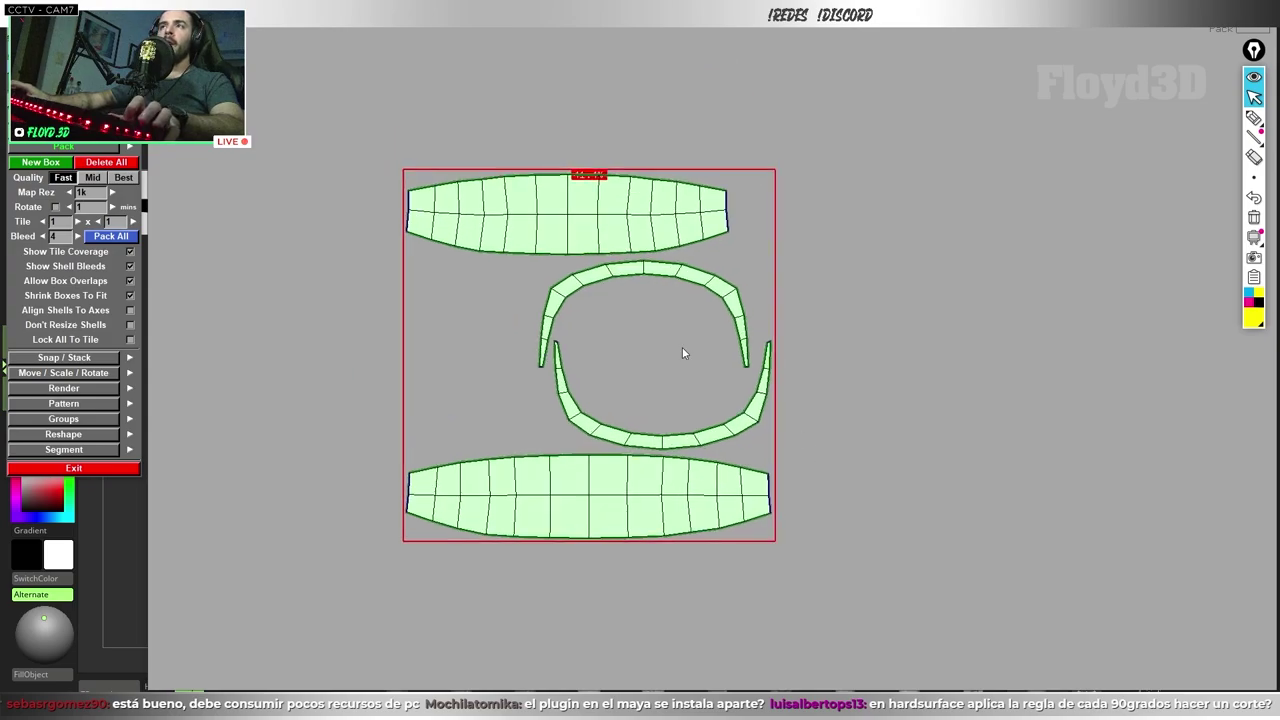
key("alt+Tab")
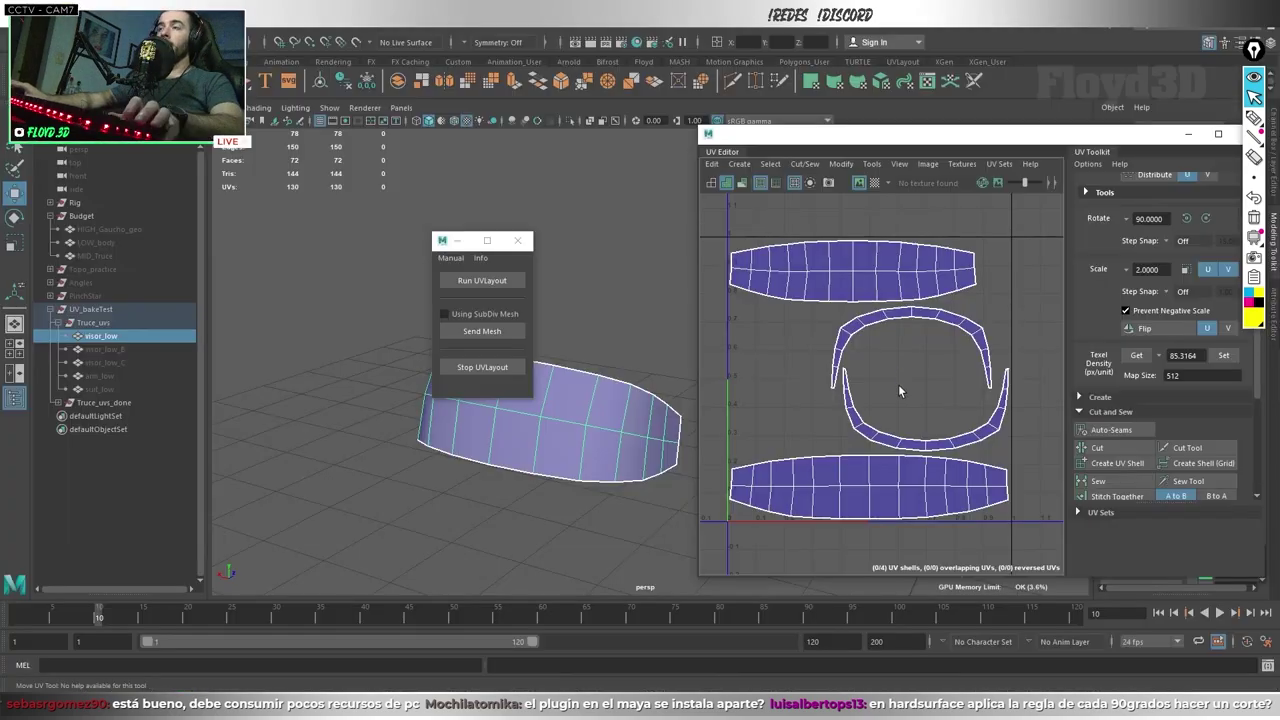
scroll(902, 390, "down", 1)
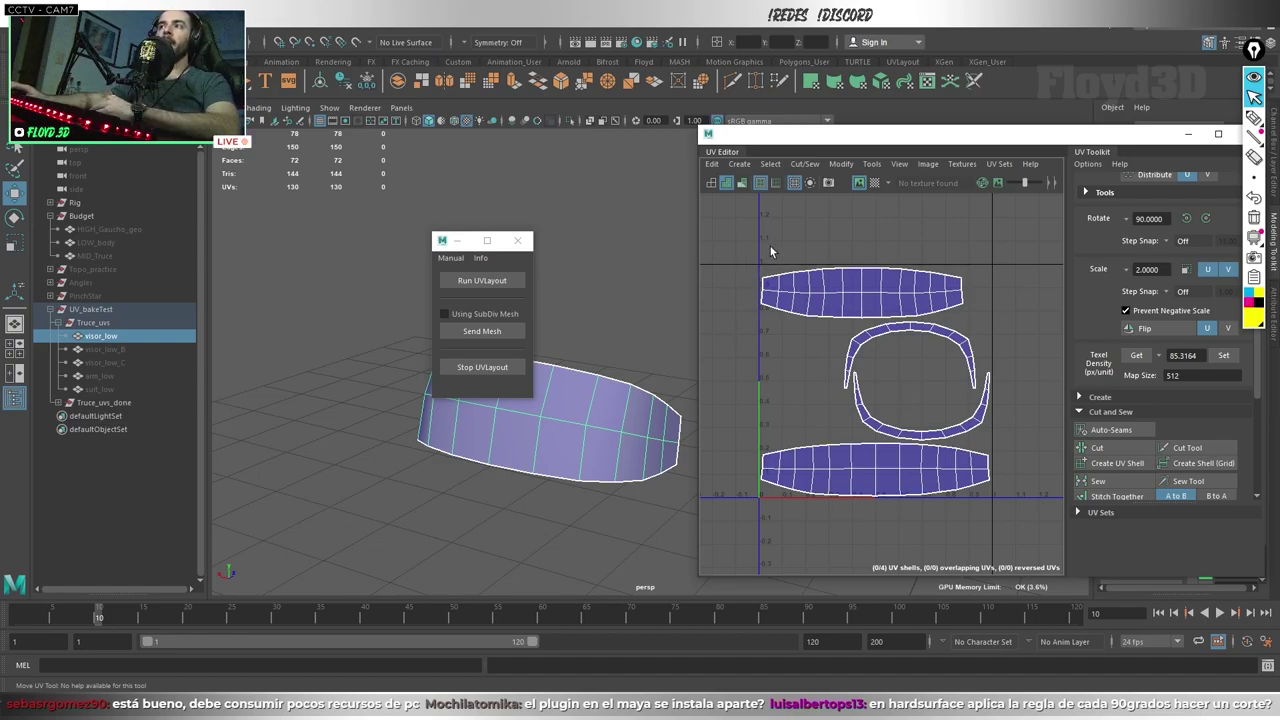
middle_click_drag(892, 352, 884, 344, "alt")
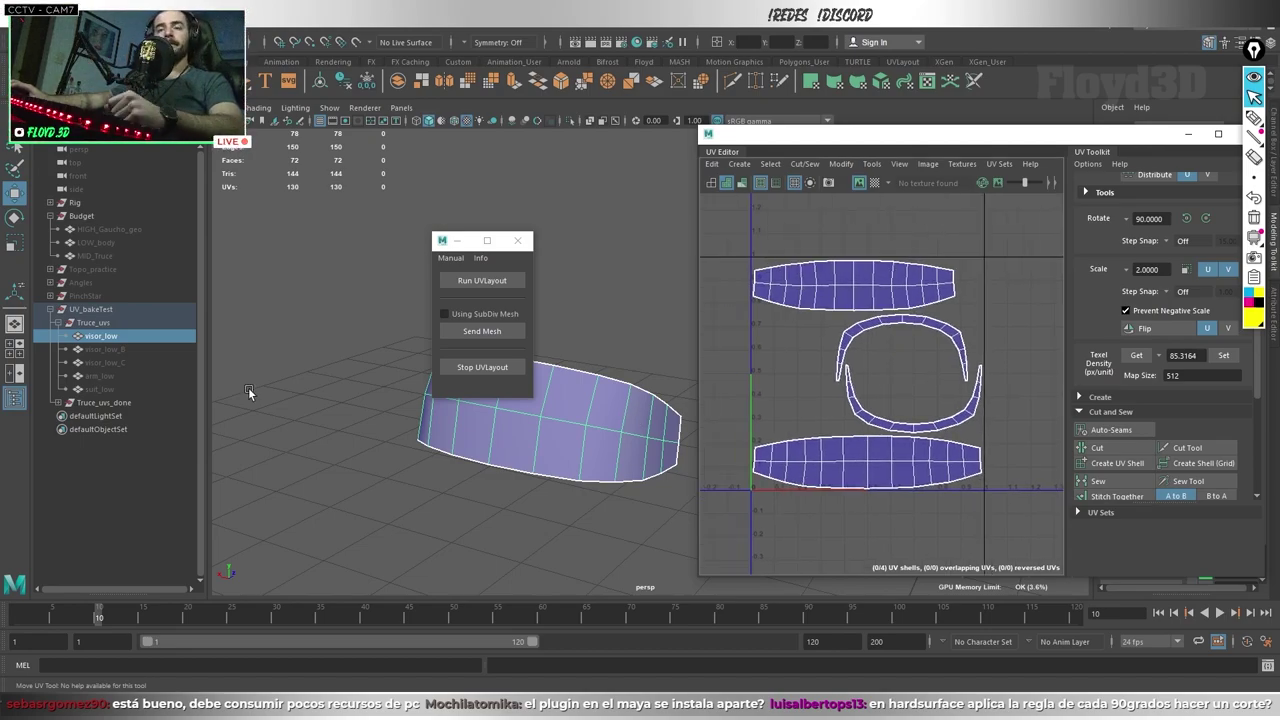
left_click(111, 377)
left_click(111, 400)
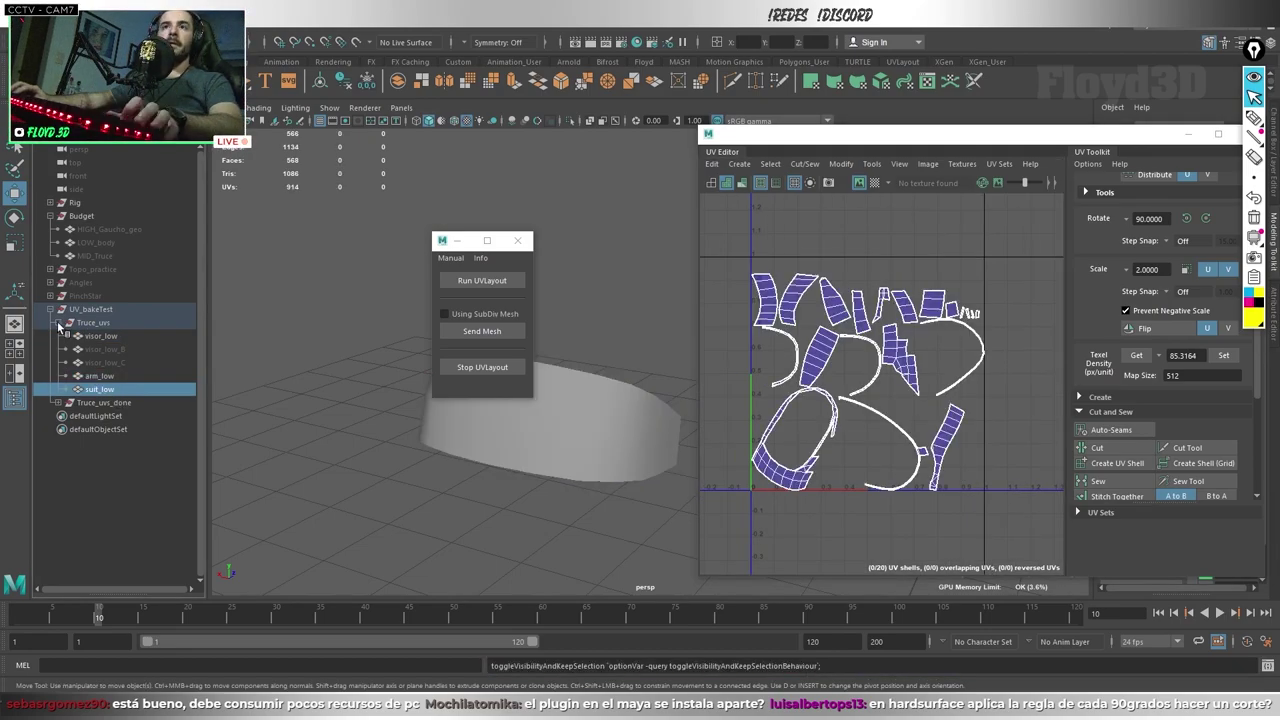
left_click(95, 323)
key("ctrl+h")
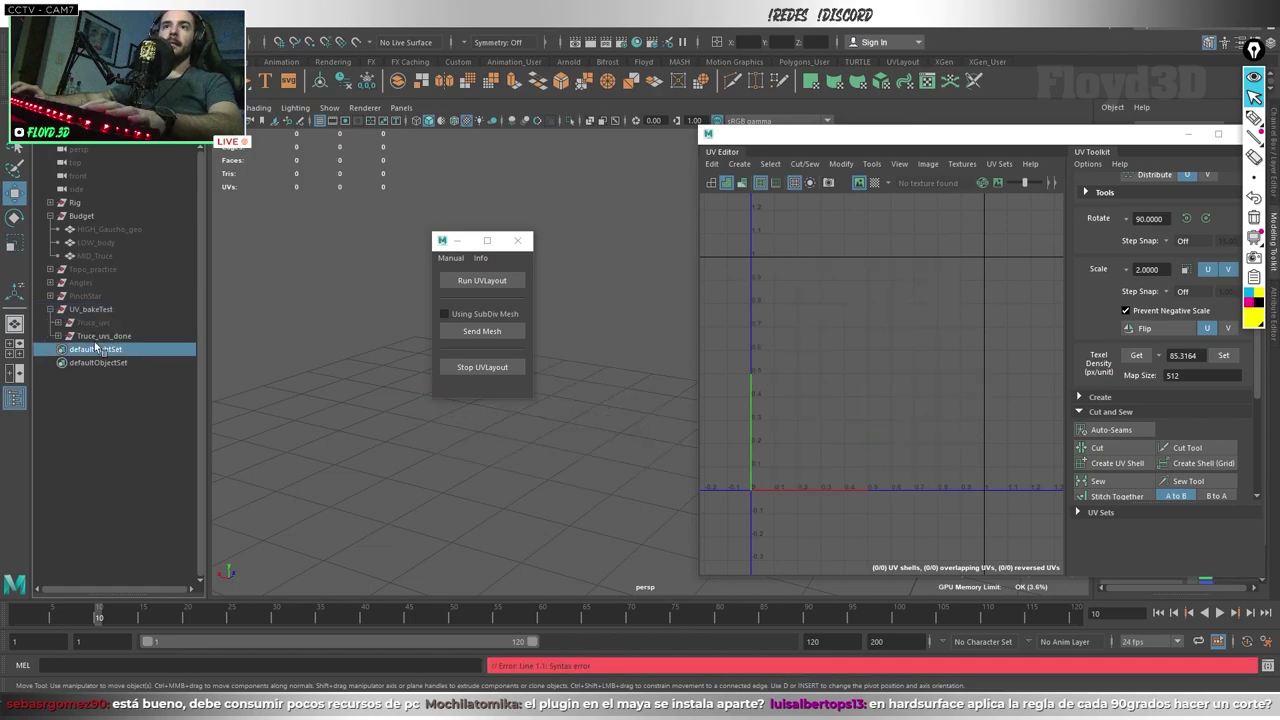
left_click(57, 336)
key("shift+h")
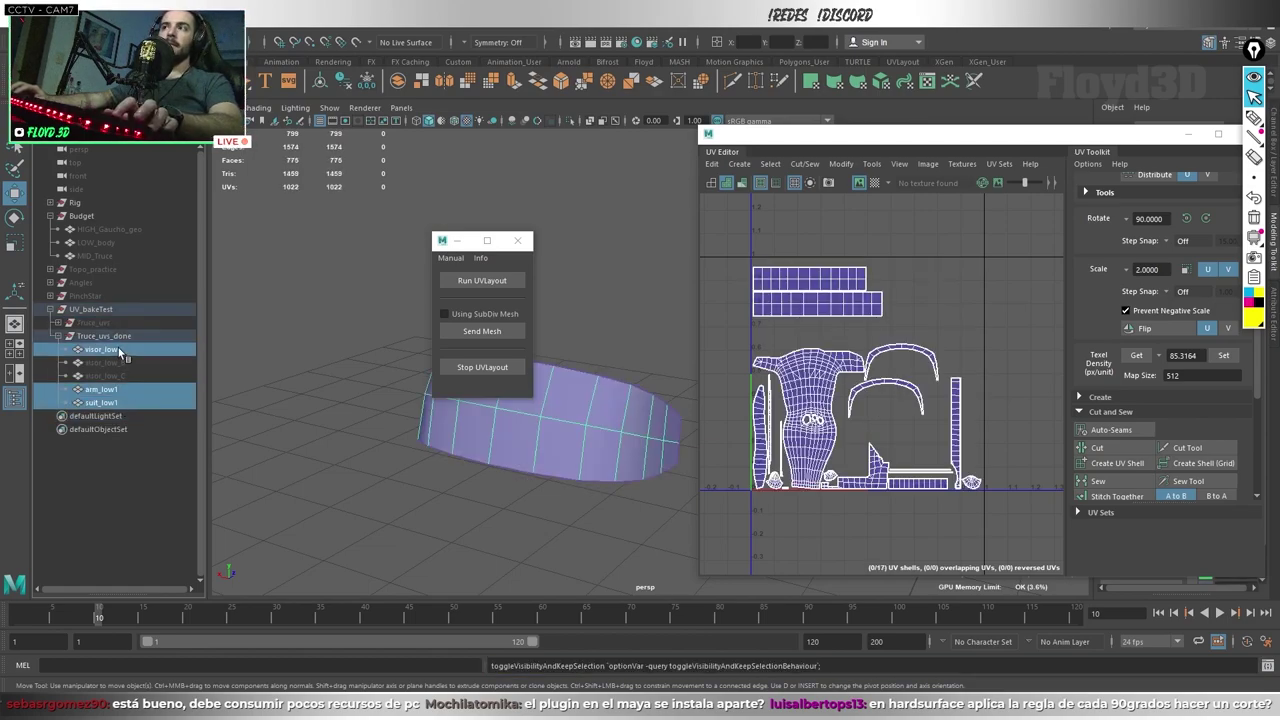
scroll(910, 455, "up", 1)
scroll(900, 458, "up", 1)
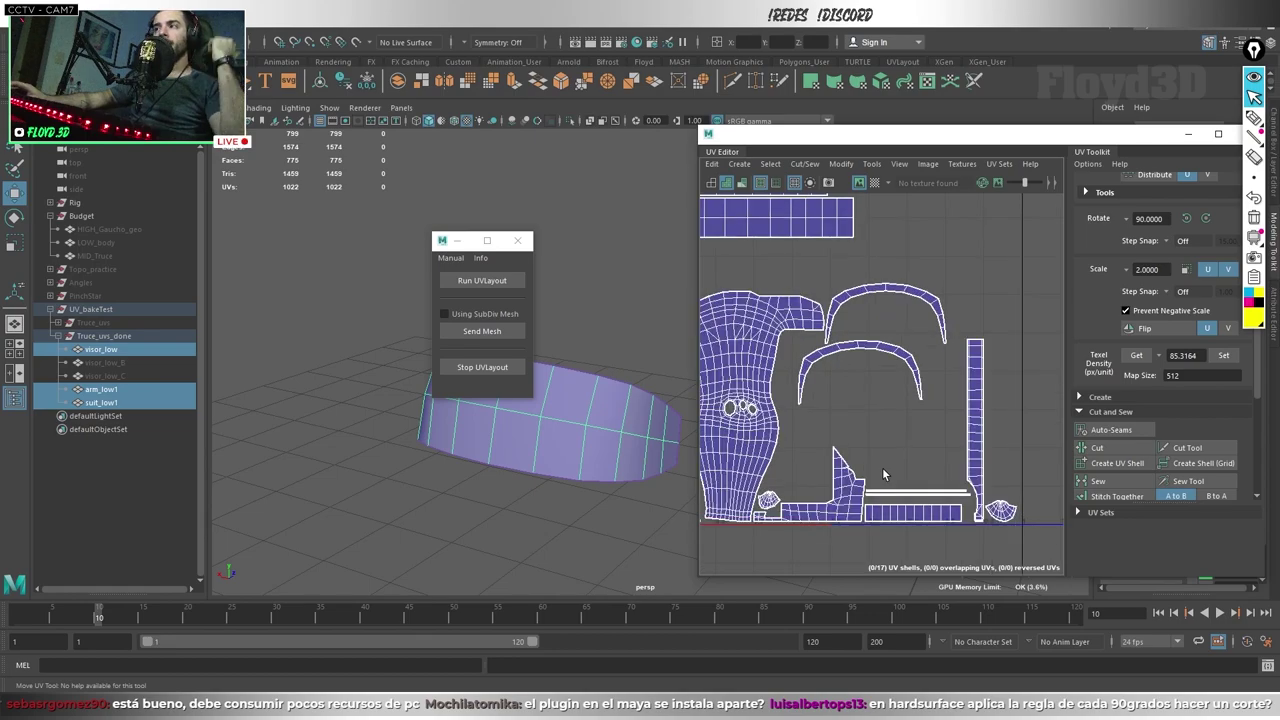
scroll(890, 460, "down", 1)
scroll(876, 462, "down", 1)
scroll(877, 463, "up", 1)
scroll(885, 457, "up", 1)
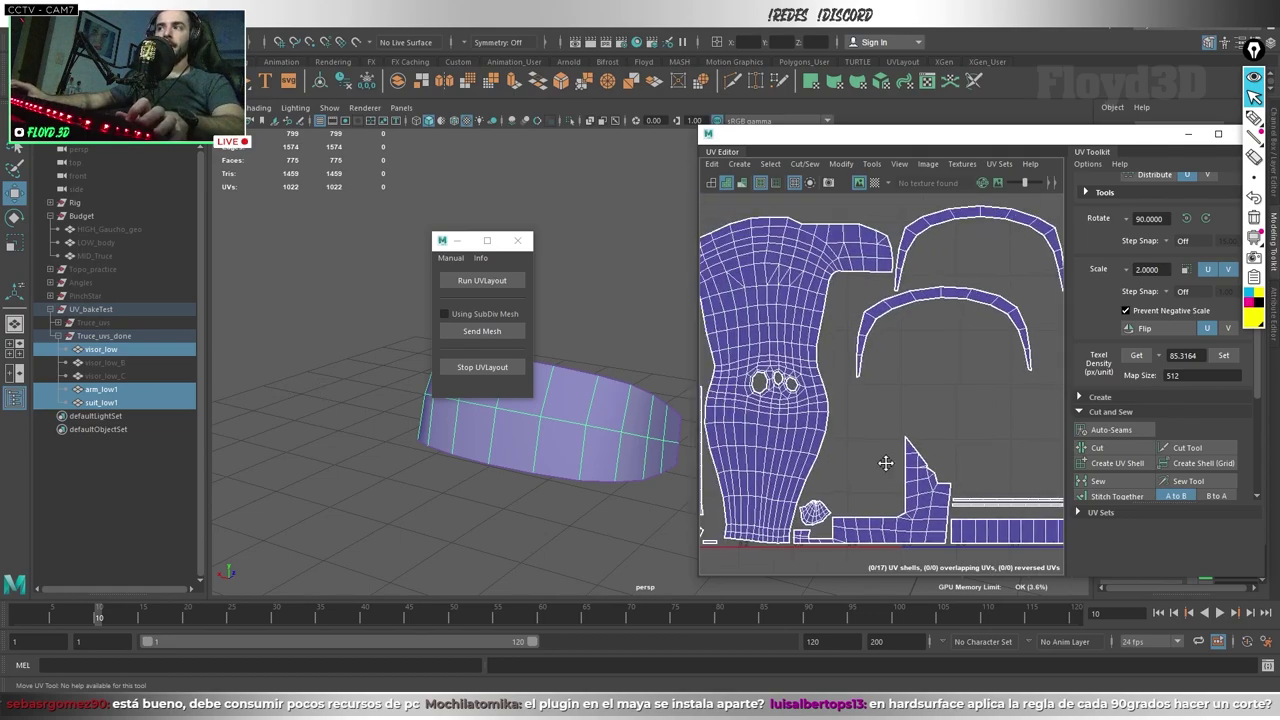
scroll(890, 440, "down", 2)
scroll(920, 398, "up", 1)
middle_click_drag(930, 400, 908, 410, "alt")
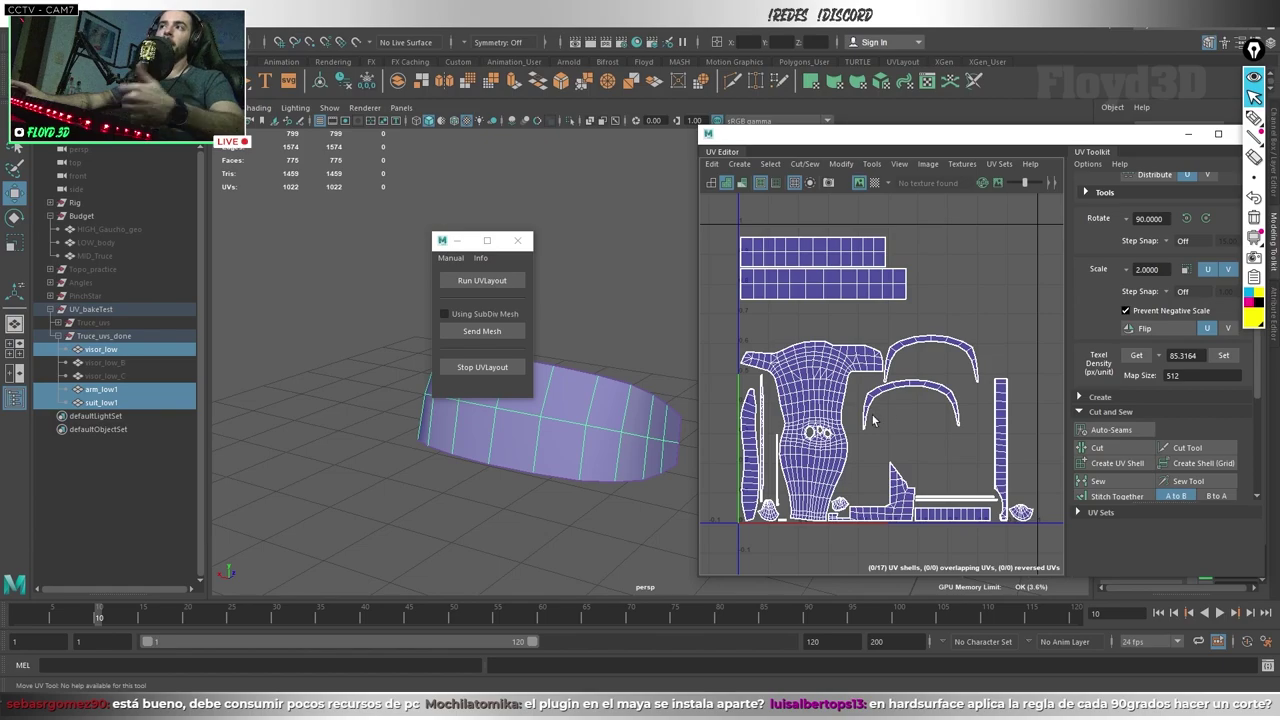
left_click(110, 390)
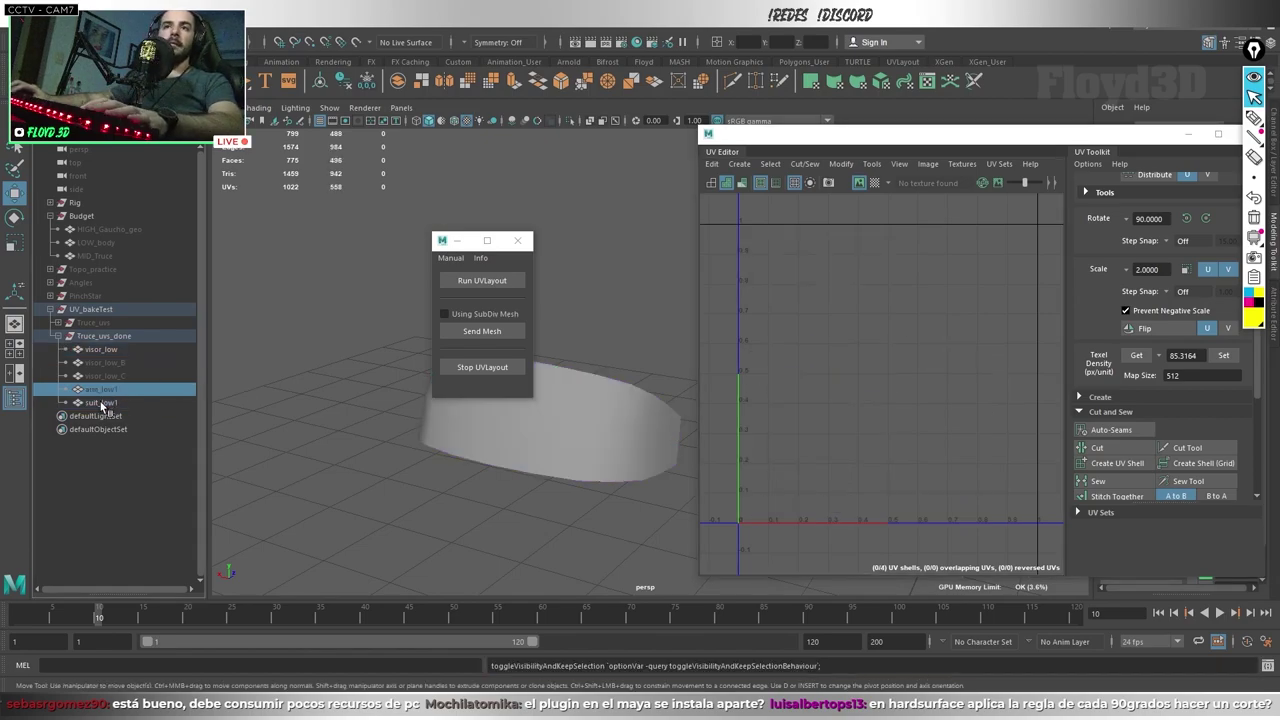
key("h")
left_click(104, 349)
left_click(88, 323)
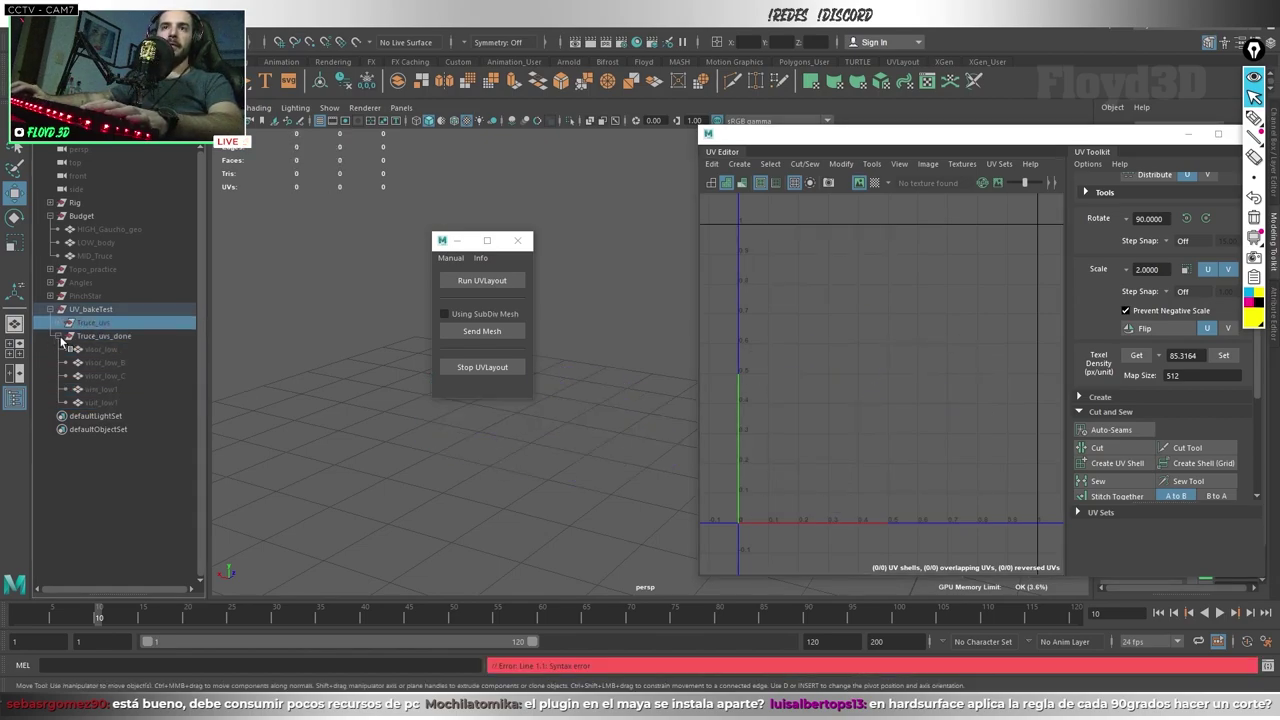
left_click(58, 336)
left_click(58, 323)
left_click(108, 327)
key("h")
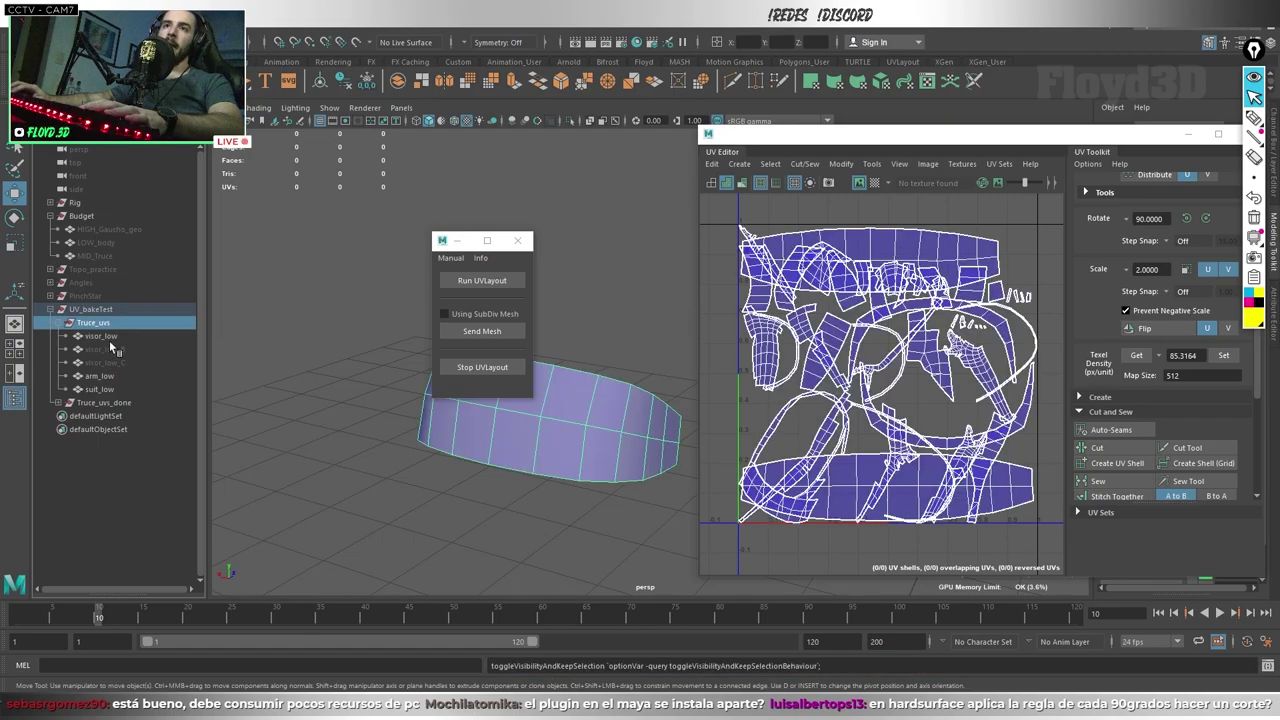
left_click(106, 337)
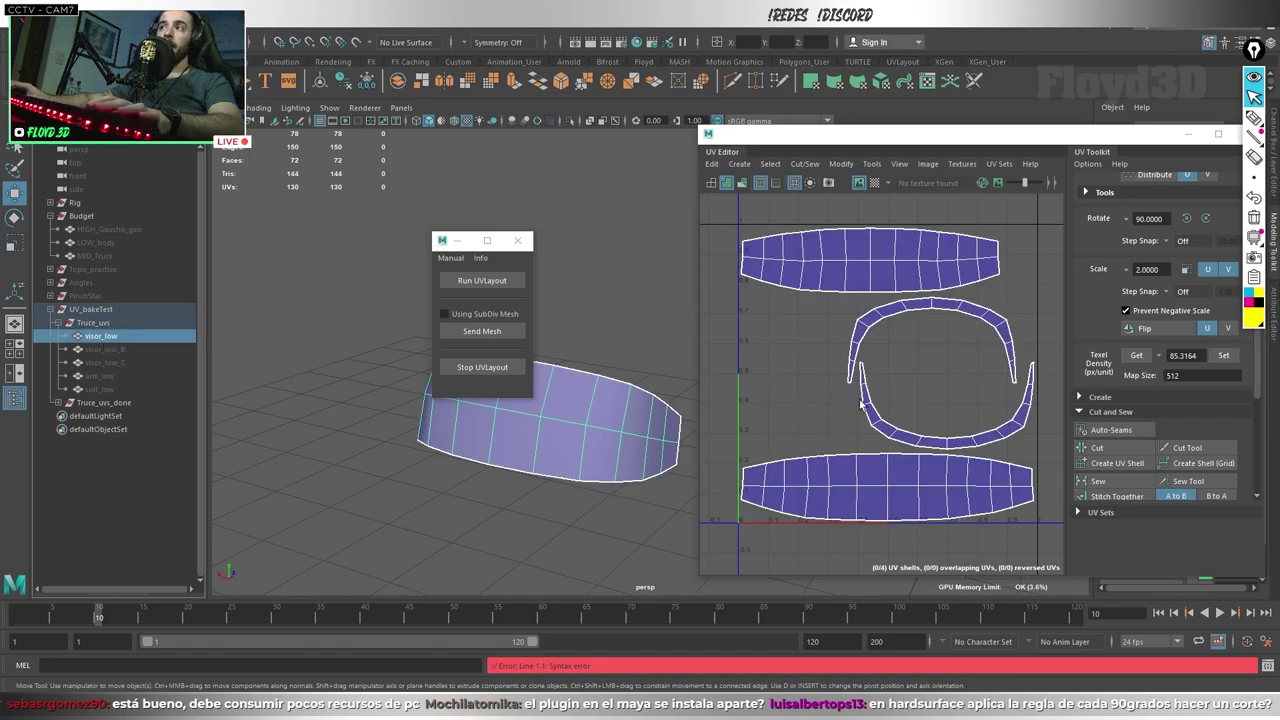
middle_click_drag(860, 403, 847, 410, "alt")
left_click_drag(620, 403, 700, 420, "alt")
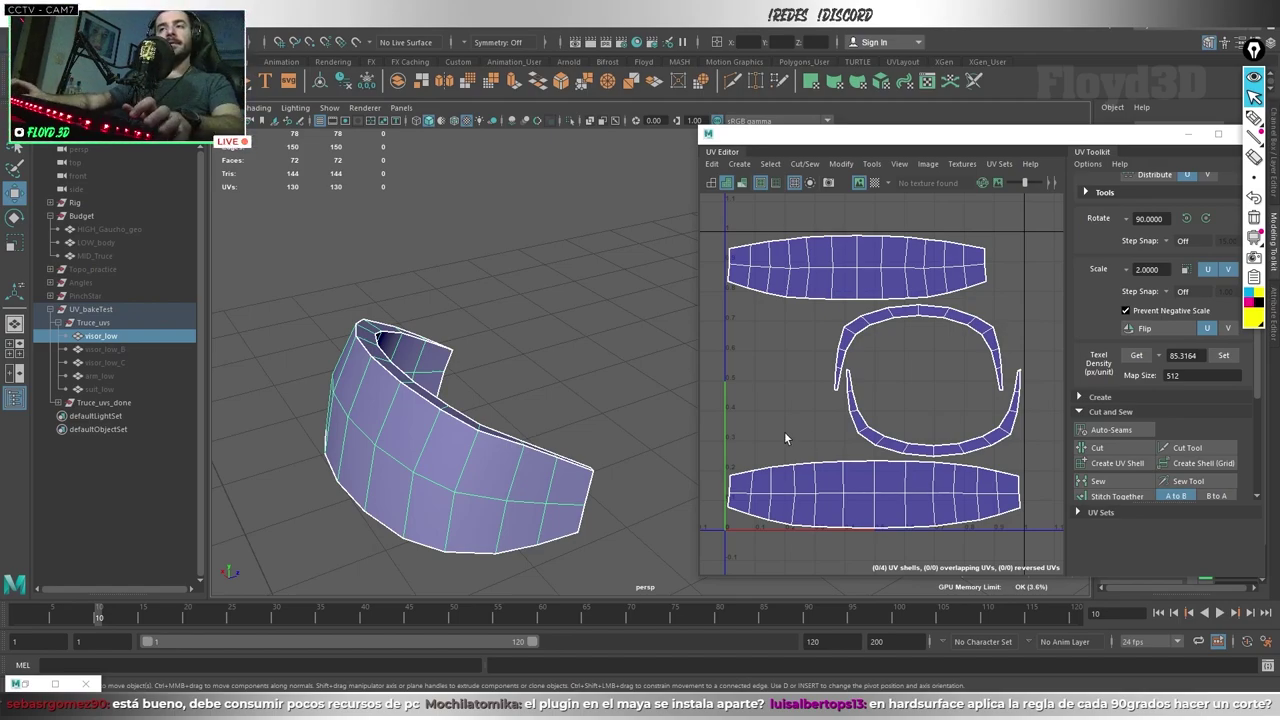
Step: Reselect the visor_low mesh and bring up the Floyd shelf
left_click(588, 441)
mouse_move(588, 441)
left_mouse_down("alt")
mouse_move(515, 369)
mouse_move(532, 389)
mouse_move(508, 411)
left_mouse_up("alt")
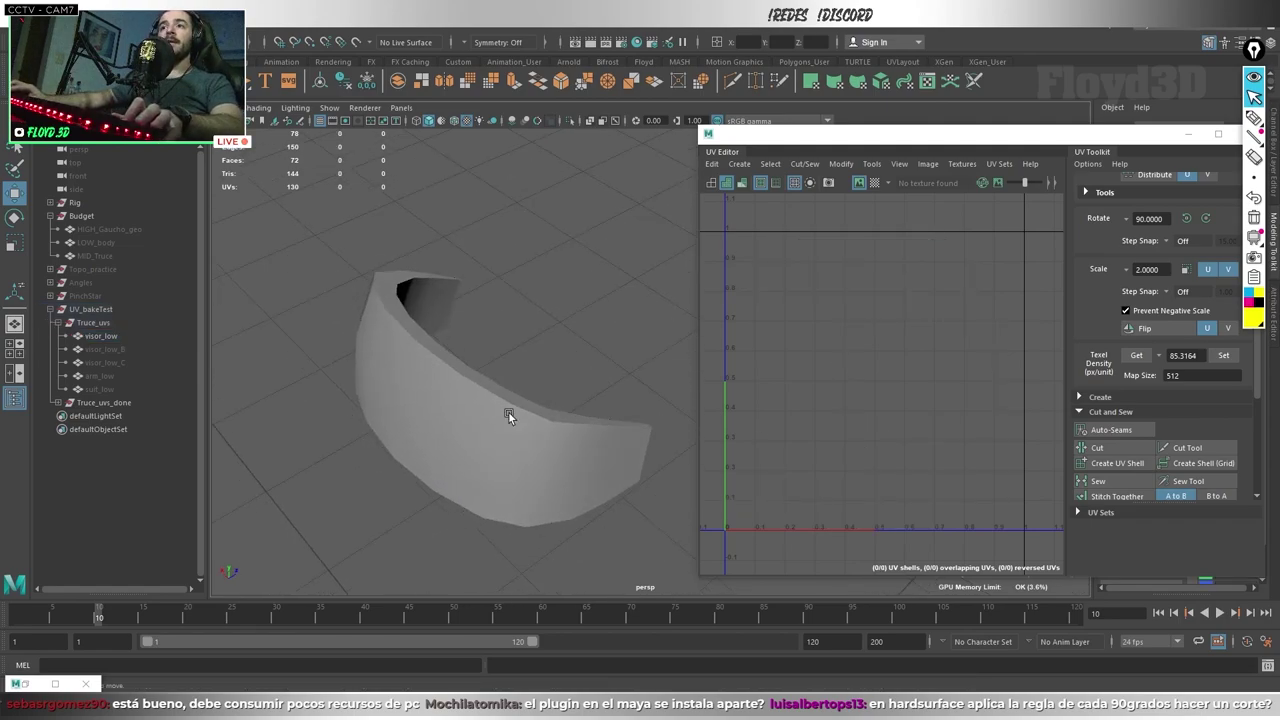
left_click(508, 411)
left_click_drag(581, 366, 610, 350, "alt")
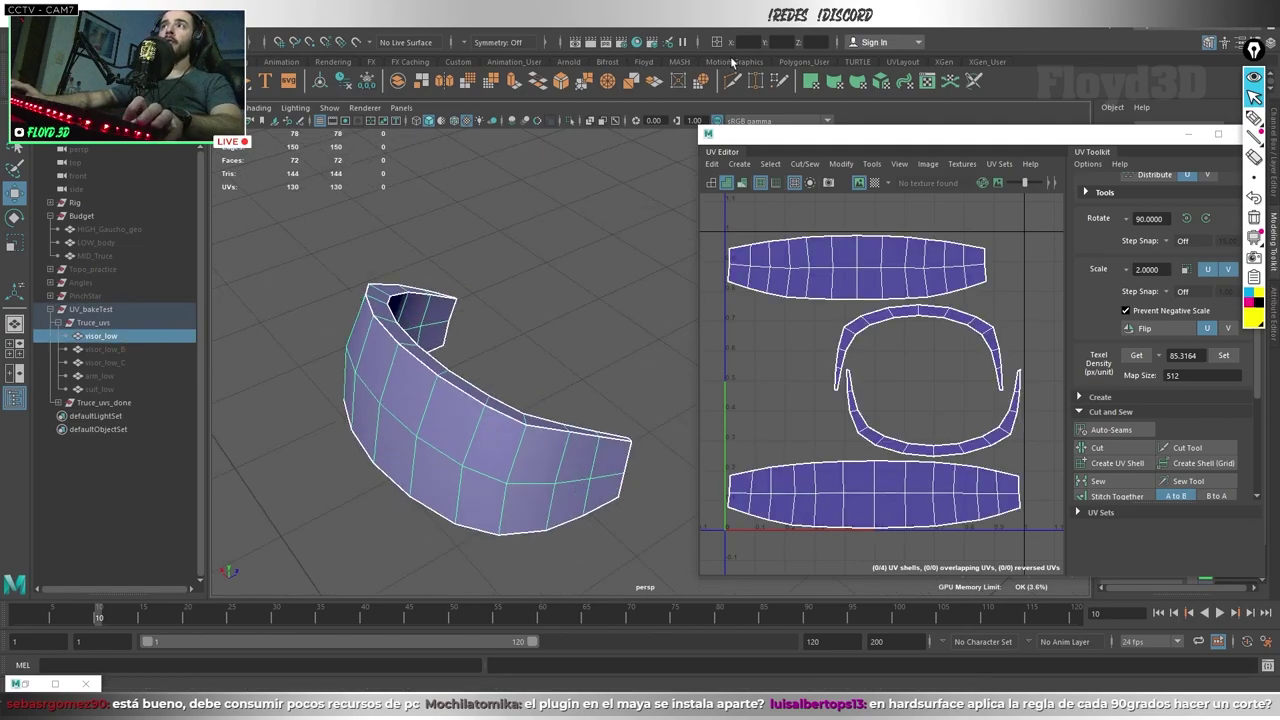
left_click(645, 62)
mouse_move(540, 300)
left_mouse_down("alt")
mouse_move(555, 231)
mouse_move(557, 288)
mouse_move(529, 305)
mouse_move(560, 277)
mouse_move(571, 223)
mouse_move(414, 289)
mouse_move(480, 391)
mouse_move(499, 359)
mouse_move(534, 349)
mouse_move(534, 306)
mouse_move(524, 372)
mouse_move(481, 354)
mouse_move(485, 270)
mouse_move(472, 286)
mouse_move(484, 322)
mouse_move(463, 421)
left_mouse_up("alt")
Step: Select the visor_low mesh again and orbit to look inside it
left_click(529, 305)
left_click(506, 436)
left_click(608, 429)
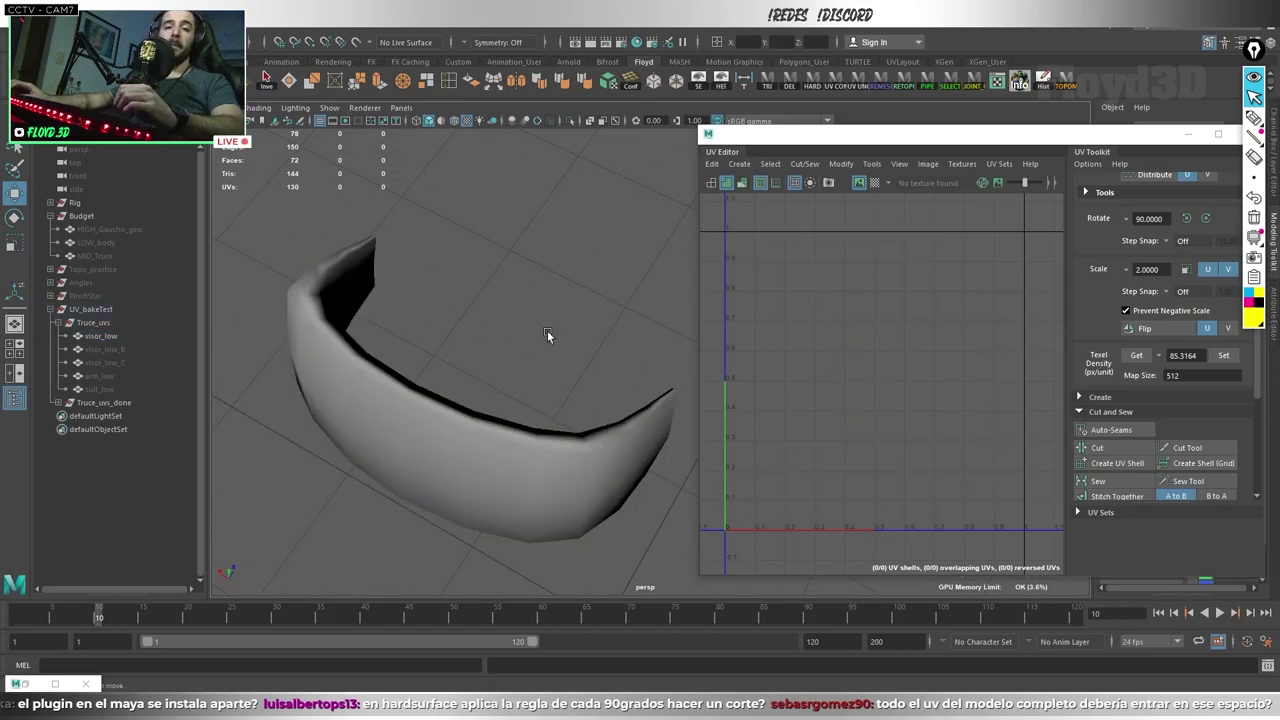
left_click(383, 440)
left_click(542, 363)
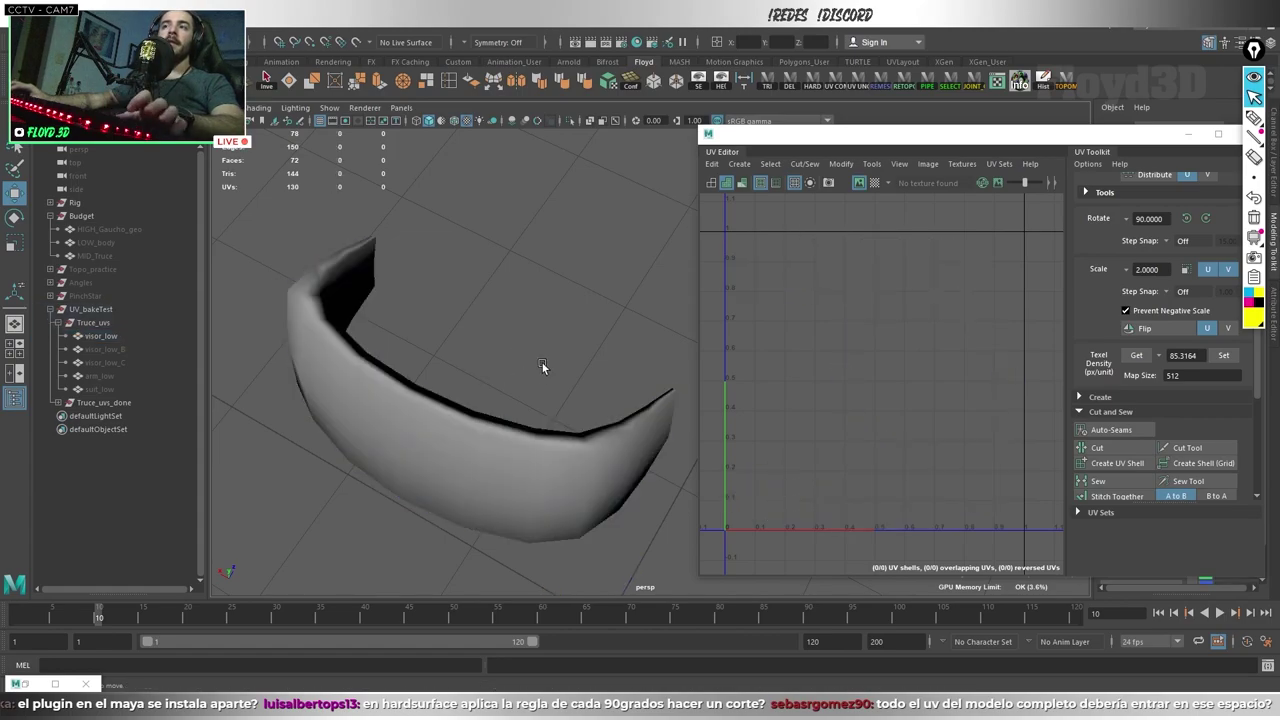
left_click(477, 443)
left_click_drag(477, 443, 550, 402, "alt")
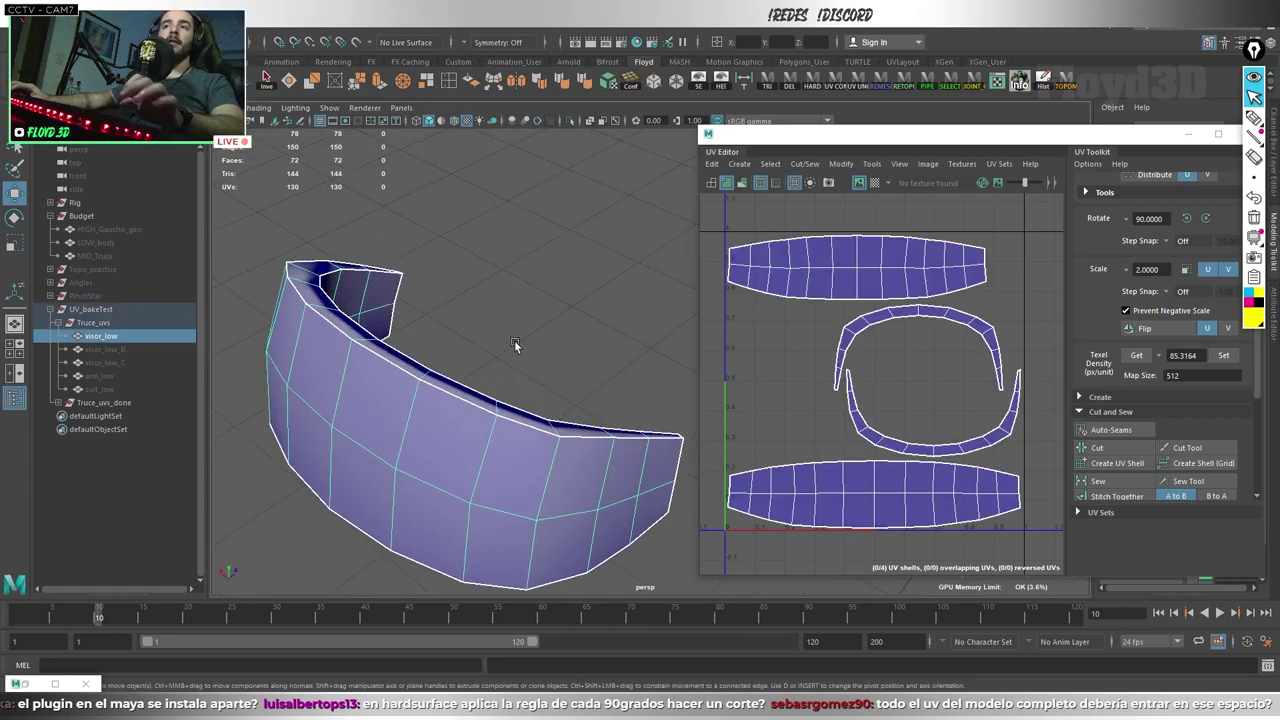
left_click_drag(514, 344, 526, 334, "alt")
Step: Select the edge loops on the UV shell borders, make them hard, and return to object mode
right_click_drag(530, 330, 557, 252)
double_click(425, 361)
left_click_drag(425, 361, 469, 358, "alt")
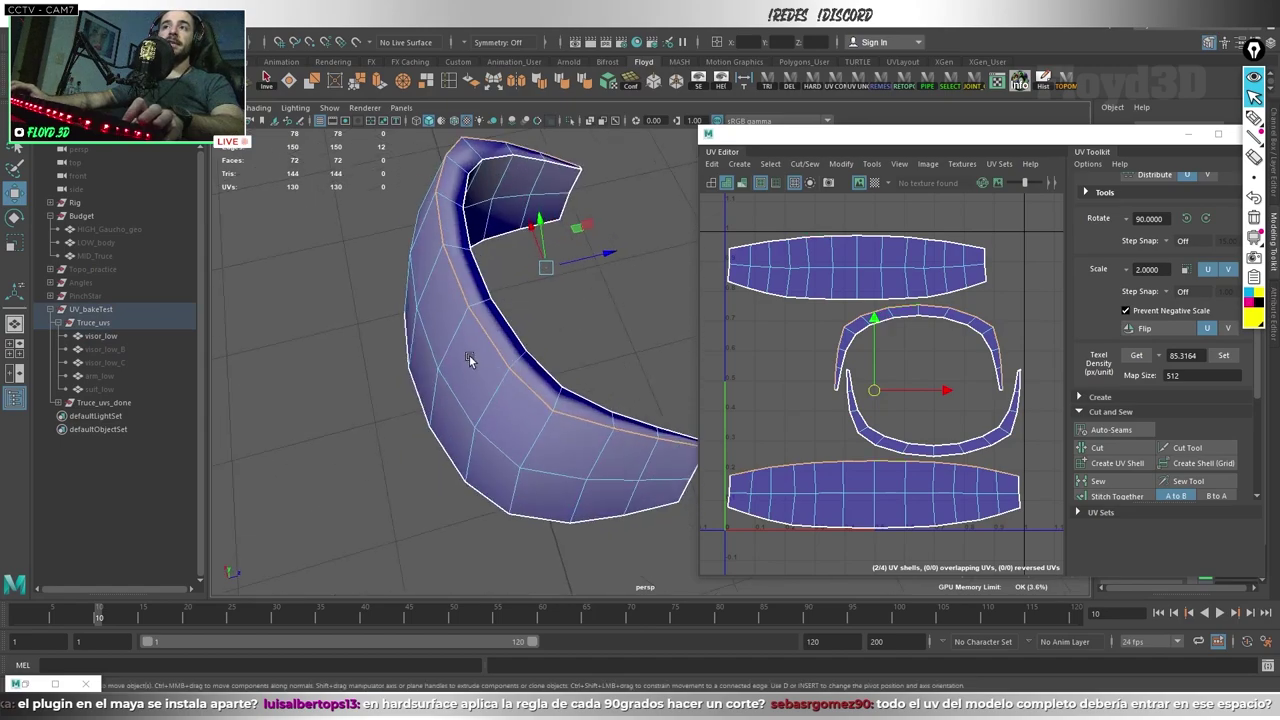
mouse_move(493, 300)
left_mouse_down("alt")
mouse_move(449, 391)
mouse_move(449, 486)
left_mouse_up("alt")
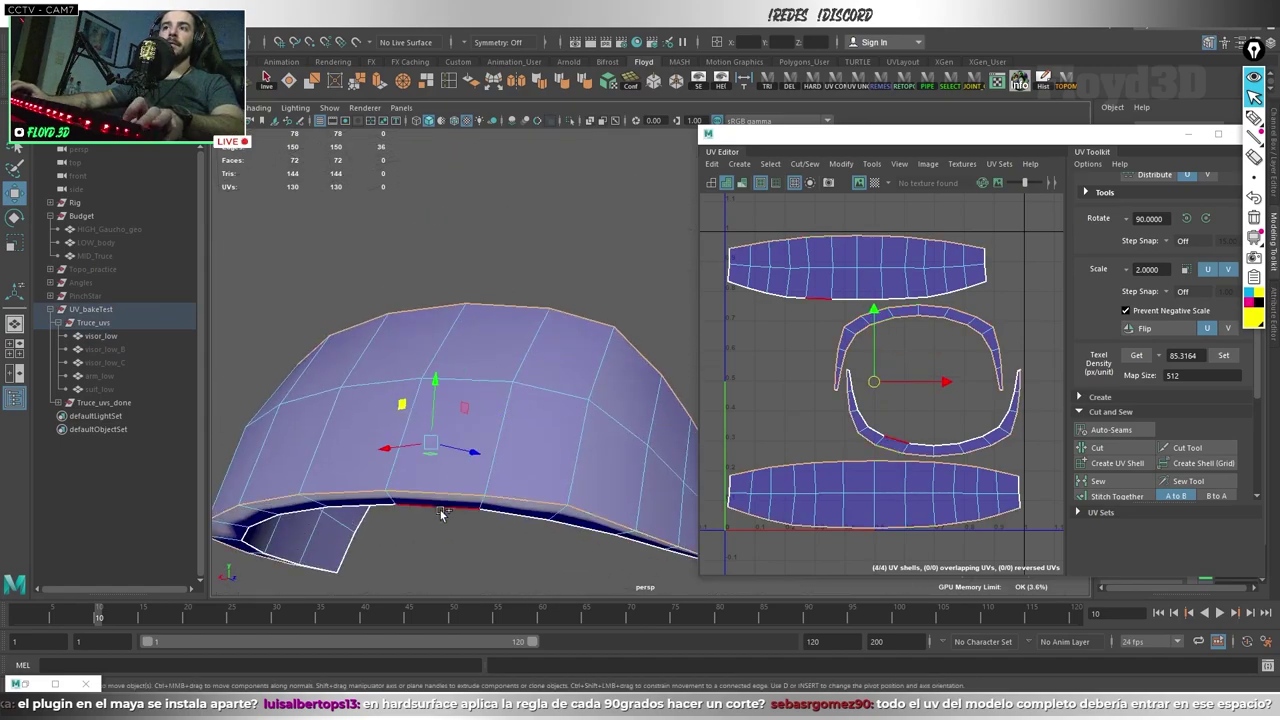
double_click(443, 514, "shift")
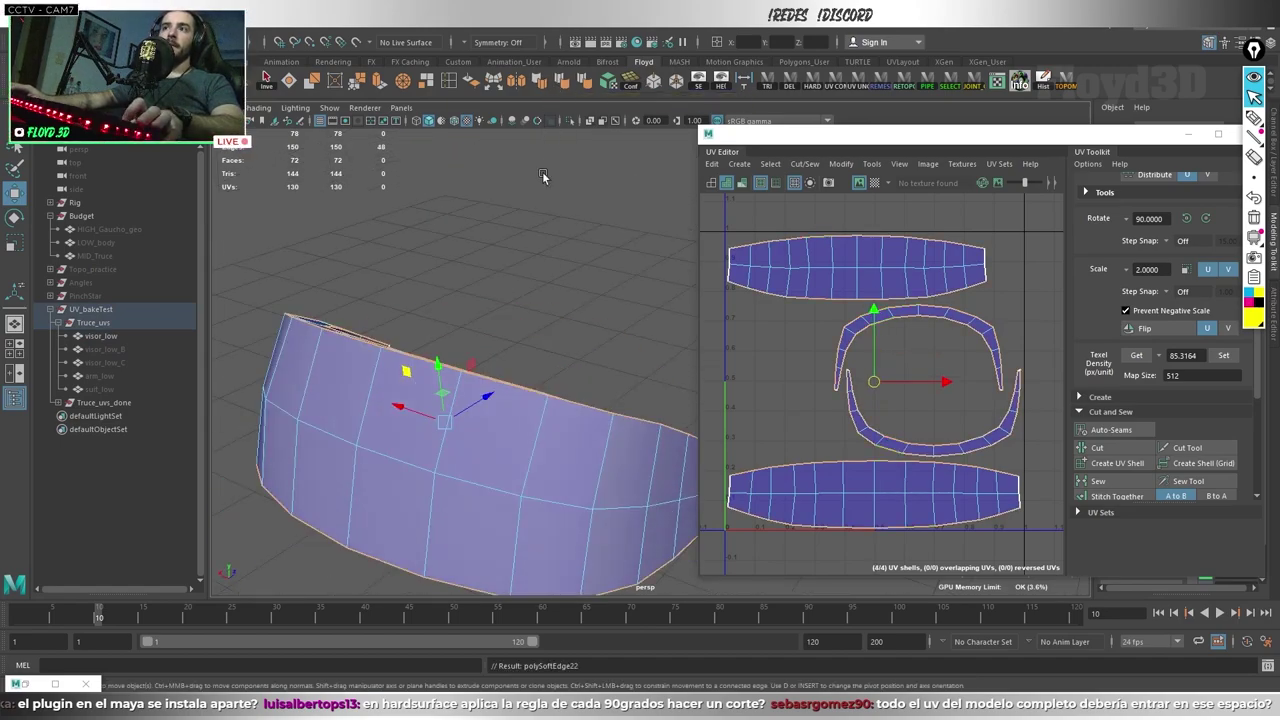
key("F8")
left_click(571, 234)
mouse_move(571, 234)
left_mouse_down("alt")
mouse_move(528, 321)
mouse_move(476, 347)
mouse_move(458, 325)
mouse_move(551, 281)
mouse_move(466, 304)
mouse_move(455, 358)
mouse_move(522, 360)
mouse_move(492, 359)
mouse_move(490, 323)
mouse_move(340, 489)
left_mouse_up("alt")
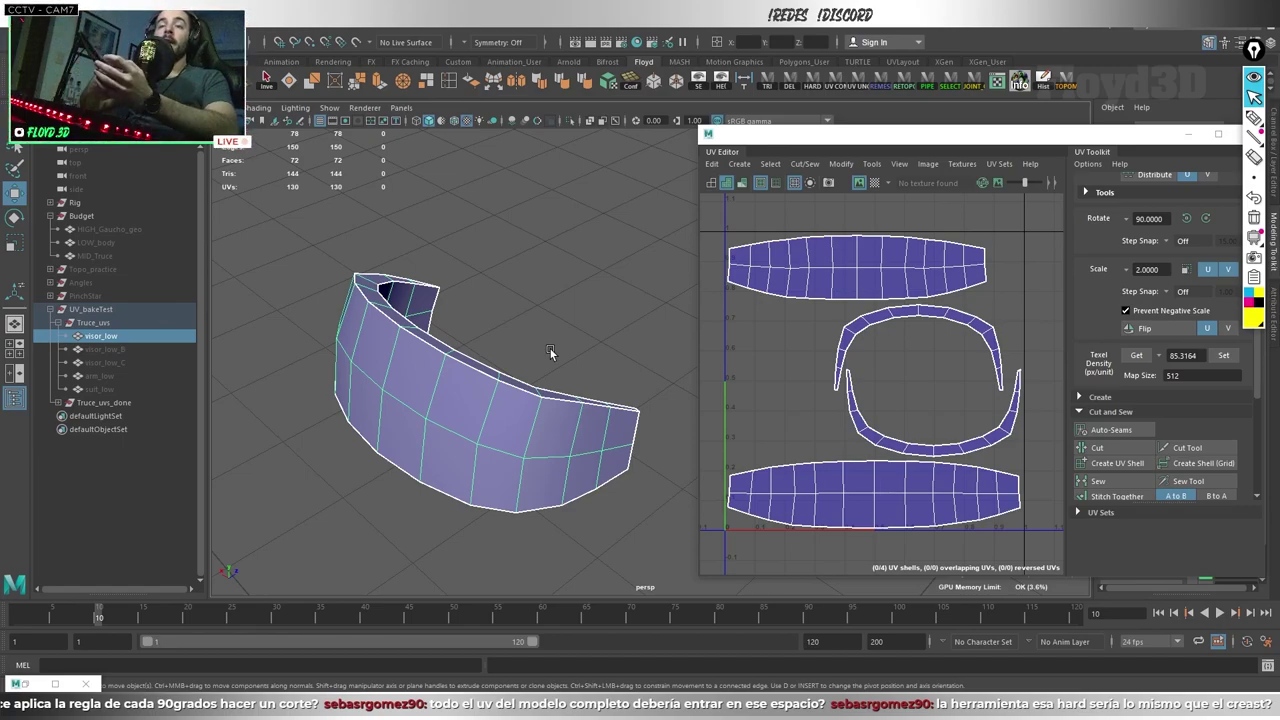
left_click_drag(550, 349, 558, 351, "alt")
key("alt+Tab")
key("Tab")
key("Tab")
key("Tab")
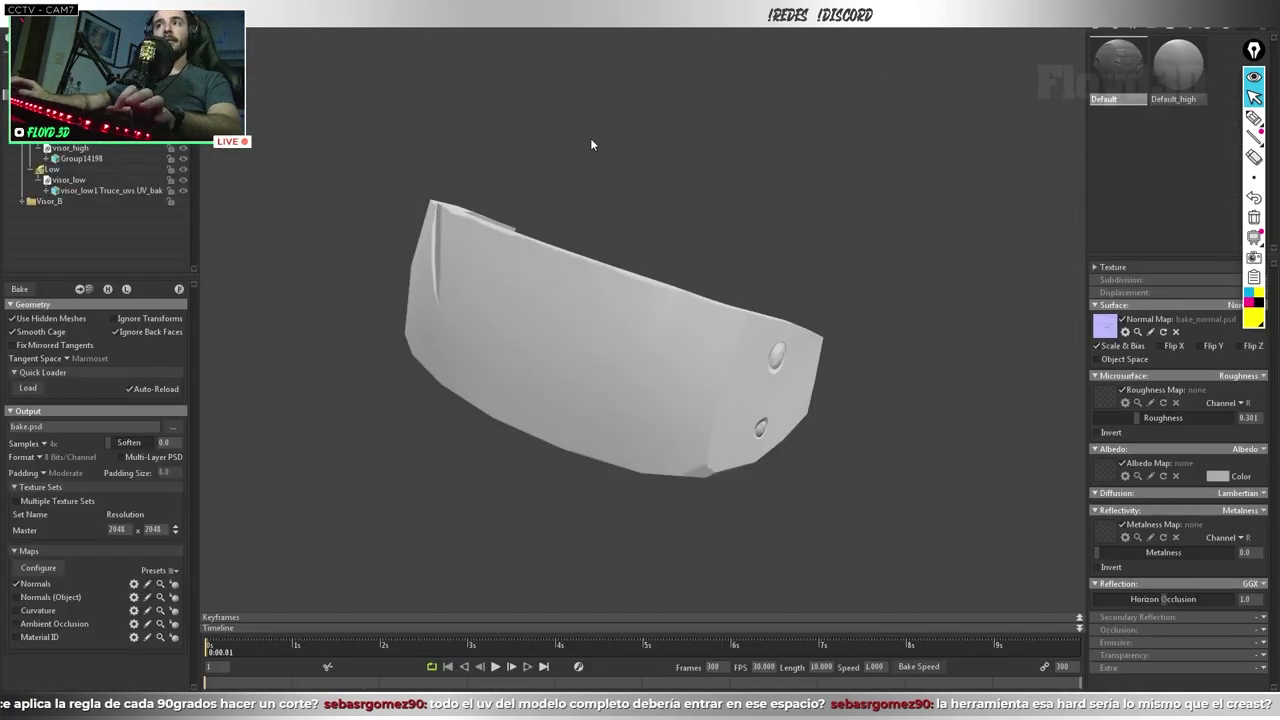
mouse_move(590, 138)
left_mouse_down()
mouse_move(733, 270)
mouse_move(770, 268)
mouse_move(689, 266)
mouse_move(687, 287)
left_mouse_up()
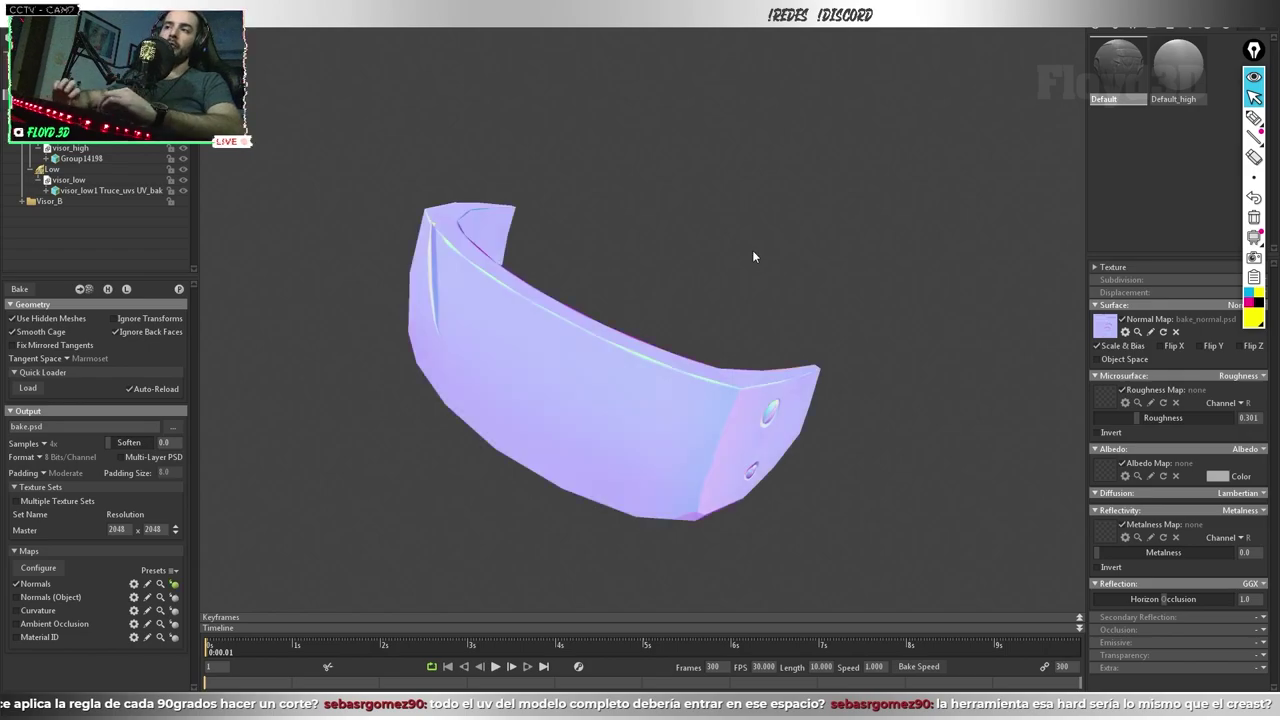
mouse_move(752, 257)
left_mouse_down()
mouse_move(700, 251)
mouse_move(743, 143)
mouse_move(682, 301)
mouse_move(841, 298)
mouse_move(767, 272)
left_mouse_up()
left_click(682, 302)
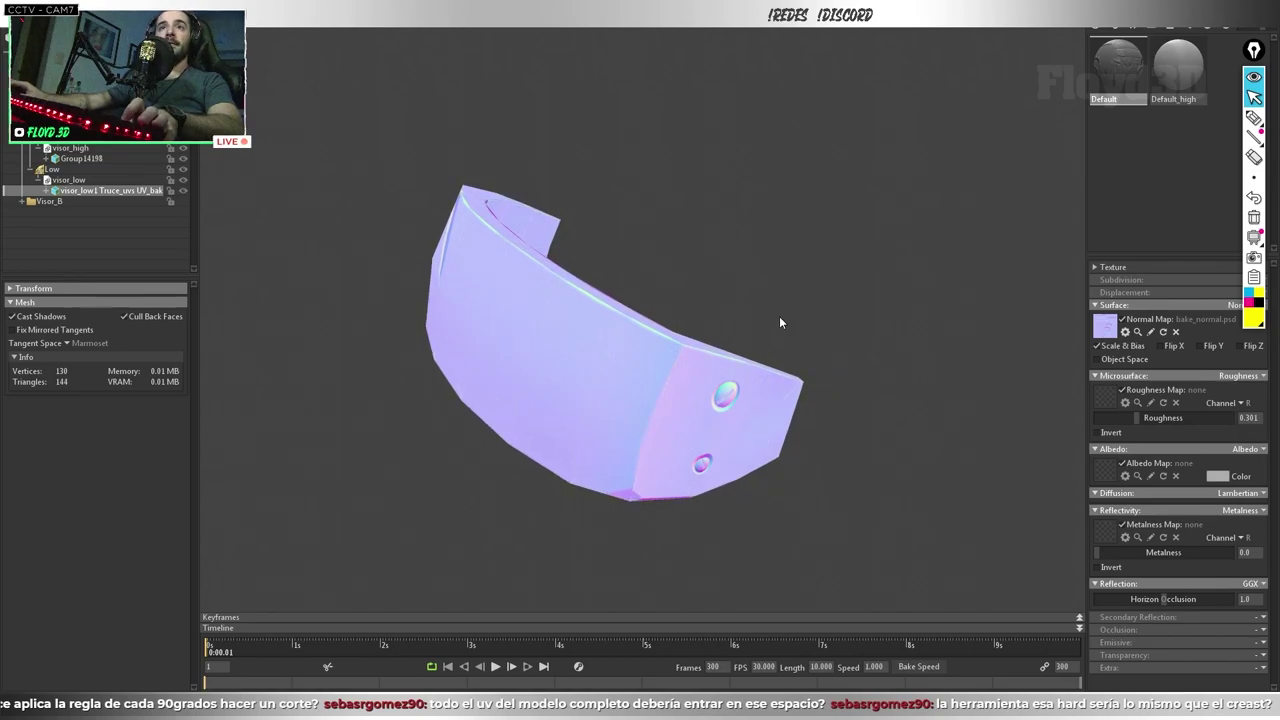
left_click_drag(779, 316, 623, 377)
scroll(750, 338, "up", 2)
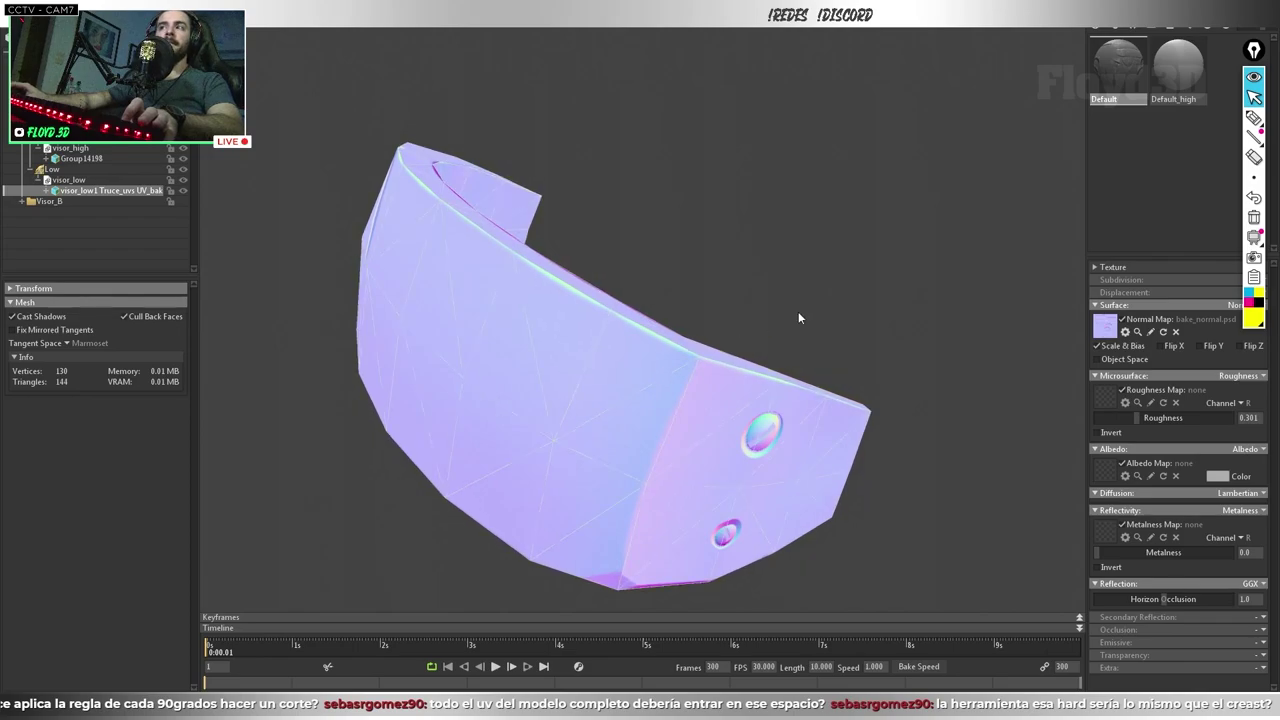
mouse_move(798, 318)
left_mouse_down()
mouse_move(652, 335)
mouse_move(635, 305)
left_mouse_up()
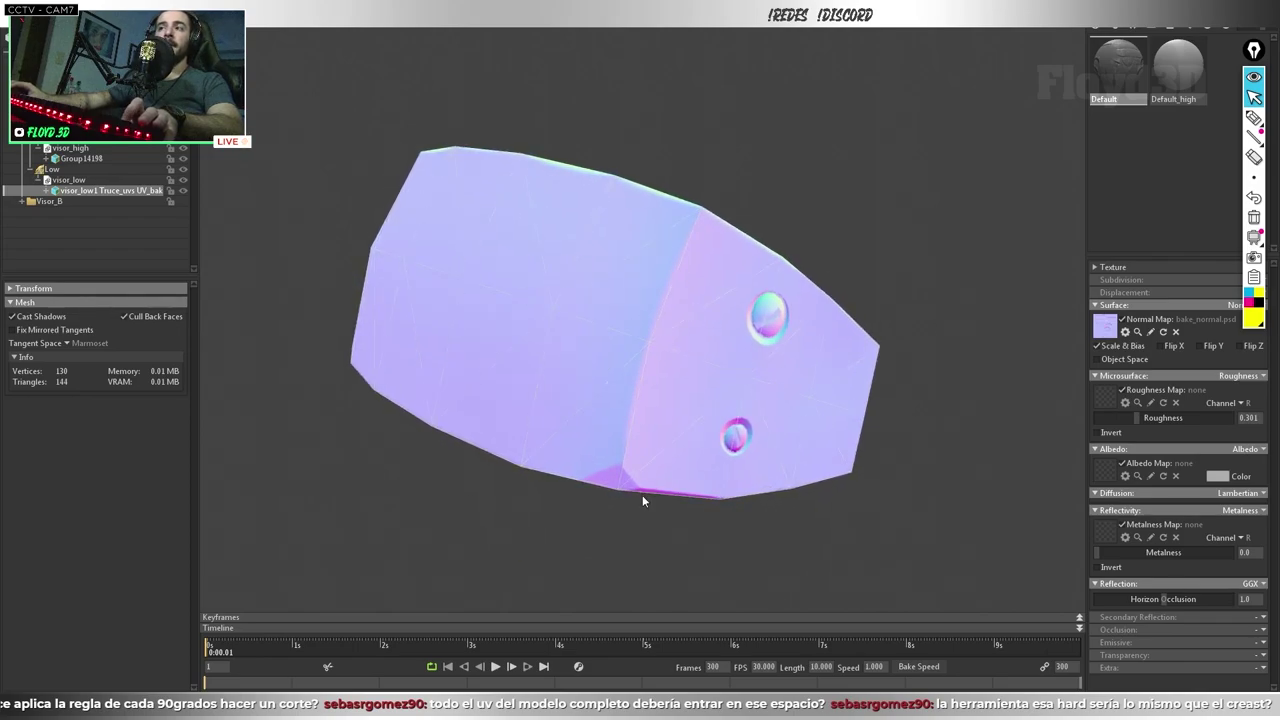
left_click_drag(642, 495, 540, 443)
mouse_move(630, 492)
left_mouse_down()
mouse_move(534, 480)
mouse_move(477, 324)
left_mouse_up()
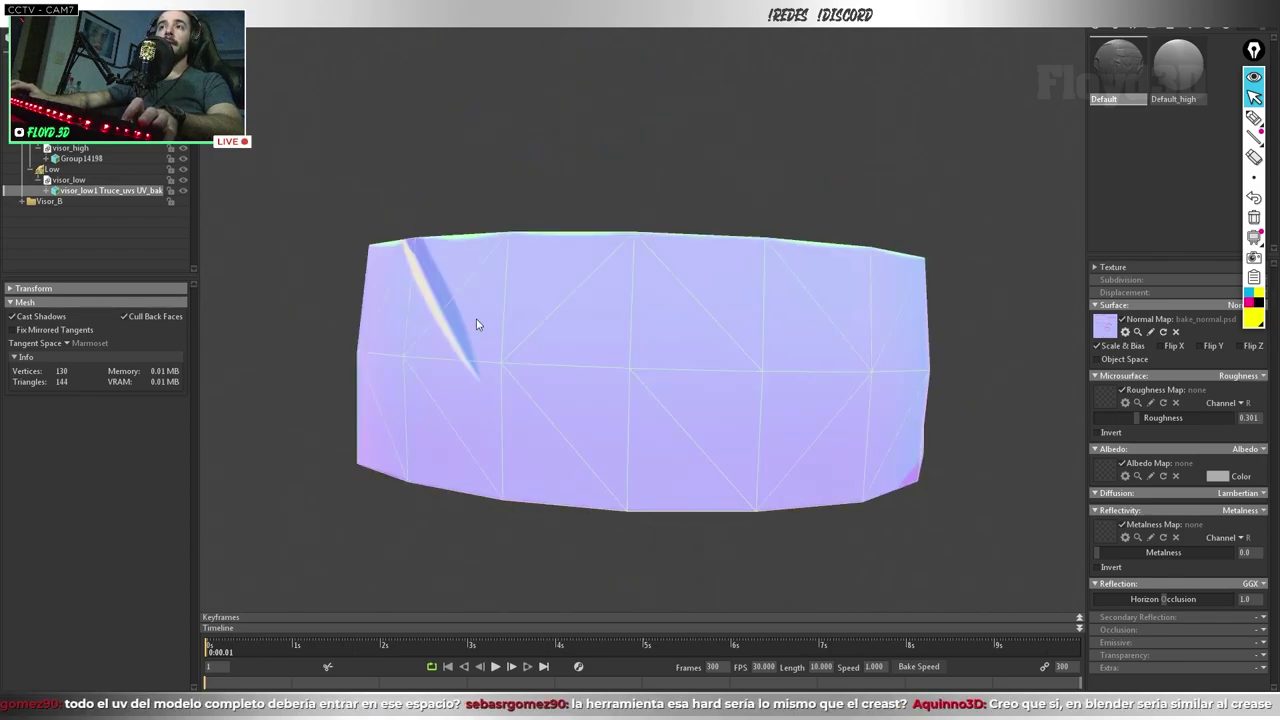
scroll(463, 366, "up", 4)
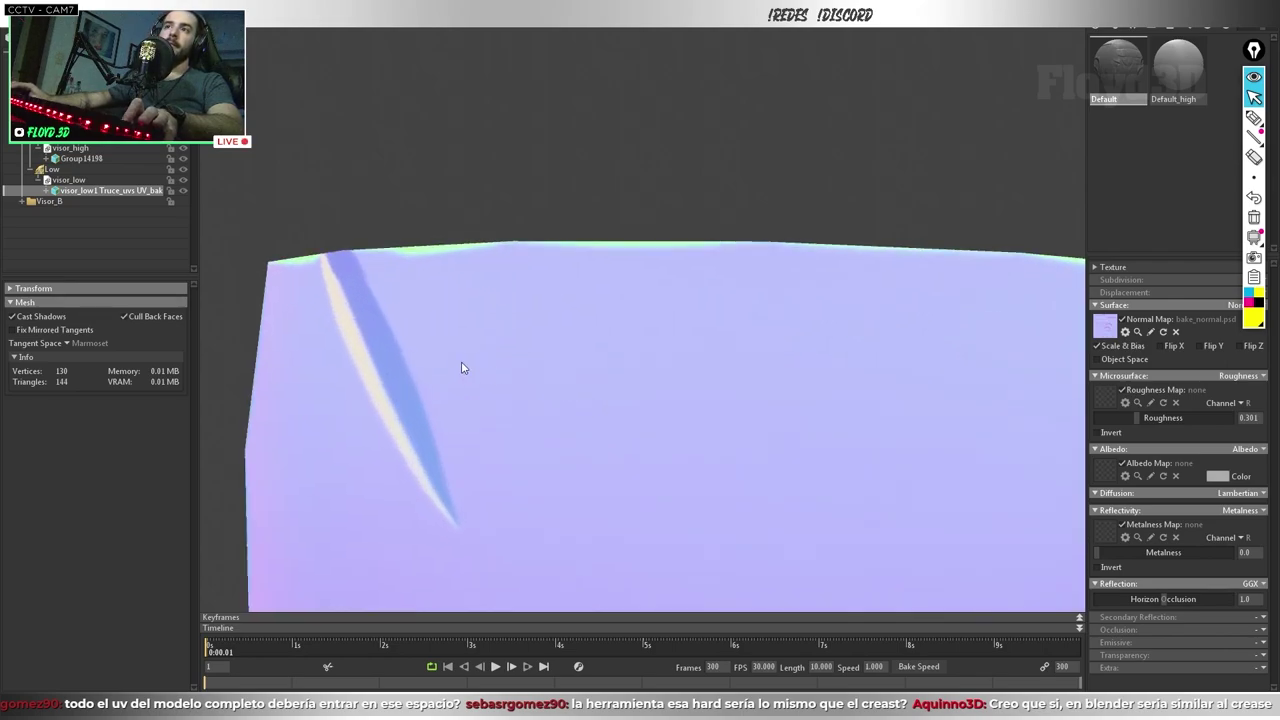
scroll(411, 363, "down", 4)
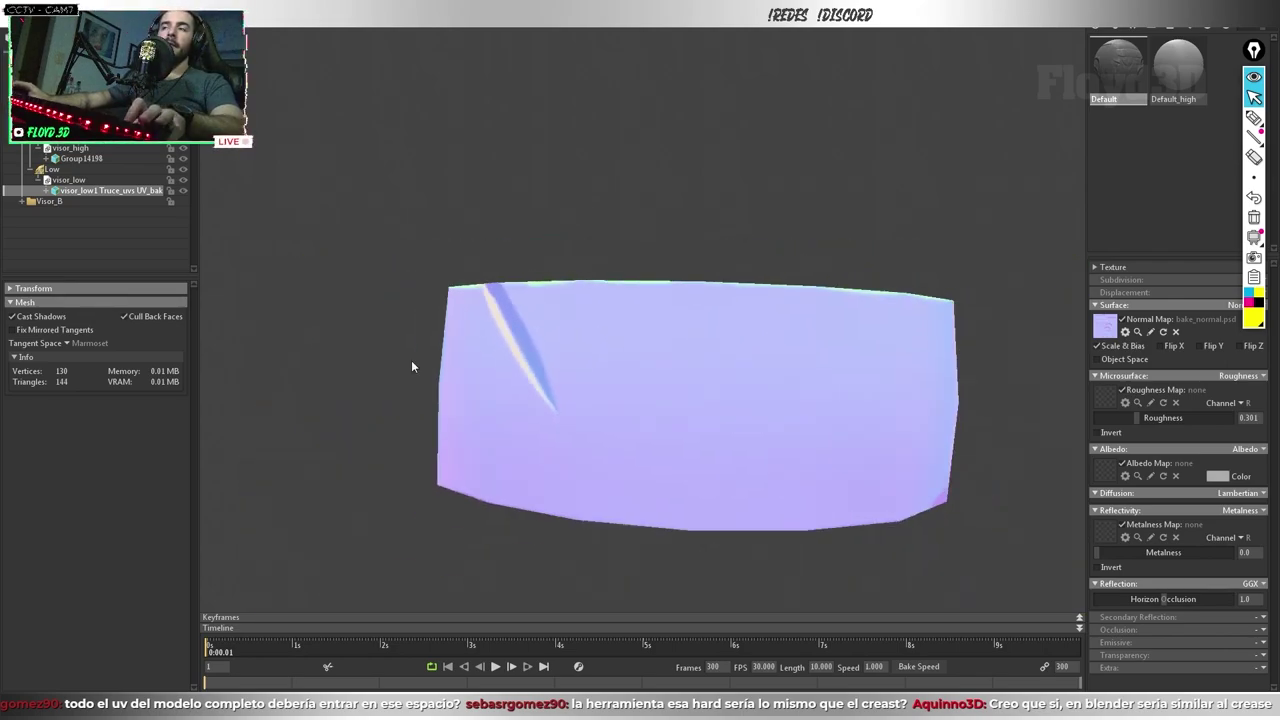
mouse_move(411, 363)
left_mouse_down()
mouse_move(606, 408)
mouse_move(392, 372)
mouse_move(443, 347)
mouse_move(549, 384)
mouse_move(560, 423)
mouse_move(491, 437)
mouse_move(666, 438)
left_mouse_up()
mouse_move(492, 380)
left_mouse_down()
mouse_move(715, 433)
mouse_move(454, 349)
left_mouse_up()
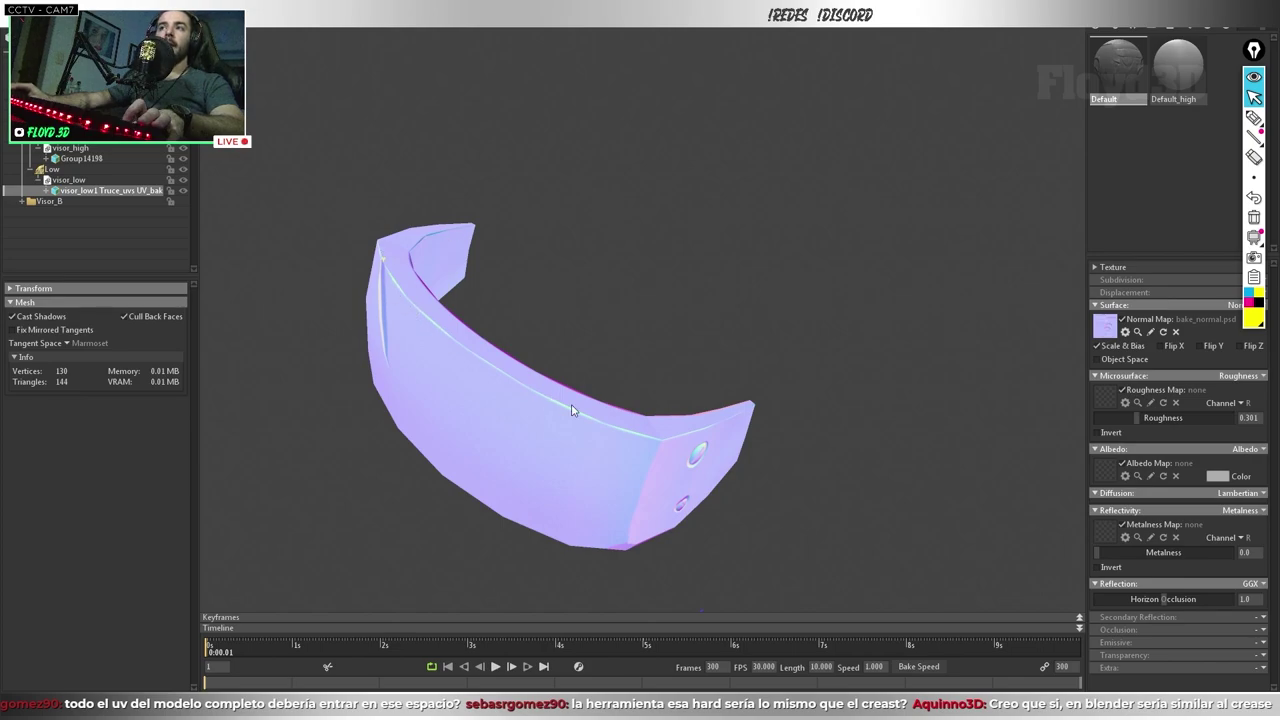
mouse_move(620, 433)
left_mouse_down()
mouse_move(570, 410)
mouse_move(536, 418)
mouse_move(585, 424)
left_mouse_up()
Step: In bake settings, raise metalness toward 0.816 and inspect the shiny visor from below and above
left_click(60, 125)
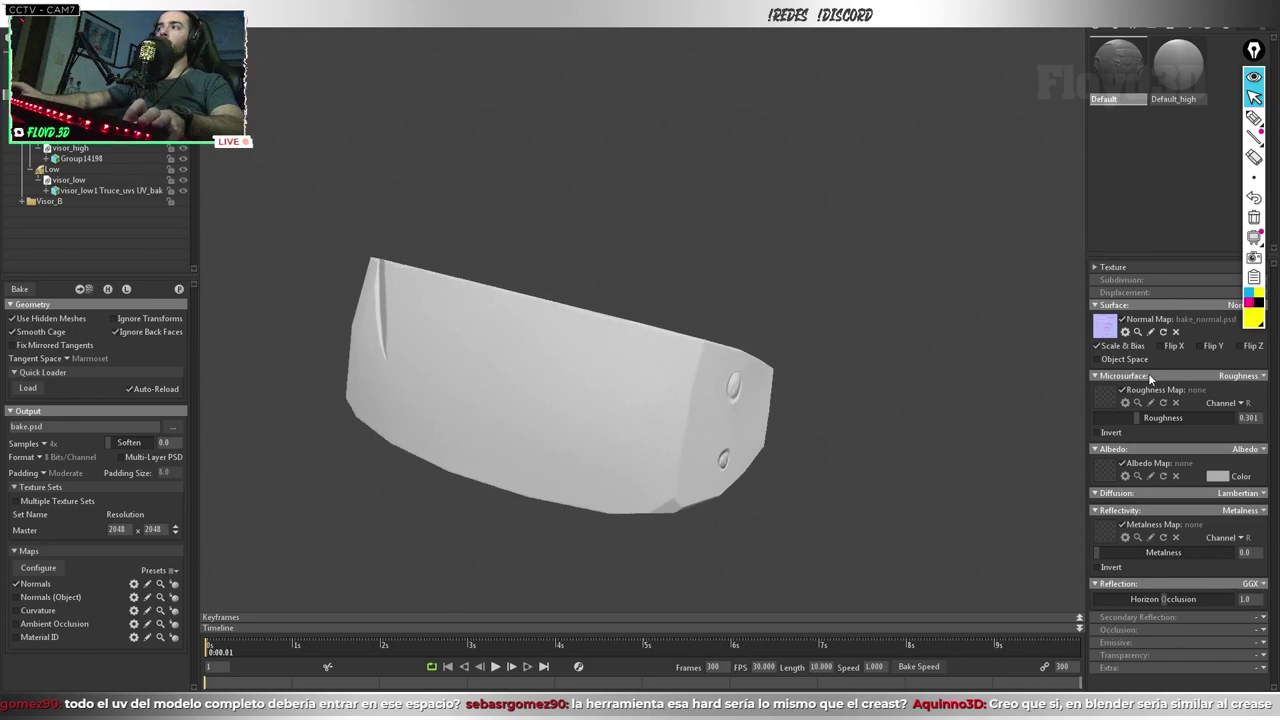
left_click_drag(1100, 552, 1207, 552)
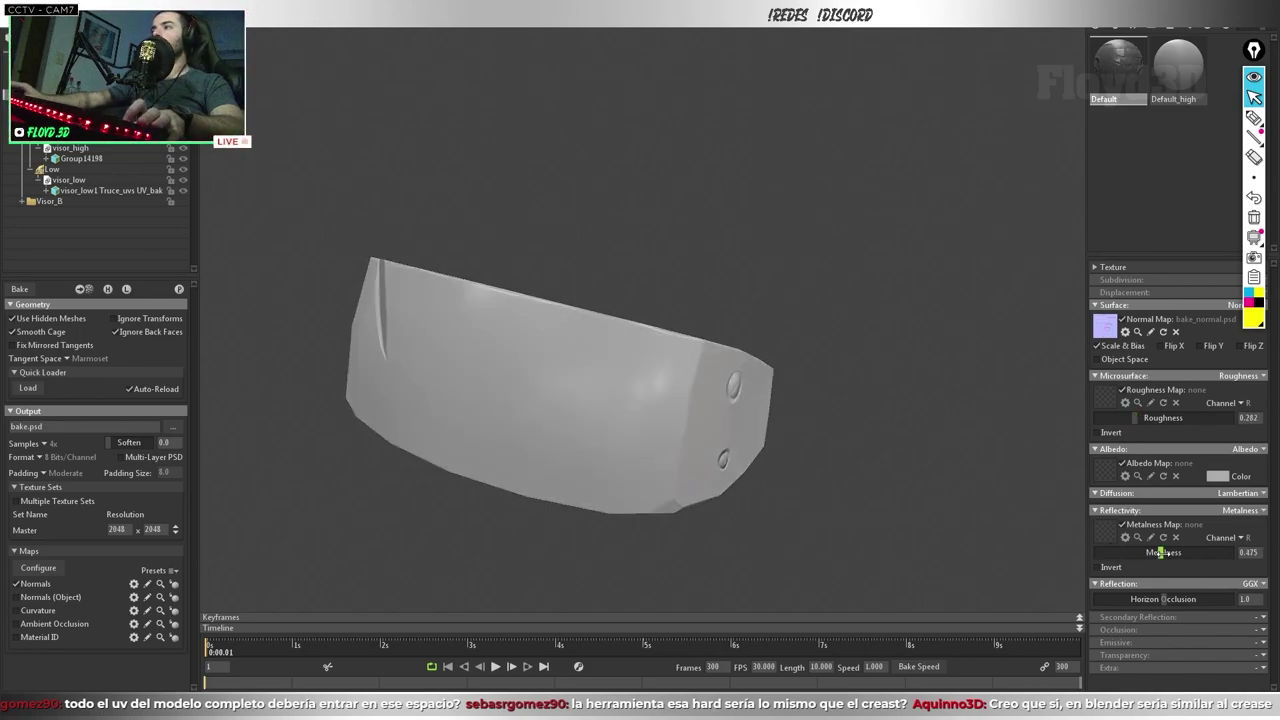
mouse_move(748, 424)
left_mouse_down()
mouse_move(747, 258)
mouse_move(725, 310)
left_mouse_up()
mouse_move(661, 255)
left_mouse_down()
mouse_move(630, 448)
mouse_move(556, 416)
left_mouse_up()
scroll(556, 420, "up", 2)
scroll(592, 430, "up", 3)
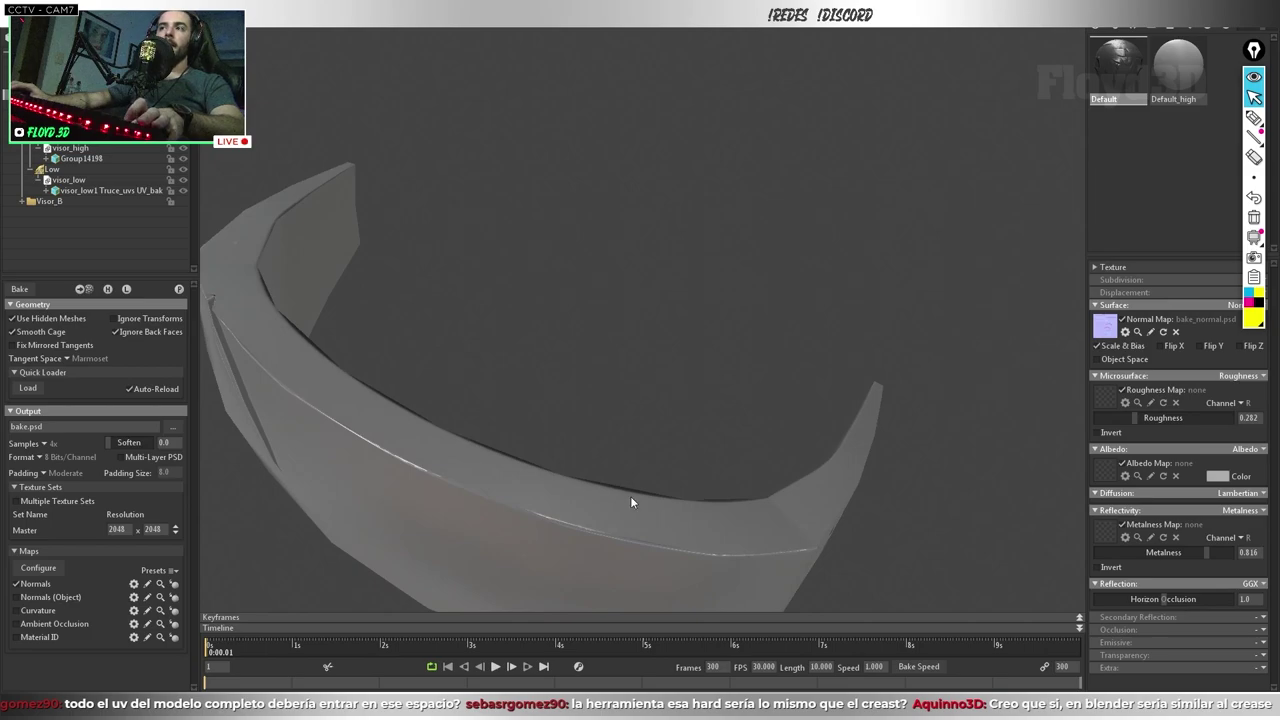
mouse_move(636, 497)
left_mouse_down()
mouse_move(626, 443)
mouse_move(677, 457)
mouse_move(540, 449)
mouse_move(672, 459)
left_mouse_up()
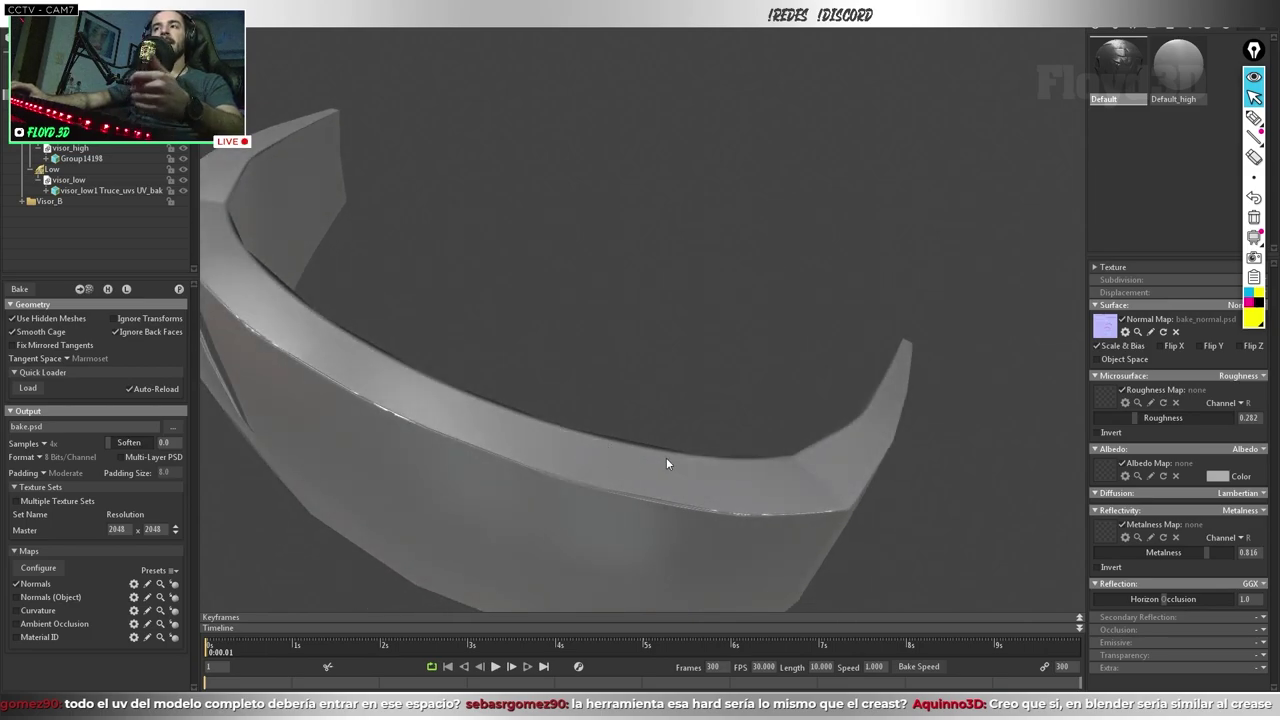
Step: Inspect the visor's side and bolted end in Marmoset, then switch back to Maya
mouse_move(560, 410)
left_mouse_down()
mouse_move(629, 458)
mouse_move(536, 441)
mouse_move(442, 375)
mouse_move(552, 362)
left_mouse_up()
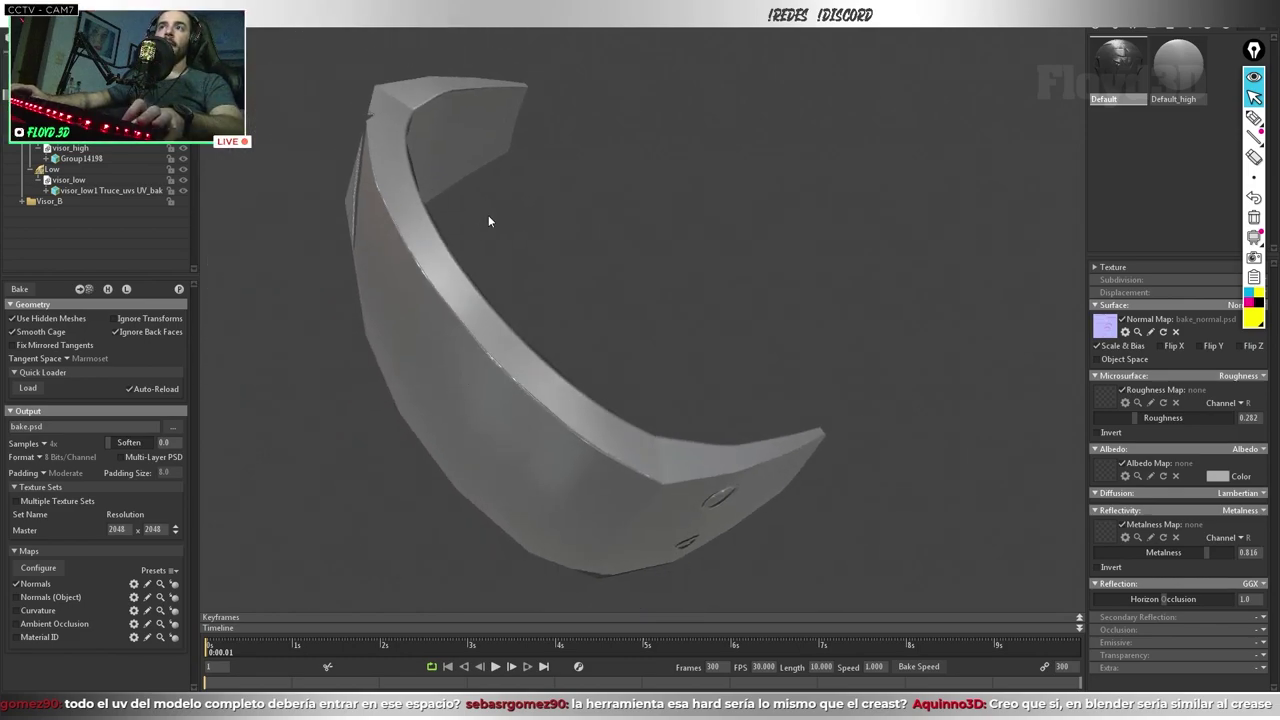
mouse_move(488, 221)
left_mouse_down()
mouse_move(529, 266)
mouse_move(543, 349)
mouse_move(597, 363)
mouse_move(673, 344)
mouse_move(483, 323)
mouse_move(477, 260)
mouse_move(537, 369)
mouse_move(720, 357)
mouse_move(654, 386)
mouse_move(505, 368)
left_mouse_up()
left_click(505, 368)
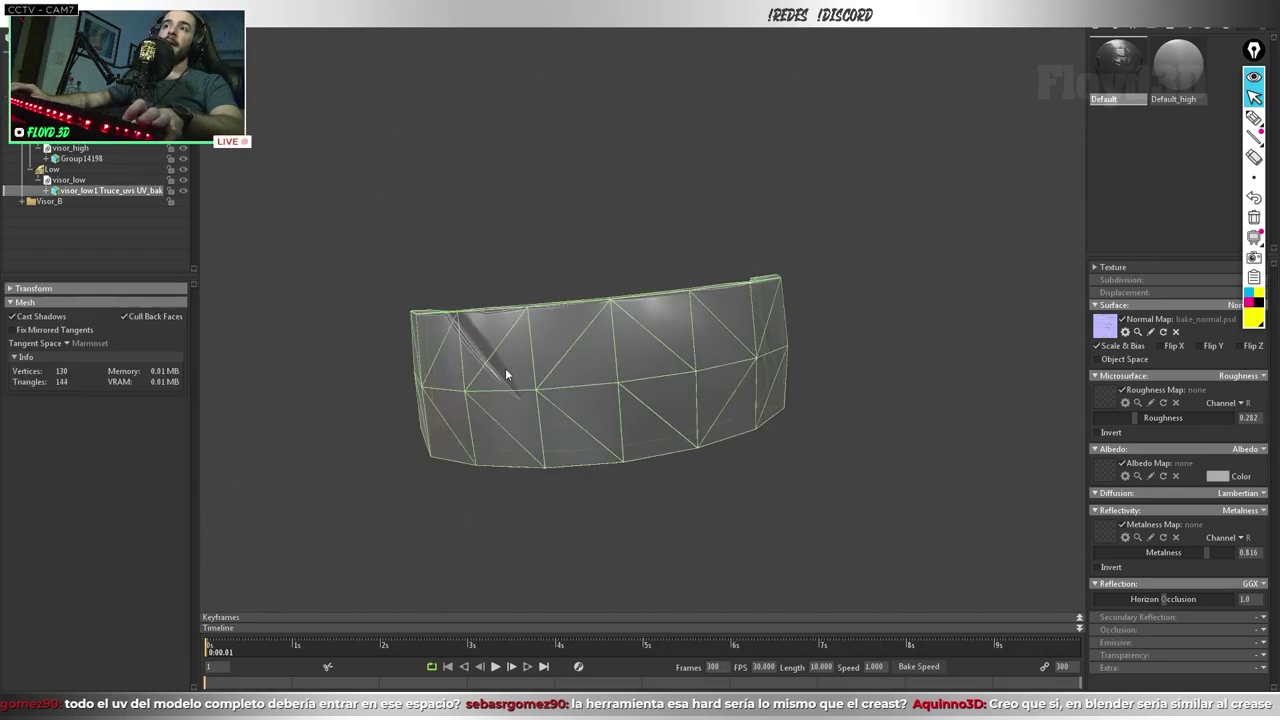
scroll(505, 368, "up", 3)
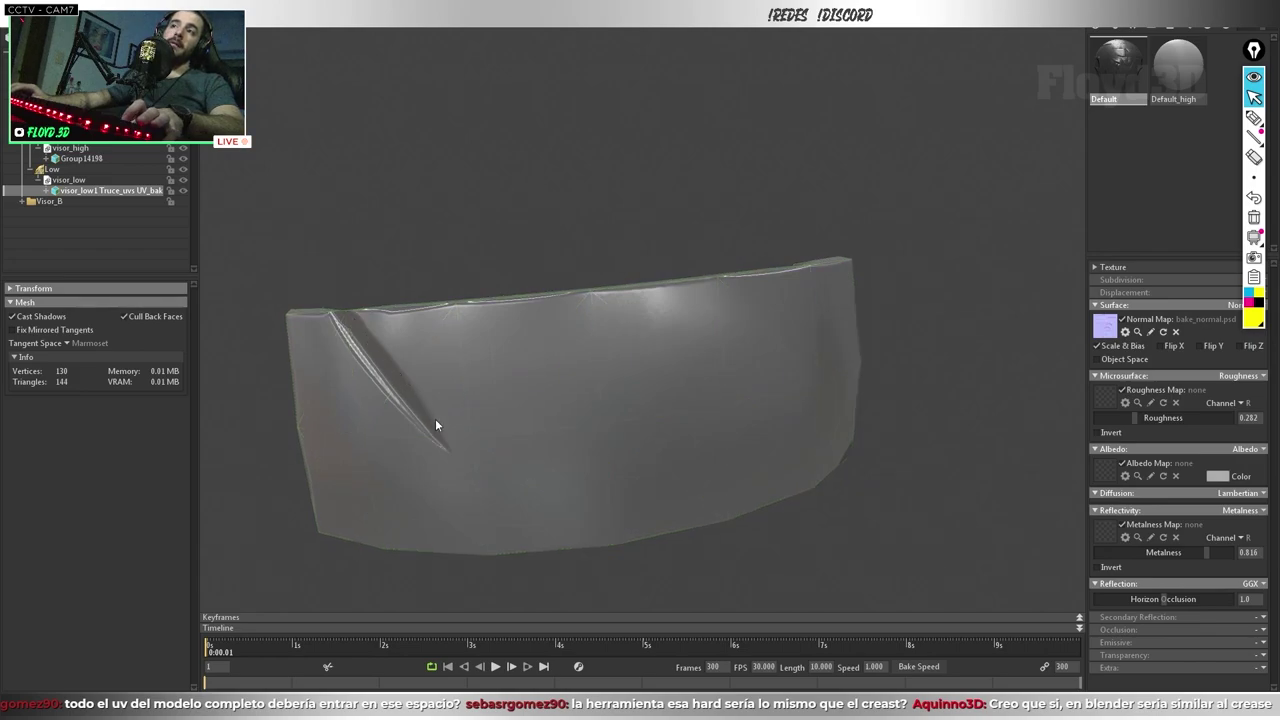
mouse_move(435, 425)
left_mouse_down()
mouse_move(600, 357)
mouse_move(709, 351)
mouse_move(851, 374)
mouse_move(743, 352)
mouse_move(810, 348)
mouse_move(831, 435)
mouse_move(702, 420)
mouse_move(762, 457)
mouse_move(534, 349)
mouse_move(777, 394)
mouse_move(706, 389)
mouse_move(702, 409)
mouse_move(590, 434)
mouse_move(748, 500)
mouse_move(594, 491)
mouse_move(685, 588)
mouse_move(671, 480)
mouse_move(615, 366)
mouse_move(580, 450)
left_mouse_up()
key("super+space")
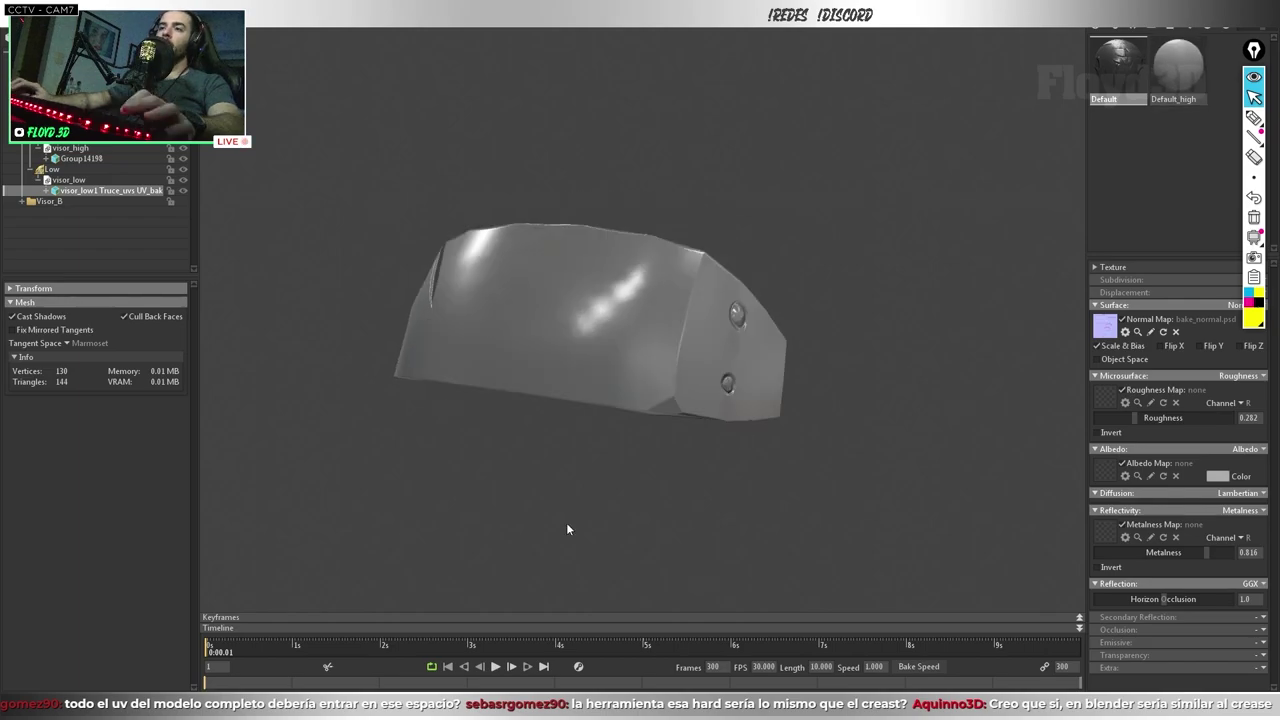
key("alt+Tab")
Step: In Maya, select the bottom then the top UV shell, then the visor object
left_click(528, 249)
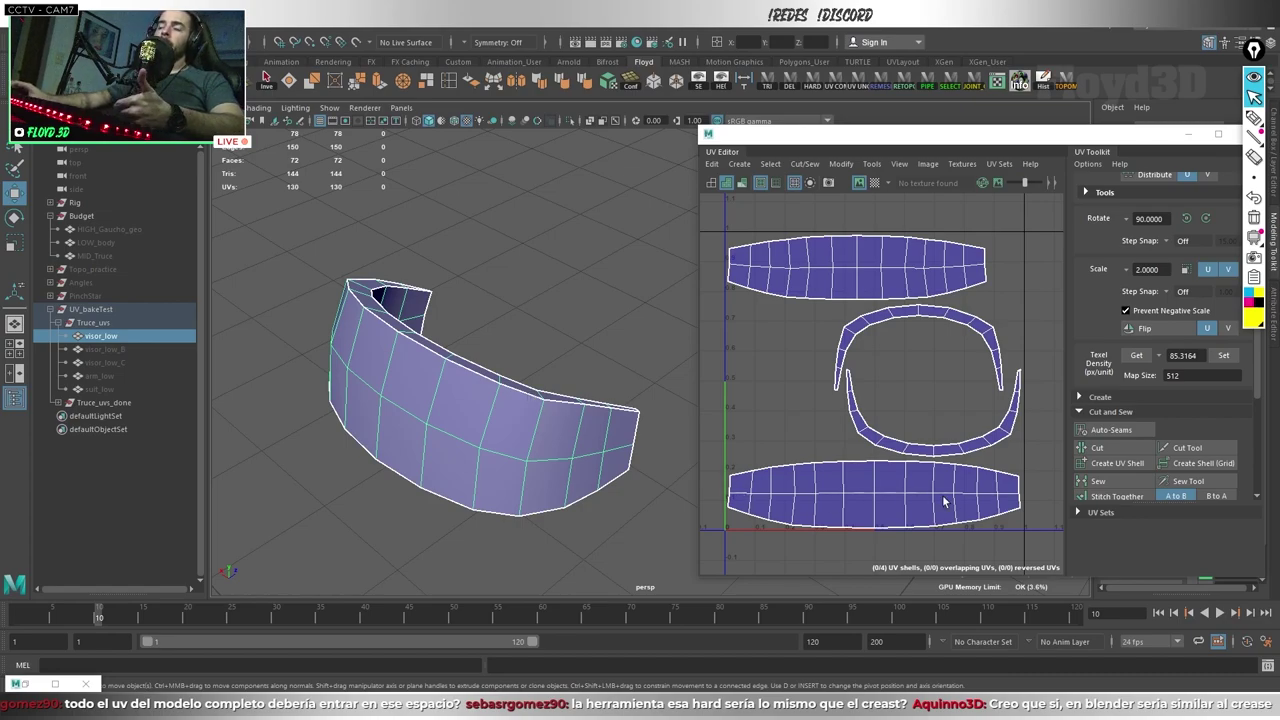
left_click(865, 488)
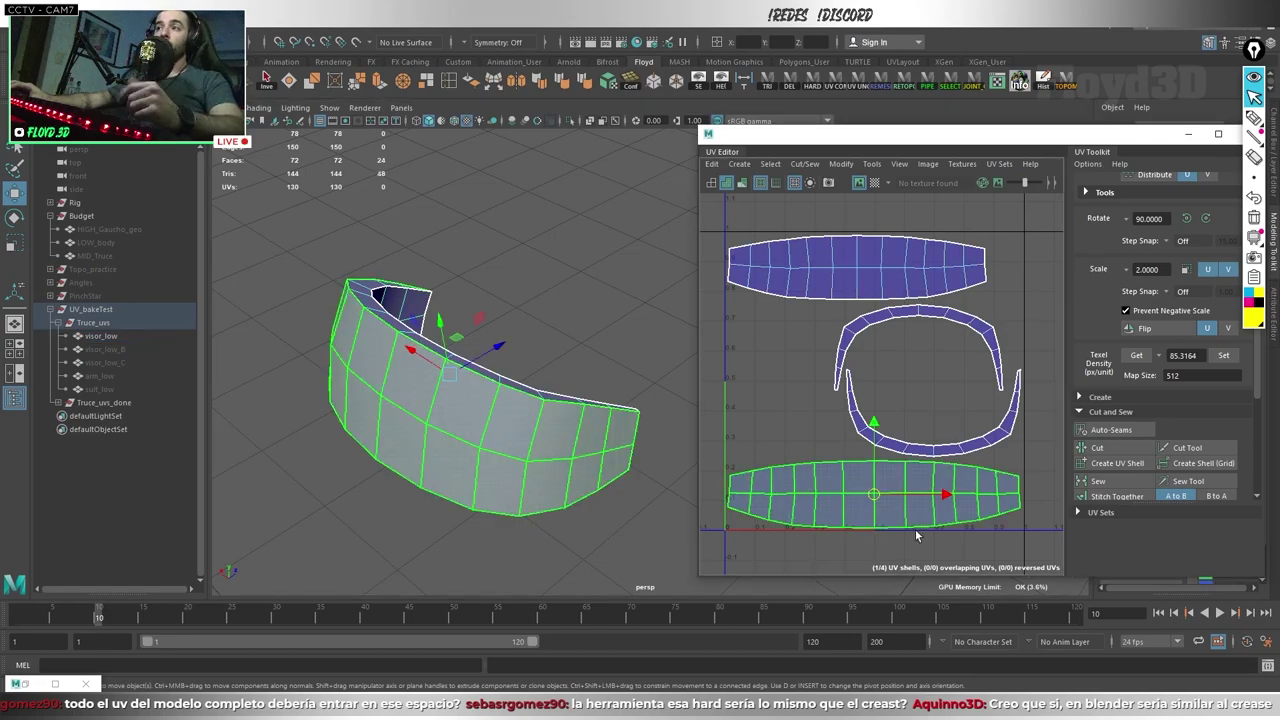
scroll(870, 470, "down", 1)
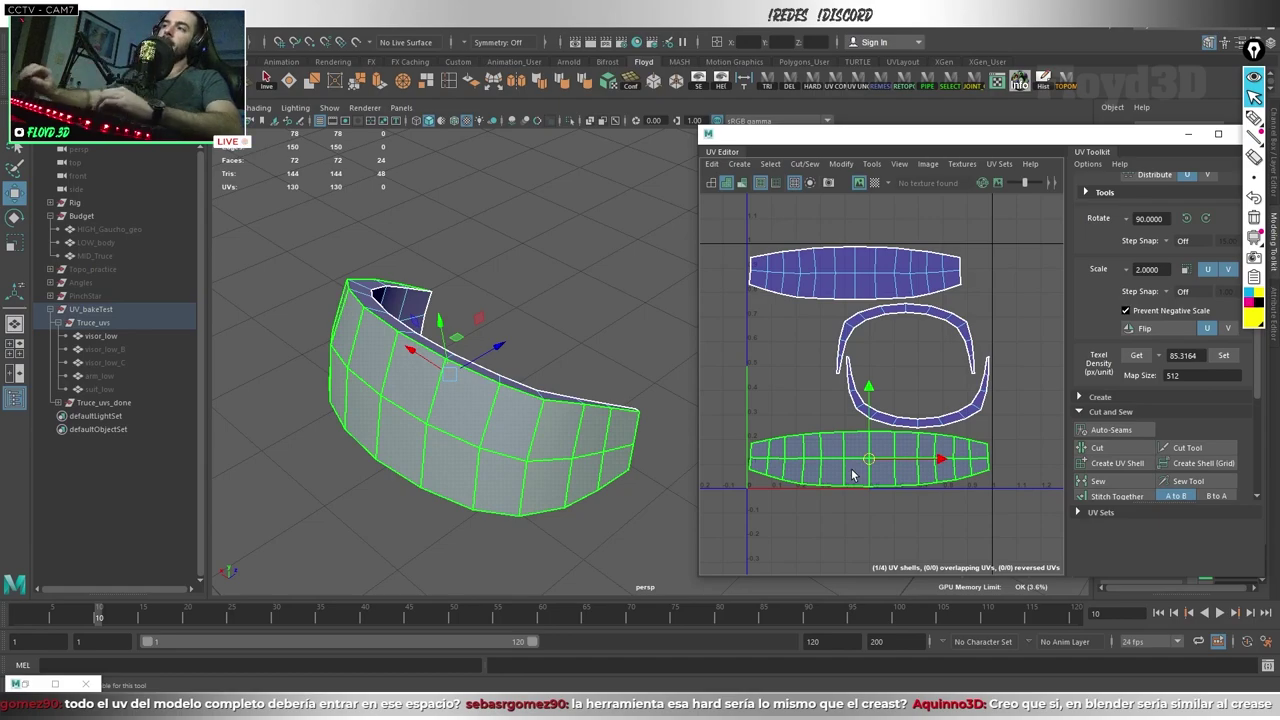
scroll(870, 450, "up", 1)
scroll(893, 425, "up", 1)
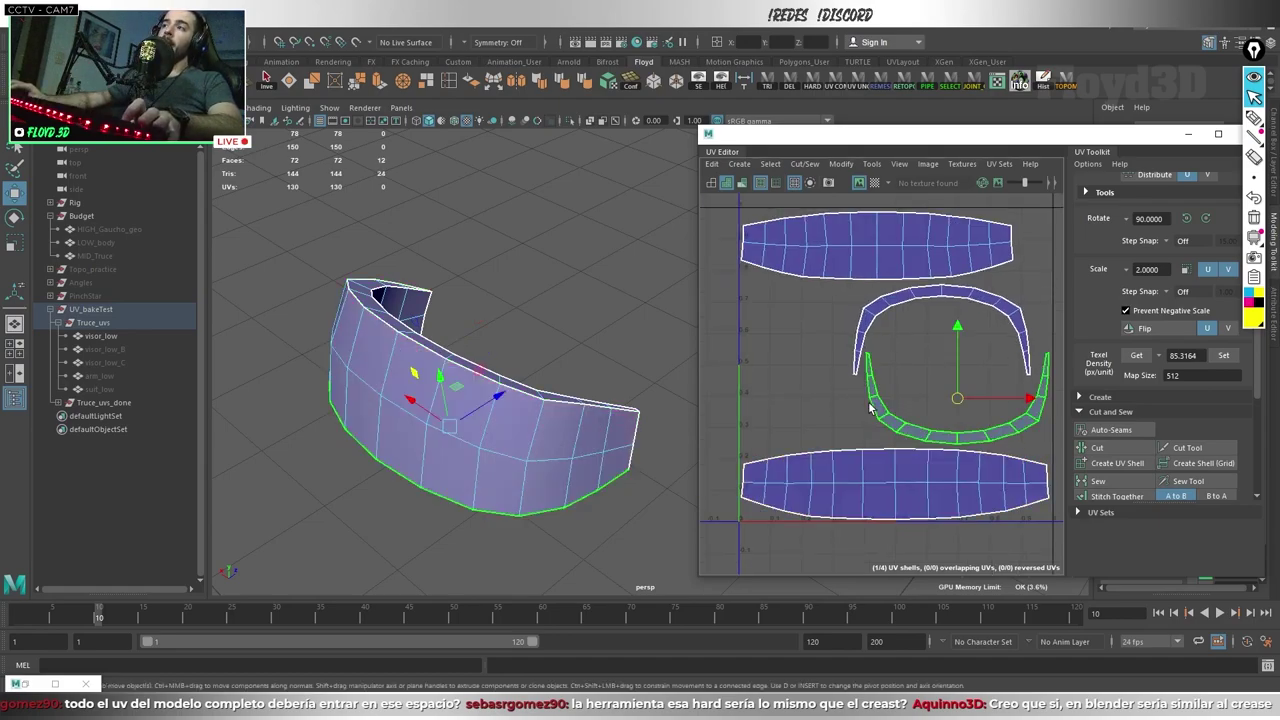
left_click(876, 245)
scroll(865, 534, "down", 1)
key("F8")
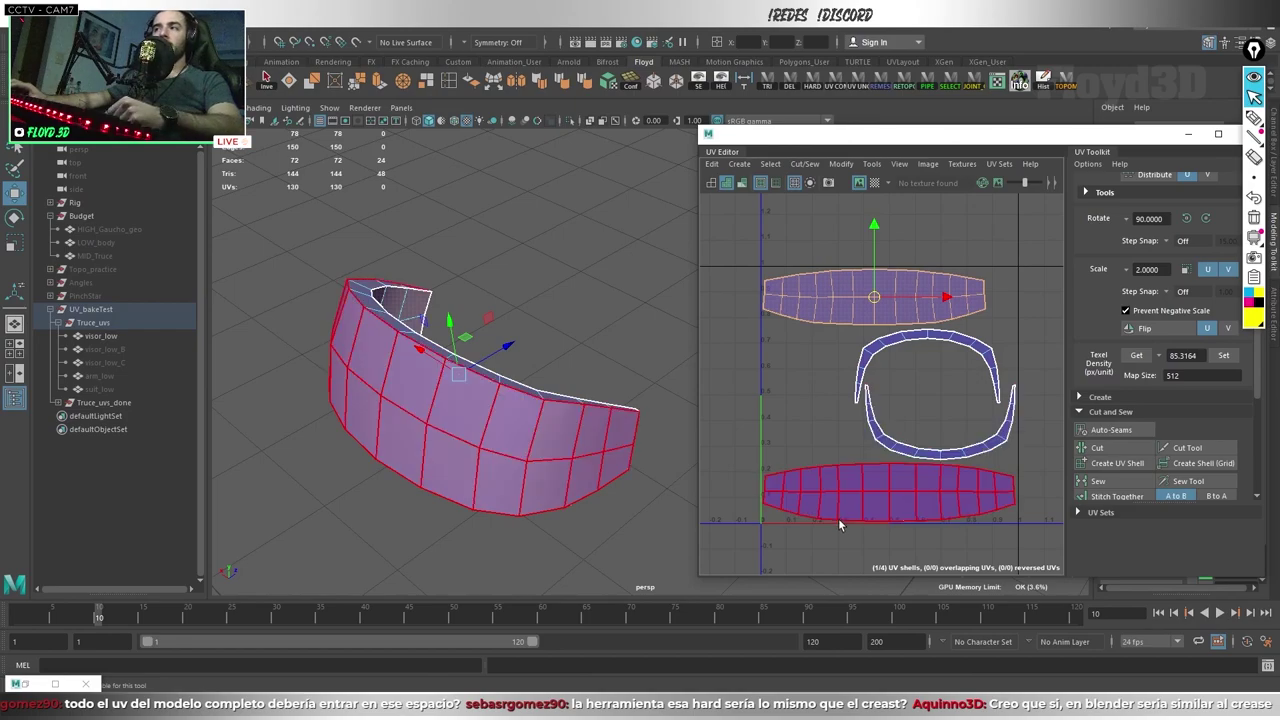
left_click(905, 503)
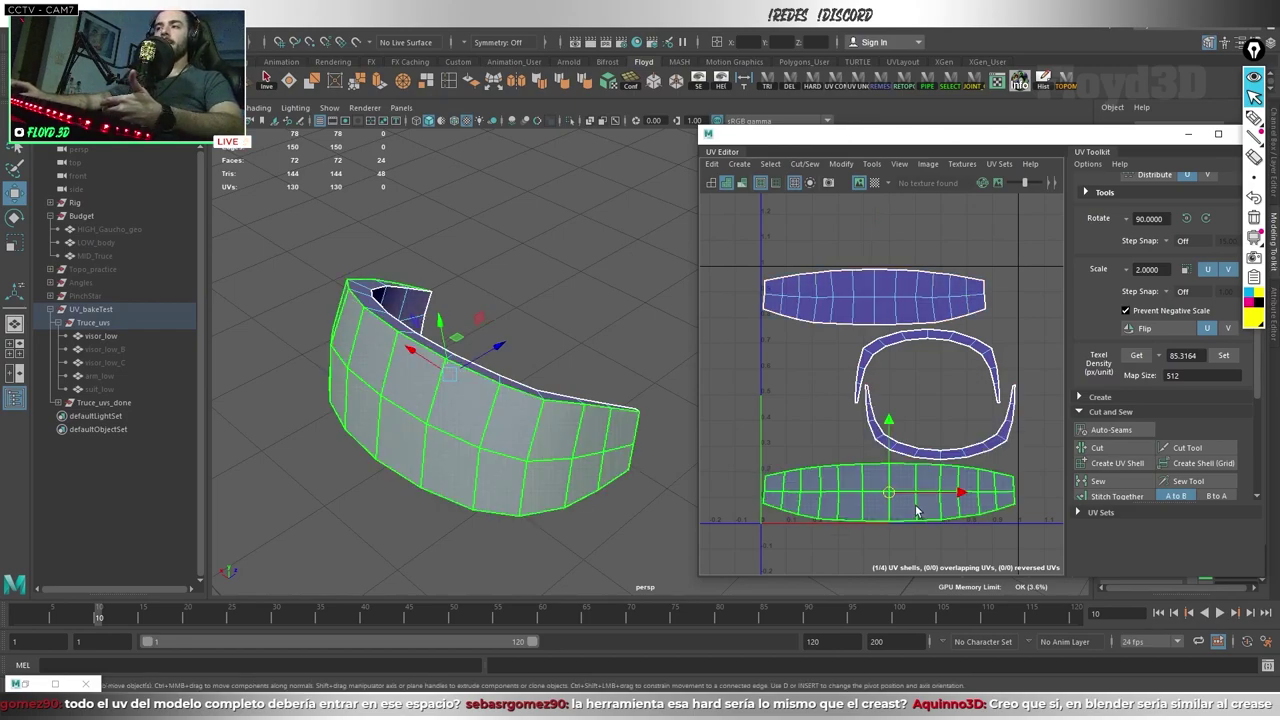
Step: Rotate the bottom UV shell about 90°, undo it, and reselect visor_low
key("F8")
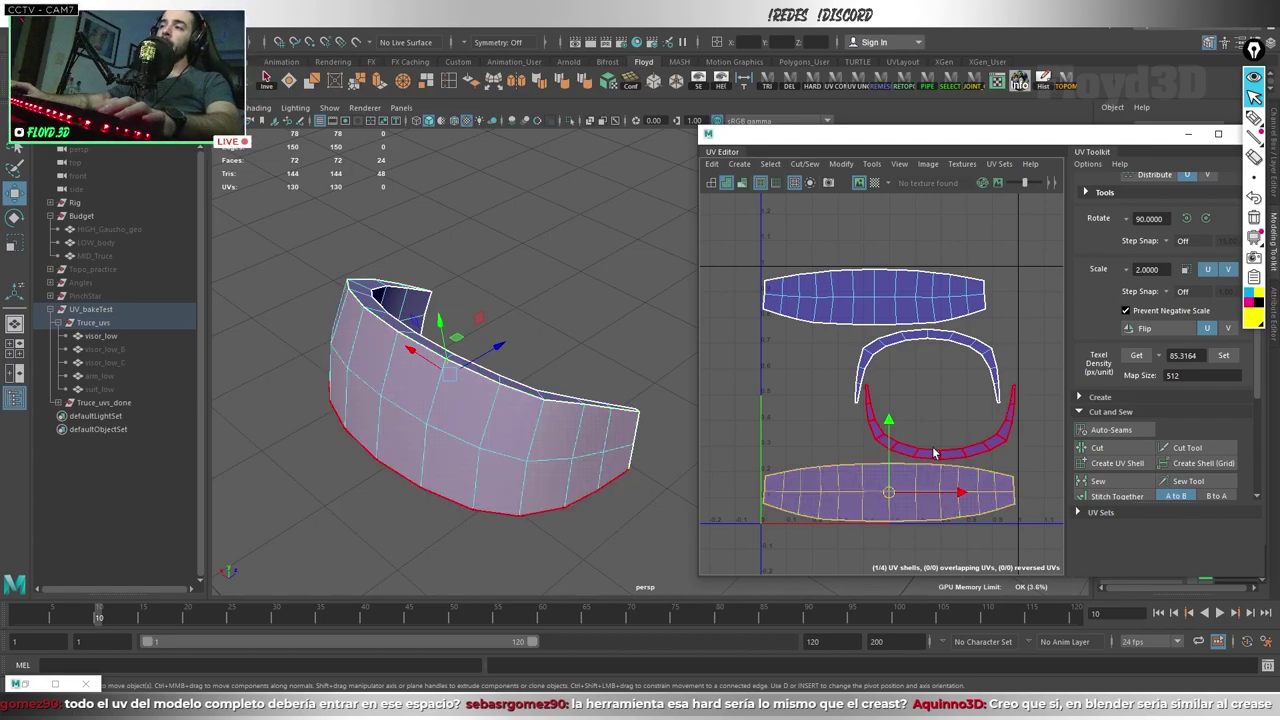
key("e")
left_click_drag(941, 451, 1038, 523)
key("ctrl+z")
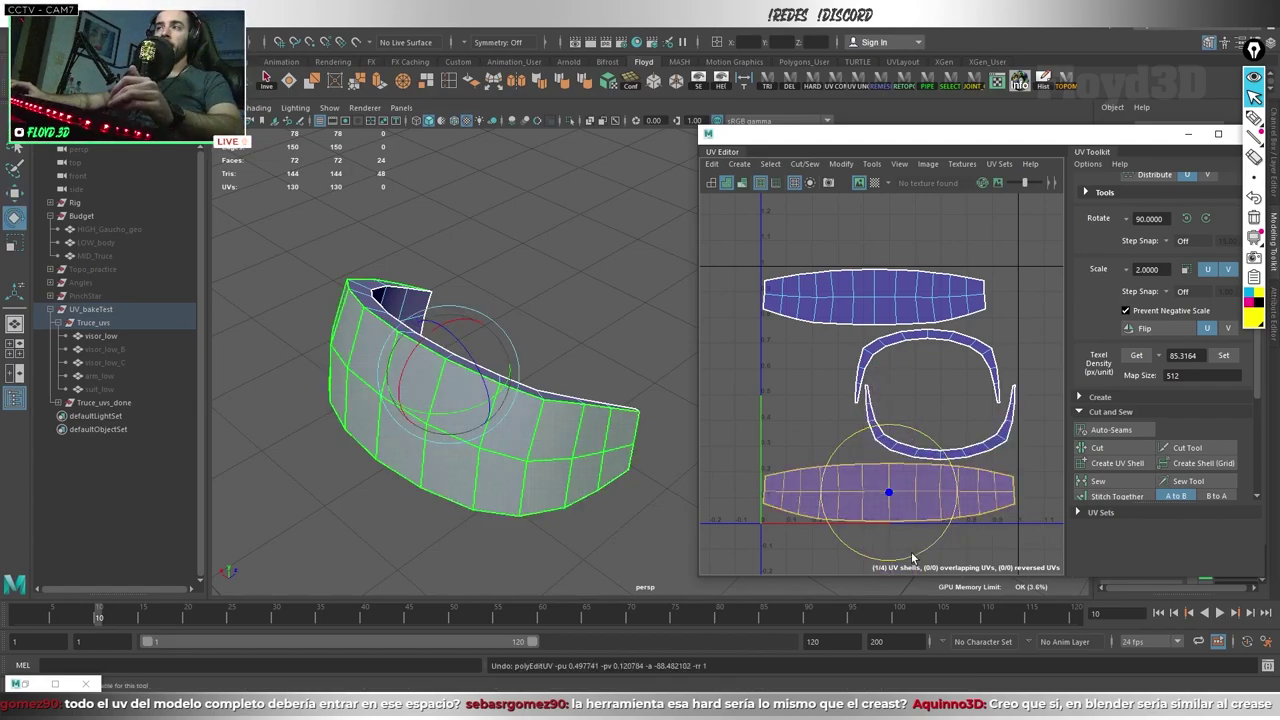
left_click(625, 330)
left_click(487, 417)
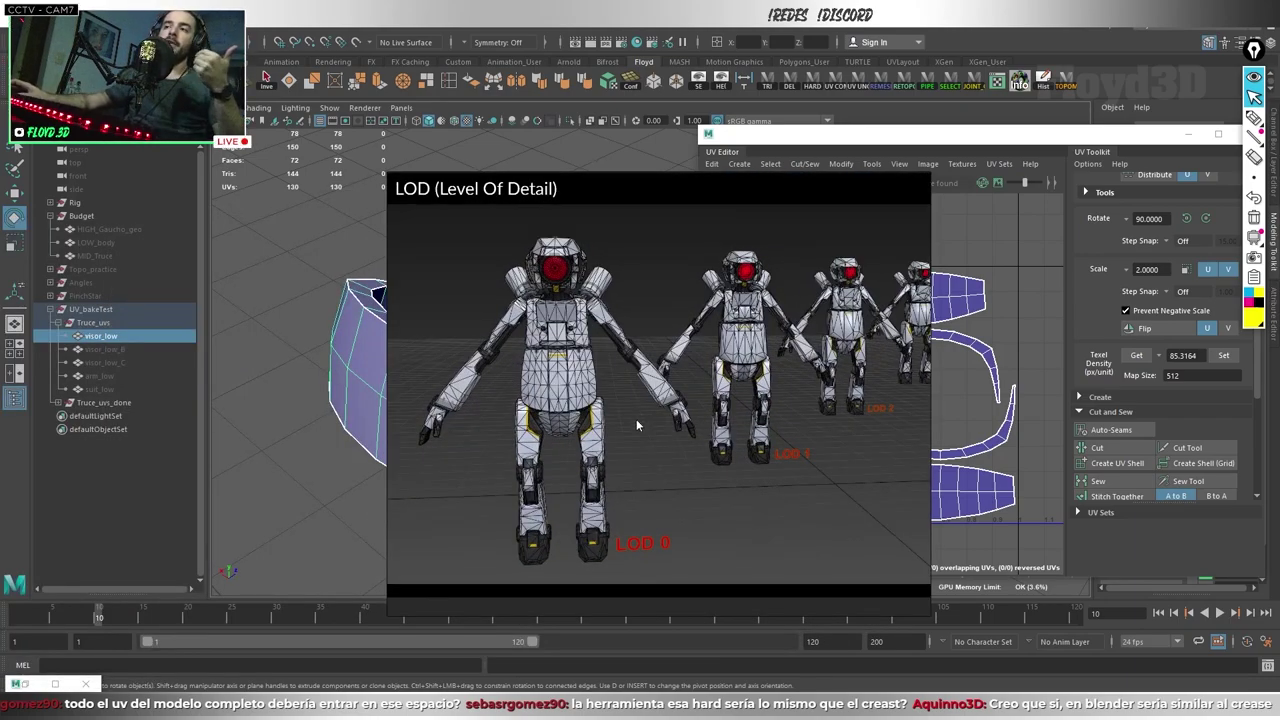
Step: Pan across and zoom into the LOD robot reference image
left_click_drag(637, 421, 611, 421)
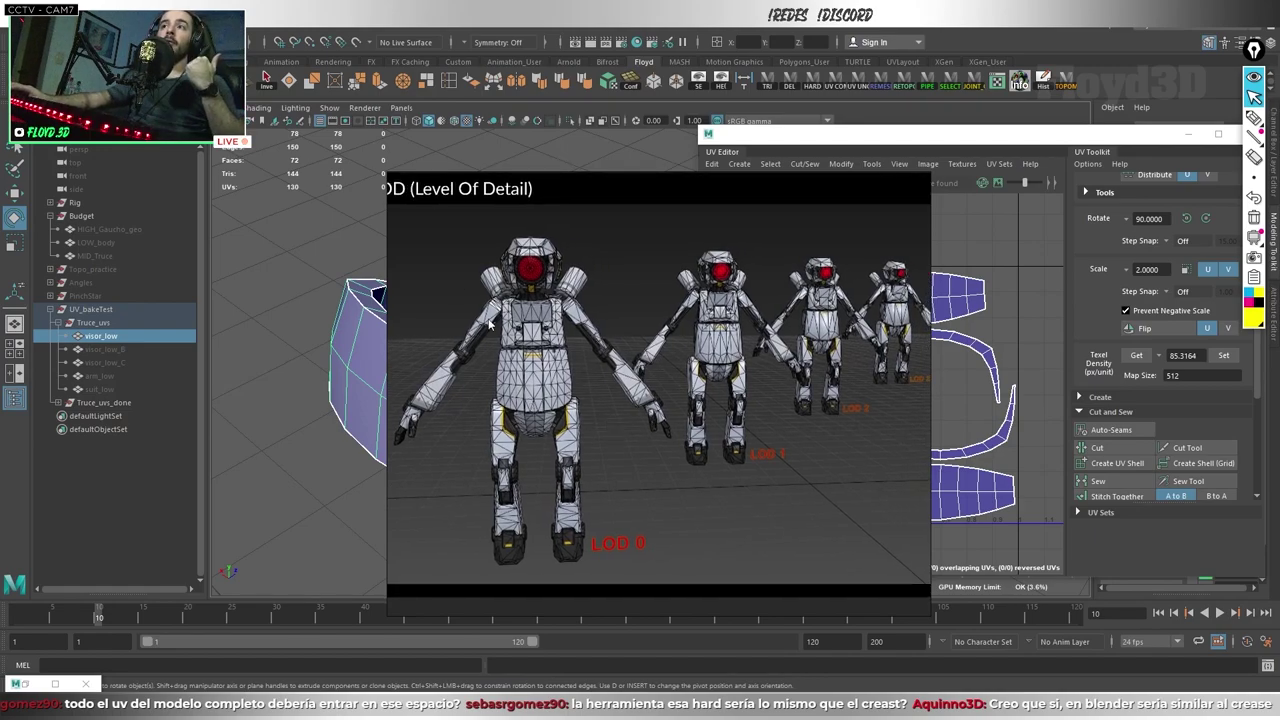
scroll(489, 322, "up", 3)
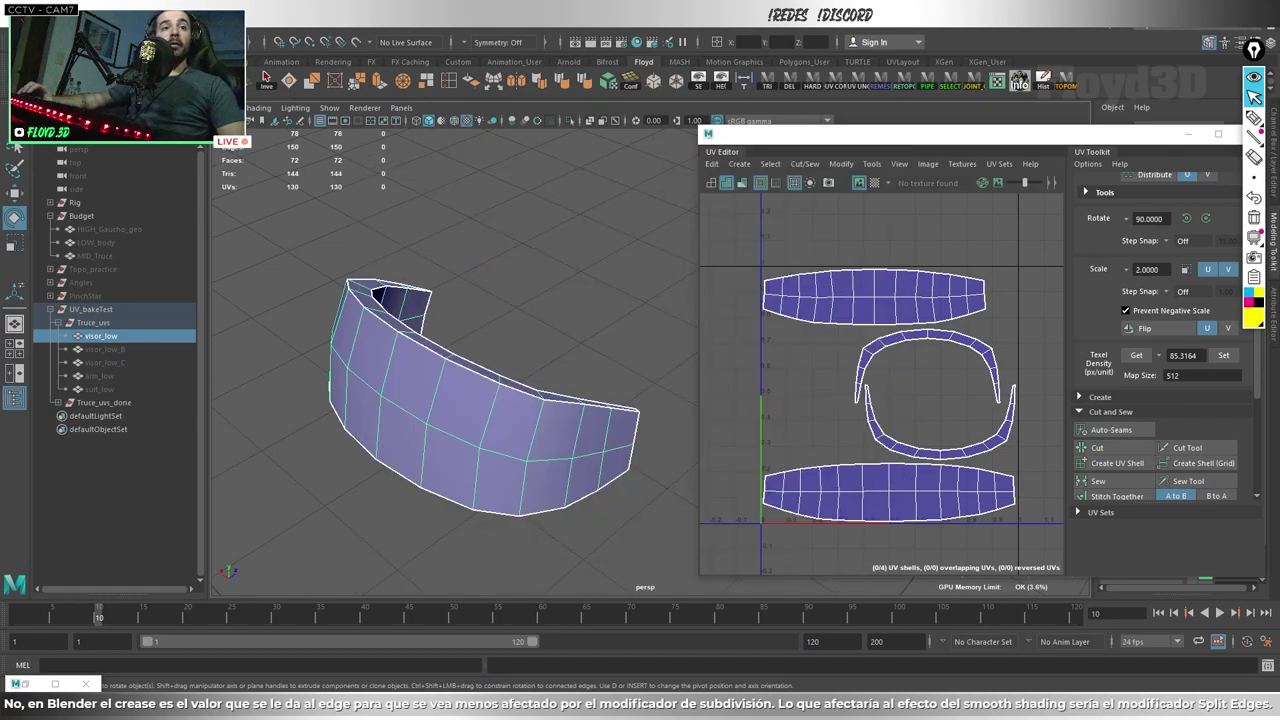
Step: In UV Shell mode, select and clear the top shell, then outline the 0–1 tile in yellow
right_click_drag(877, 241, 846, 272)
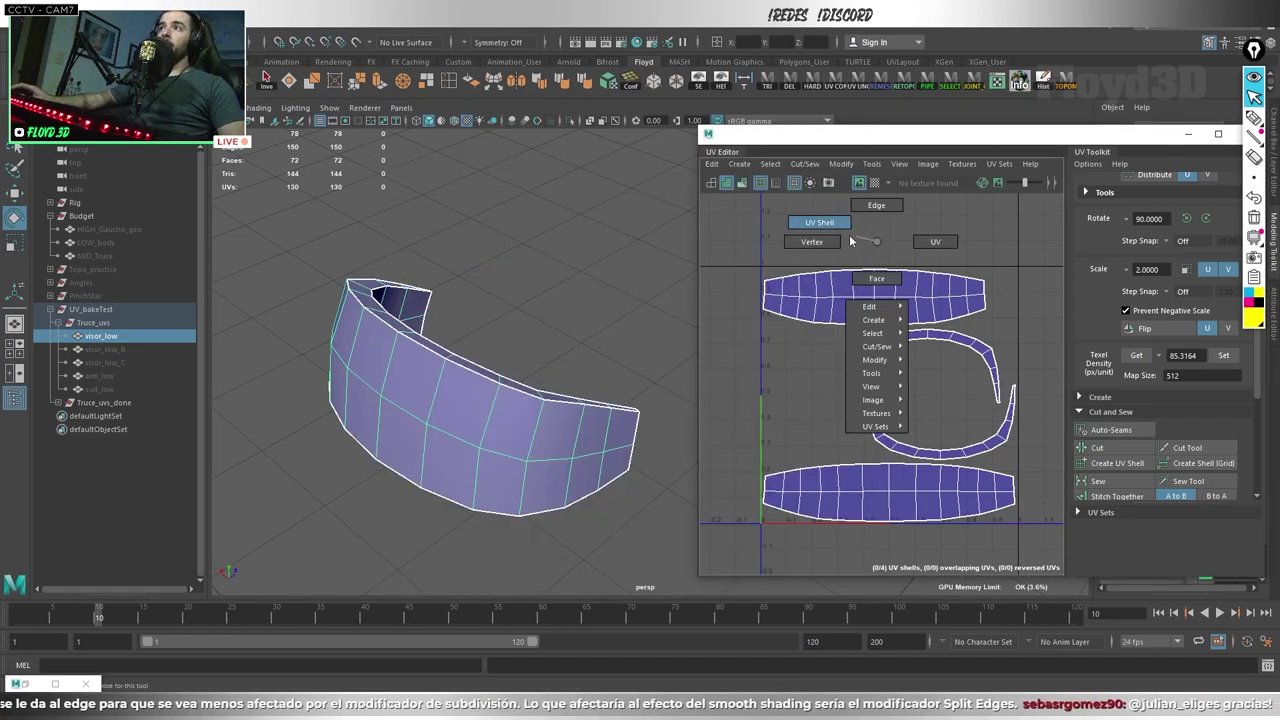
left_click(846, 272)
left_click(836, 258)
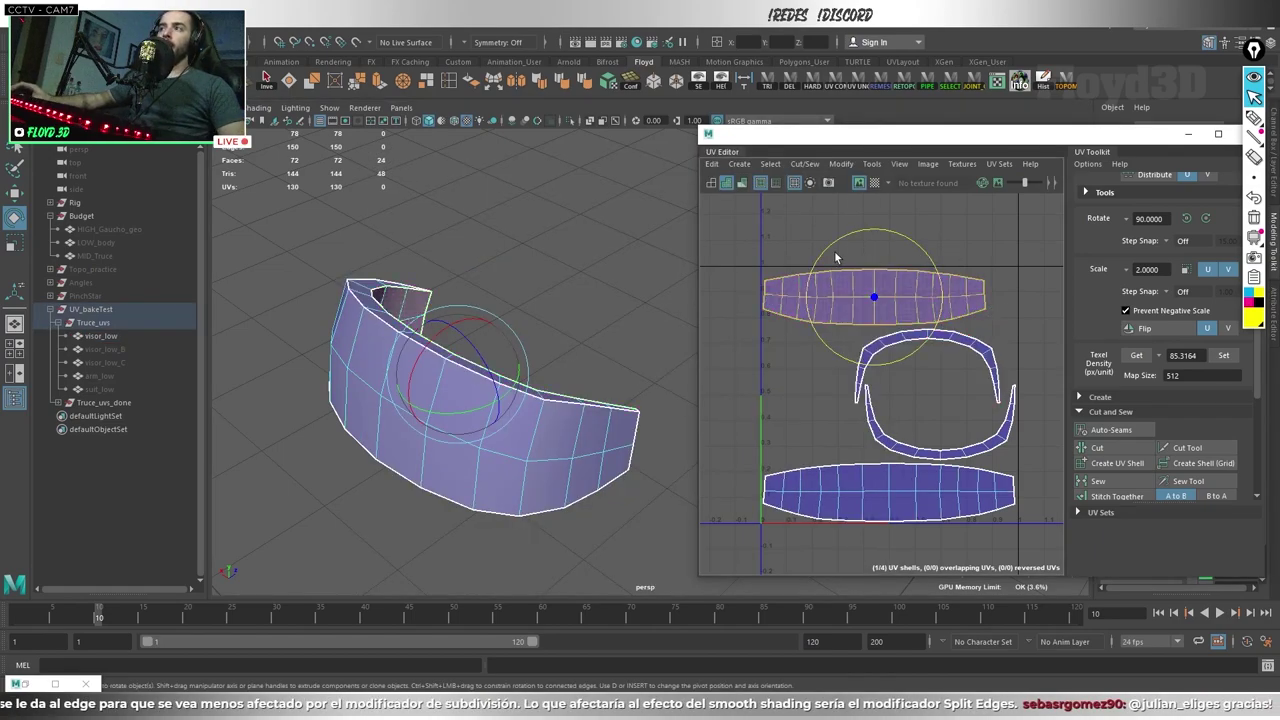
left_click(746, 338)
mouse_move(758, 266)
left_mouse_down()
mouse_move(1028, 530)
mouse_move(763, 270)
left_mouse_up()
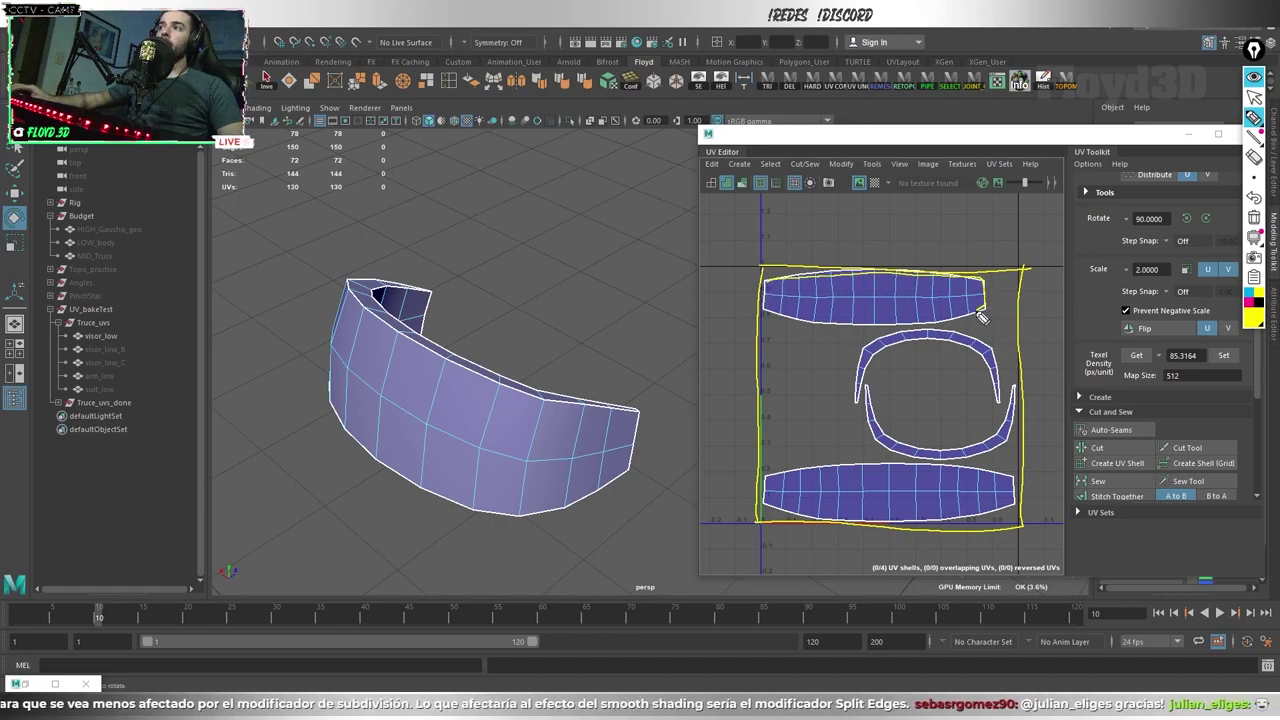
Step: Draw yellow annotation marks under and around the top UV shell and nearby areas
left_click_drag(982, 316, 764, 296)
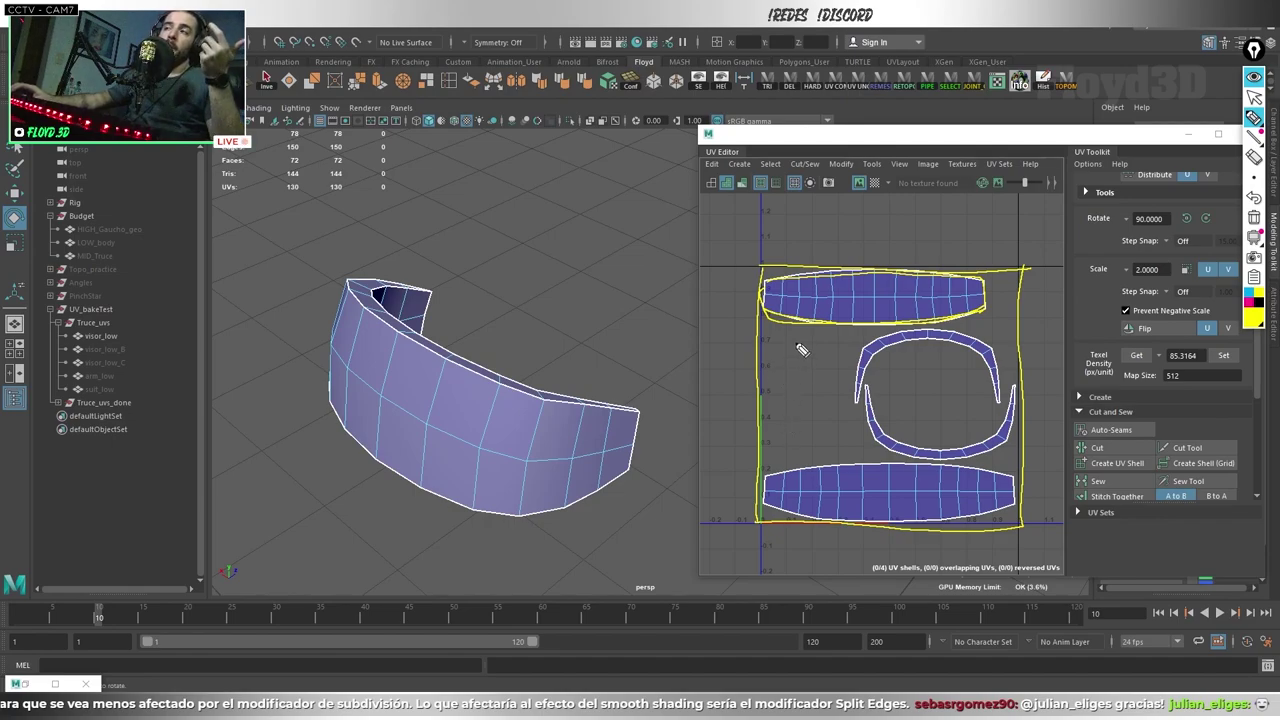
left_click_drag(836, 280, 852, 282)
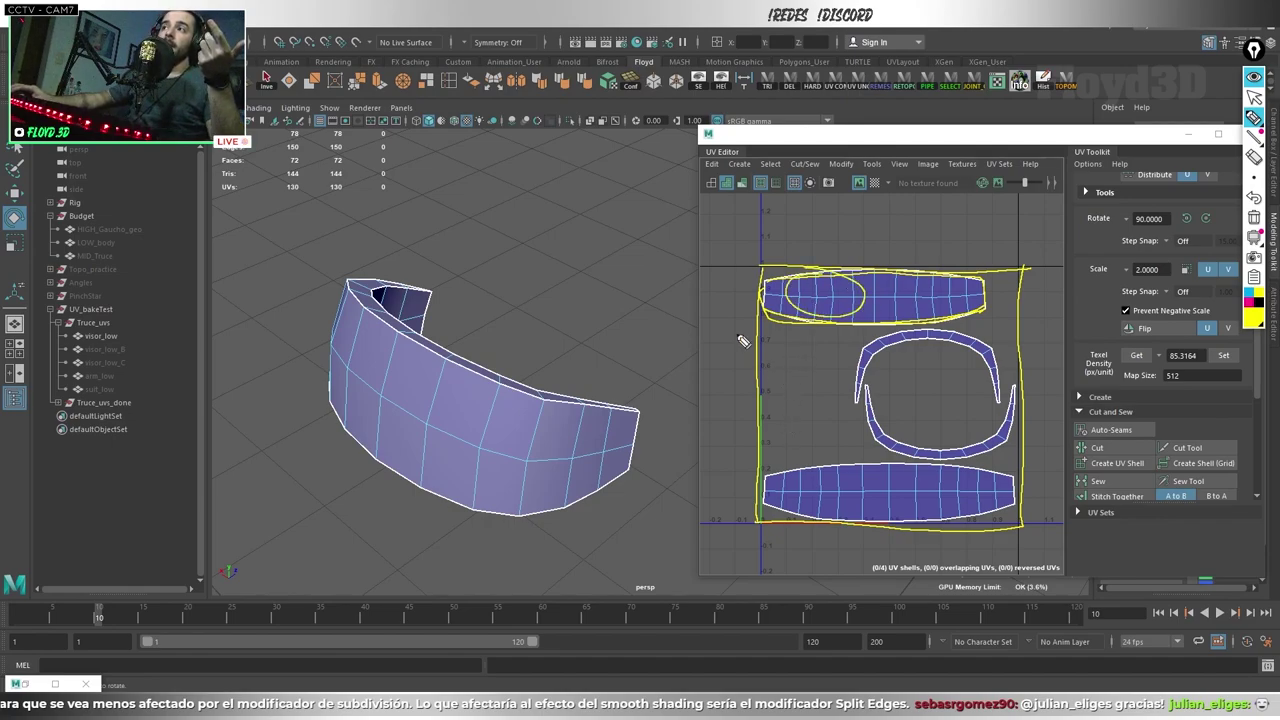
left_click_drag(810, 340, 818, 346)
left_click_drag(908, 316, 895, 300)
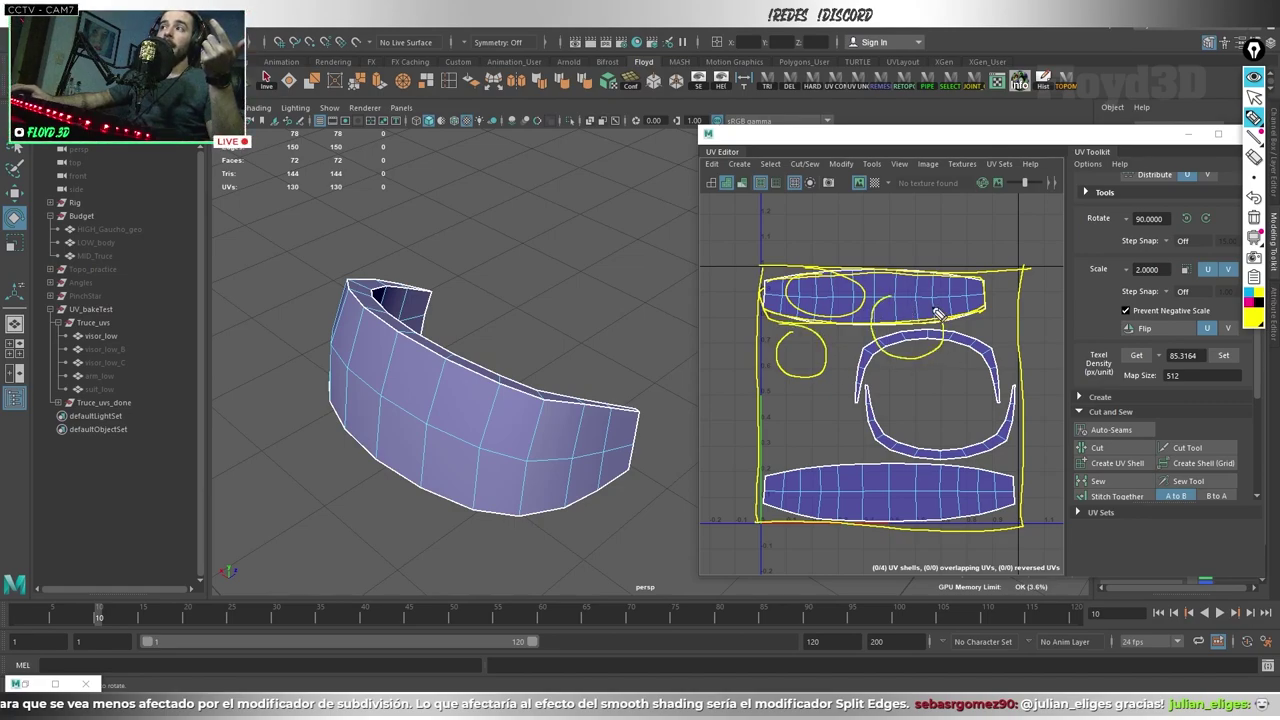
Step: Erase the yellow strokes and circle the middle shell's top arc in magenta
left_click(1254, 198)
left_click(1254, 198)
left_click(1254, 198)
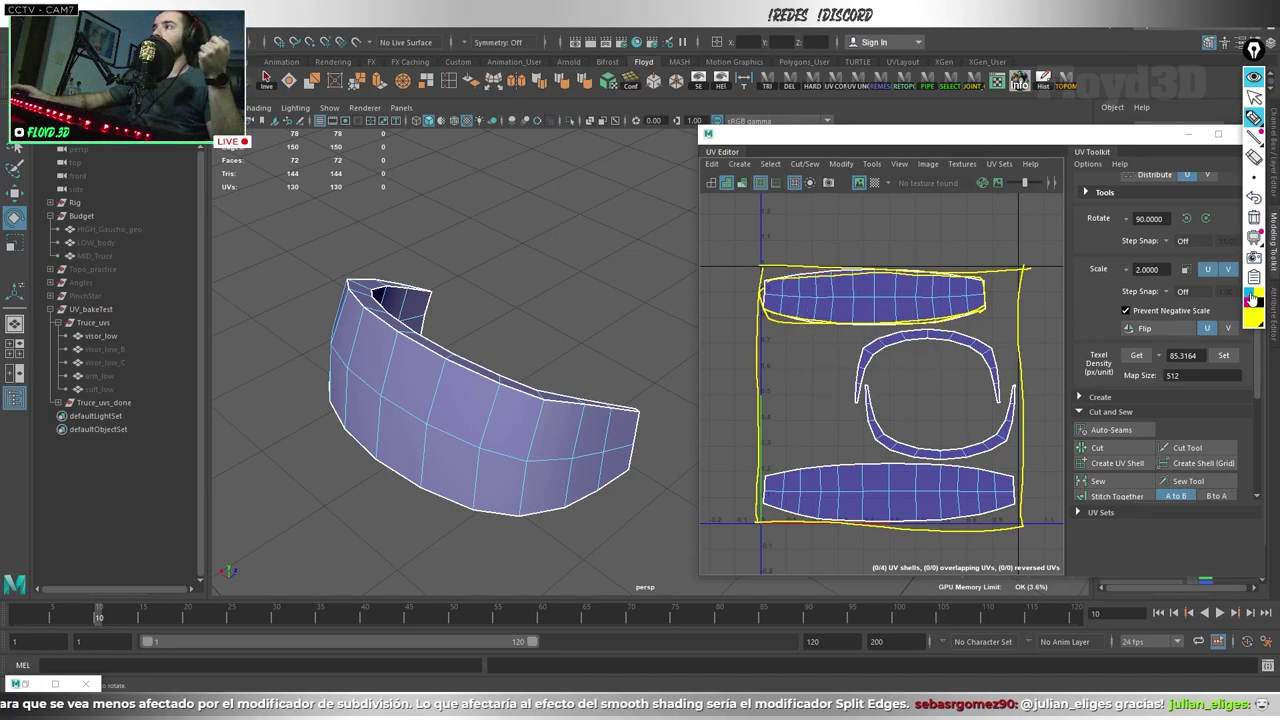
mouse_move(868, 350)
left_mouse_down()
mouse_move(935, 334)
mouse_move(995, 346)
left_mouse_up()
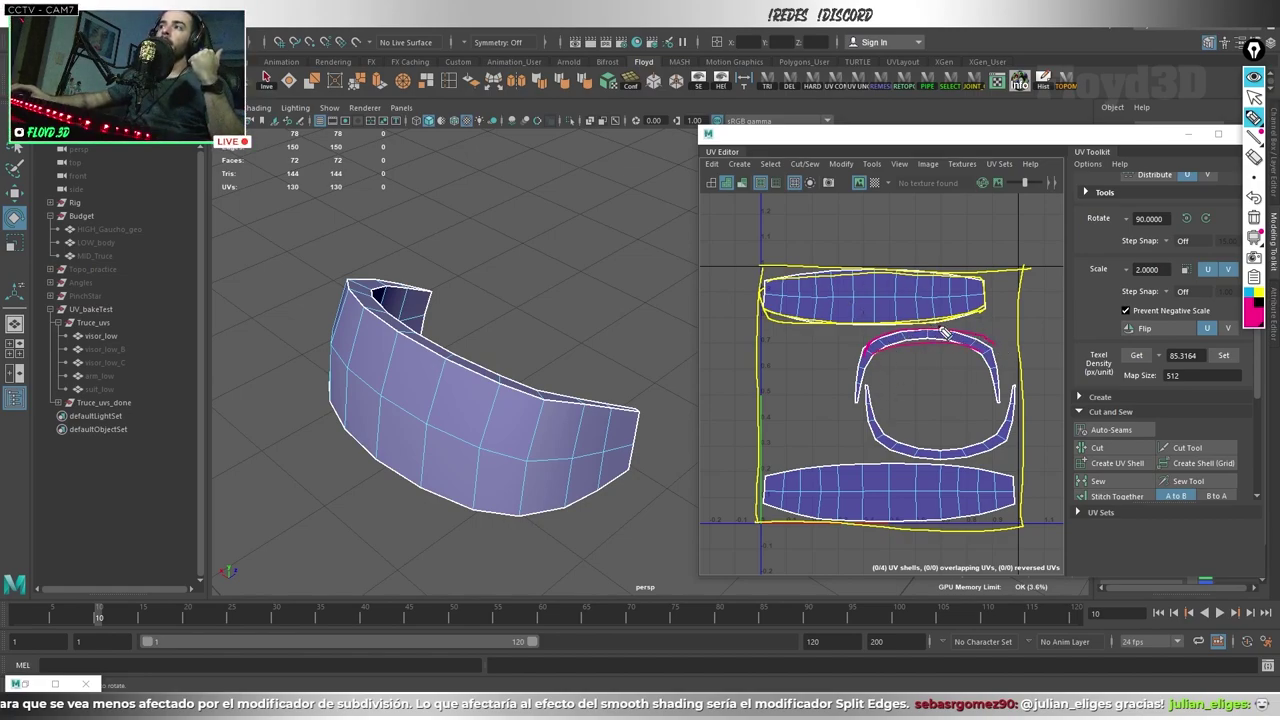
mouse_move(935, 318)
left_mouse_down()
mouse_move(902, 336)
mouse_move(936, 350)
mouse_move(944, 318)
left_mouse_up()
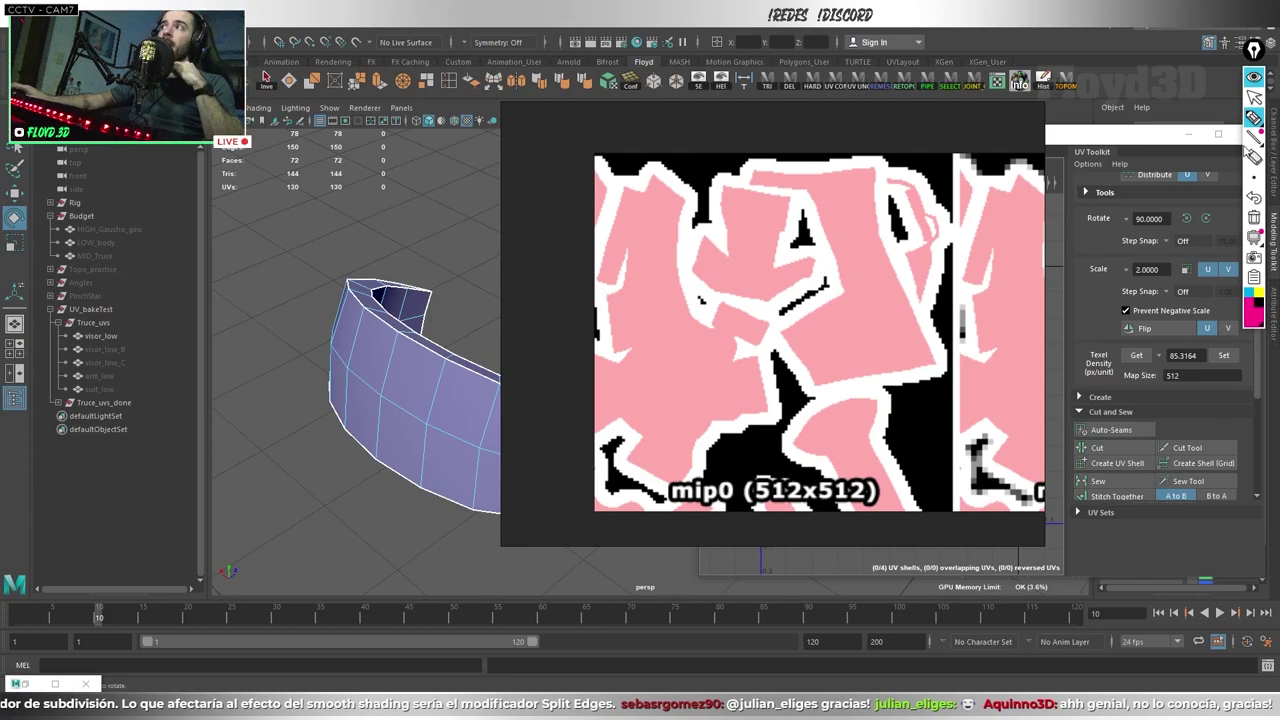
left_click(1258, 292)
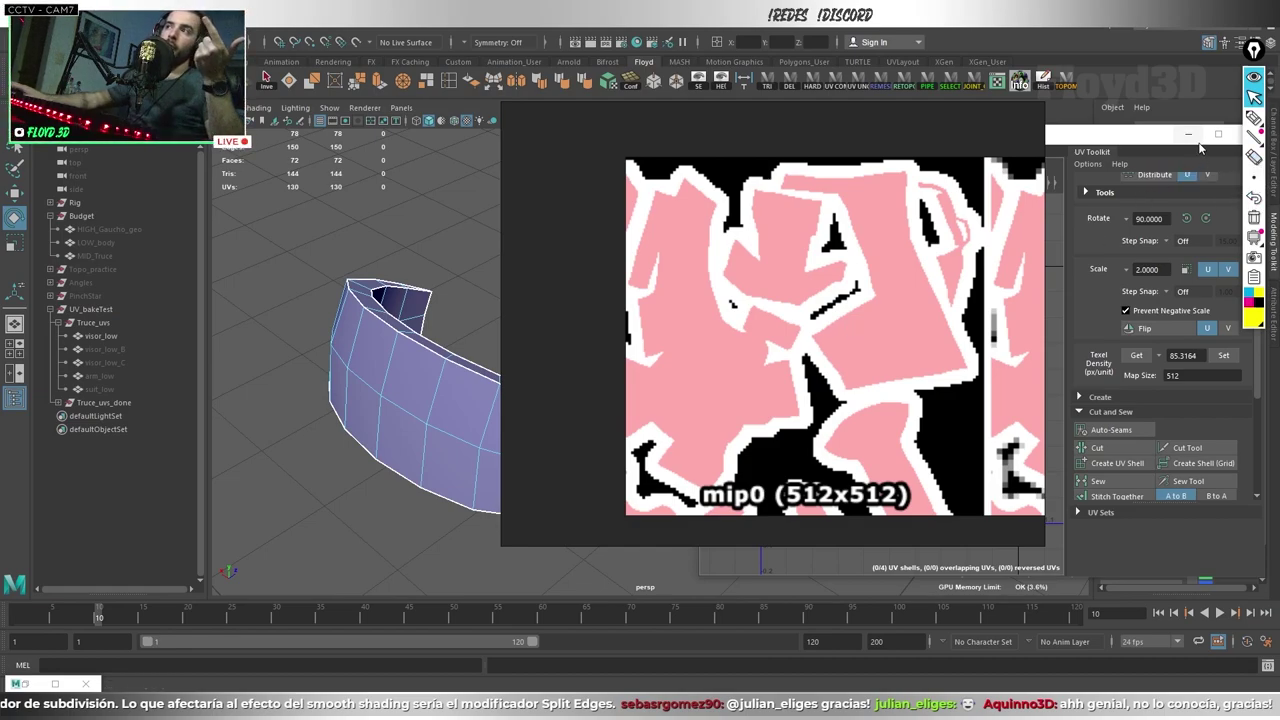
left_click(1253, 118)
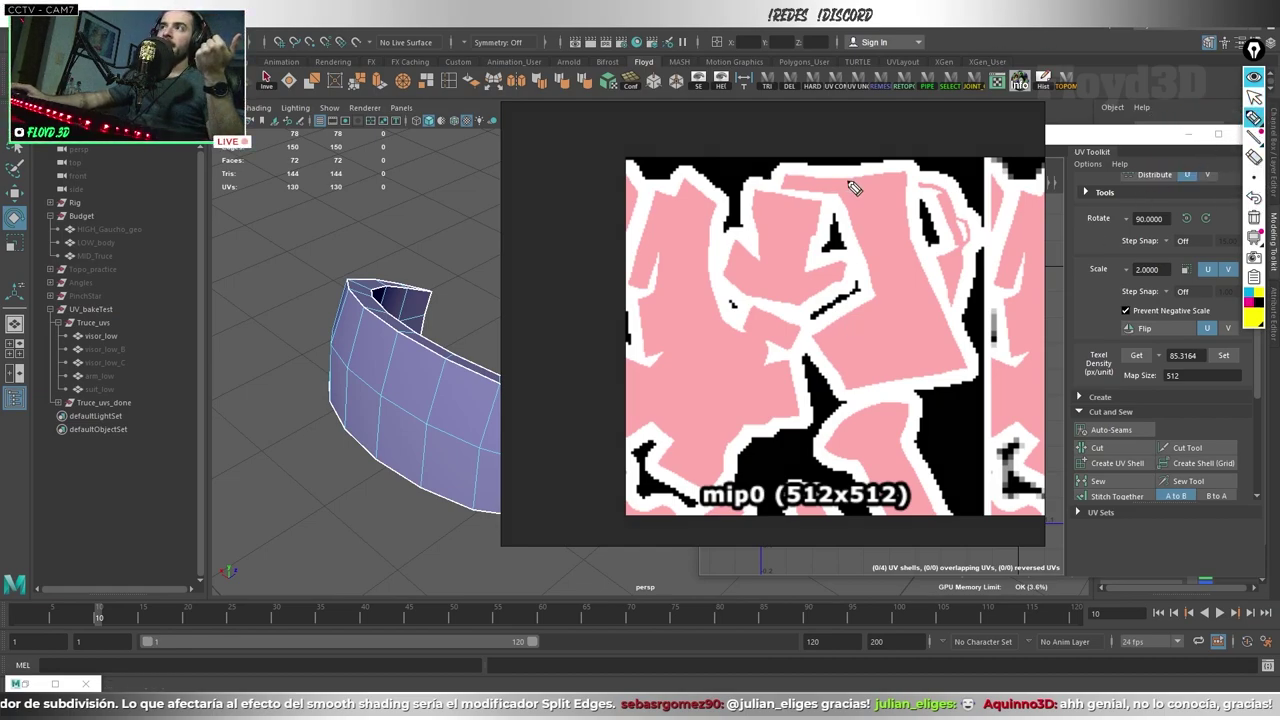
left_click_drag(845, 168, 843, 179)
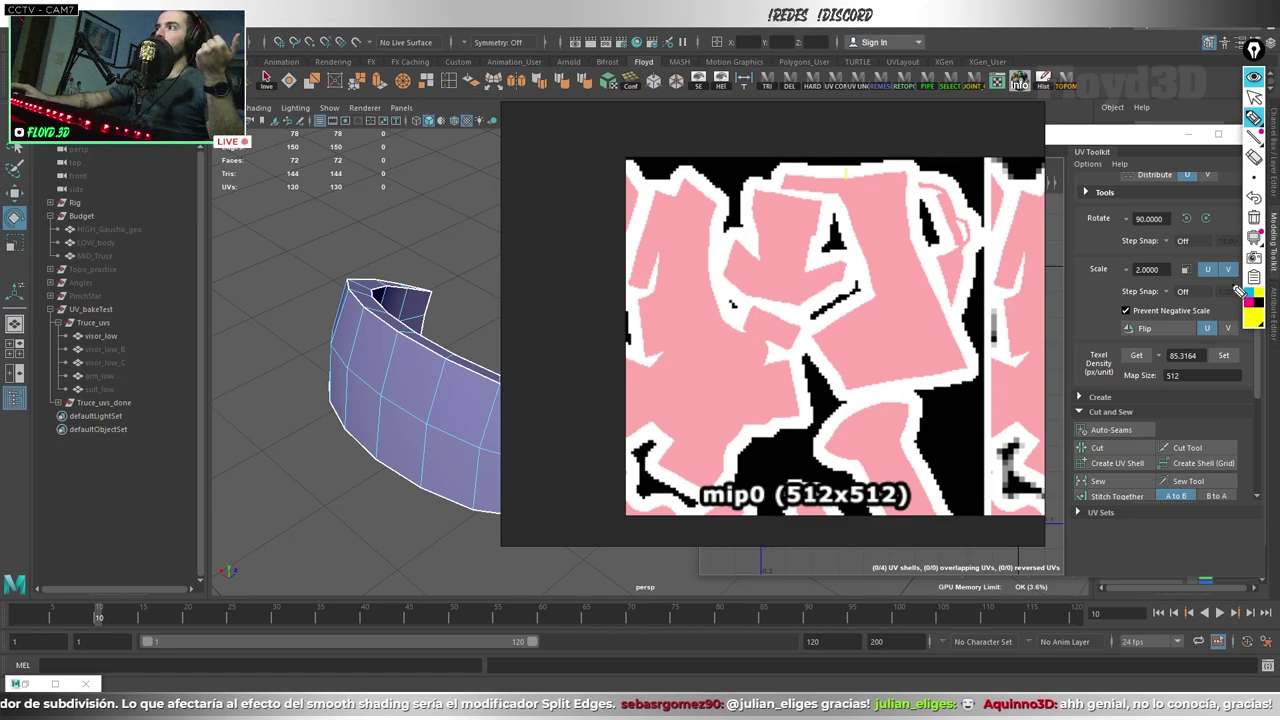
left_click(1256, 312)
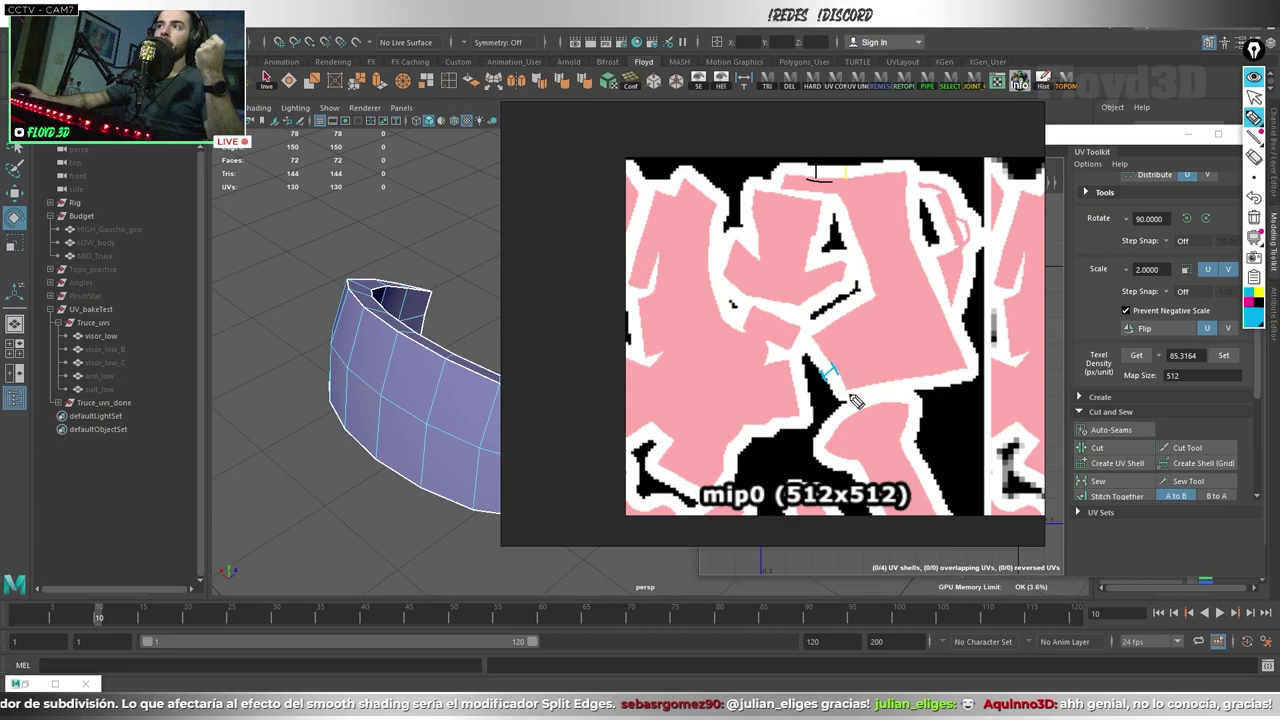
left_click_drag(878, 327, 872, 328)
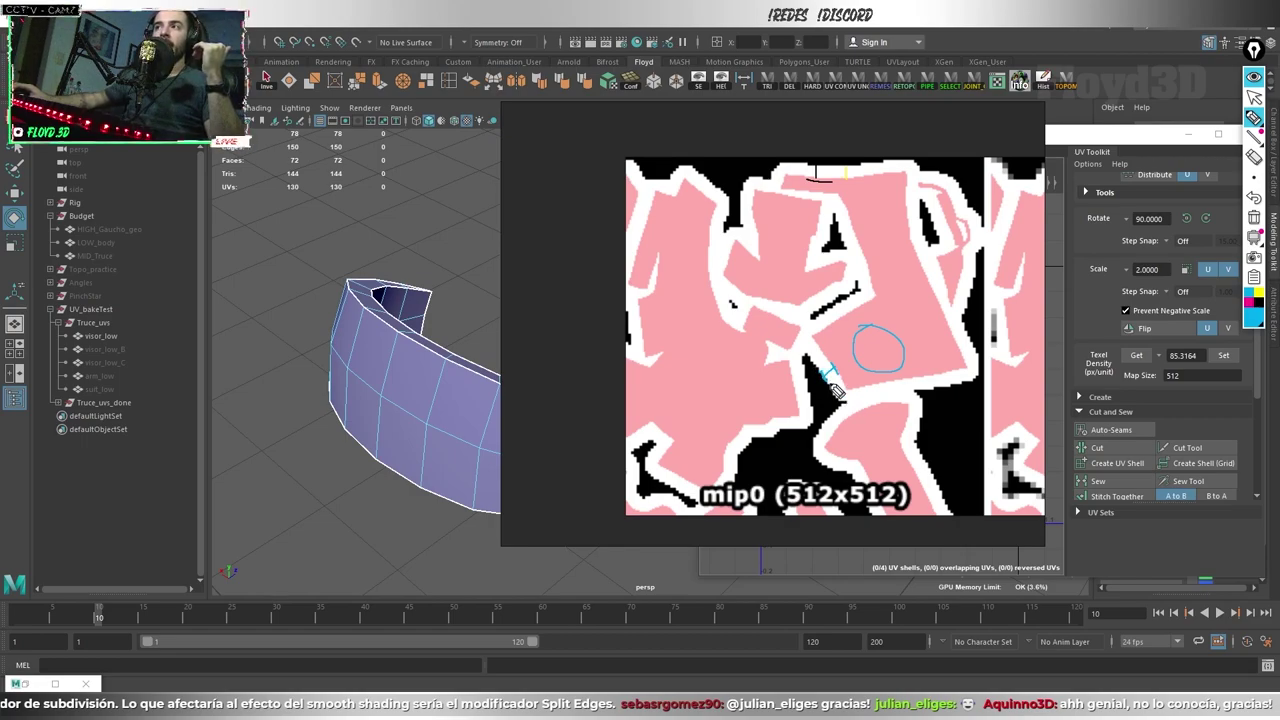
left_click_drag(815, 341, 802, 373)
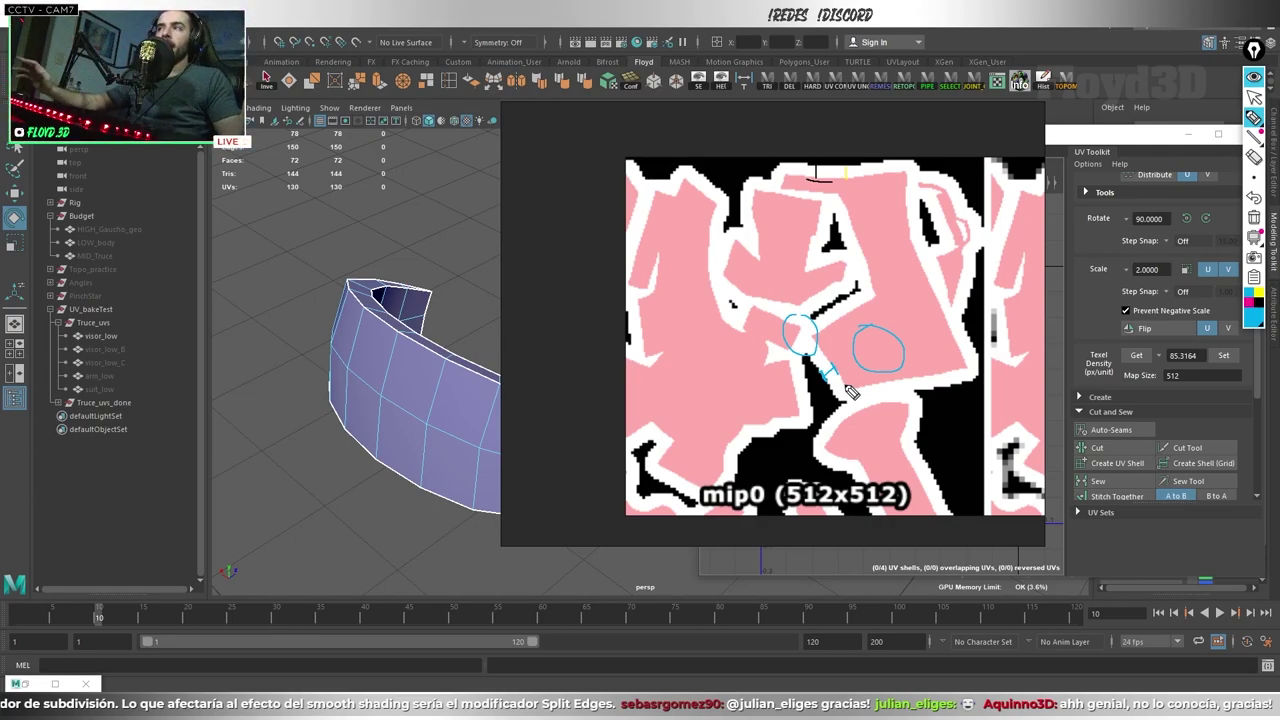
left_click(1253, 220)
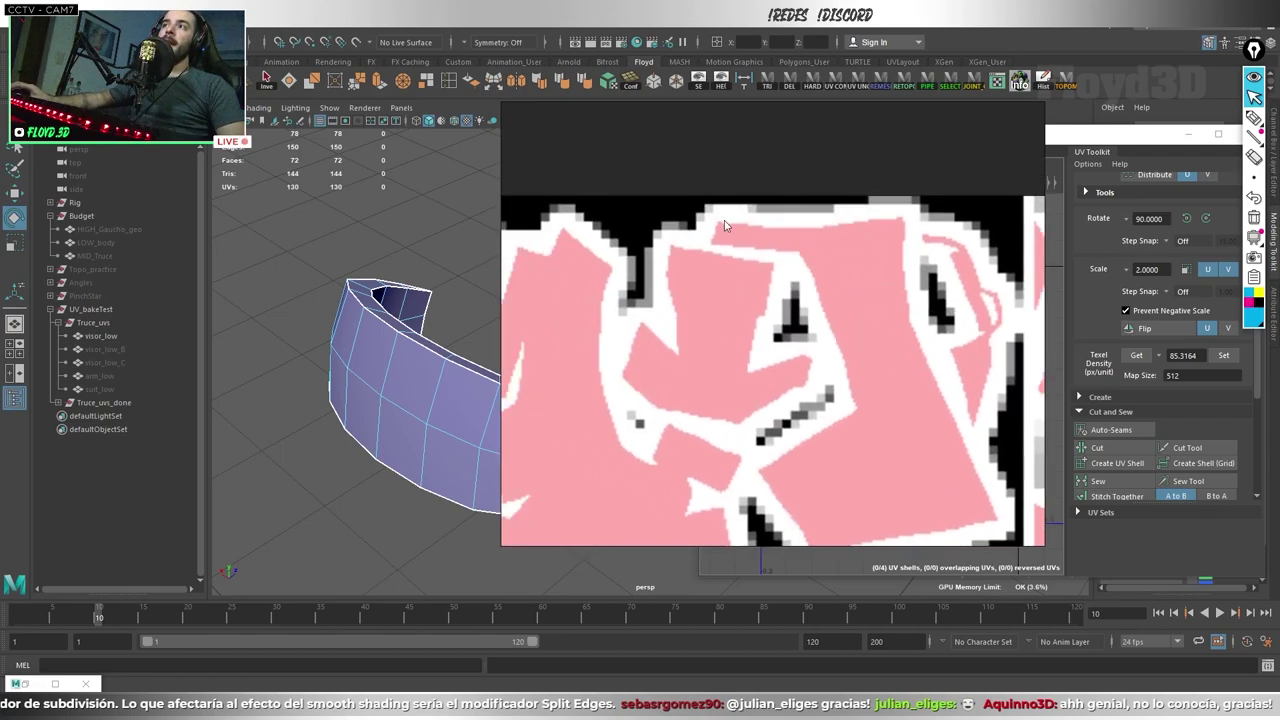
Step: Trace cyan annotation strokes along the texture shape edges, then clear them and return to the UV Editor
left_click(1253, 117)
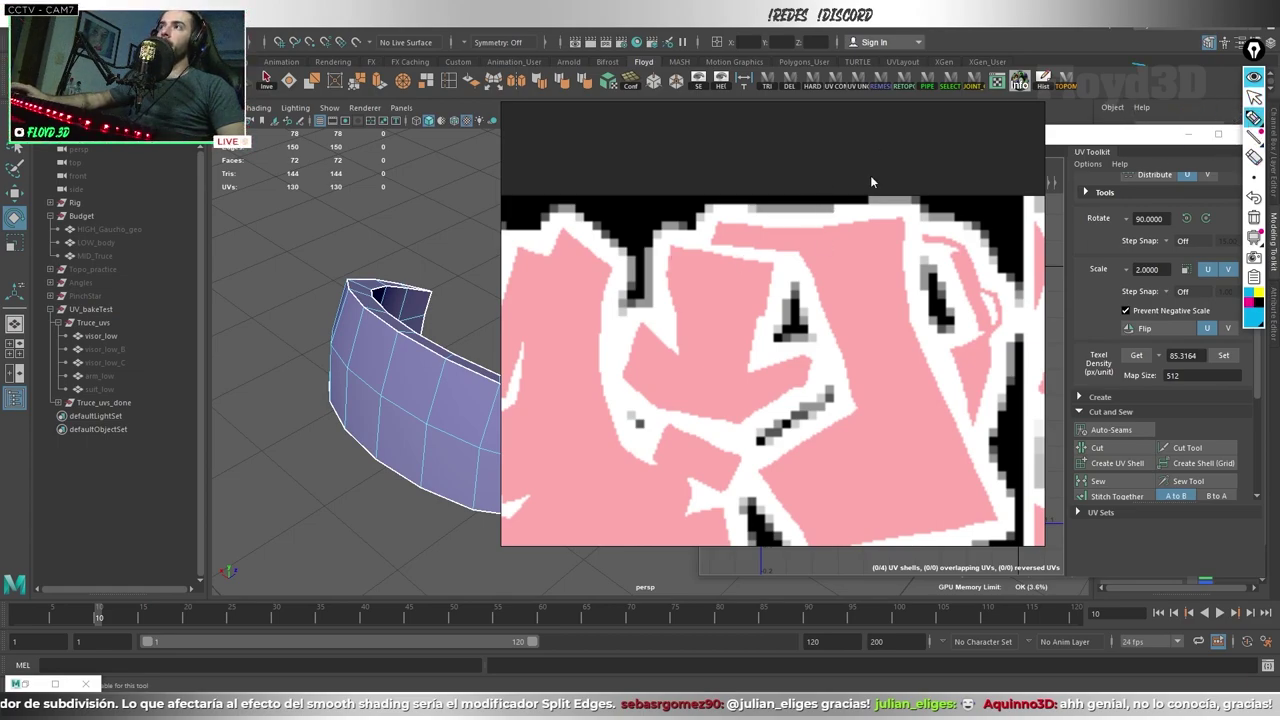
left_click_drag(668, 274, 764, 224)
mouse_move(672, 246)
left_mouse_down()
mouse_move(770, 272)
mouse_move(762, 352)
mouse_move(808, 372)
mouse_move(792, 416)
left_mouse_up()
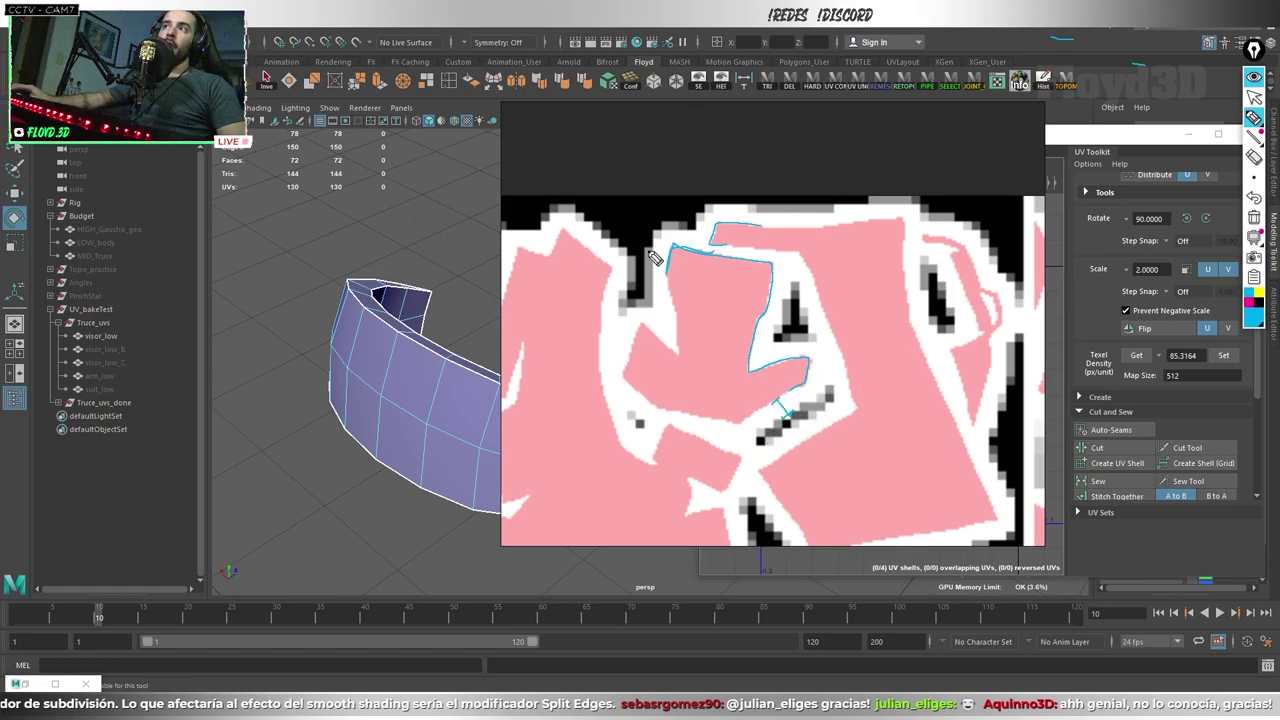
mouse_move(660, 254)
left_mouse_down()
mouse_move(676, 234)
mouse_move(637, 252)
mouse_move(560, 208)
mouse_move(522, 235)
left_mouse_up()
left_click(1253, 97)
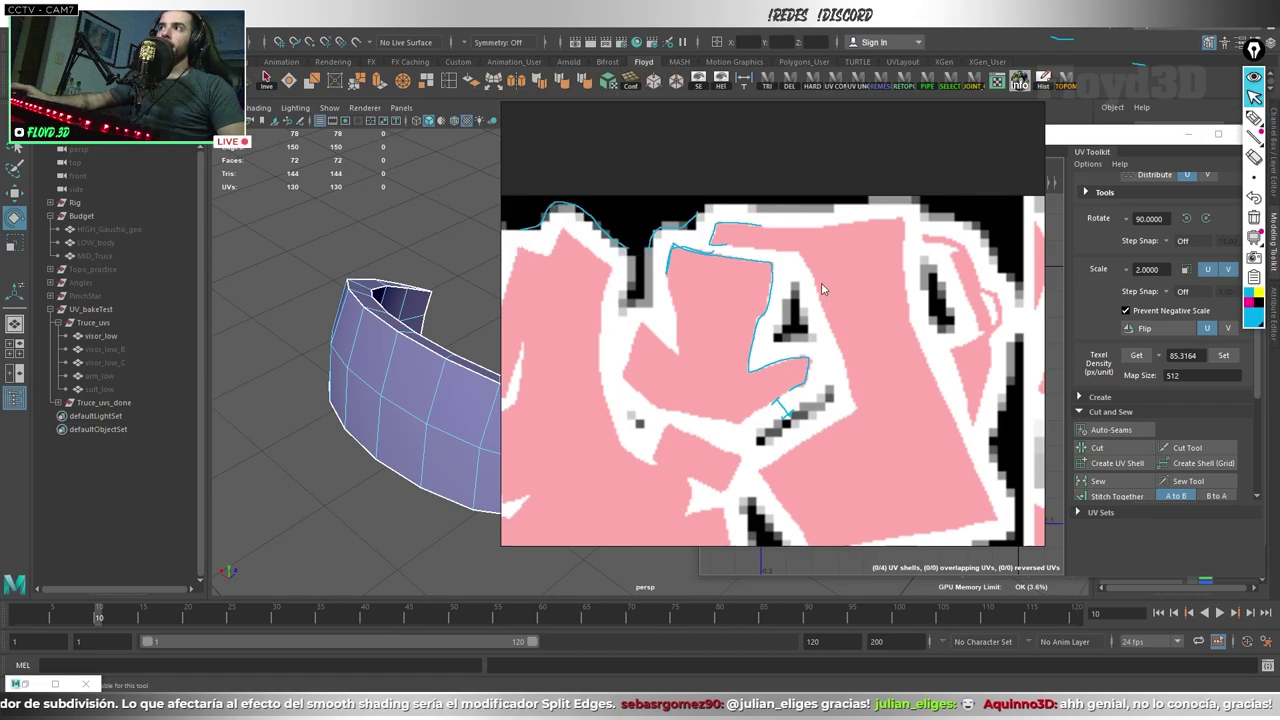
left_click(825, 290)
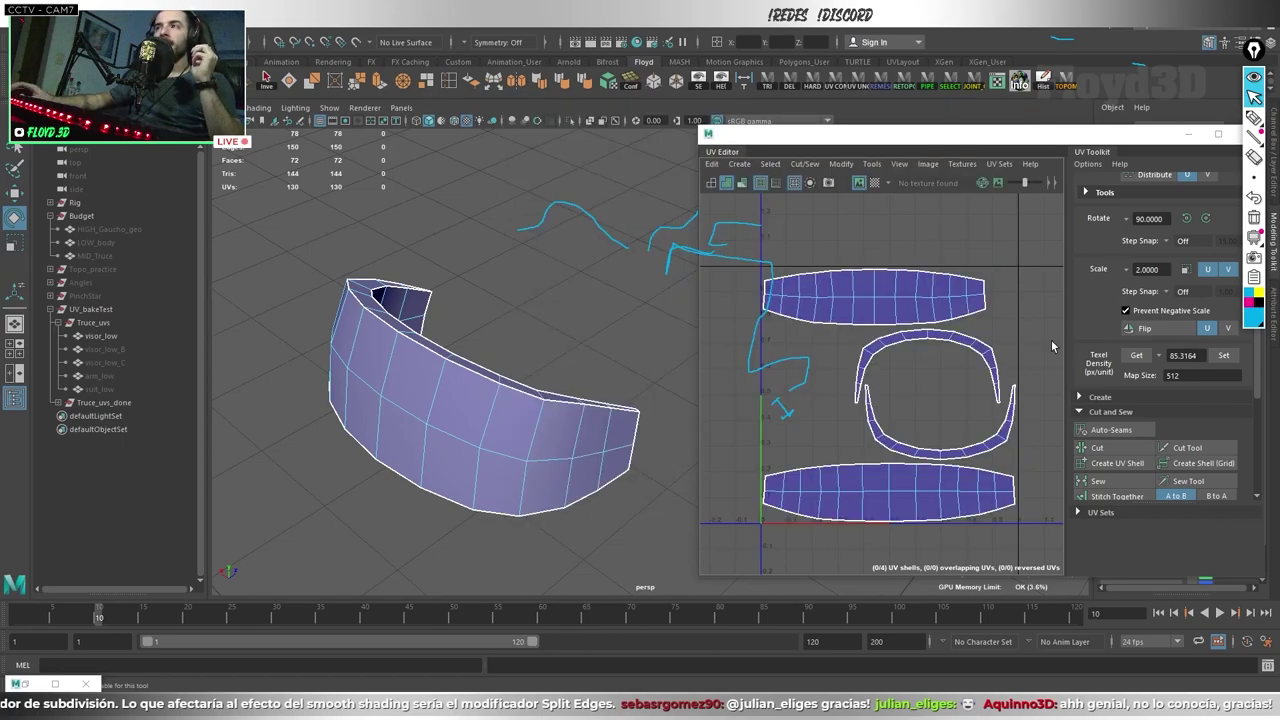
Step: Select the top and upper arc shells, nudge the arc shell down, then undo the move
left_click(915, 273)
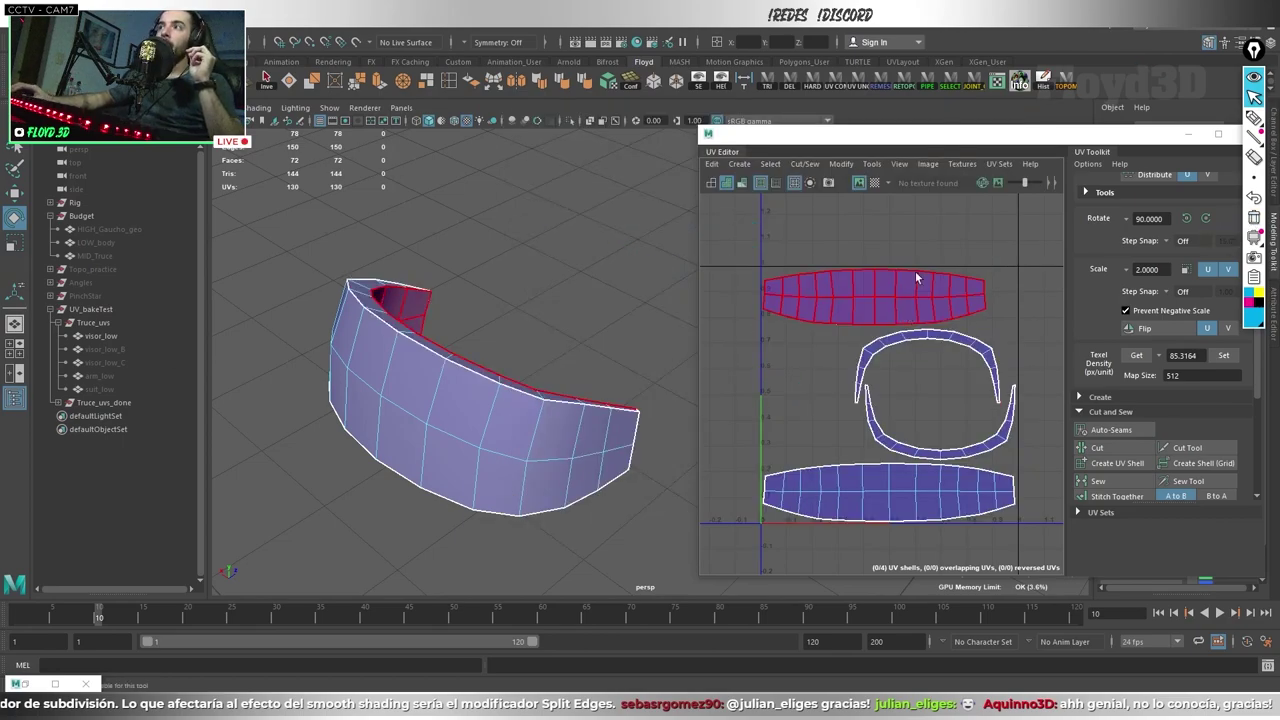
left_click(932, 337)
scroll(932, 337, "up", 2)
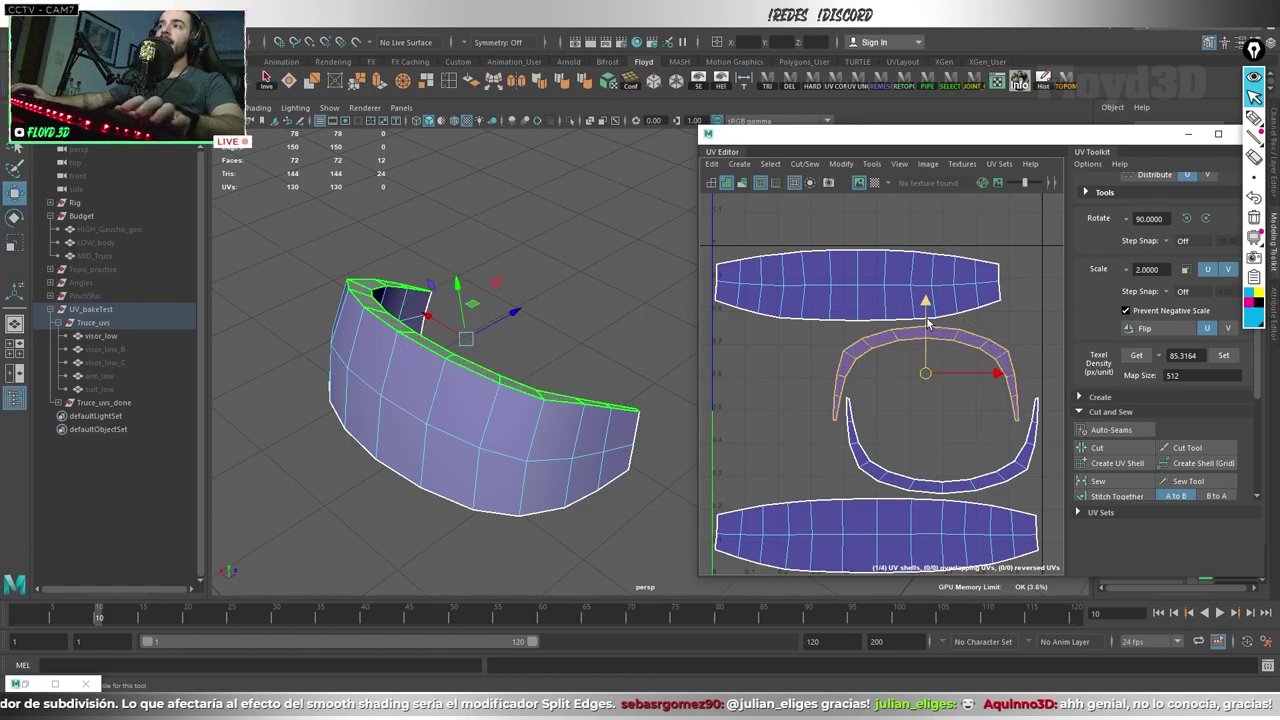
left_click_drag(926, 312, 926, 320)
key("ctrl+z")
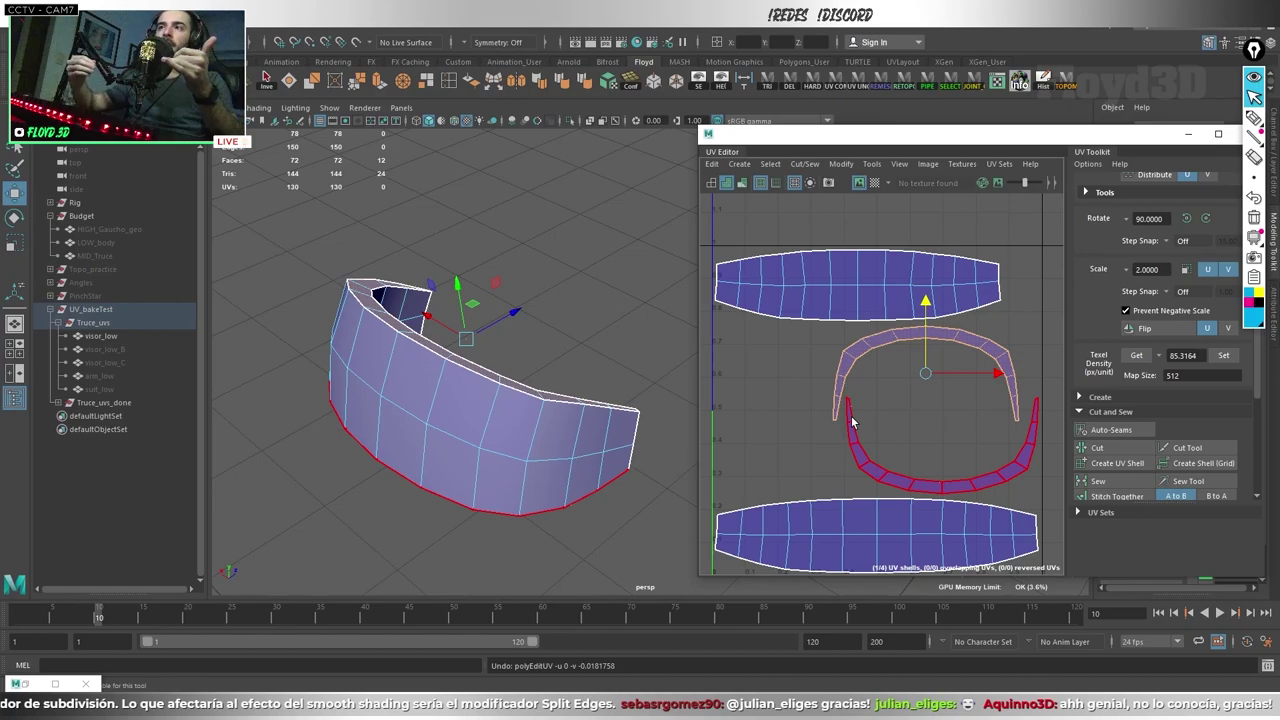
Step: Select and deselect the top UV shell, then switch to the UV Mapping workshop image in Photoshop
left_click(847, 197)
left_click(851, 289)
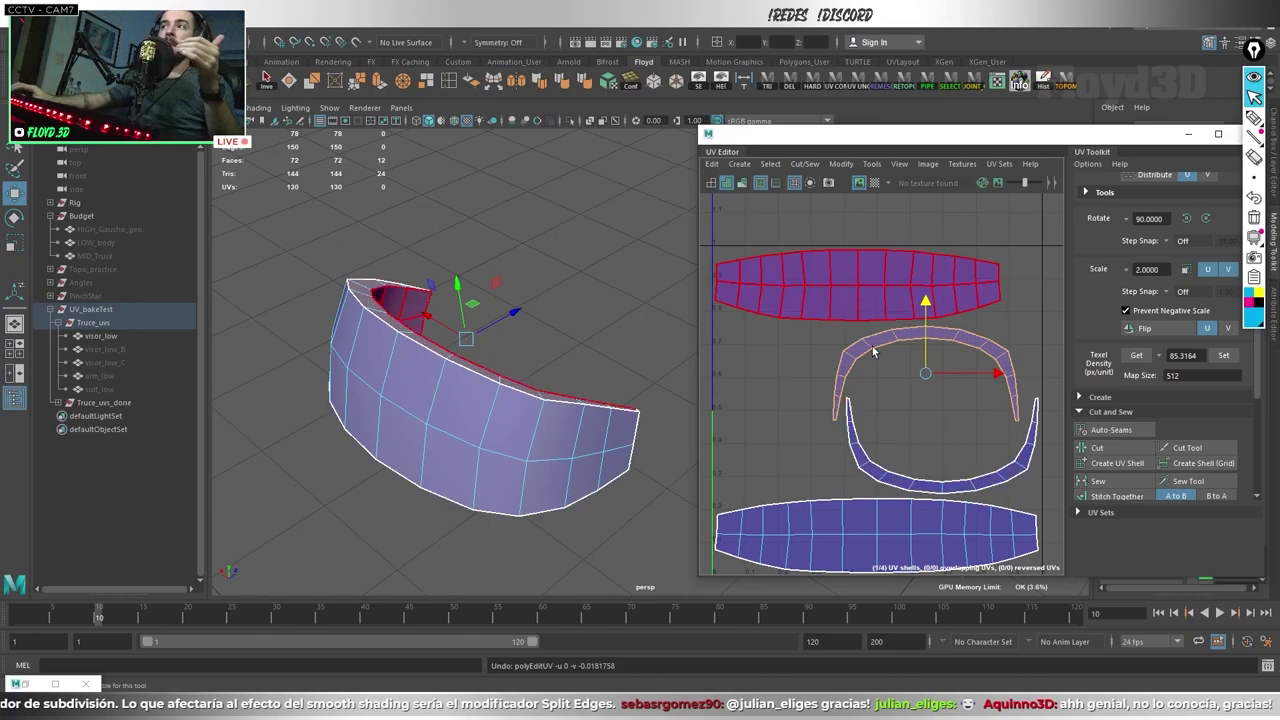
left_click(849, 300)
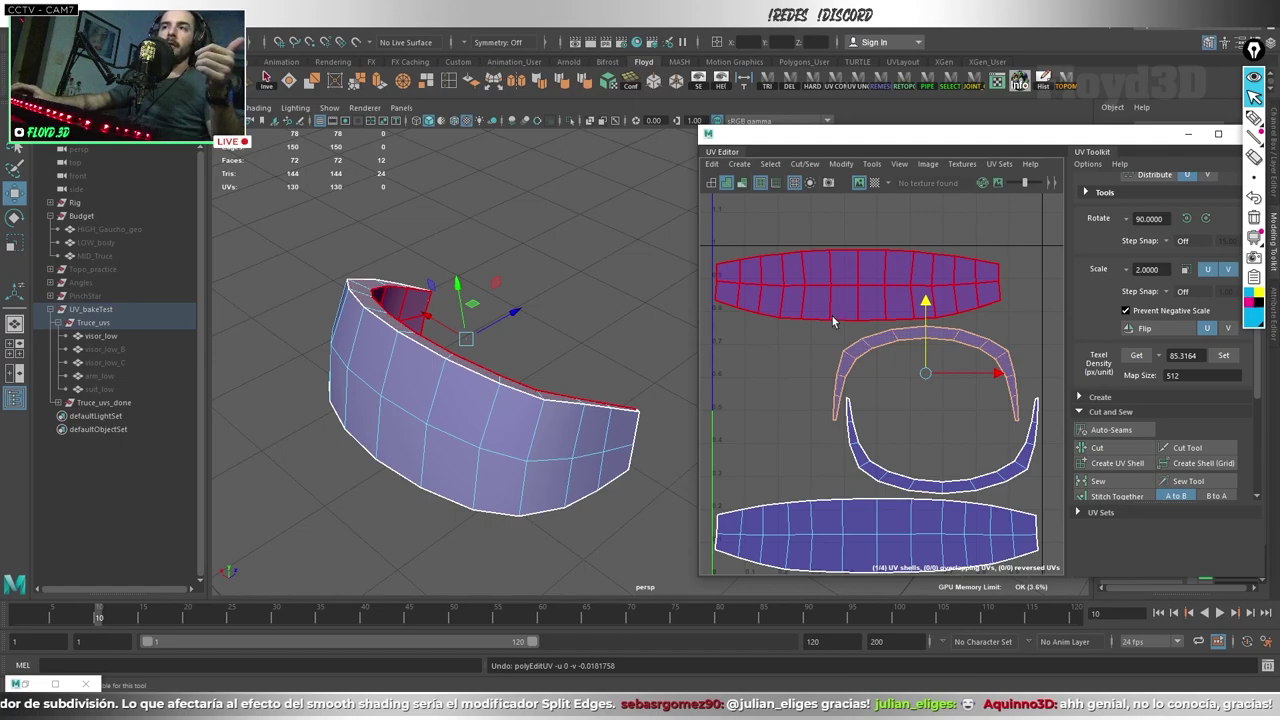
left_click(921, 436)
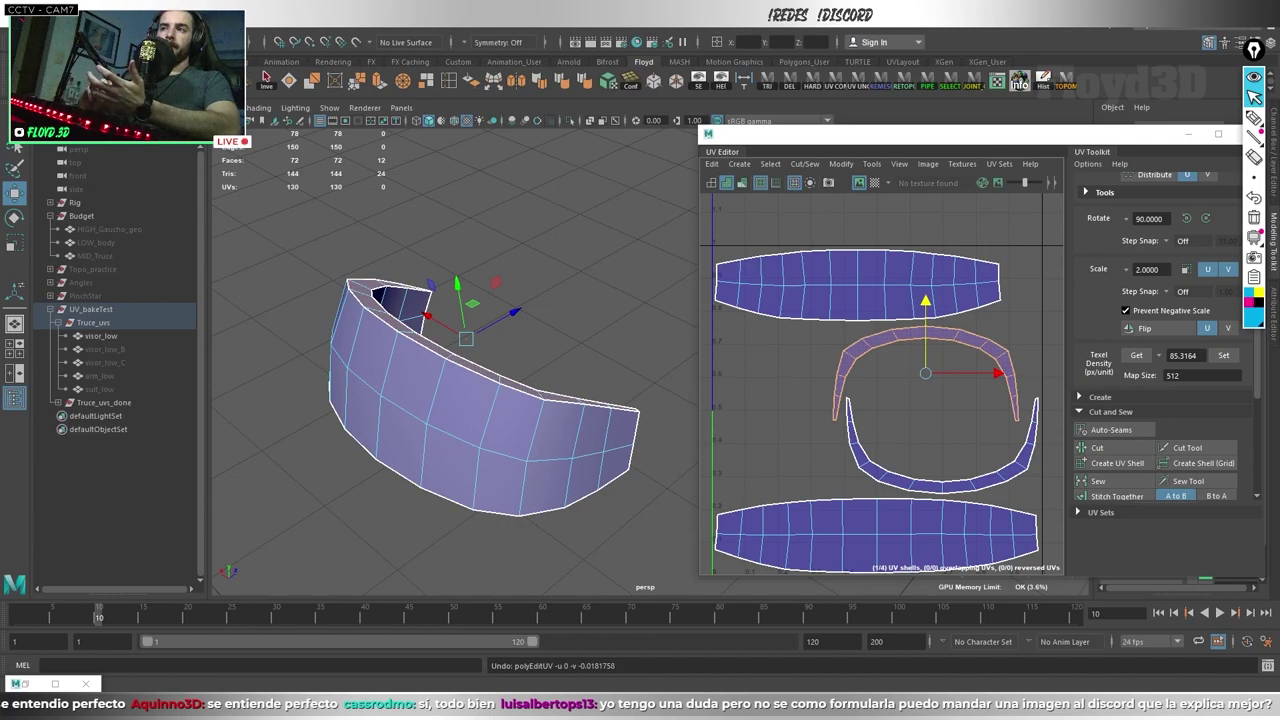
key("alt+Tab")
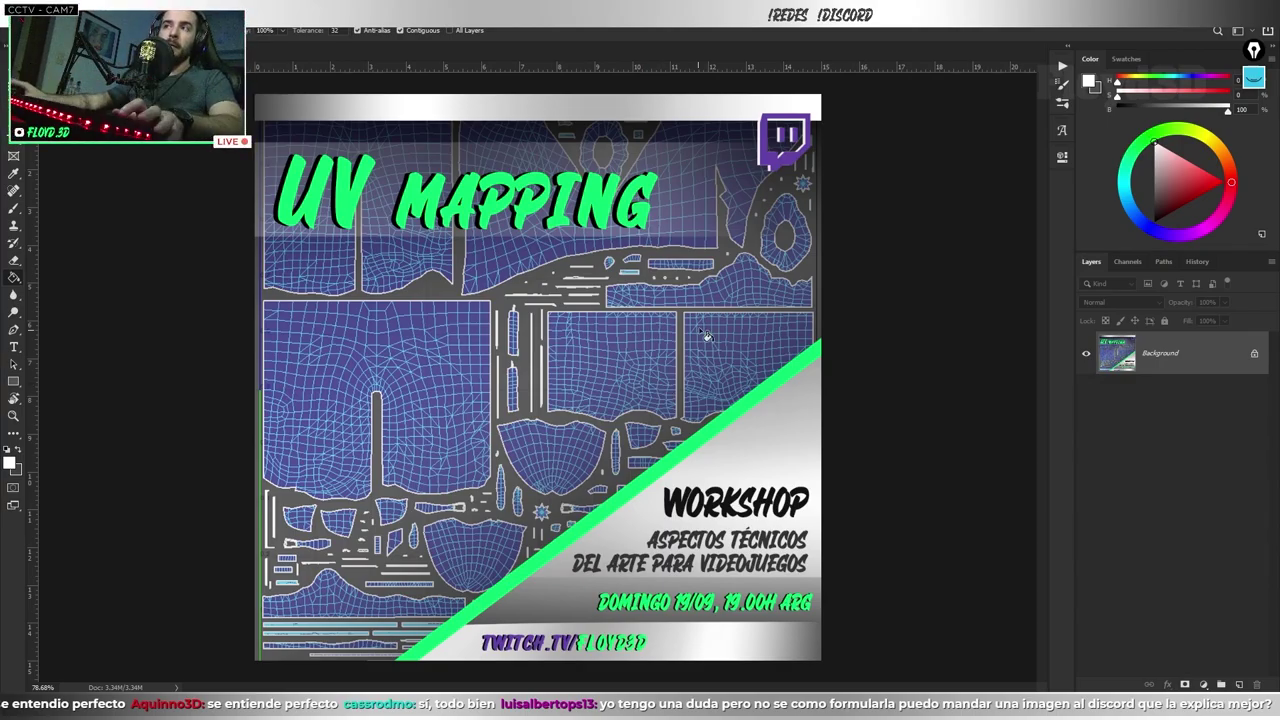
scroll(665, 392, "up", 5, "alt")
scroll(672, 363, "up", 5, "alt")
scroll(670, 362, "up", 2, "alt")
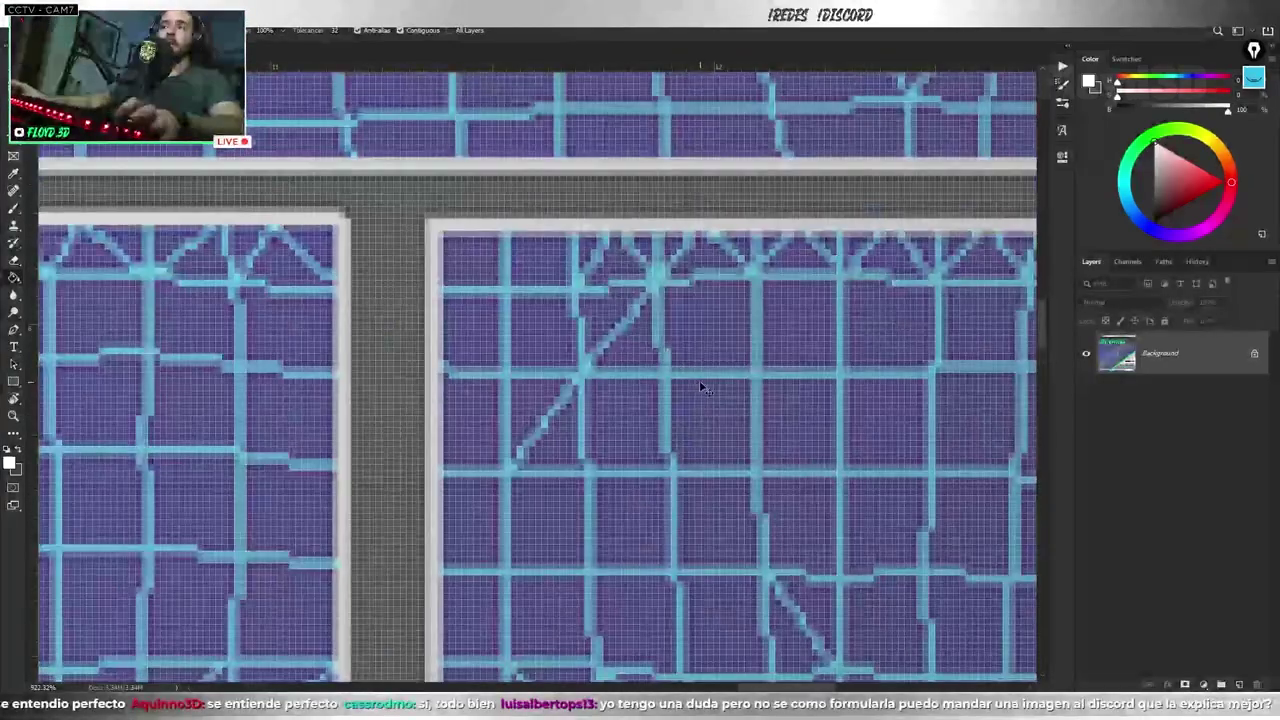
scroll(700, 386, "up", 3, "alt")
scroll(627, 369, "up", 5, "alt")
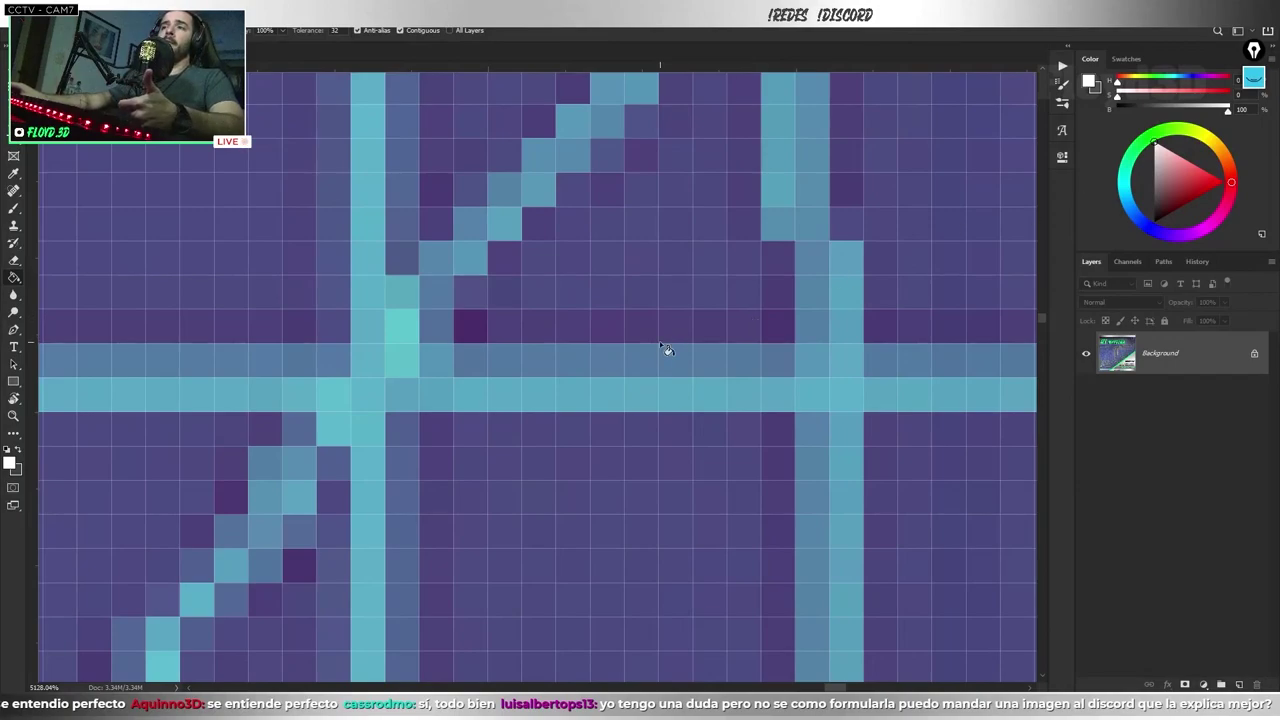
left_click(1253, 50)
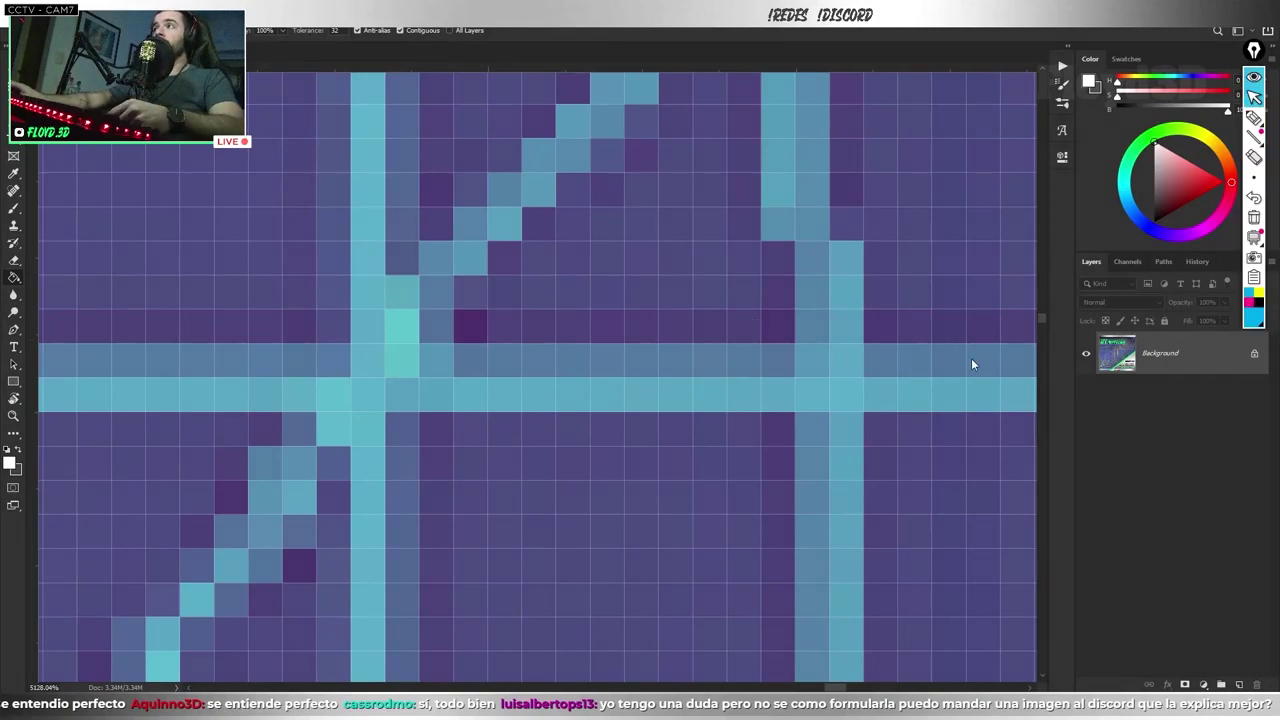
left_click(1255, 119)
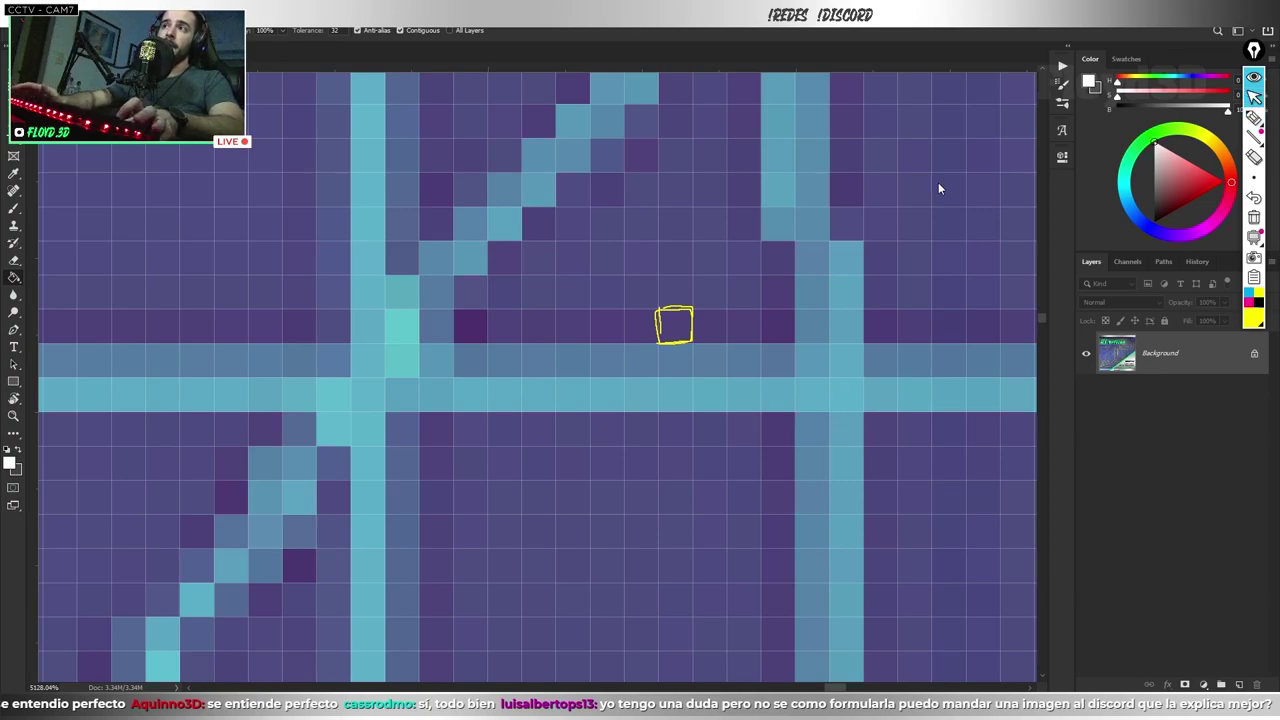
key("ctrl+0")
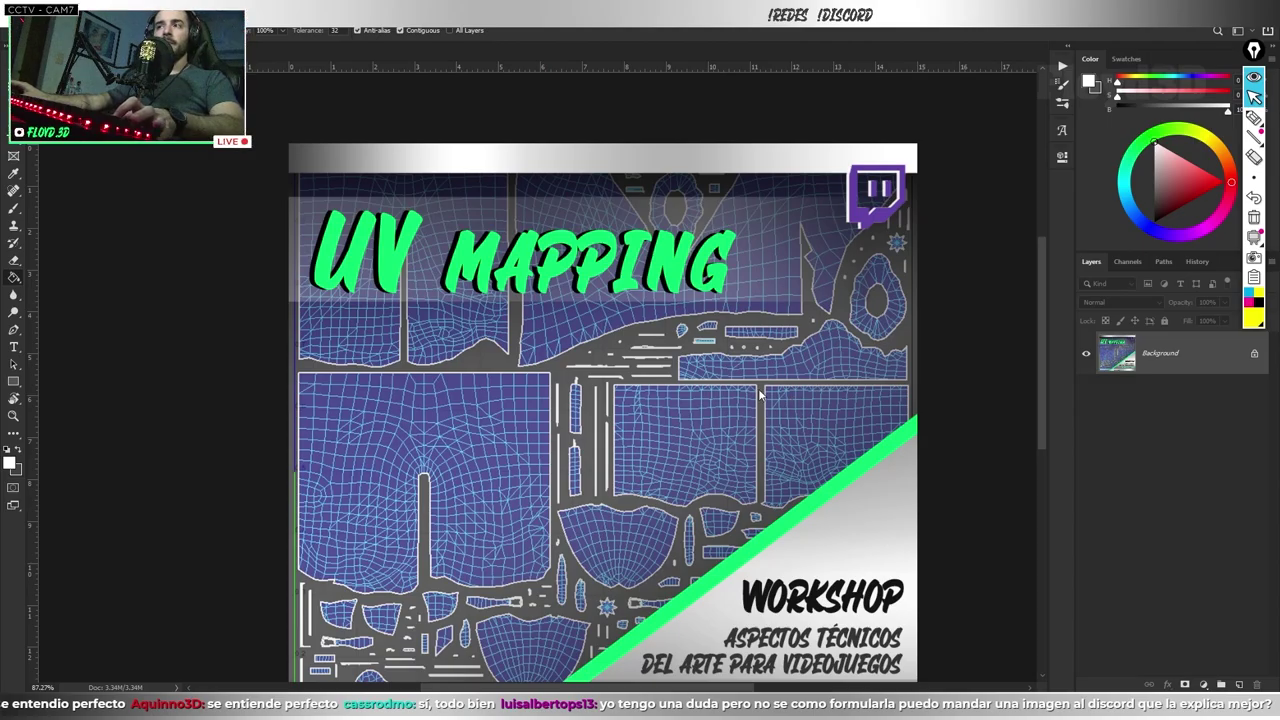
Step: Zoom out of the enlarged UV wireframe snapshot in Photoshop
scroll(757, 400, "up", 3, "alt")
scroll(754, 406, "up", 2, "alt")
scroll(752, 410, "up", 3, "alt")
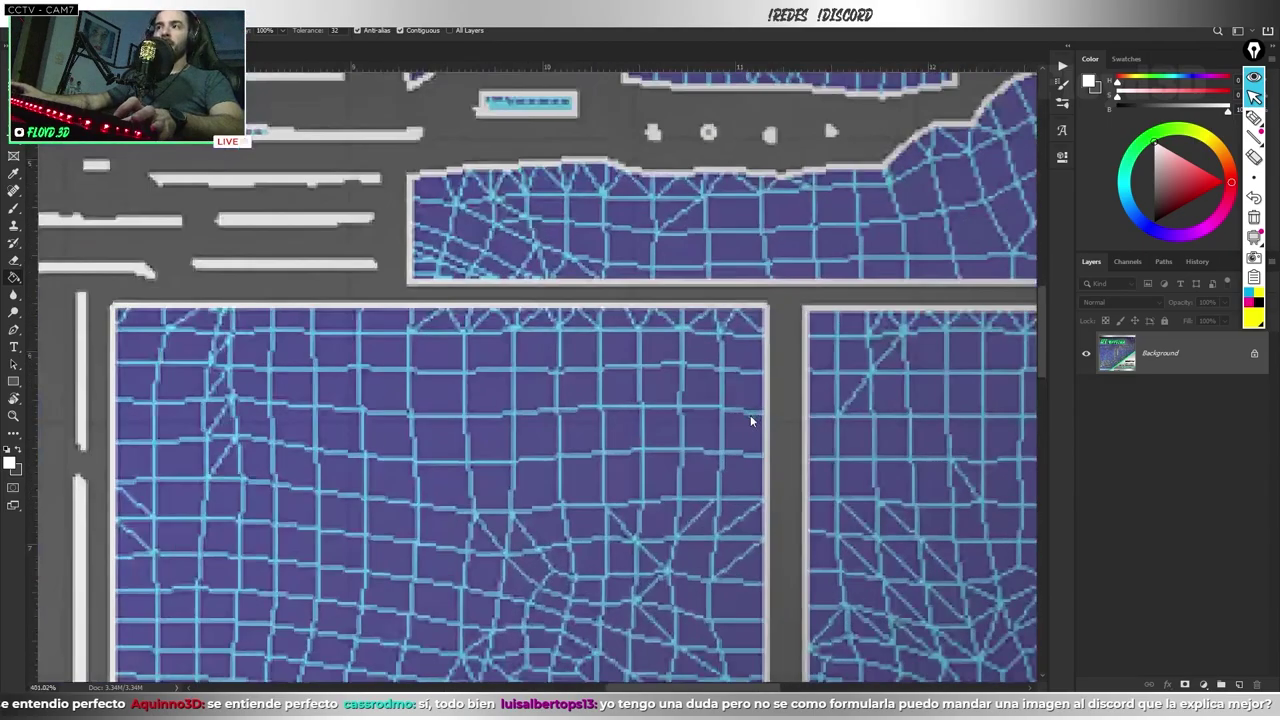
scroll(750, 415, "up", 3, "alt")
scroll(748, 418, "up", 2, "alt")
scroll(748, 418, "up", 1, "alt")
scroll(748, 418, "up", 2, "alt")
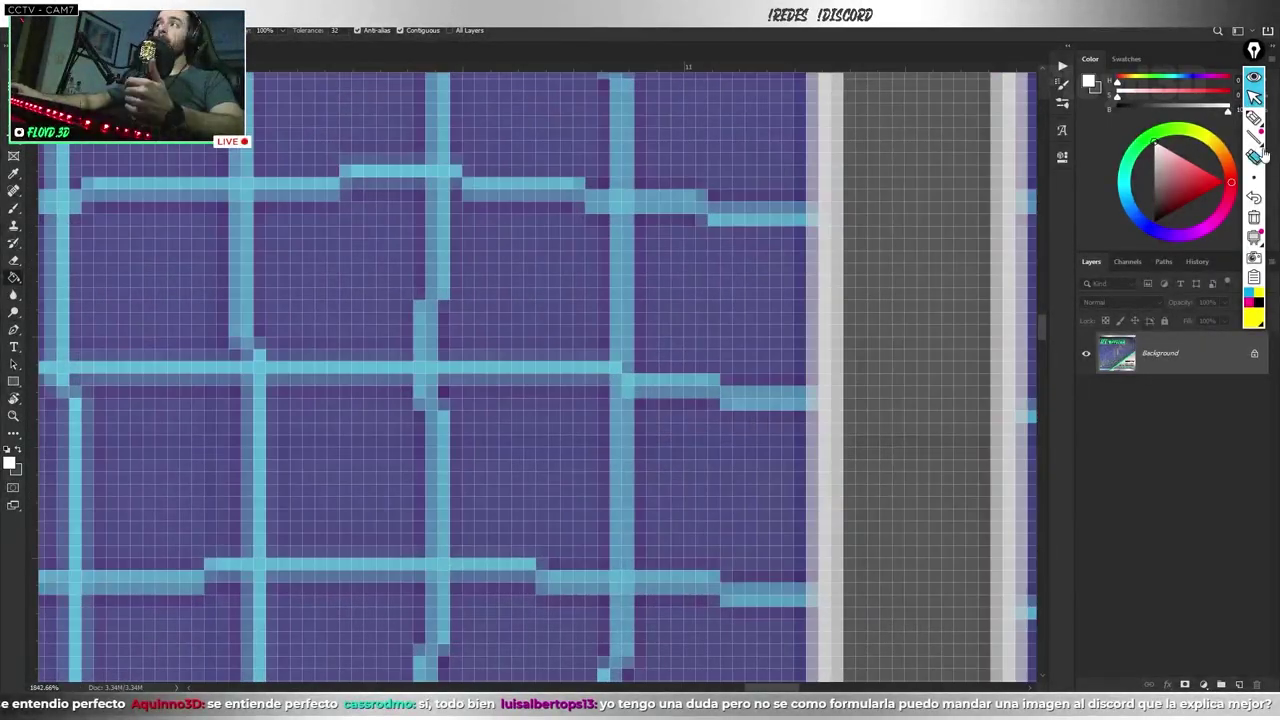
Step: Outline a single grid cell with the annotation pen, clear it, and switch back to Maya
left_click(1253, 117)
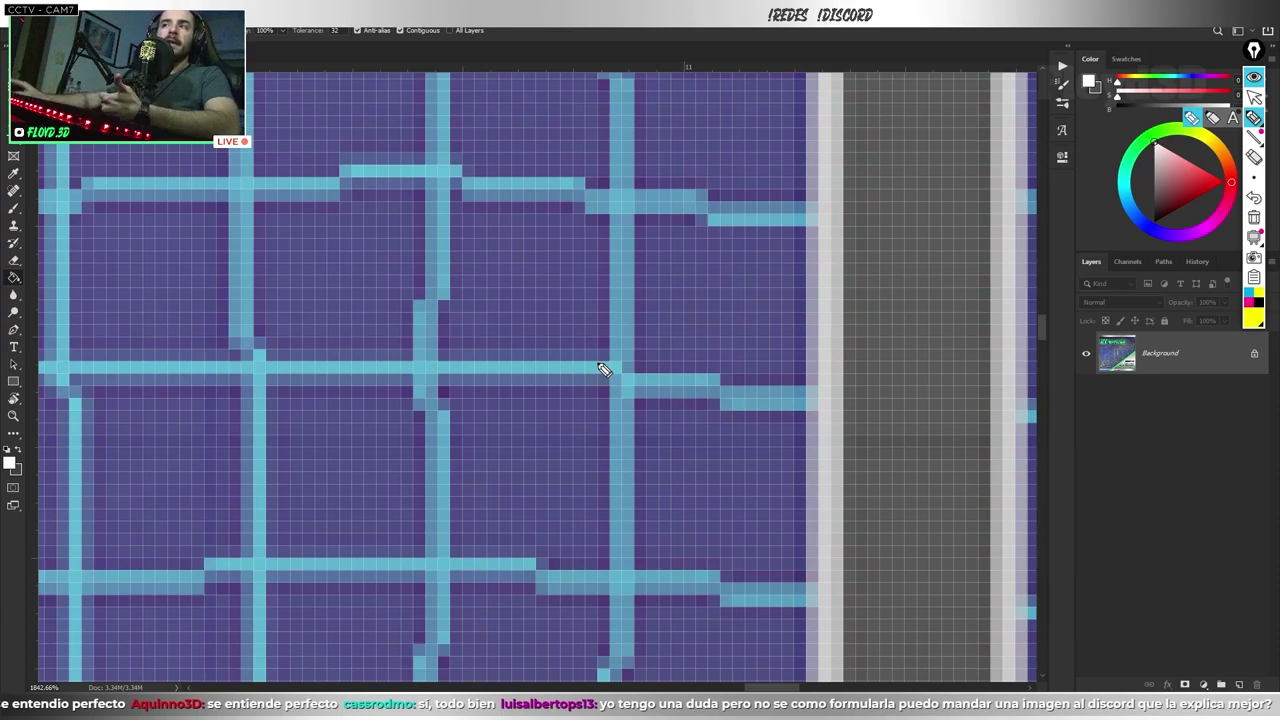
left_click_drag(543, 342, 541, 316)
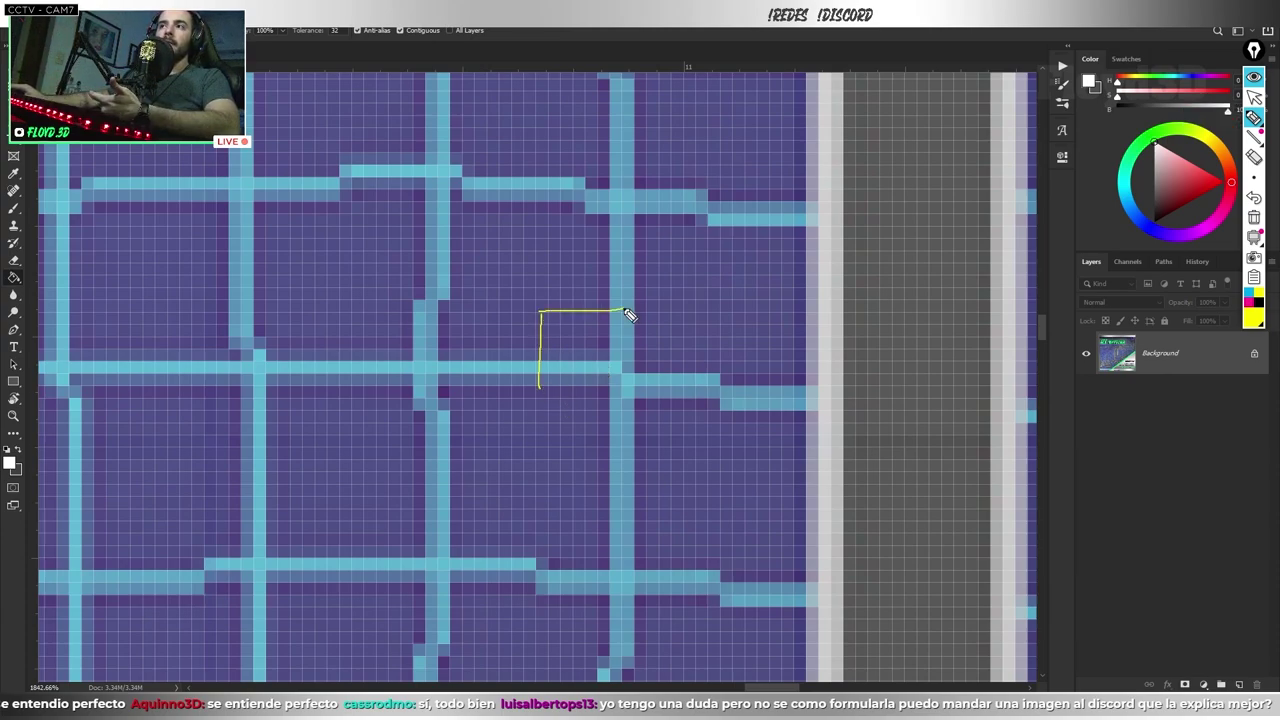
left_click_drag(624, 311, 540, 387)
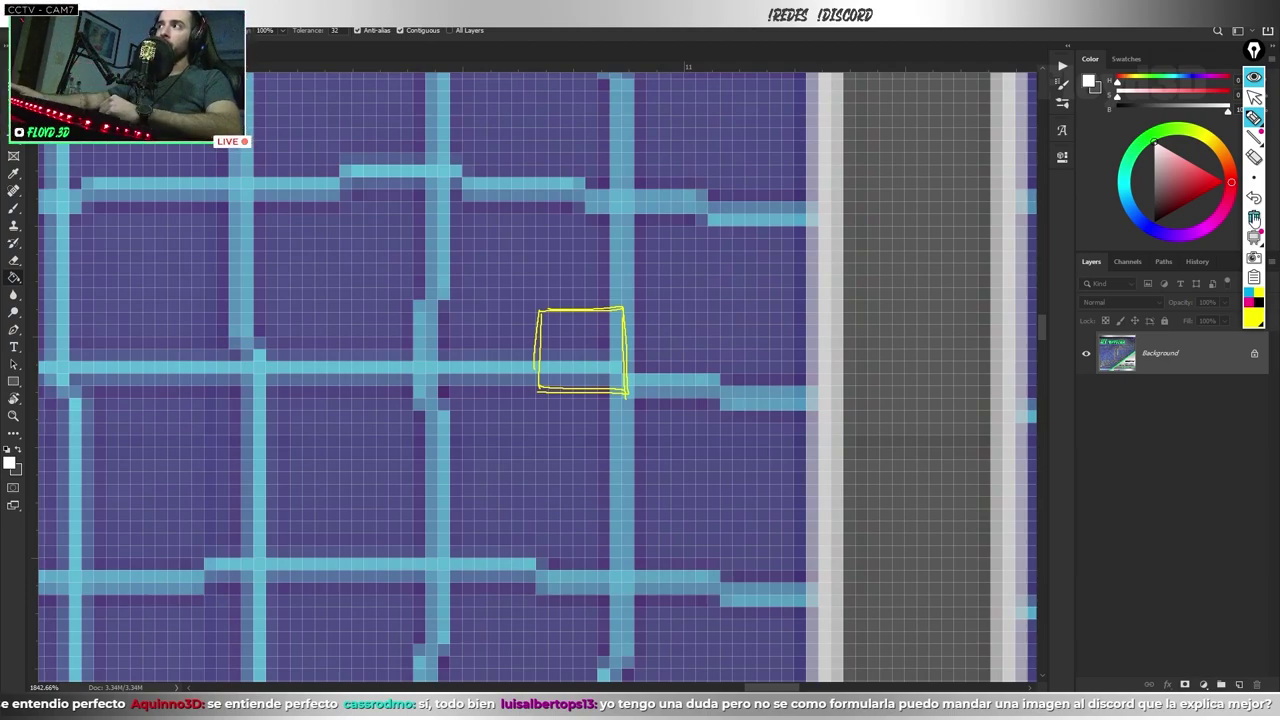
left_click(1254, 219)
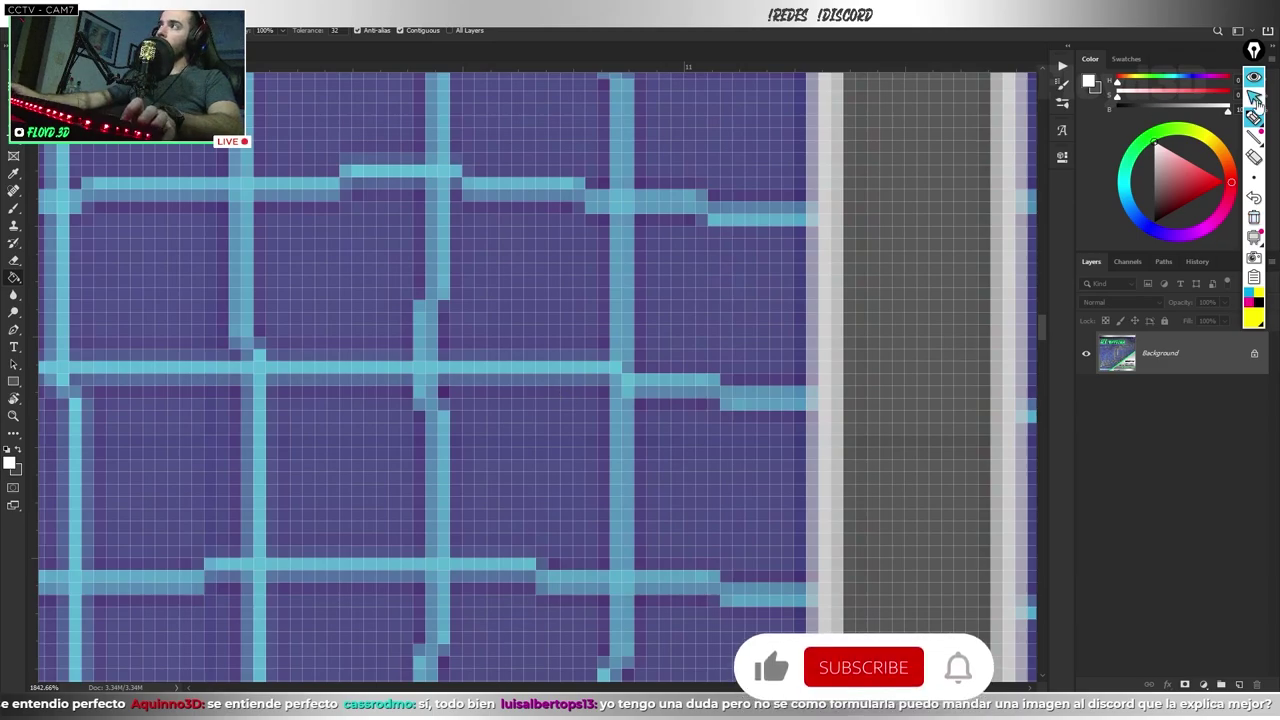
left_click(1254, 97)
scroll(743, 471, "down", 1, "alt")
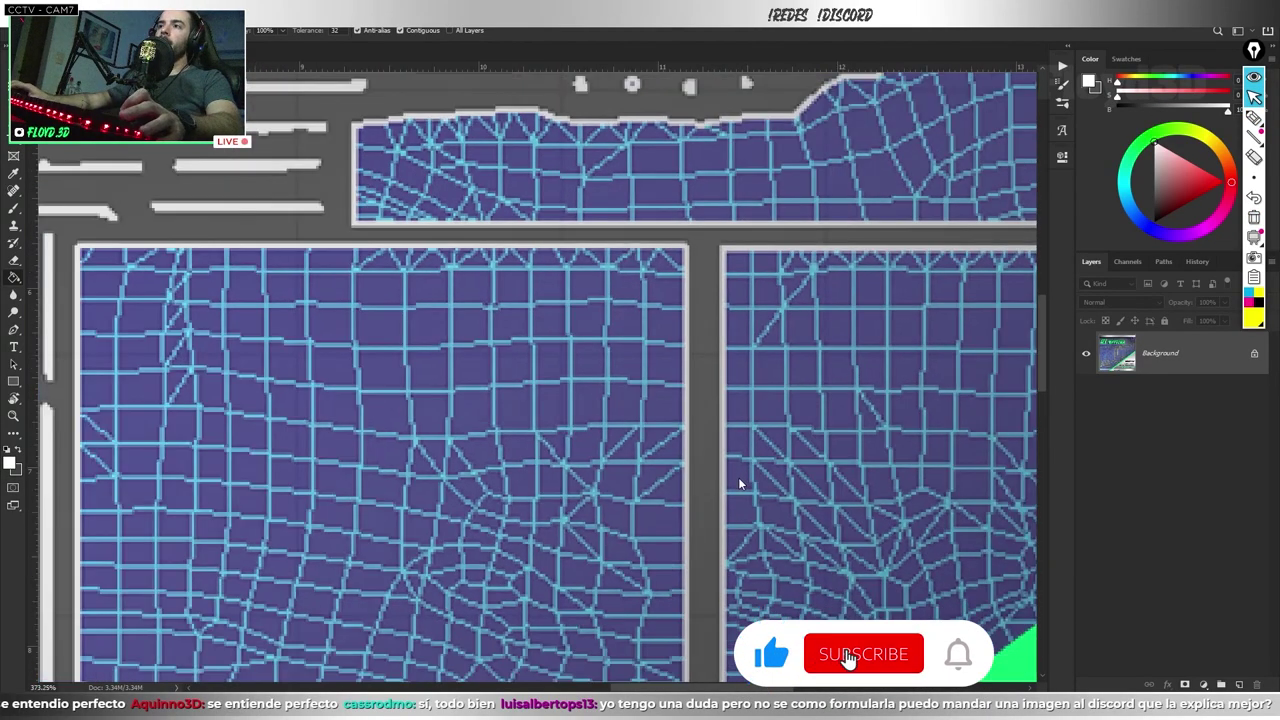
key("alt+Tab")
left_click(400, 290)
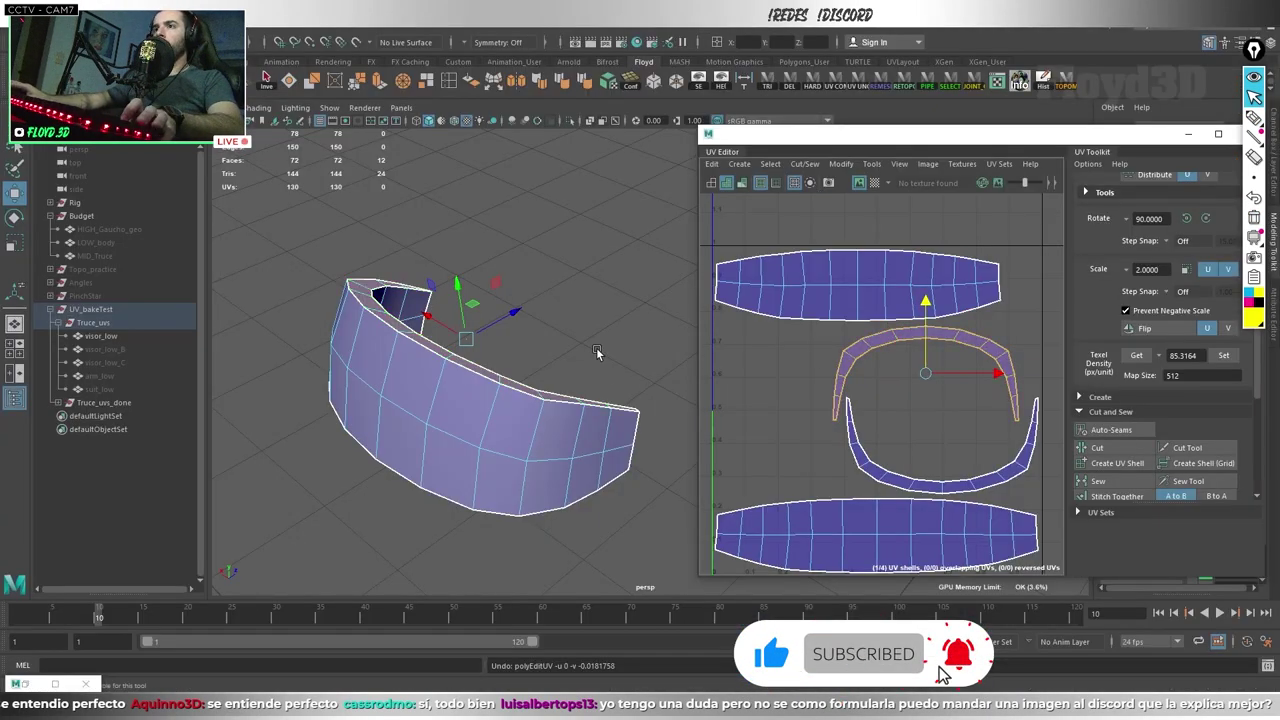
Step: Assign the existing texel material with 1024_checker.tga to the visor, turning off the checker preview
left_click_drag(621, 300, 593, 284, "alt")
left_click(873, 183)
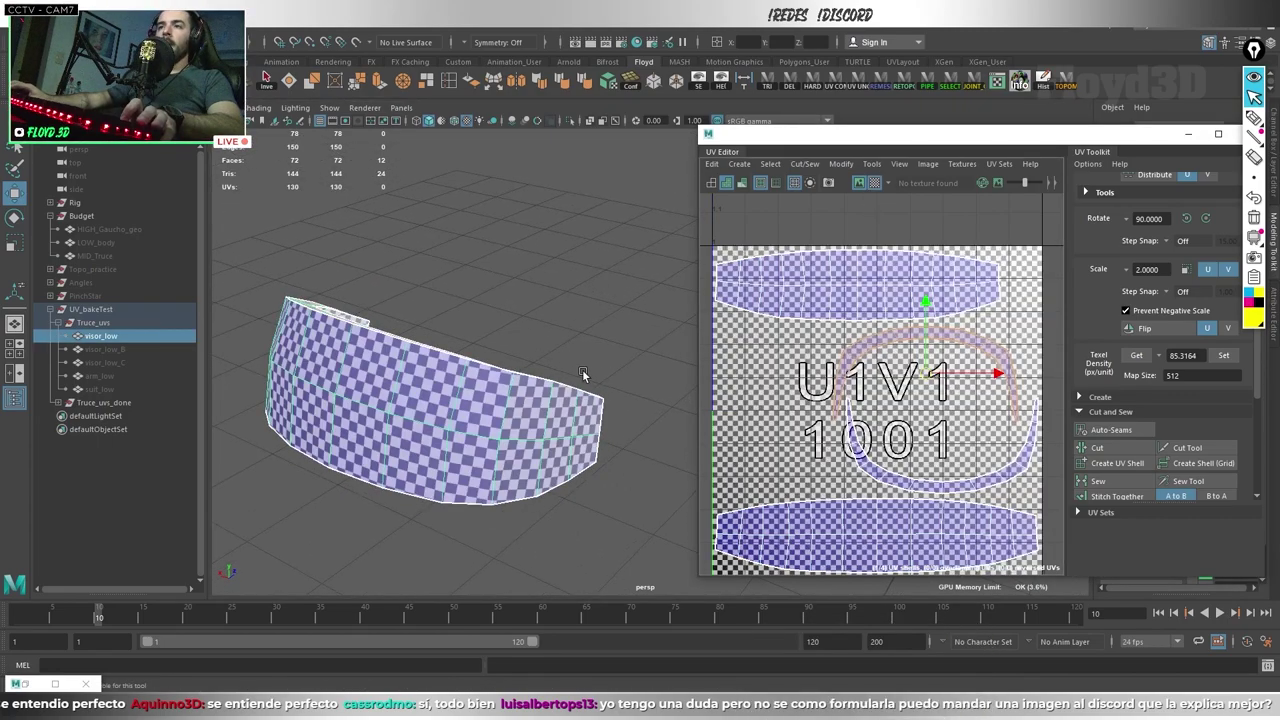
mouse_move(585, 375)
left_mouse_down("alt")
mouse_move(561, 319)
mouse_move(766, 249)
left_mouse_up("alt")
right_click_drag(583, 275, 683, 690)
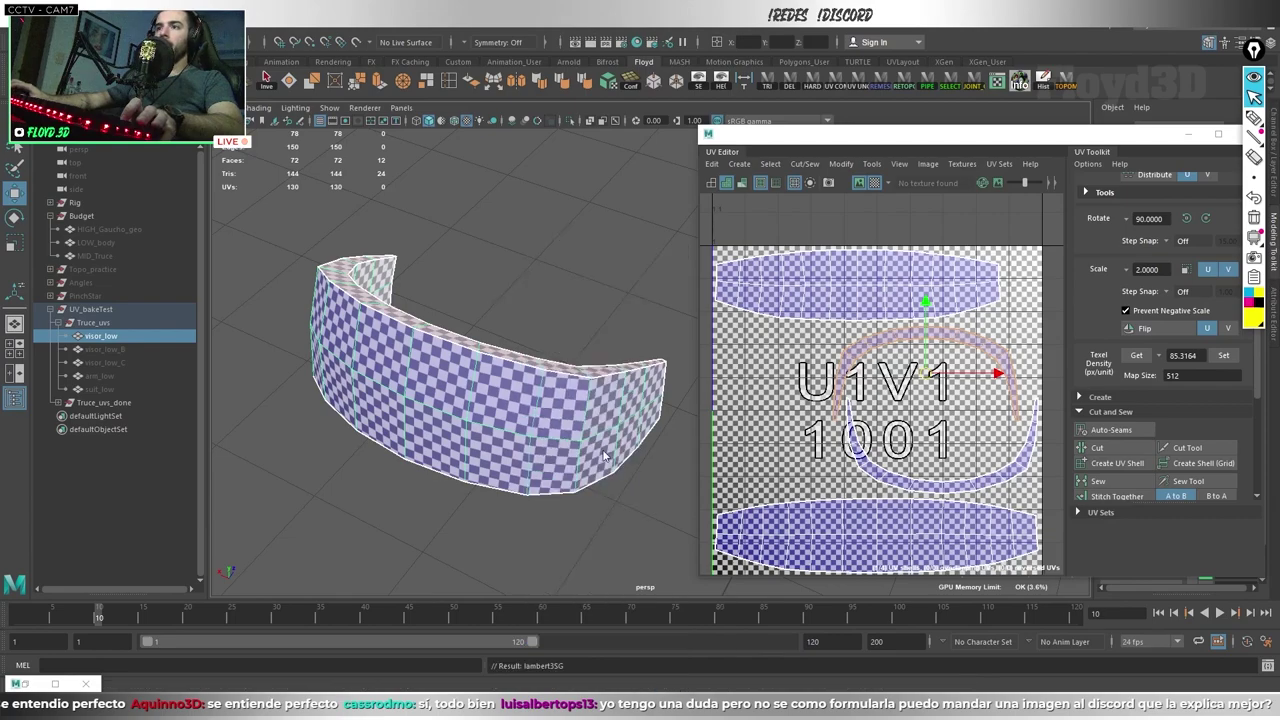
left_click(537, 403)
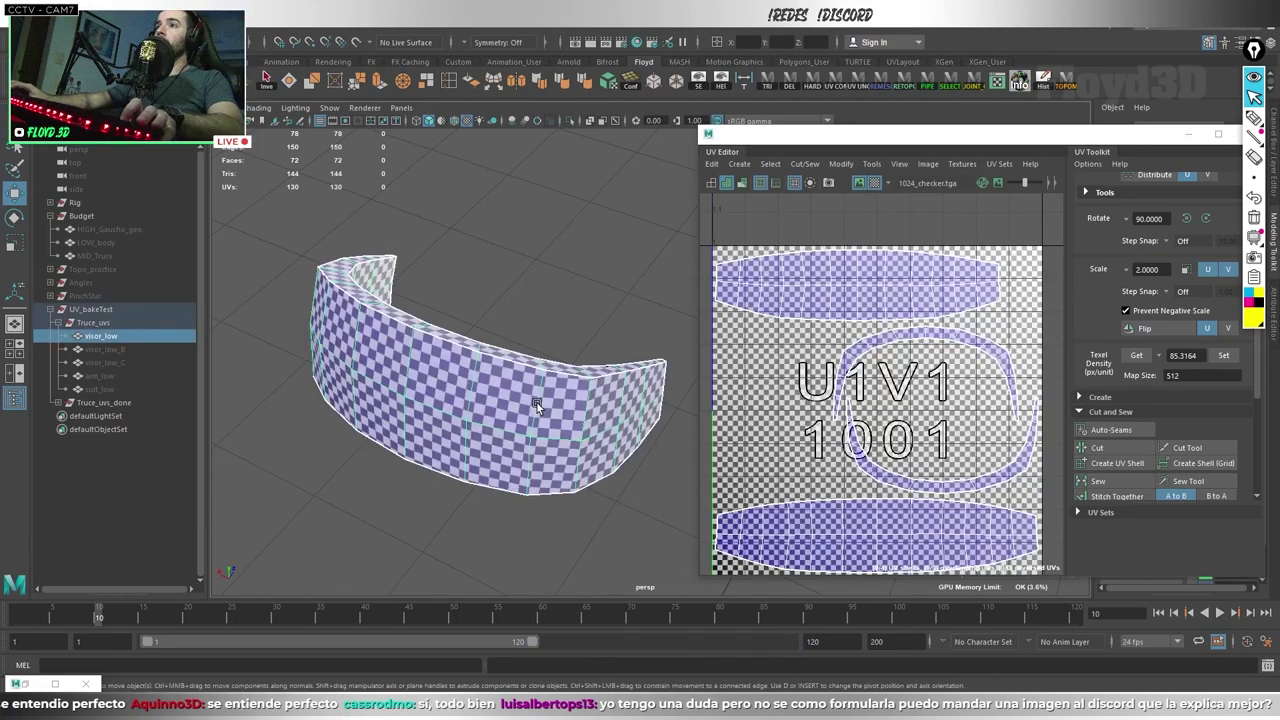
left_click(876, 183)
left_click(587, 269)
left_click_drag(587, 269, 626, 295, "alt")
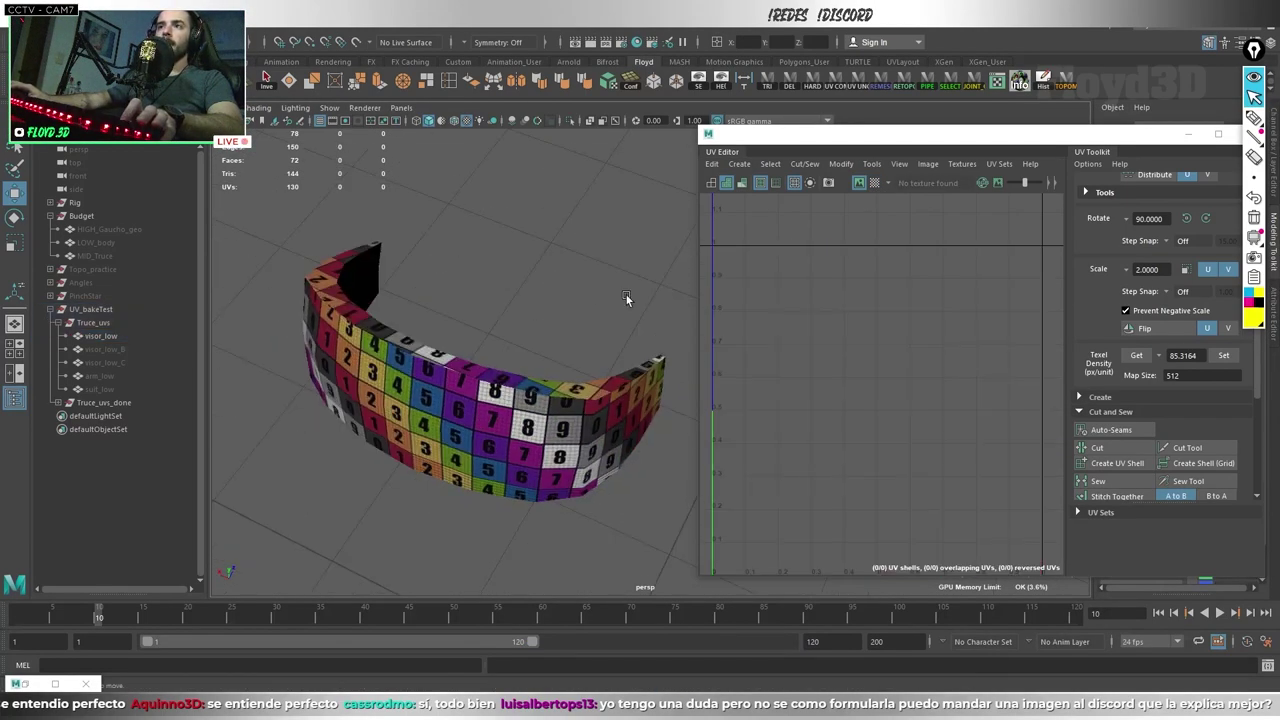
Step: Close the UV Editor to view the textured visor, then reselect it and reopen the UV Editor
left_click(1188, 133)
left_click_drag(692, 254, 864, 370, "alt")
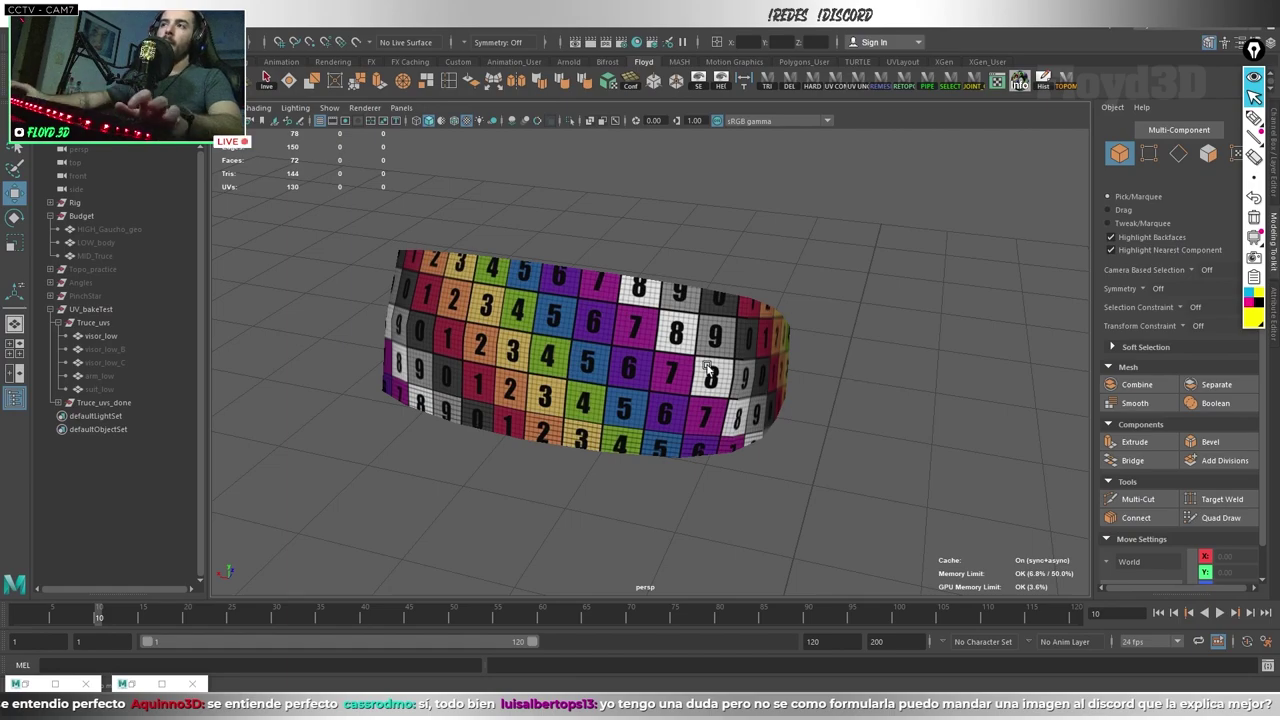
left_click(775, 370)
left_click(997, 80)
scroll(962, 352, "down", 1)
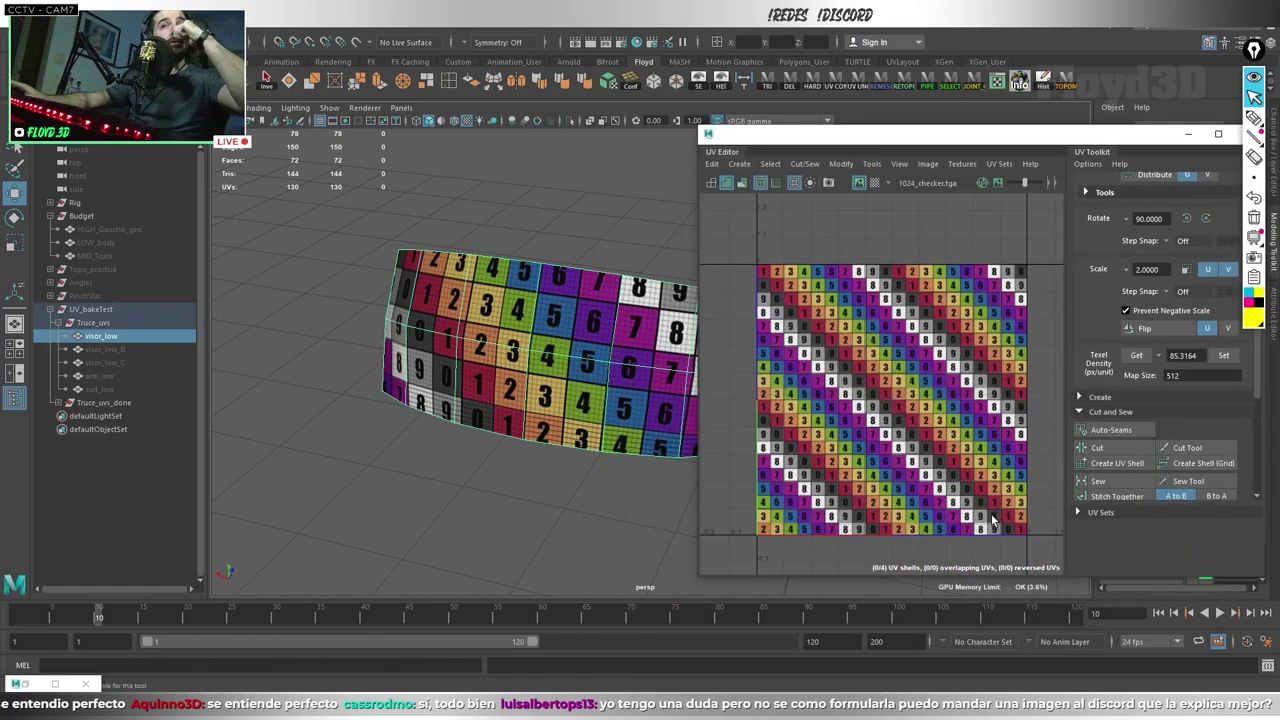
left_click_drag(500, 390, 430, 405, "alt")
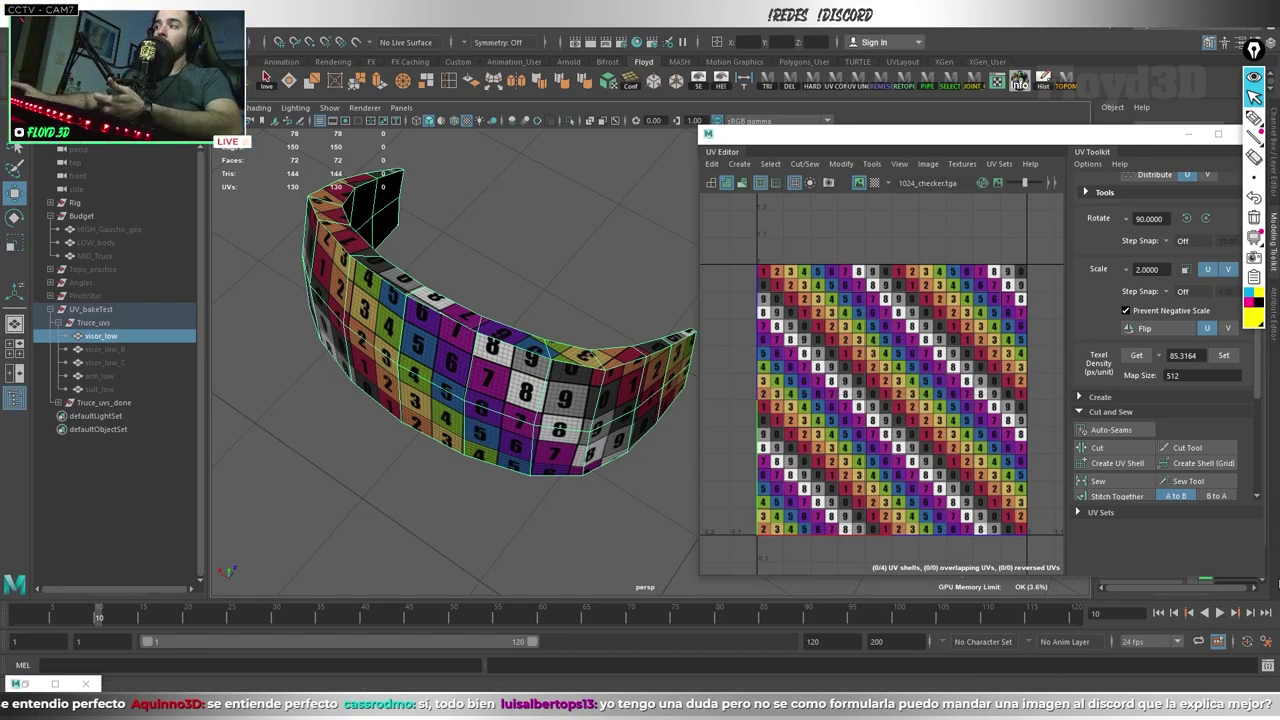
Step: Get the top UV shell's texel density: 420.3521 px/unit at map size 512
left_click(1267, 643)
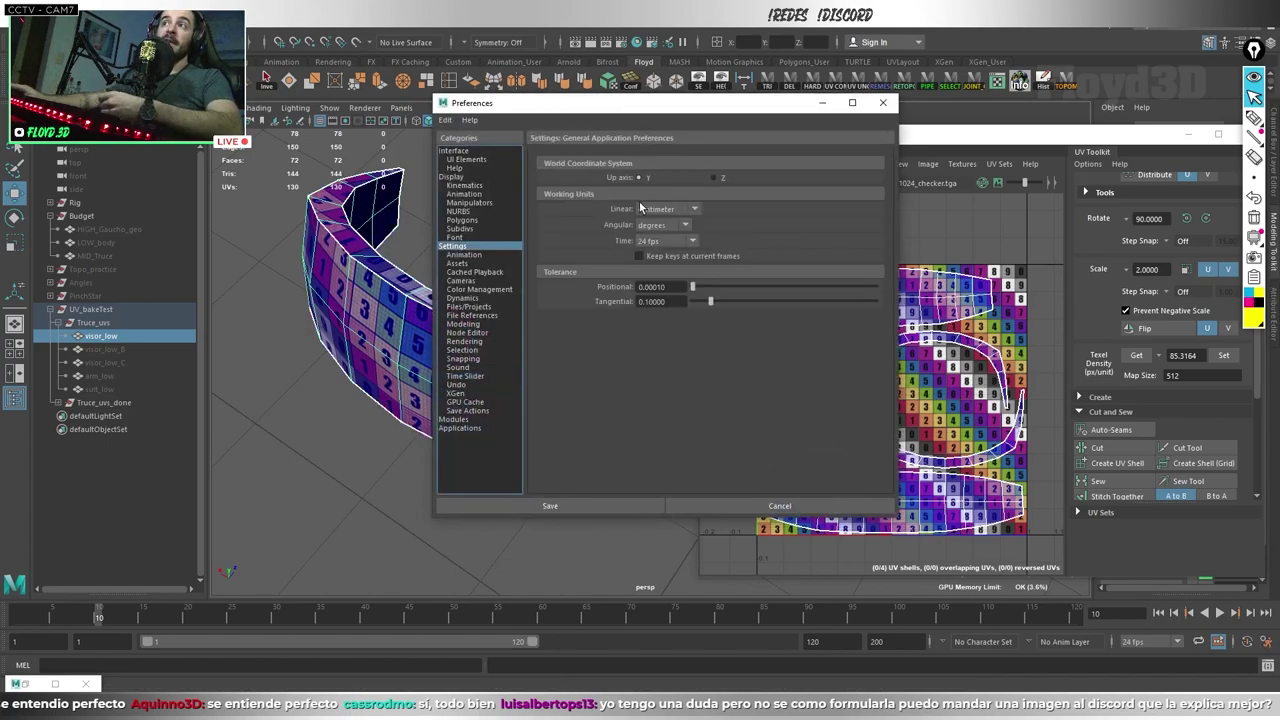
left_click(550, 505)
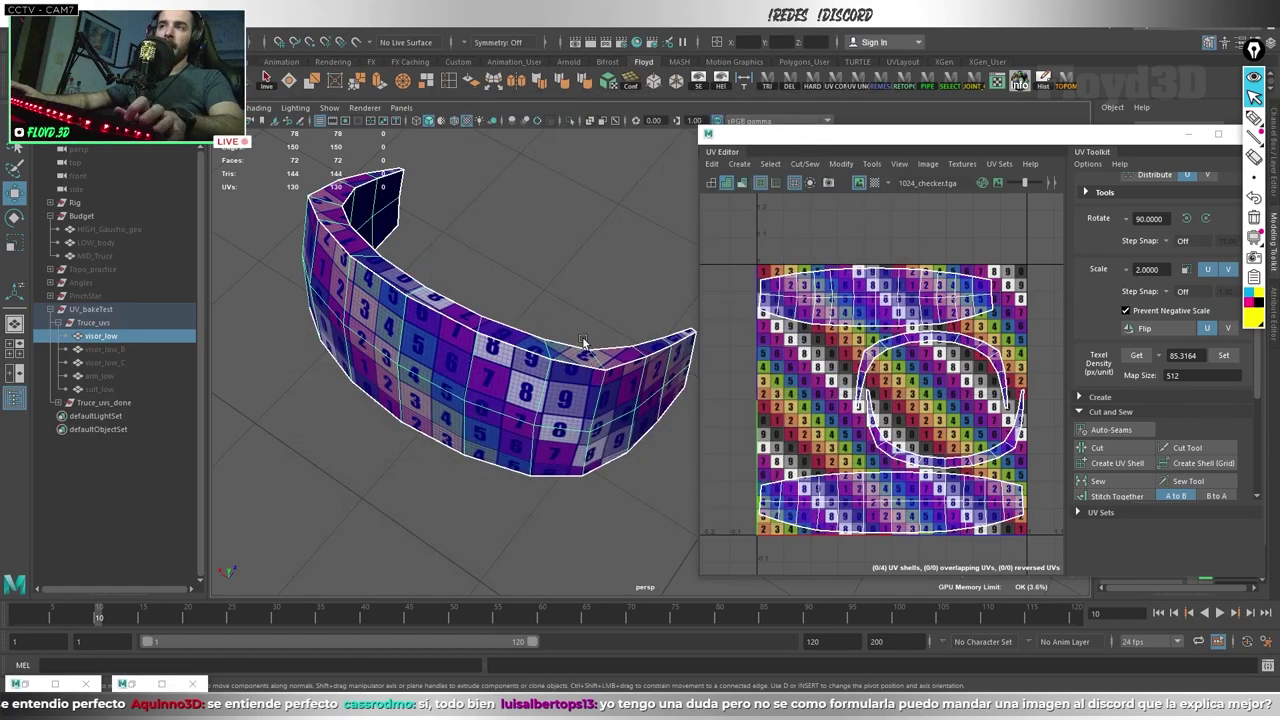
left_click_drag(561, 430, 569, 341, "alt")
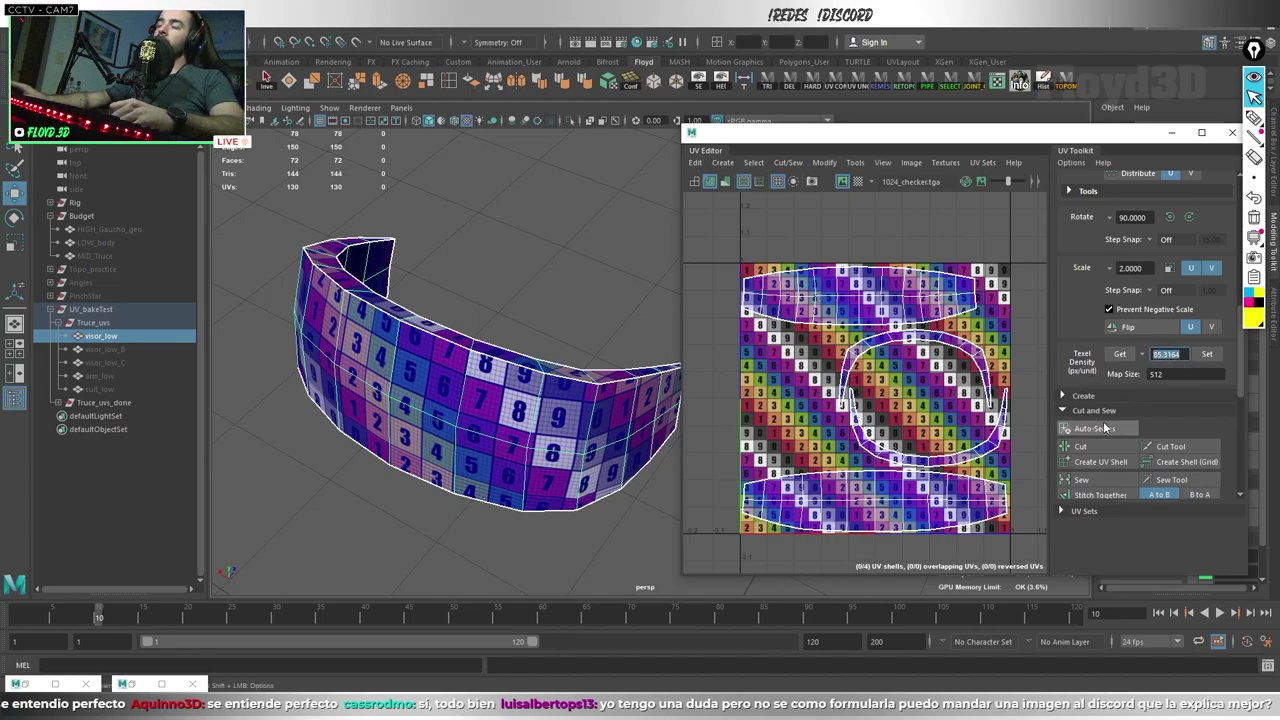
right_click_drag(833, 234, 791, 224)
left_click(820, 295)
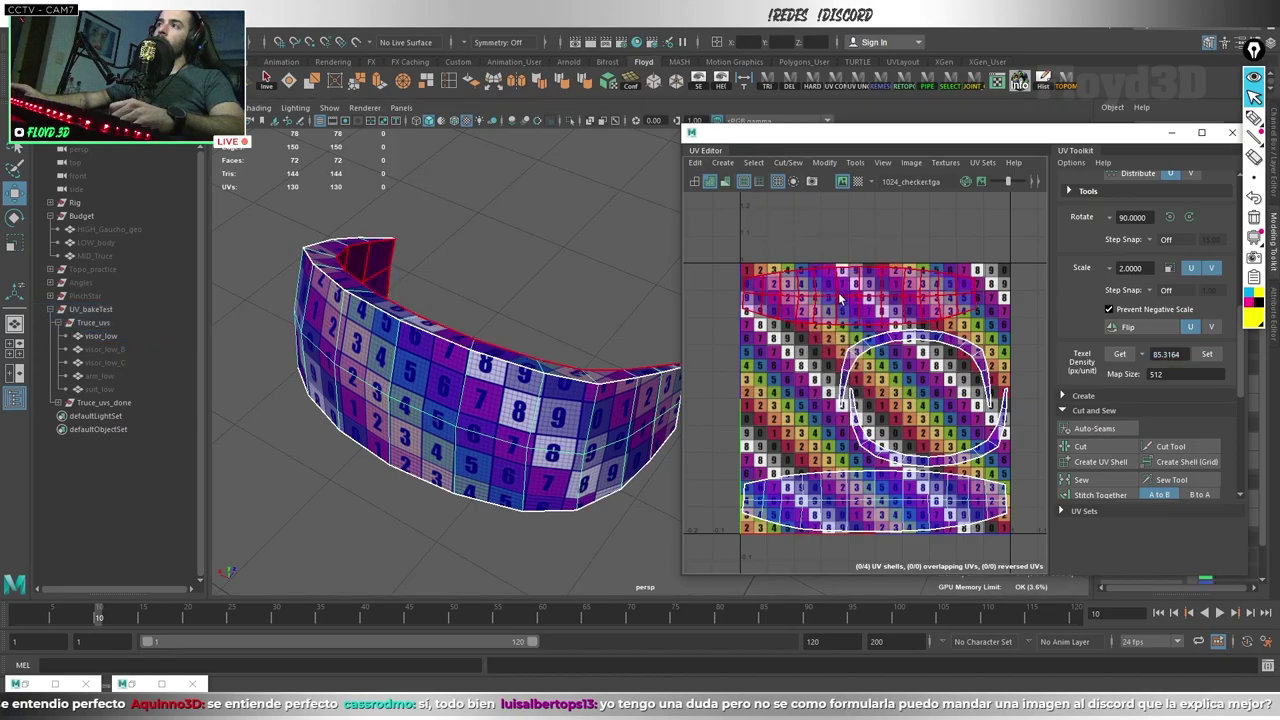
left_click(1121, 355)
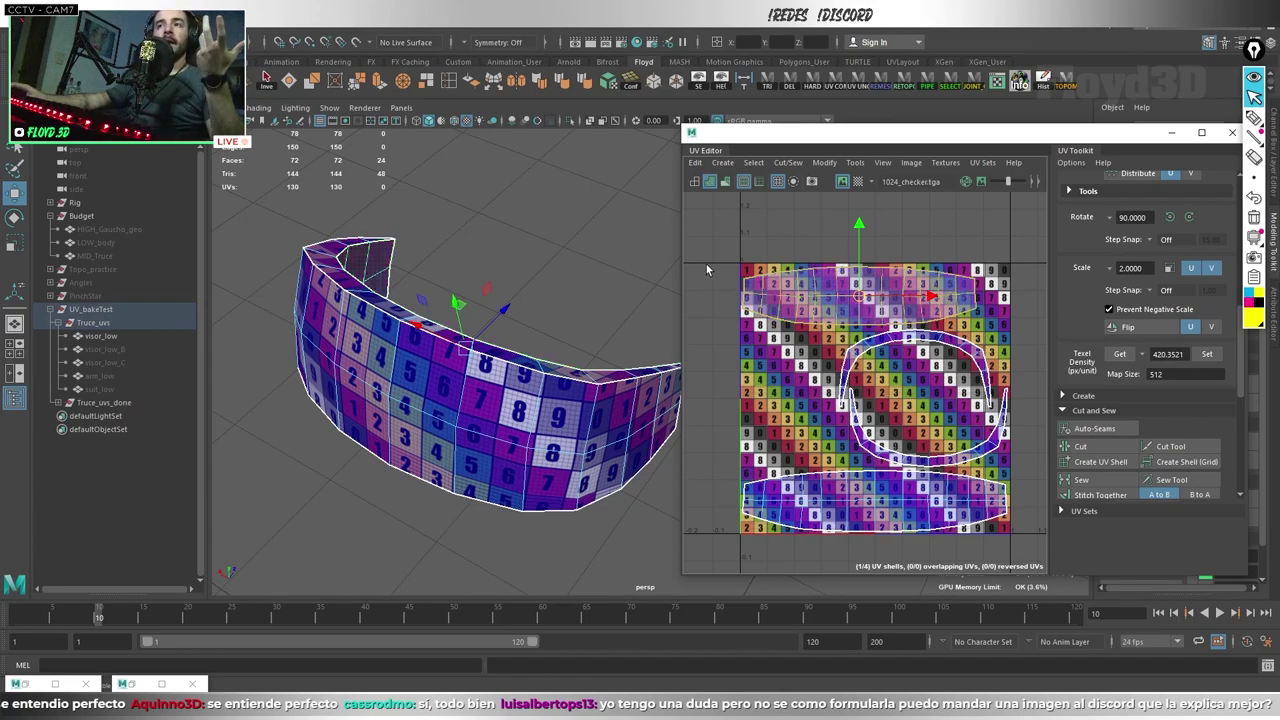
Step: Select all shells, then stretch the bottom shell past the tile and inspect it on the visor
left_click_drag(717, 223, 1024, 548)
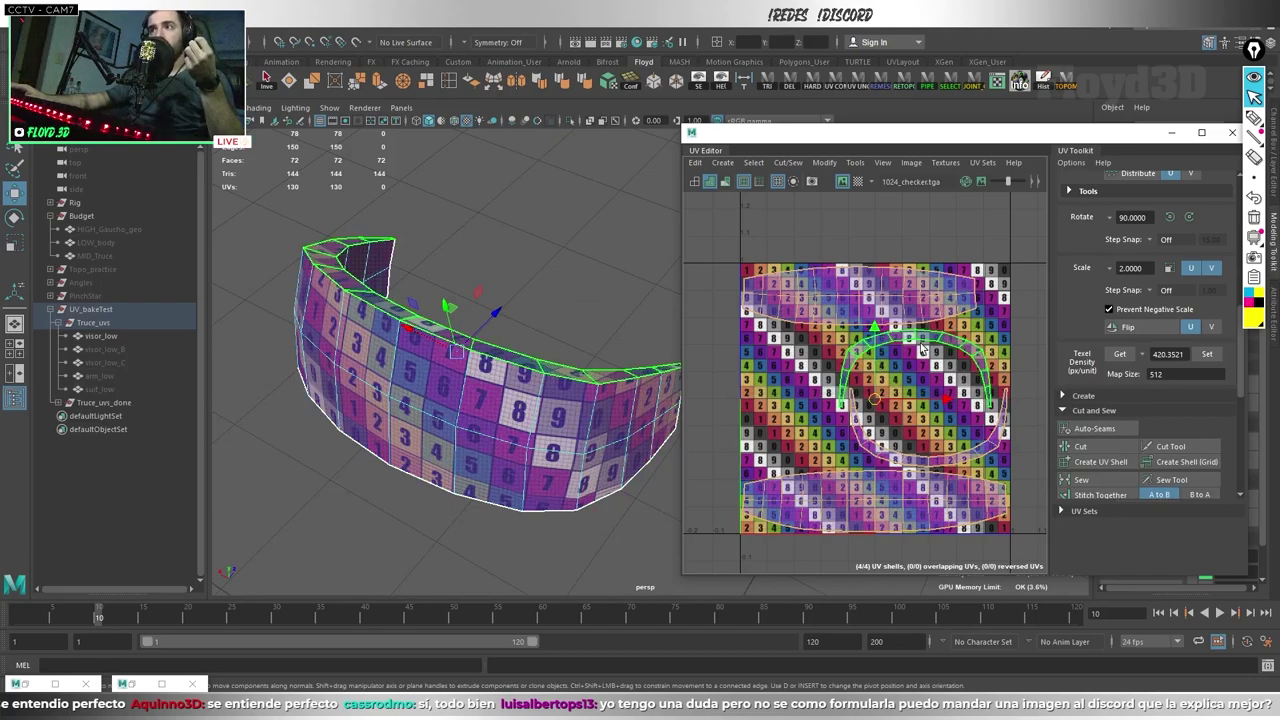
left_click(907, 316)
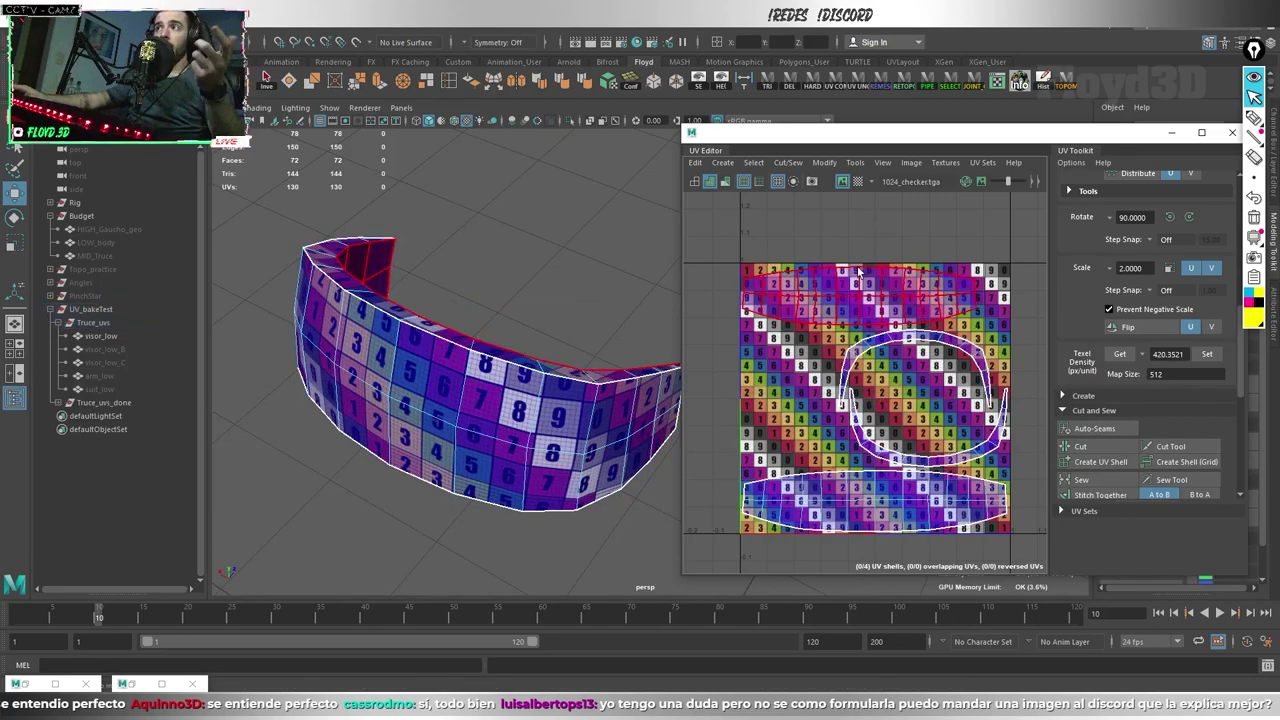
left_click(884, 504)
left_click_drag(884, 504, 884, 556)
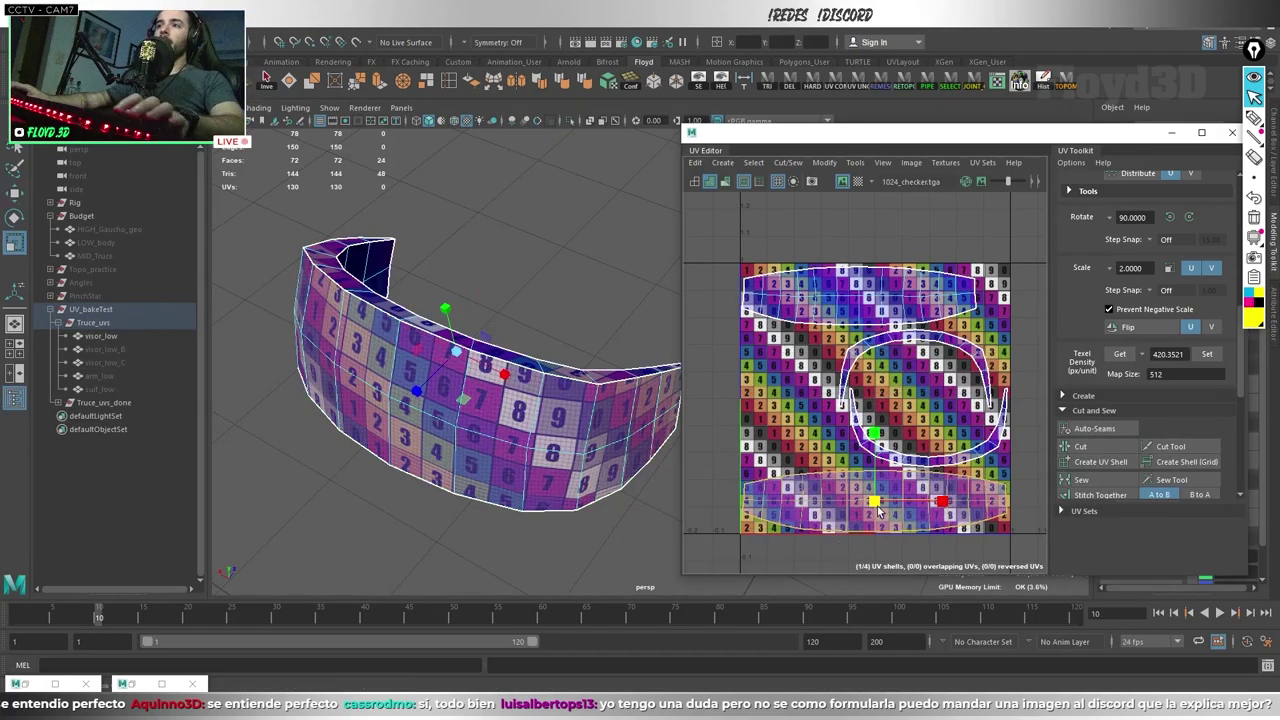
scroll(884, 556, "down", 2)
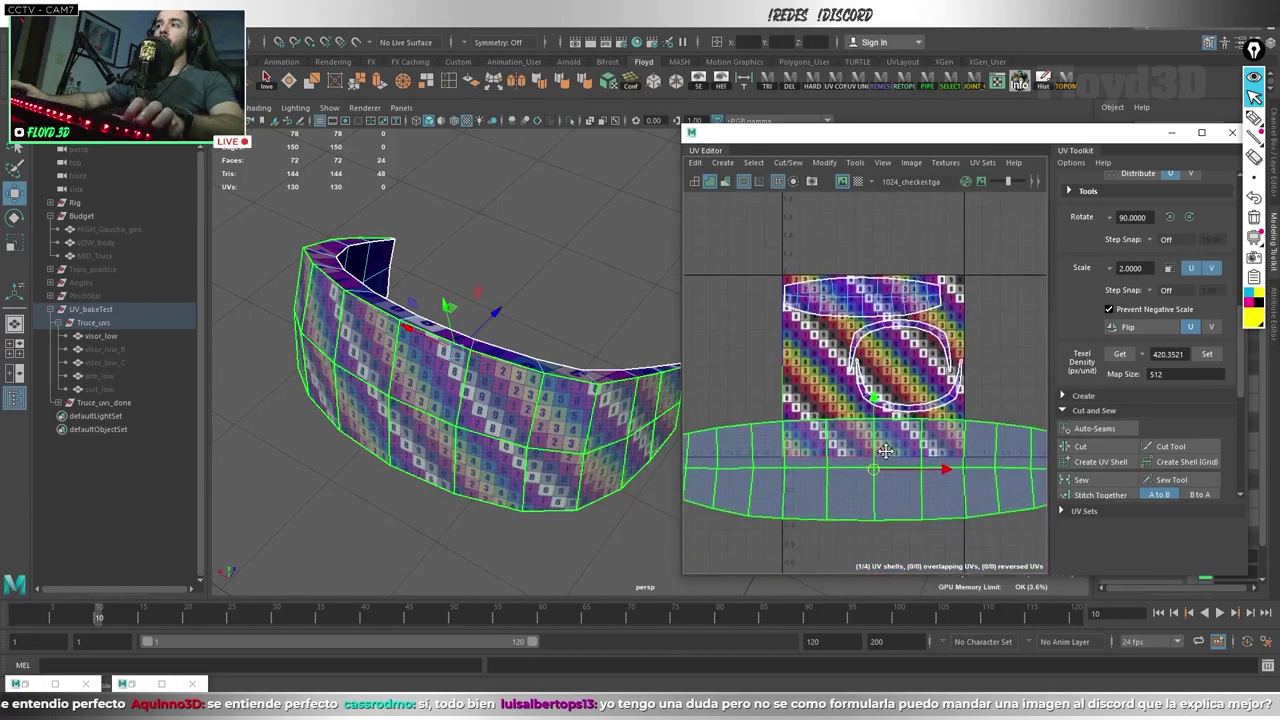
key("f")
left_click(554, 325)
left_click(554, 322)
mouse_move(554, 322)
left_mouse_down("alt")
mouse_move(453, 412)
mouse_move(521, 415)
left_mouse_up("alt")
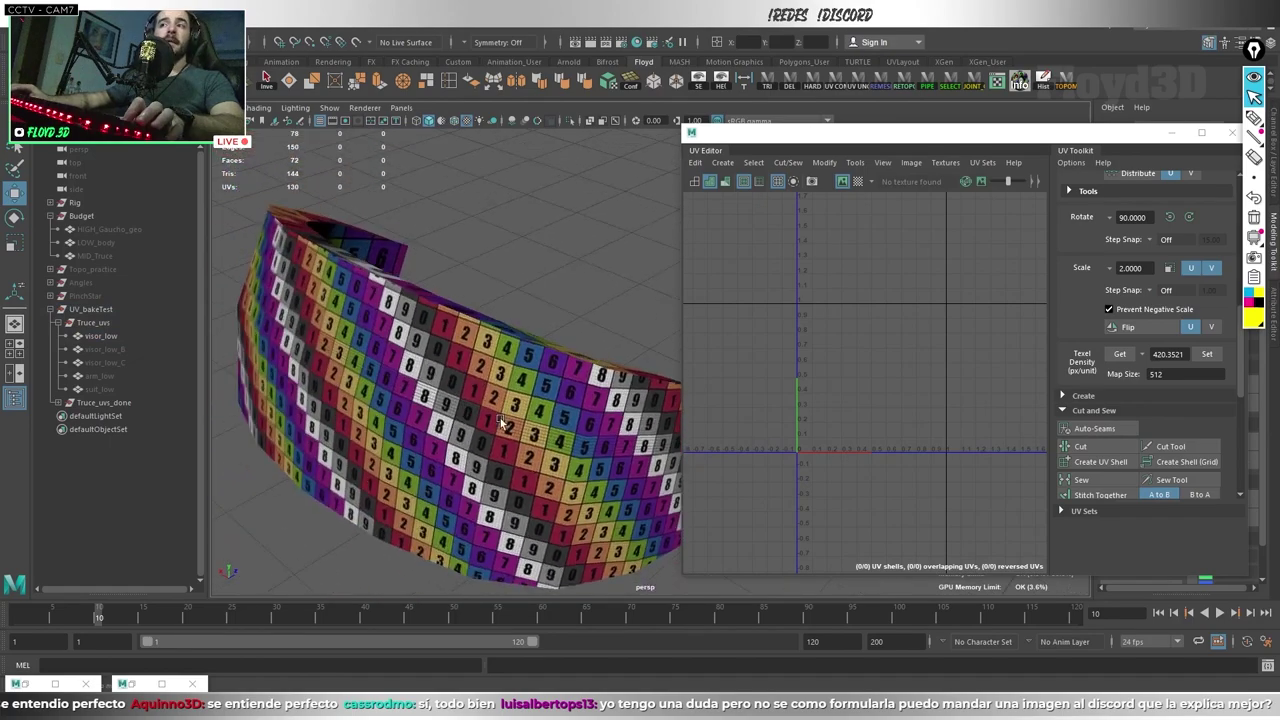
Step: Undo the bottom shell's scaling, reframe the UV layout and check the 512 map size
left_click(521, 415)
left_click_drag(573, 347, 590, 375, "alt")
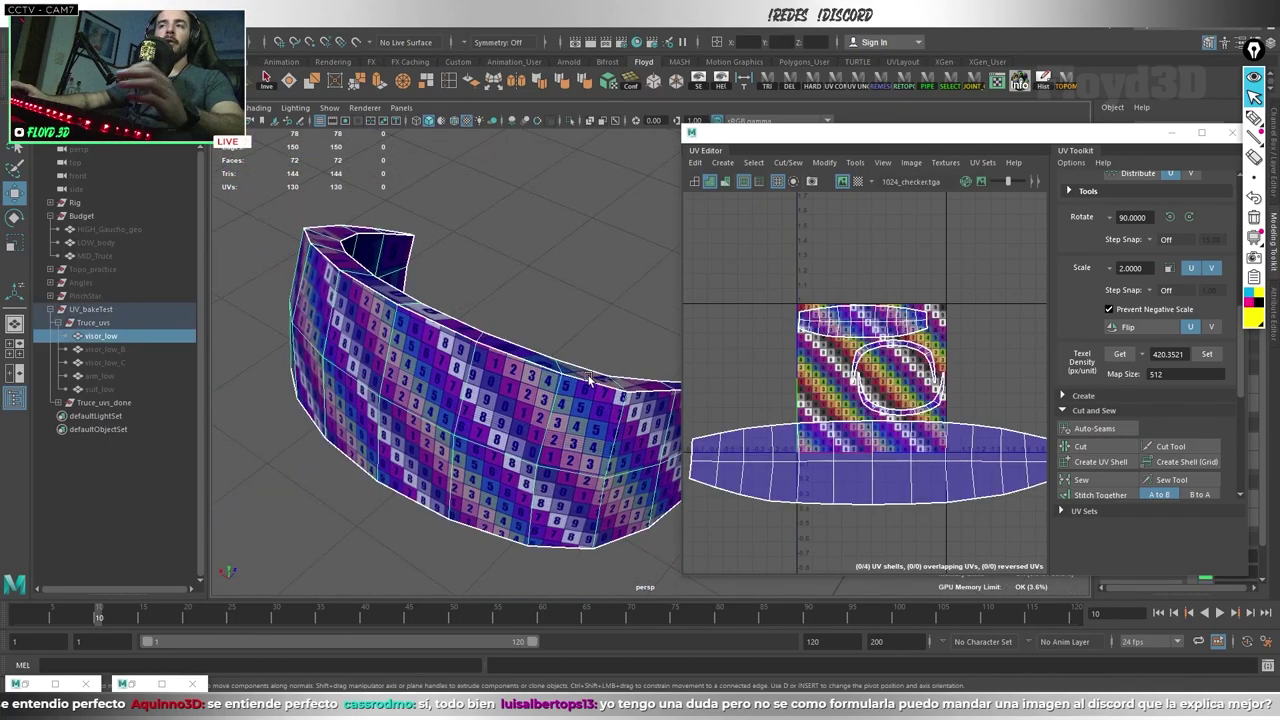
left_click(952, 382)
key("ctrl+z")
key("ctrl+z")
key("ctrl+z")
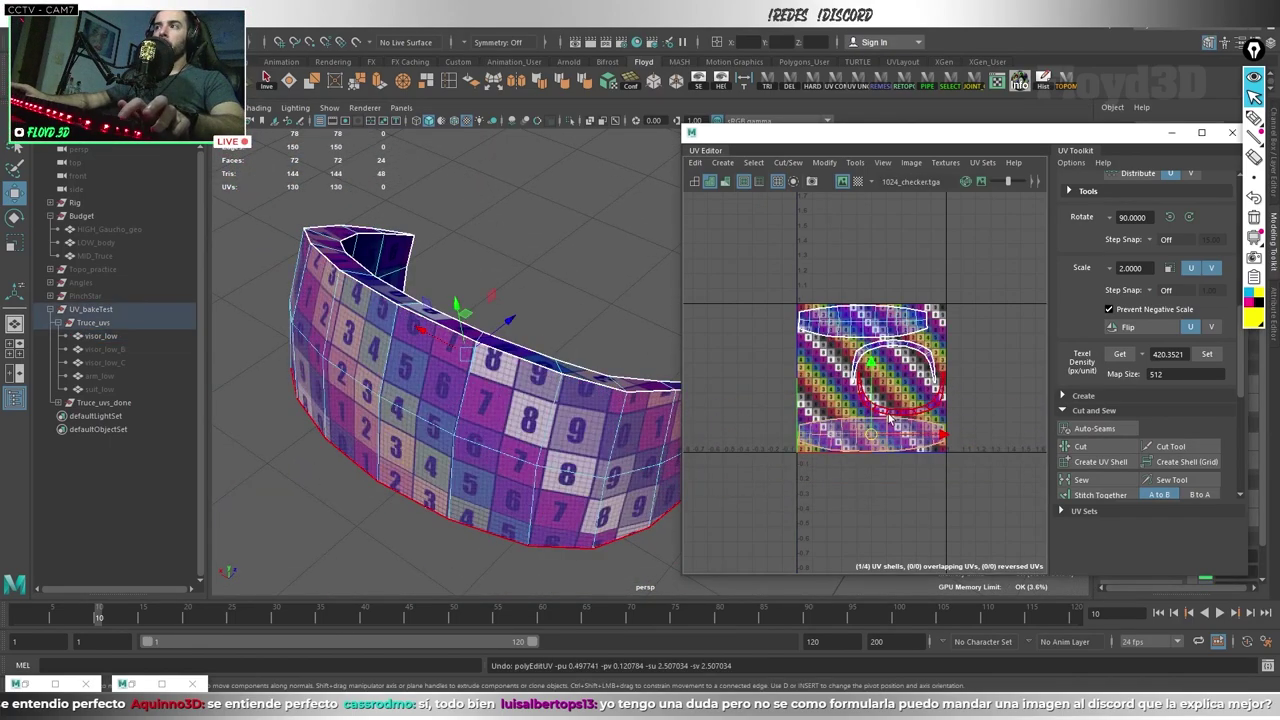
key("f")
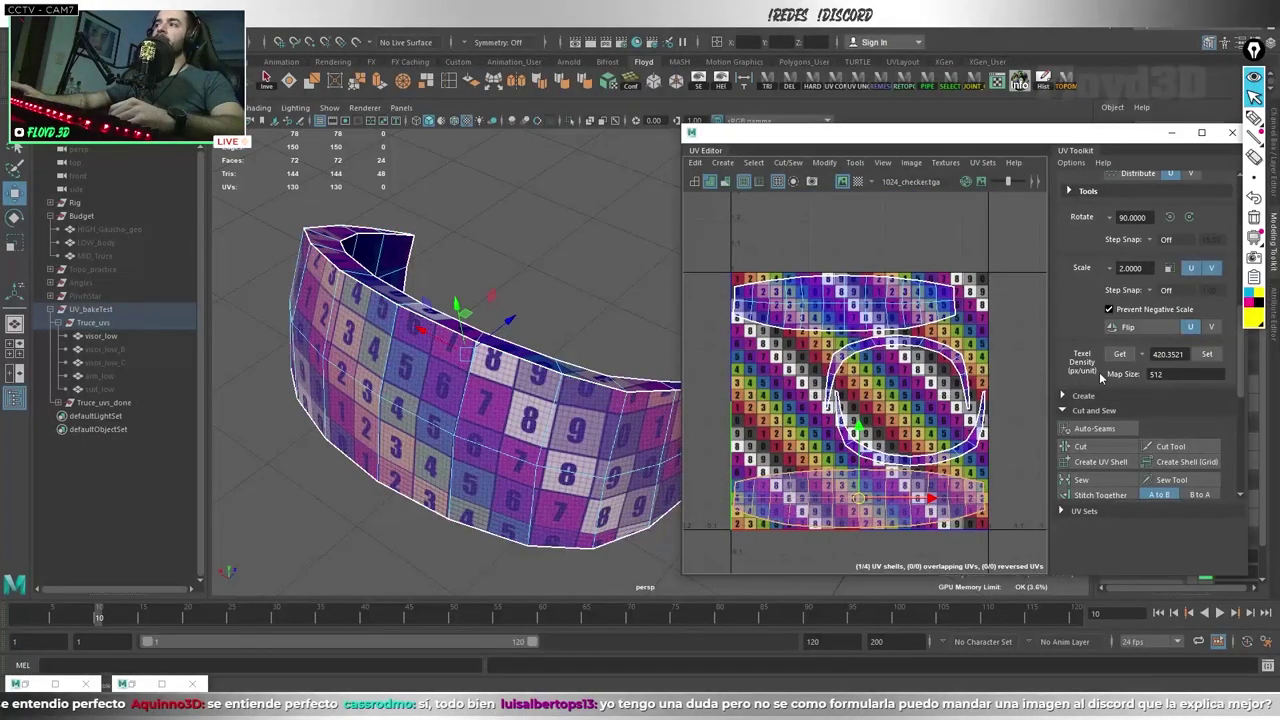
left_click(1180, 374)
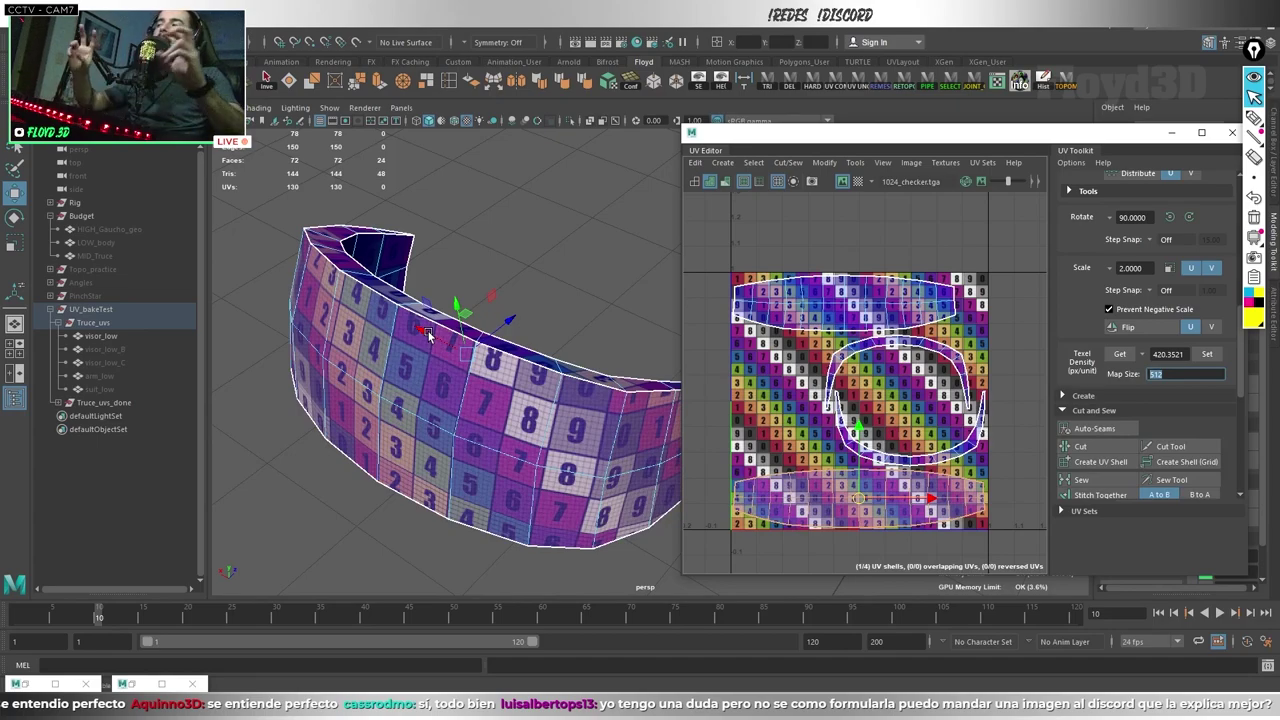
Step: Reselect the top UV shell and convert the selection to its faces
key("F8")
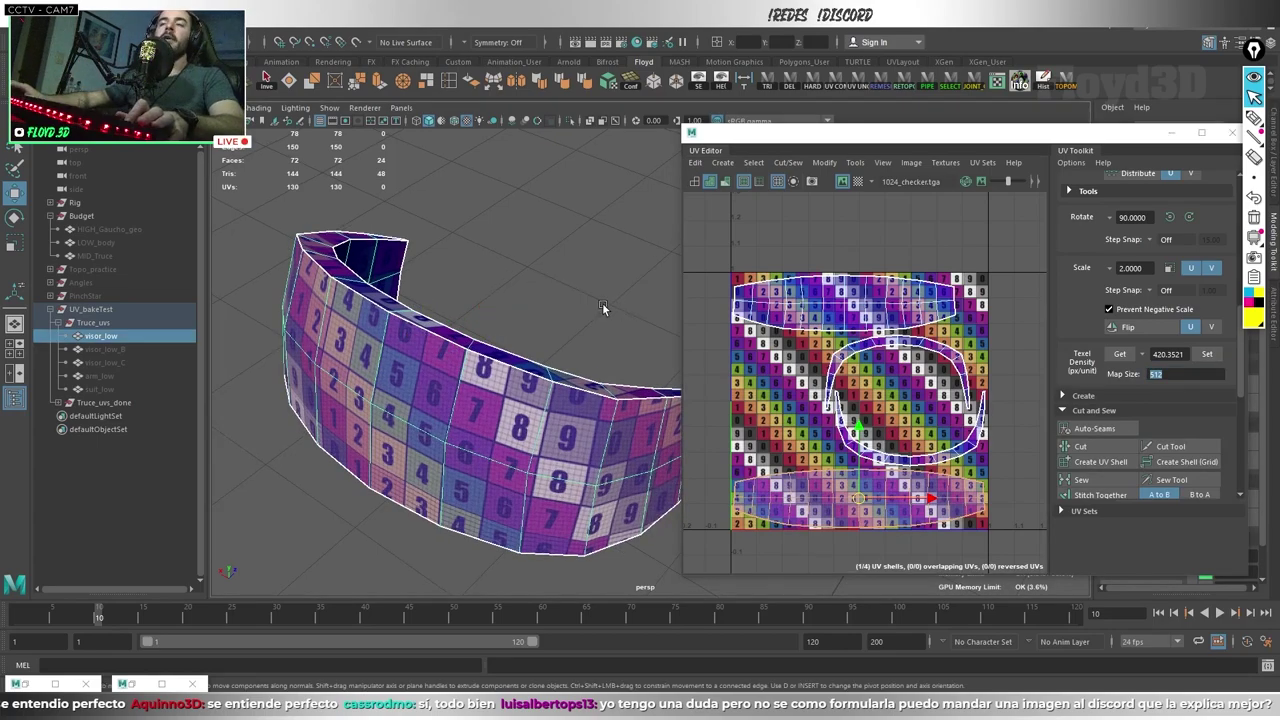
mouse_move(602, 302)
left_mouse_down("alt")
mouse_move(485, 313)
mouse_move(520, 322)
left_mouse_up("alt")
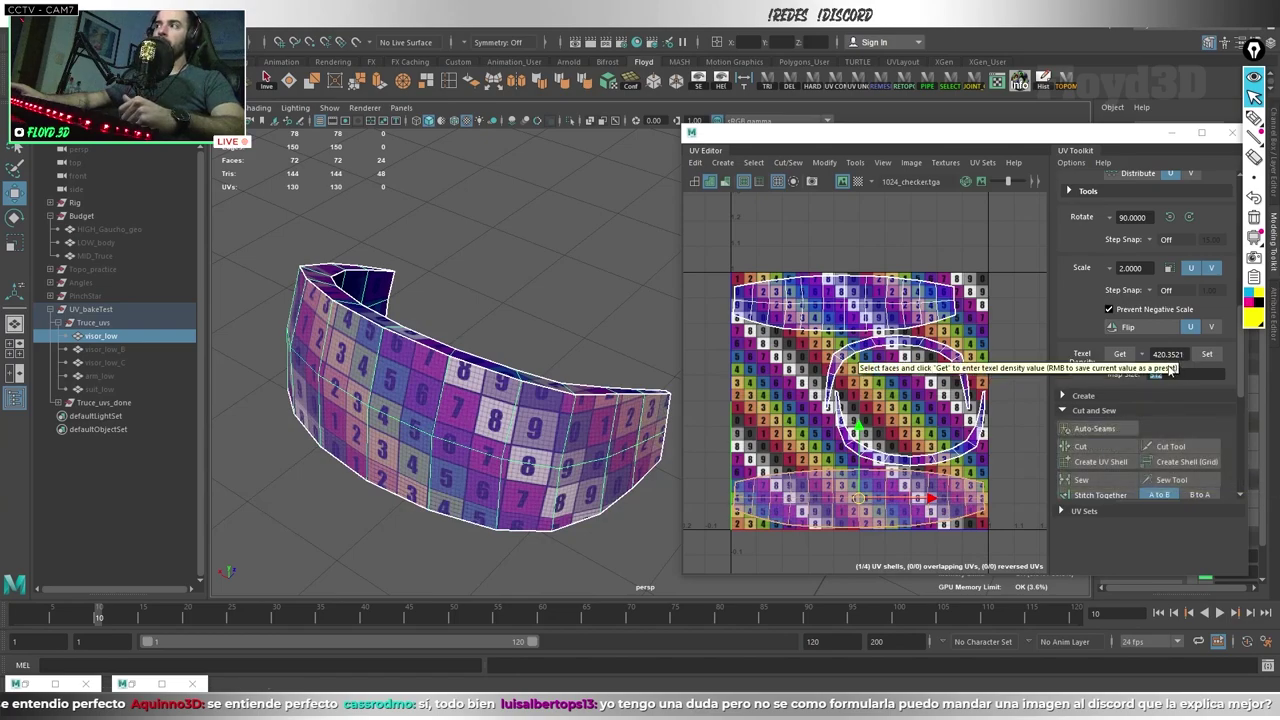
right_click_drag(866, 242, 820, 250)
left_click(820, 300)
key("ctrl+F11")
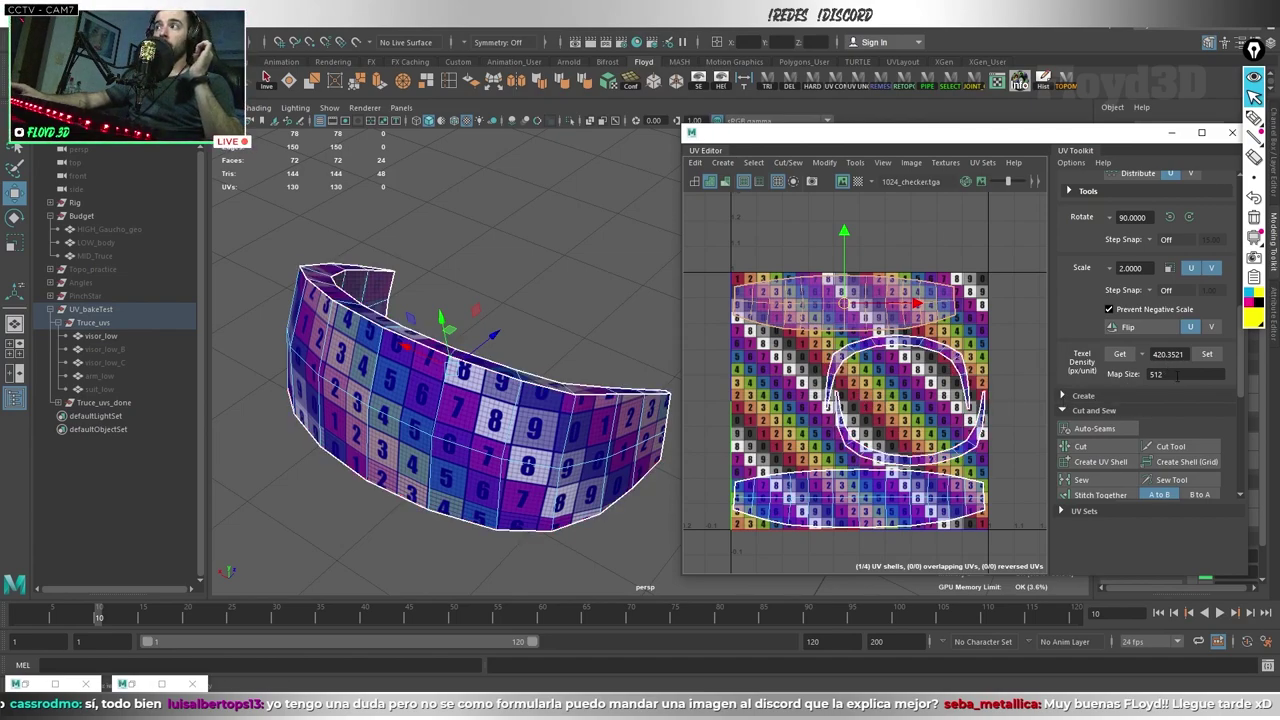
left_click(768, 332)
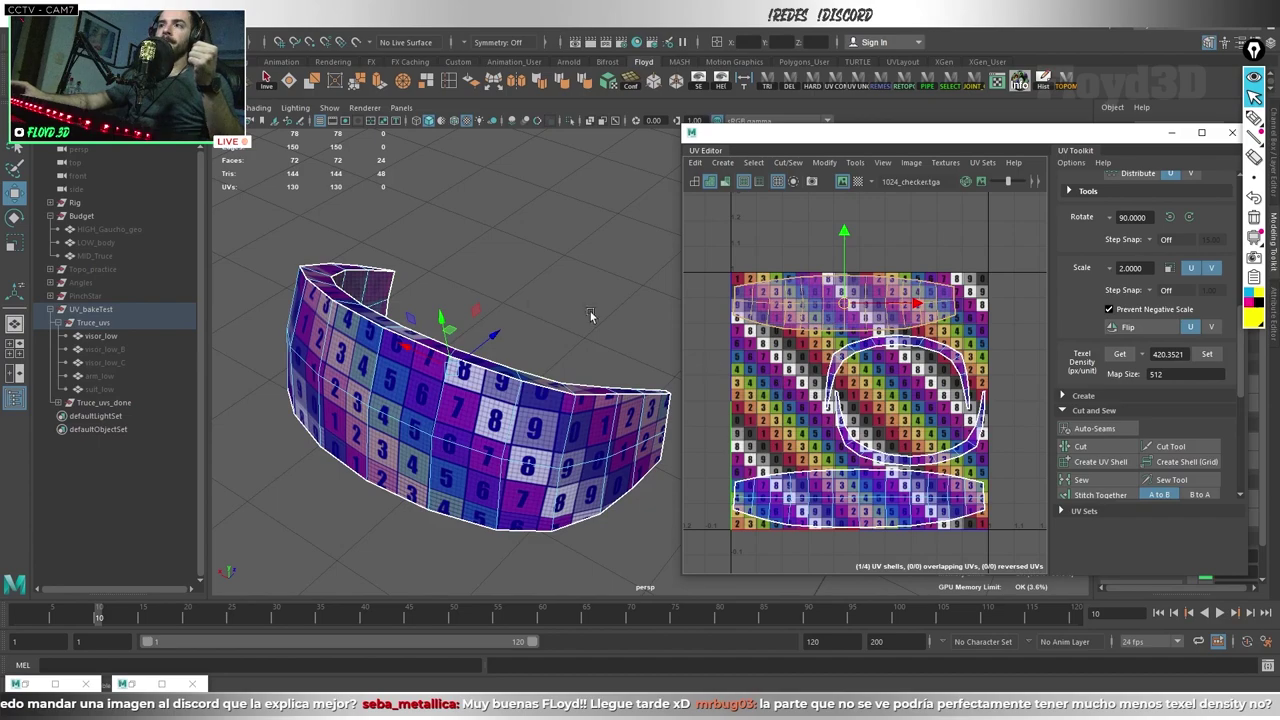
key("F8")
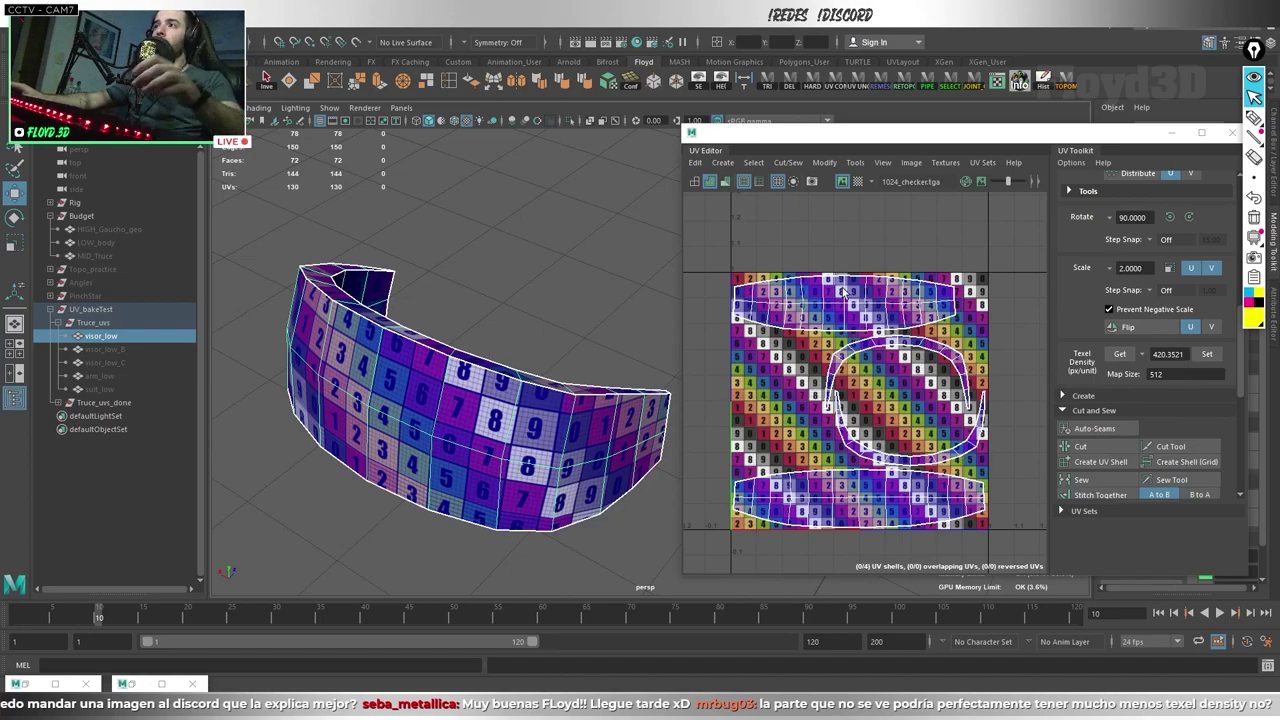
right_click_drag(856, 356, 850, 330)
left_click(850, 300)
left_click(1118, 355)
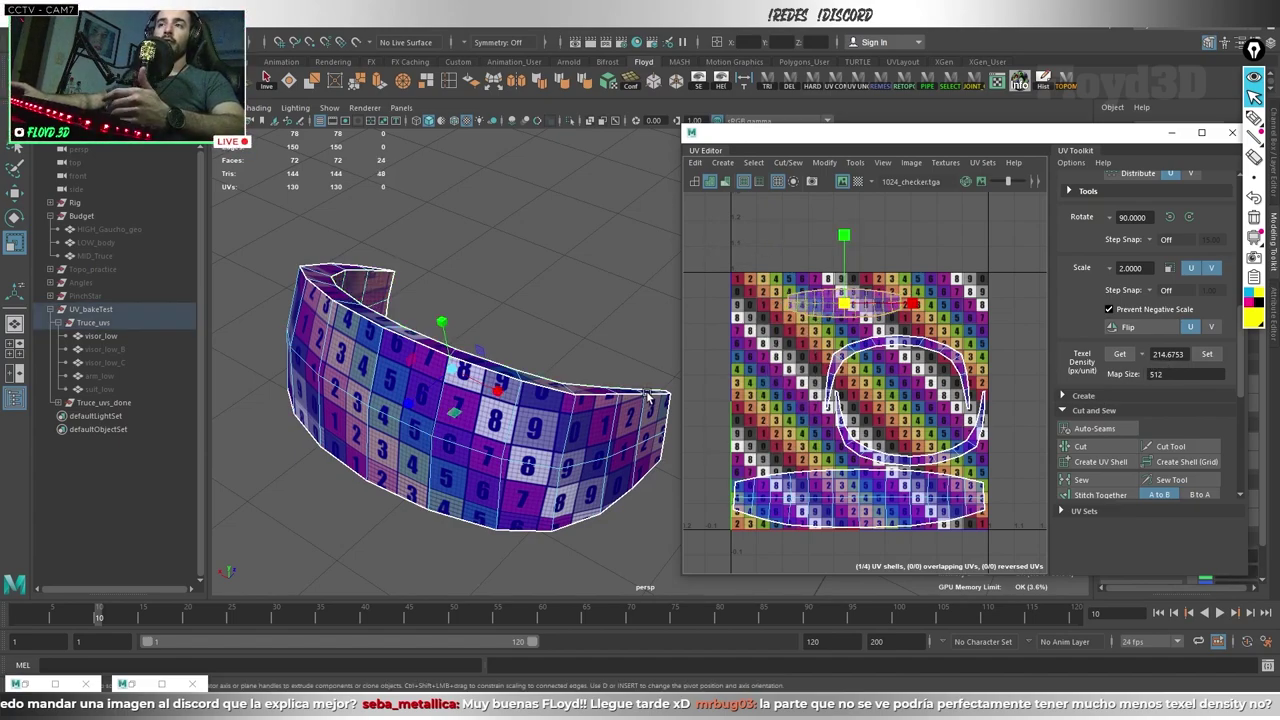
double_click(1168, 354)
type("100")
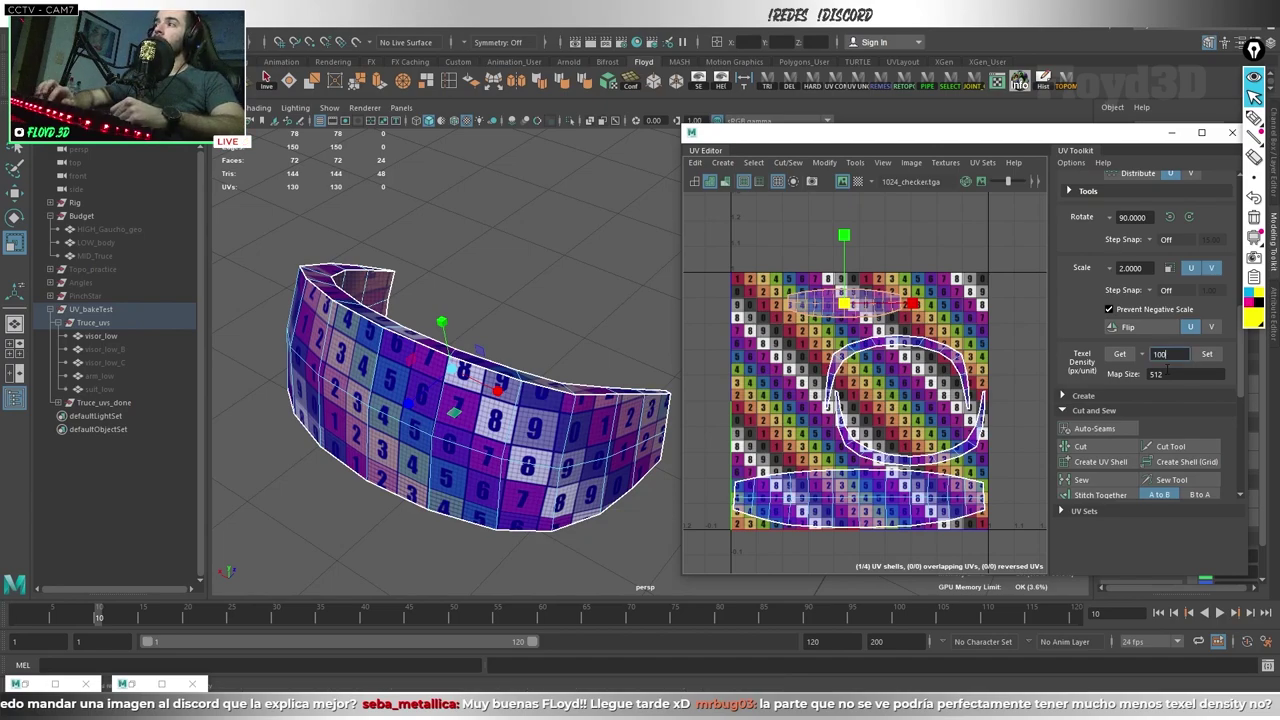
key("Return")
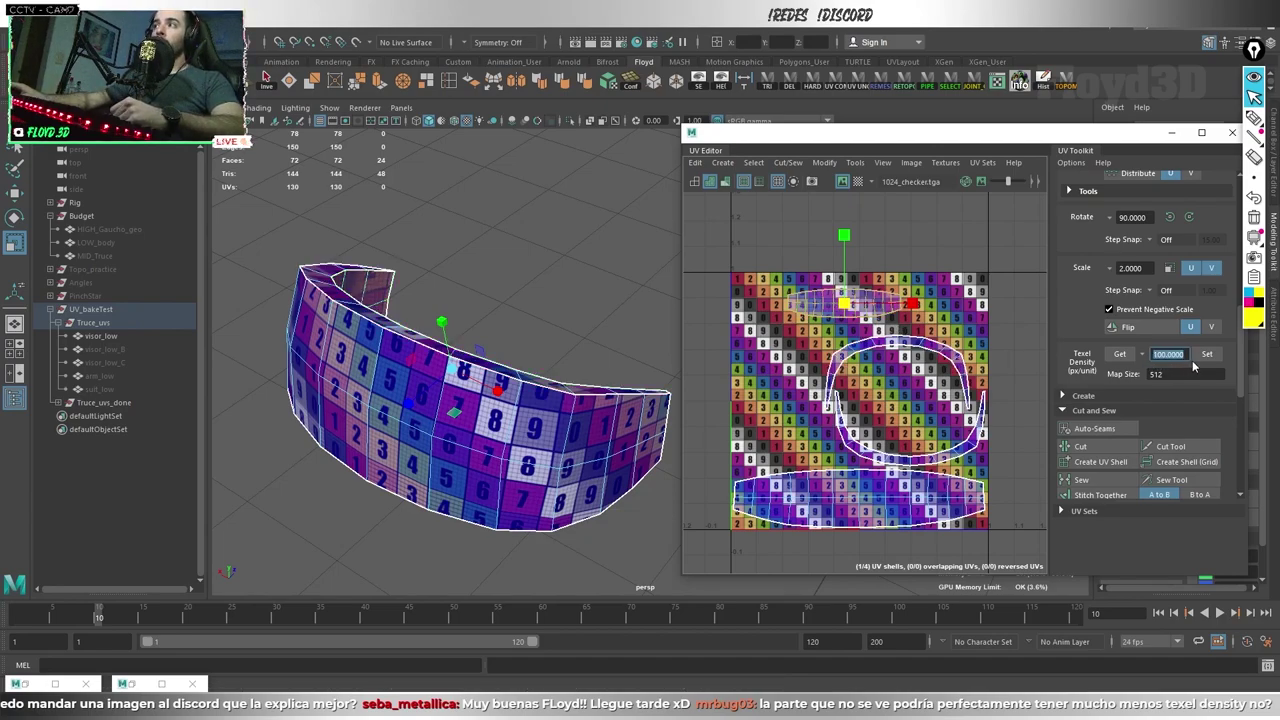
key("f")
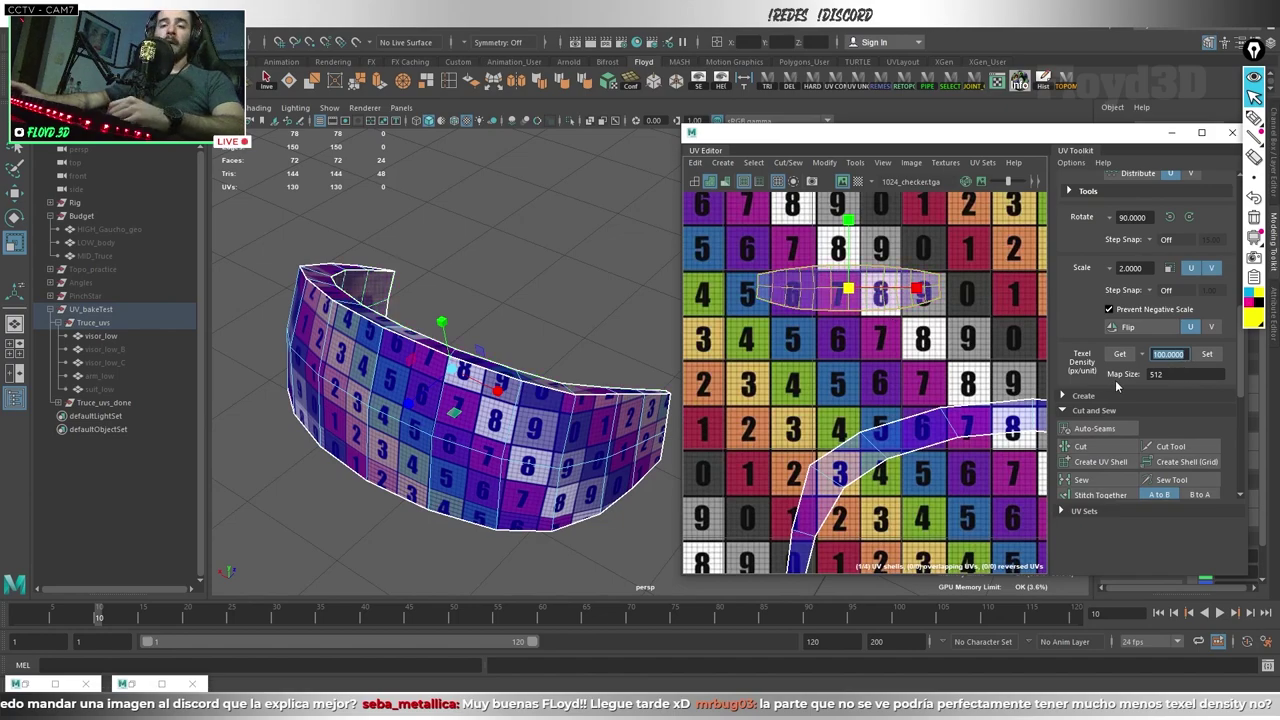
left_click(1170, 376)
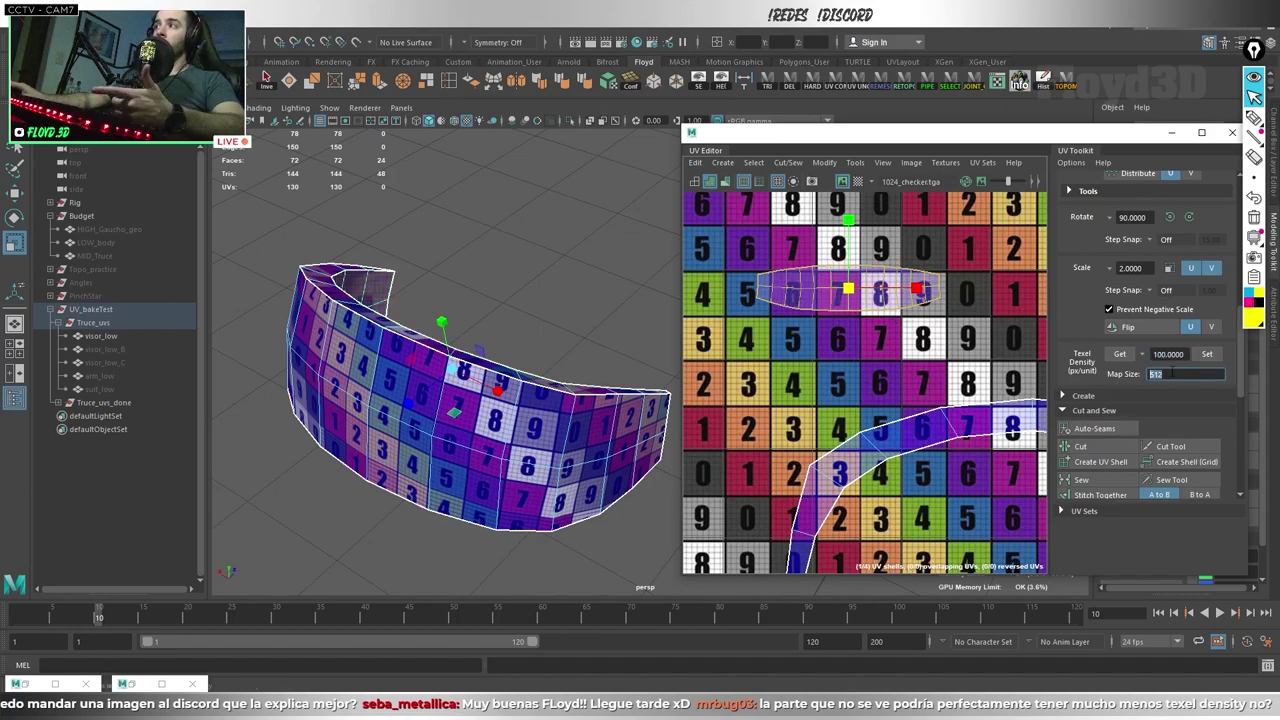
key("Return")
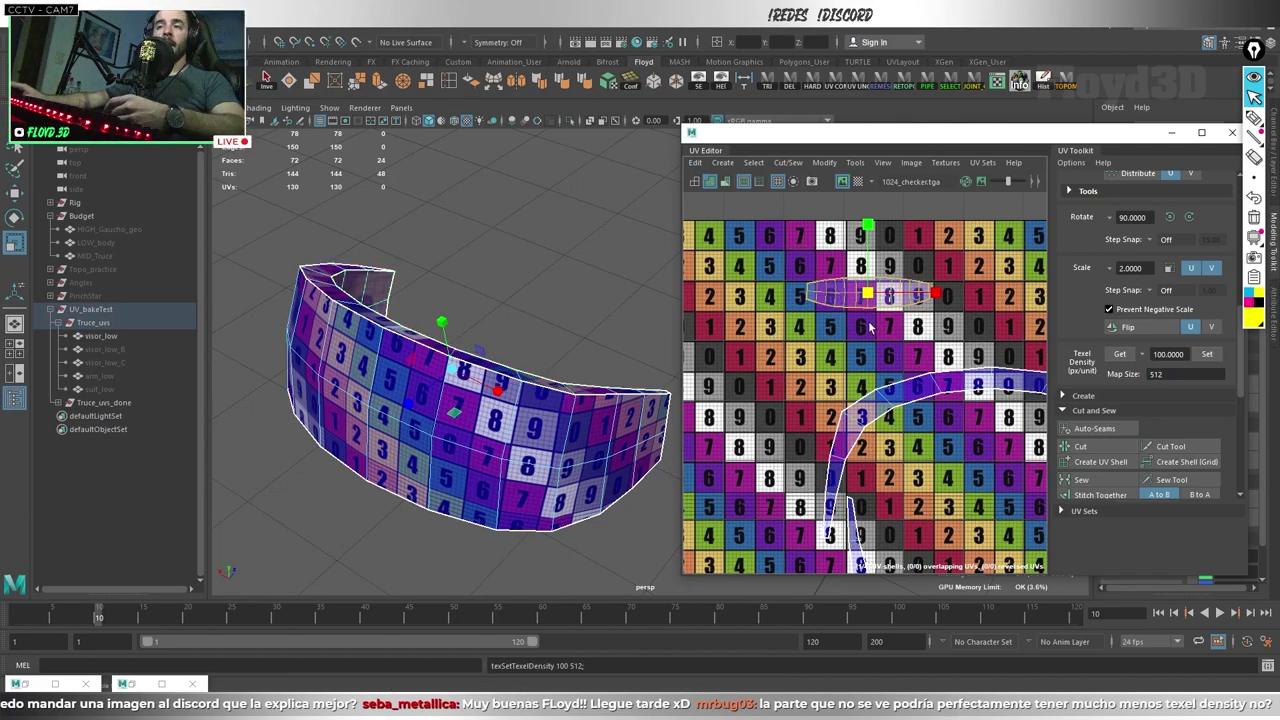
key("a")
scroll(843, 396, "up", 2)
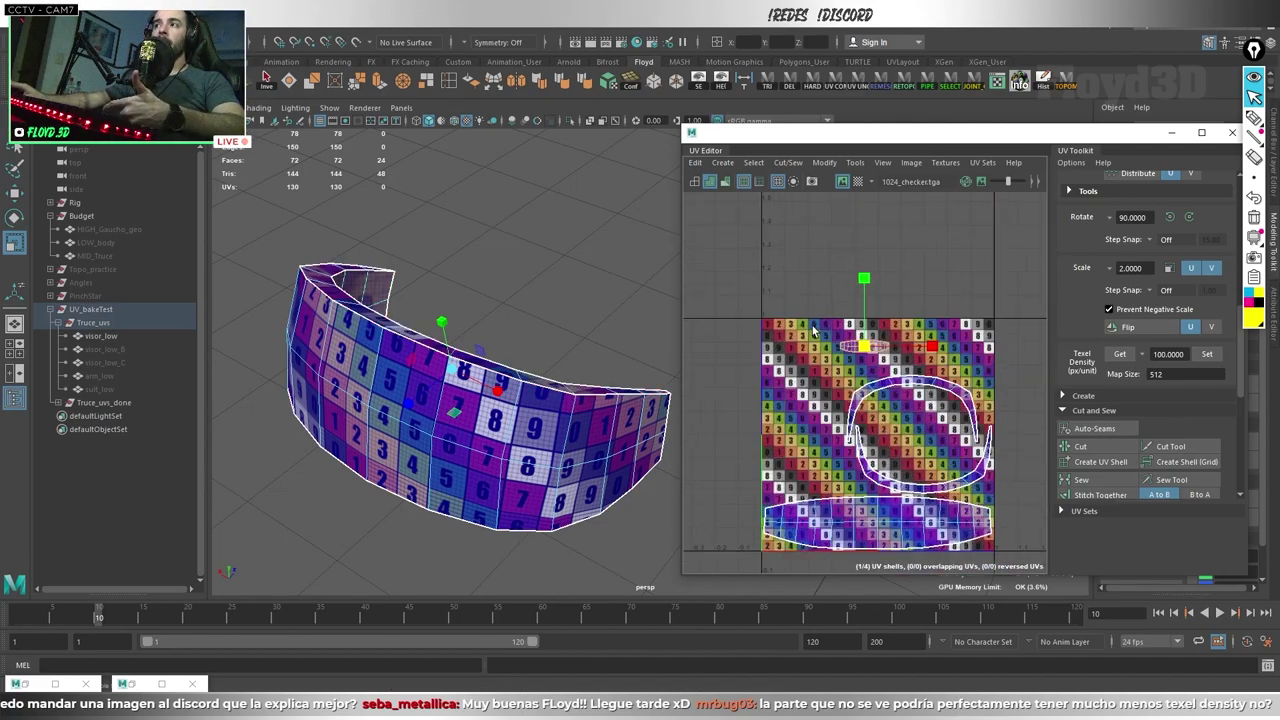
scroll(845, 392, "up", 2)
scroll(866, 368, "up", 2)
scroll(866, 368, "down", 1)
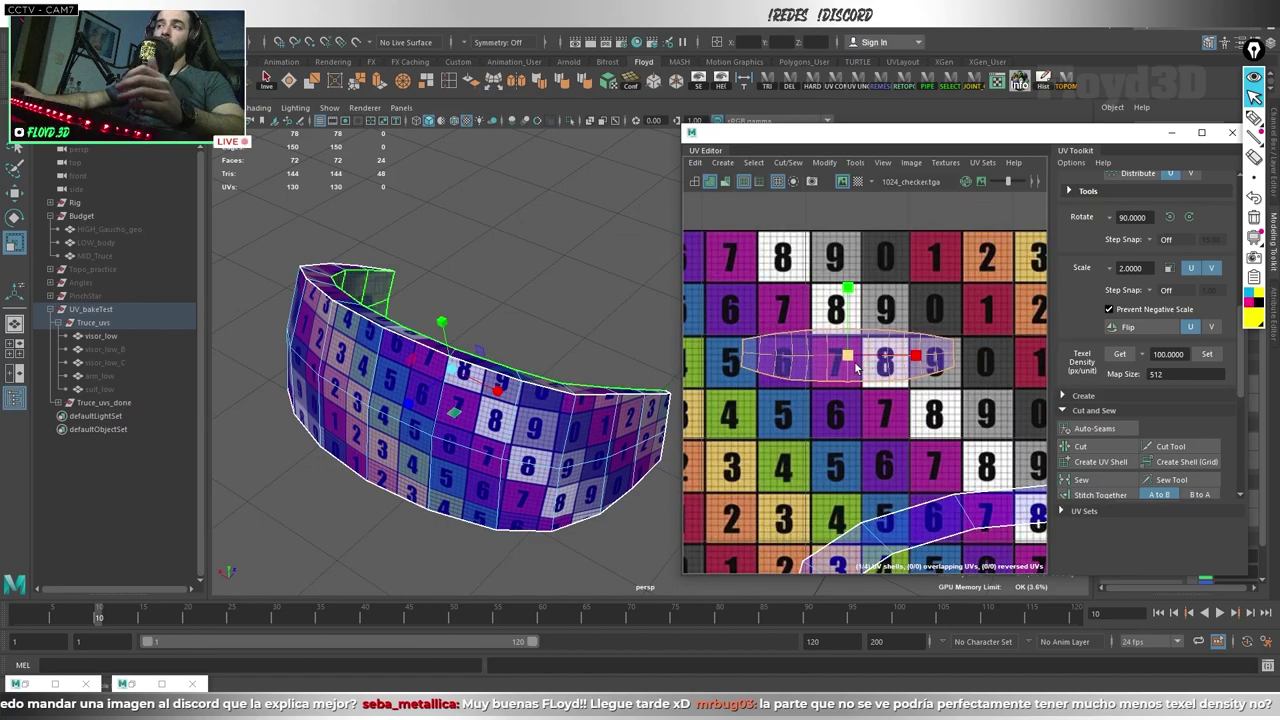
scroll(815, 400, "down", 2)
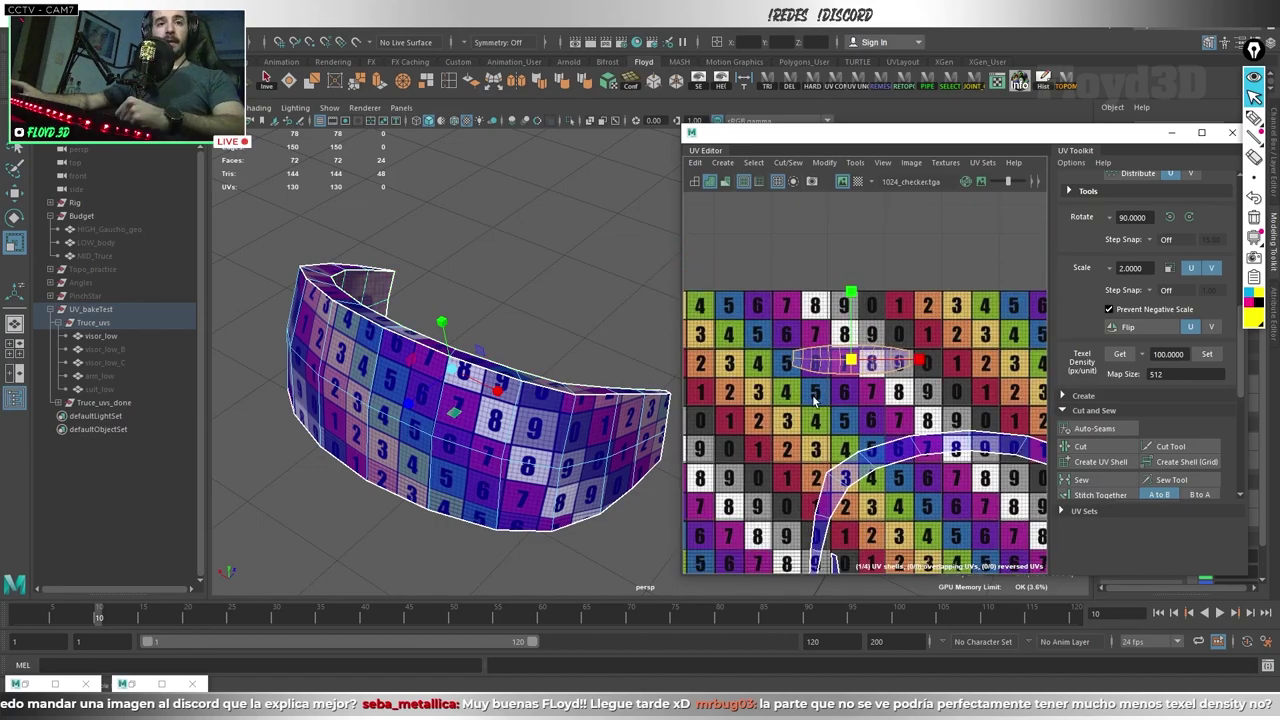
key("a")
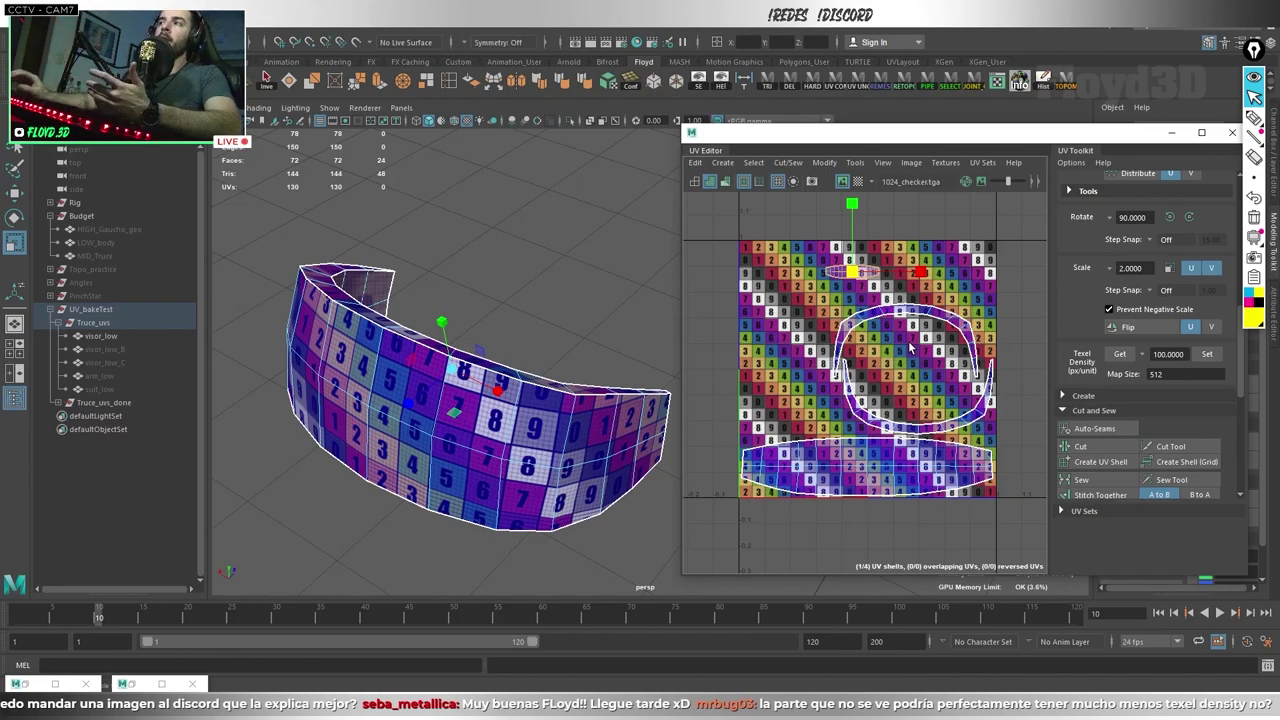
Step: Set texel density 100 at map size 512 on three shells and reposition one shell upward
double_click(860, 432)
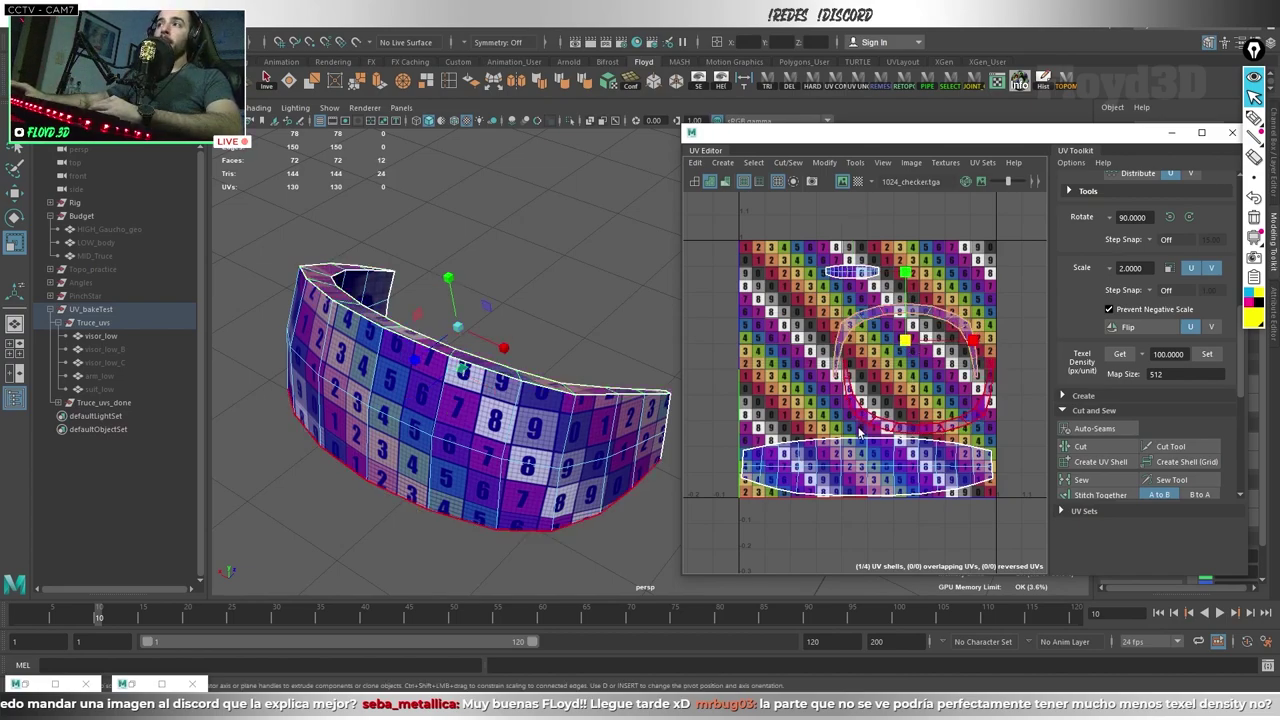
left_click_drag(906, 320, 800, 536)
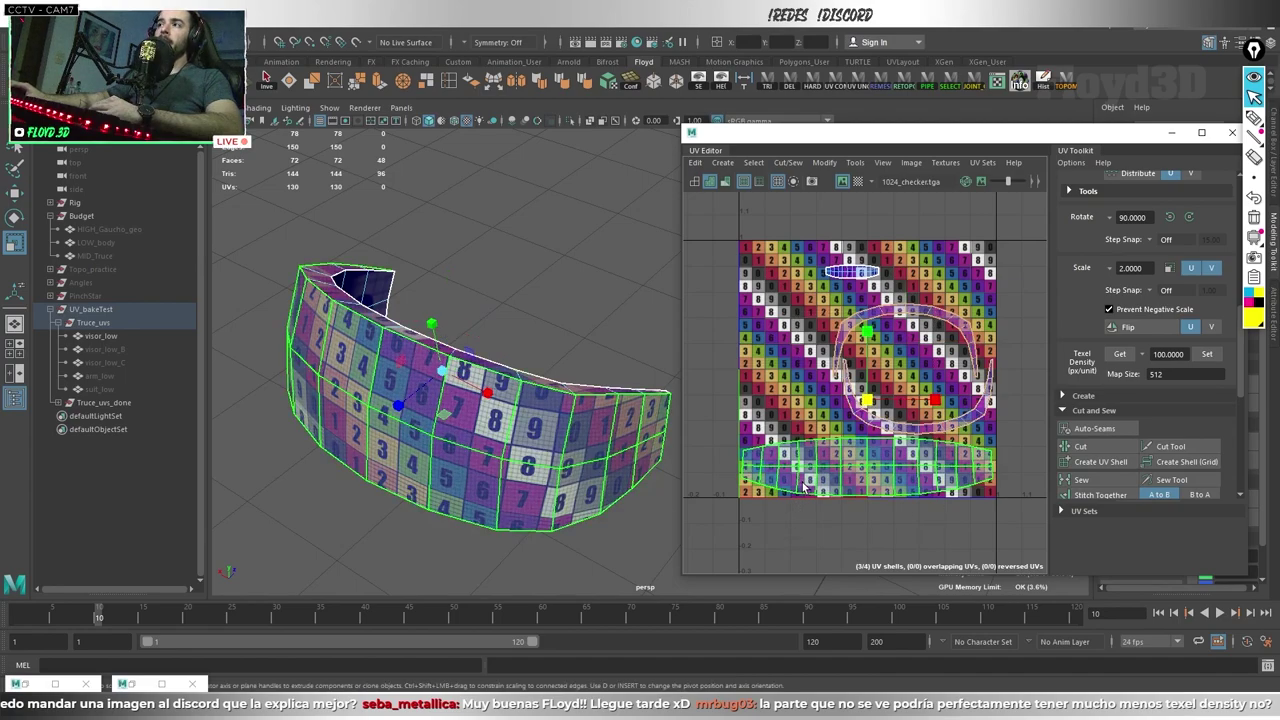
left_click(1207, 354)
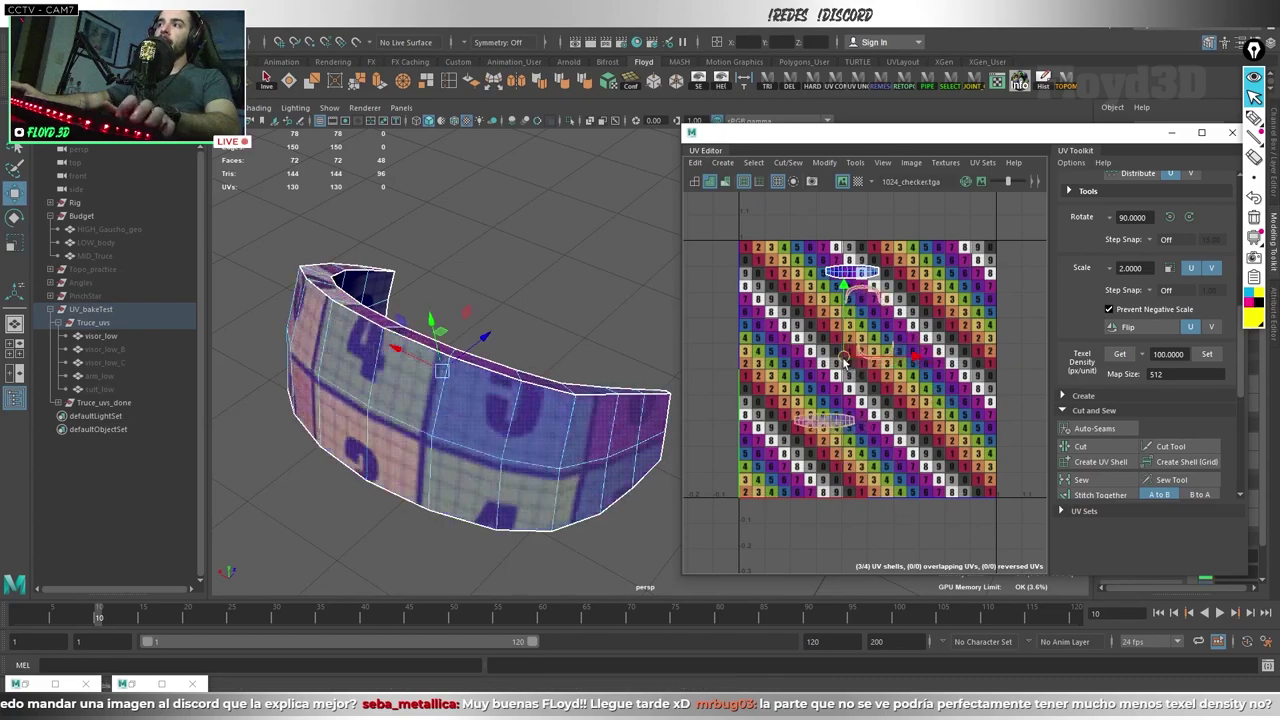
mouse_move(945, 343)
left_mouse_down()
mouse_move(898, 380)
mouse_move(943, 290)
left_mouse_up()
left_click(633, 277)
mouse_move(577, 307)
left_mouse_down("alt")
mouse_move(498, 307)
mouse_move(538, 290)
mouse_move(606, 292)
mouse_move(404, 456)
left_mouse_up("alt")
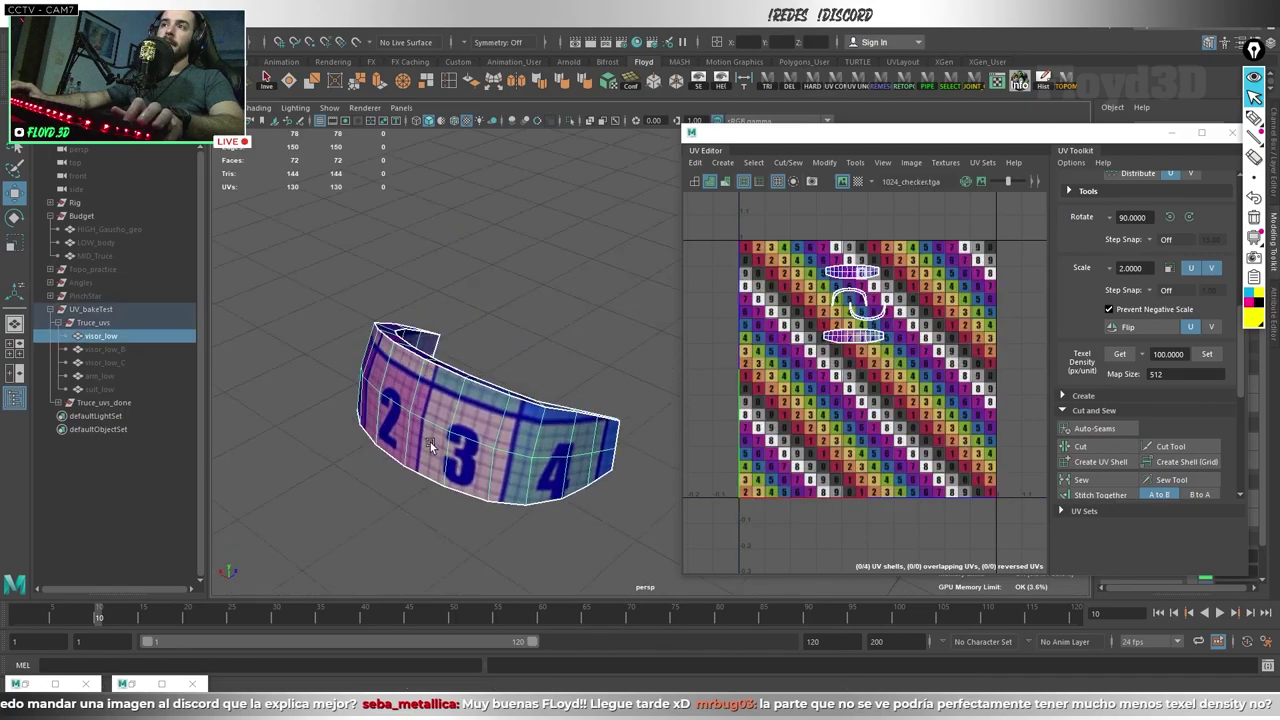
Step: Scale all four UV shells up about 2x, then frame the visor band to inspect the checker
left_click(828, 345)
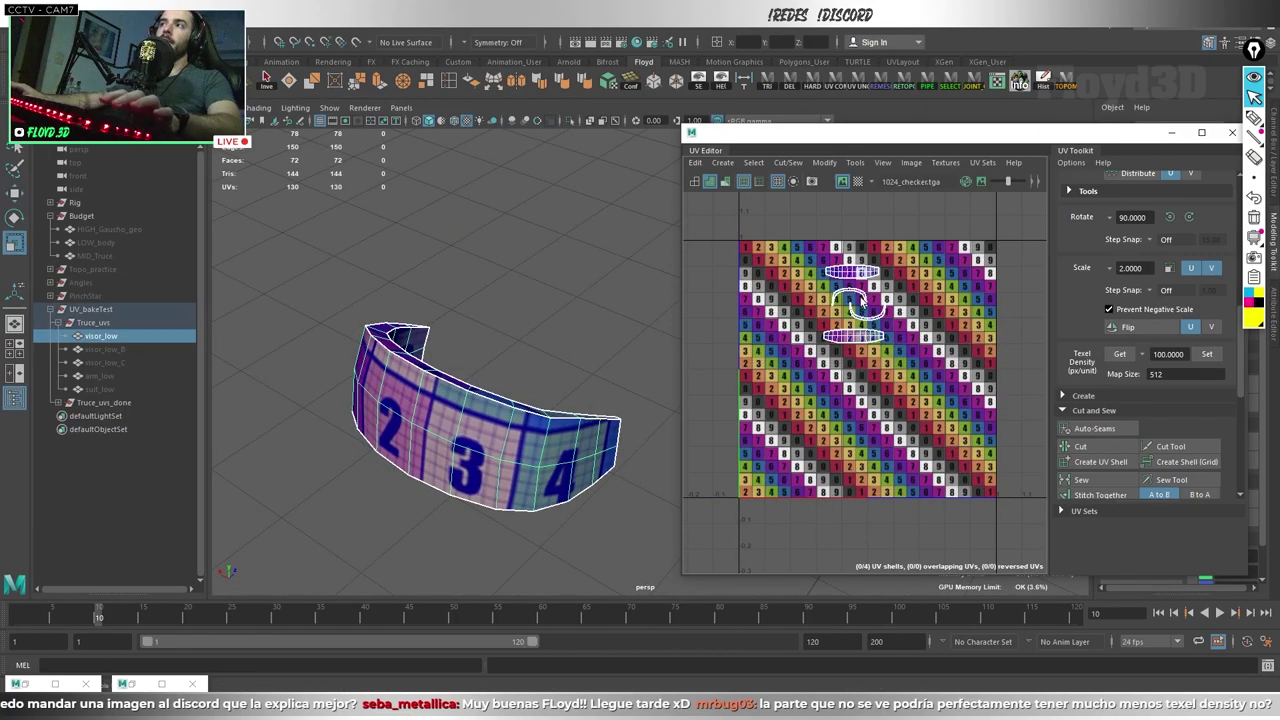
left_click_drag(815, 255, 893, 348)
mouse_move(853, 303)
left_mouse_down()
mouse_move(868, 325)
mouse_move(861, 372)
left_mouse_up()
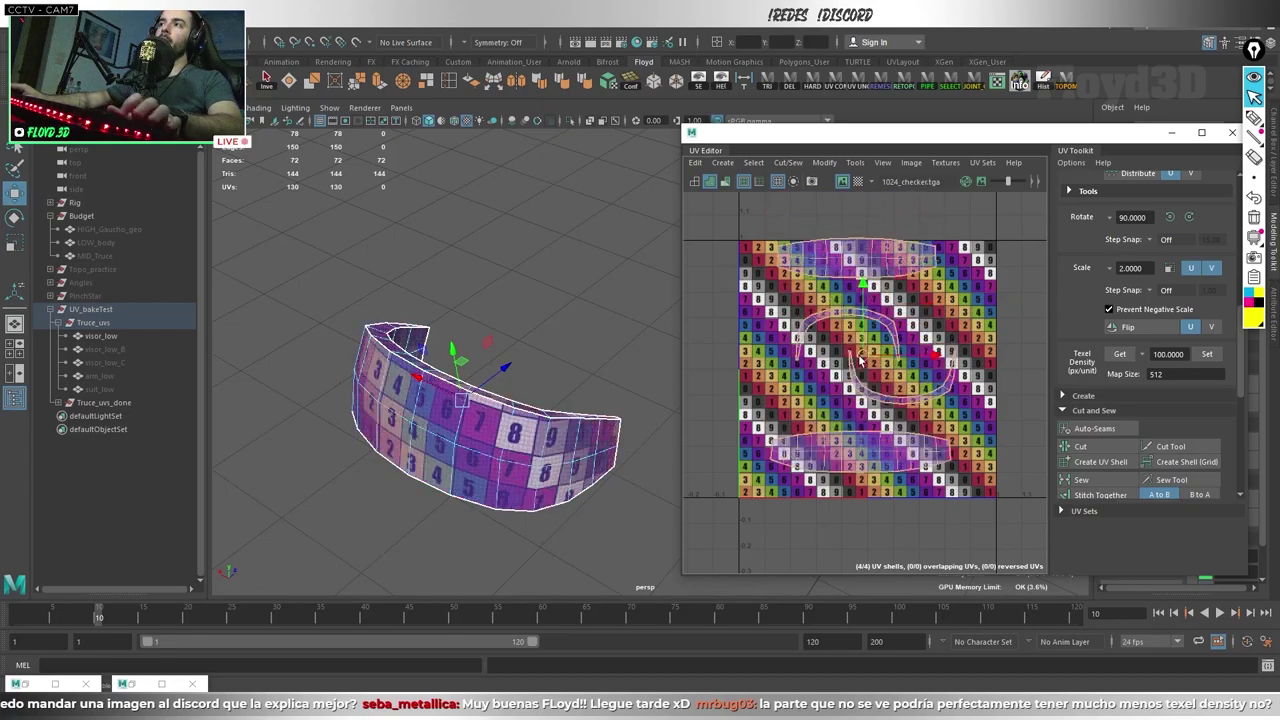
left_click(558, 369)
left_click_drag(558, 369, 560, 333, "alt")
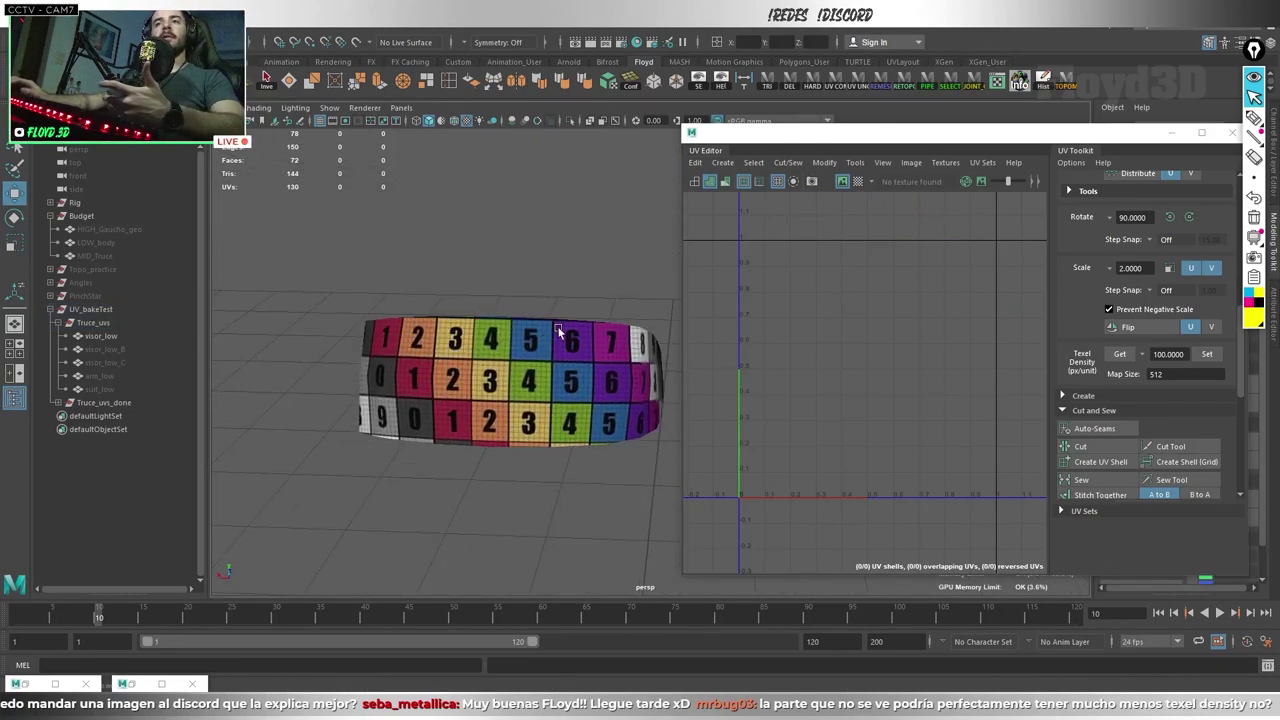
left_click(550, 349)
mouse_move(550, 349)
left_mouse_down("alt")
mouse_move(542, 425)
mouse_move(553, 334)
mouse_move(511, 267)
mouse_move(558, 234)
mouse_move(455, 267)
mouse_move(468, 302)
left_mouse_up("alt")
left_click(542, 425)
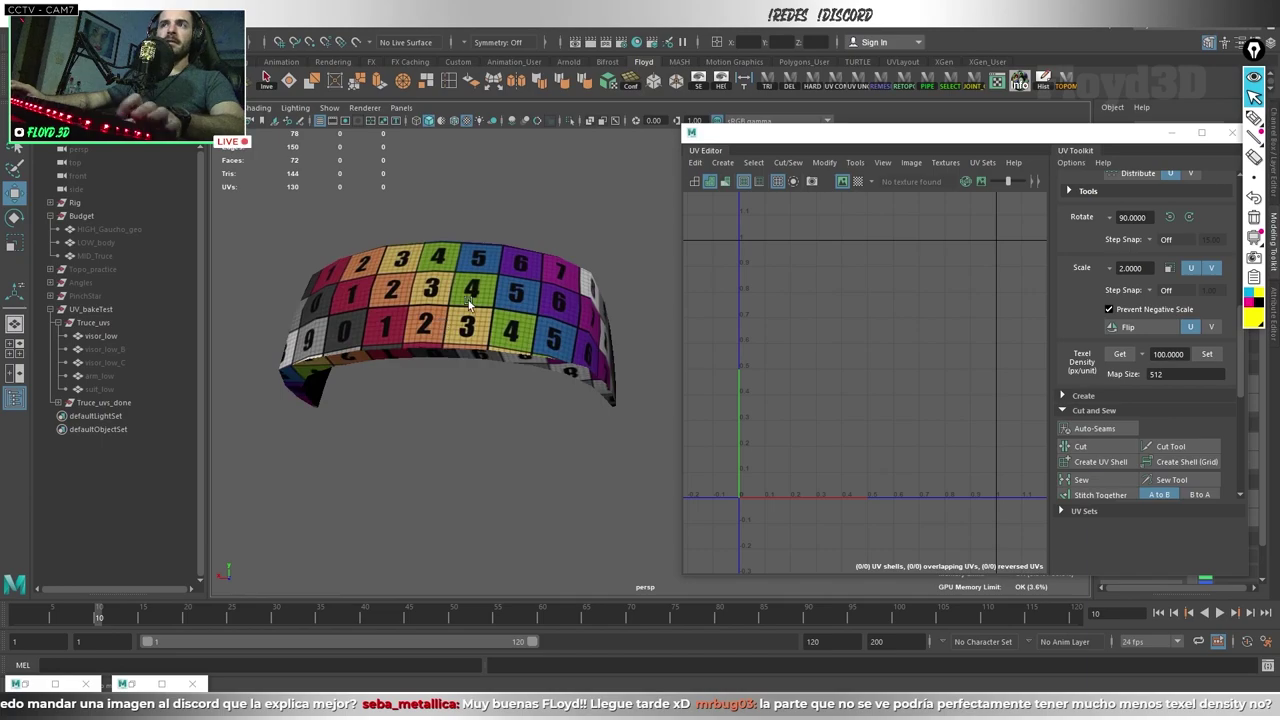
left_click(468, 302)
key("f")
scroll(499, 315, "down", 5)
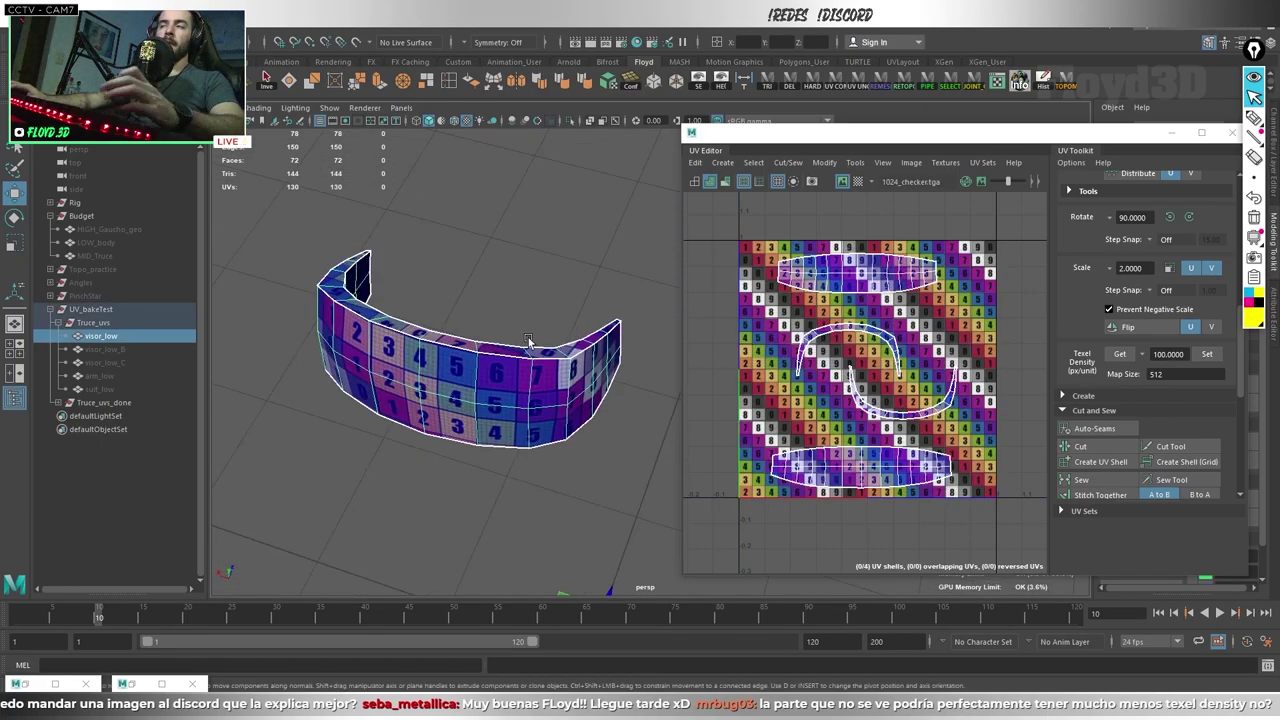
left_click_drag(528, 337, 760, 254, "alt")
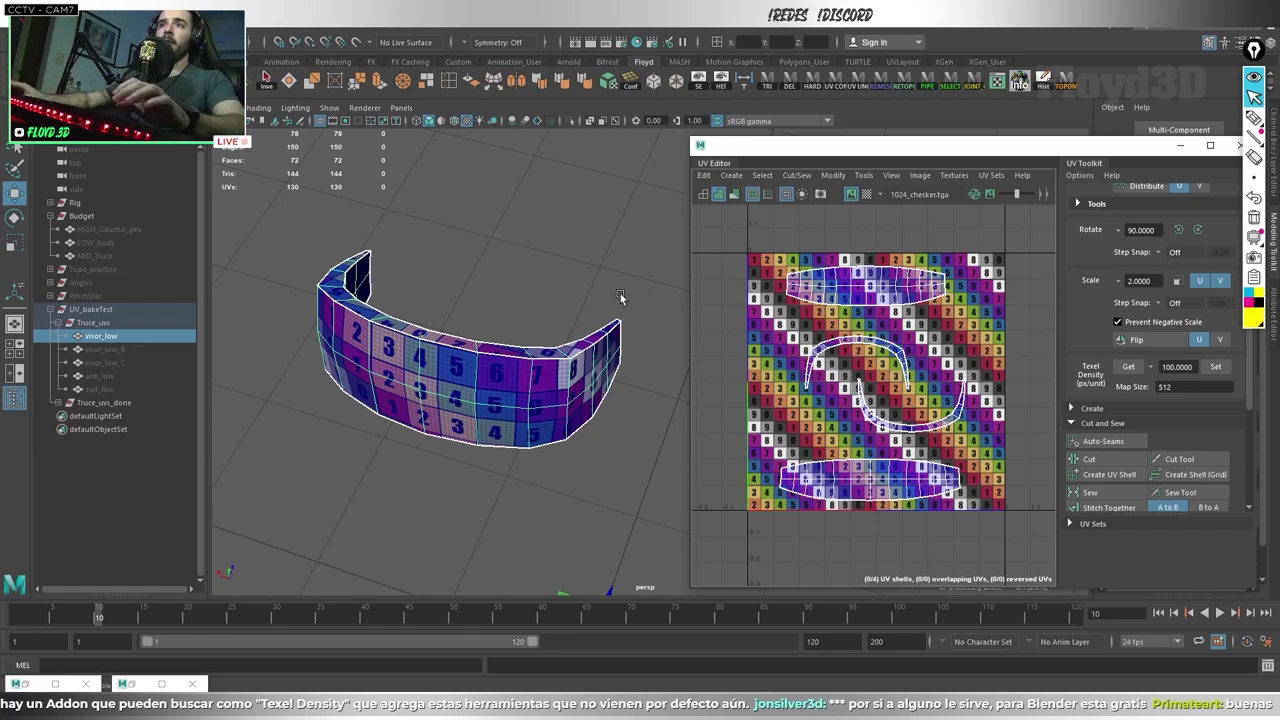
mouse_move(498, 237)
right_mouse_down()
mouse_move(491, 616)
mouse_move(503, 606)
right_mouse_up()
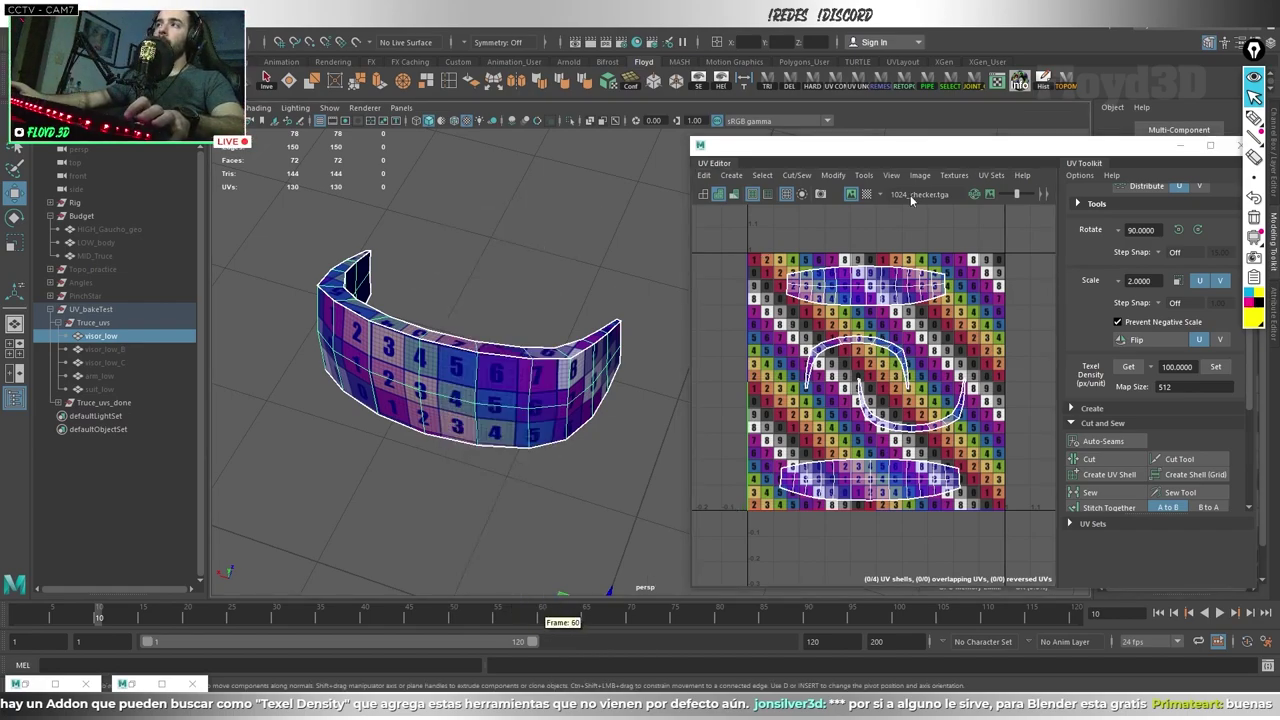
left_click(866, 194)
left_click(866, 194)
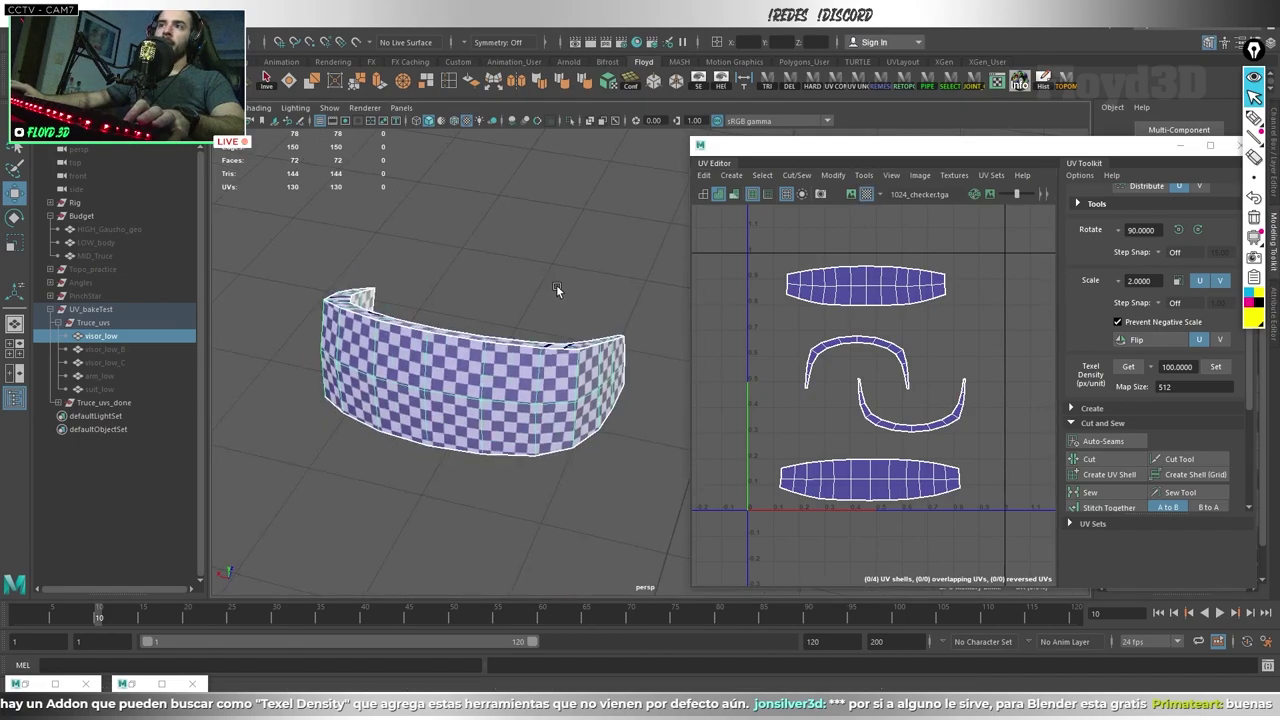
left_click_drag(556, 284, 620, 280, "alt")
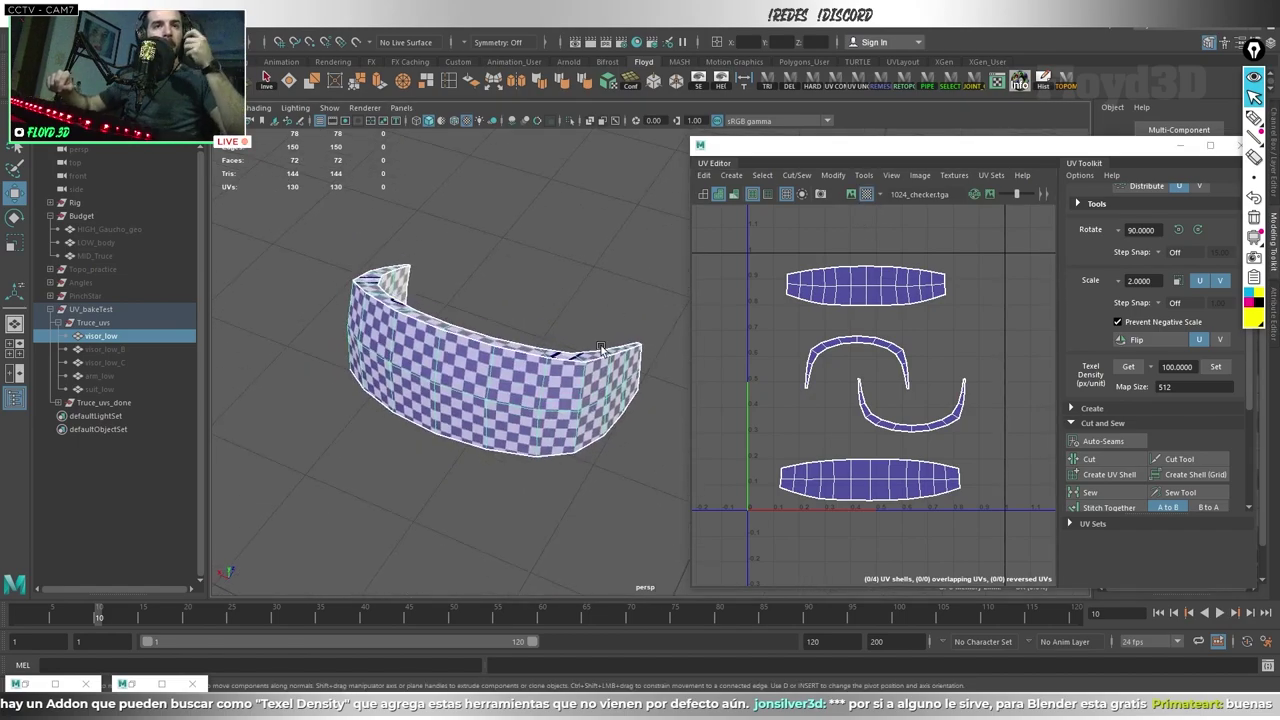
left_click(601, 348)
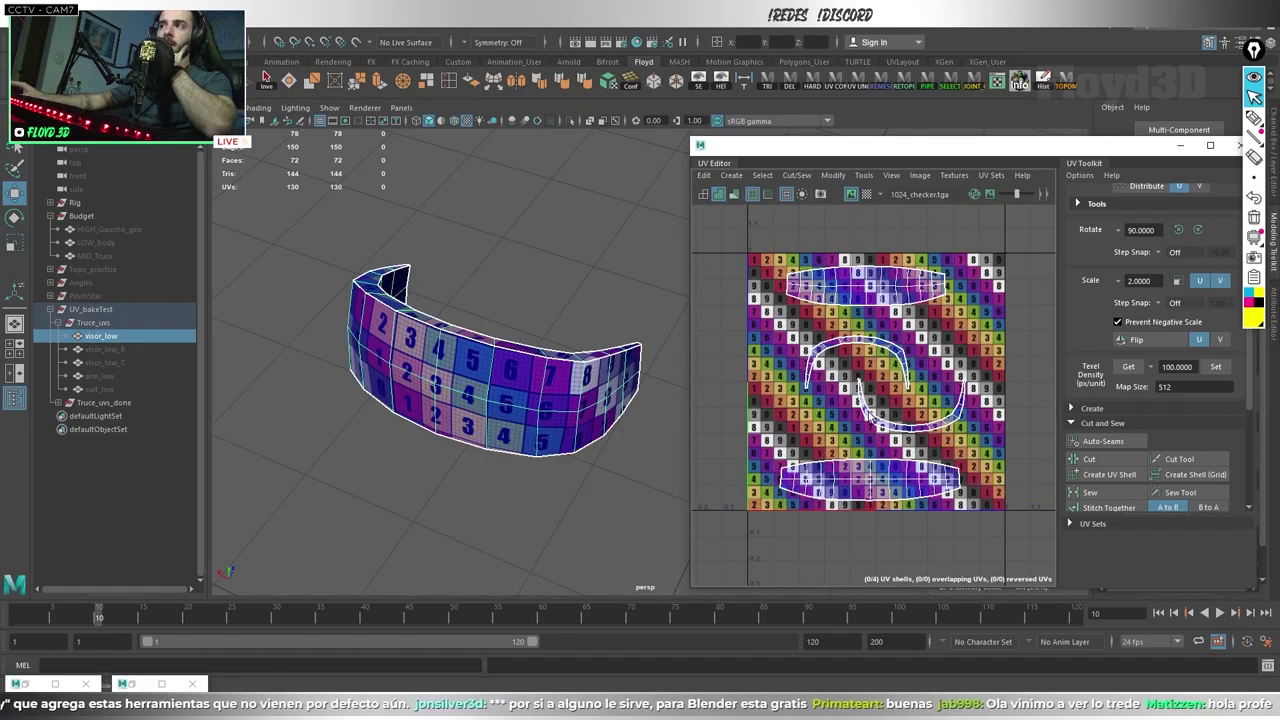
mouse_move(586, 330)
left_mouse_down("alt")
mouse_move(590, 357)
mouse_move(407, 337)
left_mouse_up("alt")
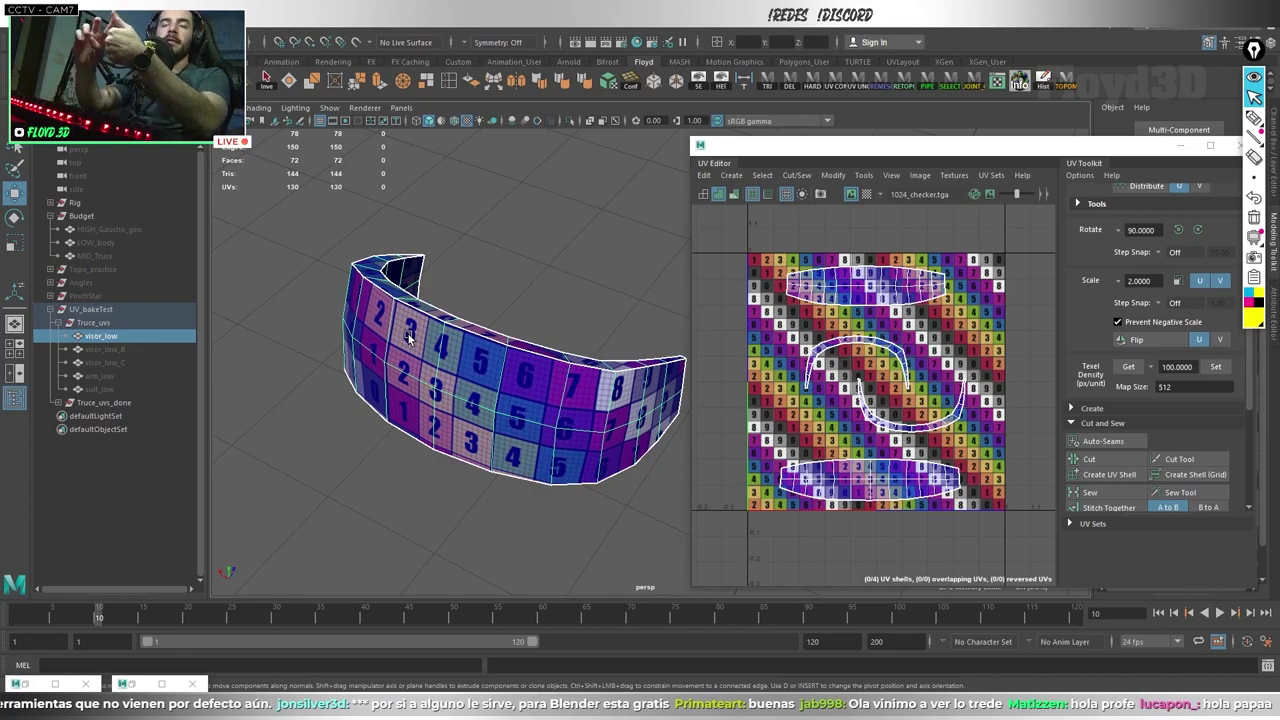
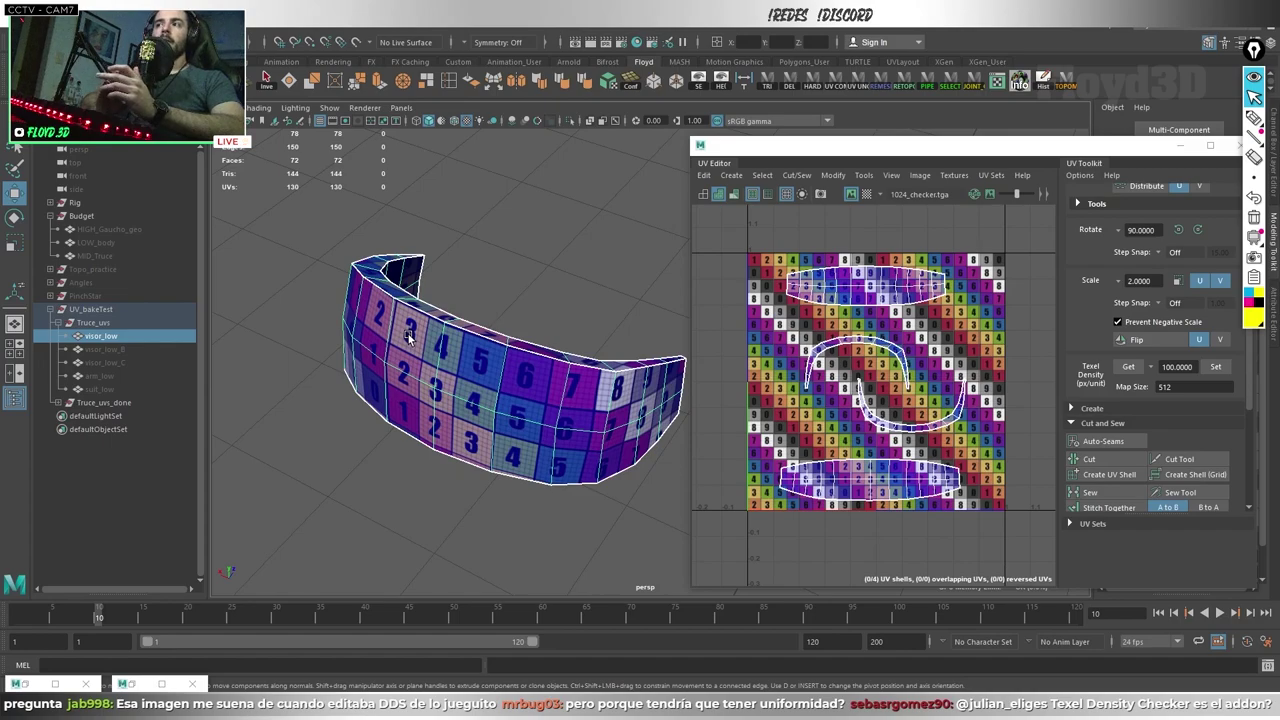
Step: Select a face loop around the visor band and switch to the Scale tool
left_click_drag(408, 338, 430, 330, "alt")
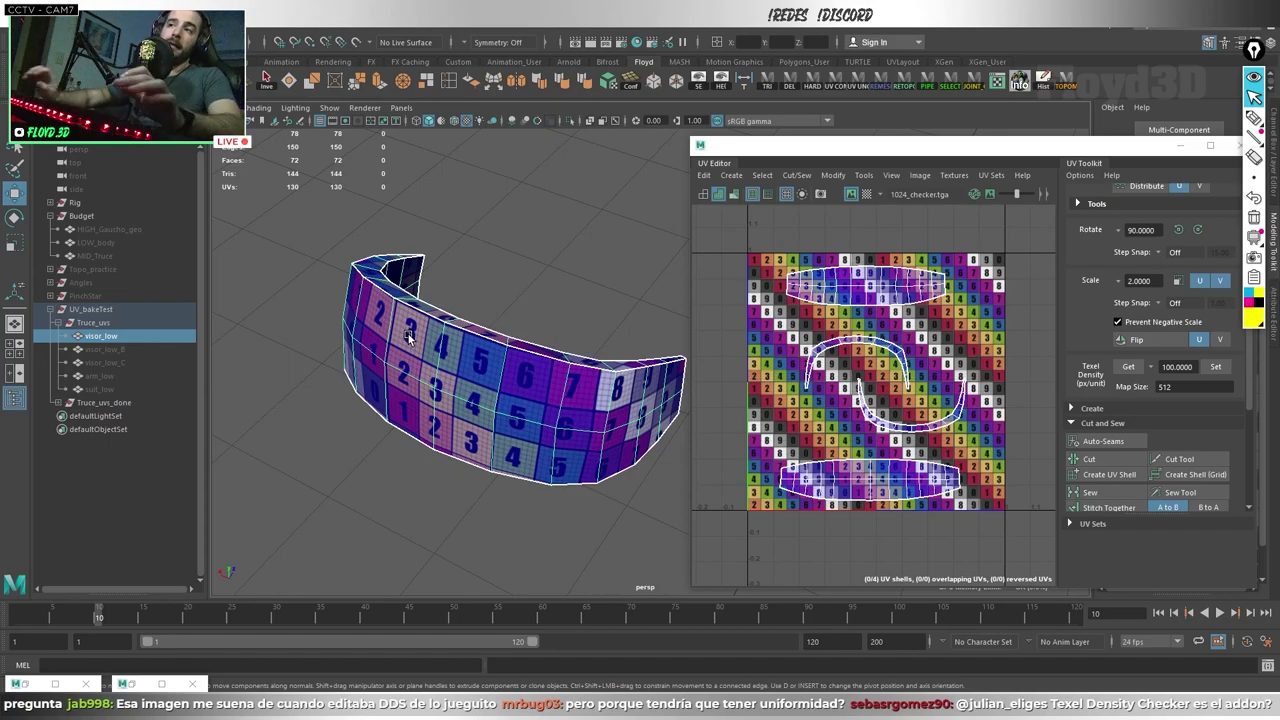
right_click_drag(520, 314, 520, 357)
double_click(500, 380)
mouse_move(500, 380)
left_mouse_down("alt")
mouse_move(528, 423)
mouse_move(532, 408)
mouse_move(594, 428)
mouse_move(598, 504)
mouse_move(510, 531)
mouse_move(551, 532)
mouse_move(548, 505)
left_mouse_up("alt")
key("r")
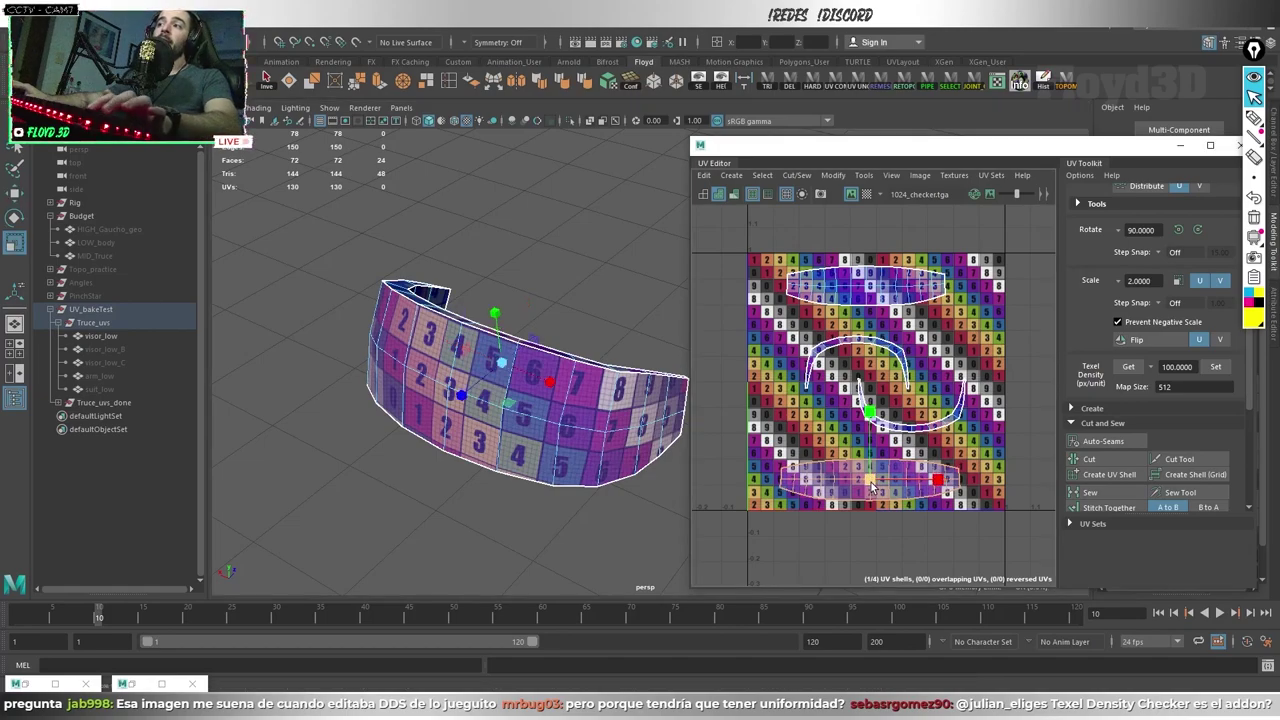
Step: Clear the band selection and zoom in close on its numbered checker texture
left_click_drag(660, 432, 685, 415, "alt")
scroll(858, 347, "up", 3)
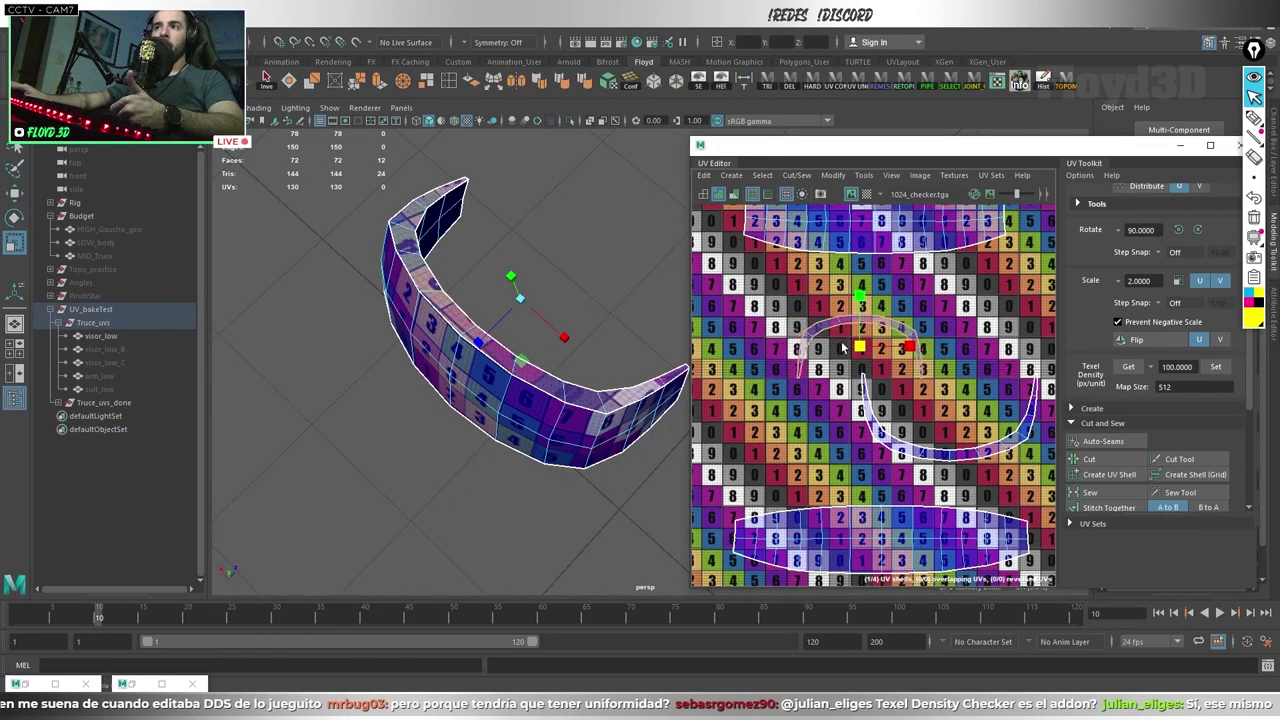
left_click(542, 318)
scroll(542, 318, "up", 1)
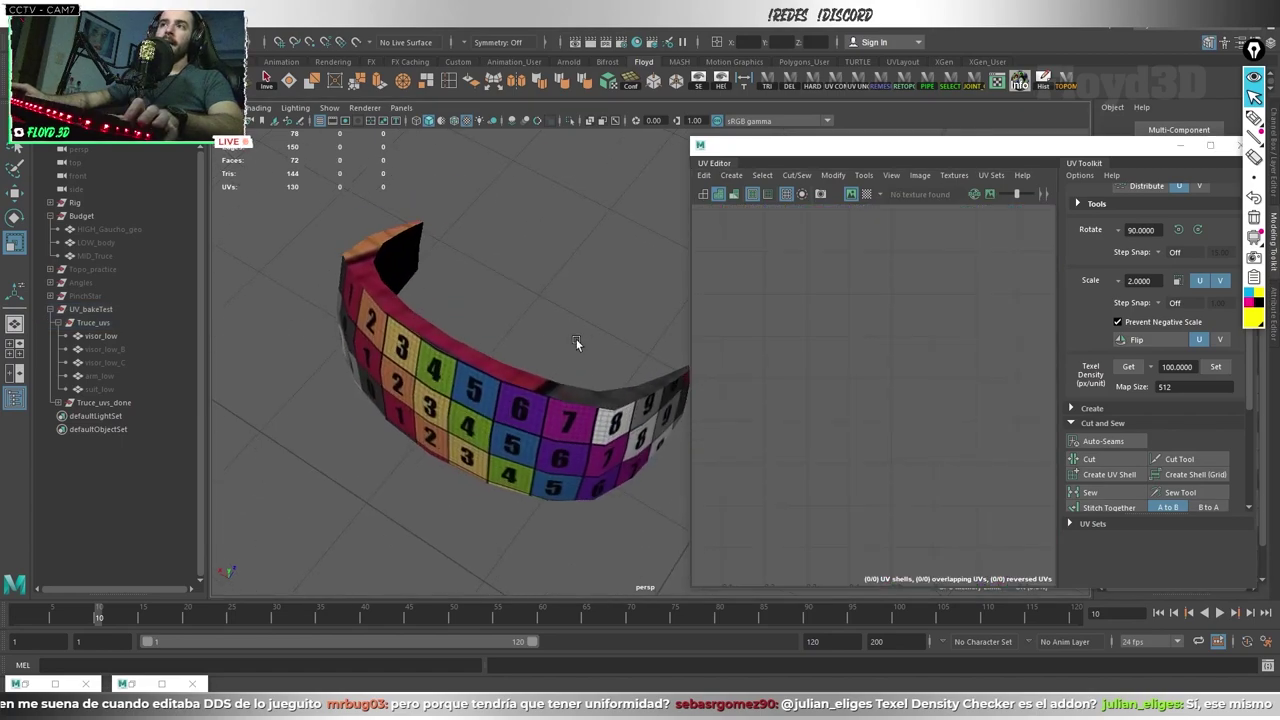
scroll(576, 339, "up", 3)
scroll(508, 370, "up", 2)
scroll(491, 400, "up", 2)
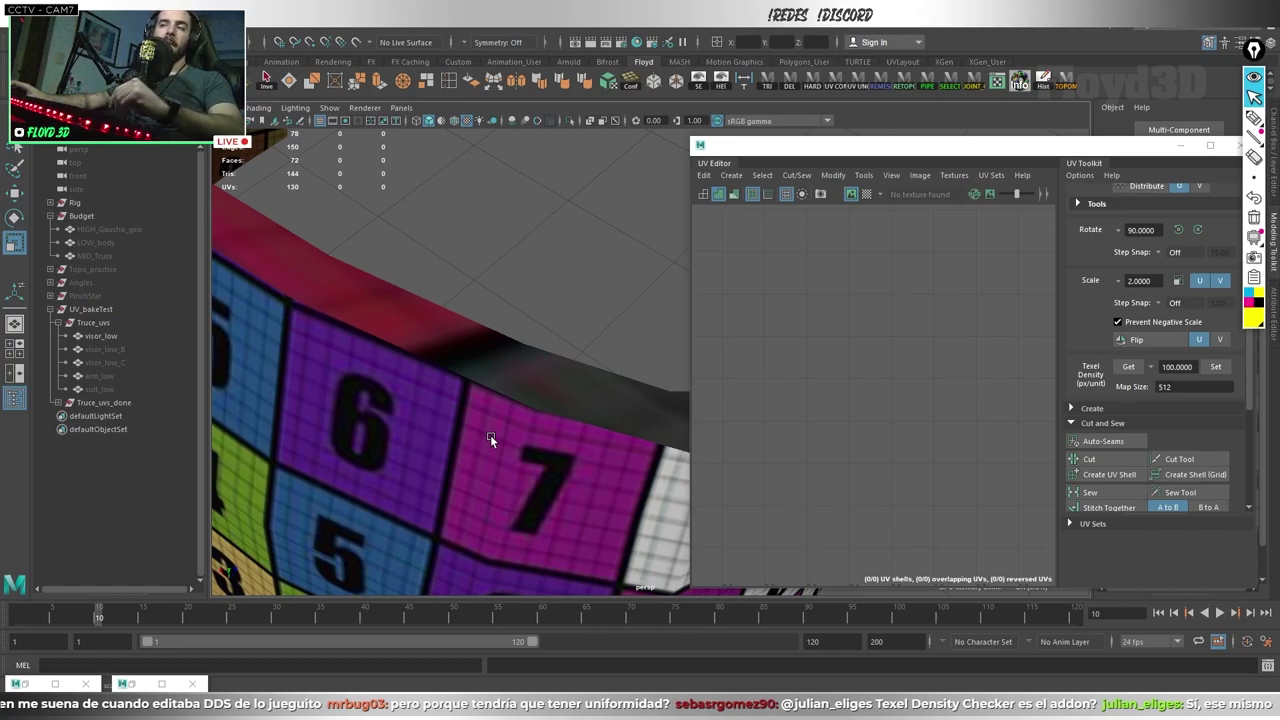
Step: Select the visor mesh and set its UV texel density to 200 in the UV Toolkit
key("f")
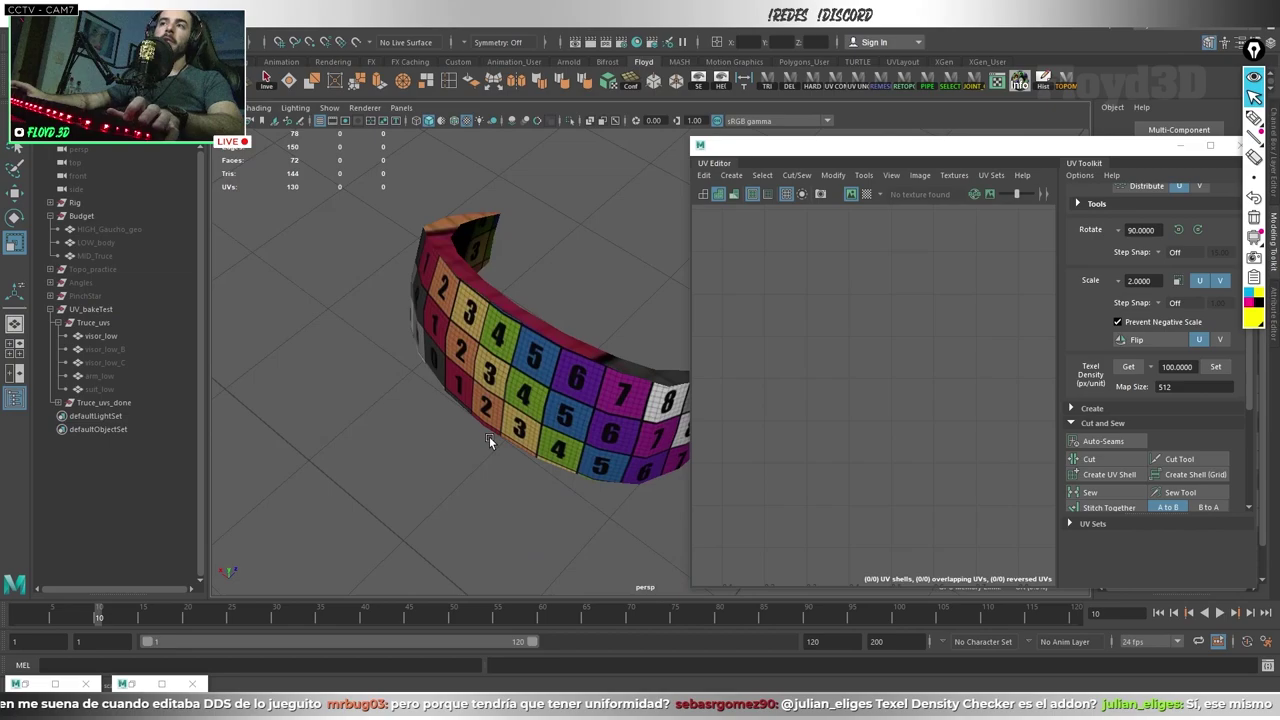
left_click(505, 348)
key("f")
left_click(1215, 366)
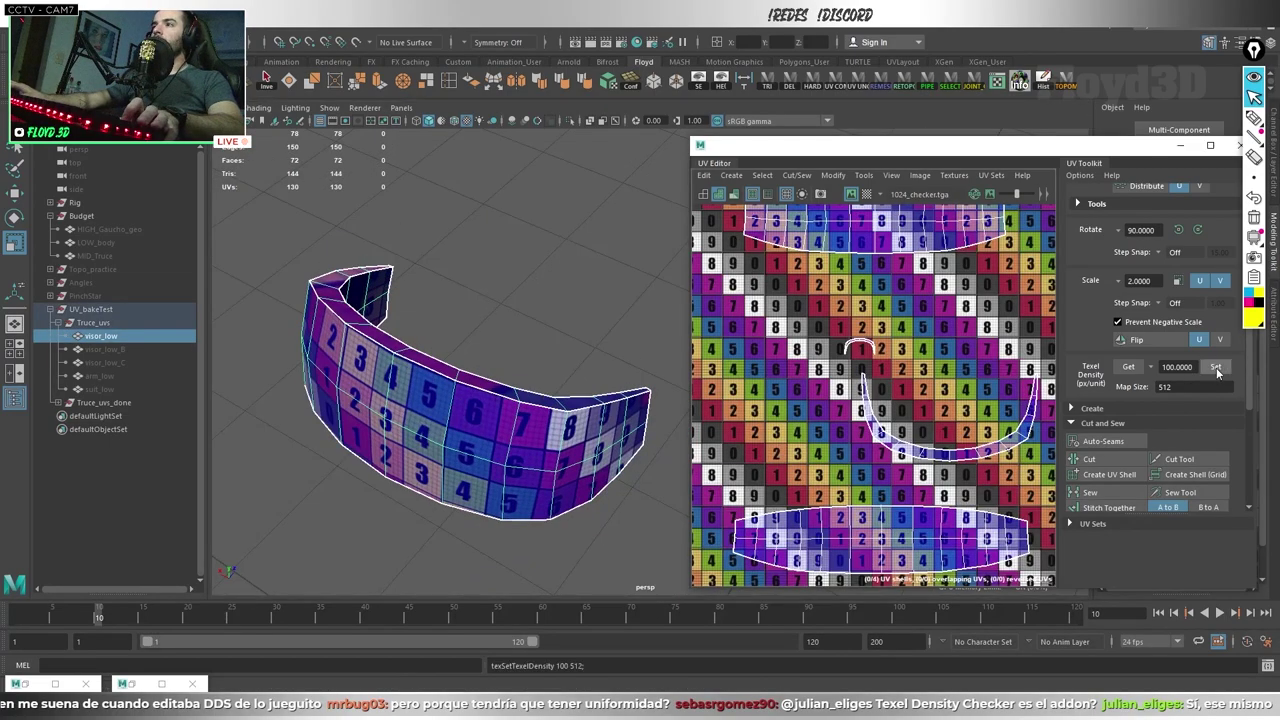
key("f")
type("w")
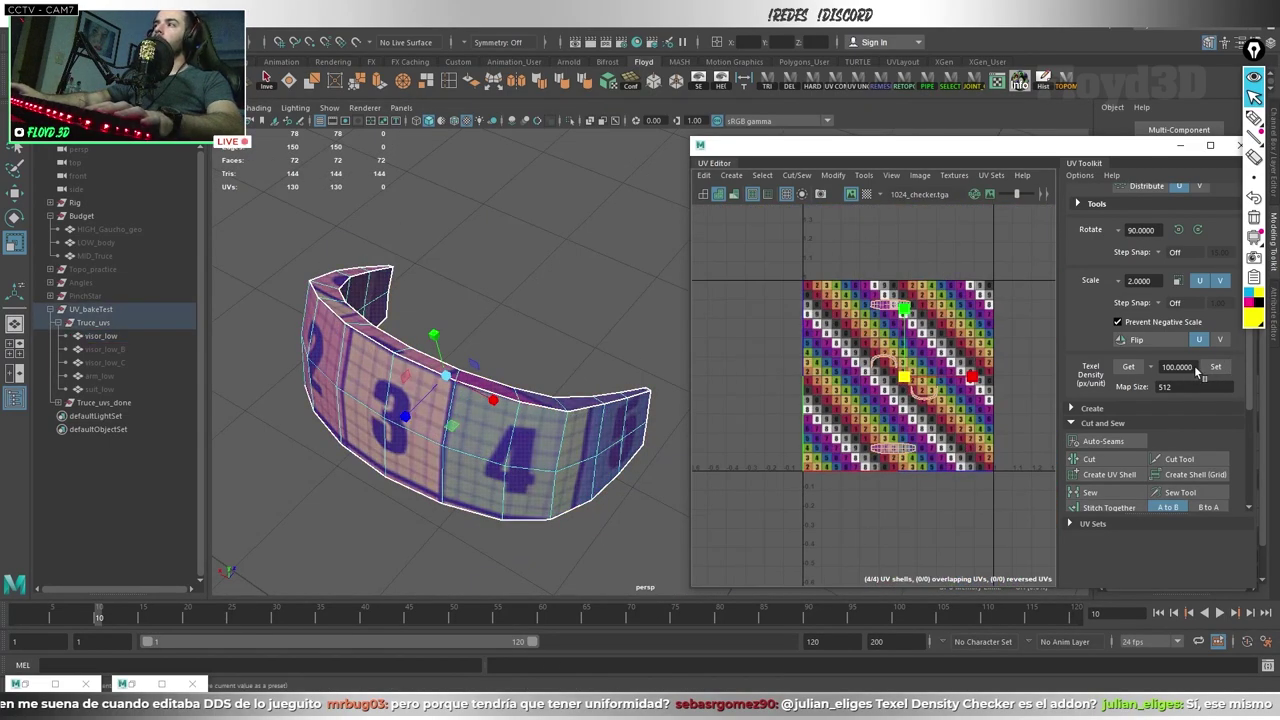
type("2")
left_click(1215, 366)
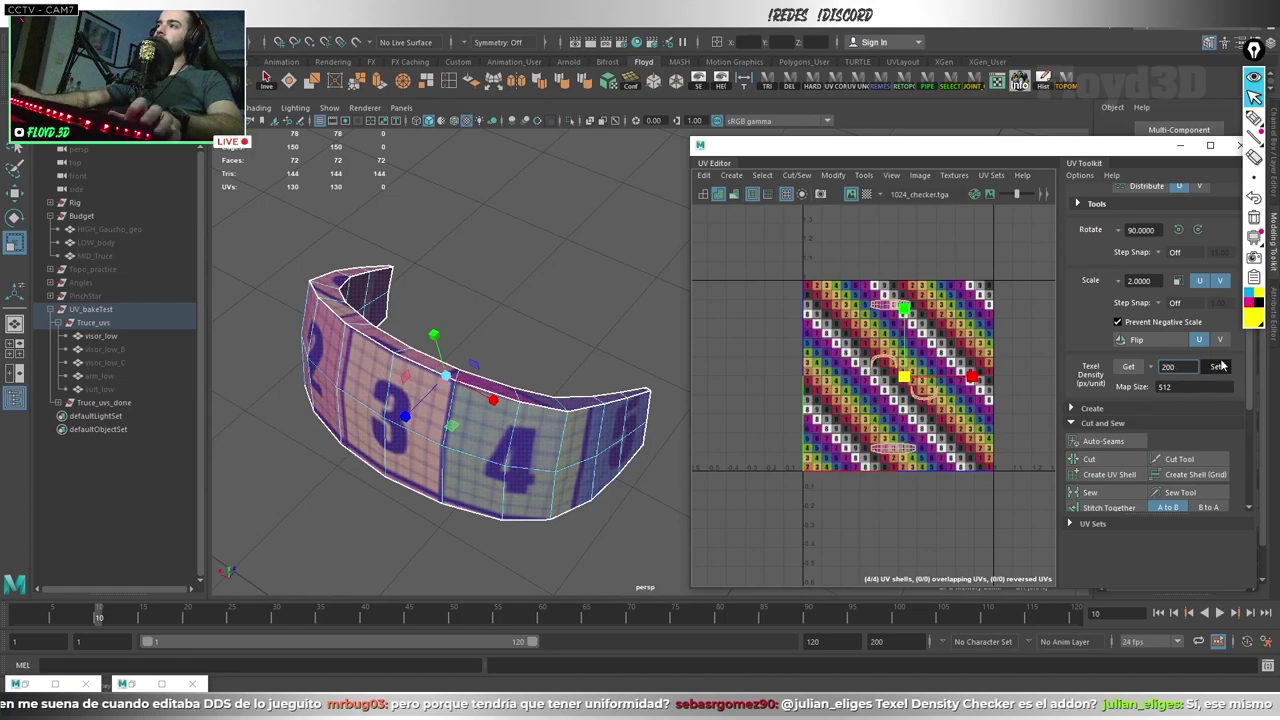
Step: Orbit around the visor to check the even checker tiles, then select one face loop
mouse_move(594, 257)
left_mouse_down("alt")
mouse_move(403, 458)
mouse_move(430, 452)
left_mouse_up("alt")
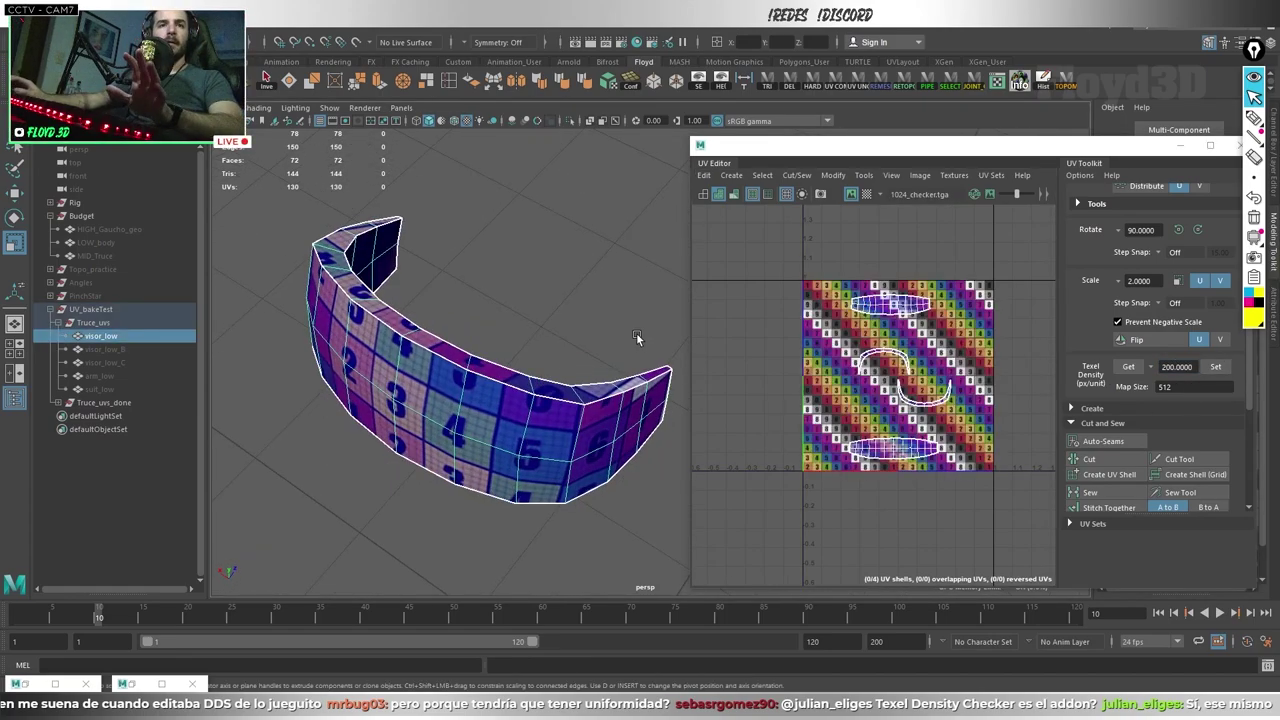
left_click_drag(636, 337, 595, 347, "alt")
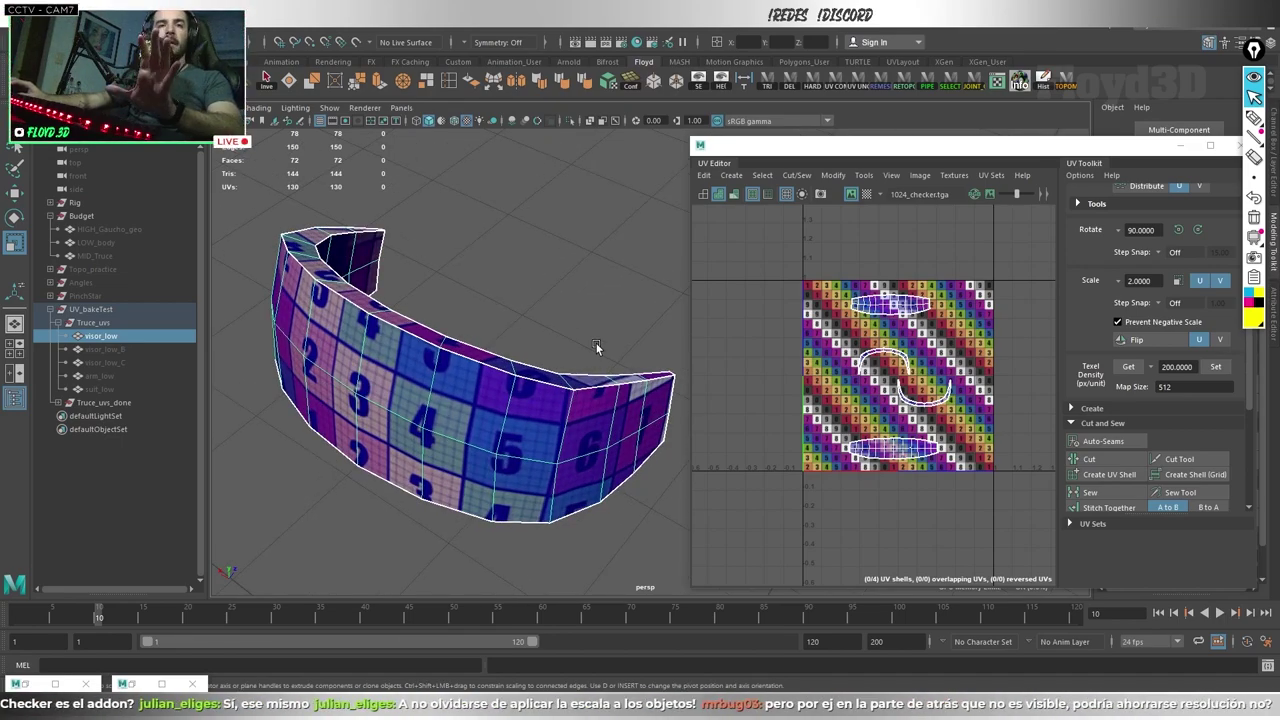
left_click_drag(595, 347, 326, 340, "alt")
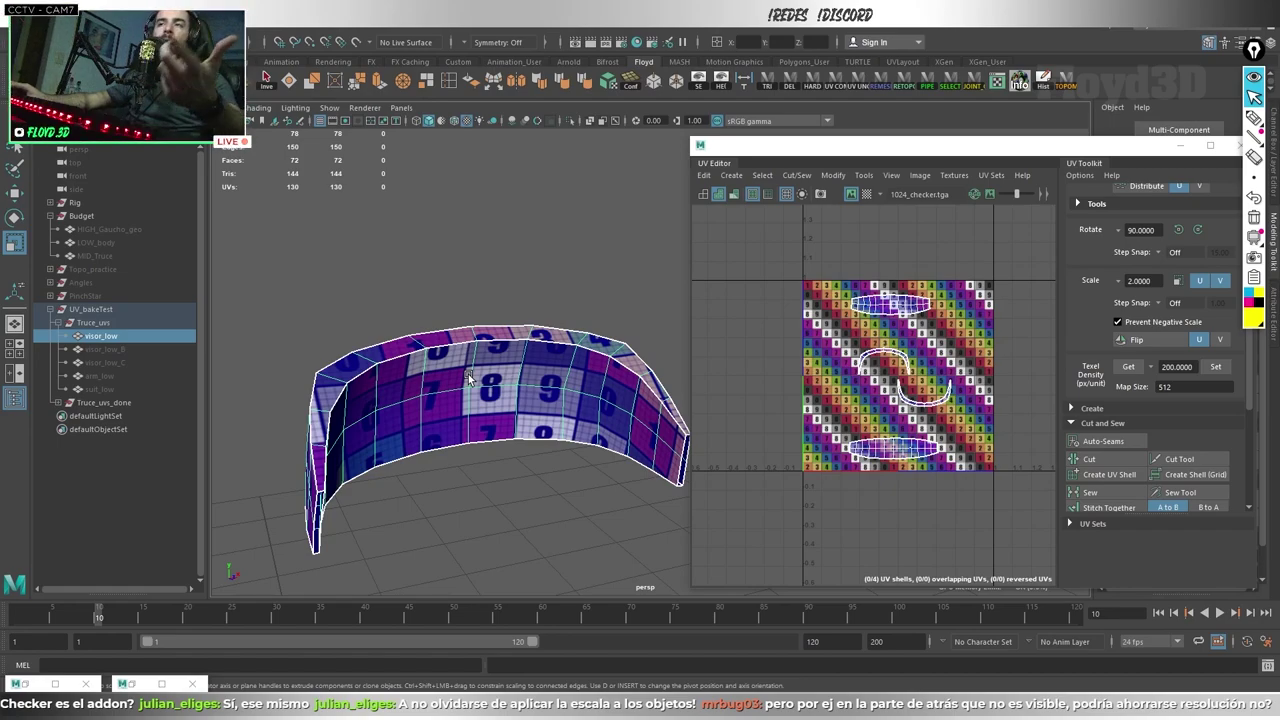
right_click_drag(438, 315, 557, 280)
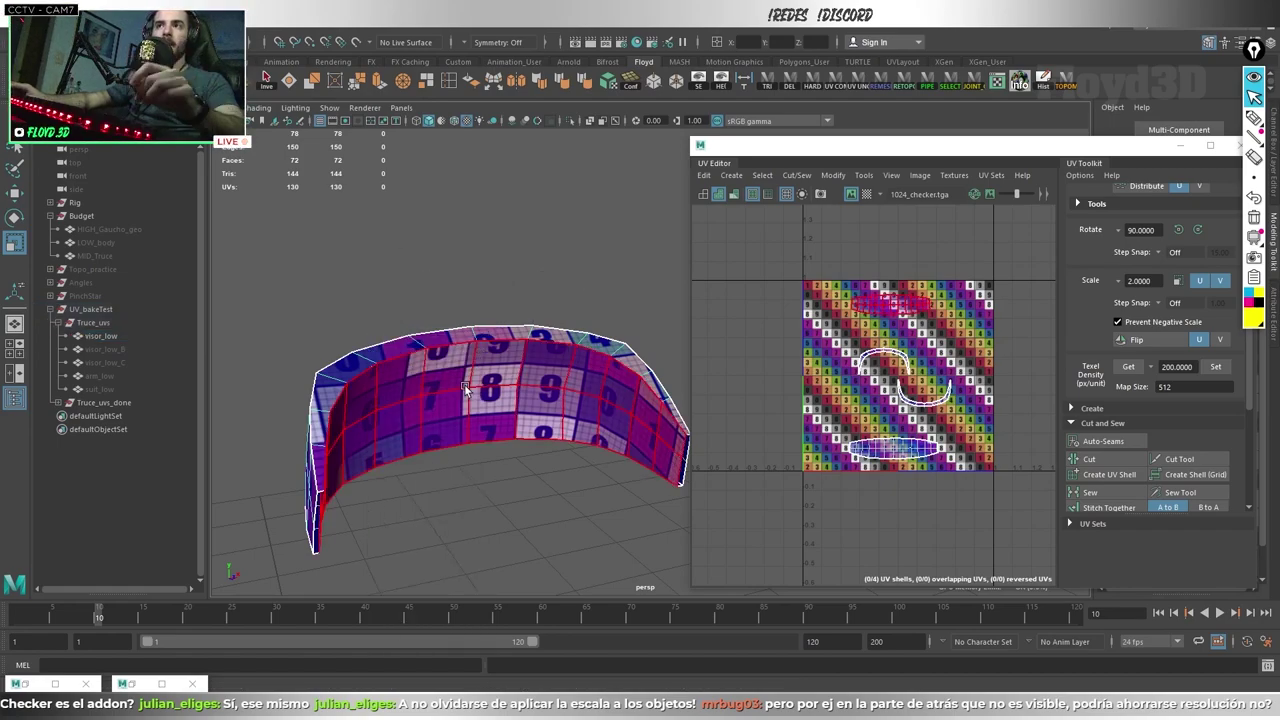
left_click(464, 384)
mouse_move(462, 478)
left_mouse_down("alt")
mouse_move(447, 470)
mouse_move(507, 480)
left_mouse_up("alt")
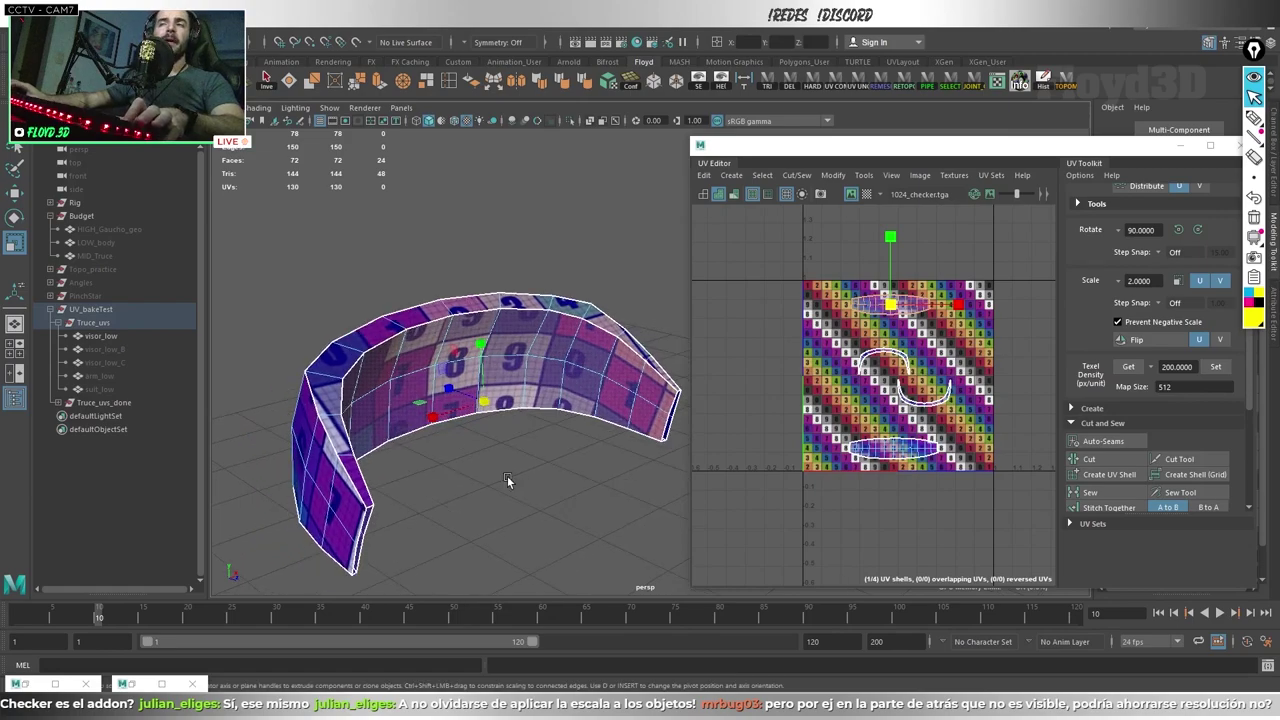
Step: Return to object selection, look over the visor again, and leave it deselected
left_click_drag(560, 420, 520, 400, "alt")
right_click_drag(560, 380, 543, 343)
left_click_drag(585, 360, 585, 343, "alt")
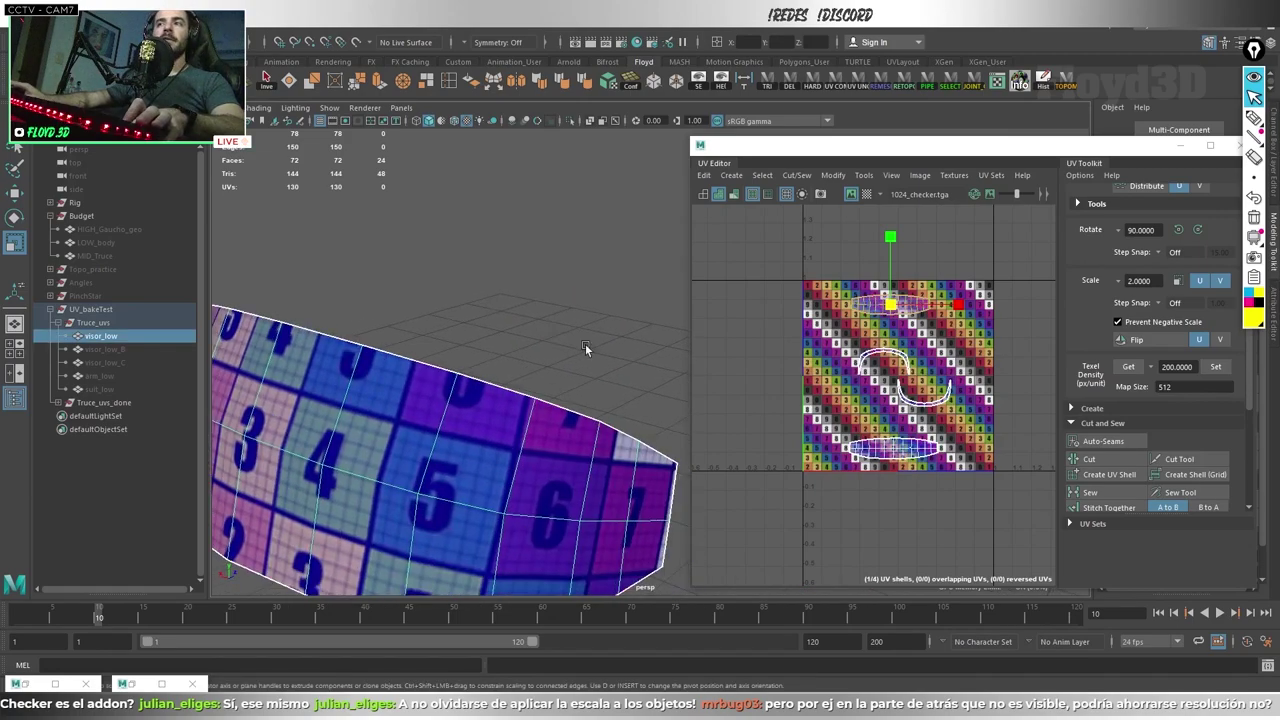
left_click(556, 295)
mouse_move(556, 295)
left_mouse_down("alt")
mouse_move(482, 398)
mouse_move(513, 495)
mouse_move(464, 430)
left_mouse_up("alt")
left_click(482, 398)
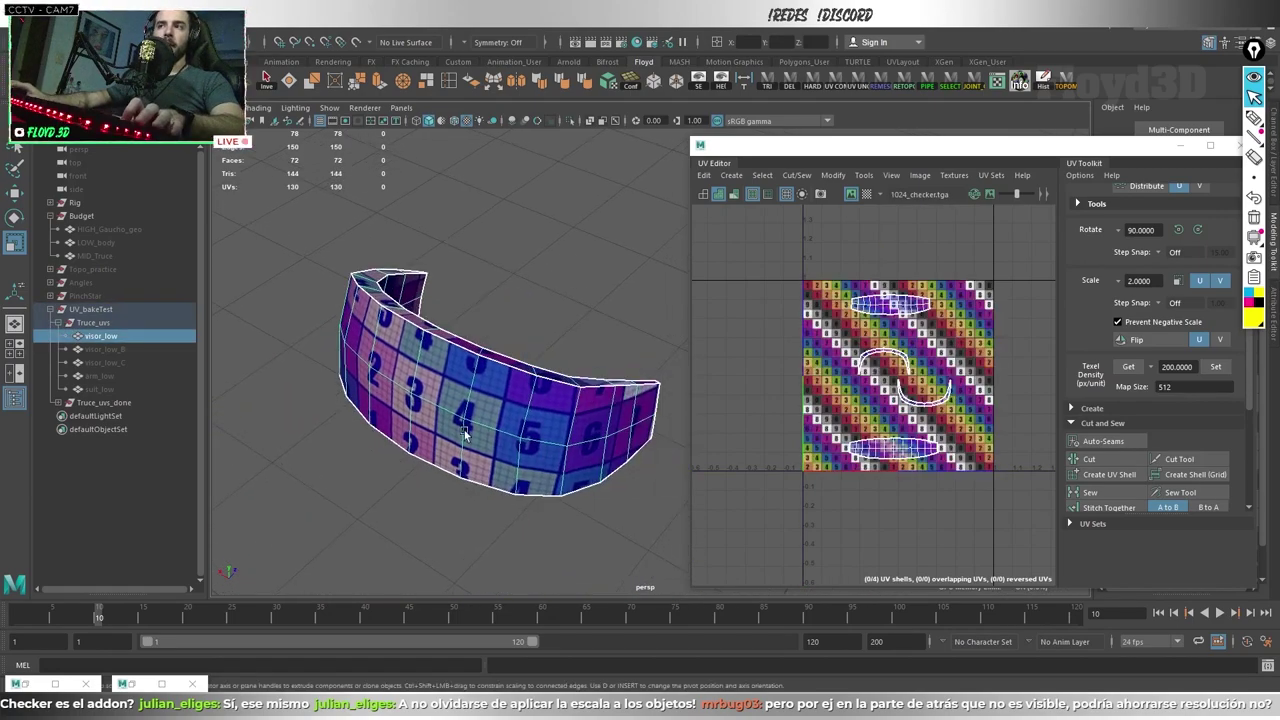
left_click(548, 313)
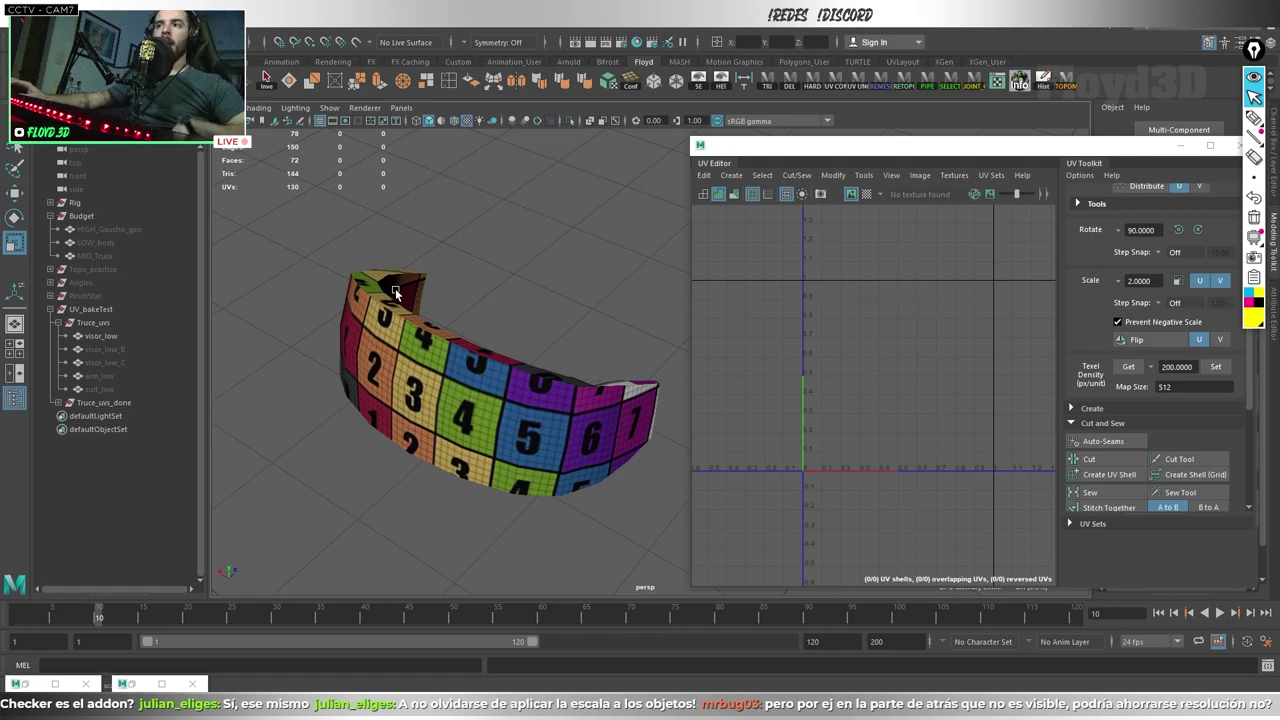
Step: Select visor_low, zoom in on its UV shells, and turn on the plain checker display
left_click(395, 288)
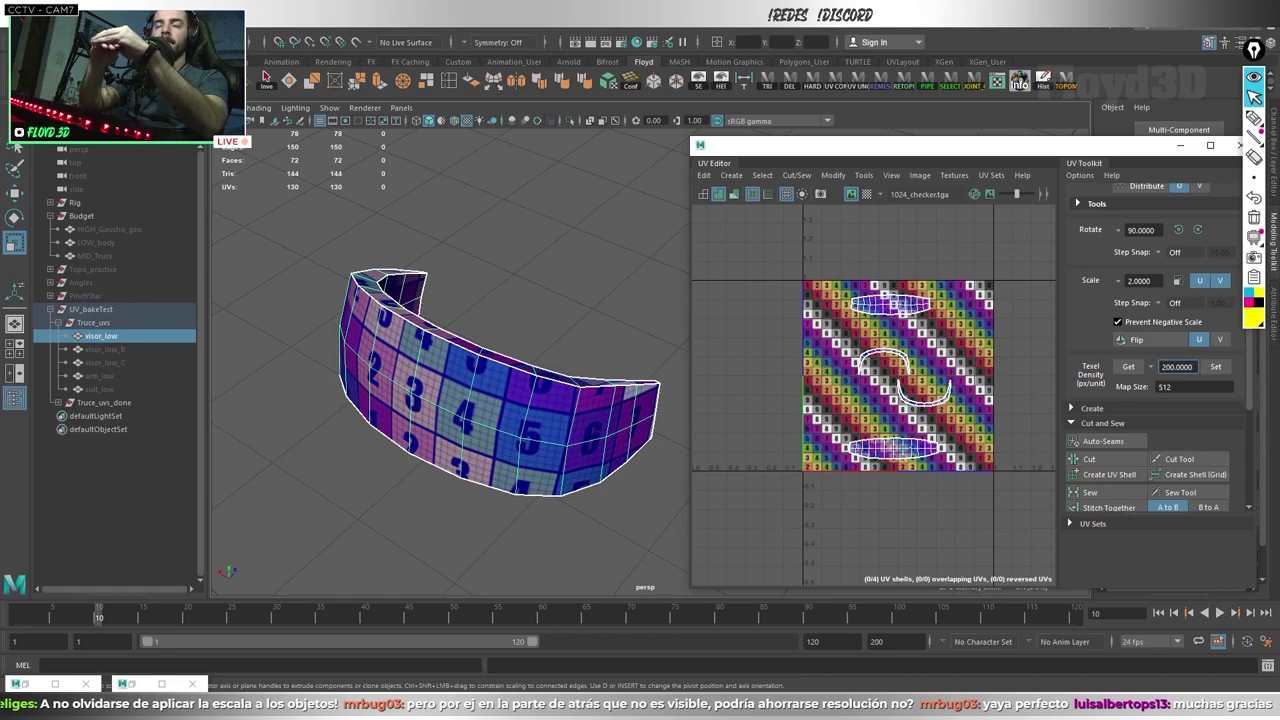
key("Escape")
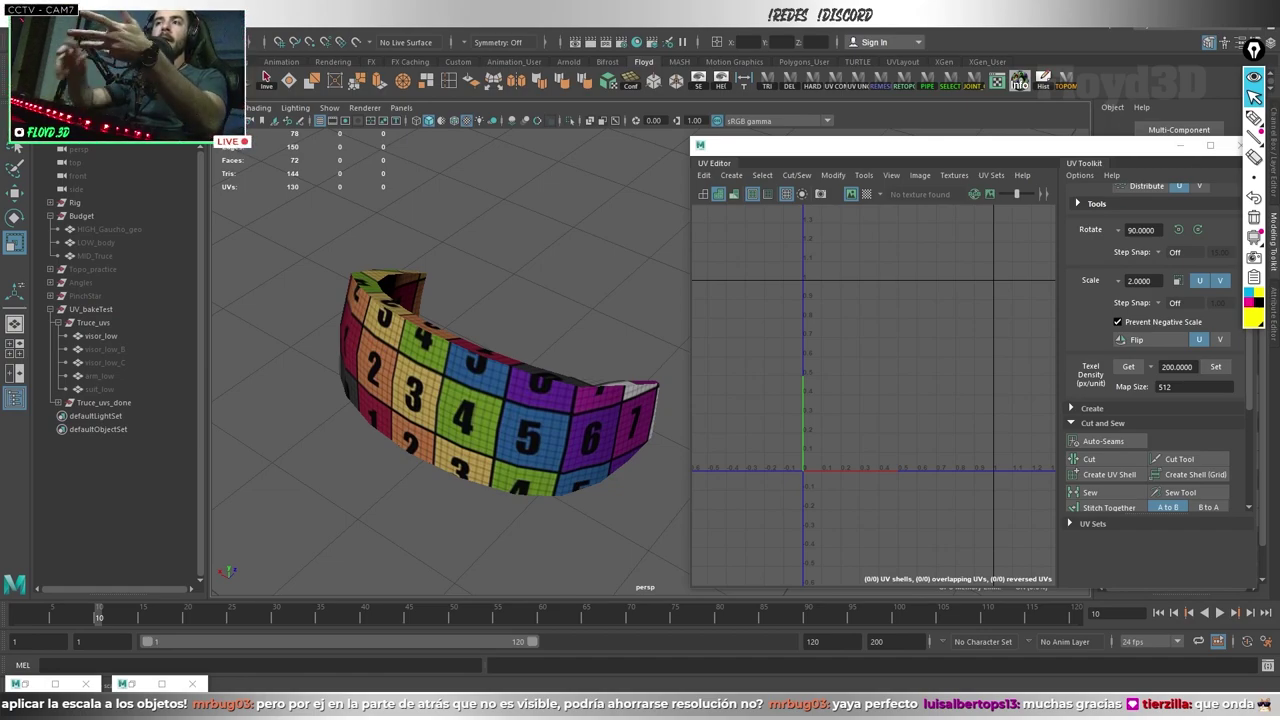
left_click(487, 450)
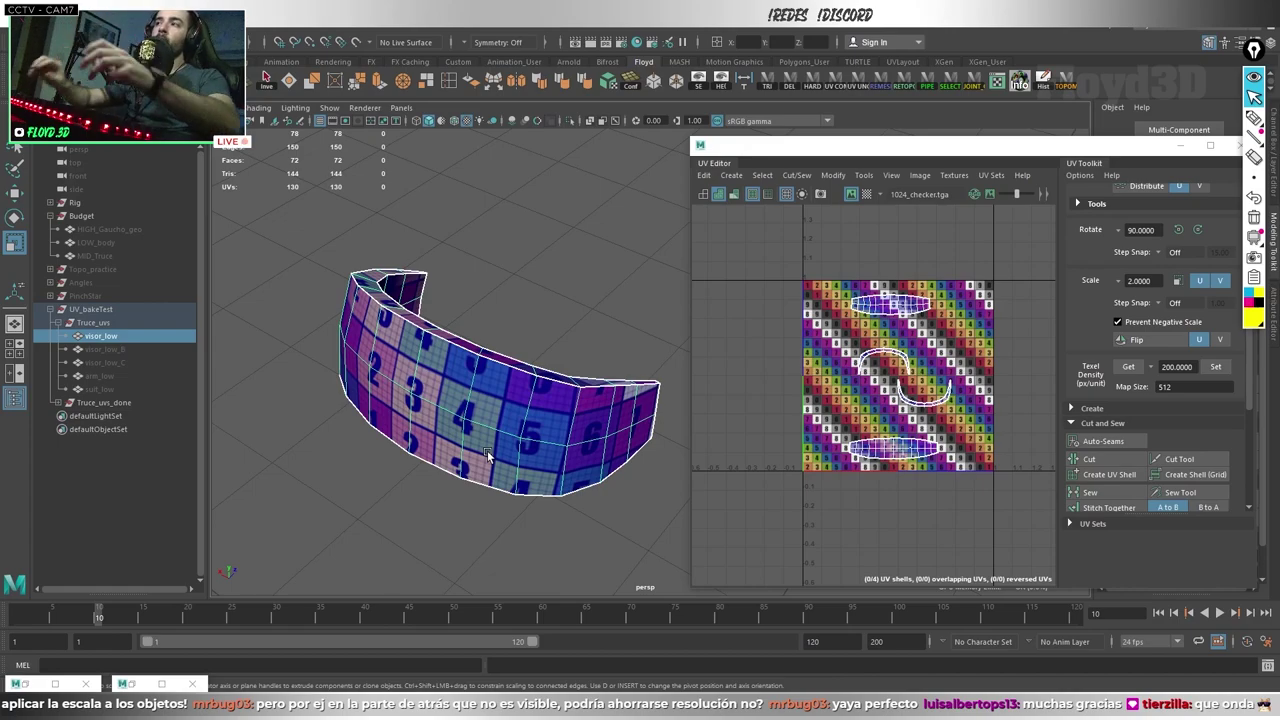
scroll(946, 377, "up", 3)
left_click(866, 193)
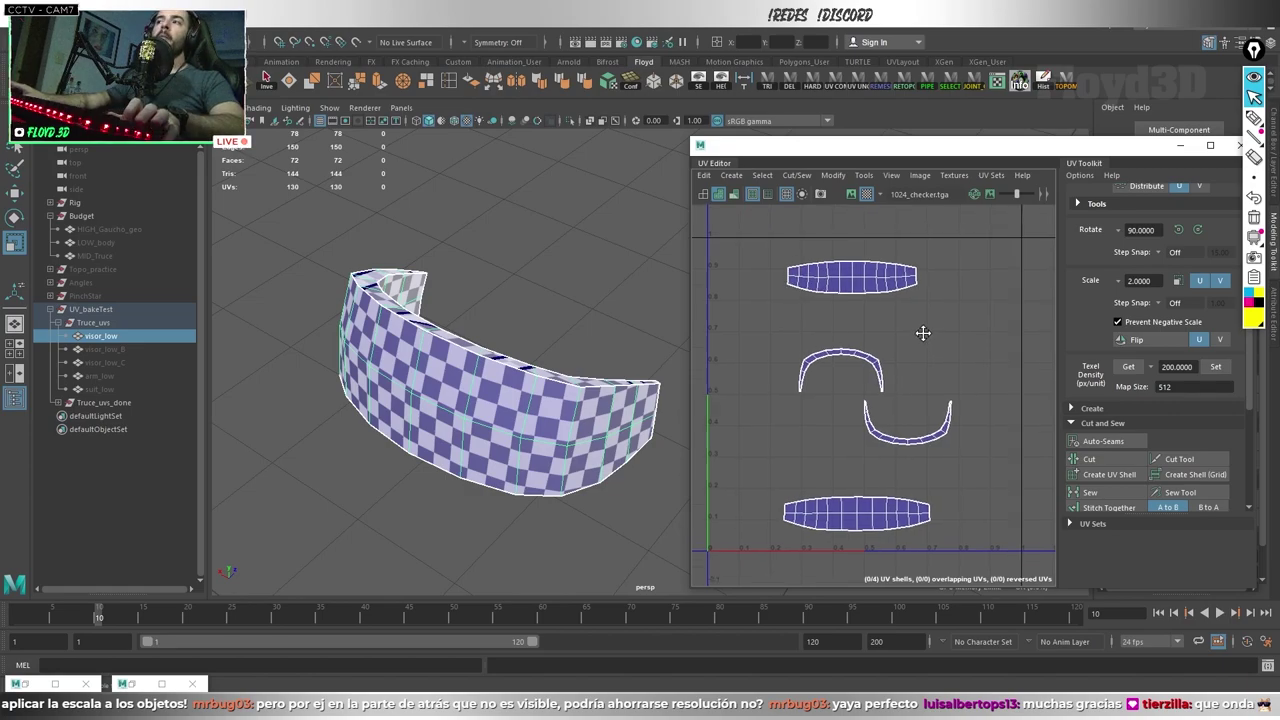
Step: Switch to UV shell selection and straighten the top shell's bottom edge
scroll(927, 325, "up", 2)
left_click(900, 300)
scroll(973, 374, "down", 2)
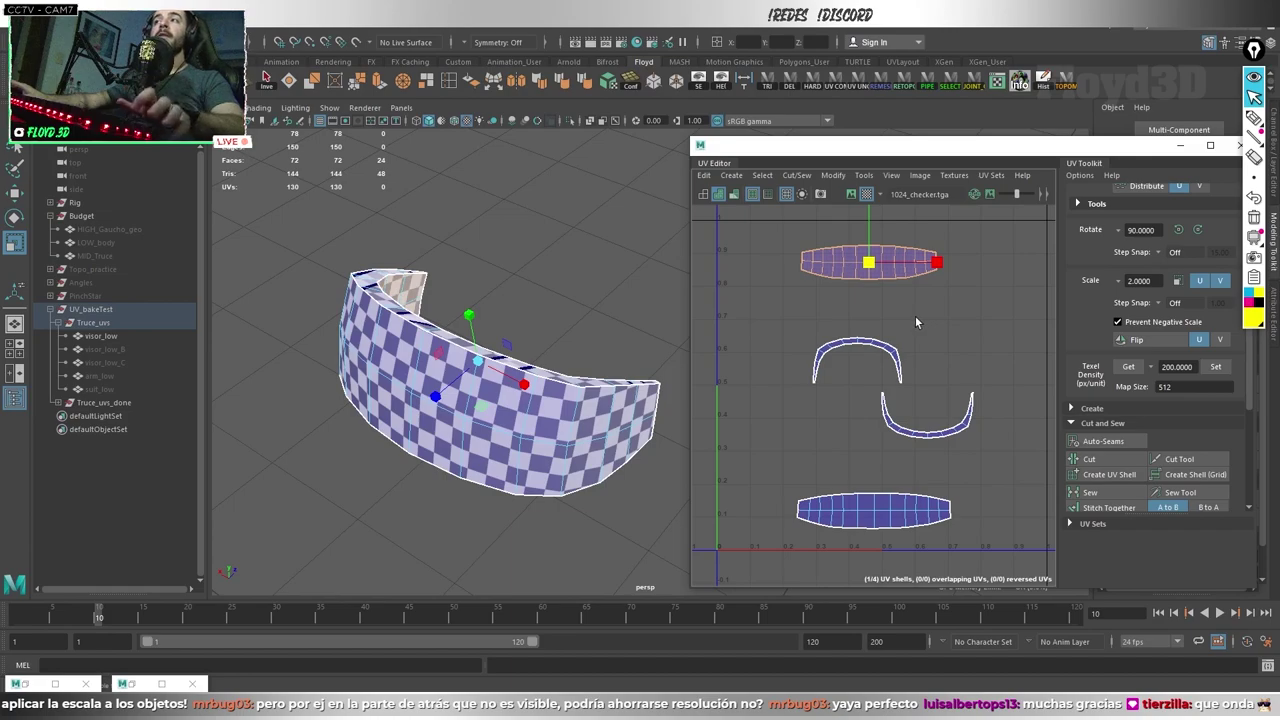
scroll(900, 335, "up", 3)
right_click_drag(918, 344, 905, 345)
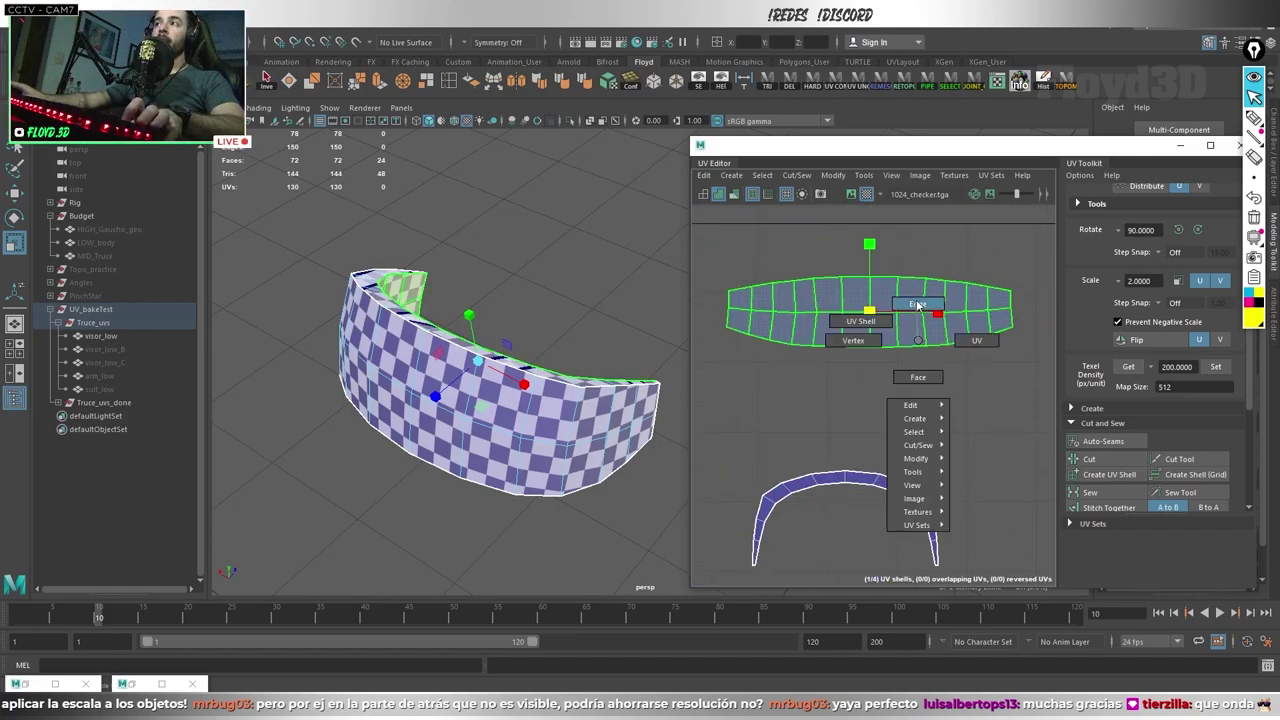
left_click_drag(1012, 338, 769, 435)
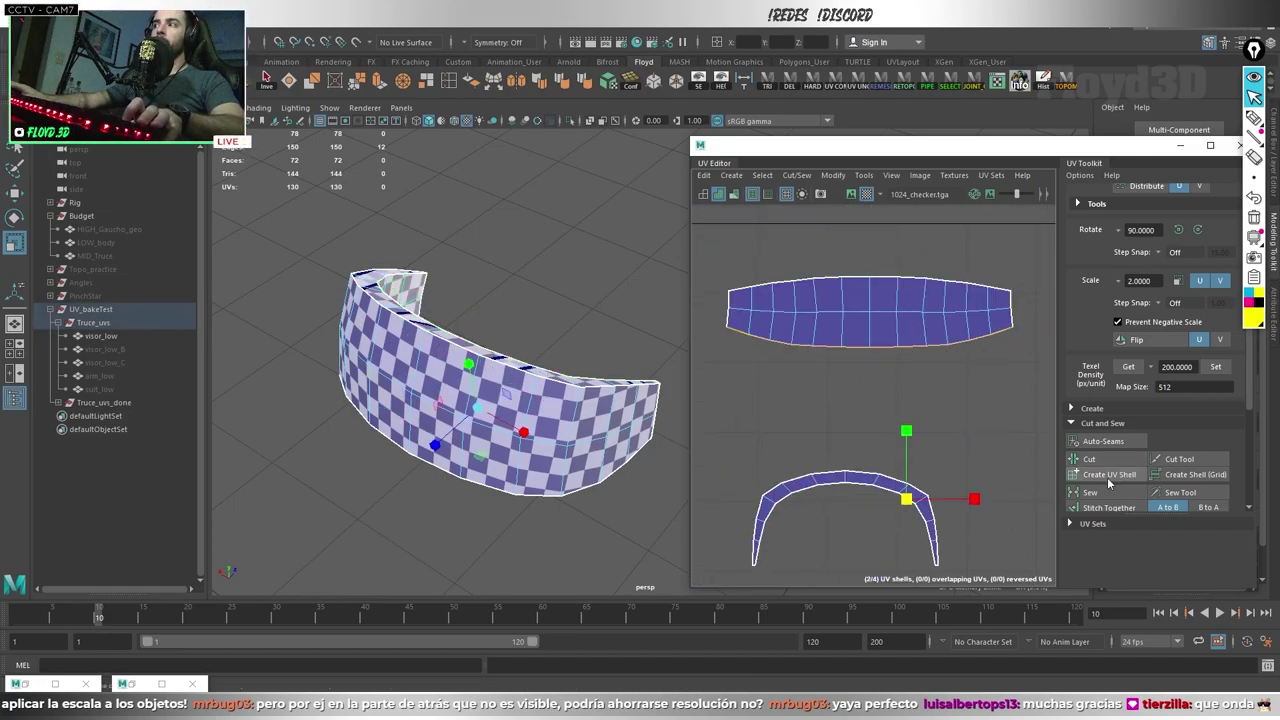
scroll(1108, 475, "down", 2)
scroll(1105, 465, "down", 2)
left_click(1108, 432)
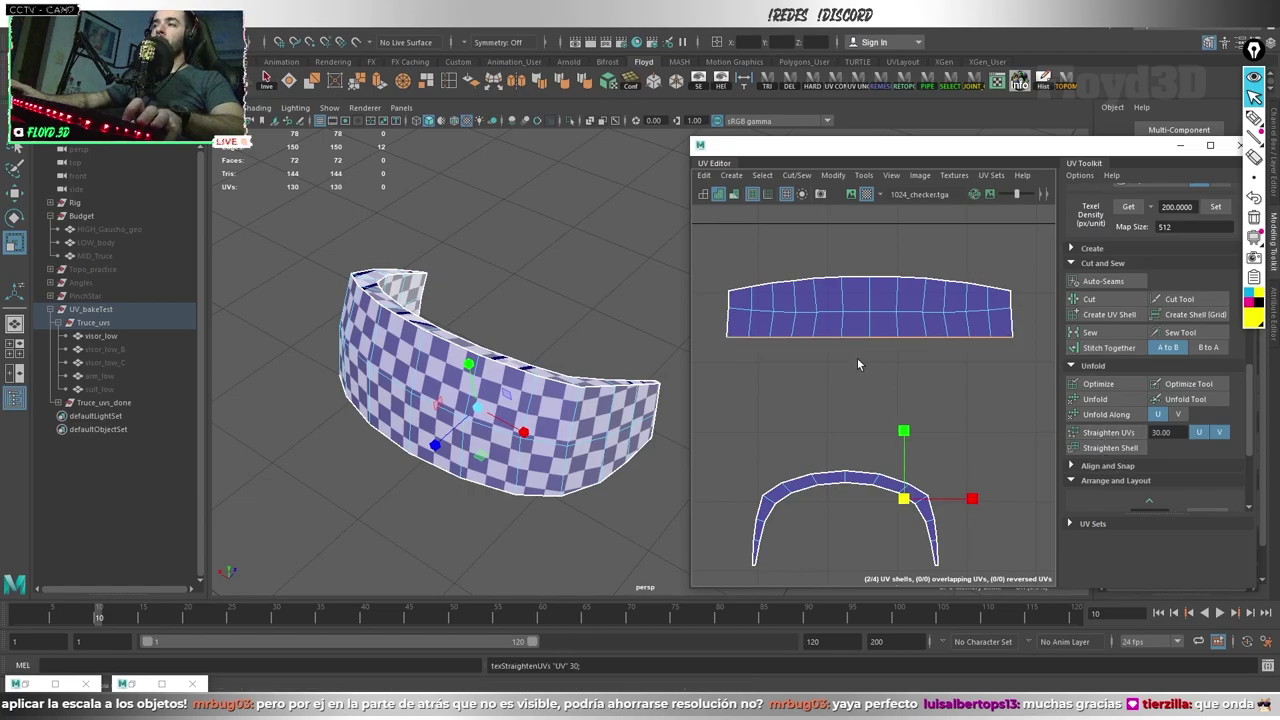
Step: Undo the edge selections and straightening, then select the whole top UV shell
left_click(995, 286)
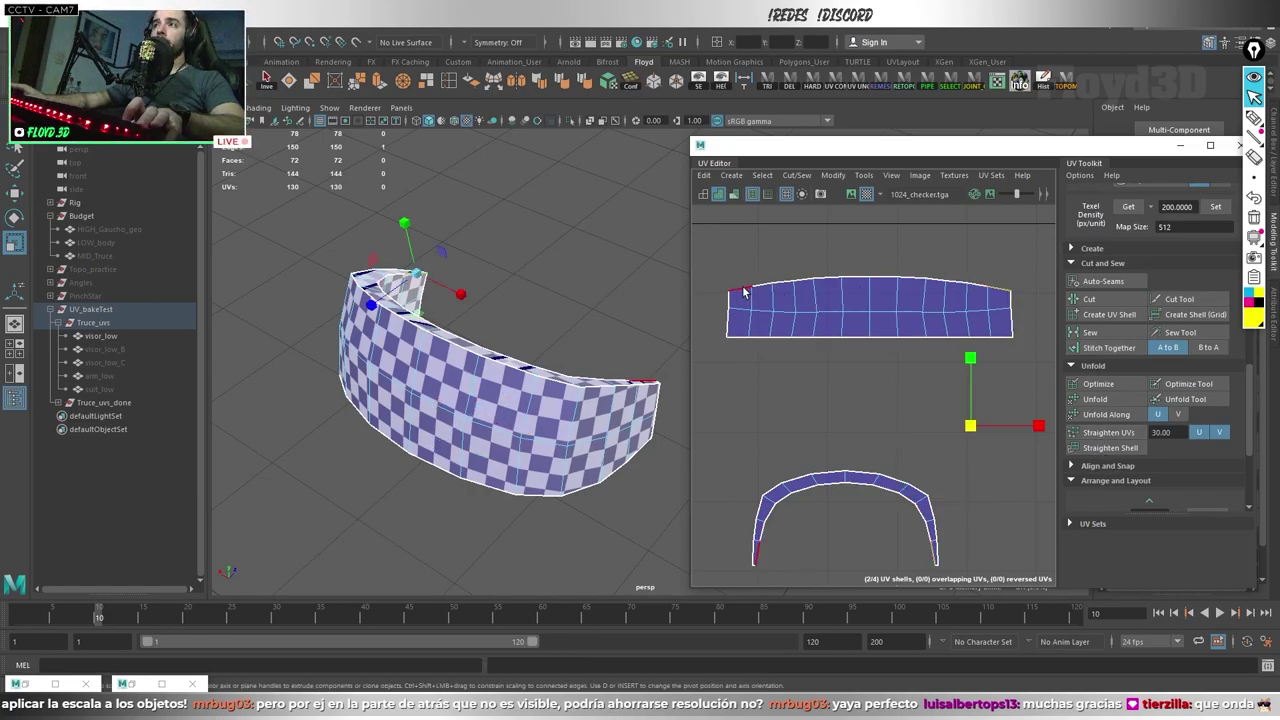
left_click(771, 347)
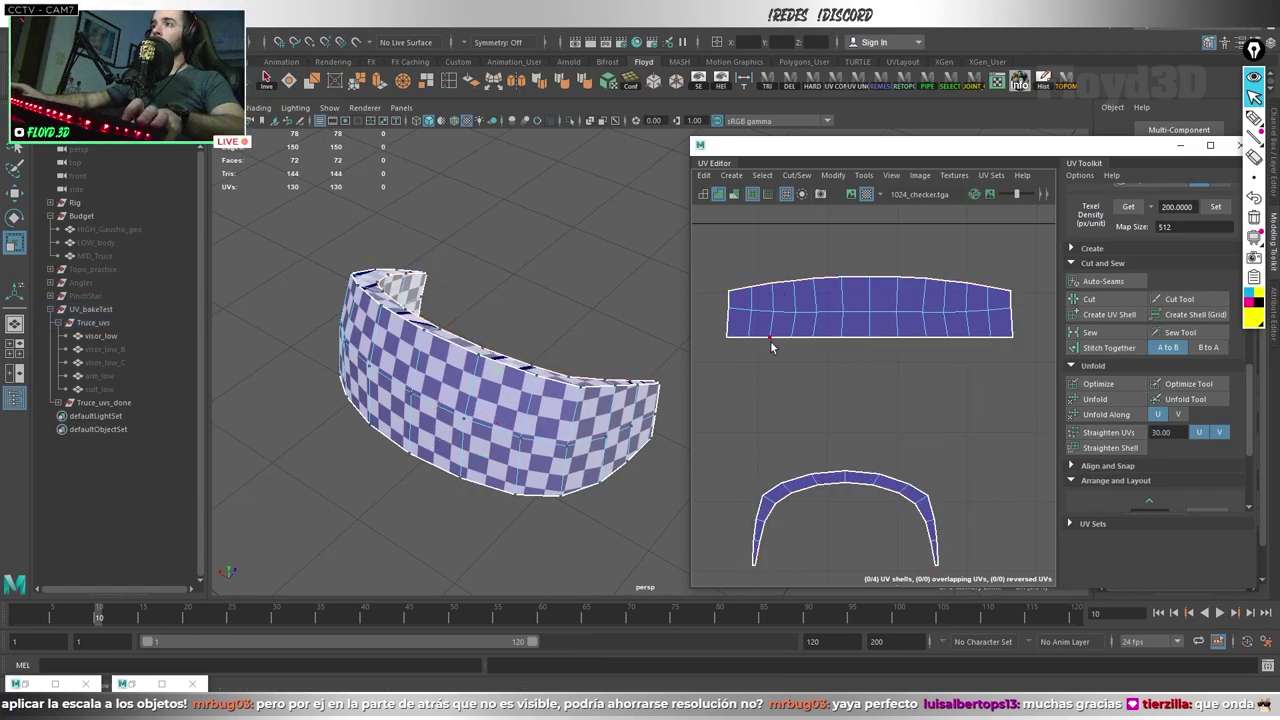
left_click_drag(1030, 340, 796, 388)
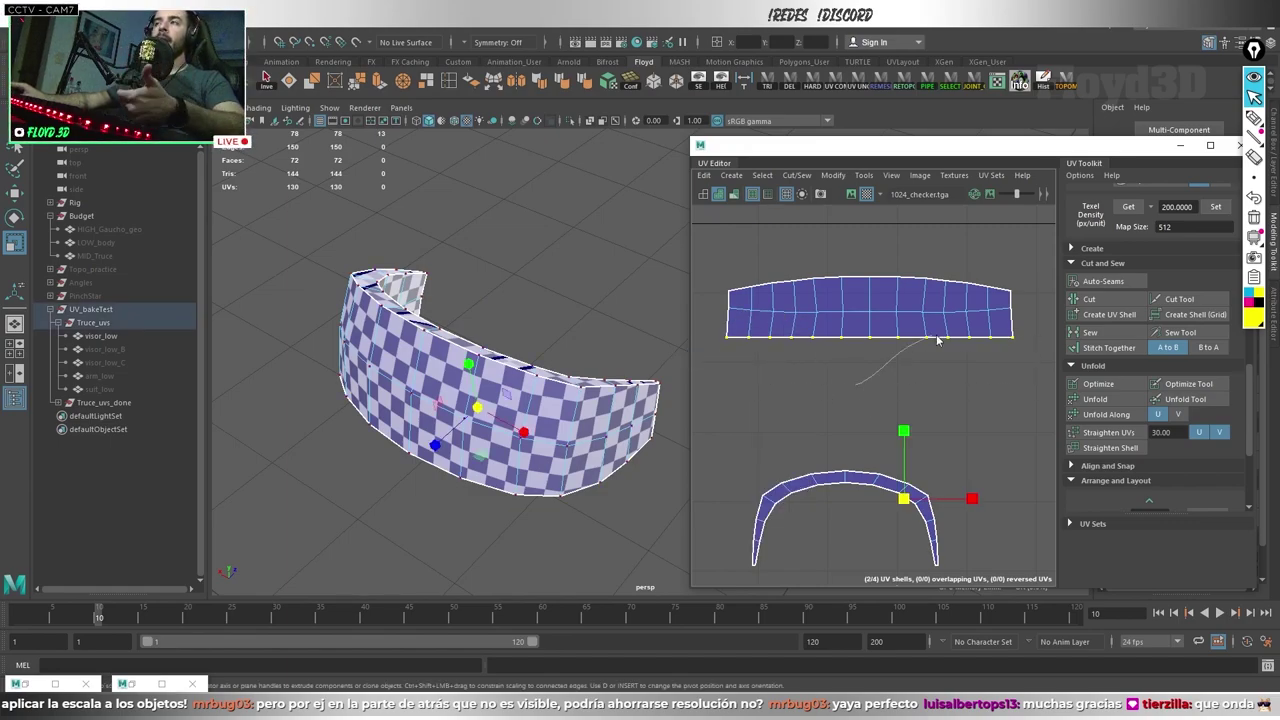
left_click(898, 361)
double_click(910, 291)
key("ctrl+z")
key("ctrl+z")
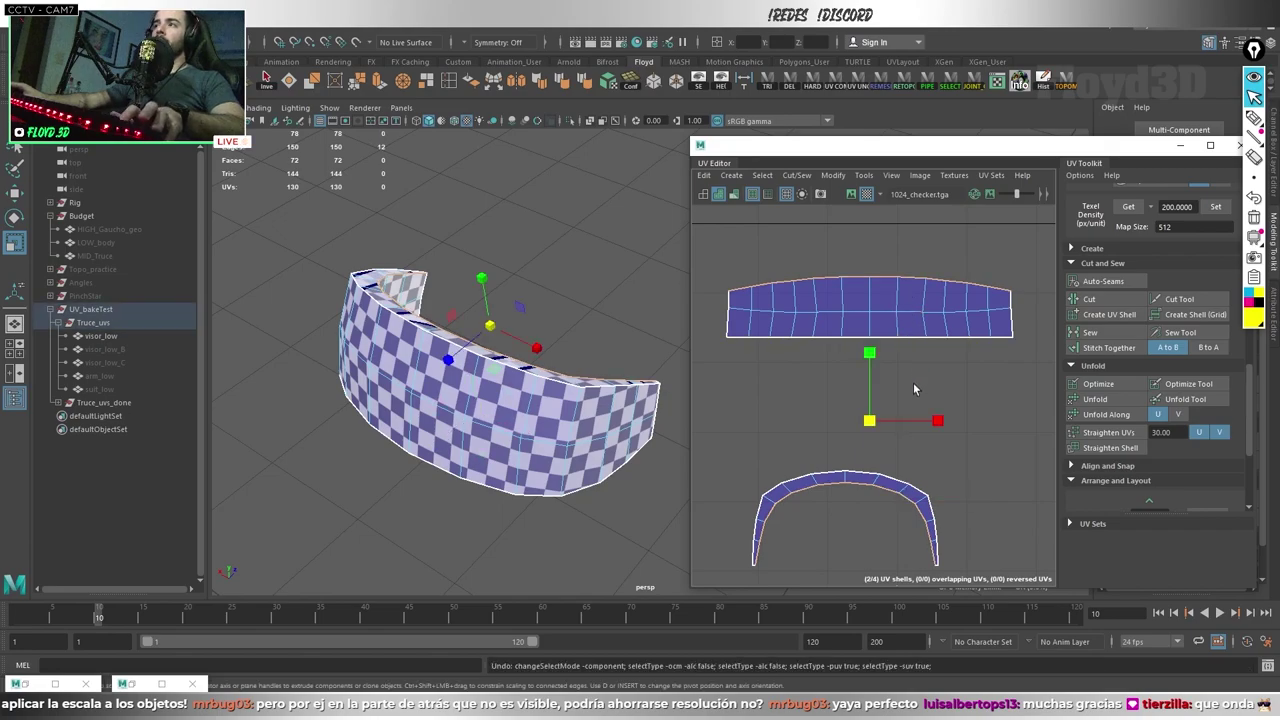
key("ctrl+z")
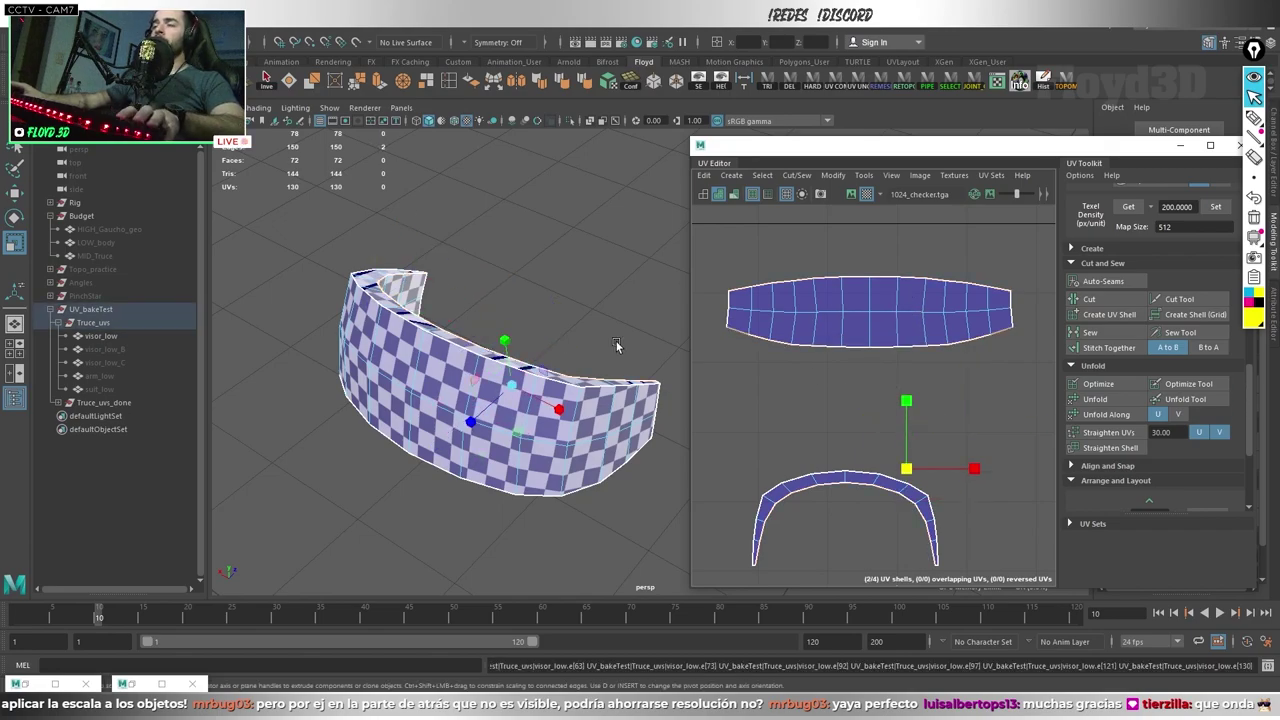
key("ctrl+z")
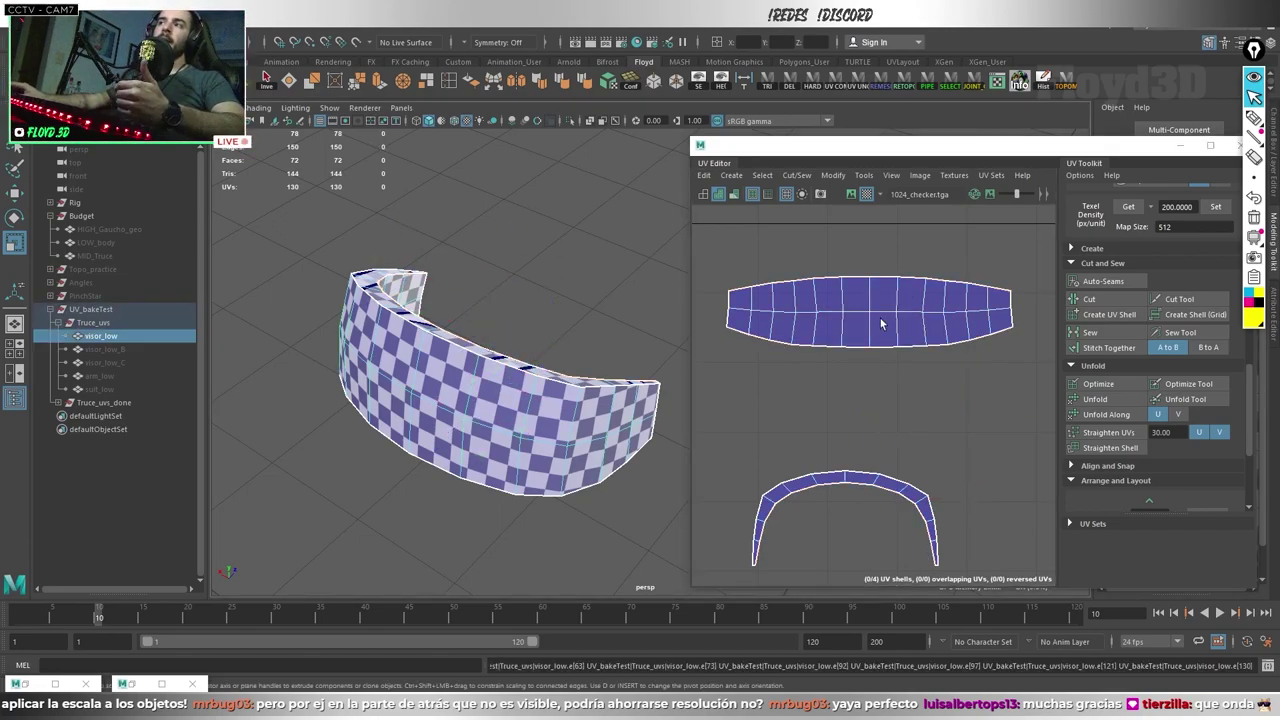
right_click_drag(880, 321, 877, 400)
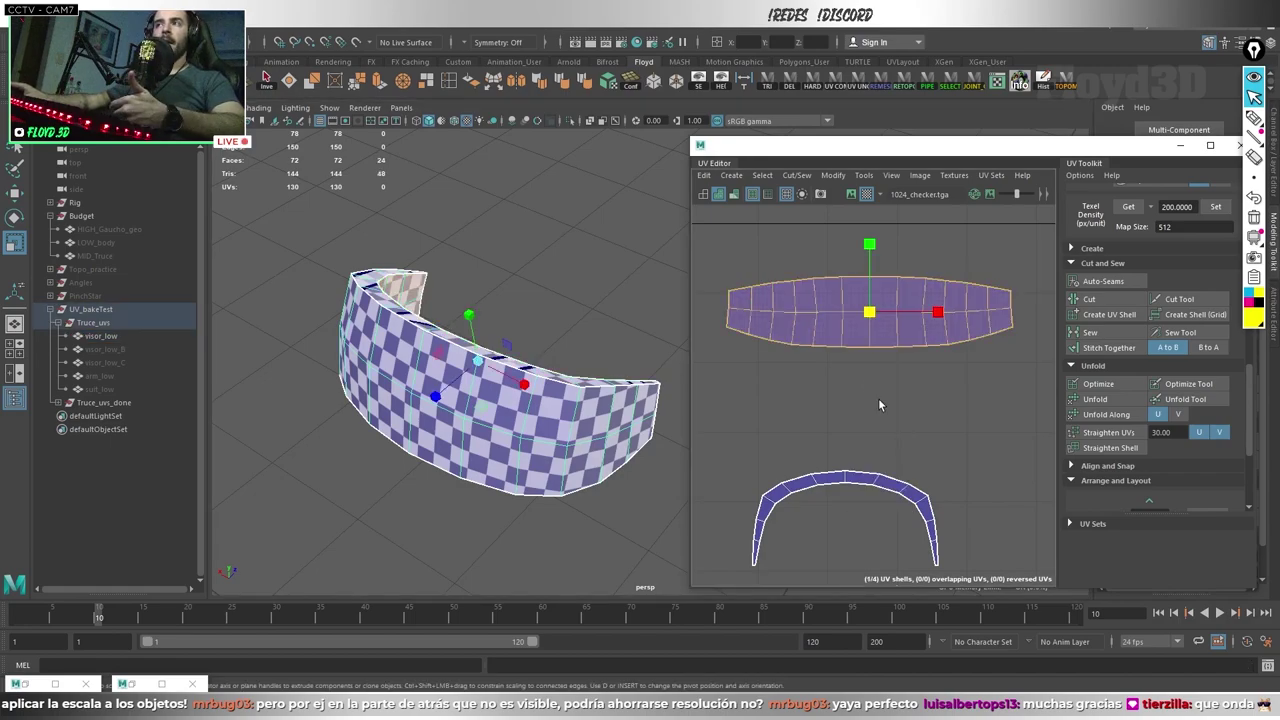
Step: Rotate the top UV shell about 40° and move it up-left above the curved shells
key("e")
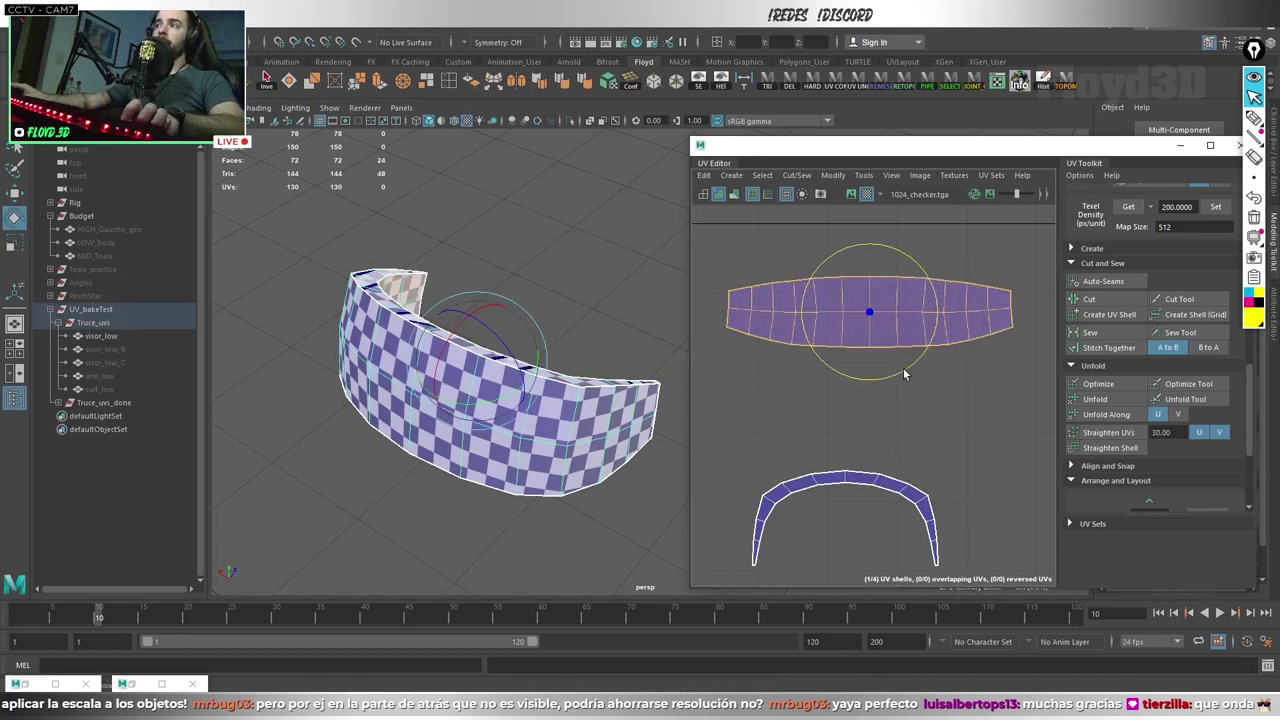
left_click_drag(904, 374, 927, 363)
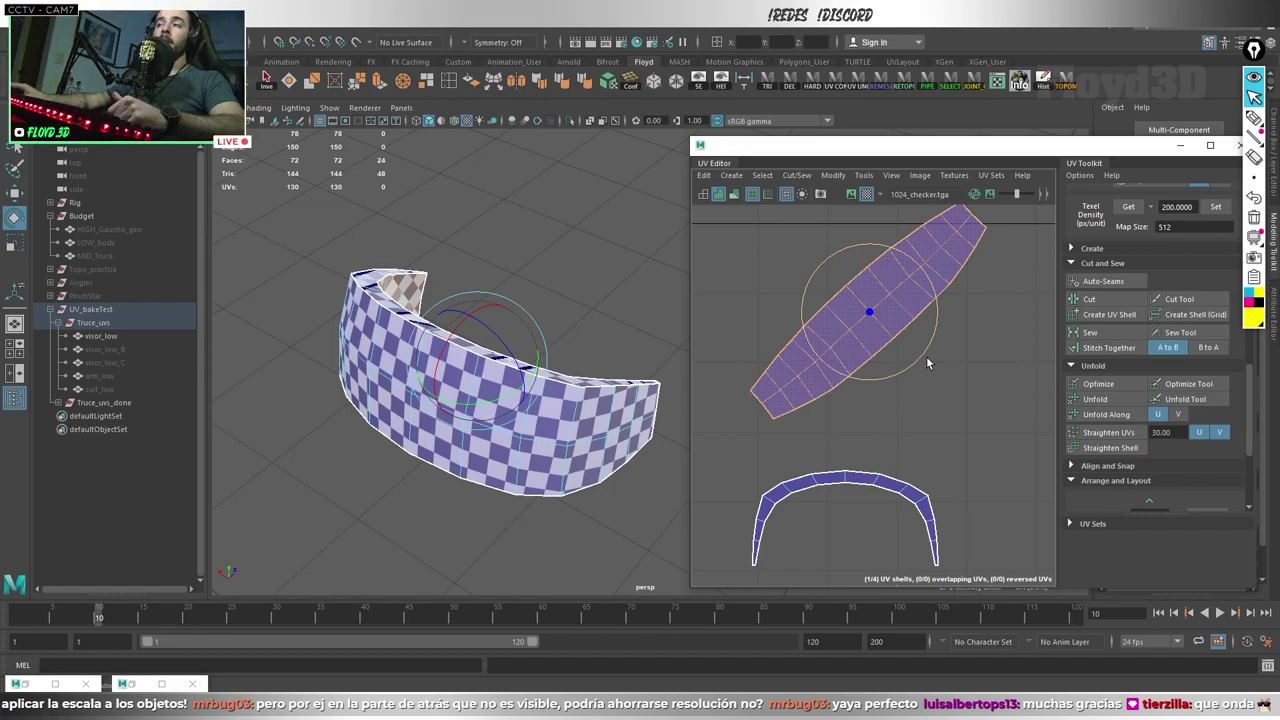
scroll(926, 356, "down", 2)
scroll(935, 385, "down", 2)
scroll(945, 411, "down", 1)
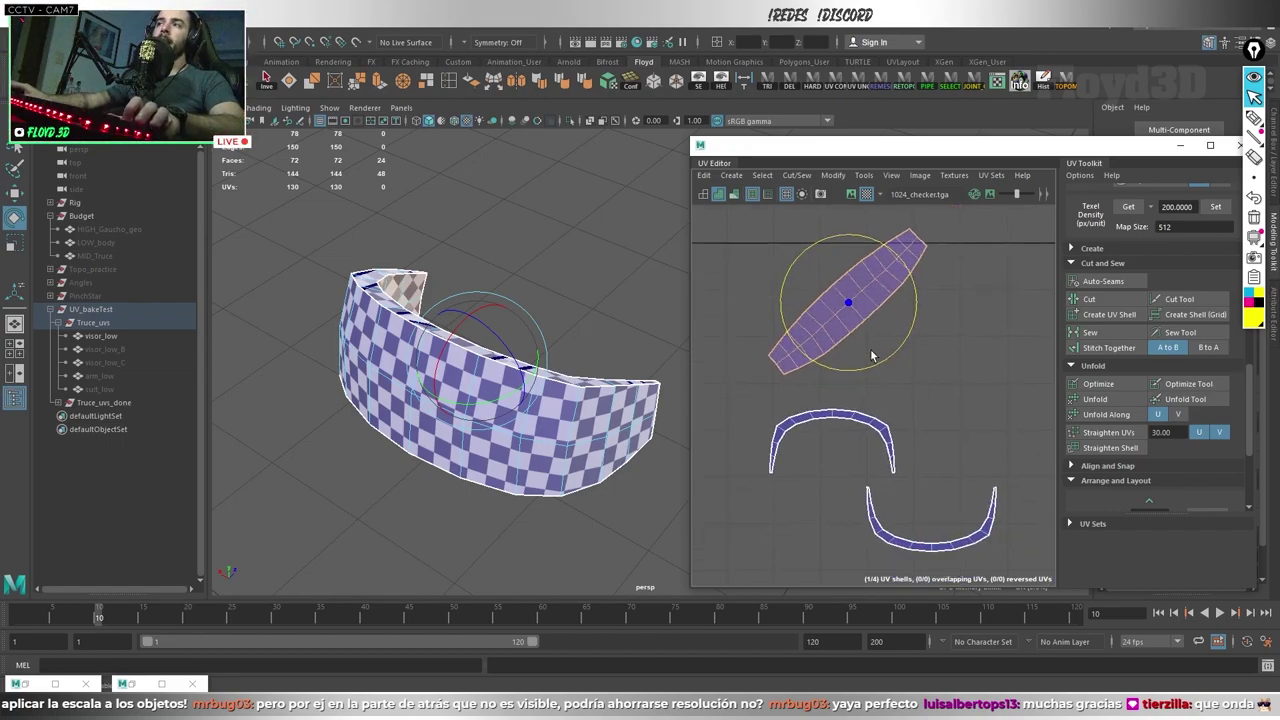
key("w")
left_click_drag(848, 302, 831, 333)
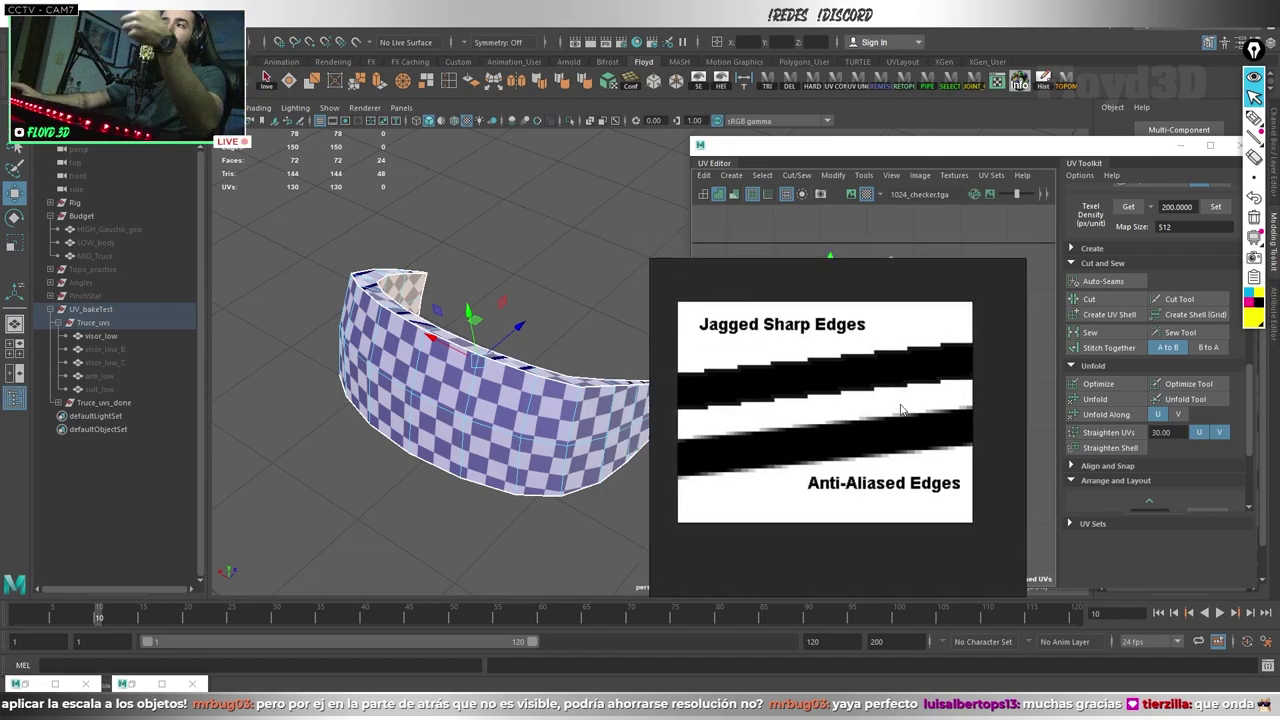
Step: Move the reference image aside and rotate the long diagonal UV shell back to horizontal
left_click_drag(920, 415, 580, 423)
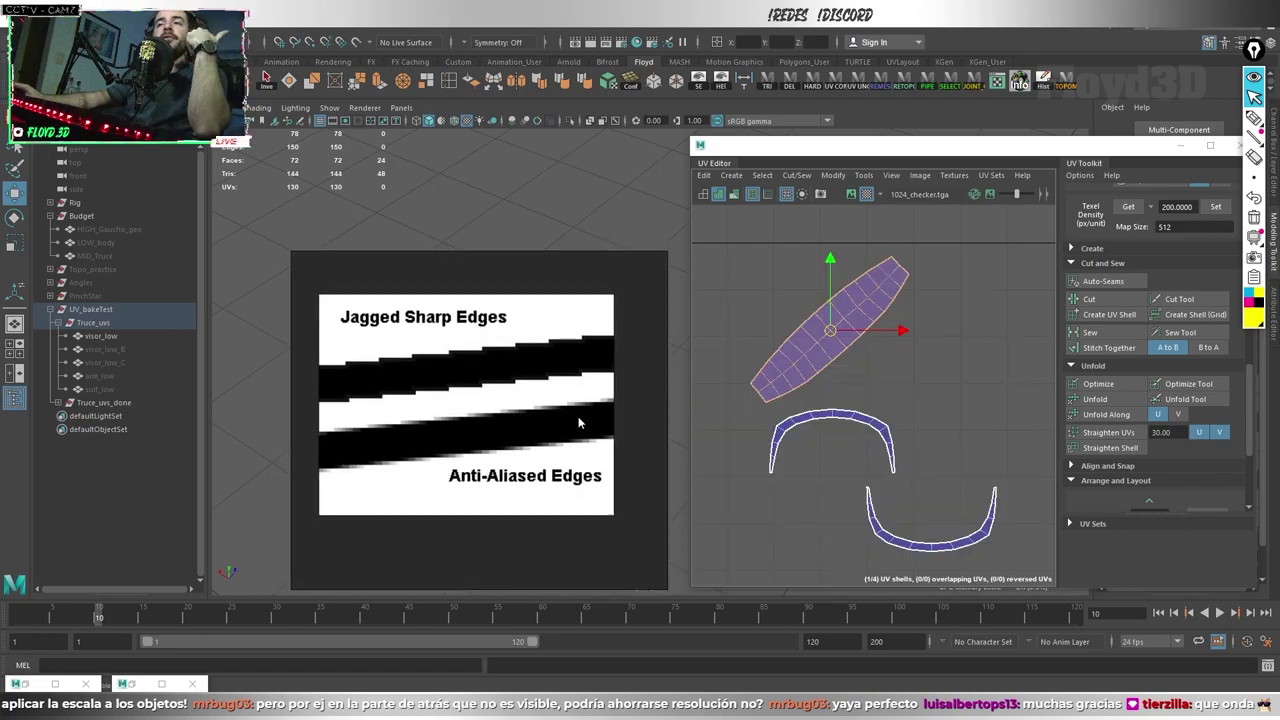
left_click(800, 375)
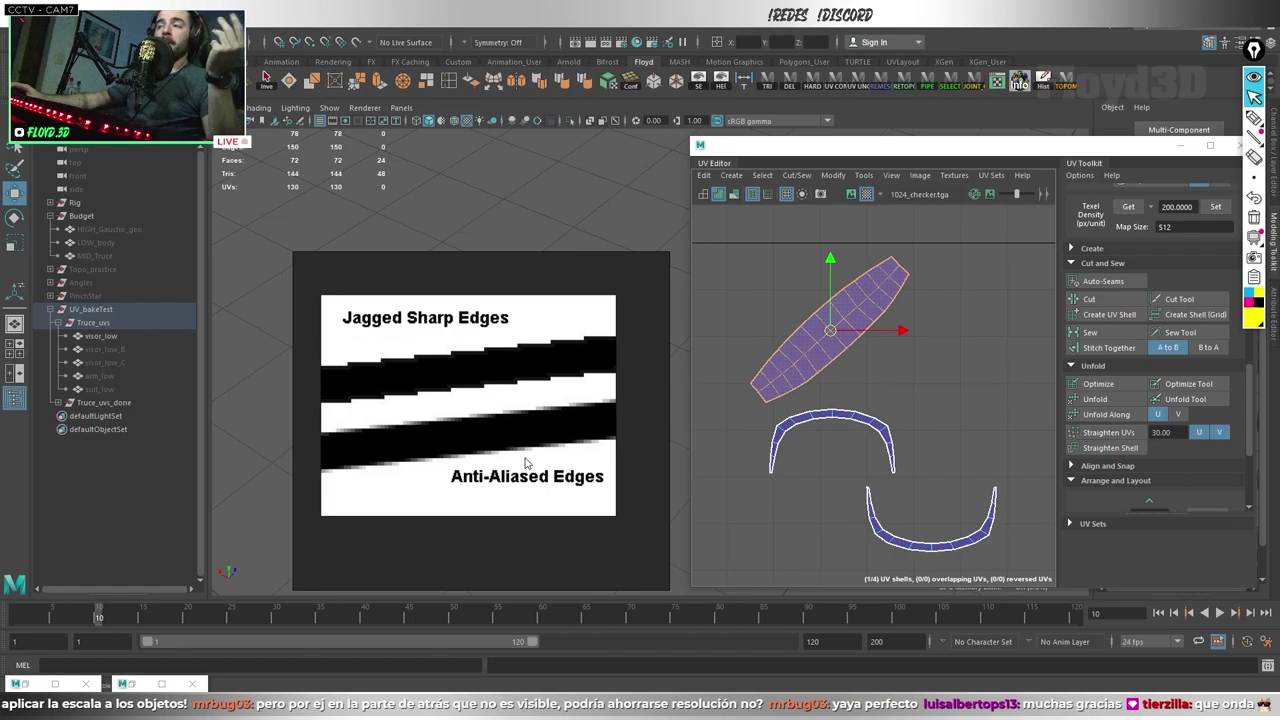
left_click_drag(525, 460, 529, 461)
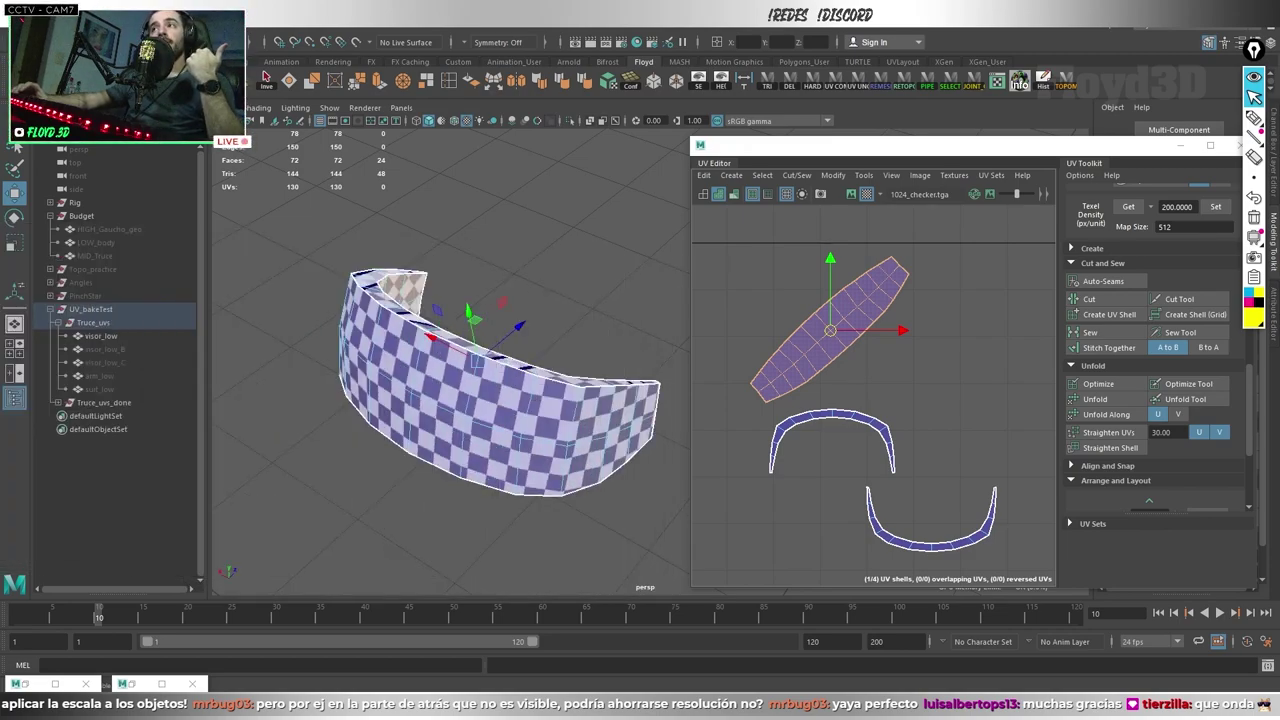
left_click(796, 397)
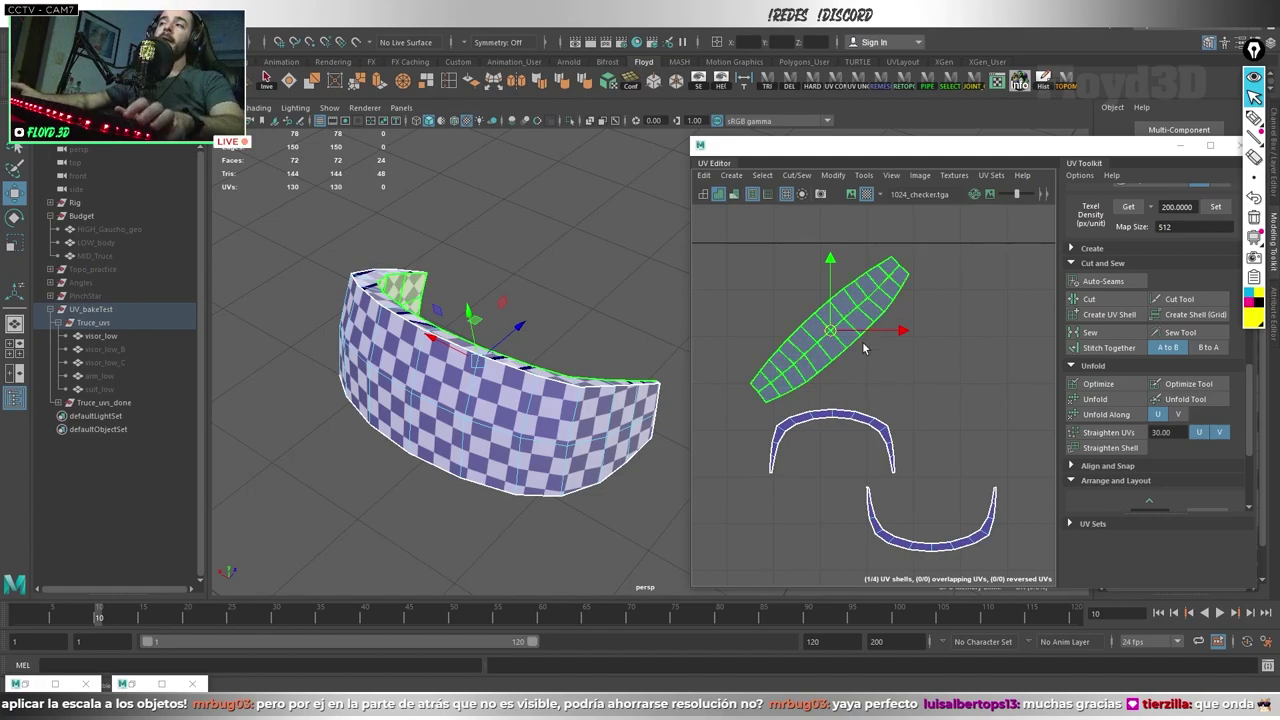
key("e")
left_click_drag(893, 318, 888, 364)
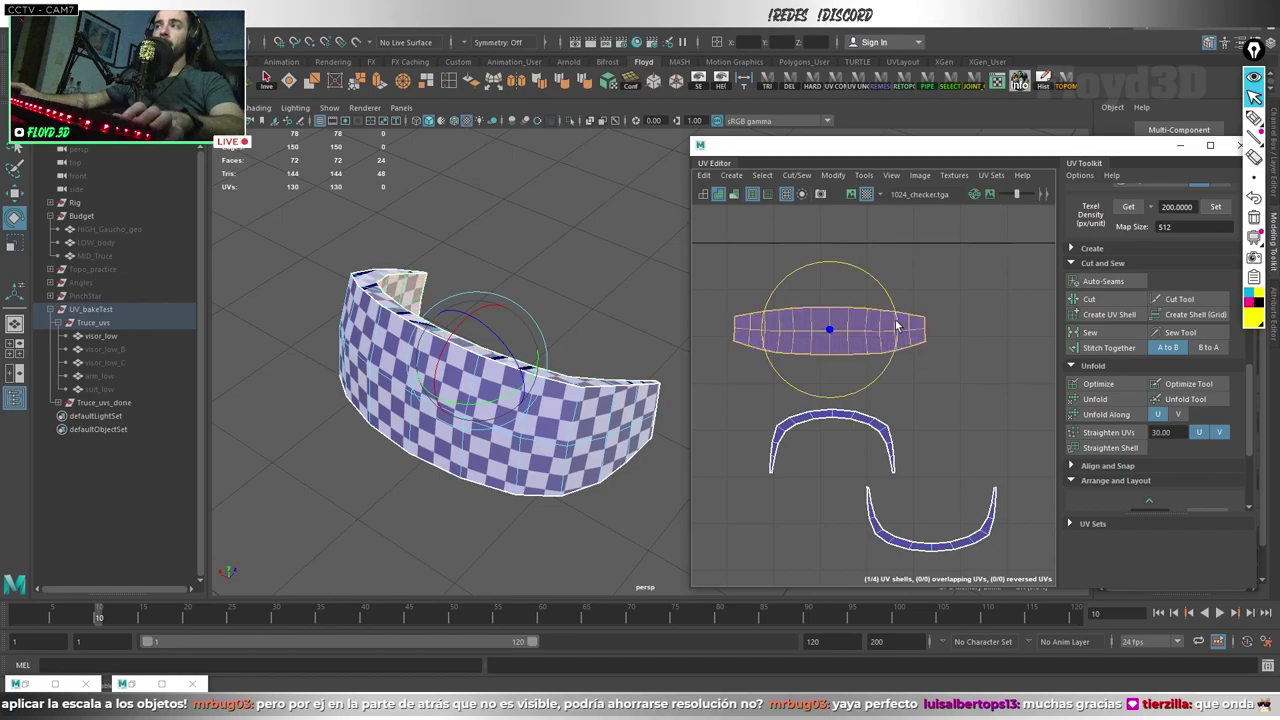
Step: Undo a trial 90° rotation of the long shell and select visor_low for UVLayout
left_click_drag(918, 348, 960, 428)
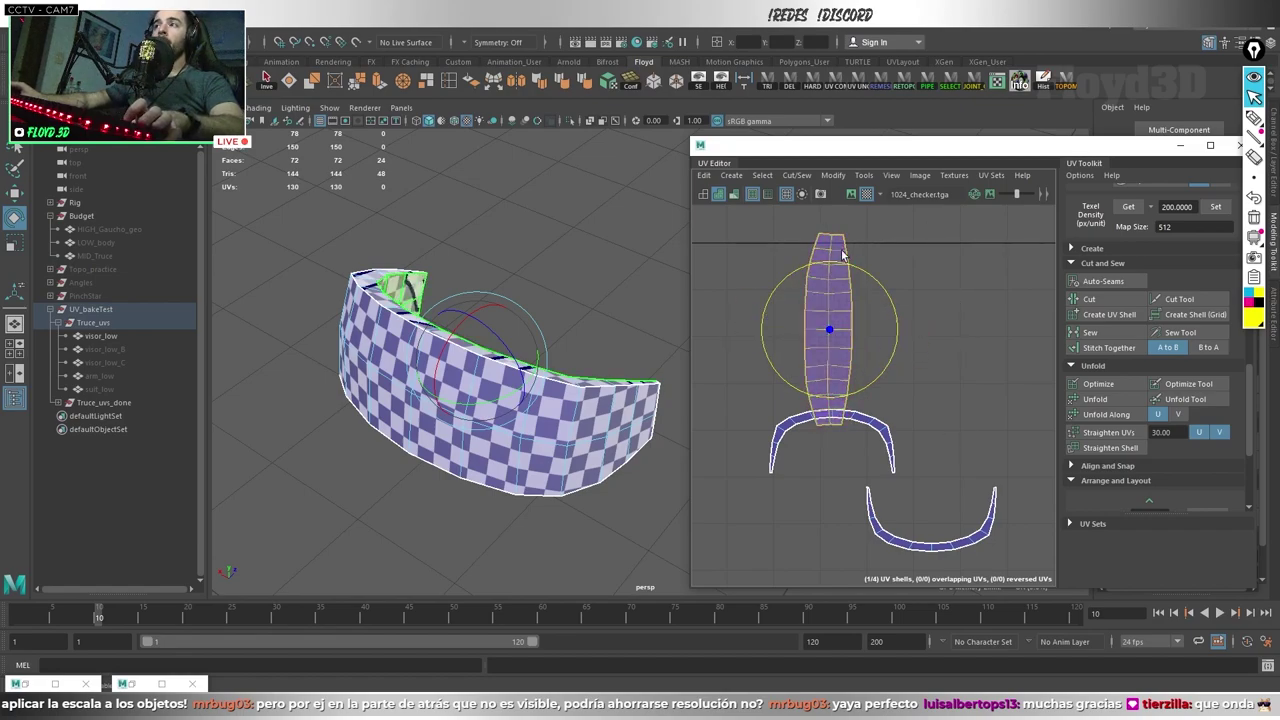
key("ctrl+z")
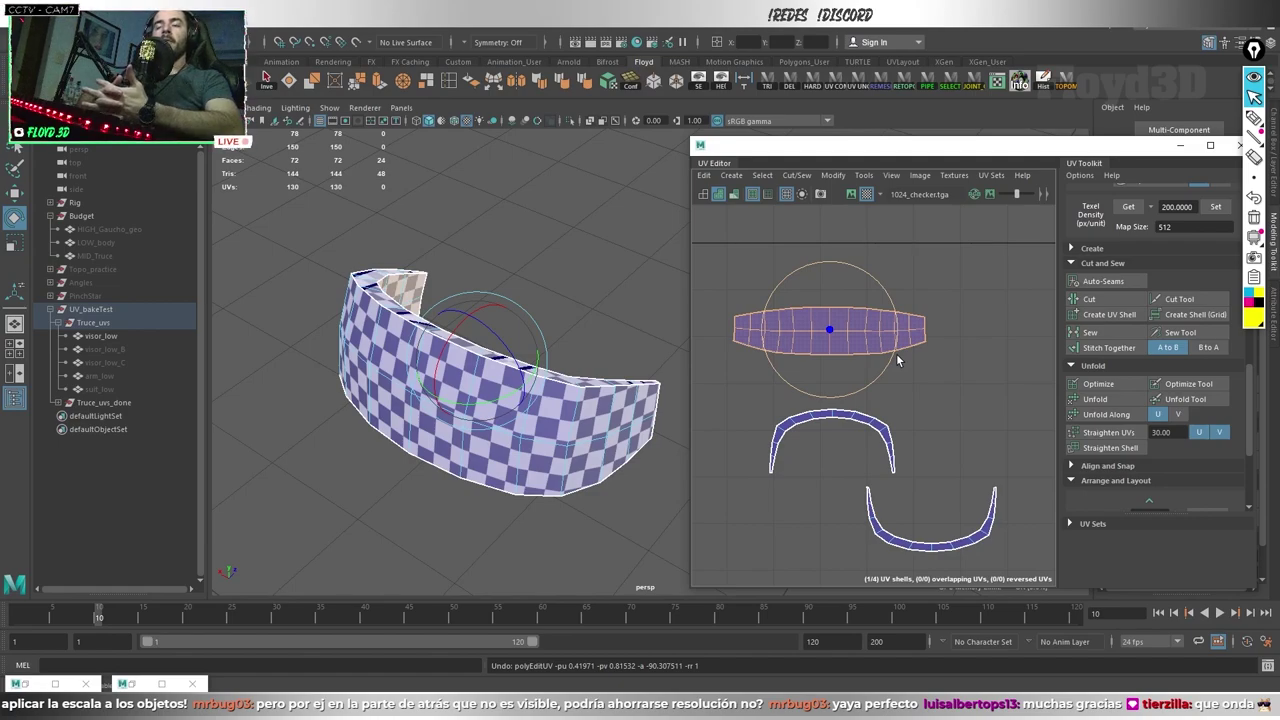
left_click(578, 224)
left_click_drag(578, 224, 423, 358, "alt")
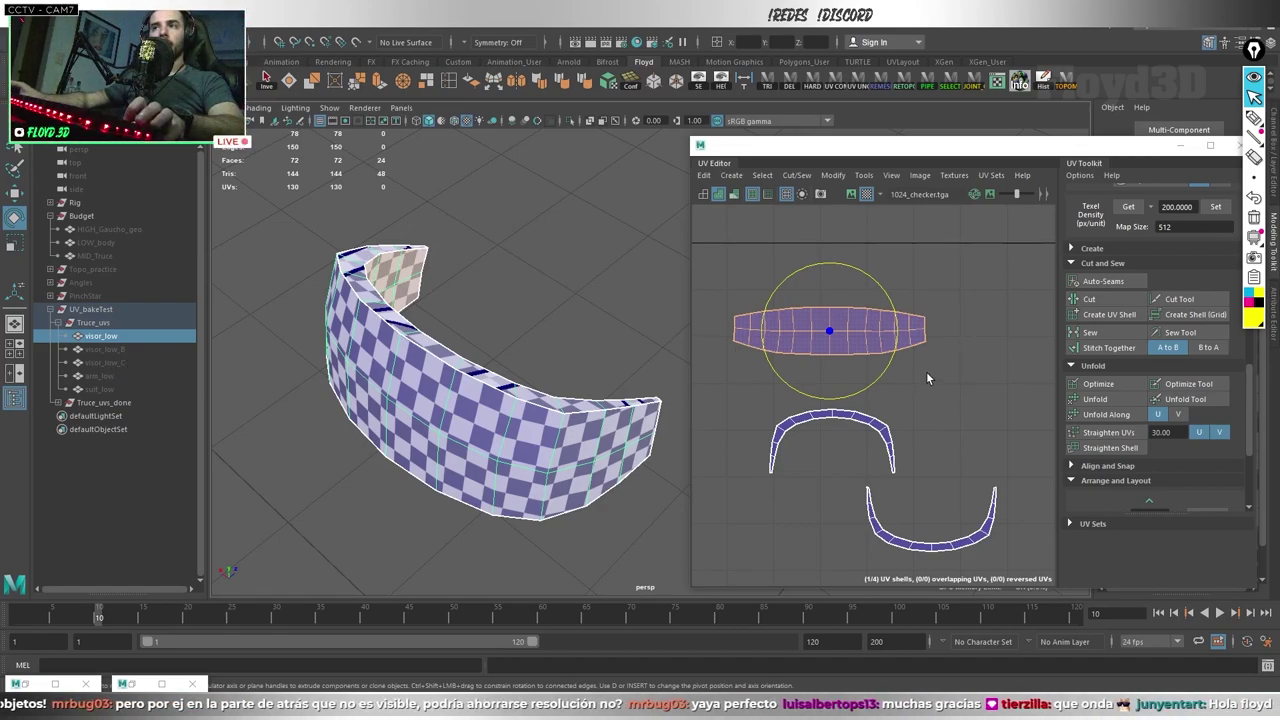
scroll(926, 371, "down", 3)
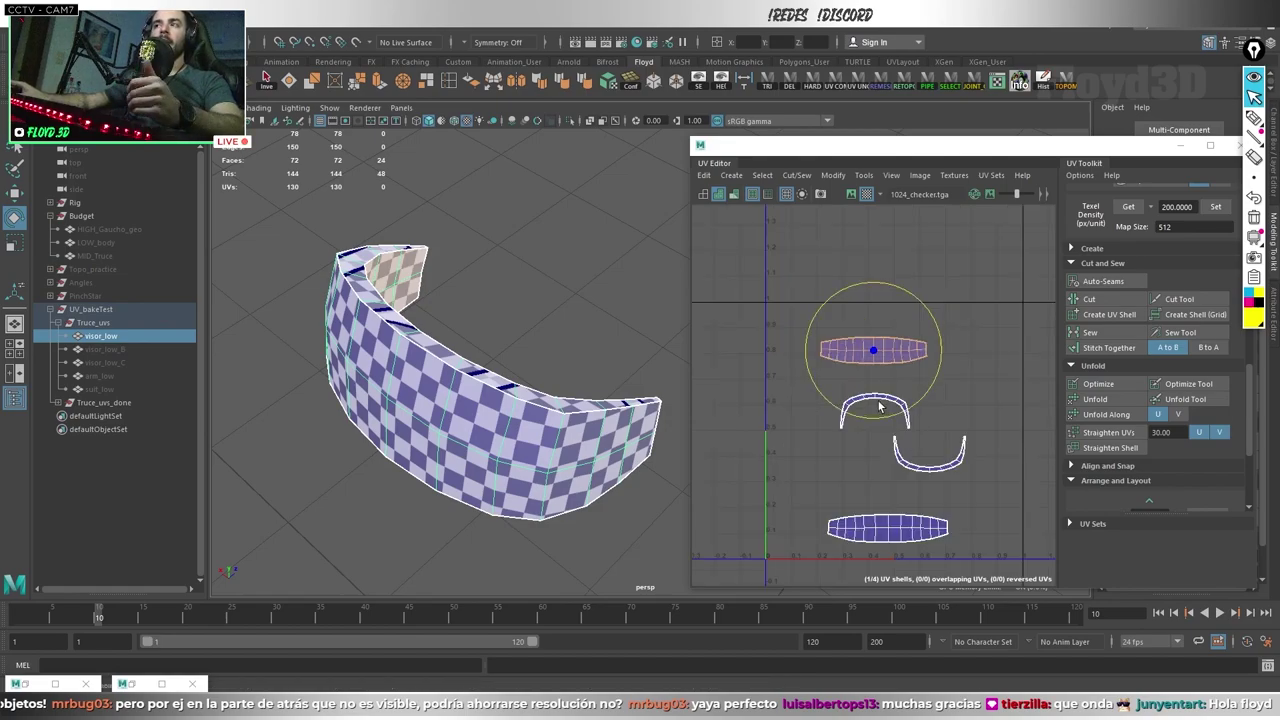
scroll(860, 372, "up", 3)
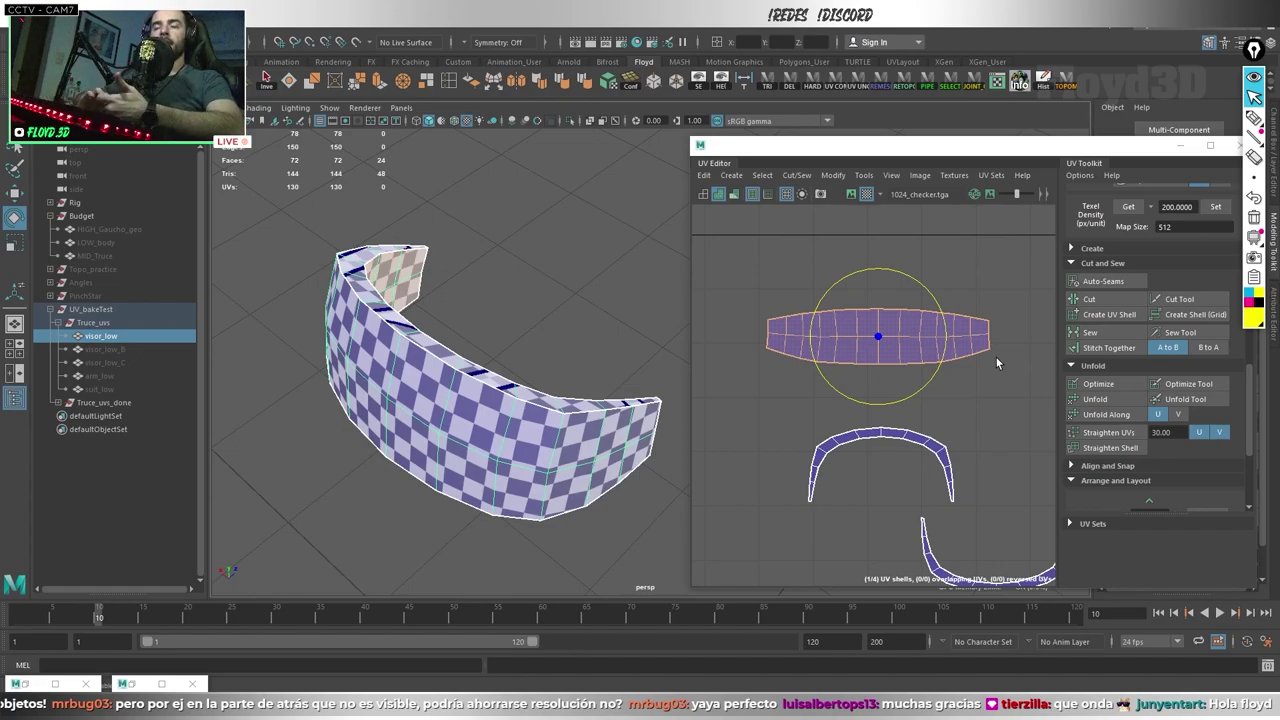
left_click_drag(377, 386, 563, 260, "alt")
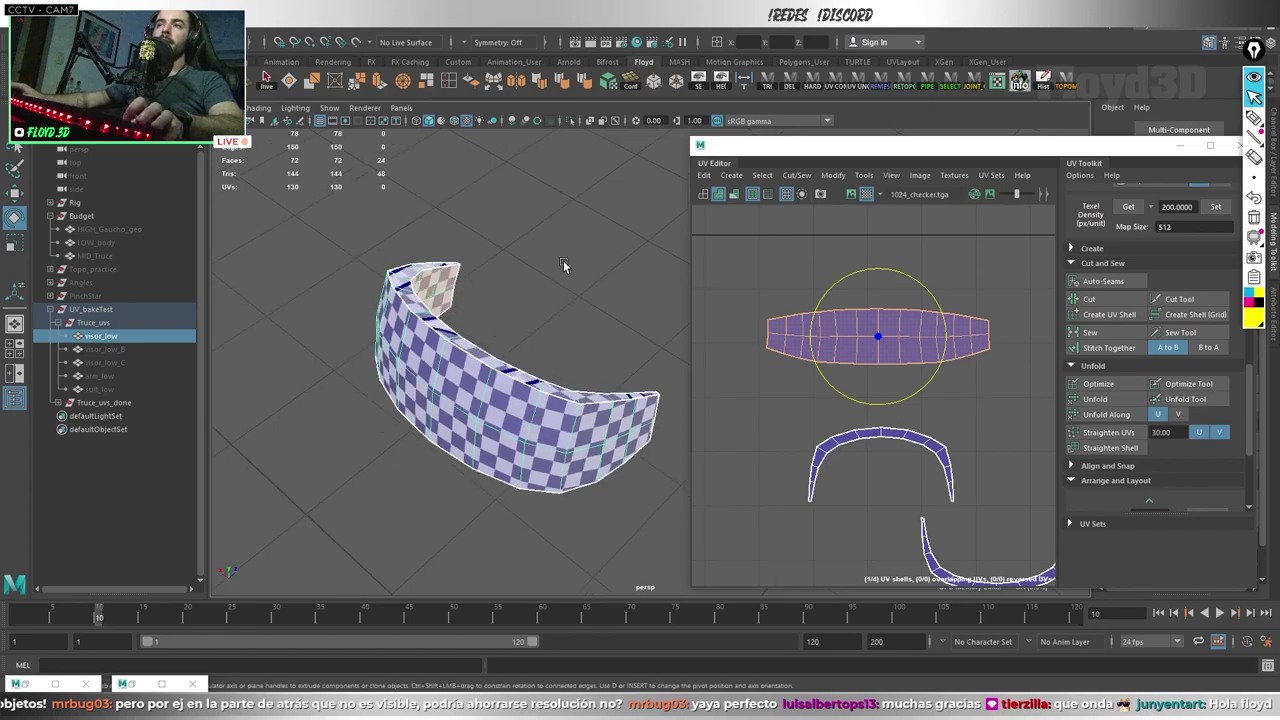
scroll(548, 381, "down", 3)
Step: Send the visor mesh to UVLayout and leave the Pack tools
left_click(482, 331)
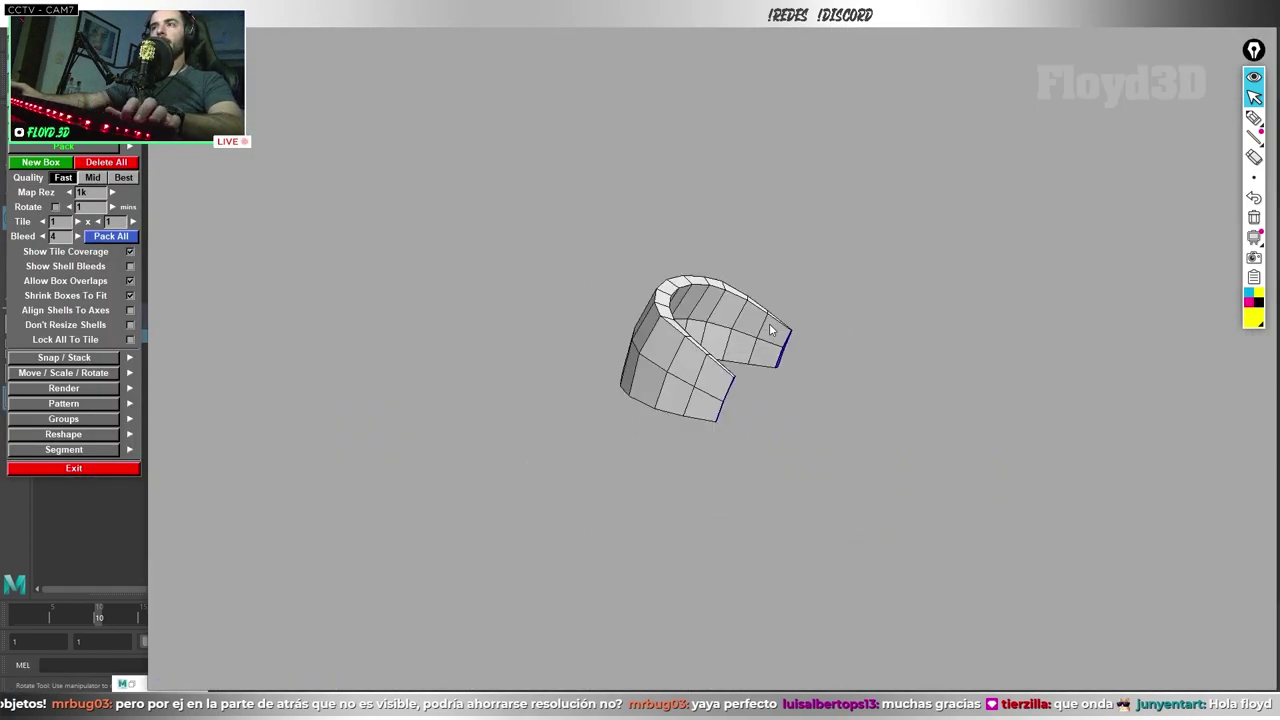
left_click_drag(769, 323, 725, 318)
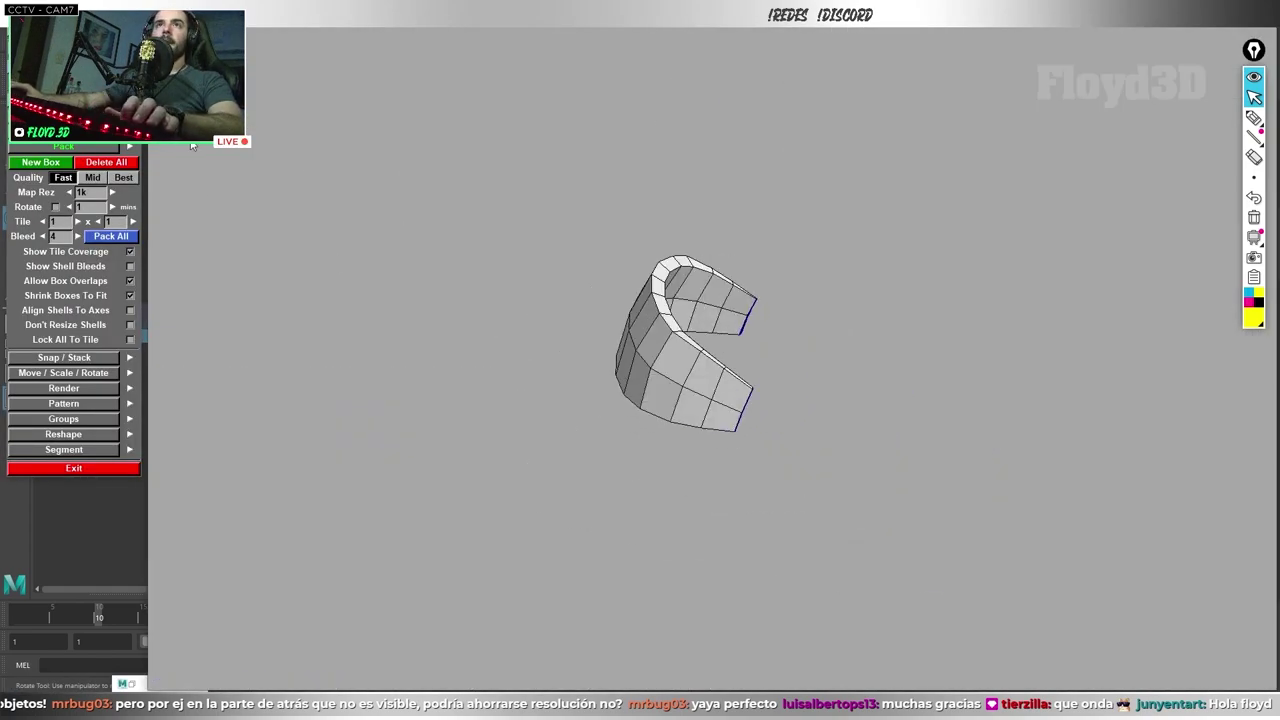
left_click(74, 468)
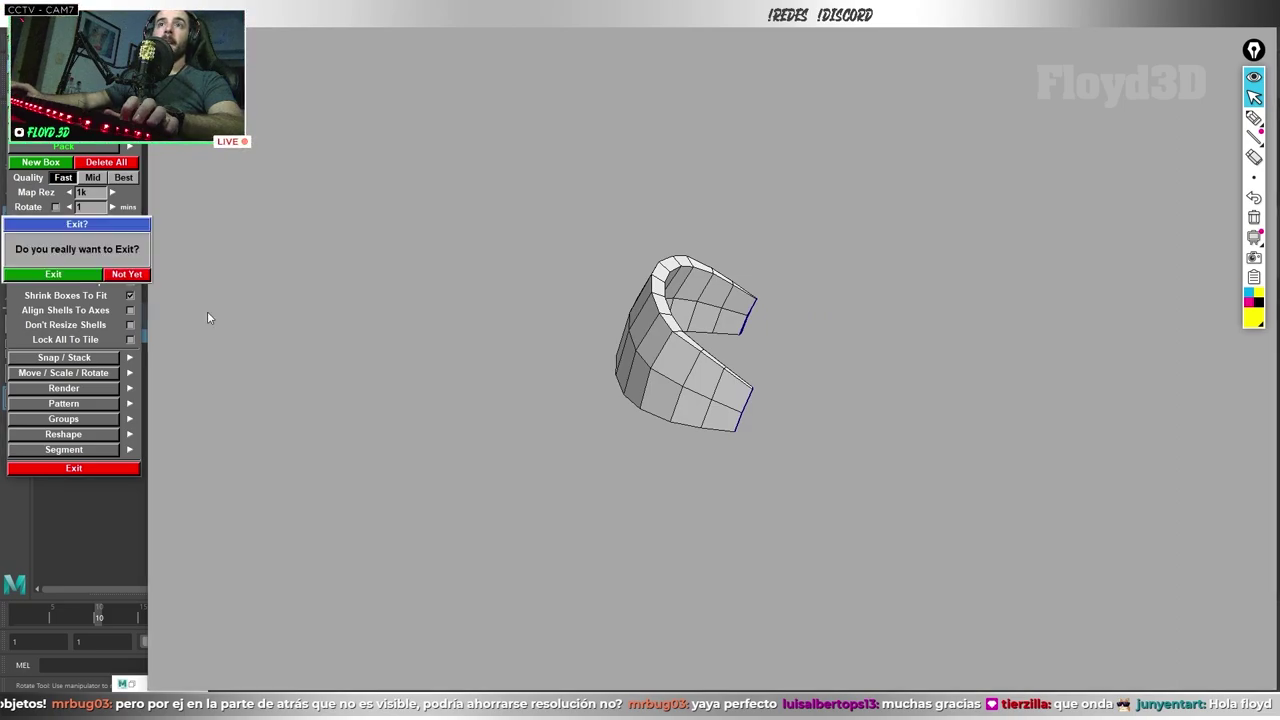
left_click(52, 275)
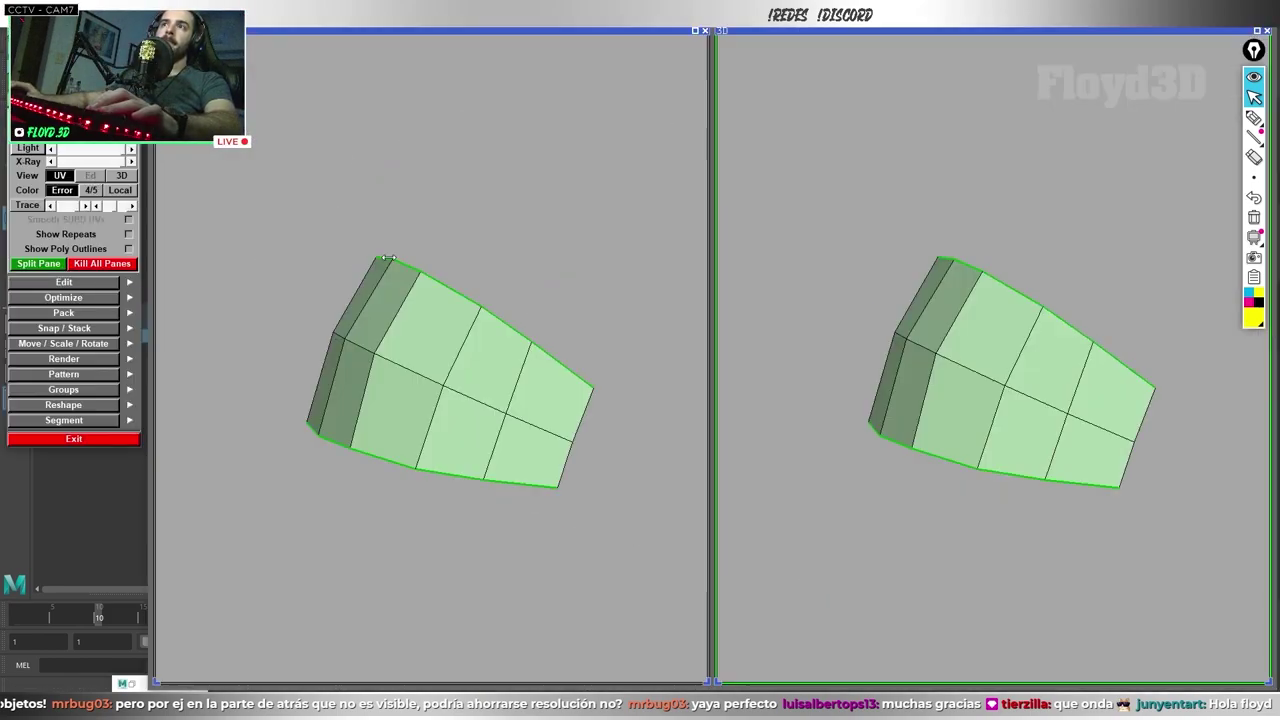
Step: Show the UV pane beside the numbered-checker visor and bring the long bottom shell into view
key("1")
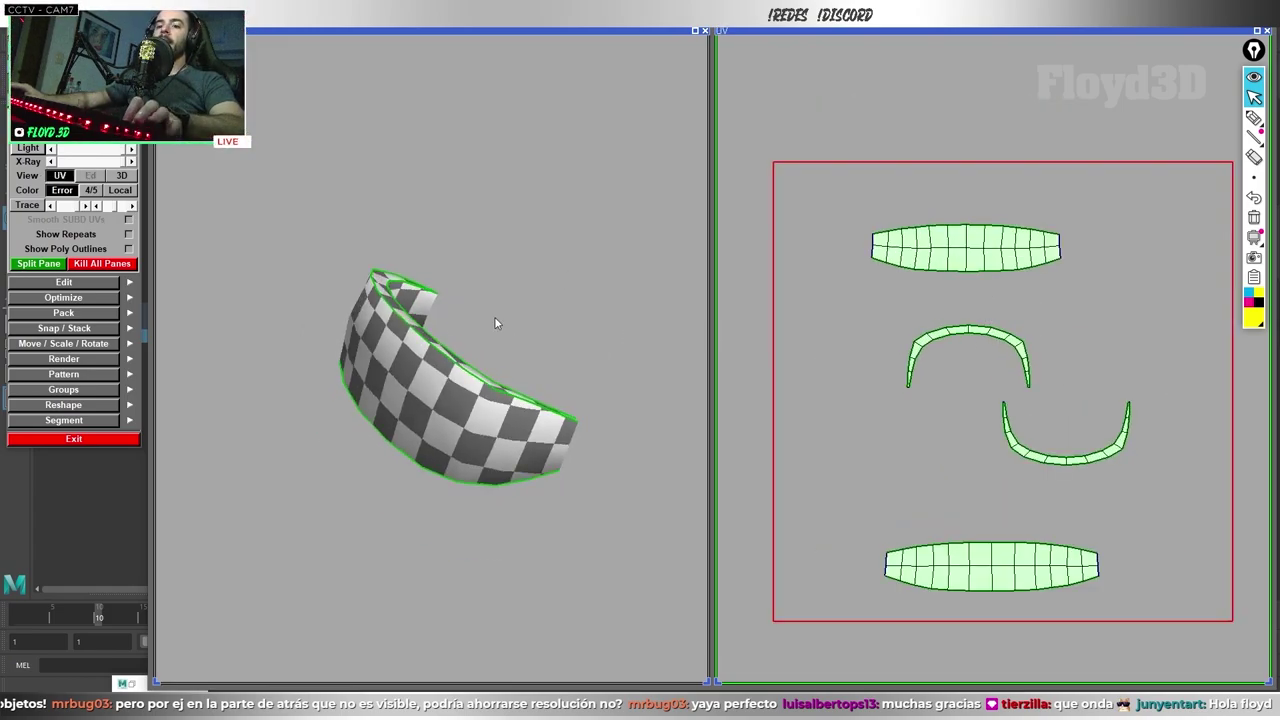
mouse_move(528, 314)
middle_mouse_down()
mouse_move(546, 329)
mouse_move(514, 360)
mouse_move(540, 402)
mouse_move(502, 396)
middle_mouse_up()
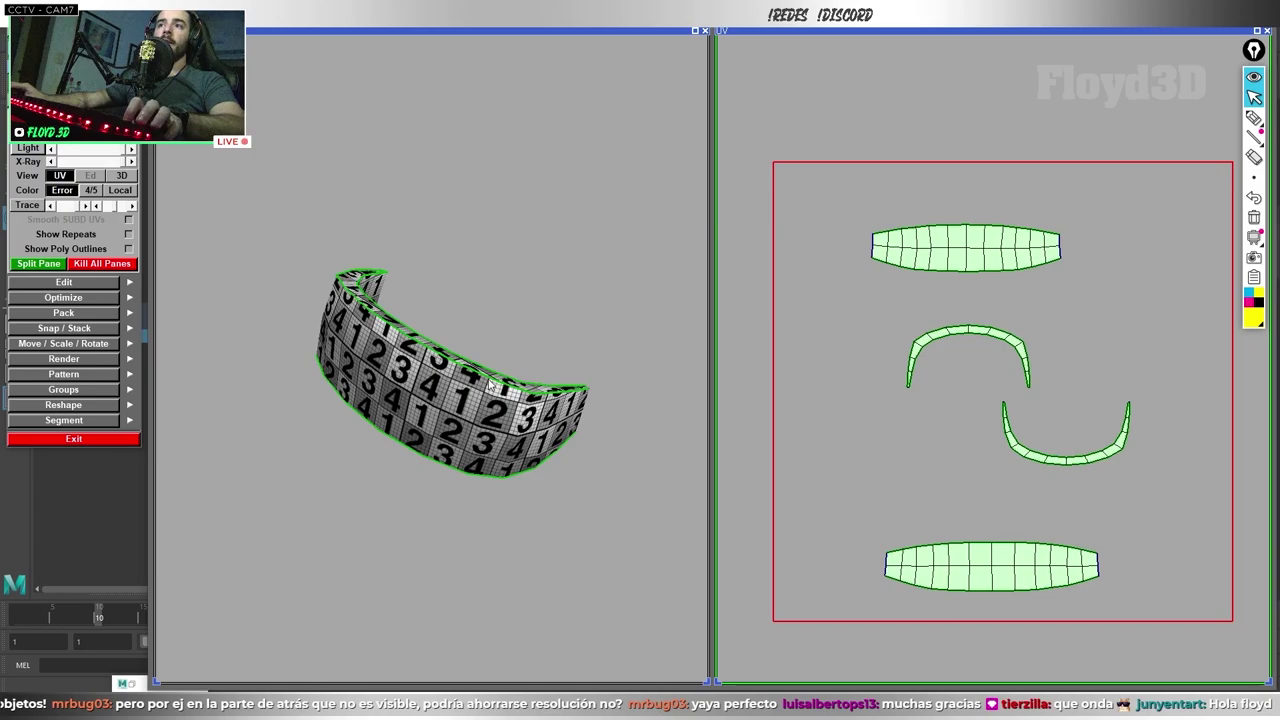
scroll(954, 252, "up", 3)
middle_click_drag(941, 352, 941, 165)
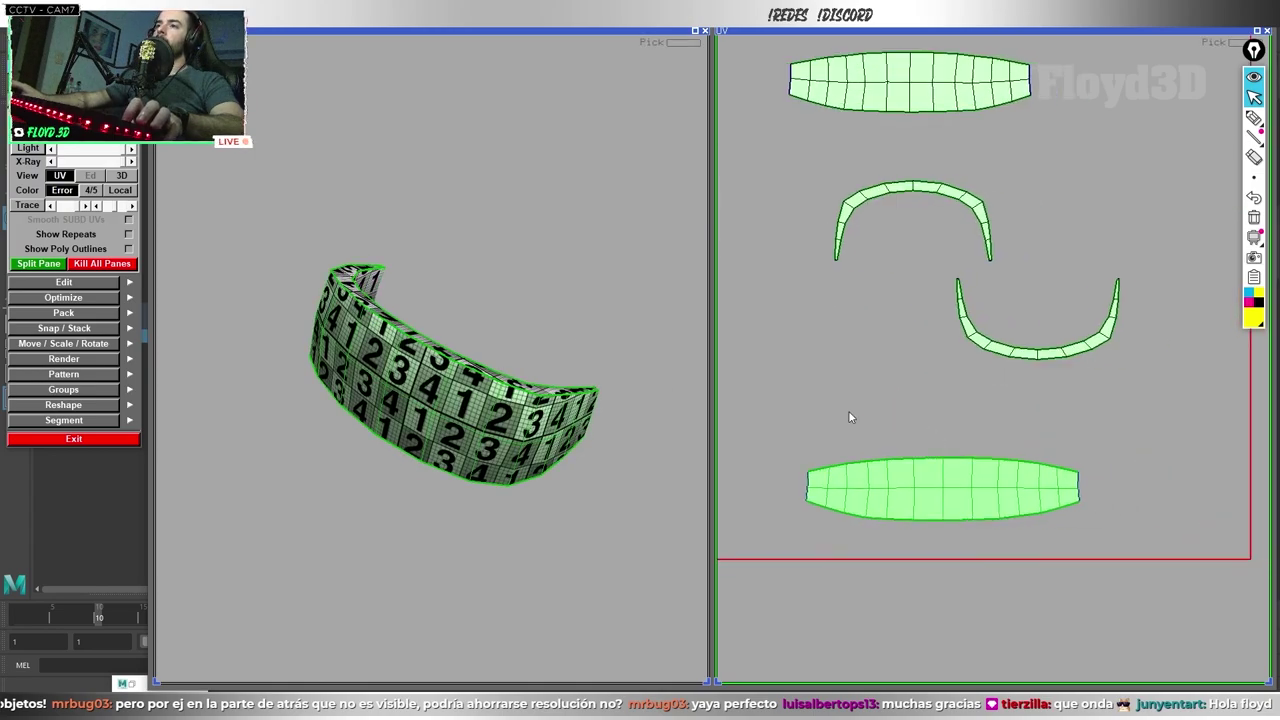
scroll(851, 428, "up", 2)
mouse_move(936, 470)
middle_mouse_down()
mouse_move(977, 373)
mouse_move(946, 399)
middle_mouse_up()
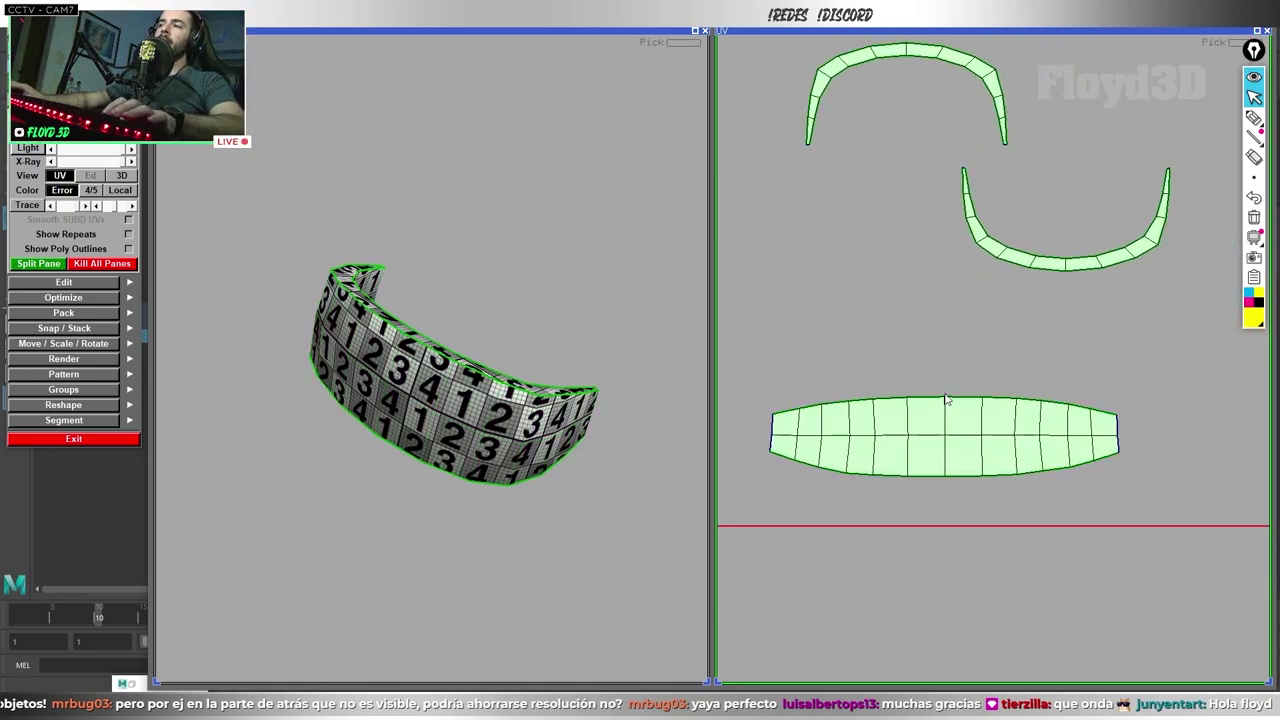
Step: Flatten the long bottom UV shell, then undo and redo to keep its lens shape
key("f")
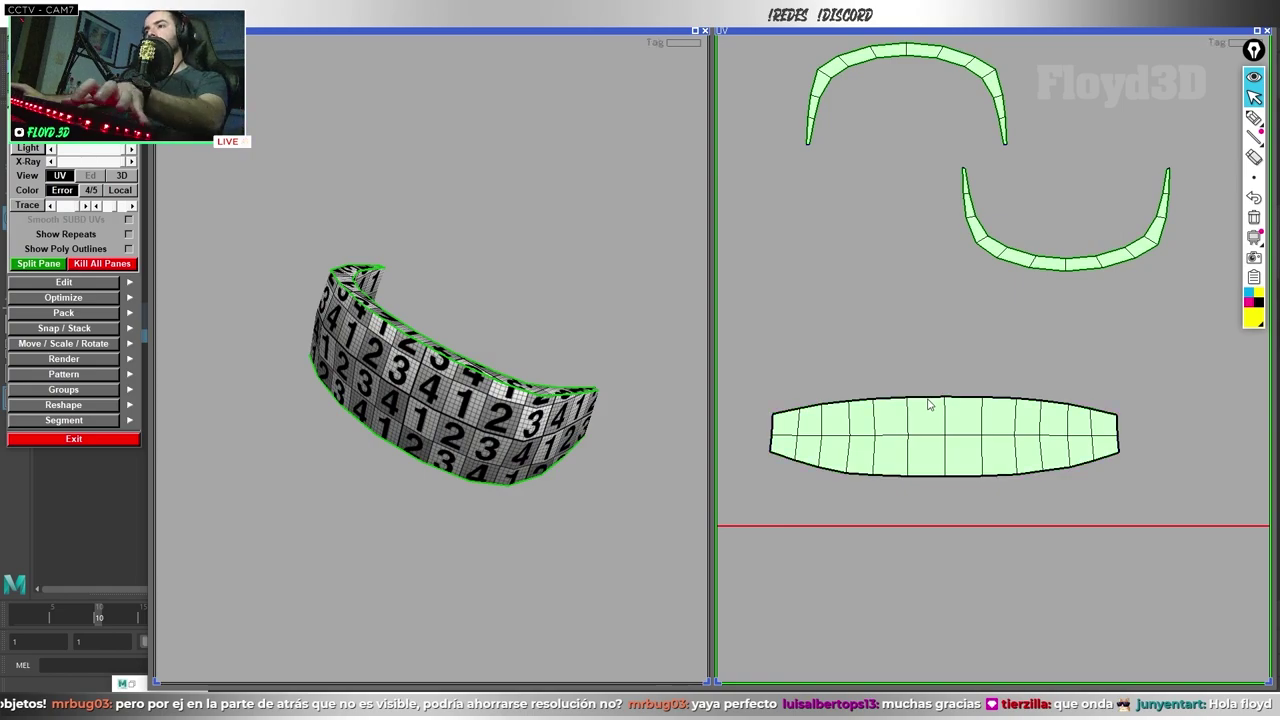
left_click_drag(476, 358, 391, 332)
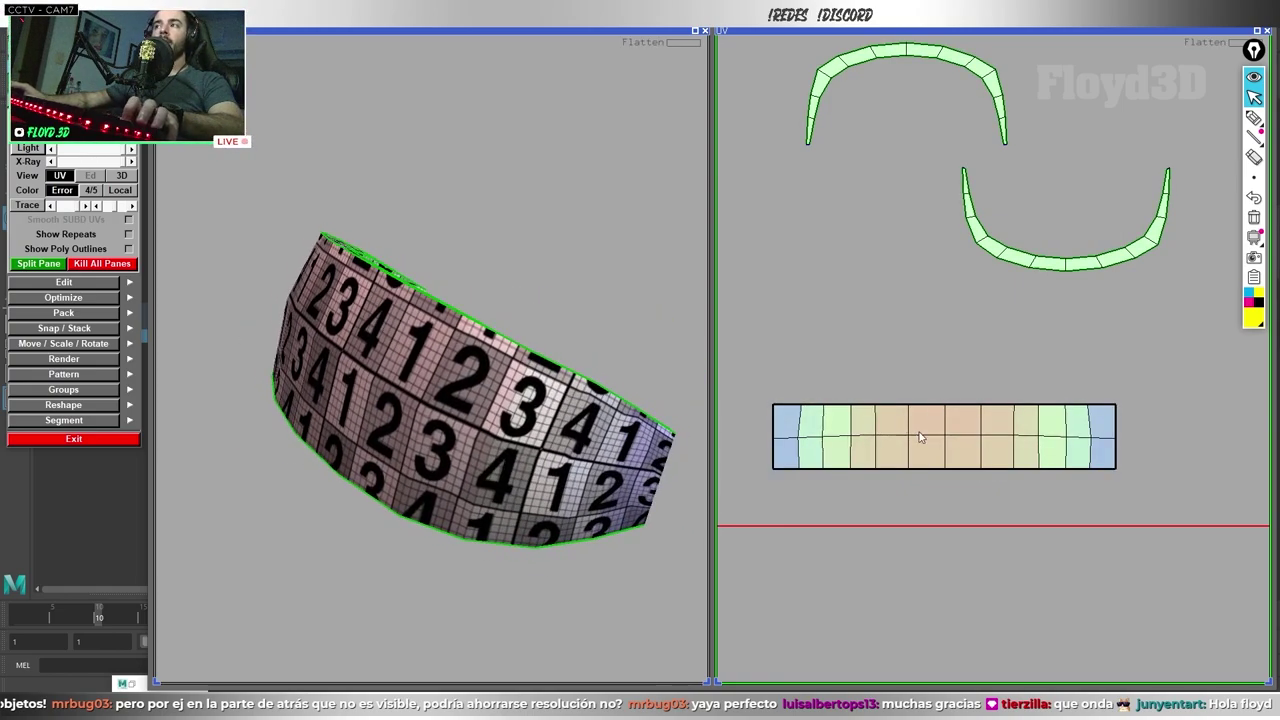
scroll(920, 437, "up", 2)
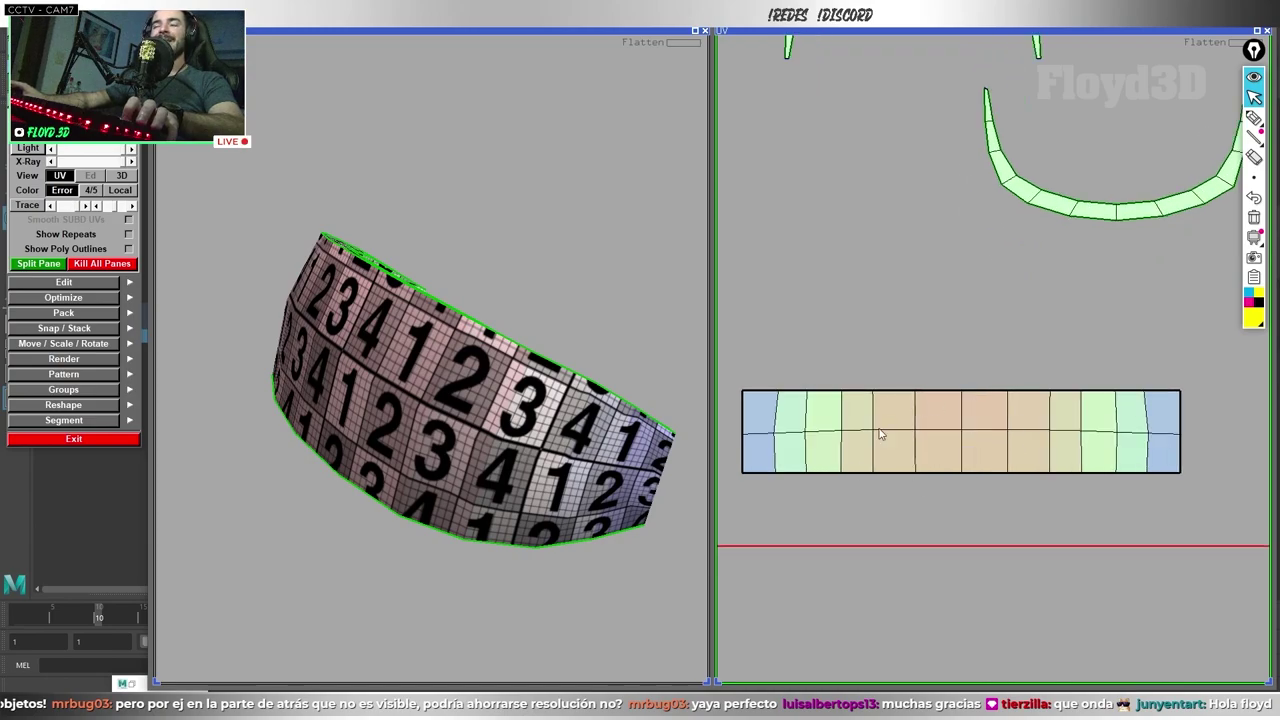
left_click_drag(603, 410, 510, 395)
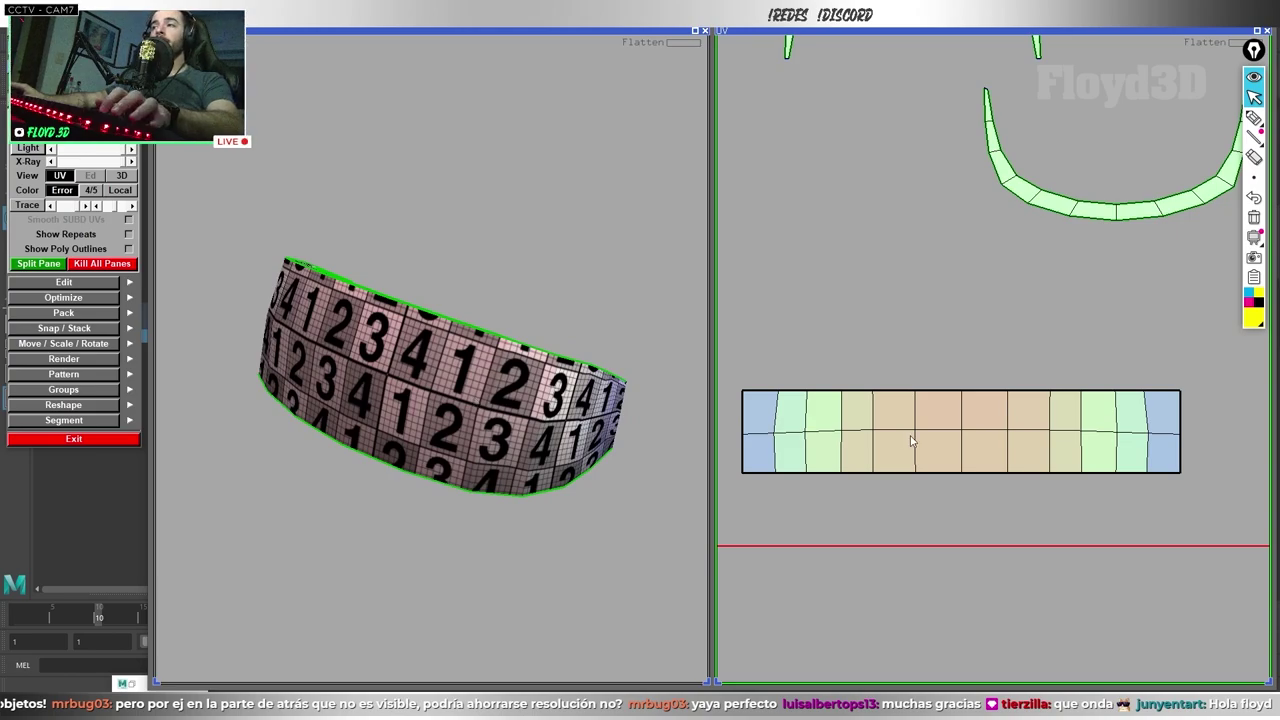
key("f")
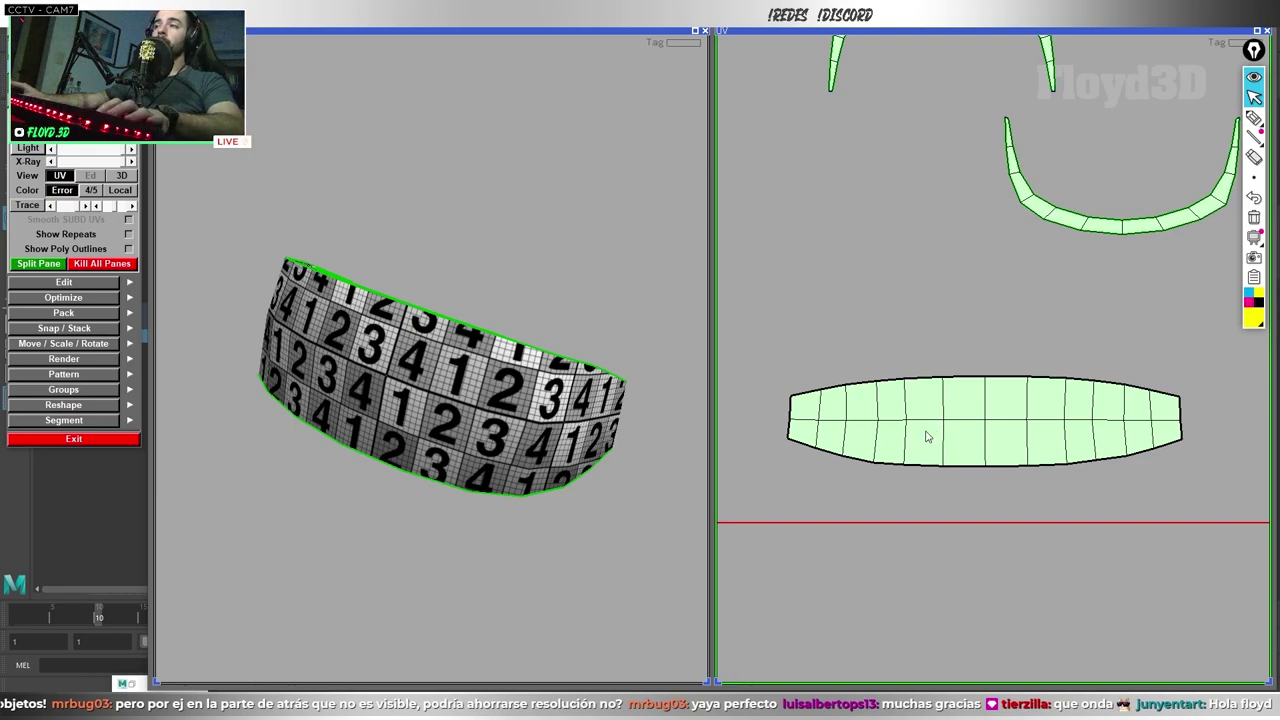
key("ctrl+z")
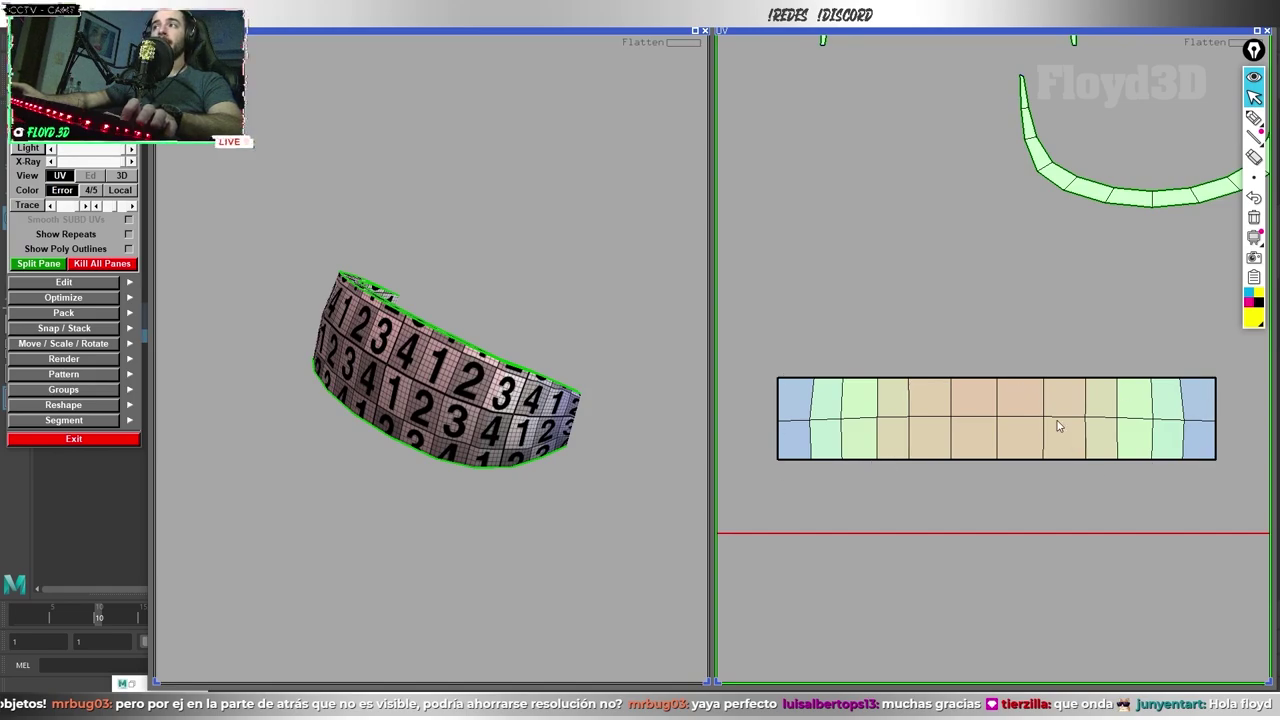
key("ctrl+y")
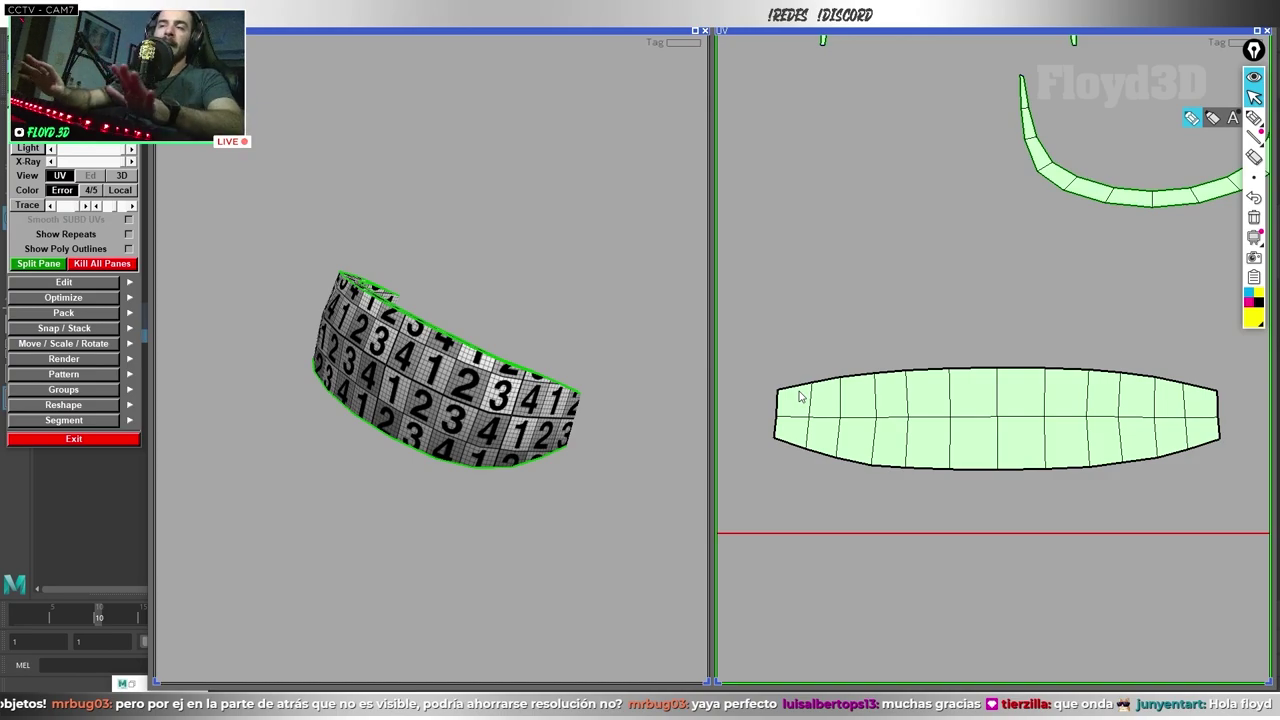
Step: Repack the visor's UV shells and orbit to see the visor's inner face
key("p")
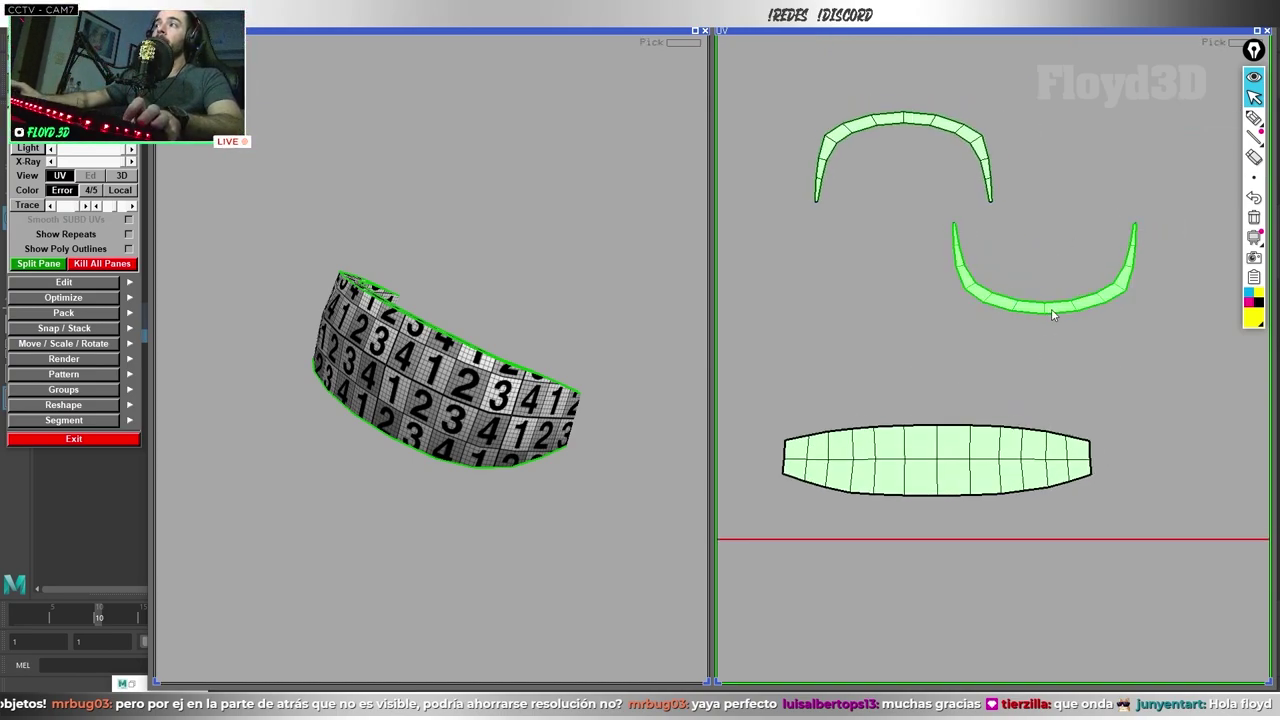
mouse_move(486, 380)
middle_mouse_down()
mouse_move(536, 317)
mouse_move(459, 250)
middle_mouse_up()
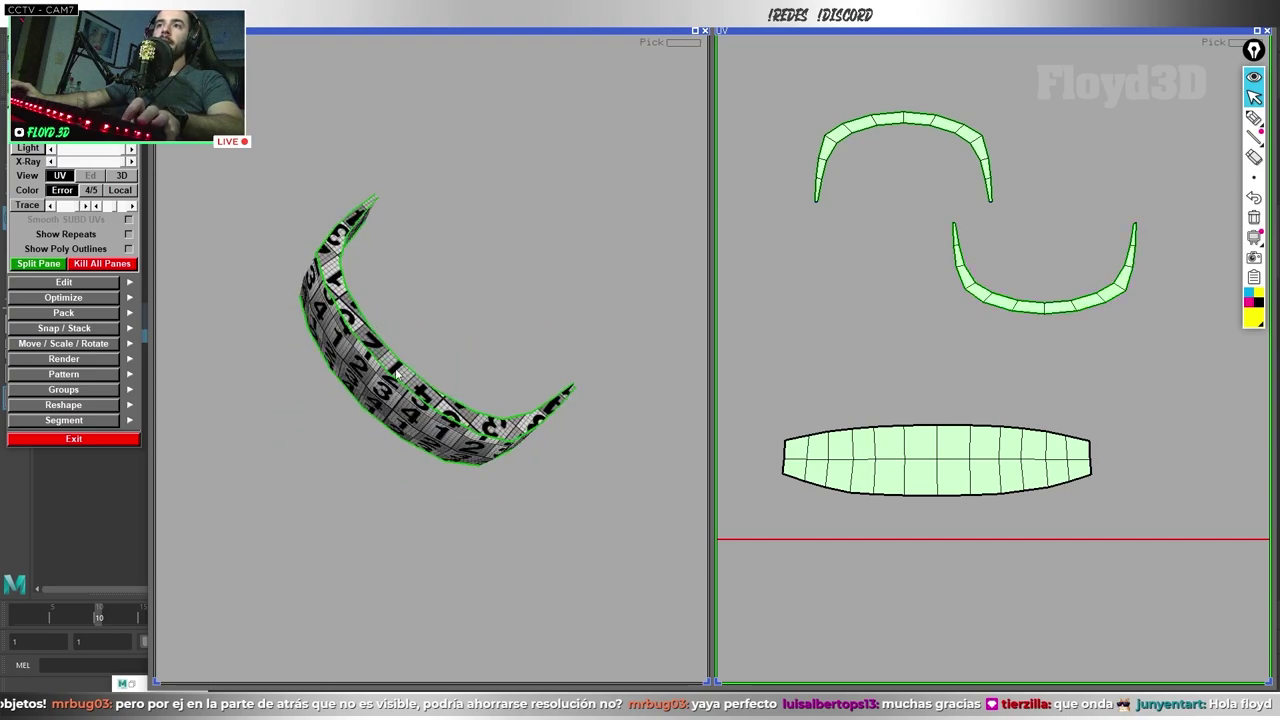
middle_click_drag(364, 335, 545, 383)
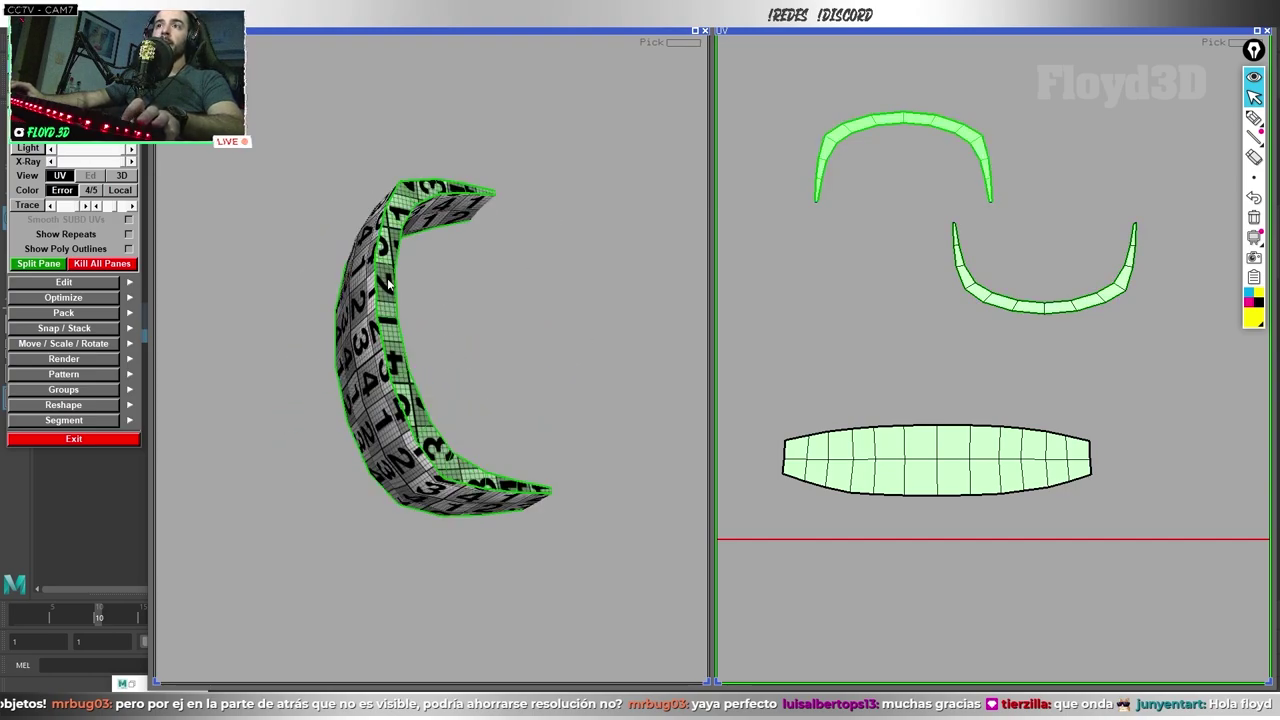
Step: Flatten the upper arc-shaped shell into a straight strip and inspect the checker on the model
middle_click_drag(900, 180, 1007, 302, "alt")
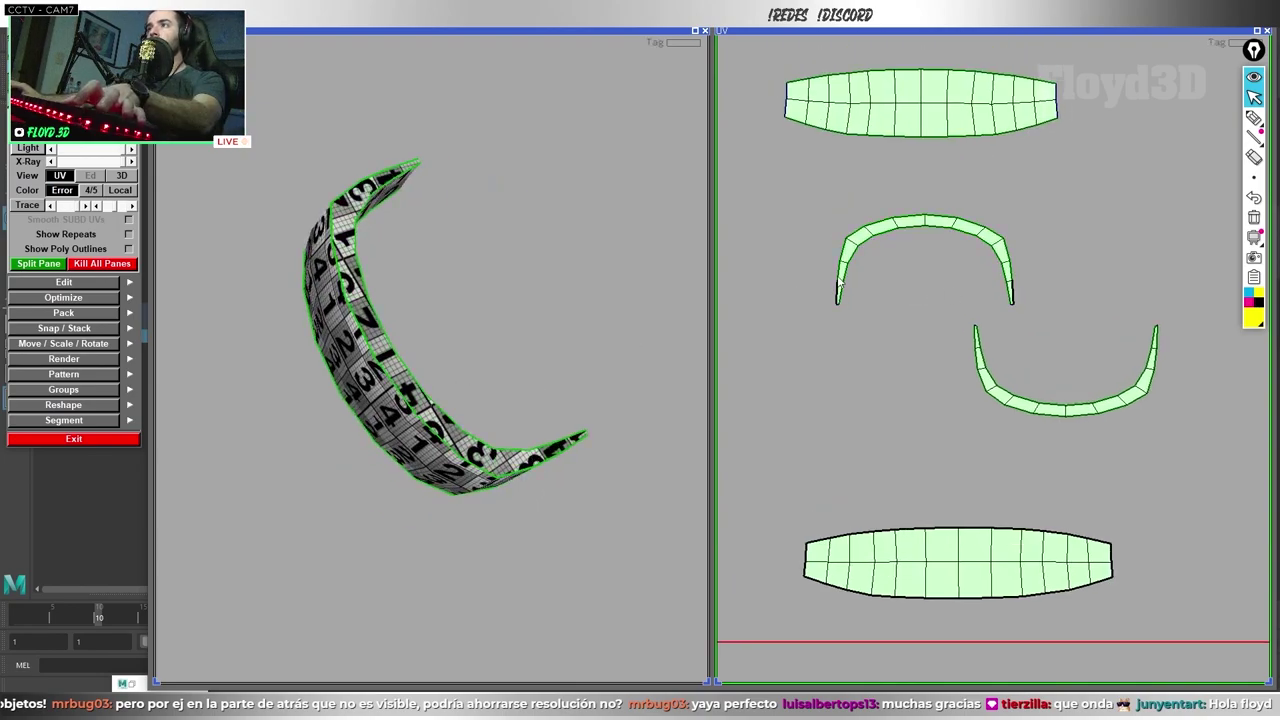
key("f")
scroll(948, 270, "up", 2)
middle_click_drag(560, 320, 430, 342)
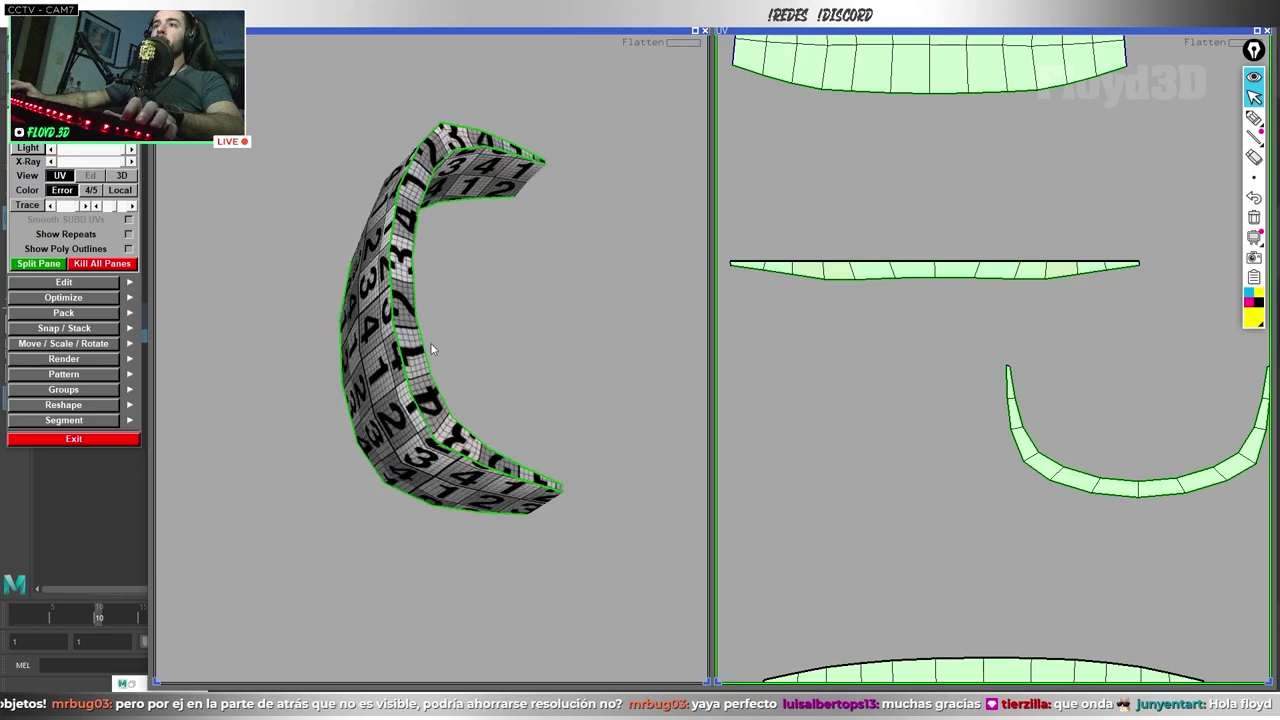
scroll(430, 342, "up", 2)
scroll(454, 376, "up", 2)
scroll(420, 410, "up", 2)
scroll(377, 450, "up", 2)
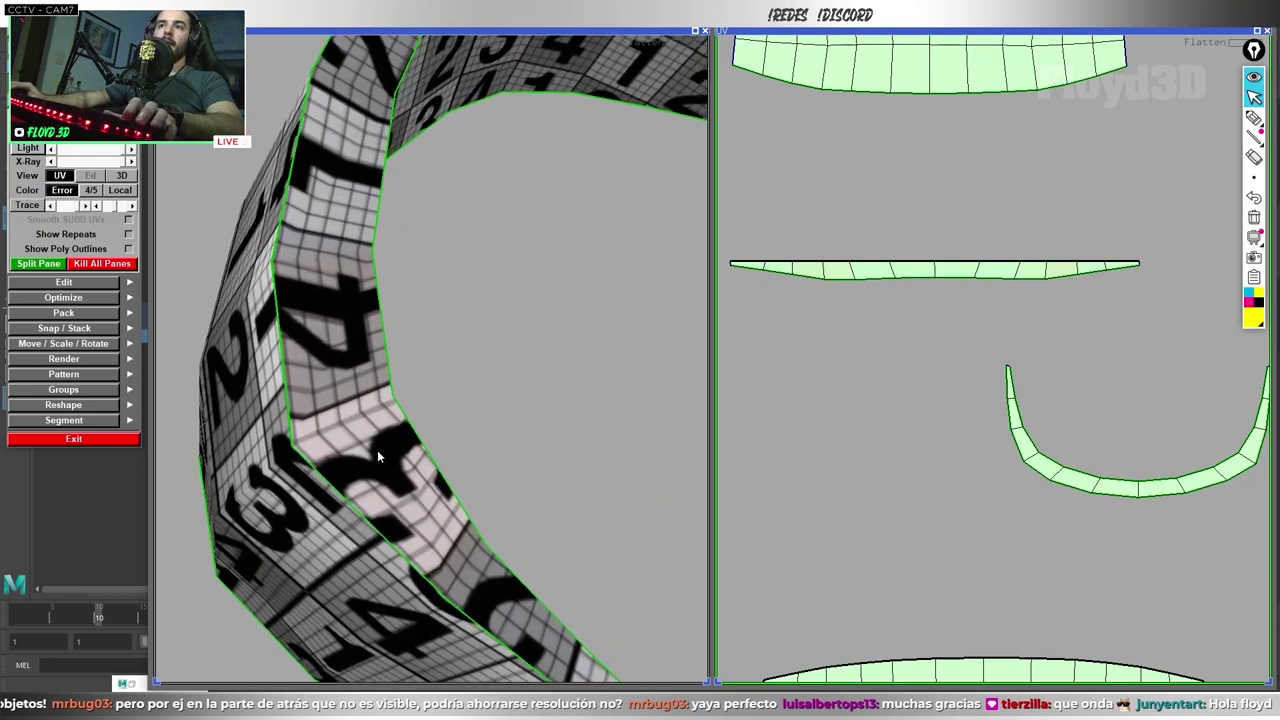
mouse_move(441, 487)
middle_mouse_down()
mouse_move(318, 419)
mouse_move(388, 246)
middle_mouse_up()
middle_click_drag(316, 289, 506, 280)
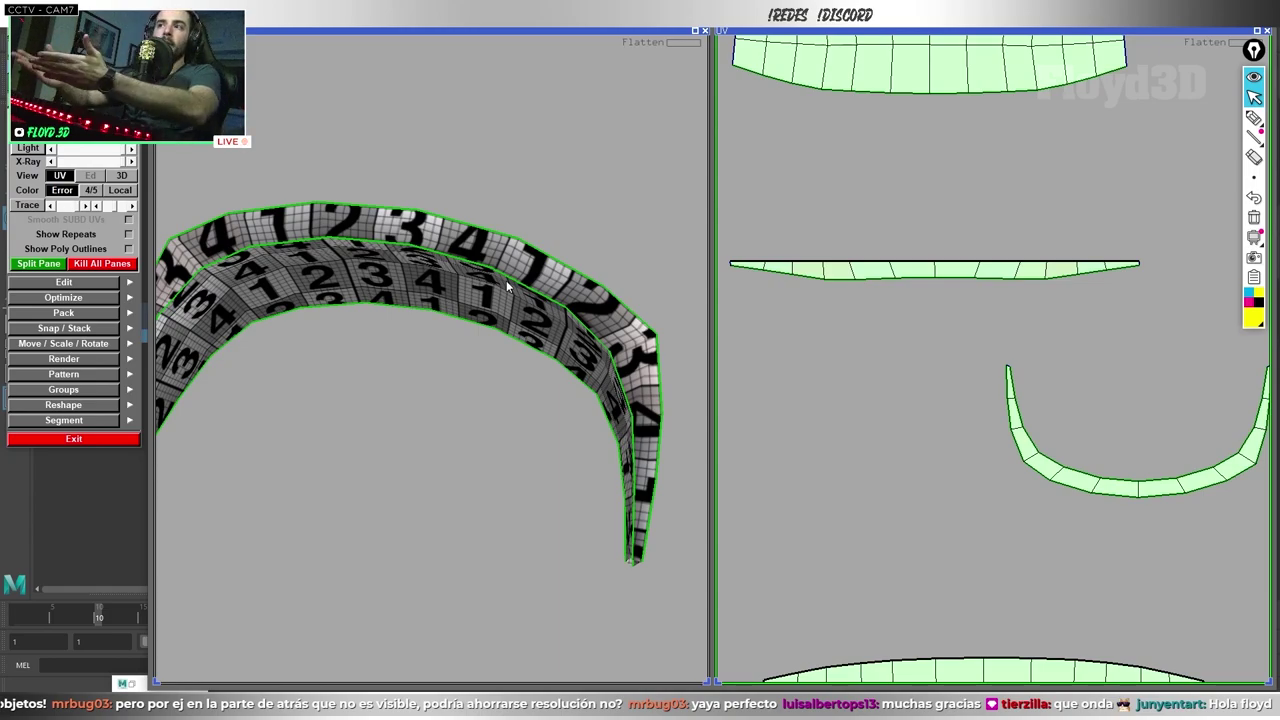
scroll(506, 280, "down", 2)
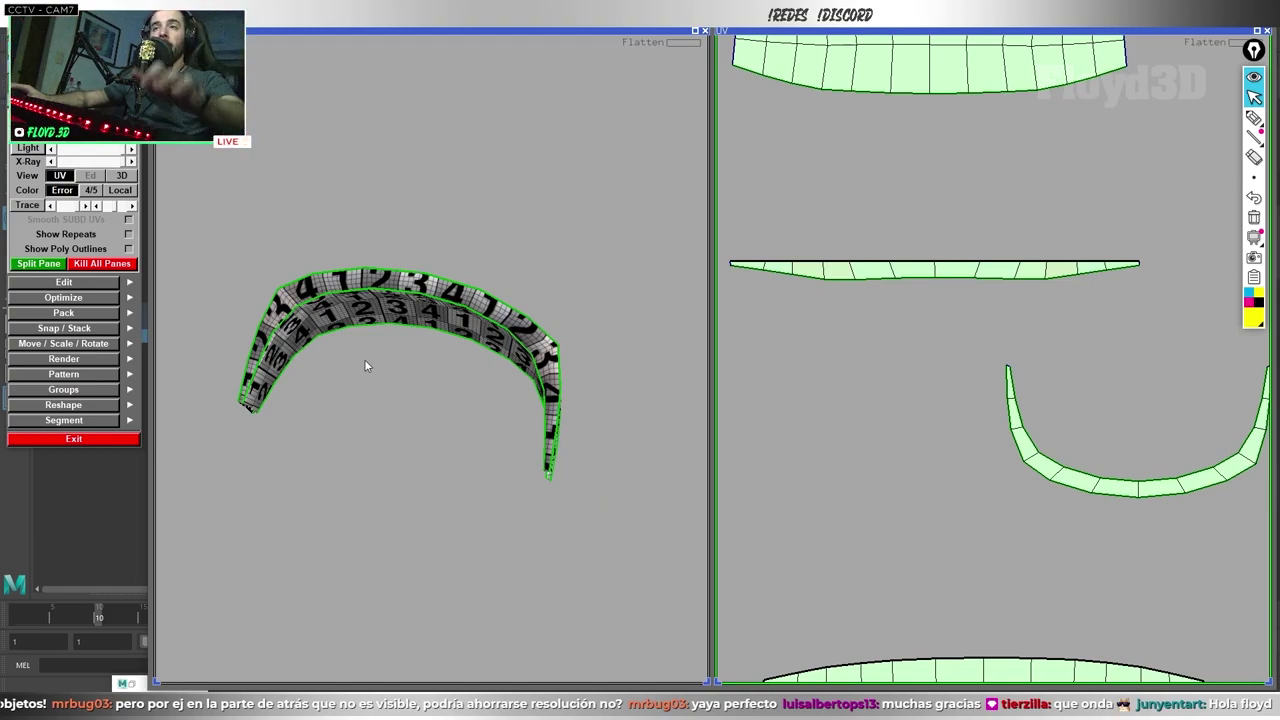
mouse_move(339, 360)
middle_mouse_down()
mouse_move(500, 328)
mouse_move(403, 323)
middle_mouse_up()
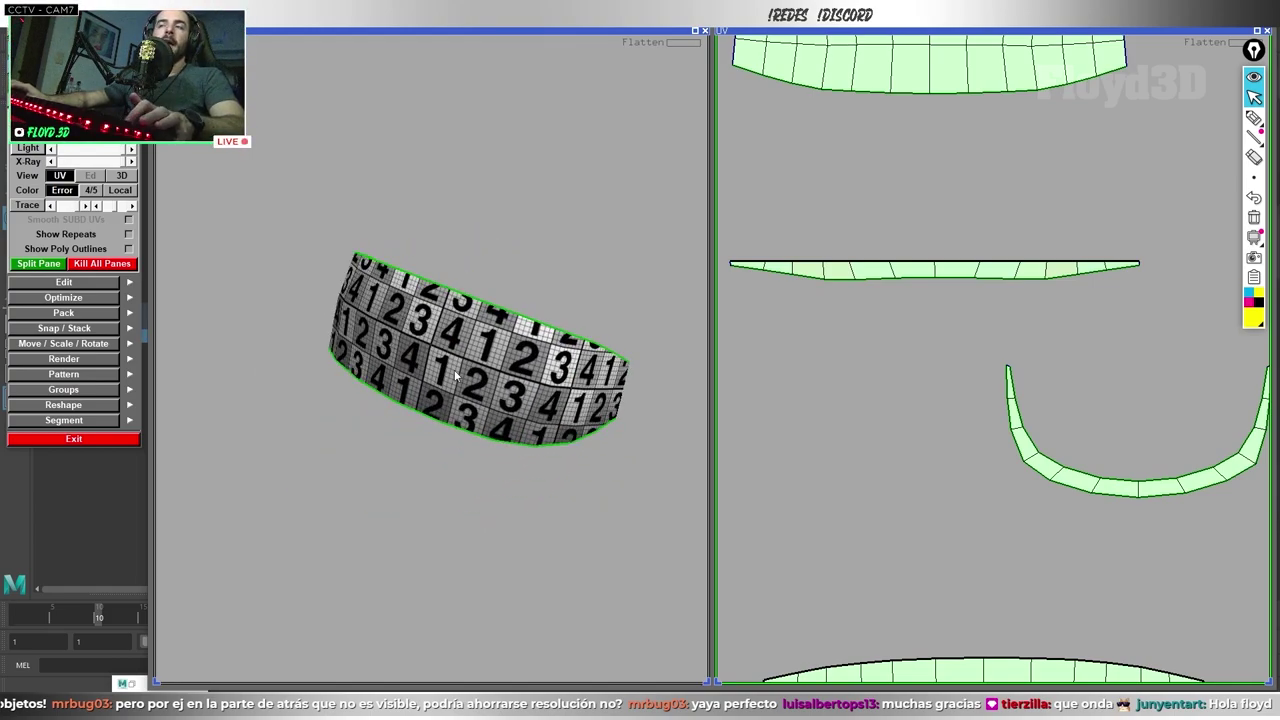
middle_click_drag(455, 375, 450, 385)
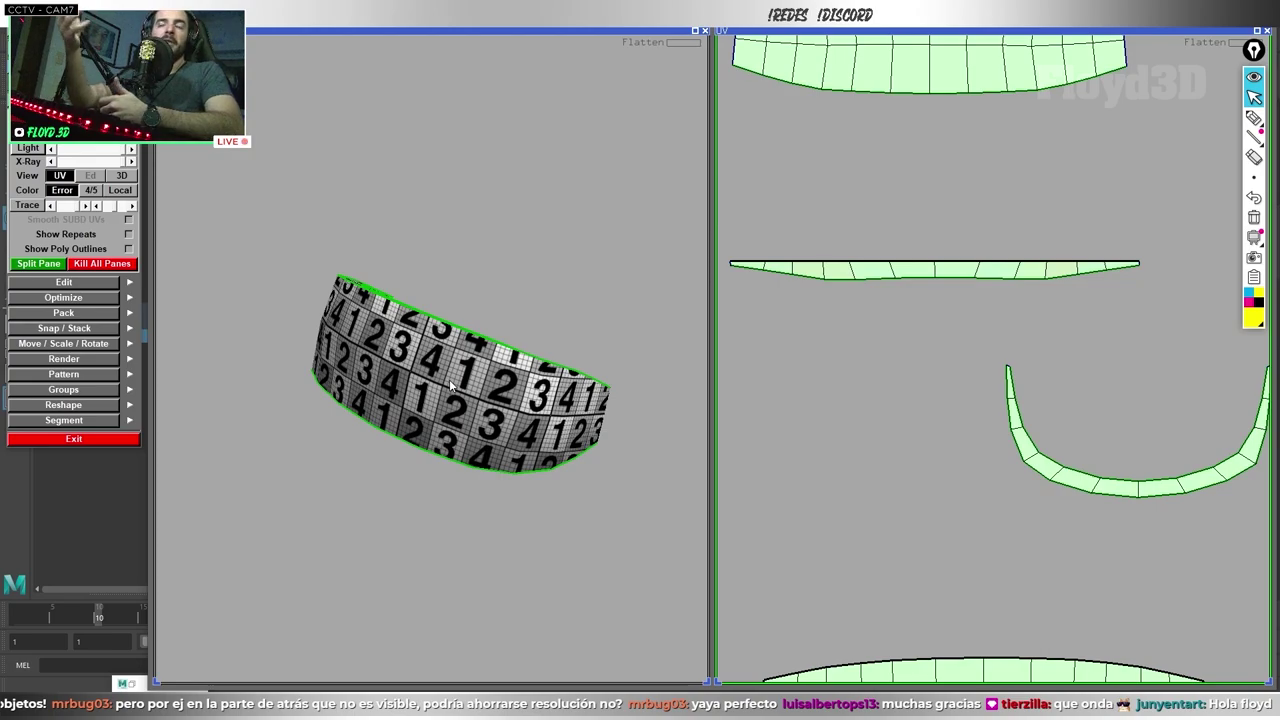
scroll(448, 410, "up", 1)
scroll(441, 438, "up", 1)
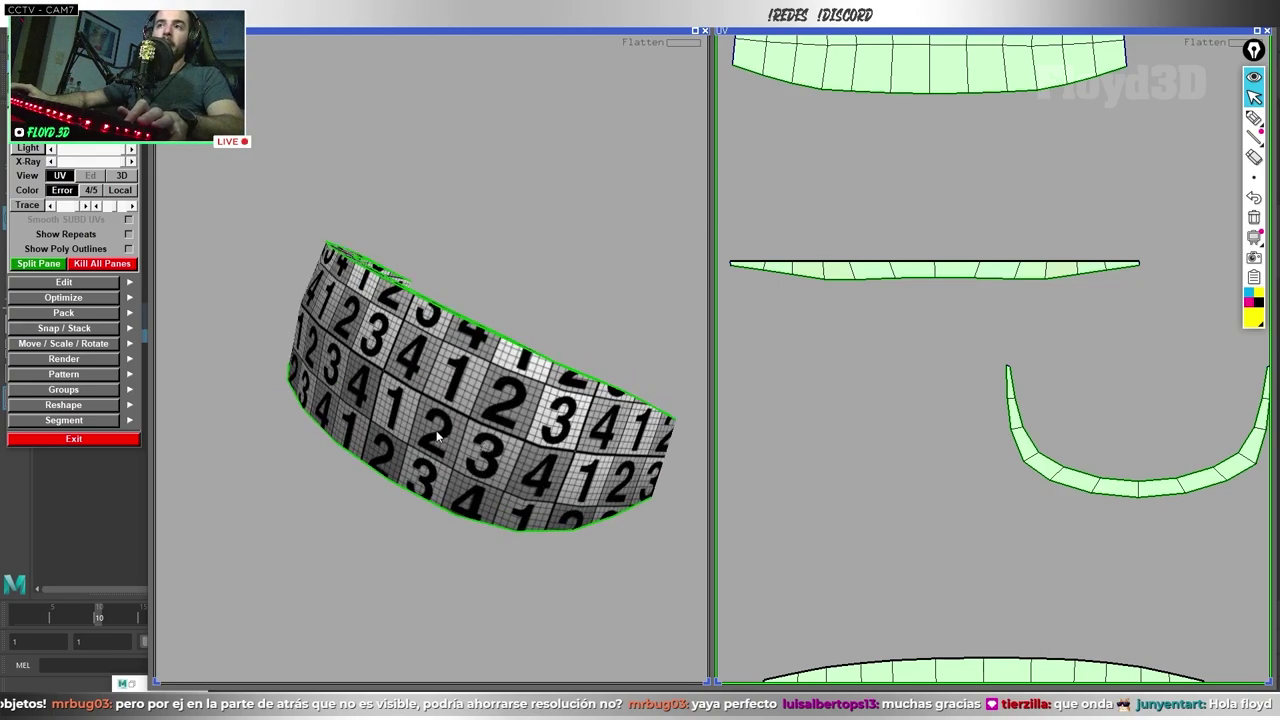
scroll(486, 449, "up", 1)
middle_click_drag(531, 465, 406, 413)
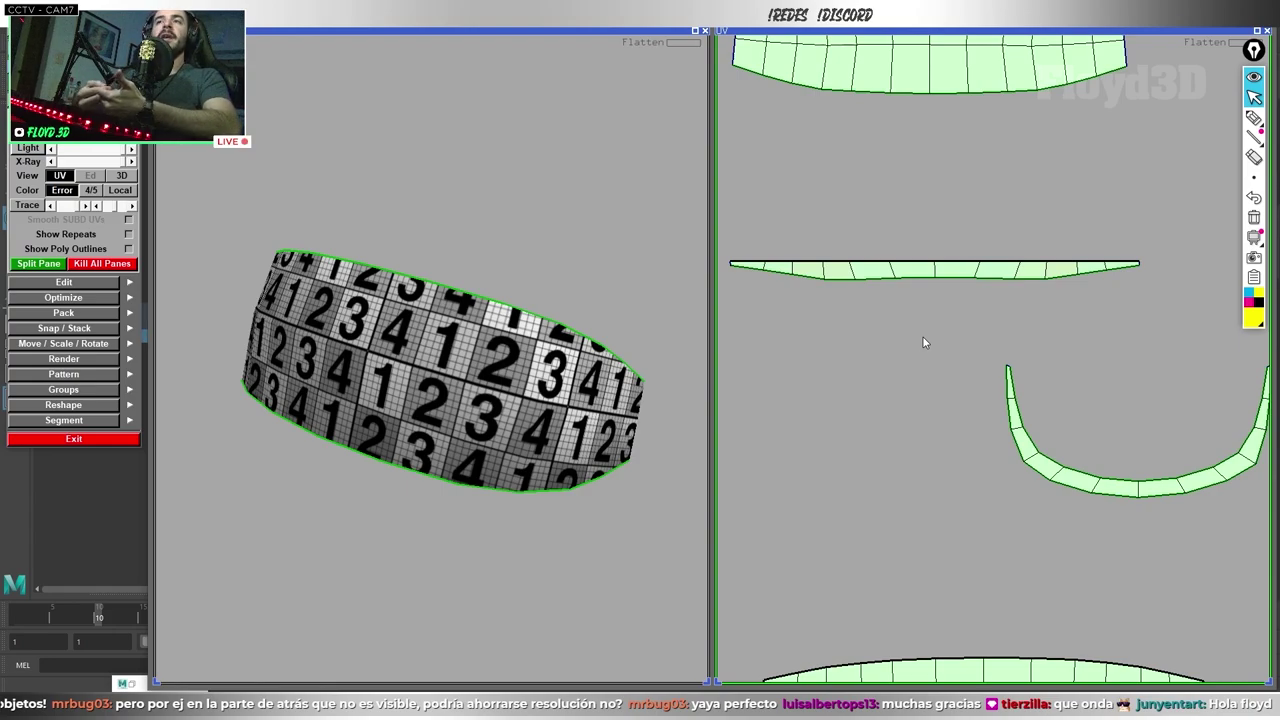
mouse_move(522, 273)
left_mouse_down("alt")
mouse_move(452, 393)
mouse_move(392, 363)
left_mouse_up("alt")
left_click_drag(548, 452, 457, 424, "alt")
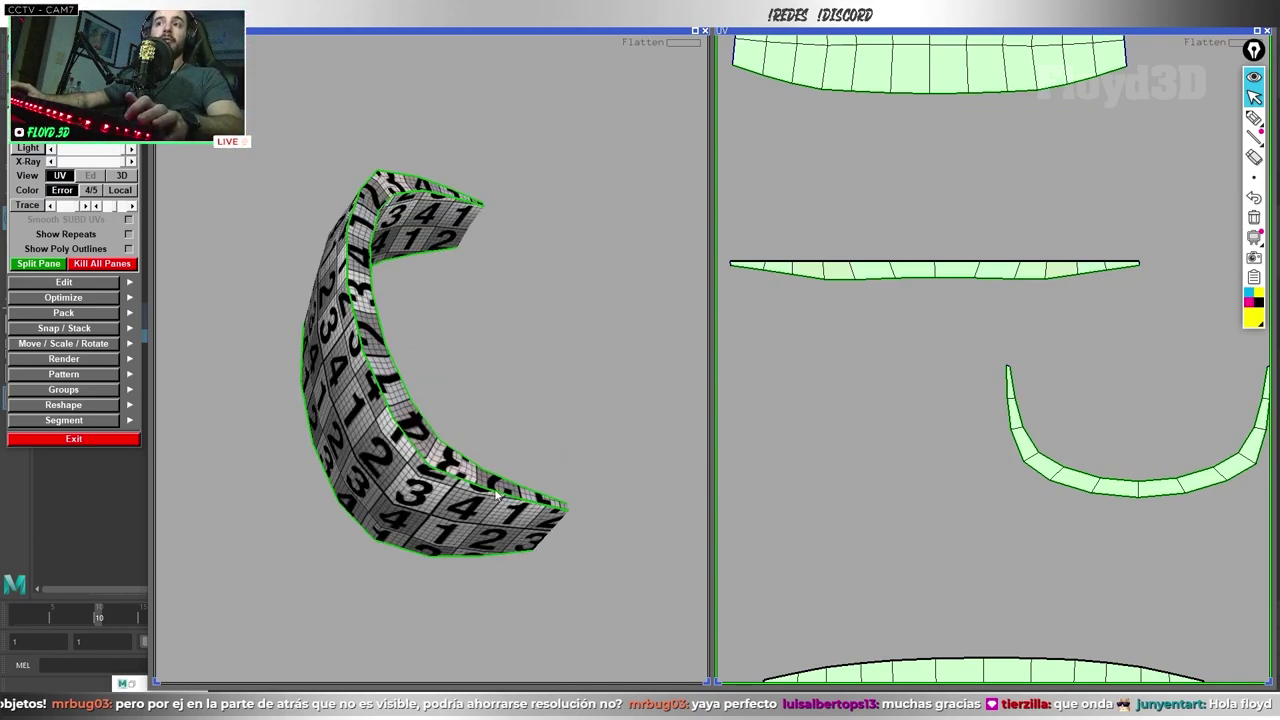
mouse_move(408, 382)
left_mouse_down("alt")
mouse_move(500, 400)
mouse_move(448, 359)
mouse_move(491, 326)
mouse_move(470, 330)
left_mouse_up("alt")
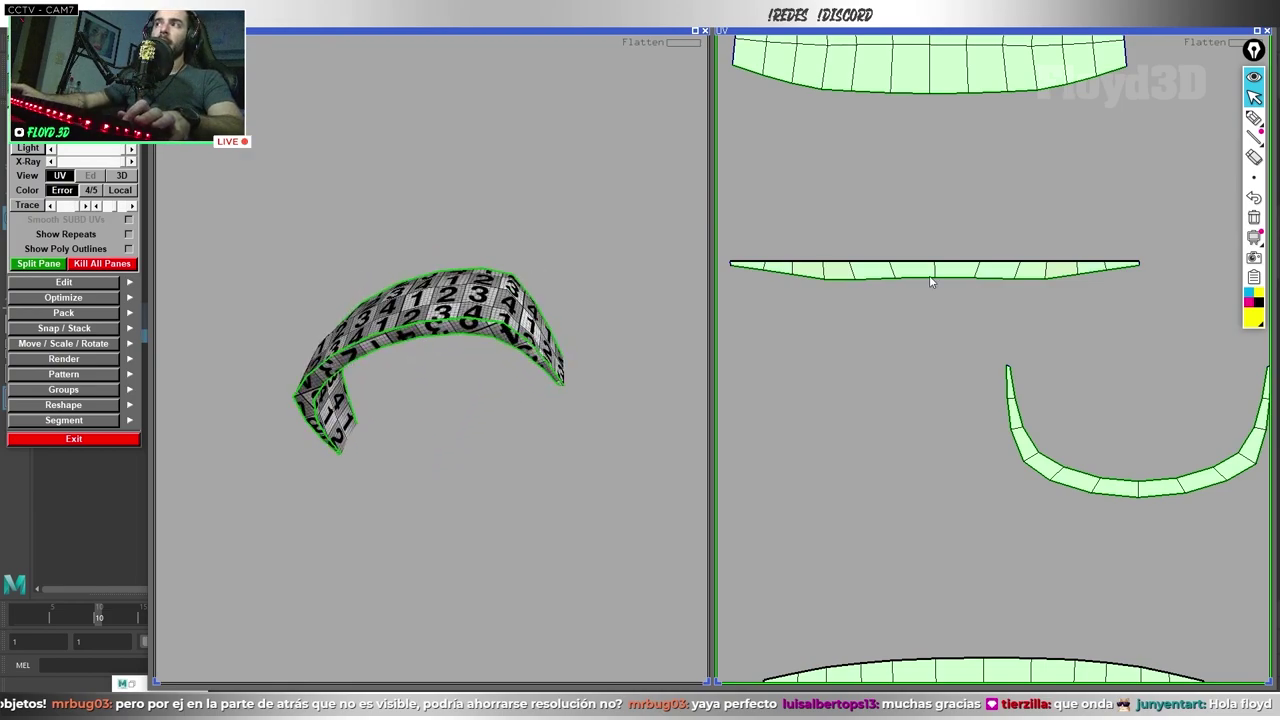
key("Home")
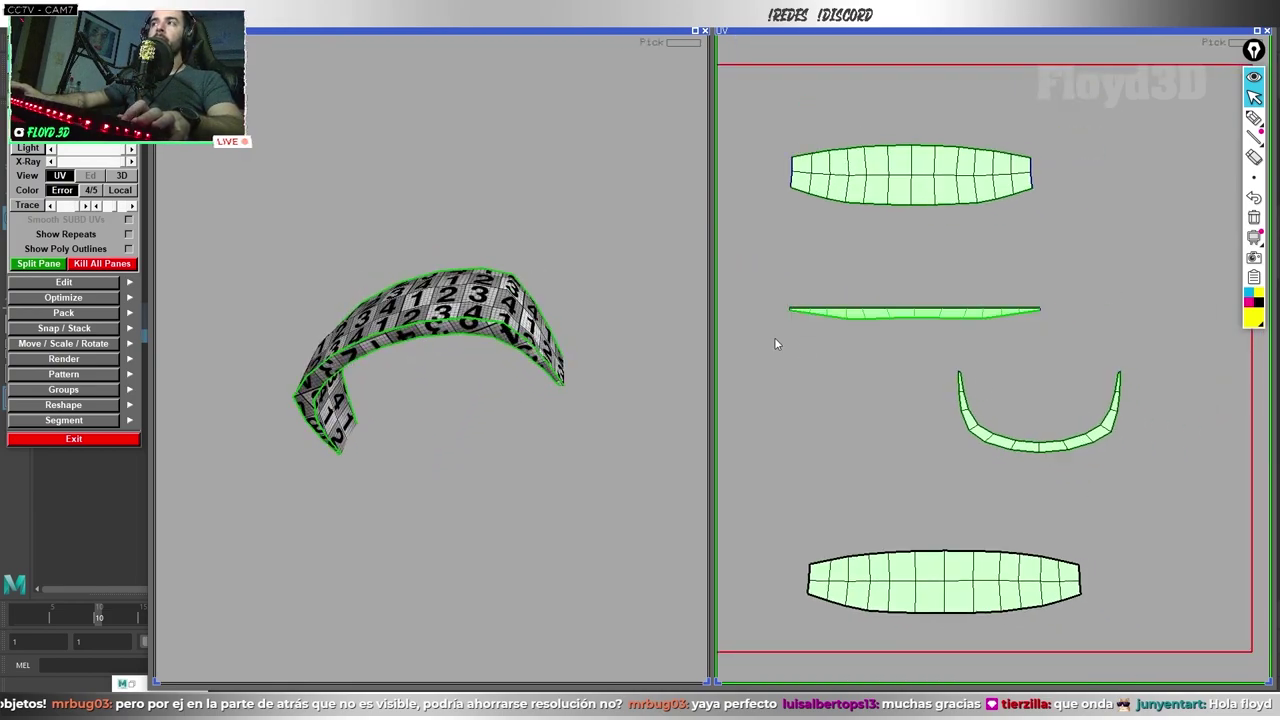
left_click(928, 428)
left_click(905, 514)
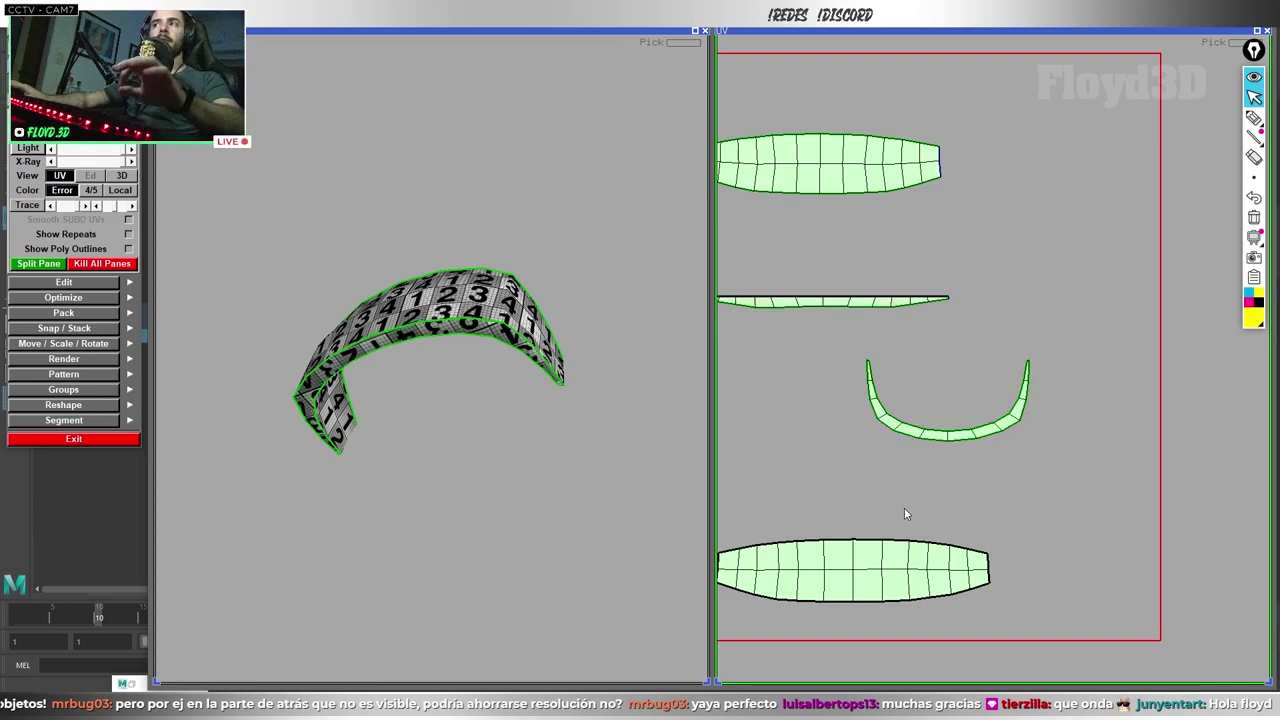
scroll(888, 487, "up", 1)
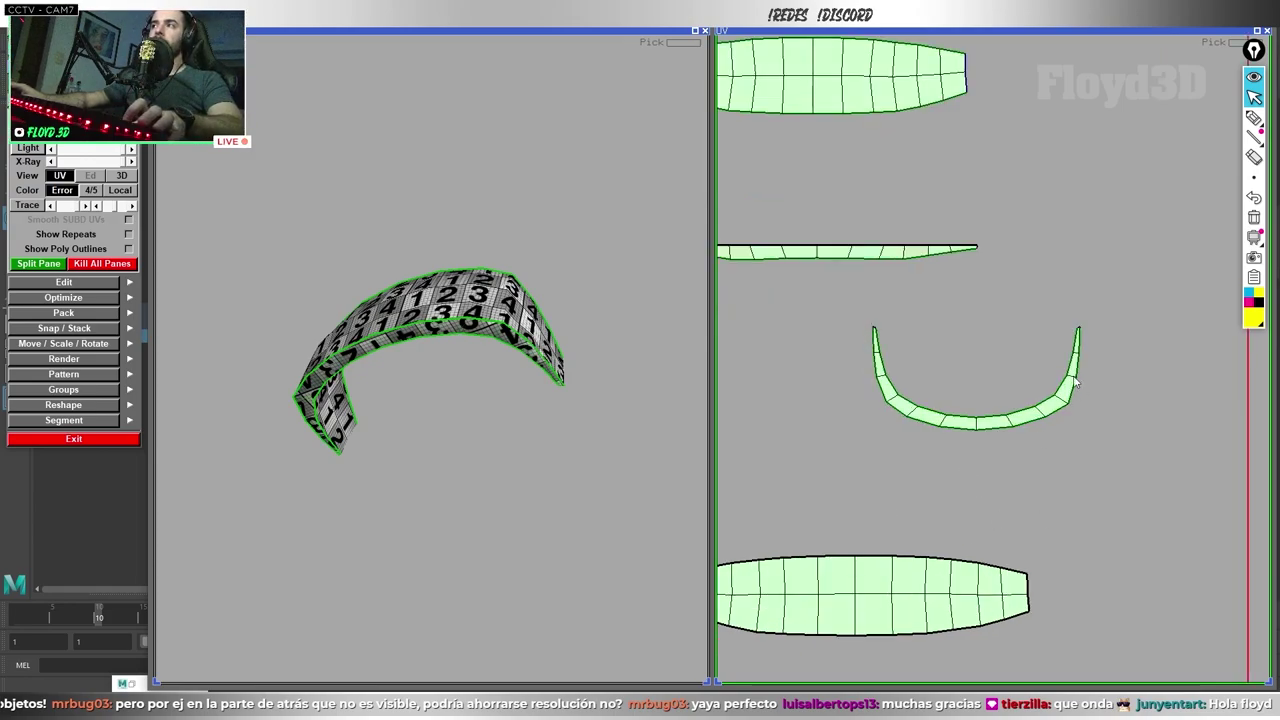
scroll(1076, 382, "down", 1)
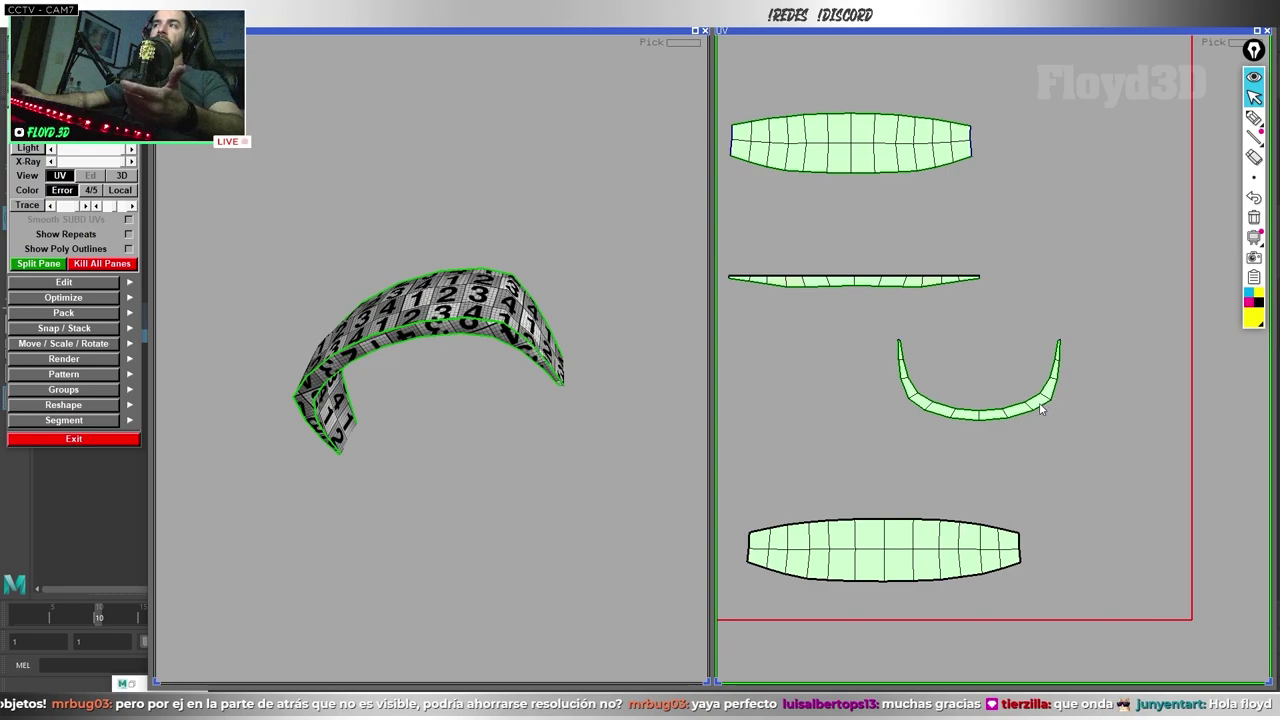
scroll(1037, 404, "up", 1)
scroll(976, 395, "up", 1)
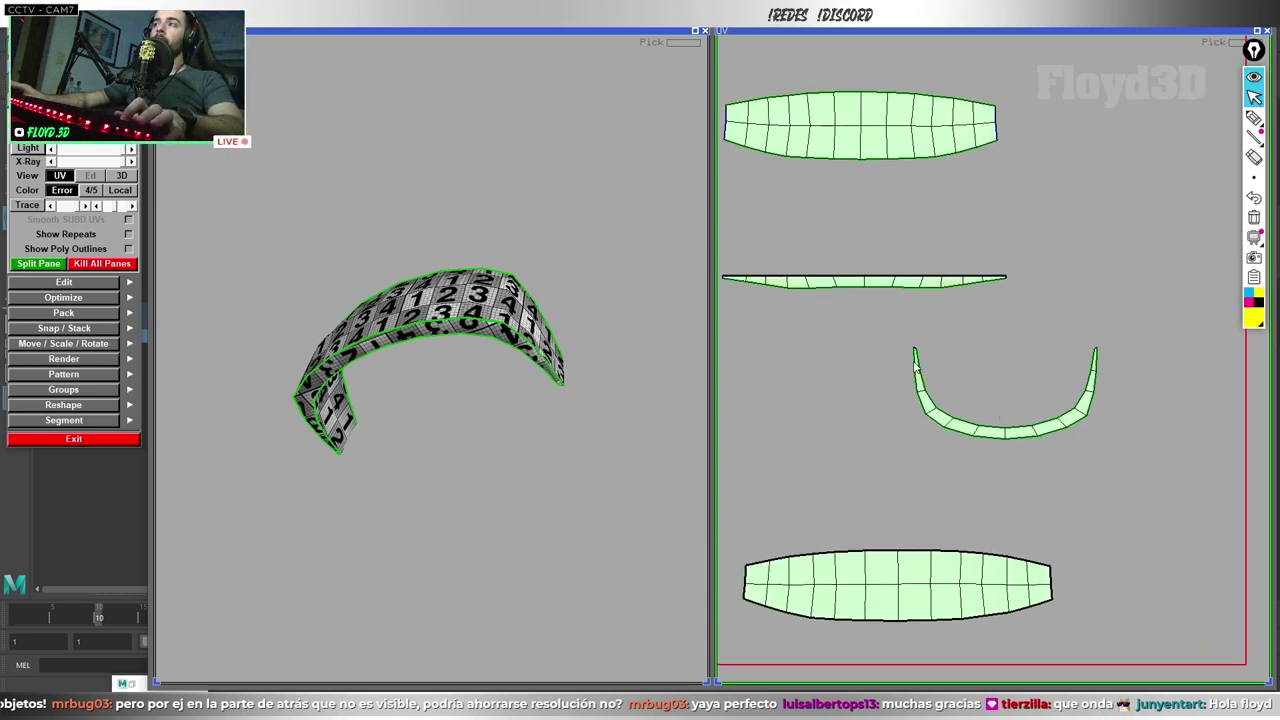
Step: Straighten the U-shaped shell and move the strip above the other thin strip
key("f")
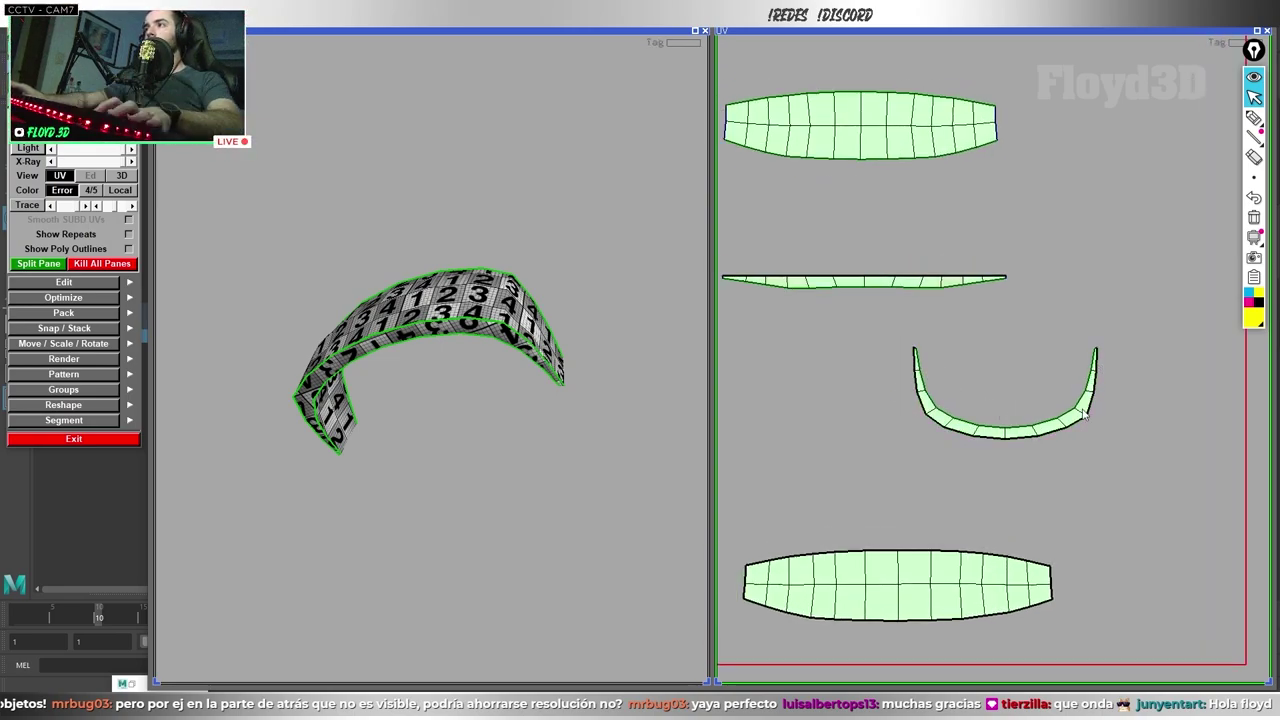
left_click_drag(1010, 396, 893, 261)
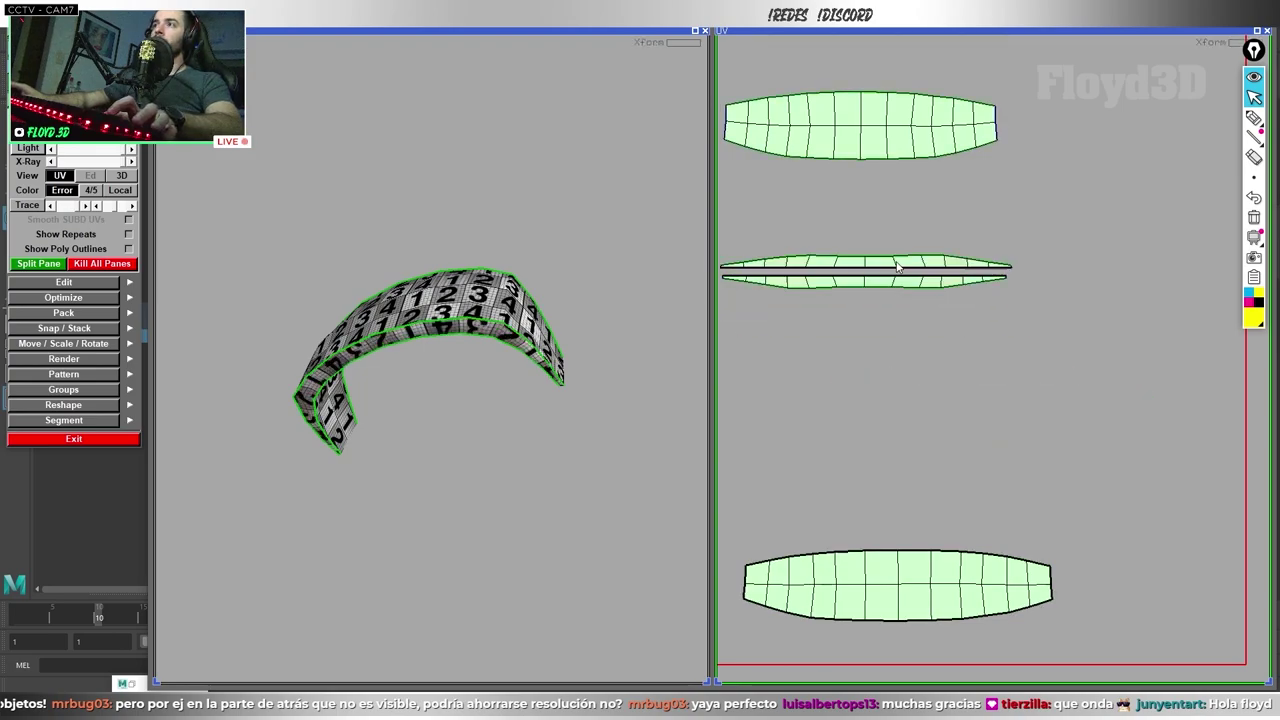
key("Home")
middle_click_drag(536, 363, 435, 400)
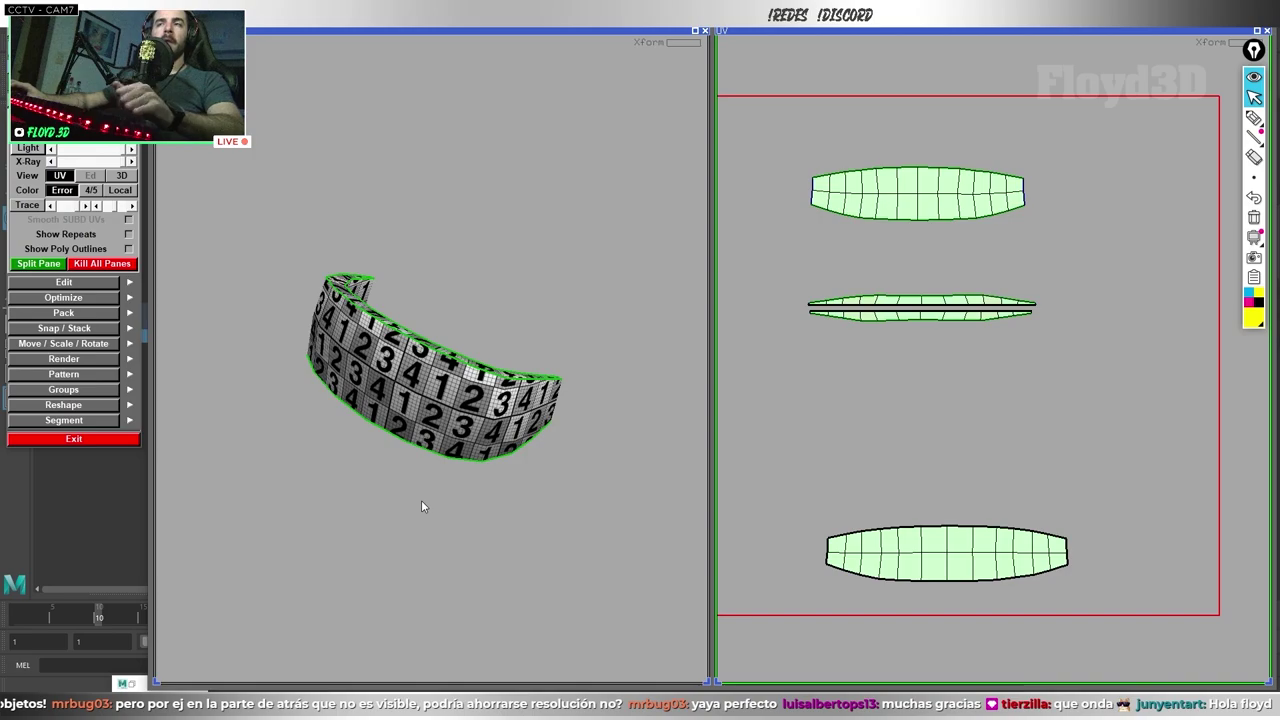
left_click(1258, 478)
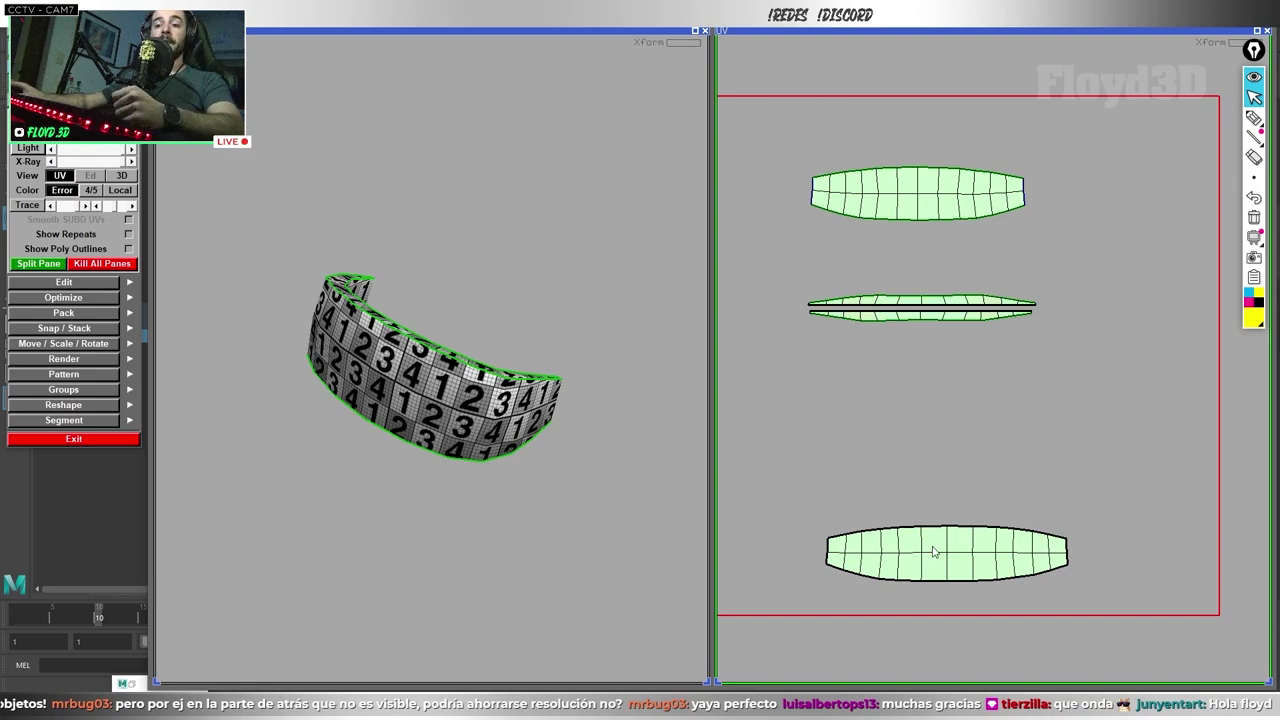
Step: Flatten the bottom and top wide shells into rectangles, stack one above the thin strips, then return to Maya
key("f")
scroll(927, 215, "up", 2)
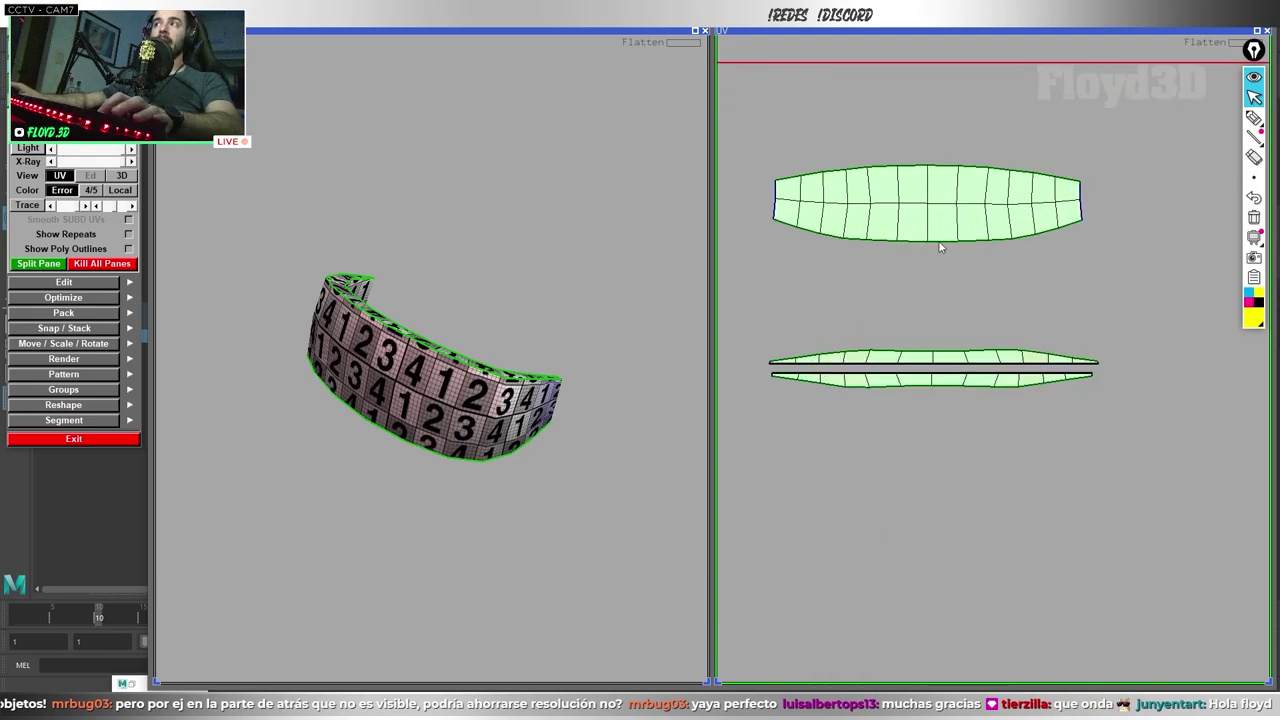
key("f")
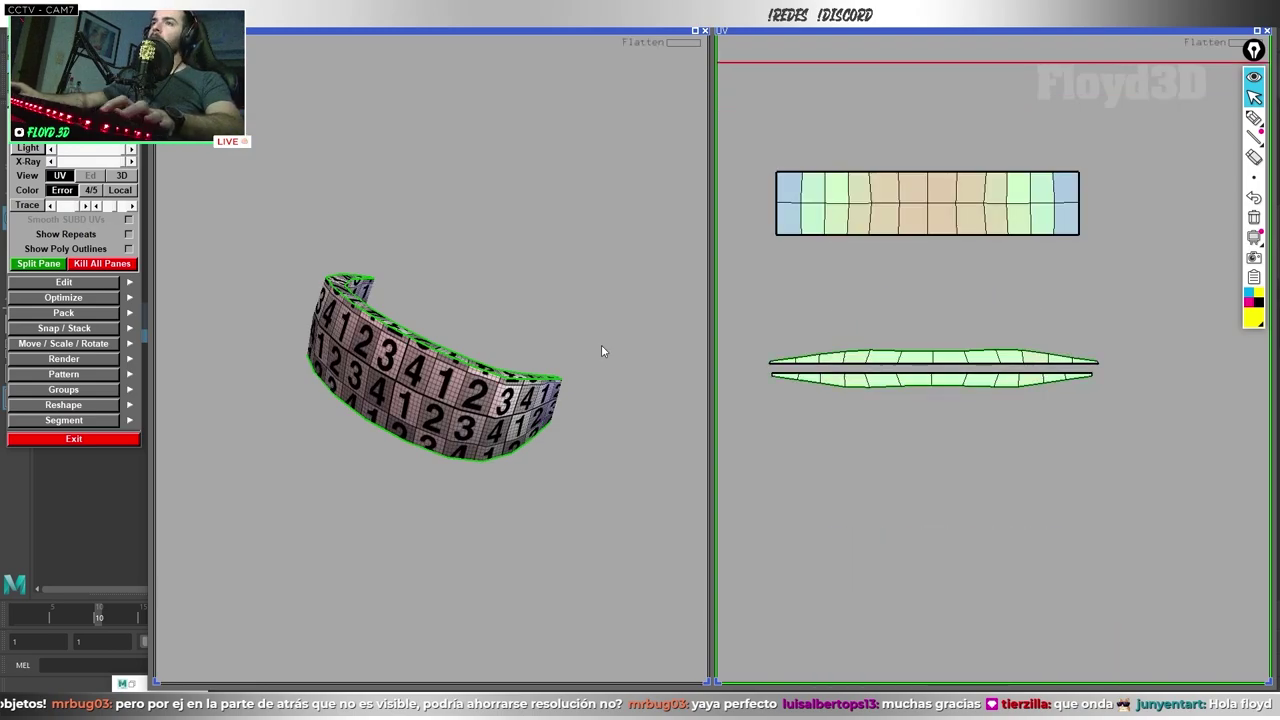
middle_click_drag(601, 351, 500, 353)
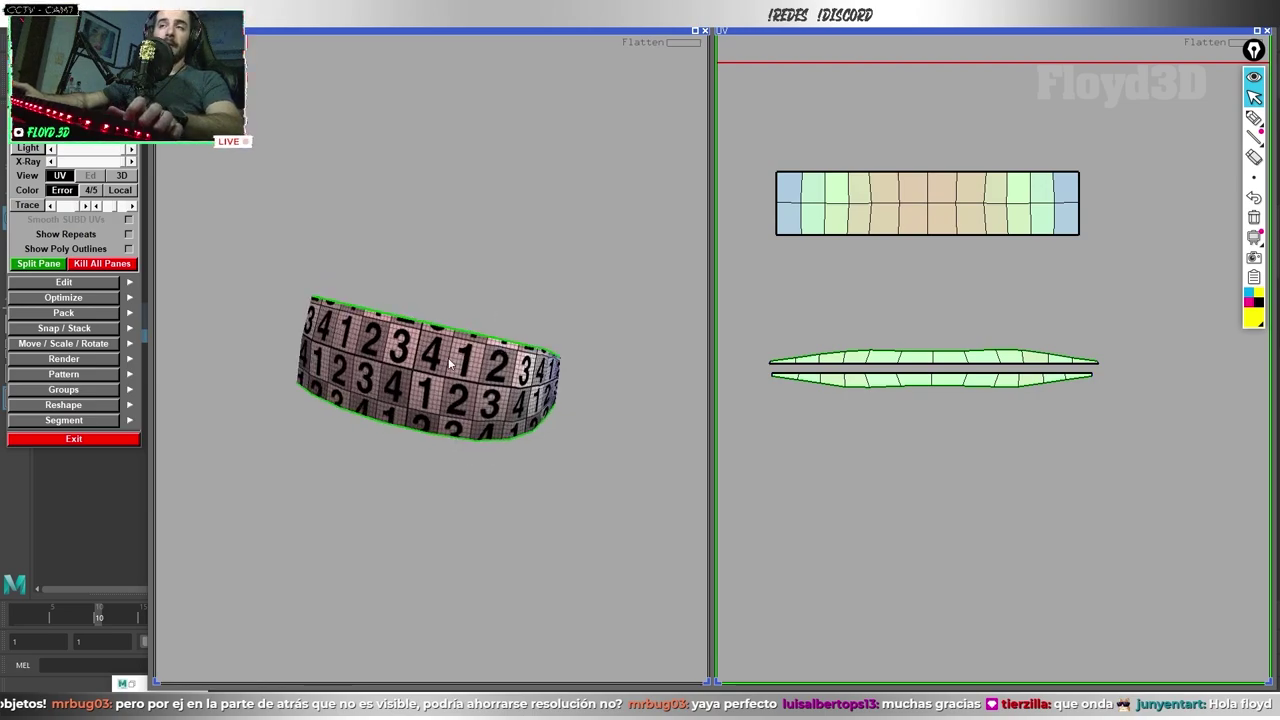
key("d")
middle_click_drag(943, 540, 946, 278)
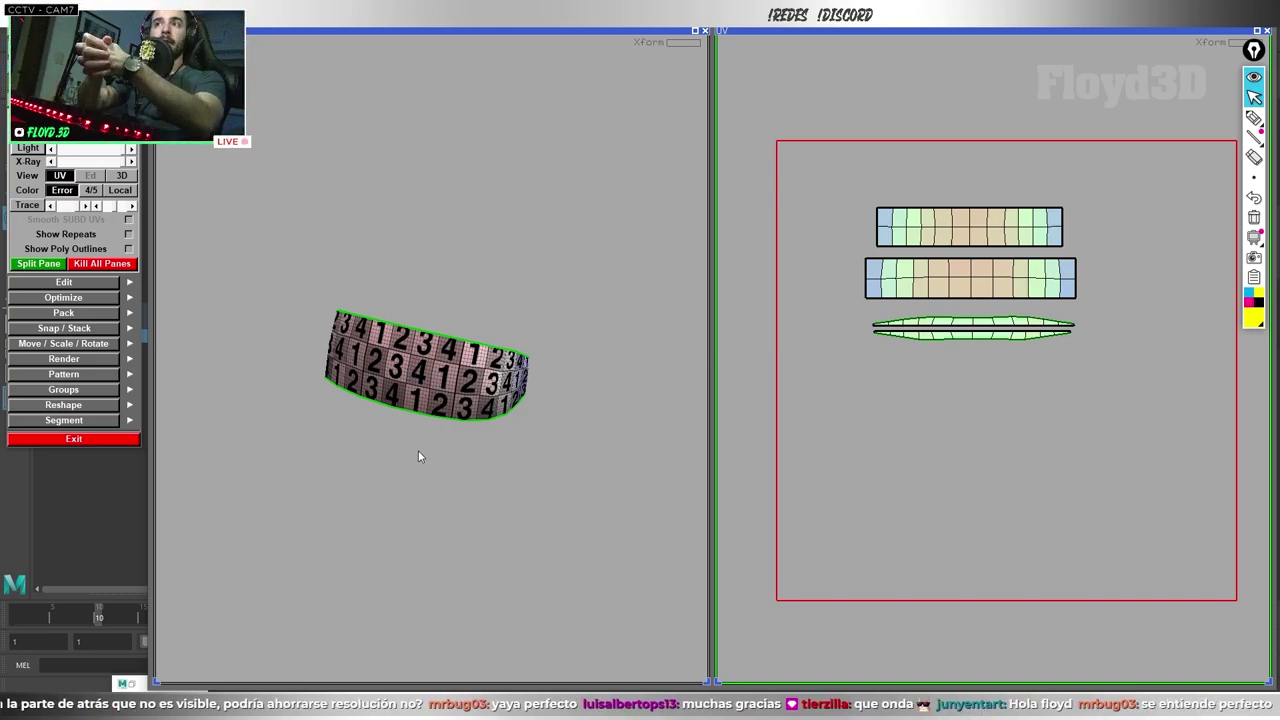
key("alt+Tab")
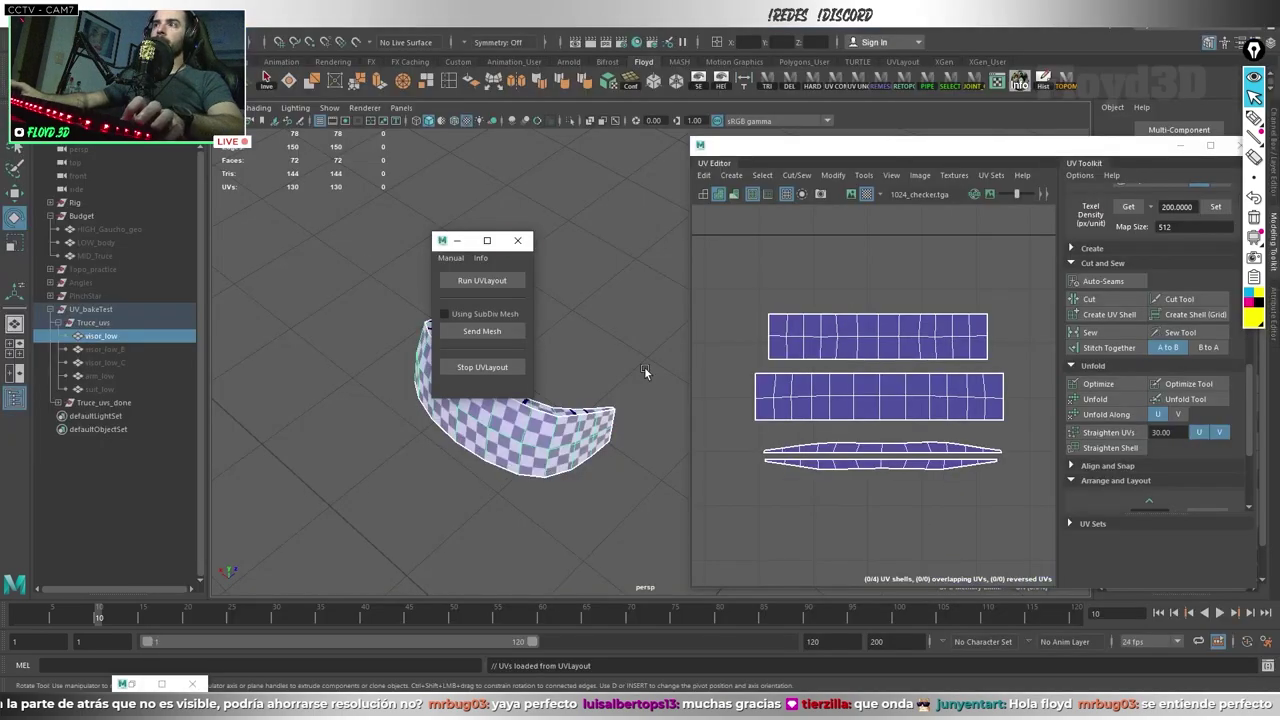
left_click(498, 288)
left_click_drag(537, 315, 604, 361, "alt")
left_click(850, 194)
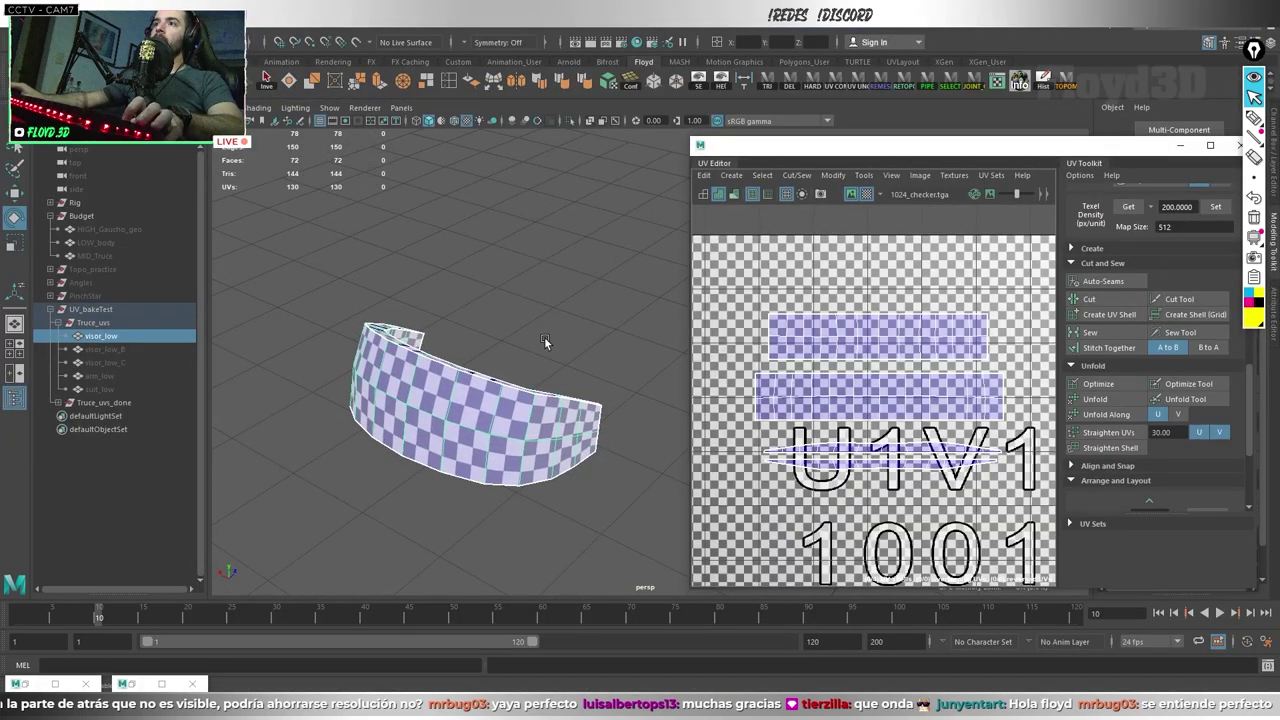
left_click(859, 196)
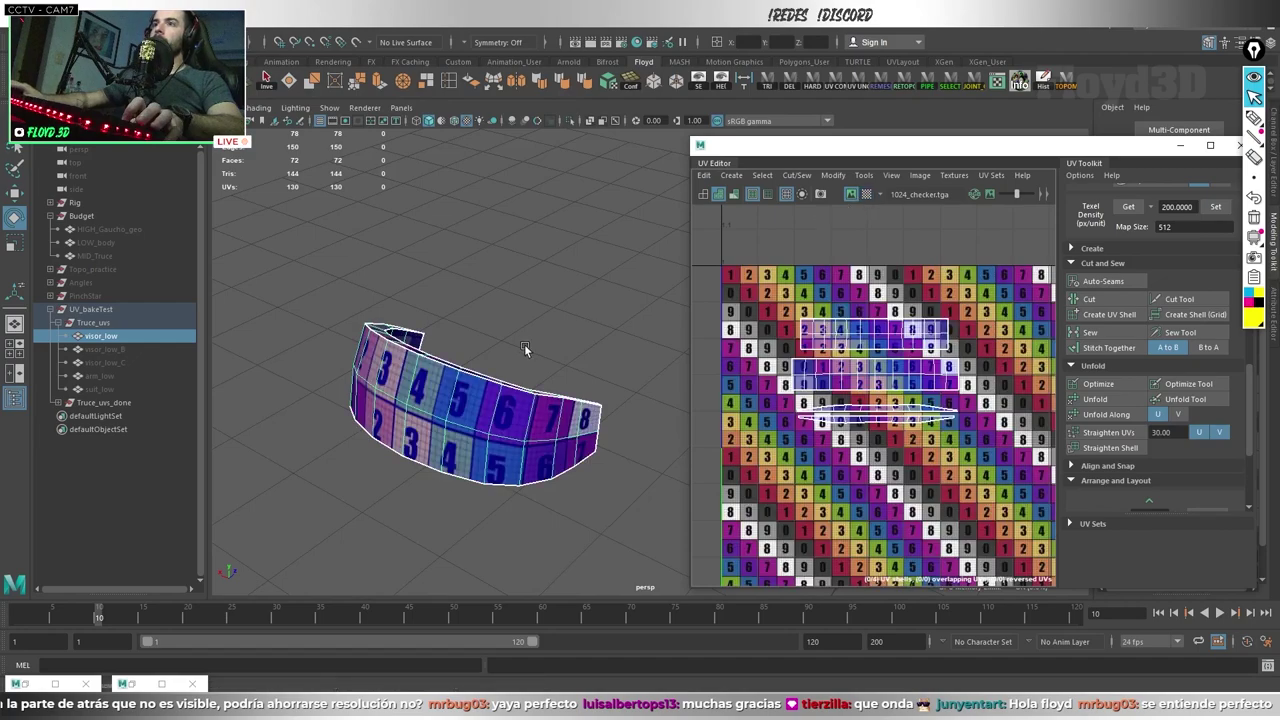
key("e")
mouse_move(524, 344)
left_mouse_down("alt")
mouse_move(562, 336)
mouse_move(536, 351)
mouse_move(578, 351)
left_mouse_up("alt")
left_click(536, 351)
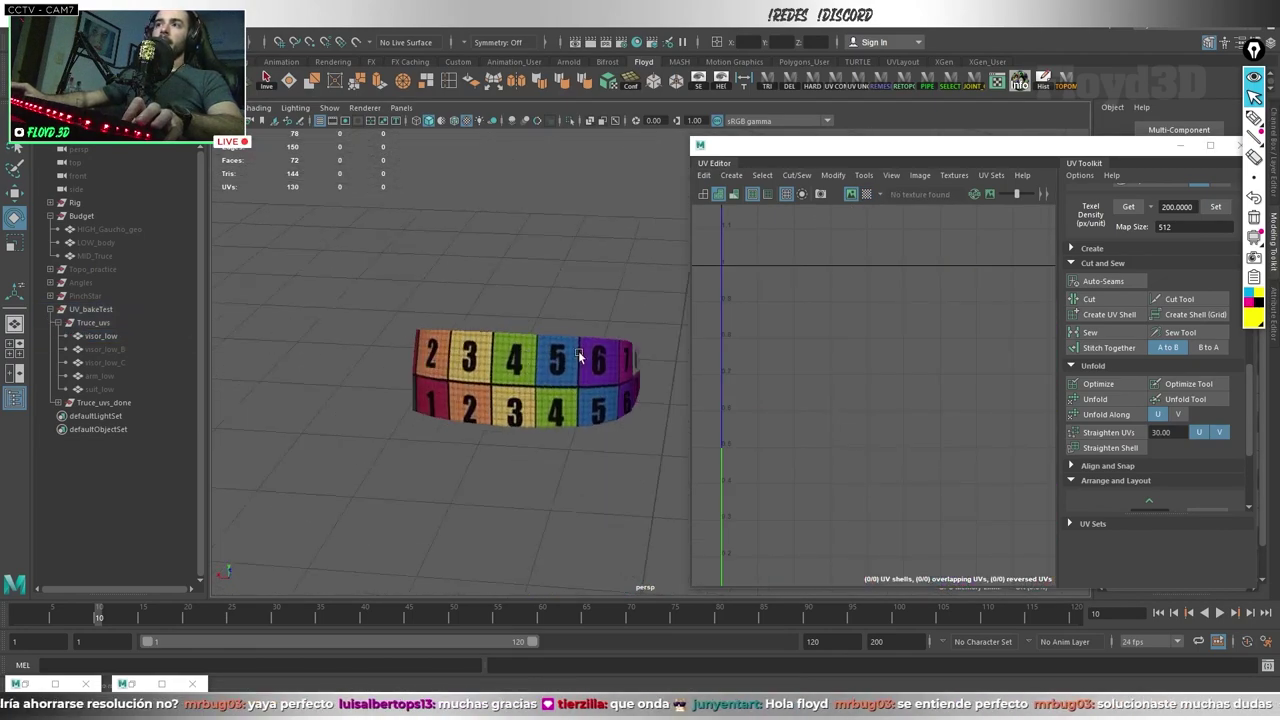
left_click(536, 391)
scroll(447, 381, "up", 5)
scroll(447, 381, "down", 3)
mouse_move(447, 381)
left_mouse_down("alt")
mouse_move(566, 265)
mouse_move(437, 390)
mouse_move(517, 345)
mouse_move(520, 405)
mouse_move(348, 260)
mouse_move(421, 407)
mouse_move(385, 465)
left_mouse_up("alt")
left_click(566, 265)
Step: Switch to Marmoset Toolbag, orbit the baked visor and select the low-poly mesh
key("alt+Tab")
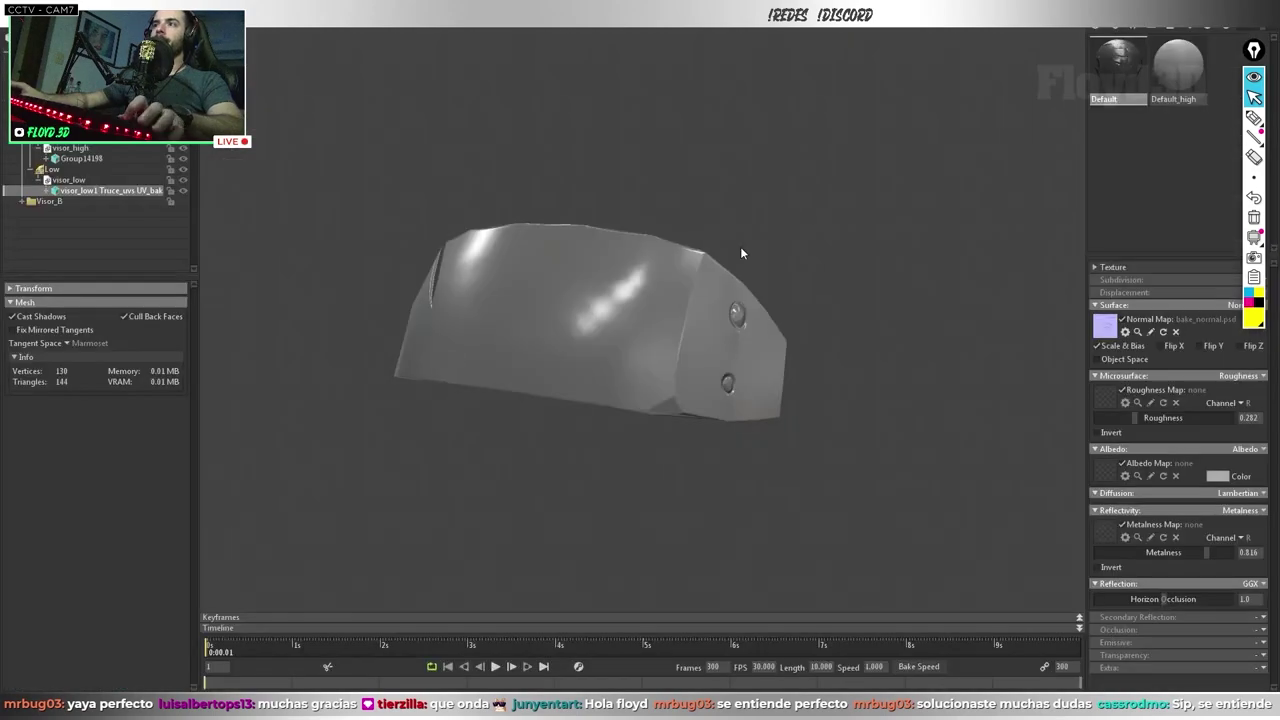
mouse_move(740, 246)
left_mouse_down()
mouse_move(673, 408)
mouse_move(638, 430)
left_mouse_up()
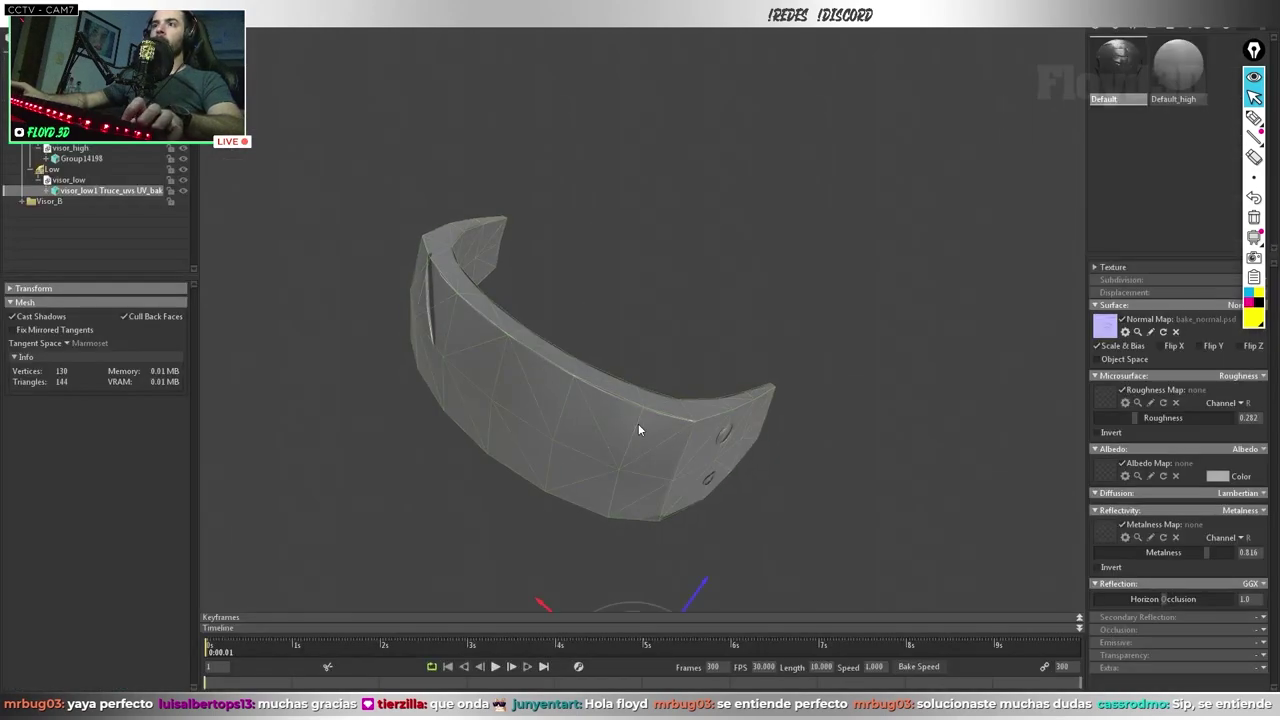
left_click(69, 179)
key("Return")
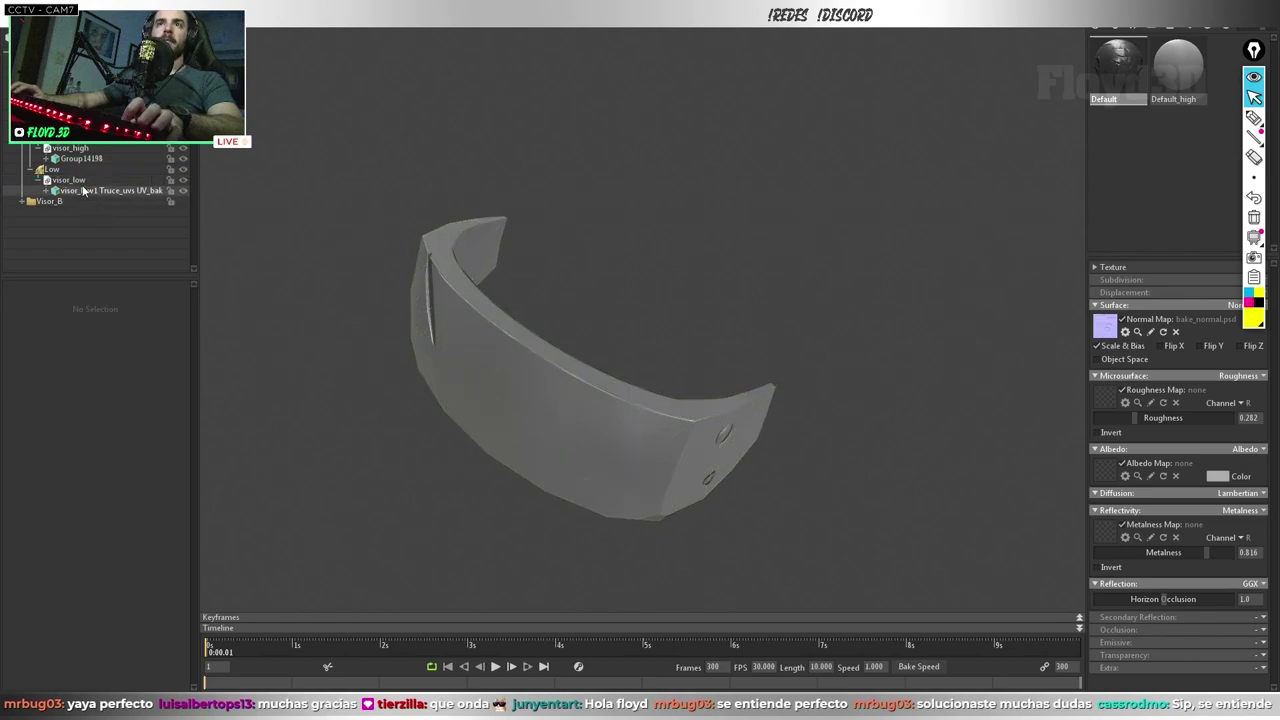
Step: Select the Low group and view its Paint Offset bake layout, then close it
left_click(50, 169)
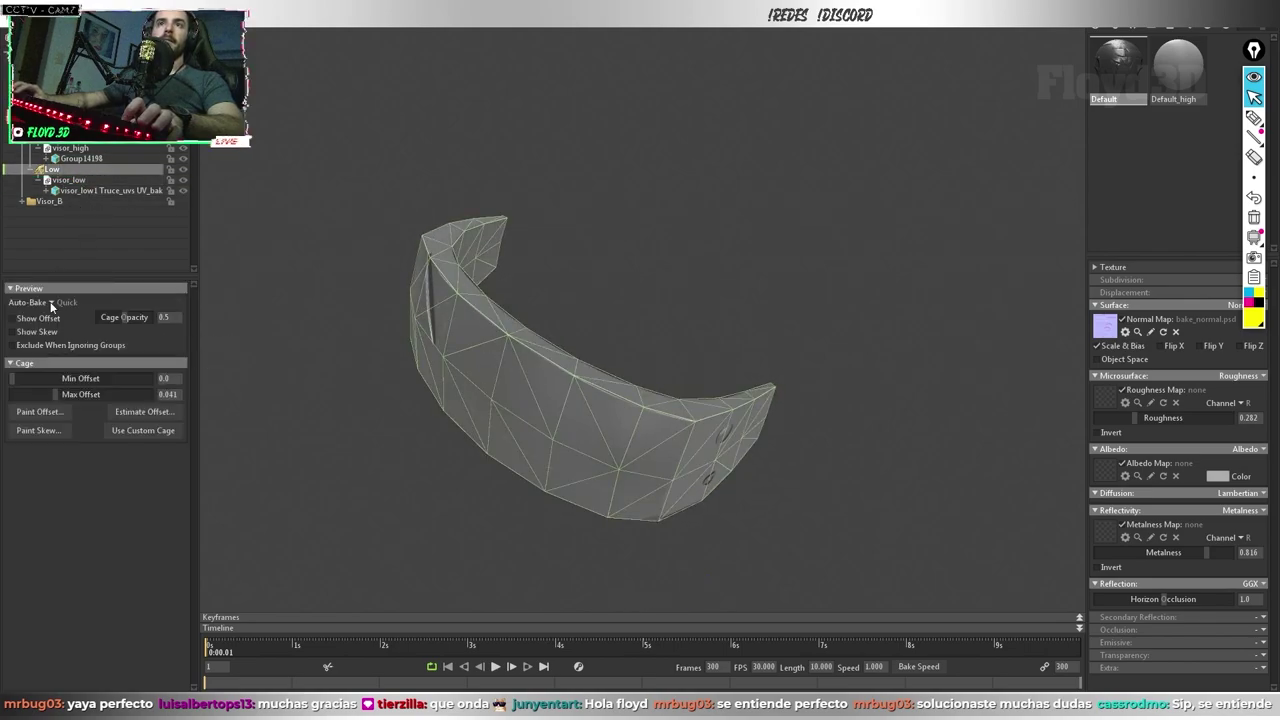
left_click(40, 411)
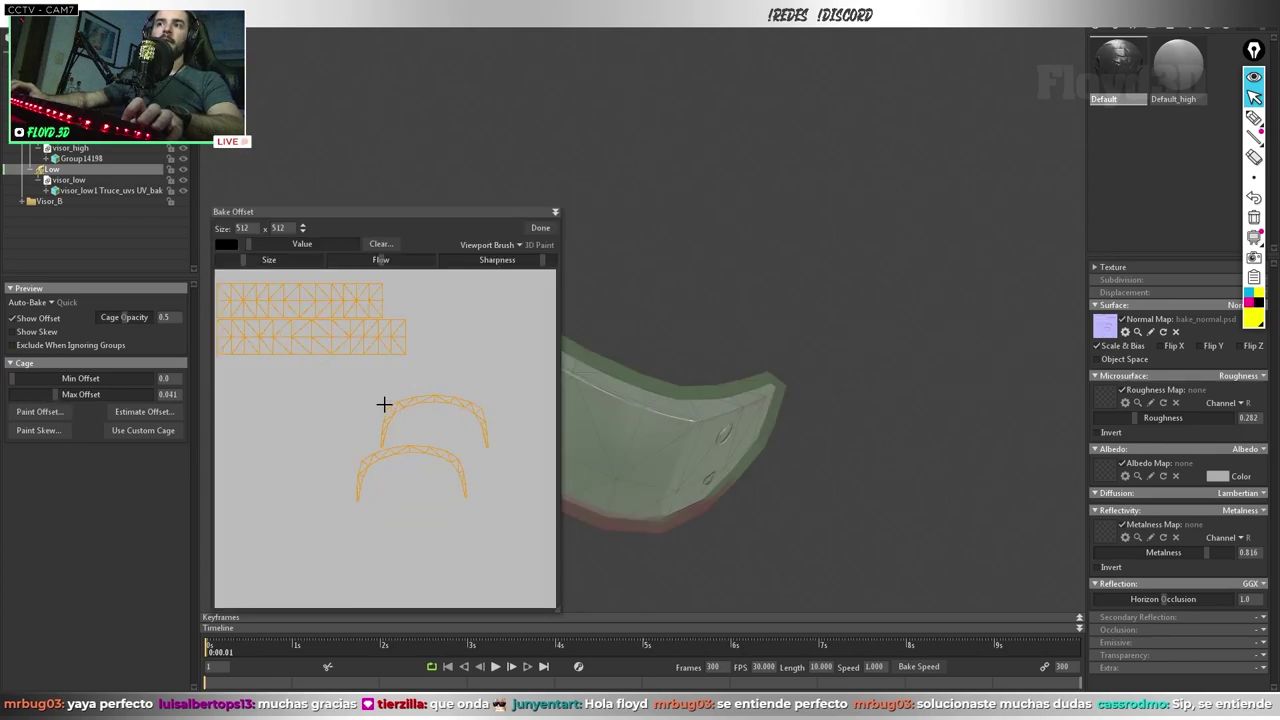
left_click(540, 228)
Step: Inspect the low-poly visor up close from several angles, then return to Maya
mouse_move(669, 295)
left_mouse_down()
mouse_move(614, 361)
mouse_move(637, 399)
mouse_move(477, 347)
mouse_move(712, 360)
mouse_move(771, 347)
mouse_move(626, 345)
mouse_move(510, 369)
left_mouse_up()
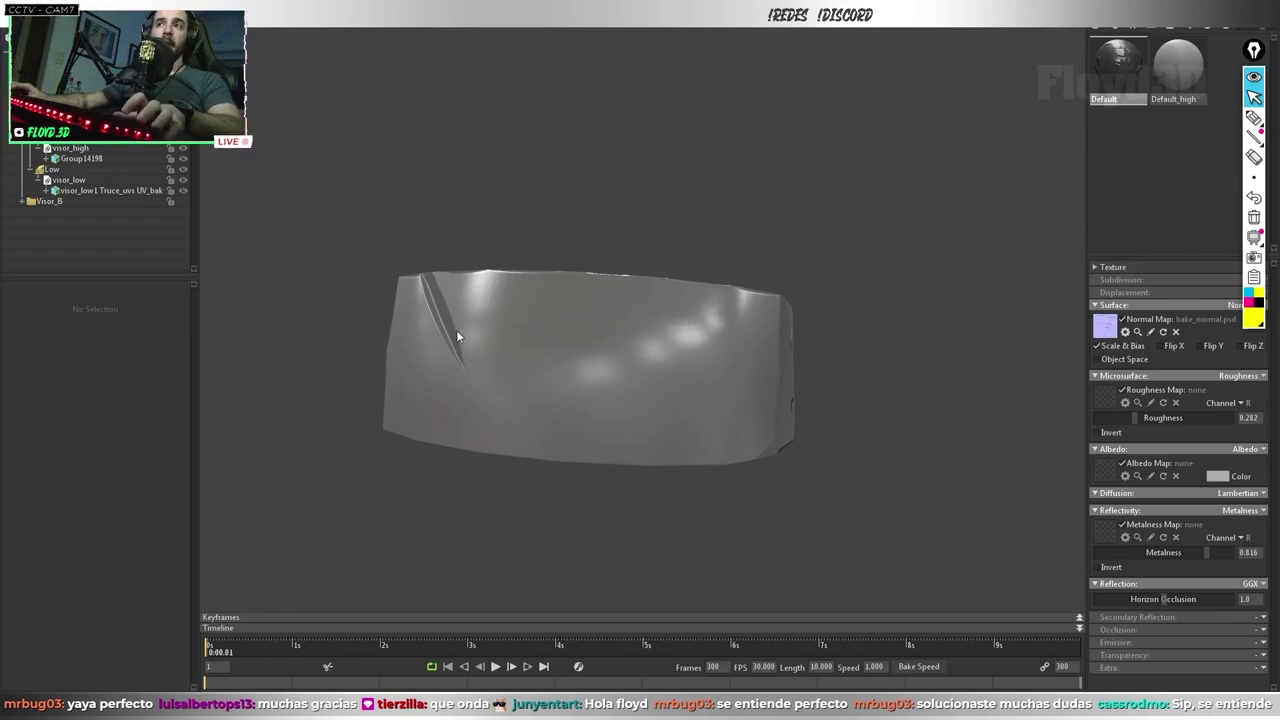
scroll(456, 329, "up", 3)
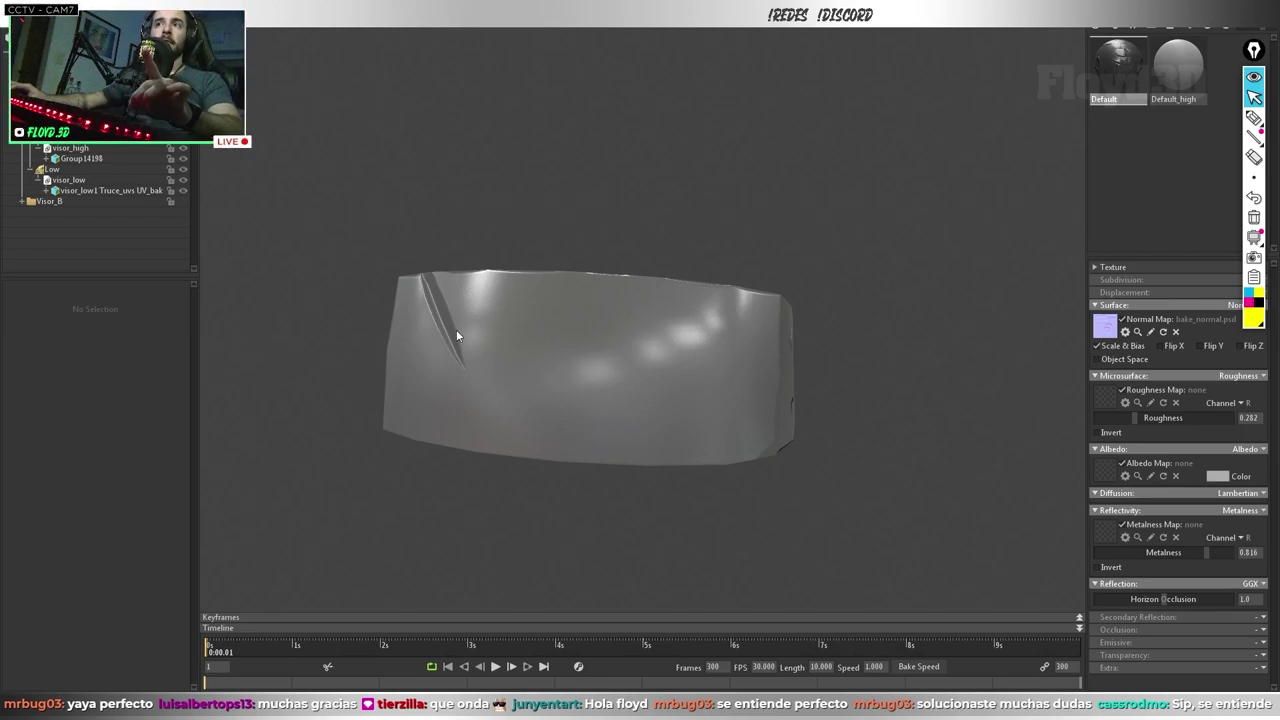
left_click(456, 329)
scroll(437, 320, "up", 3)
left_click_drag(437, 320, 497, 396)
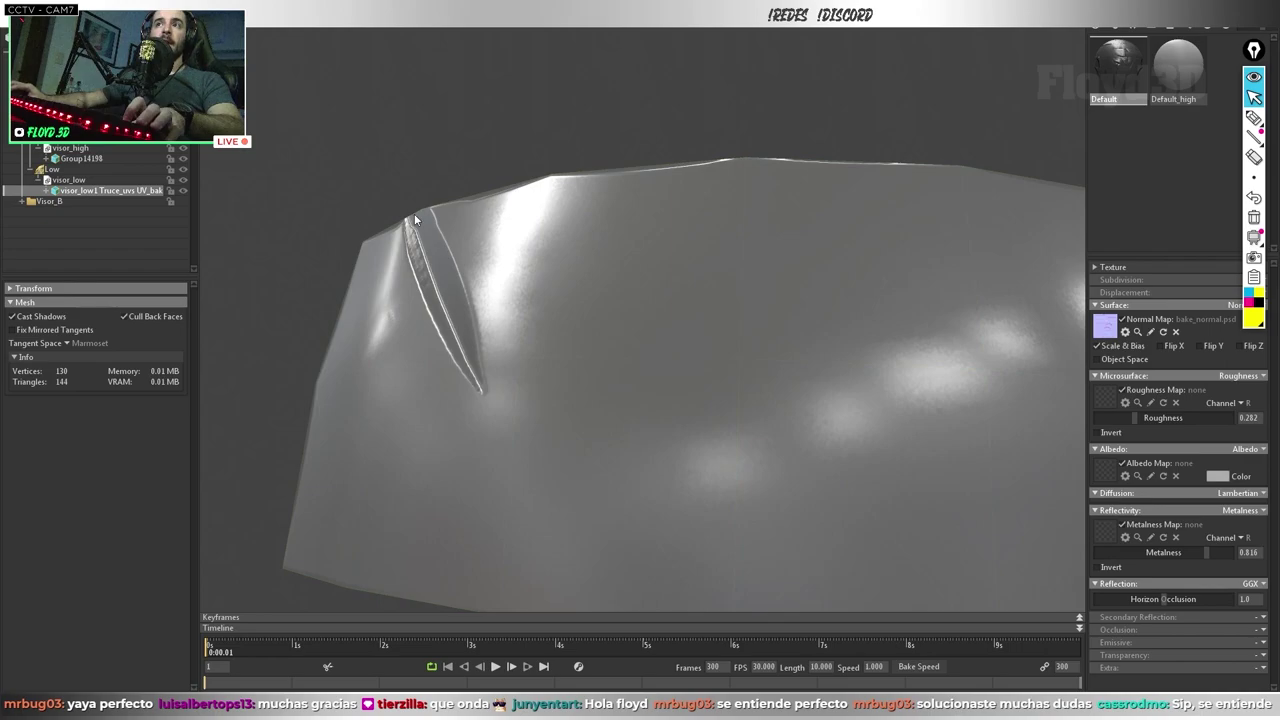
scroll(523, 301, "down", 5)
mouse_move(523, 301)
left_mouse_down()
mouse_move(459, 292)
mouse_move(657, 318)
mouse_move(827, 394)
mouse_move(620, 430)
left_mouse_up()
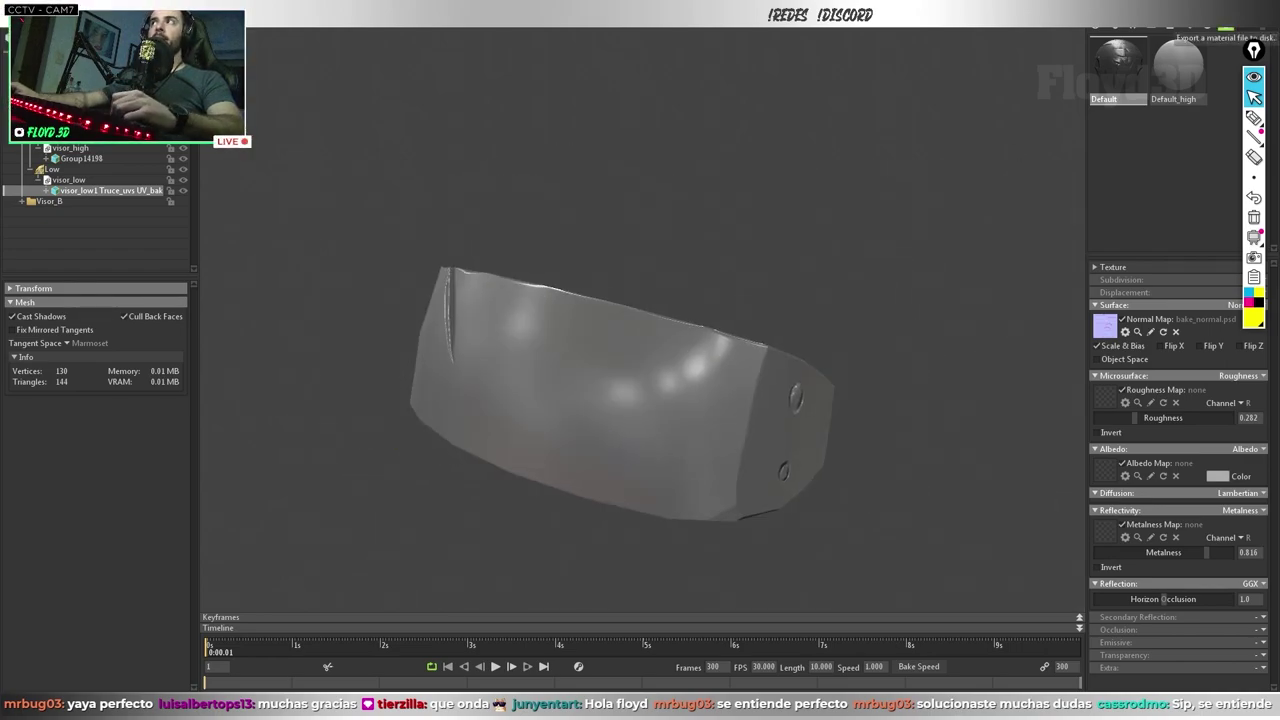
key("alt+Tab")
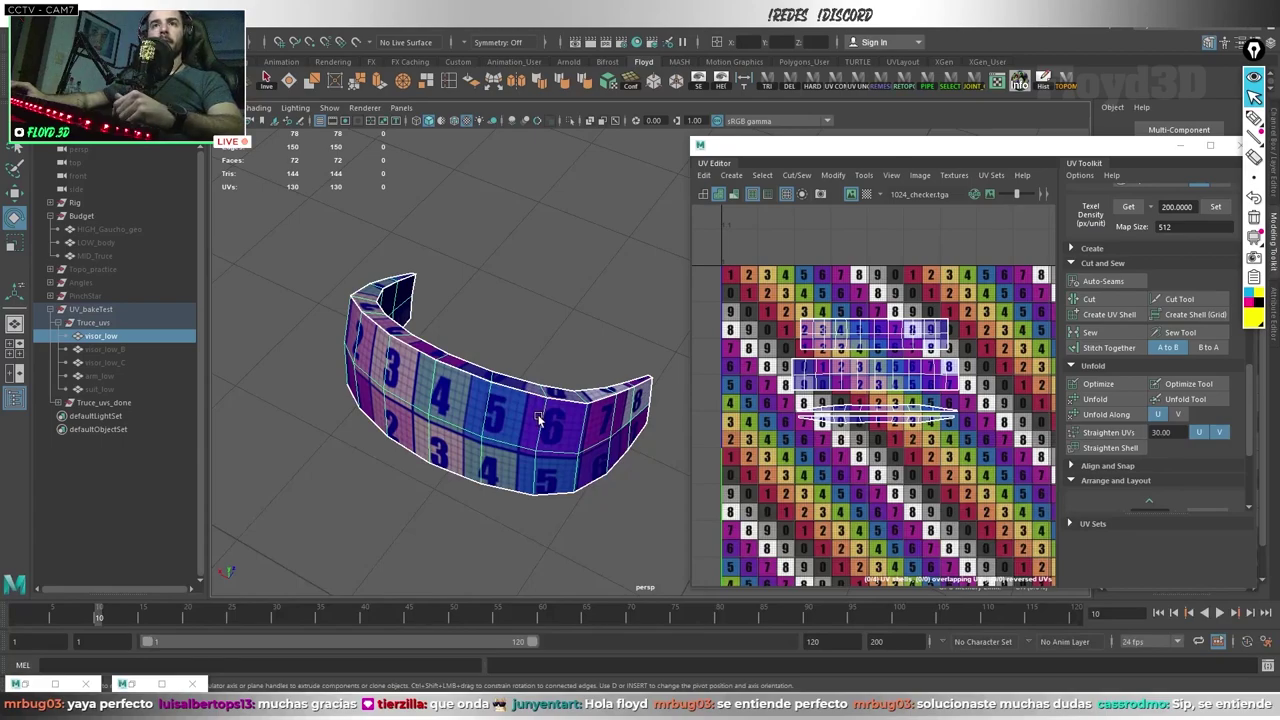
Step: Hide visor_low and unhide visor_low_B, orbiting around it
key("ctrl+h")
left_click(105, 349)
key("shift+h")
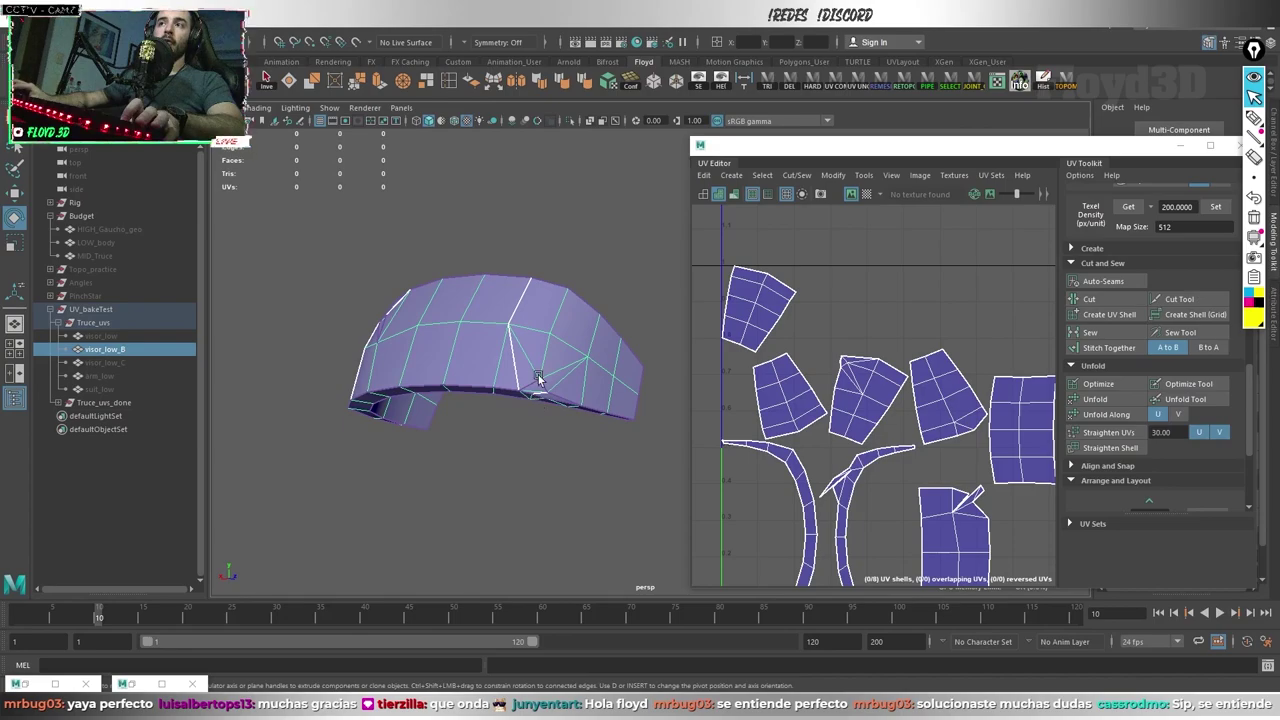
left_click_drag(534, 371, 602, 238, "alt")
Step: Review visor_low_B's UV shells, annotating their outline, then hide the UV_bakeTest group
key("F11")
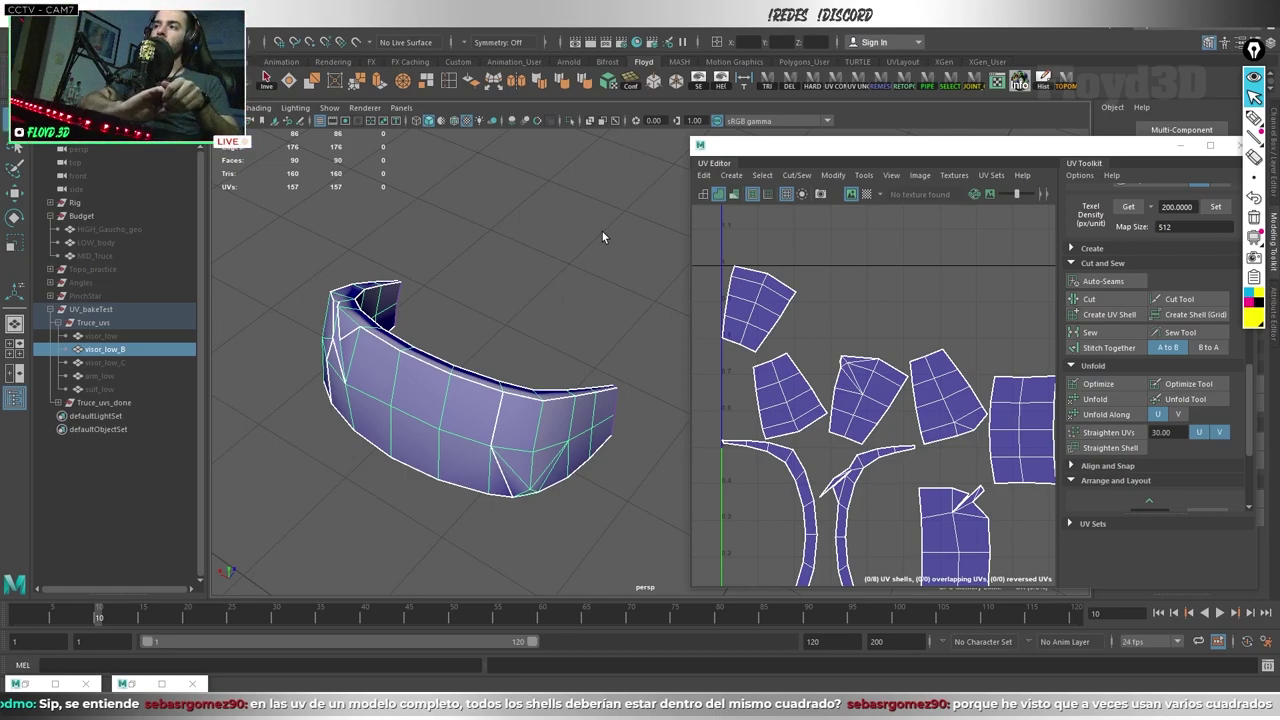
scroll(872, 325, "down", 3)
scroll(872, 325, "down", 1)
left_click_drag(754, 285, 864, 283)
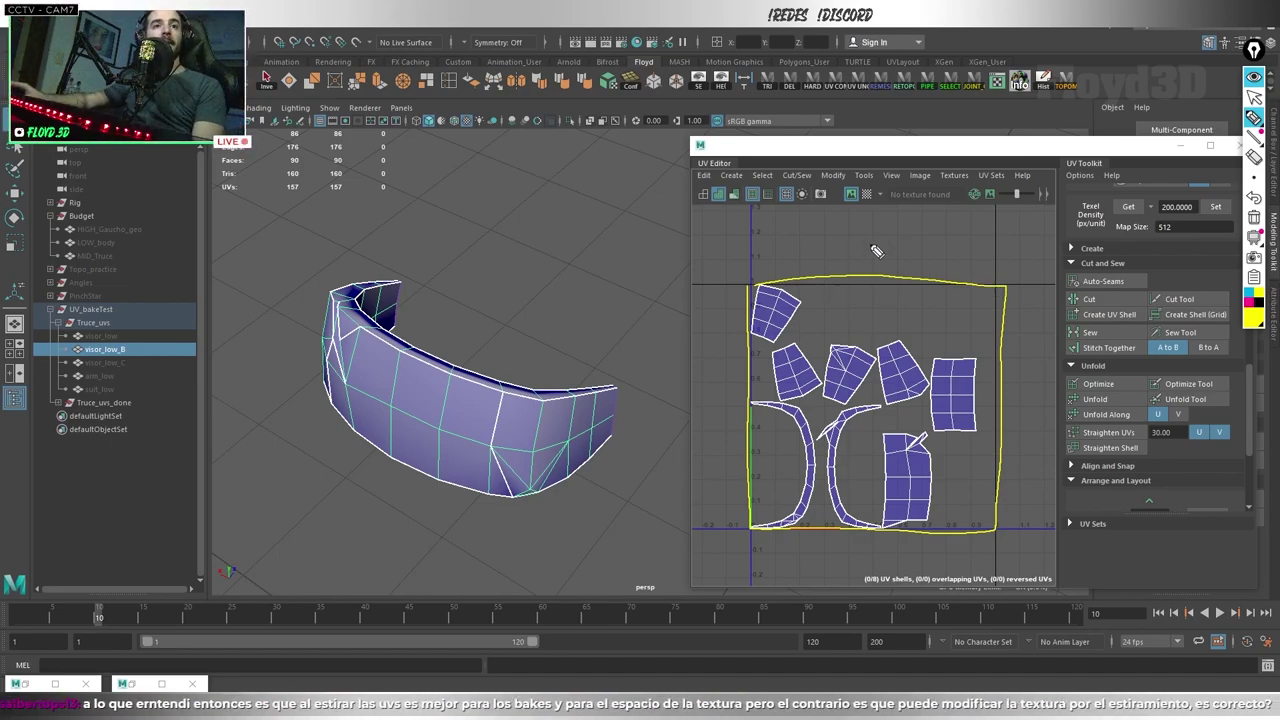
left_click(1254, 97)
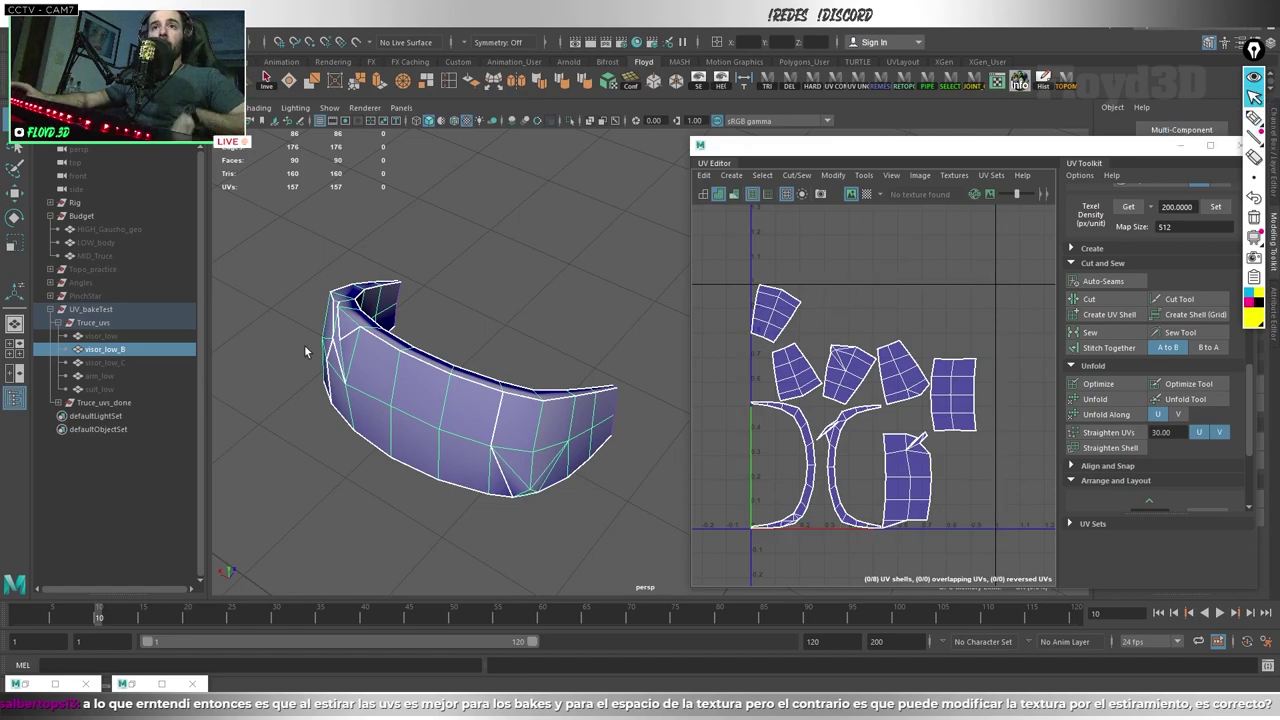
left_click(88, 309)
key("h")
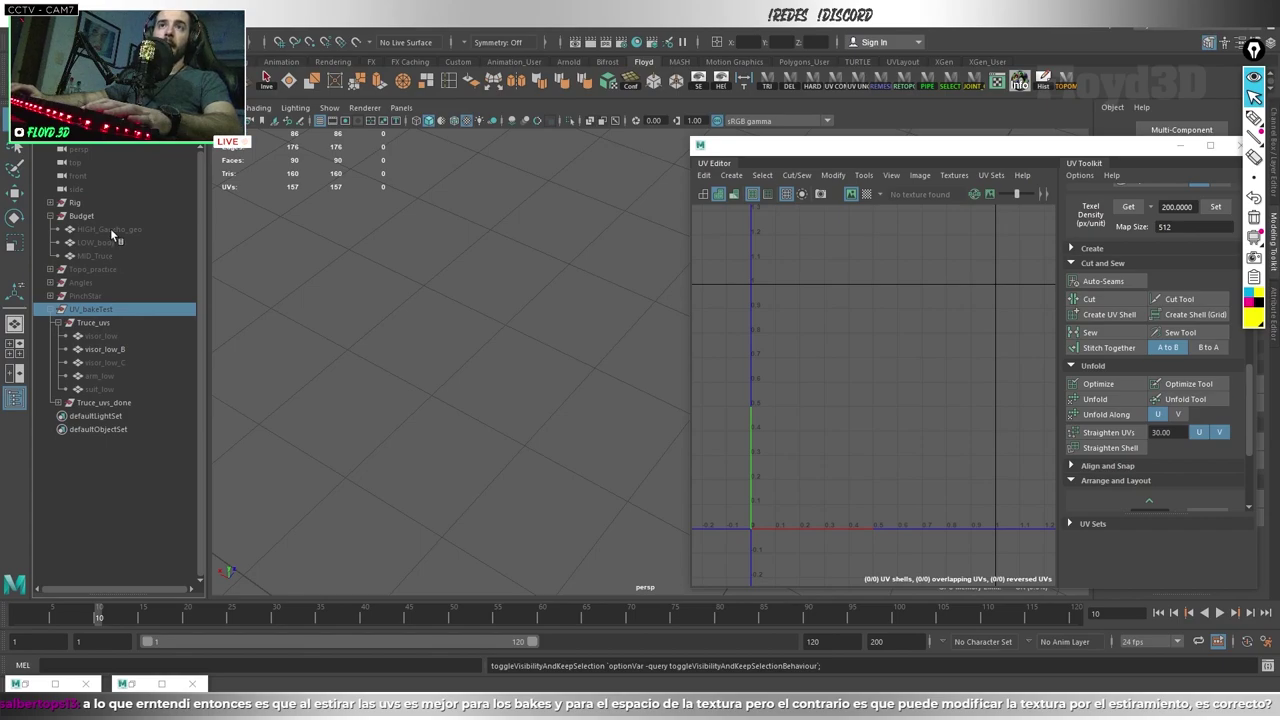
left_click(110, 228)
key("h")
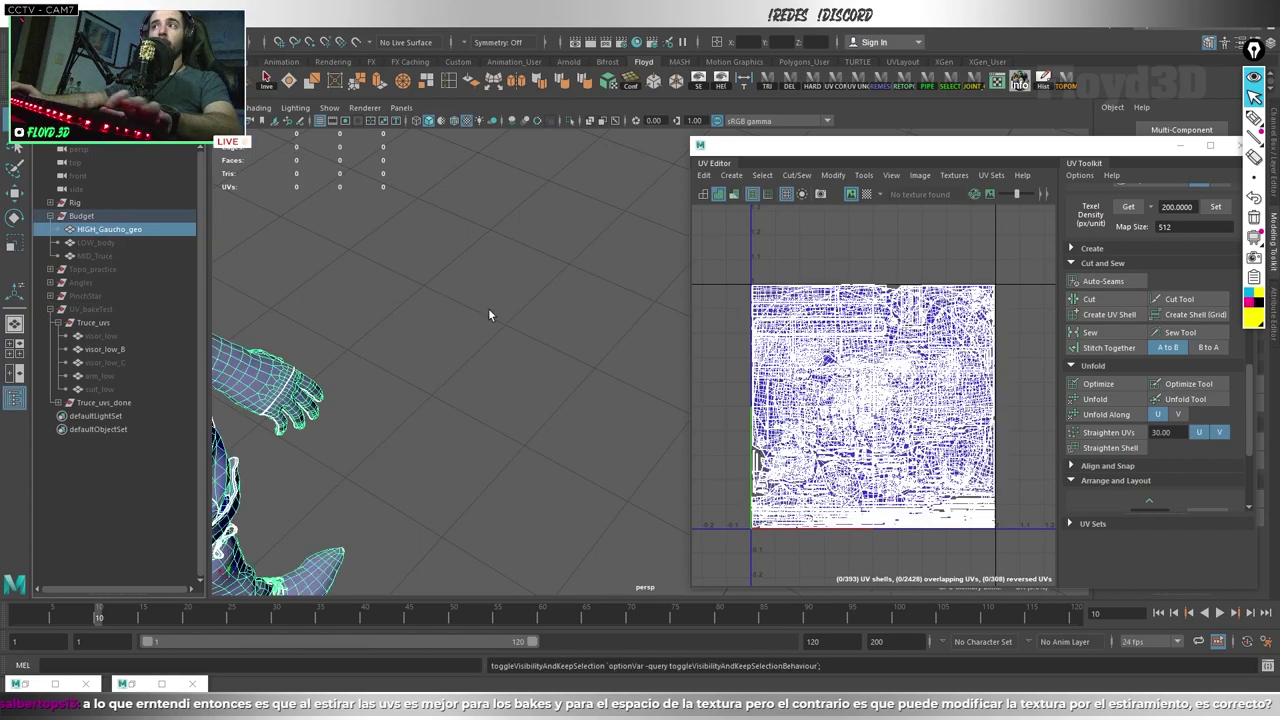
key("f")
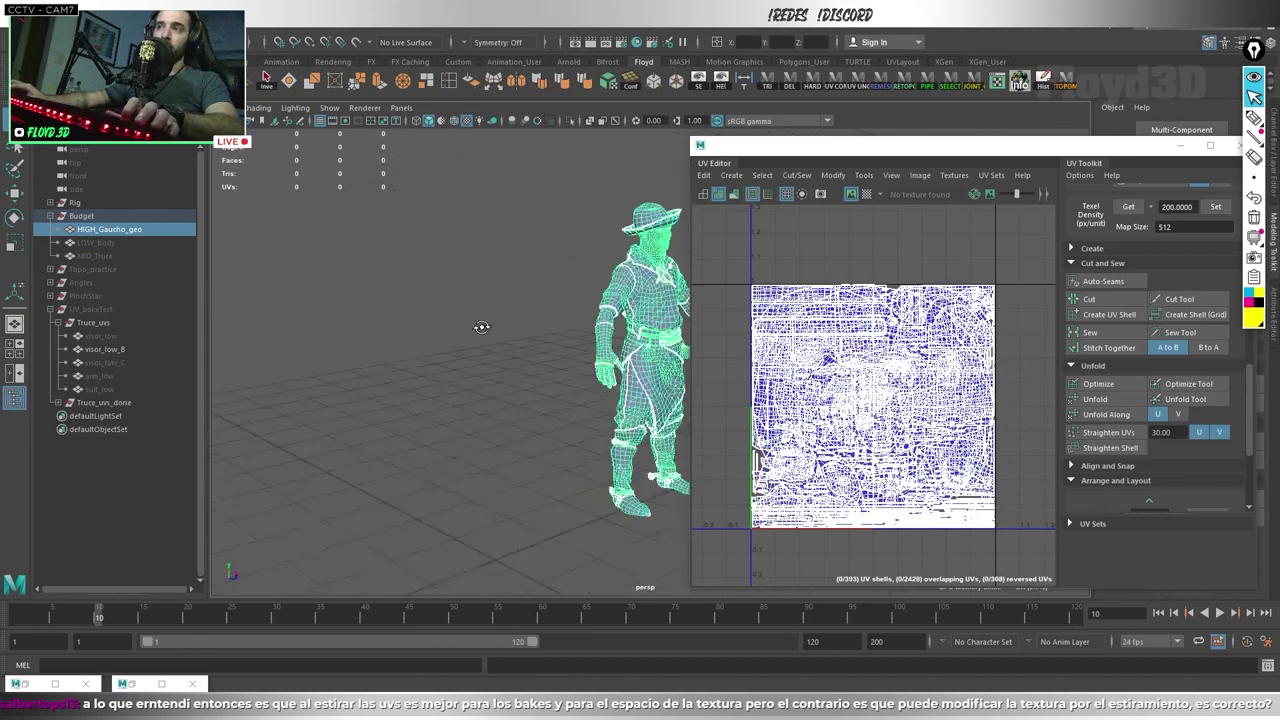
left_click_drag(645, 389, 572, 388, "alt")
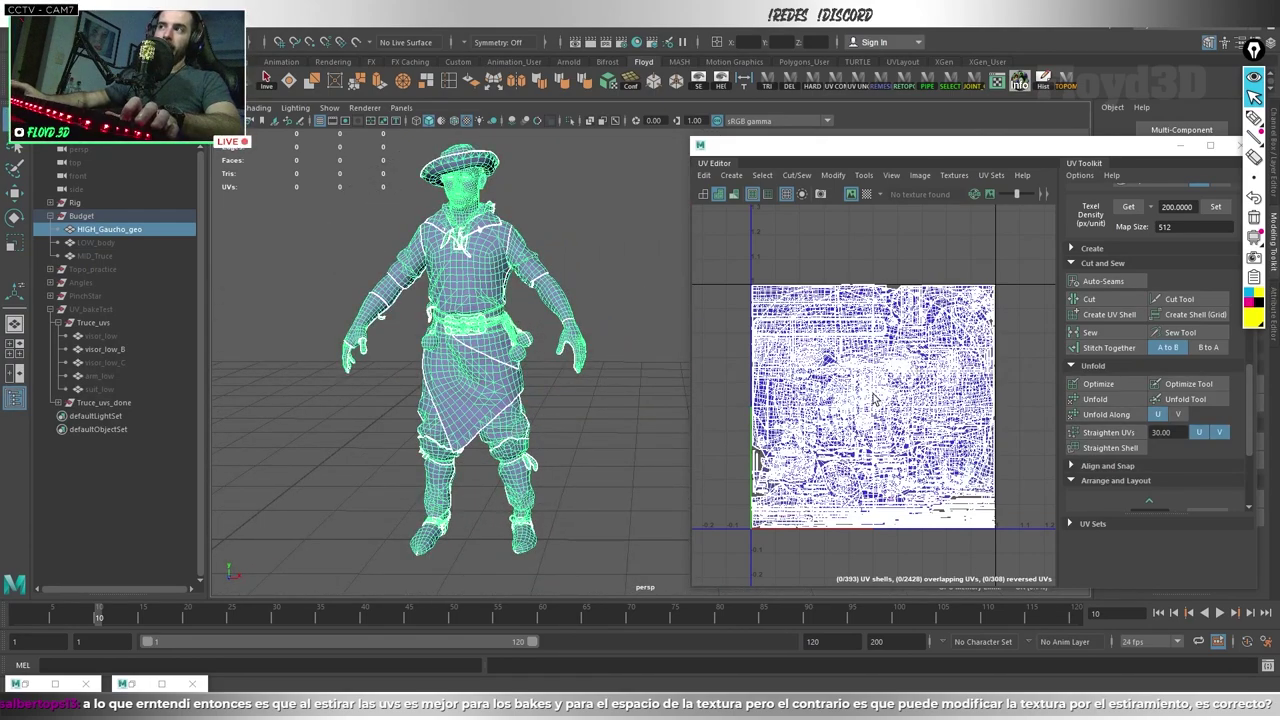
scroll(873, 399, "up", 2)
scroll(900, 455, "down", 3)
scroll(900, 450, "up", 2)
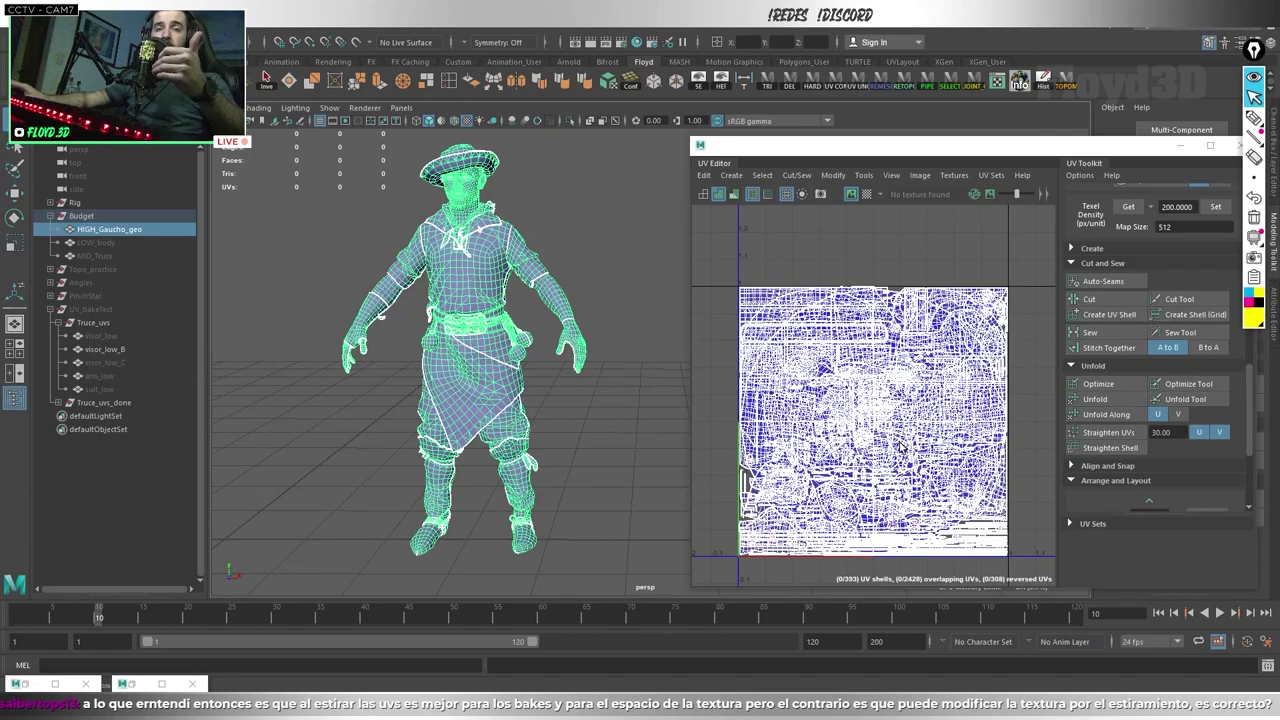
middle_click_drag(504, 290, 537, 320, "alt")
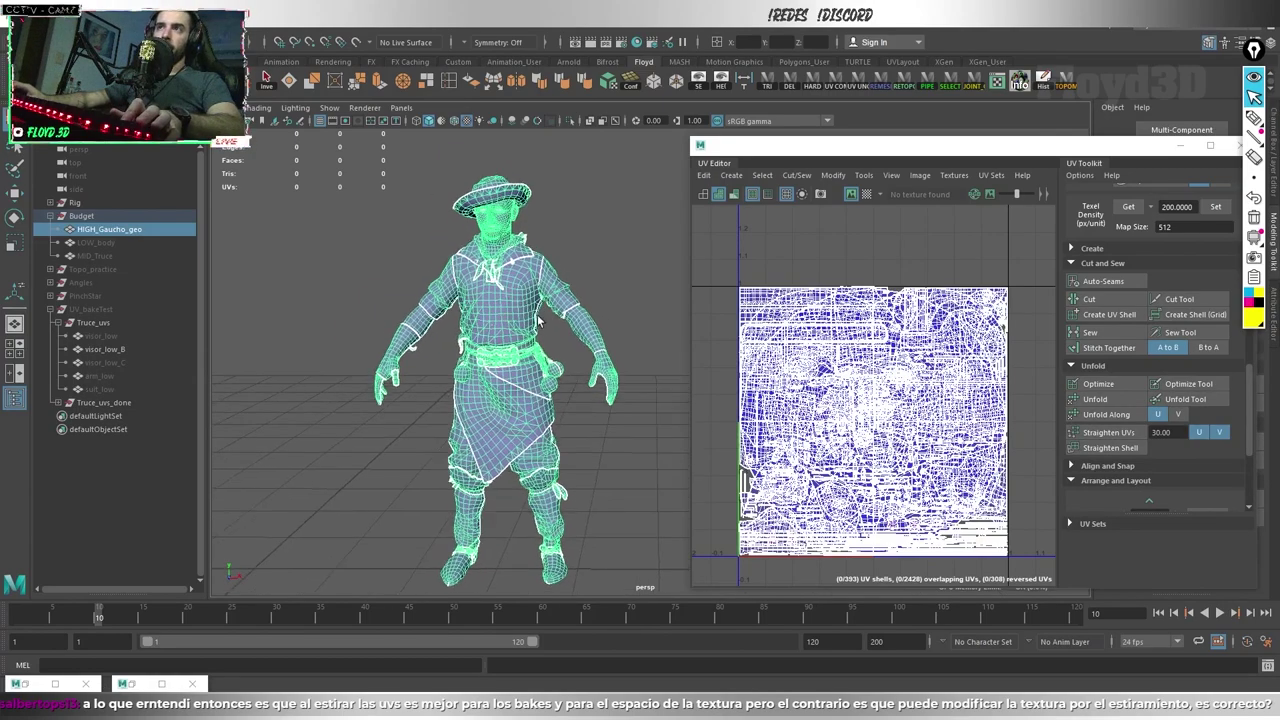
left_click_drag(537, 320, 580, 330, "alt")
key("F11")
left_click(558, 421)
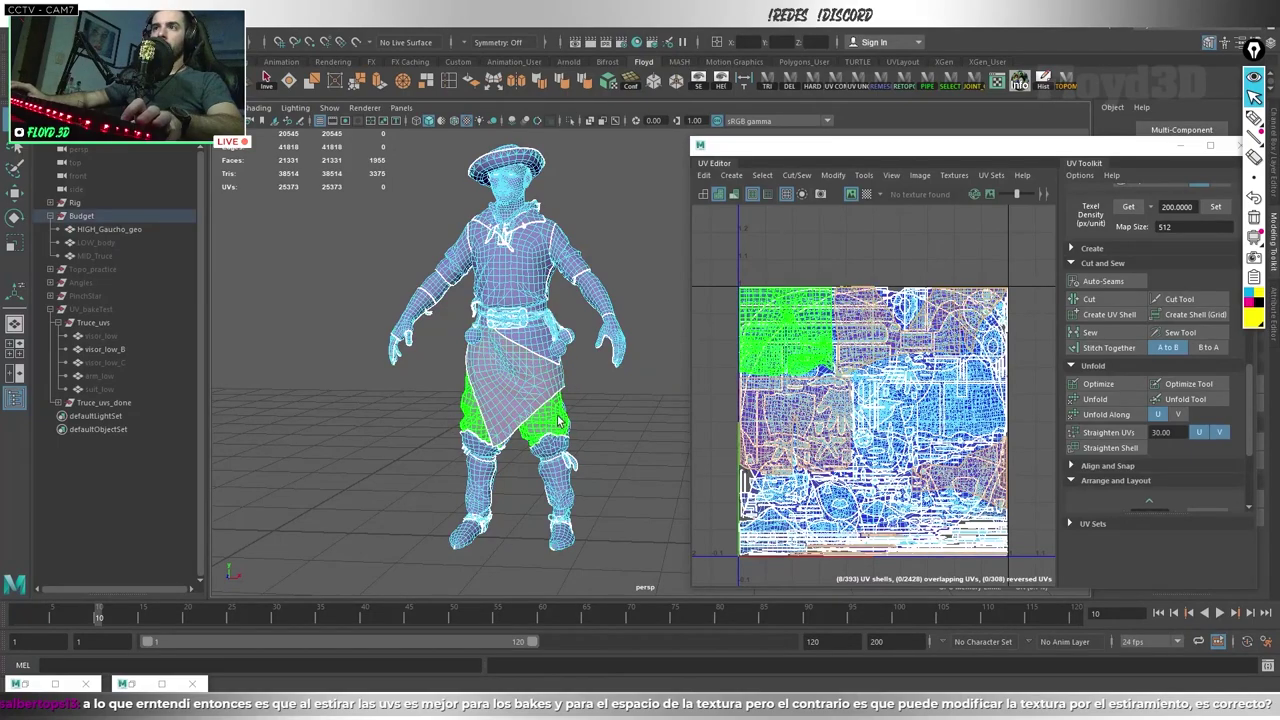
left_click(617, 412)
left_click_drag(617, 412, 606, 410, "alt")
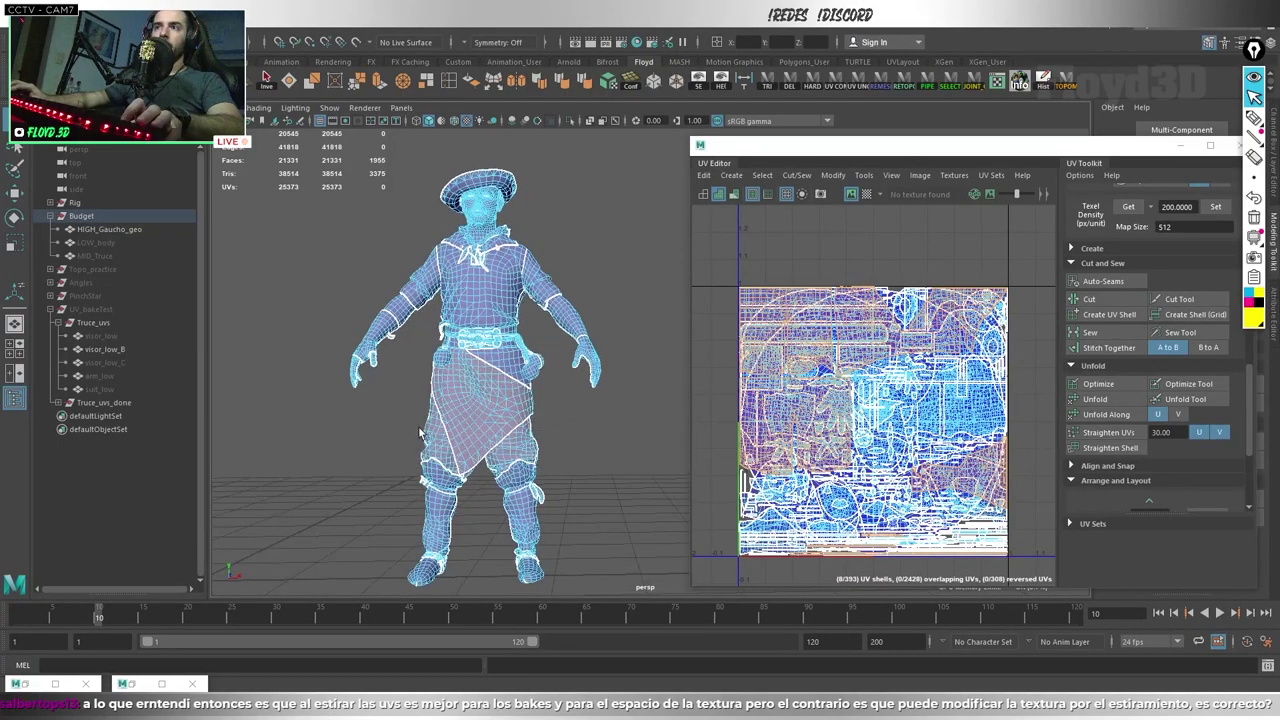
left_click_drag(577, 454, 572, 468, "alt")
key("shift+period")
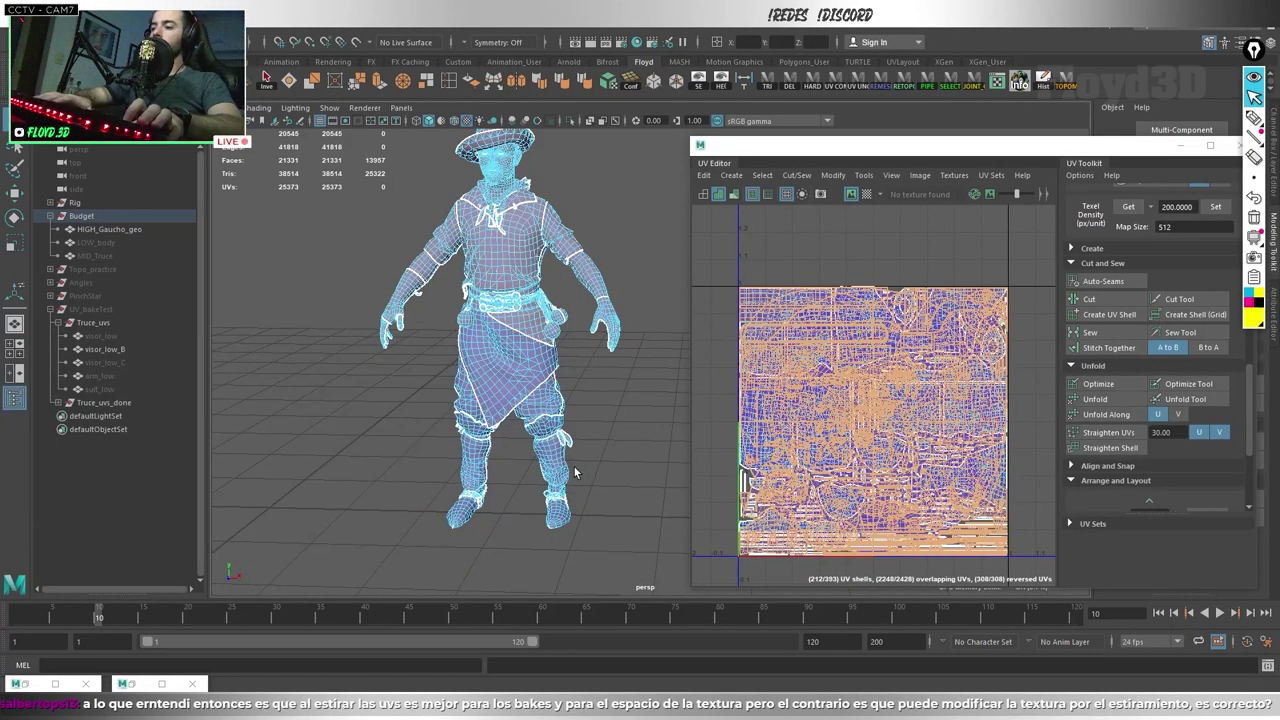
key("ctrl+1")
key("F8")
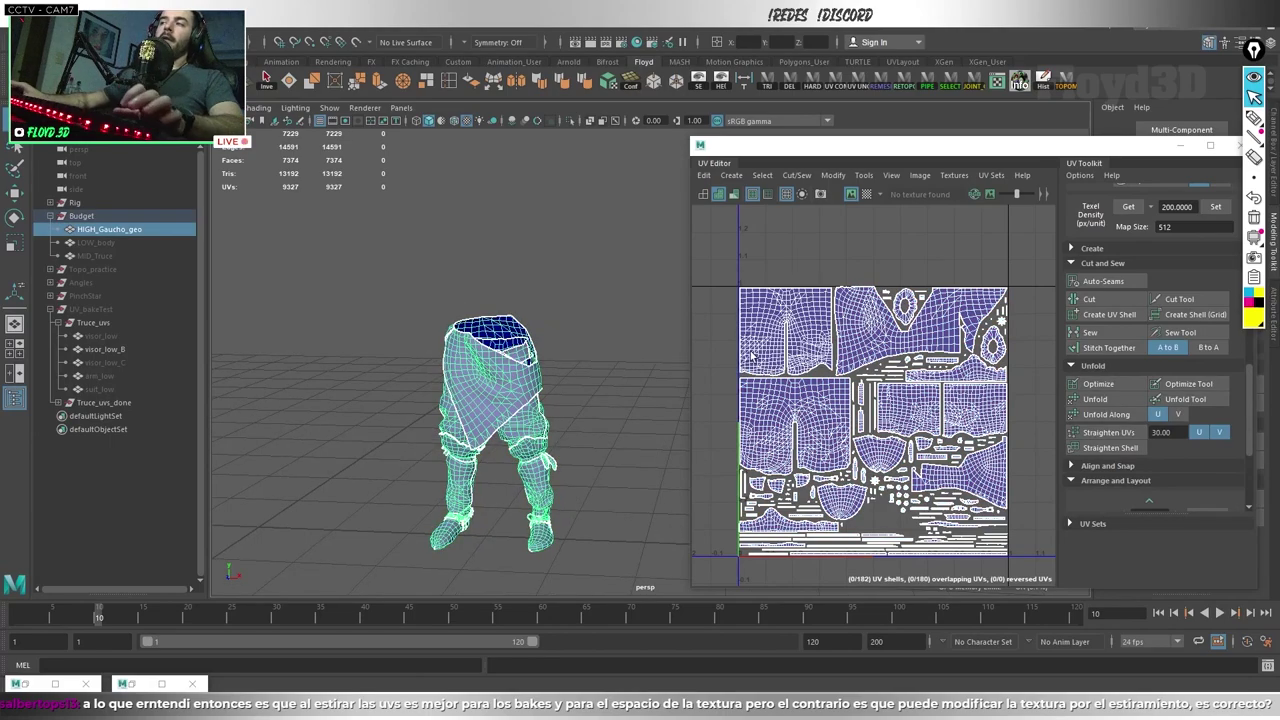
left_click_drag(504, 410, 504, 400, "alt")
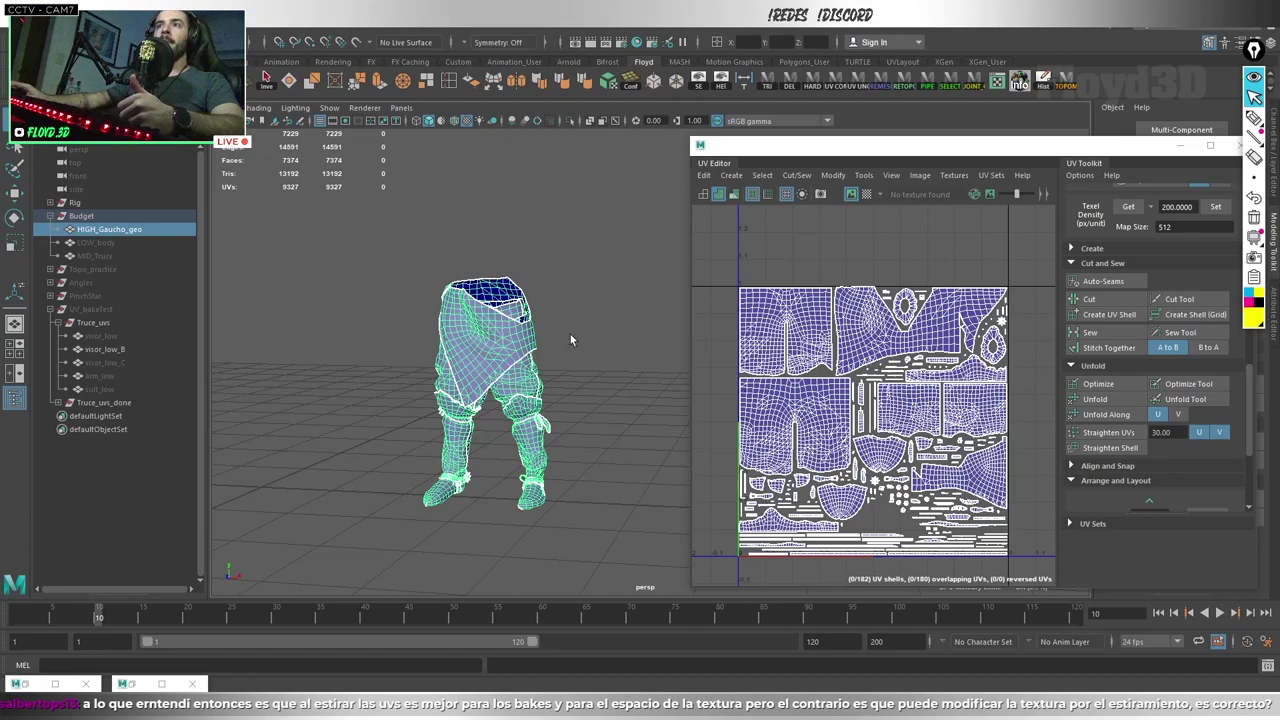
key("ctrl+z")
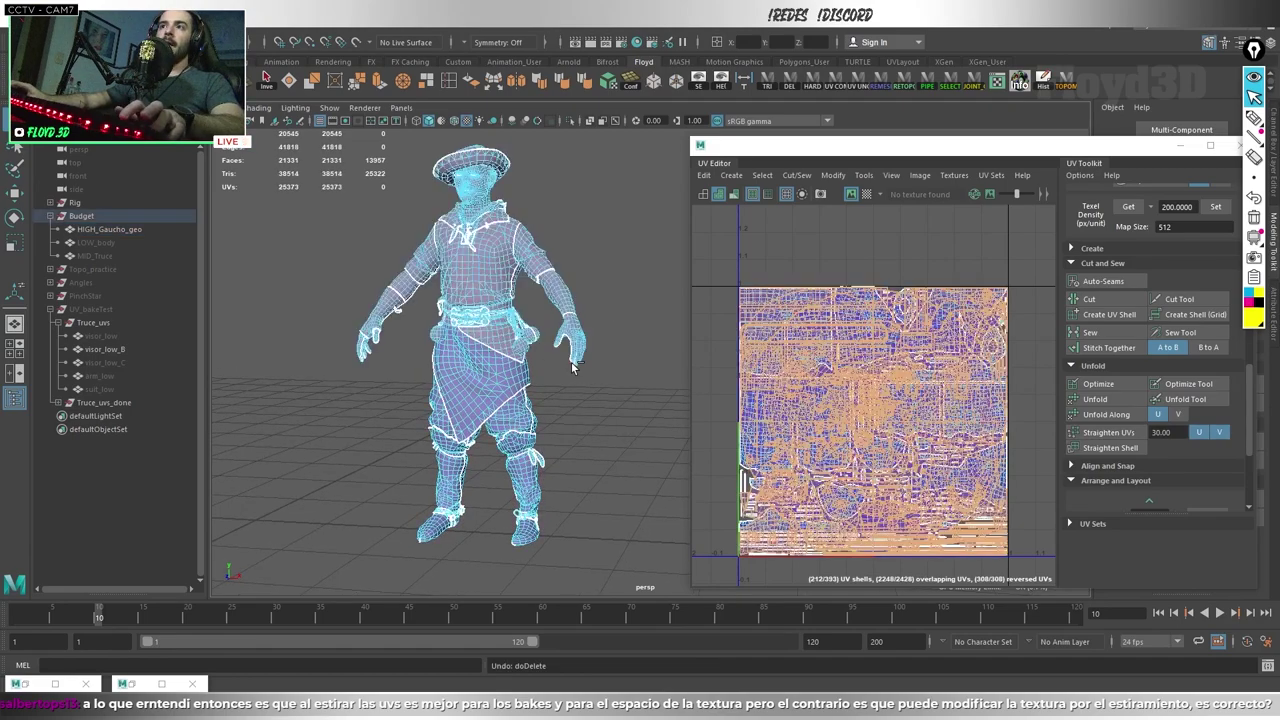
left_click_drag(557, 316, 576, 329, "alt")
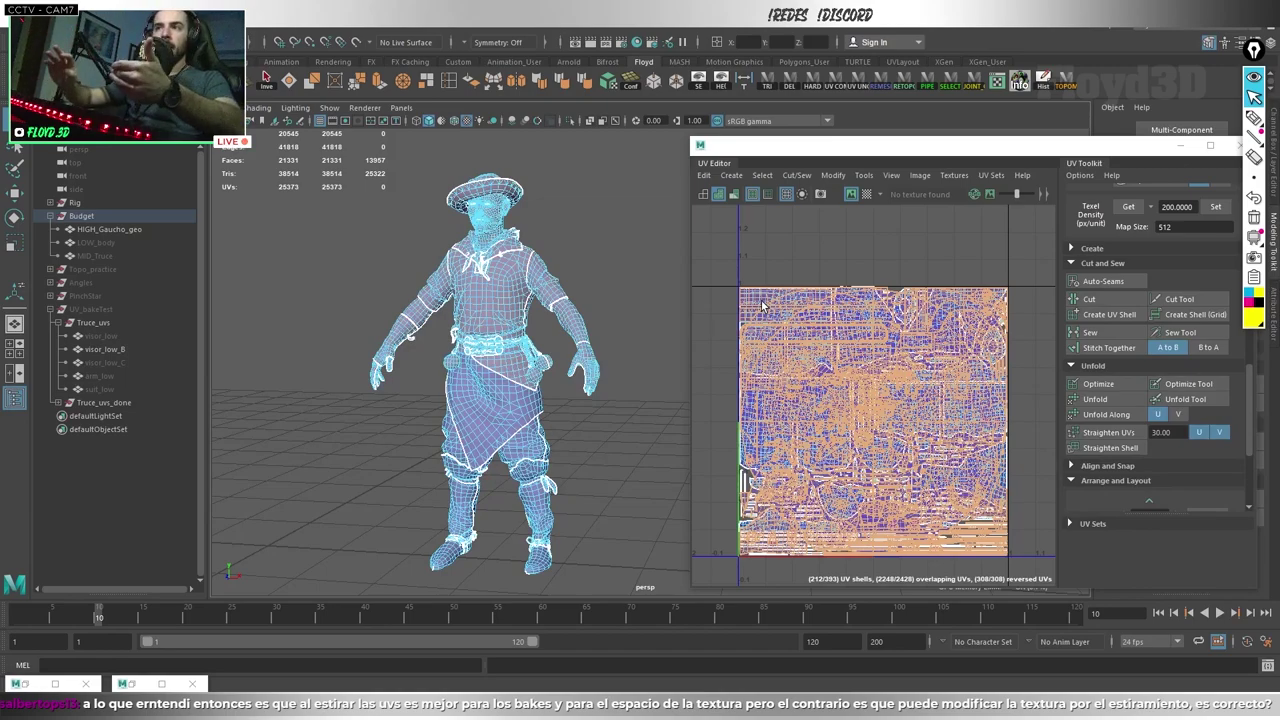
left_click(602, 350)
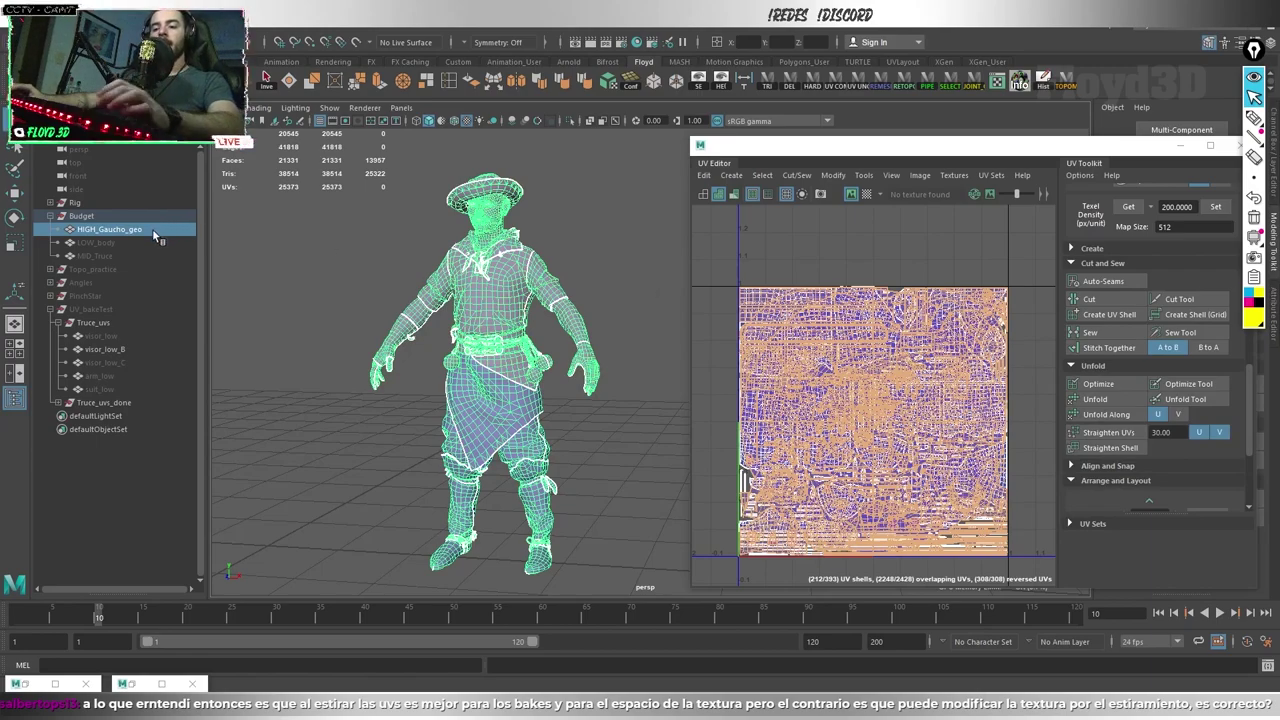
key("ctrl+h")
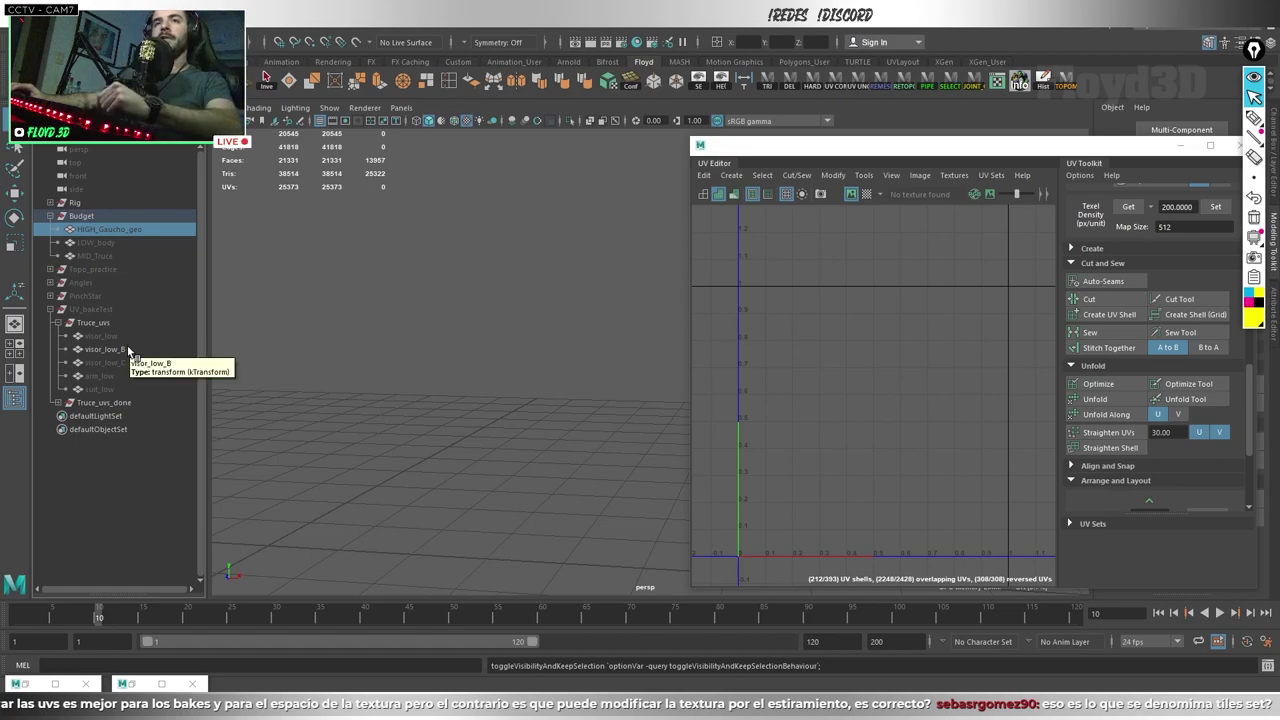
left_click(95, 309)
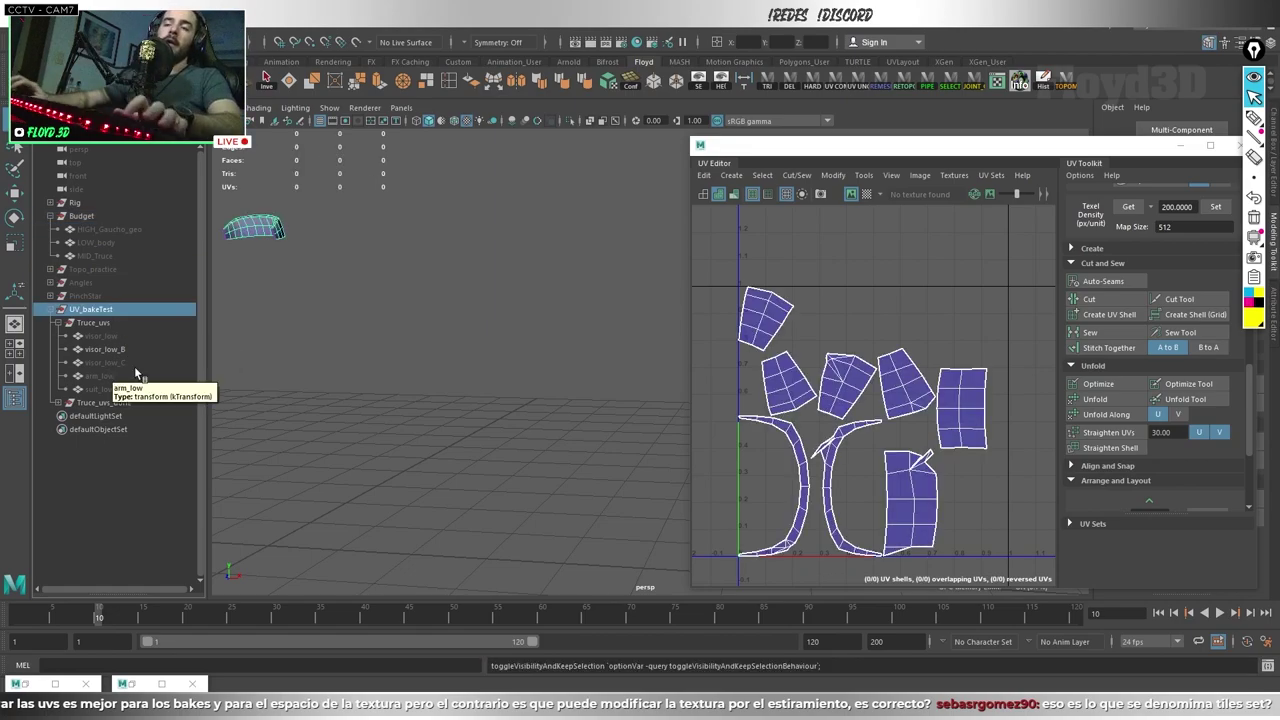
Step: Center the visor test mesh in the perspective view and orbit to see it from another angle
mouse_move(372, 296)
left_mouse_down("alt")
mouse_move(543, 223)
mouse_move(407, 412)
mouse_move(683, 187)
mouse_move(771, 191)
left_mouse_up("alt")
mouse_move(640, 400)
left_mouse_down("alt")
mouse_move(549, 408)
mouse_move(515, 368)
left_mouse_up("alt")
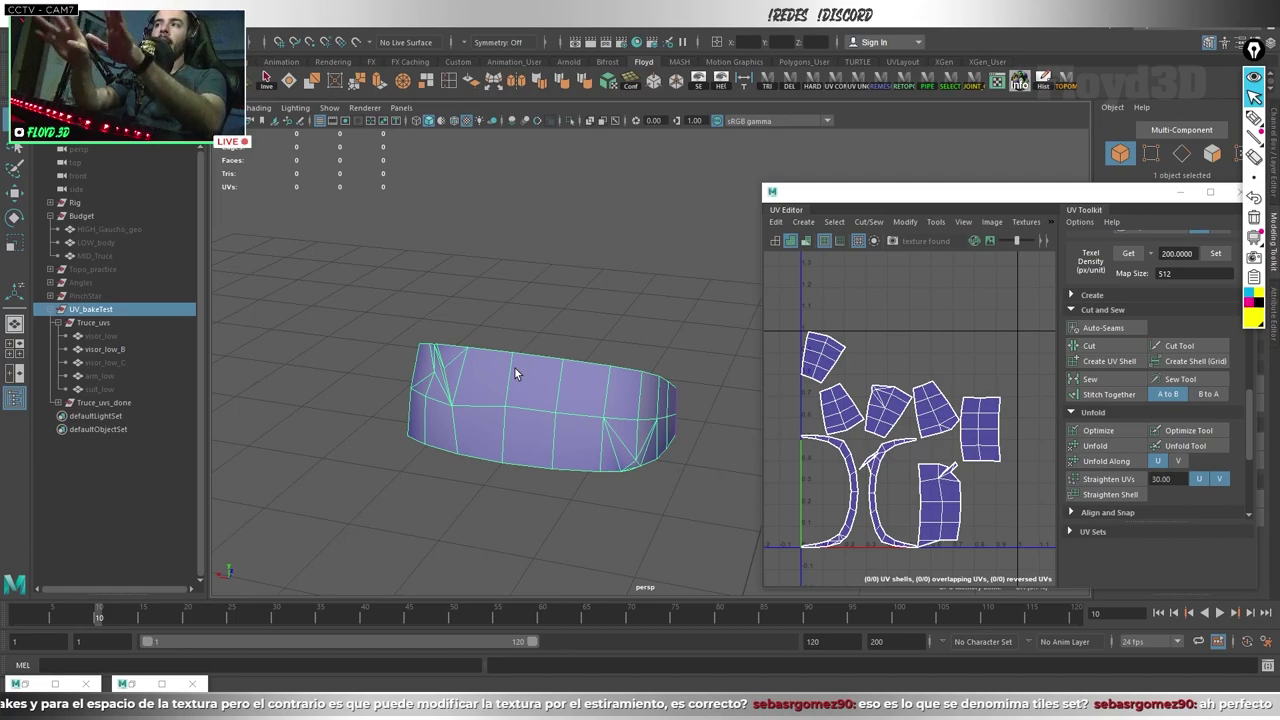
mouse_move(515, 368)
left_mouse_down("alt")
mouse_move(563, 380)
mouse_move(628, 271)
mouse_move(588, 345)
mouse_move(446, 373)
left_mouse_up("alt")
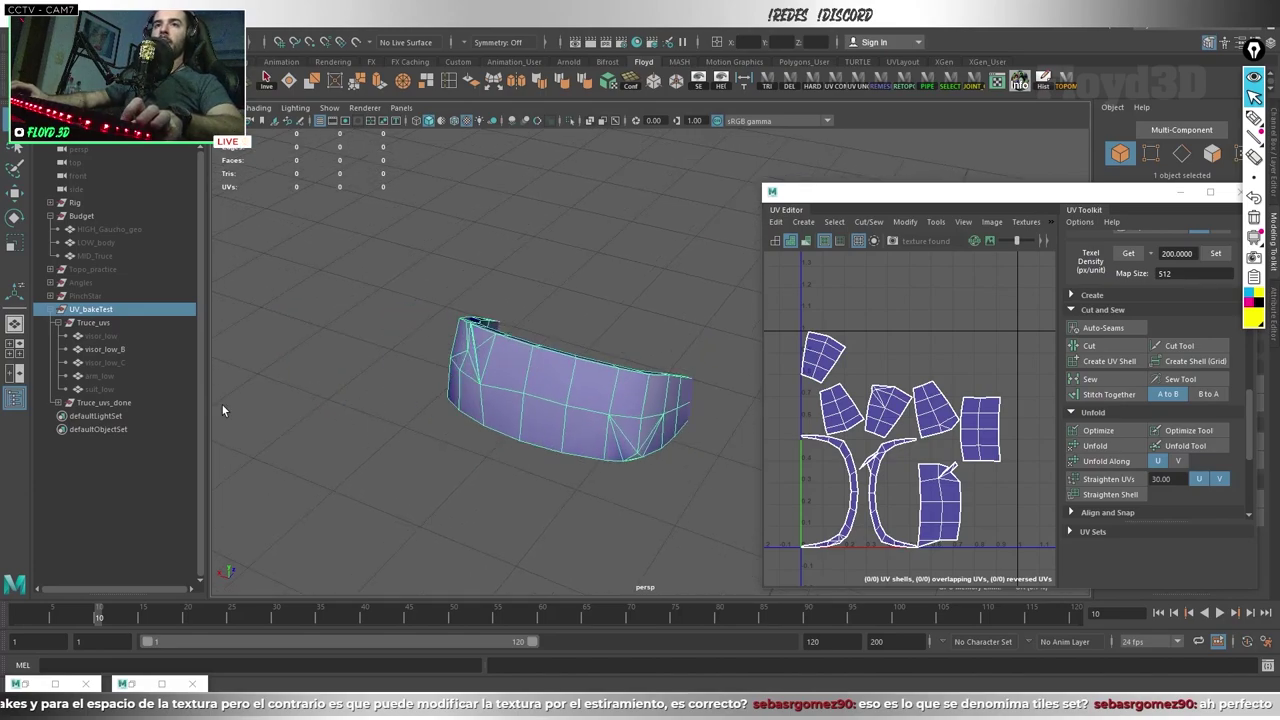
Step: Restore the UVLayout bridge, send and return a mesh, then send visor_low_B to UVLayout
left_click(40, 683)
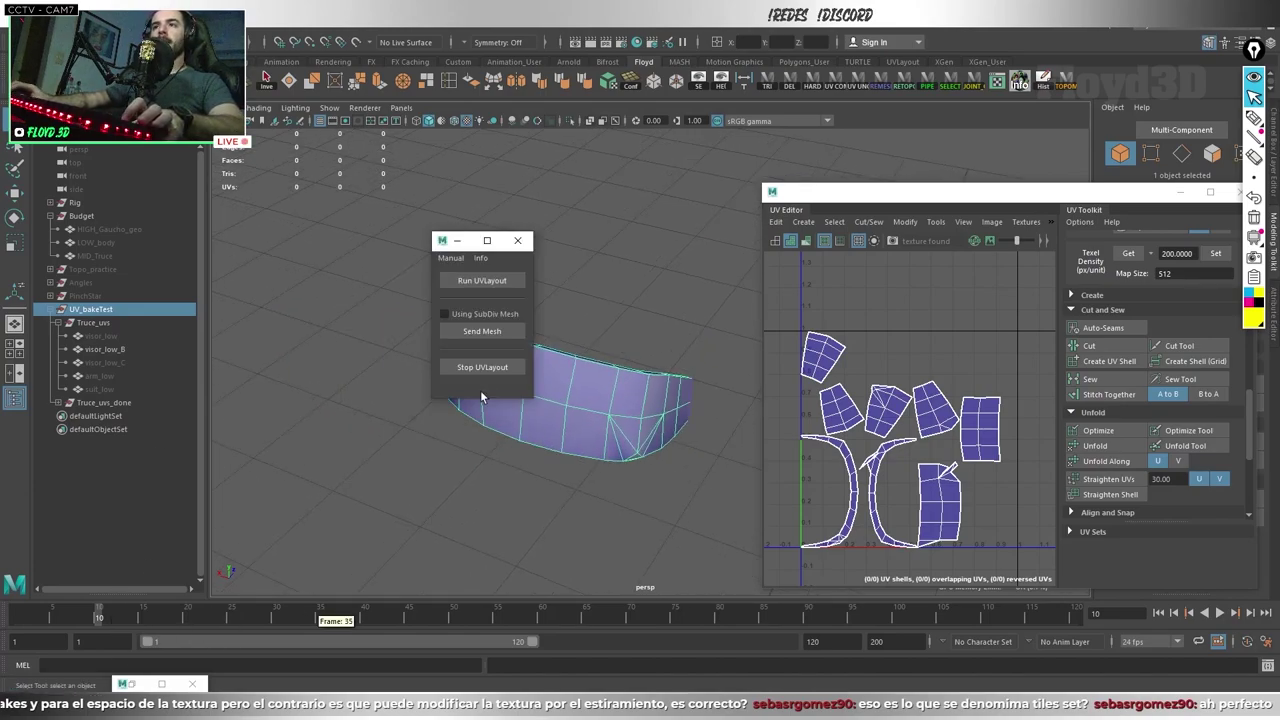
left_click(470, 332)
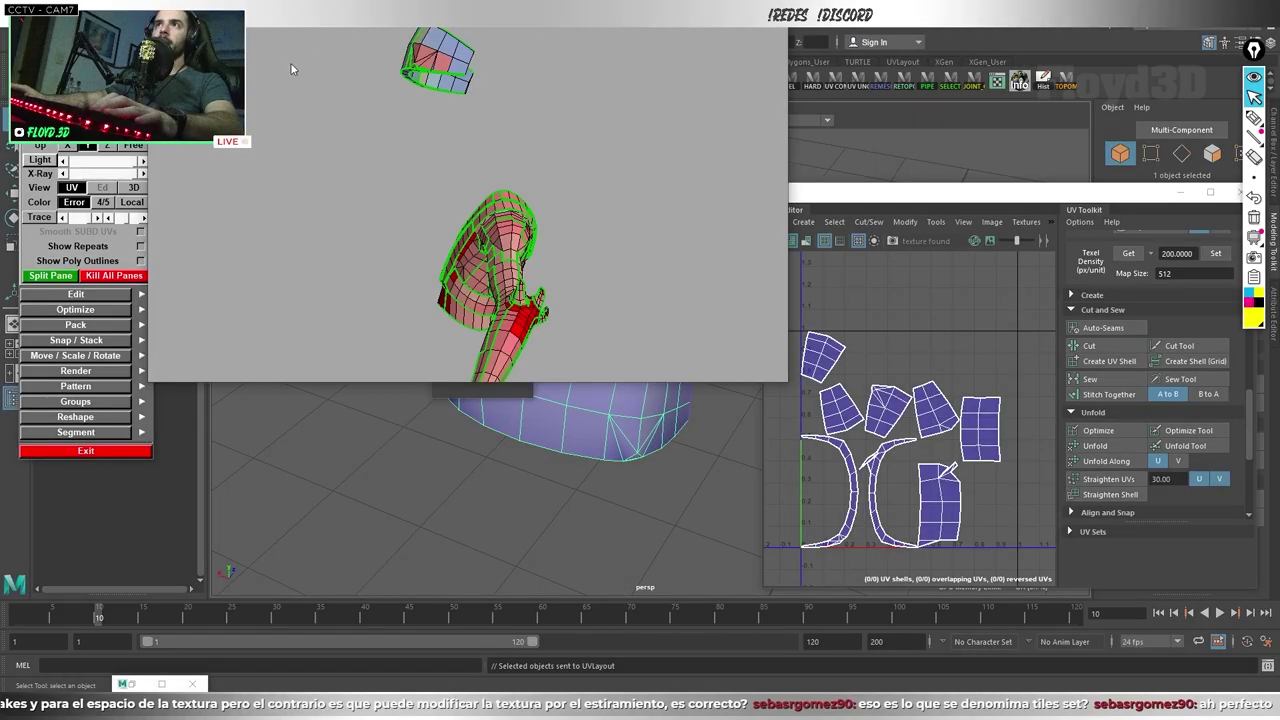
key("s")
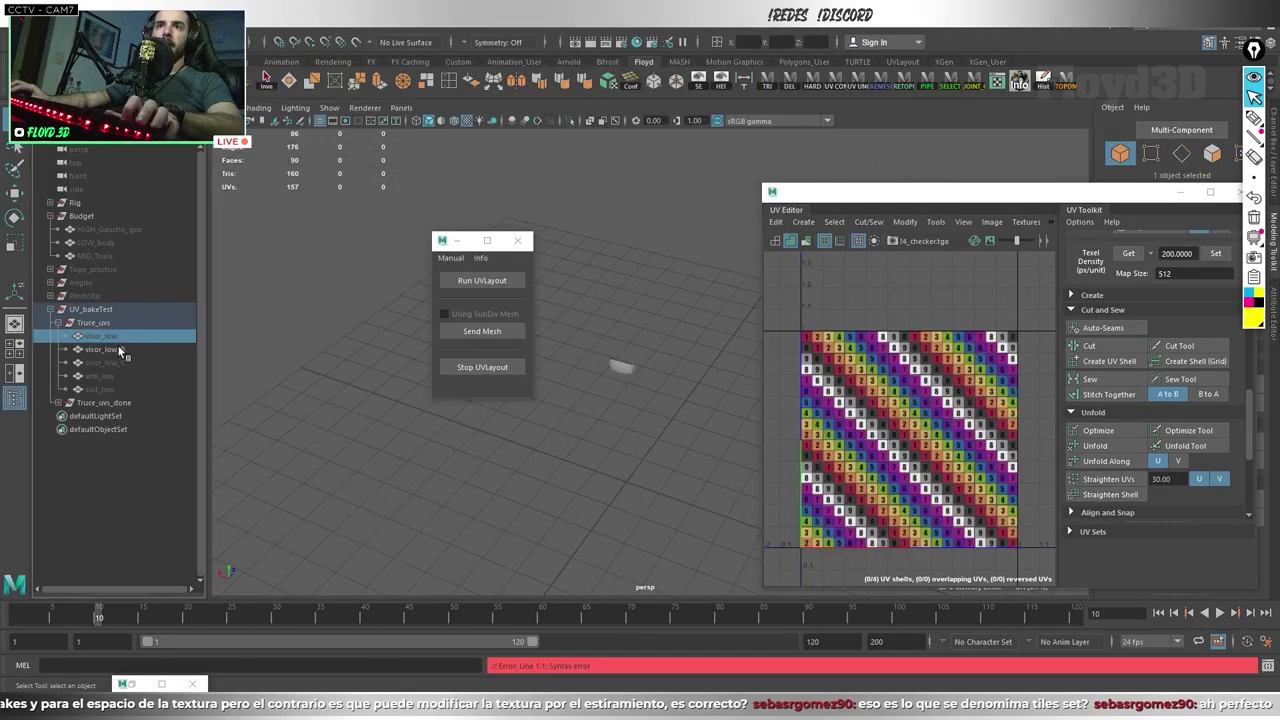
left_click(118, 349)
scroll(806, 455, "down", 5)
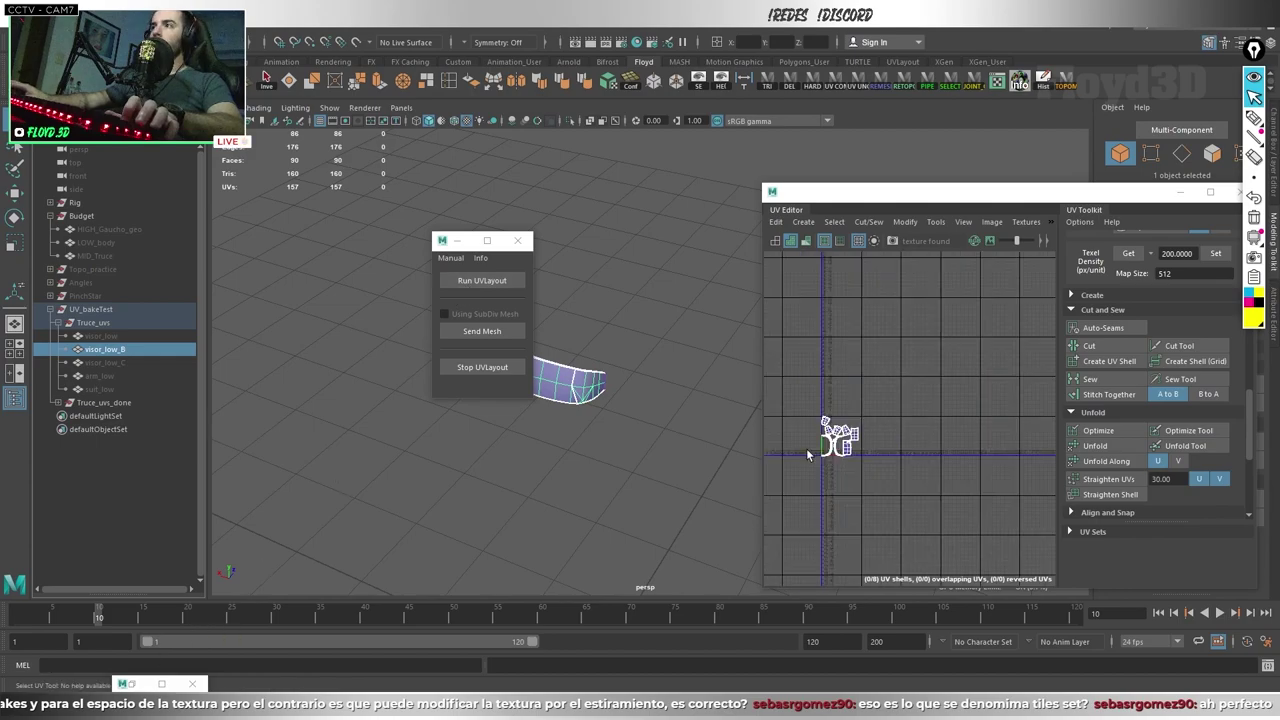
left_click(488, 332)
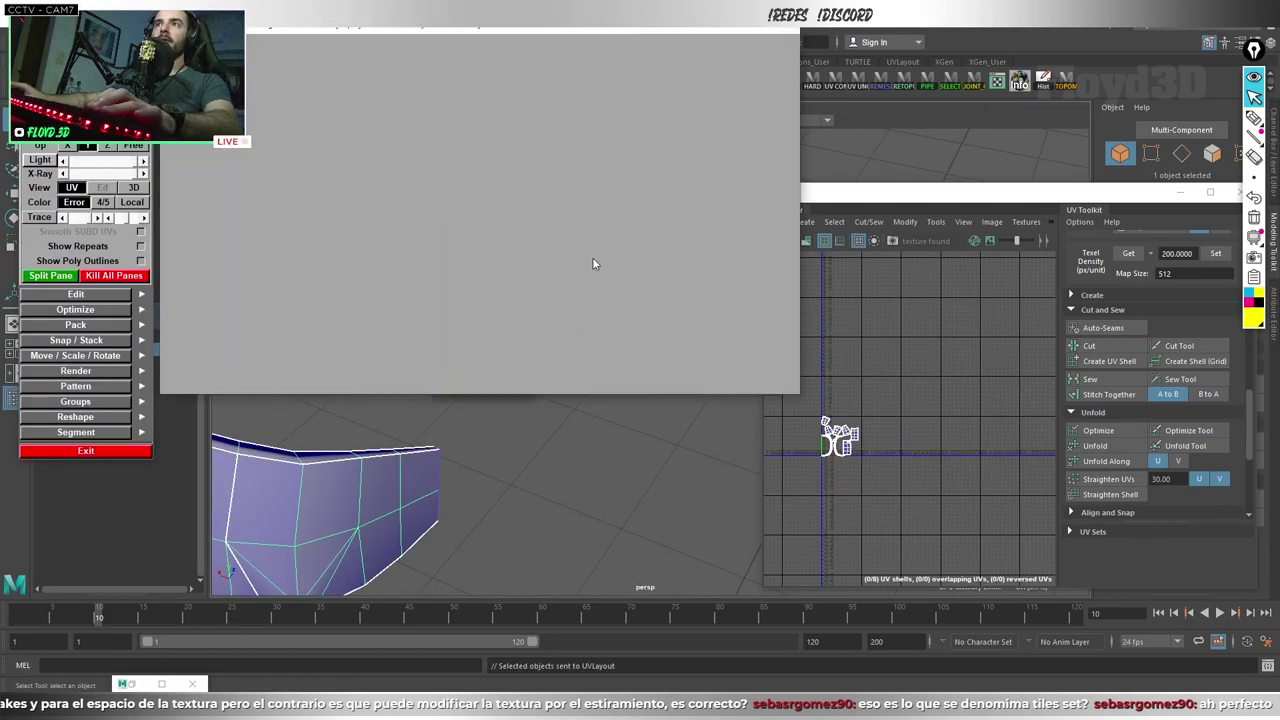
Step: Drop visor_low_B's existing UV shells back onto the mesh and switch to the 3D edit view
key("1")
scroll(557, 269, "down", 3)
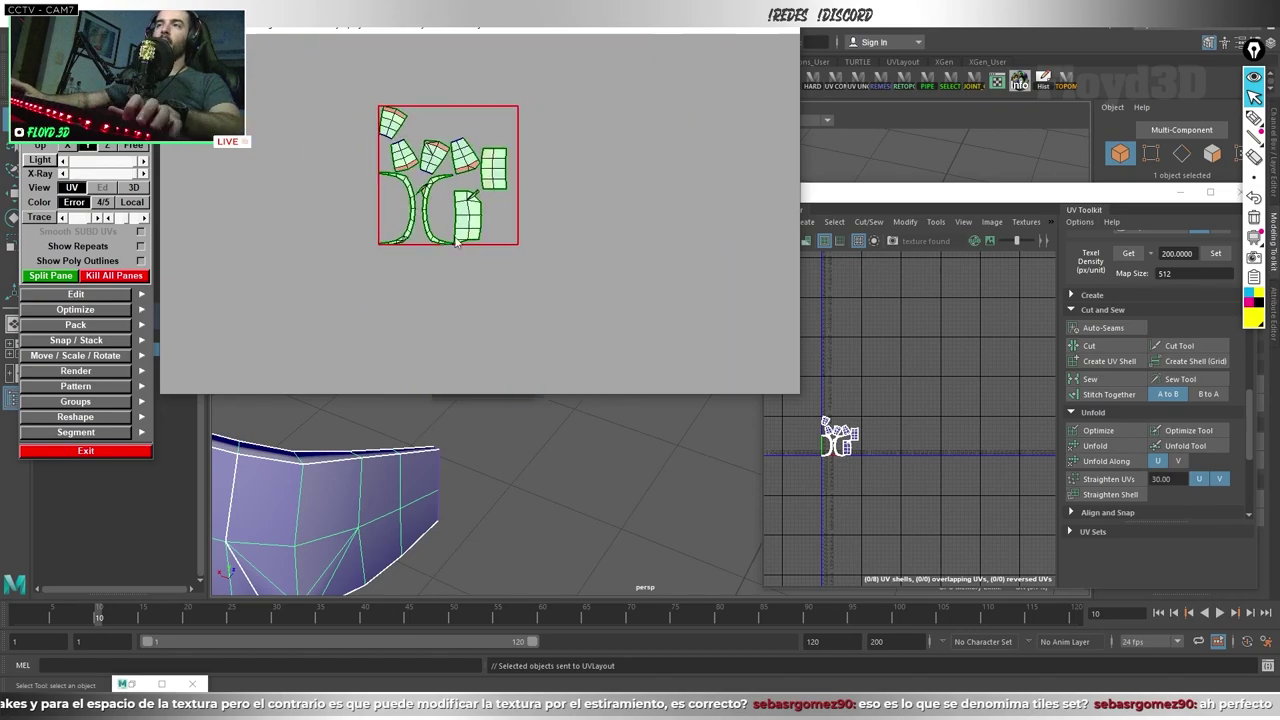
middle_click_drag(557, 269, 680, 345)
key("d")
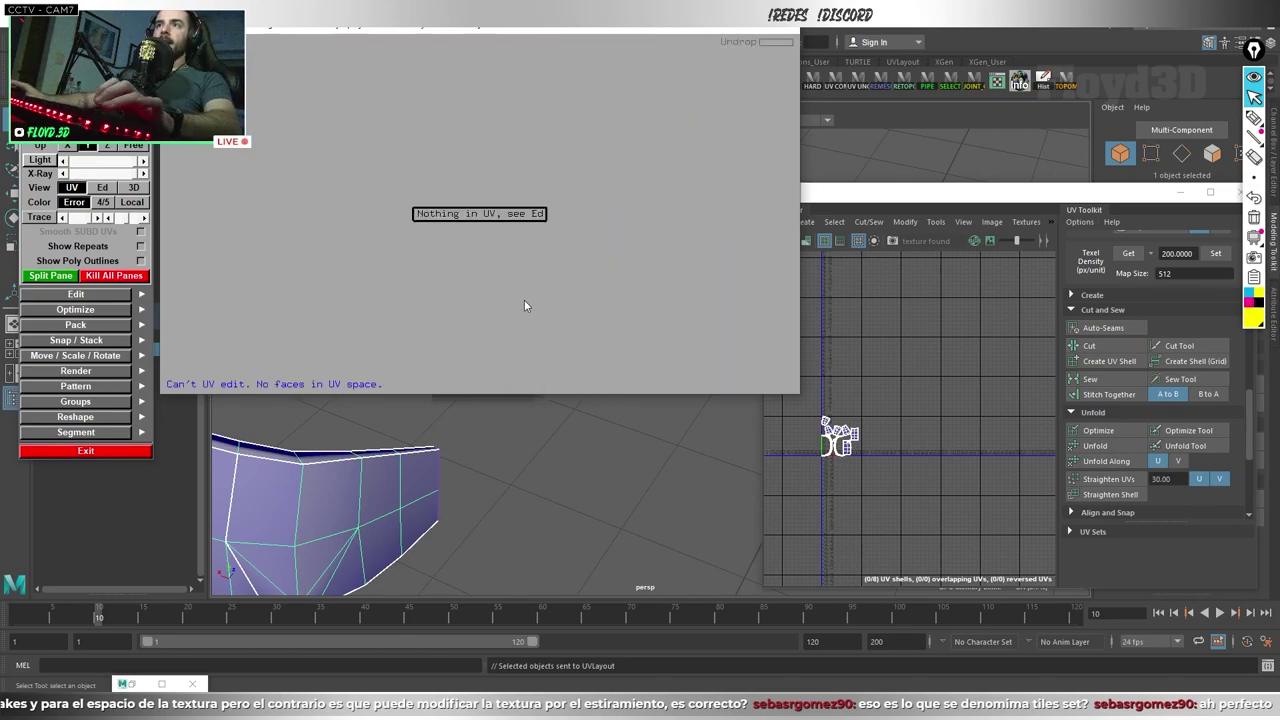
key("2")
middle_click_drag(620, 289, 510, 262)
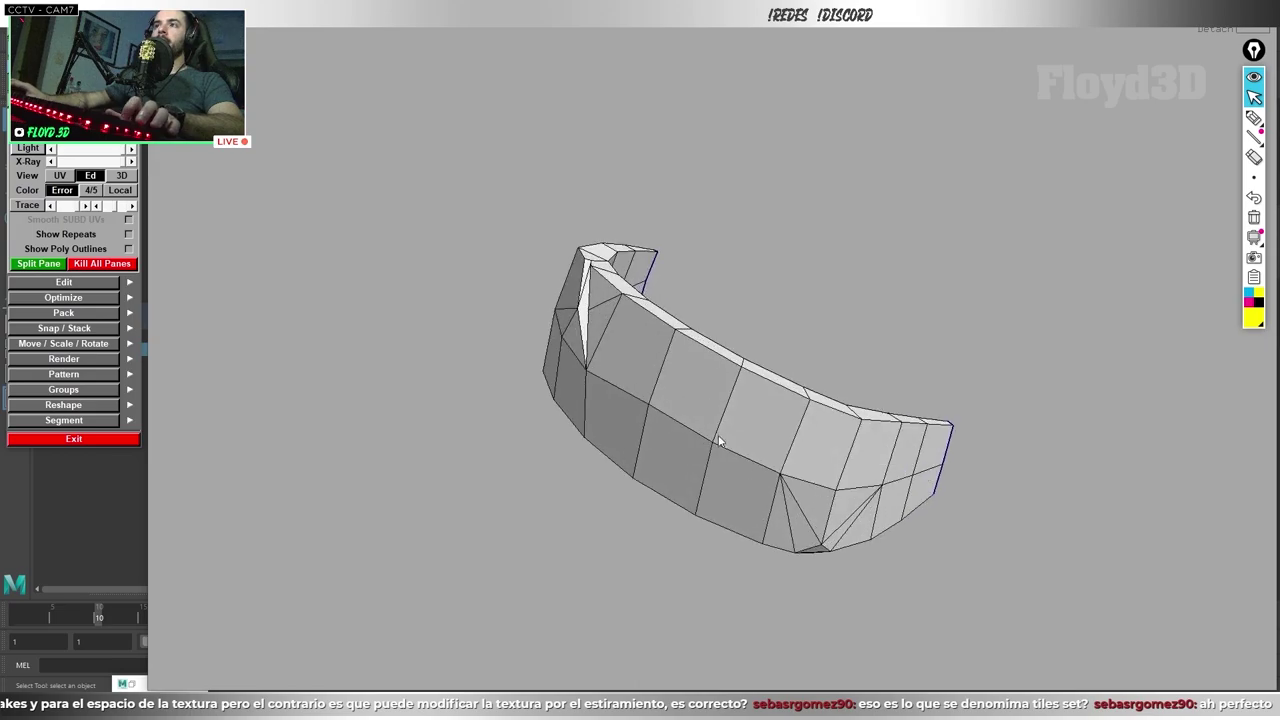
Step: Mark seams along the visor band's top edge and cut the top rim strip off as its own shell
middle_click_drag(727, 384, 526, 404)
mouse_move(648, 431)
middle_mouse_down()
mouse_move(689, 426)
mouse_move(709, 446)
mouse_move(677, 394)
mouse_move(678, 433)
middle_mouse_up()
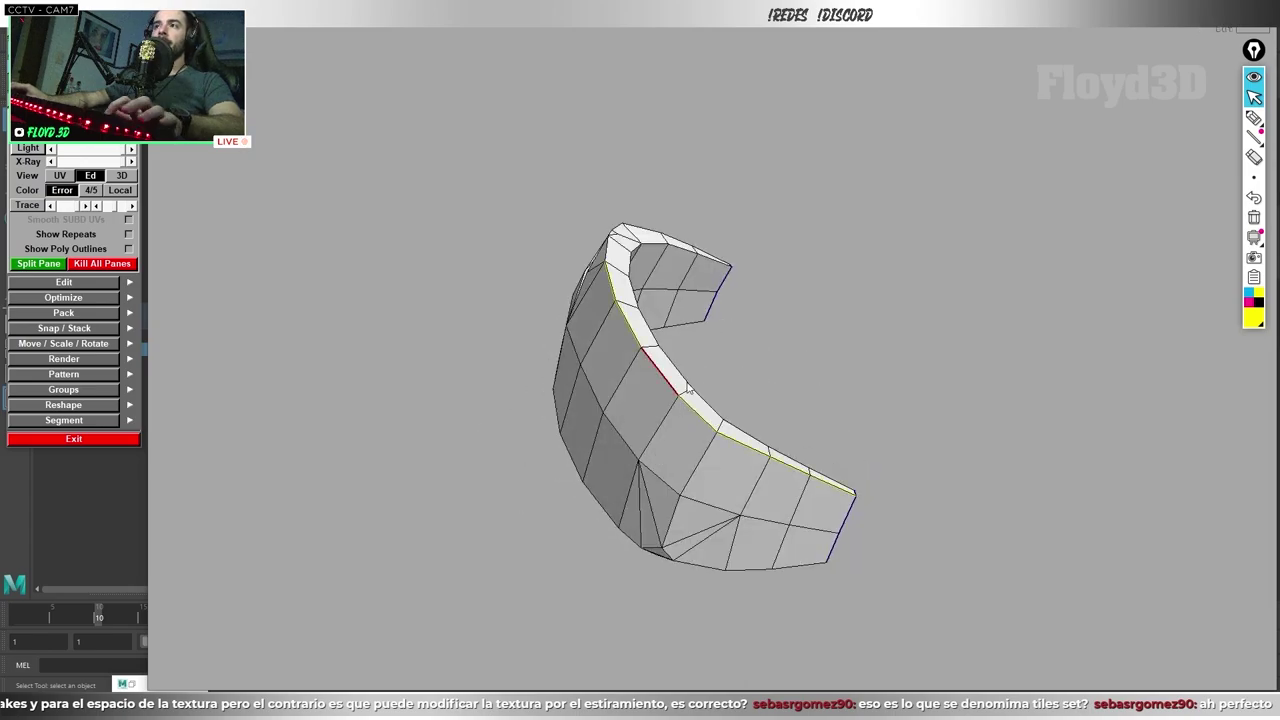
middle_click_drag(689, 389, 676, 411)
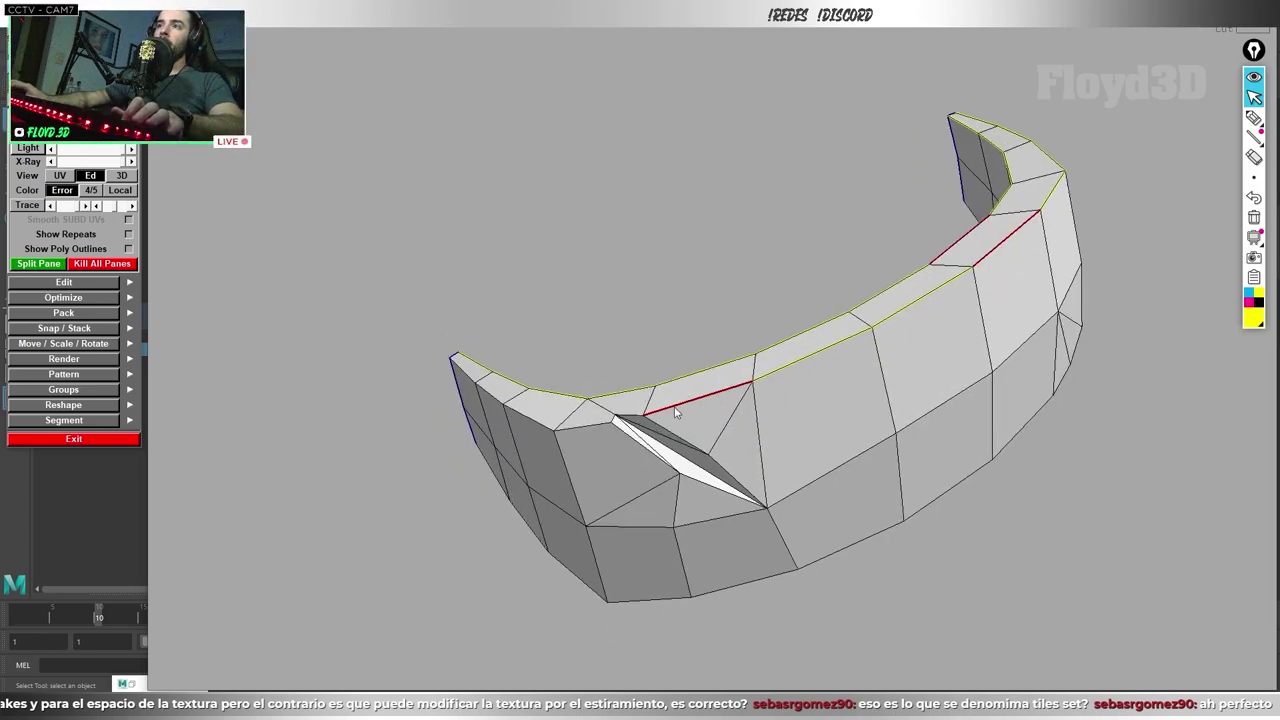
scroll(676, 411, "up", 2)
mouse_move(600, 425)
middle_mouse_down()
mouse_move(634, 399)
mouse_move(590, 338)
mouse_move(569, 409)
mouse_move(617, 414)
middle_mouse_up()
key("c")
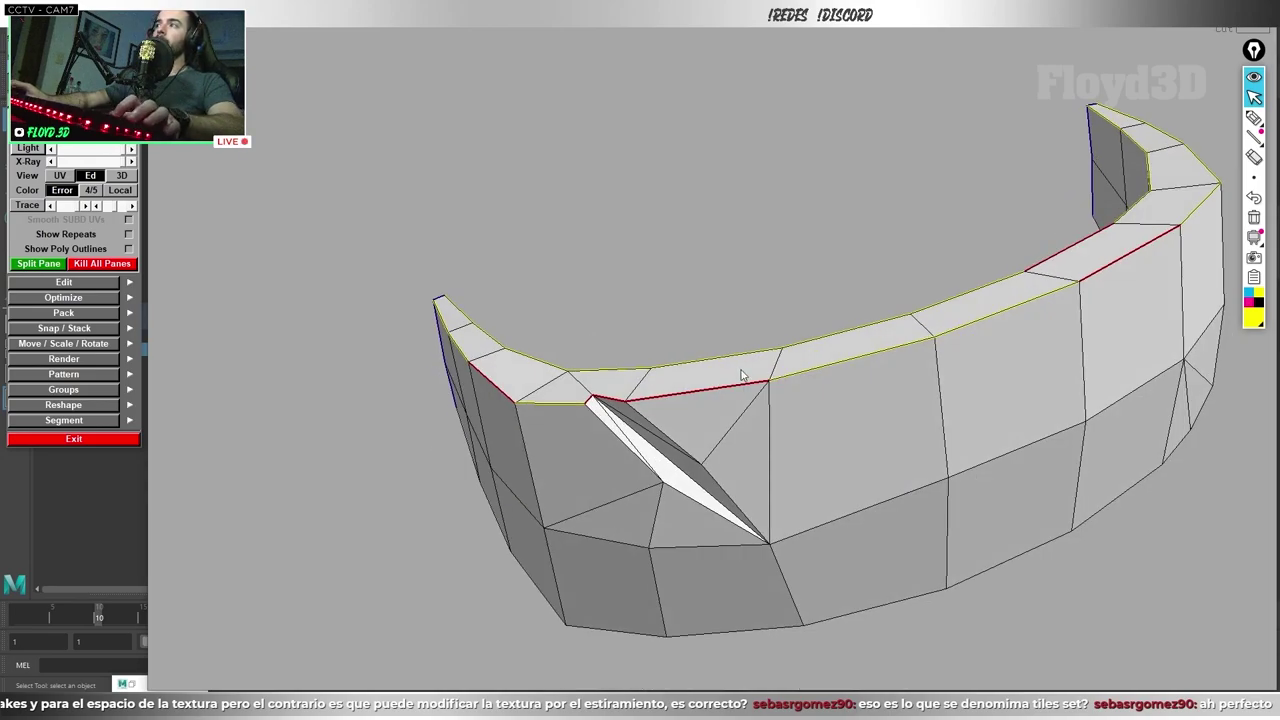
key("Return")
middle_click_drag(769, 289, 627, 462)
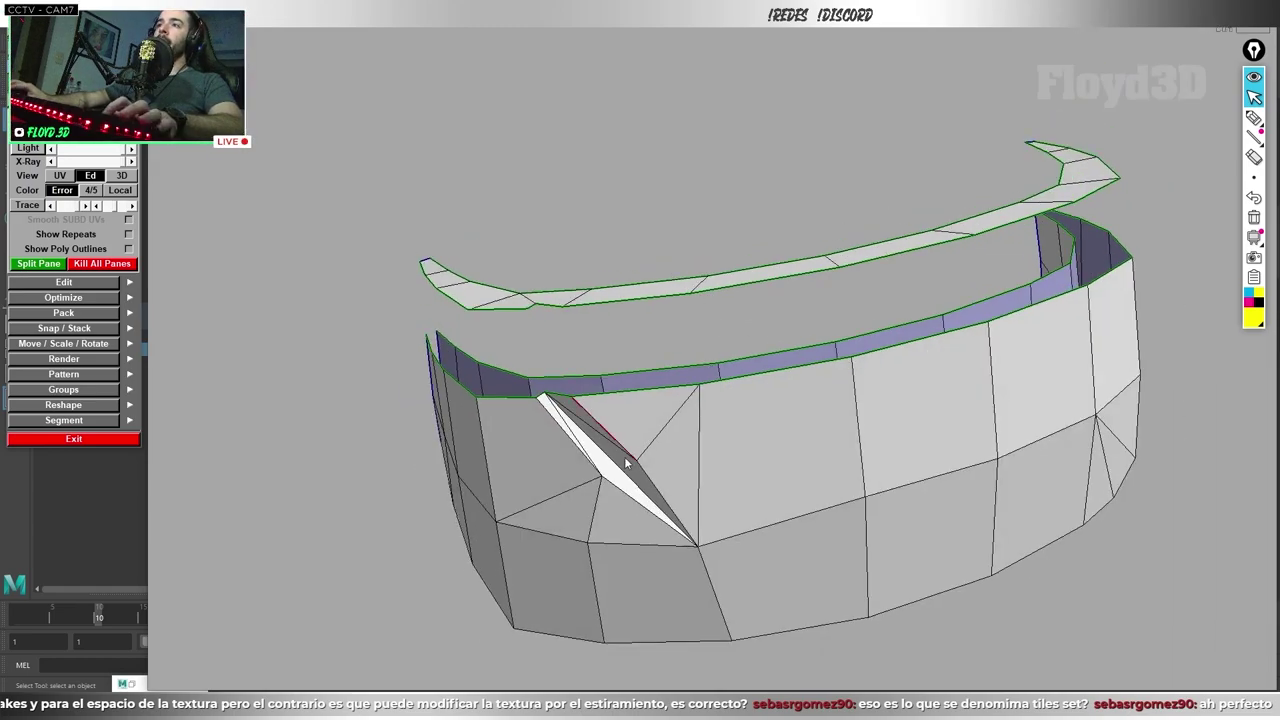
mouse_move(646, 514)
middle_mouse_down()
mouse_move(583, 360)
mouse_move(639, 384)
mouse_move(632, 349)
mouse_move(645, 433)
middle_mouse_up()
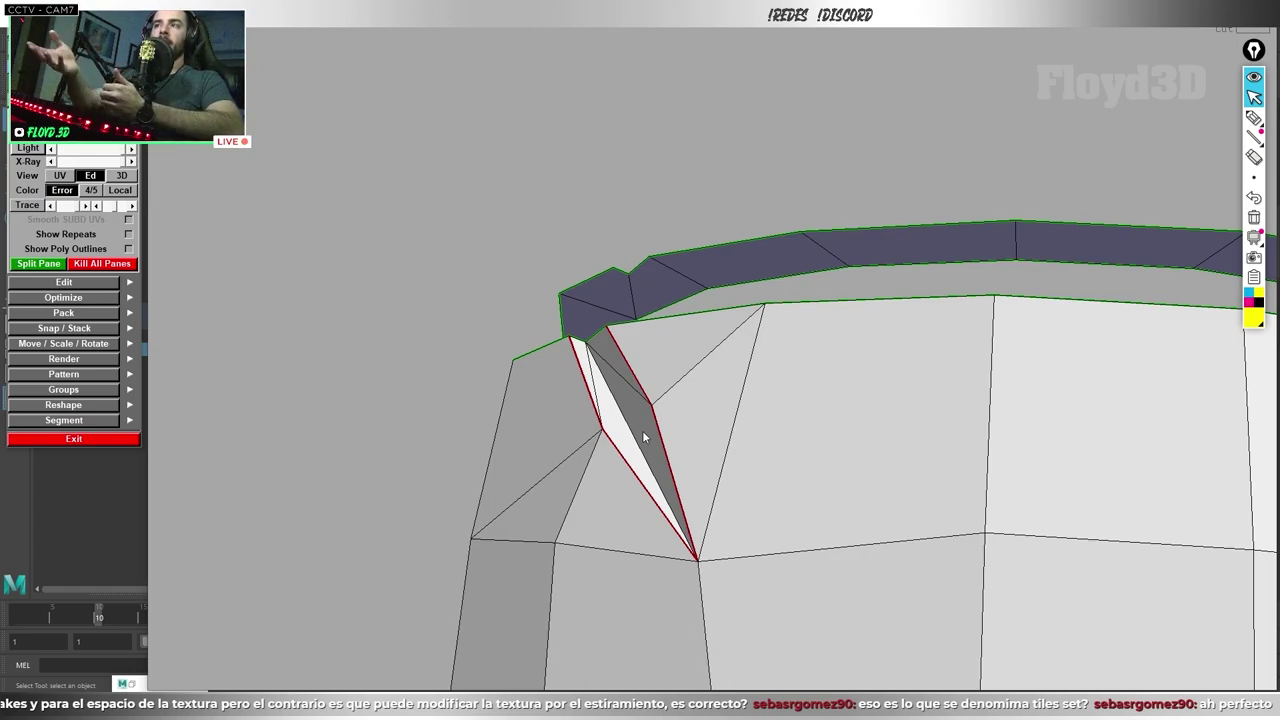
middle_click_drag(641, 441, 550, 378)
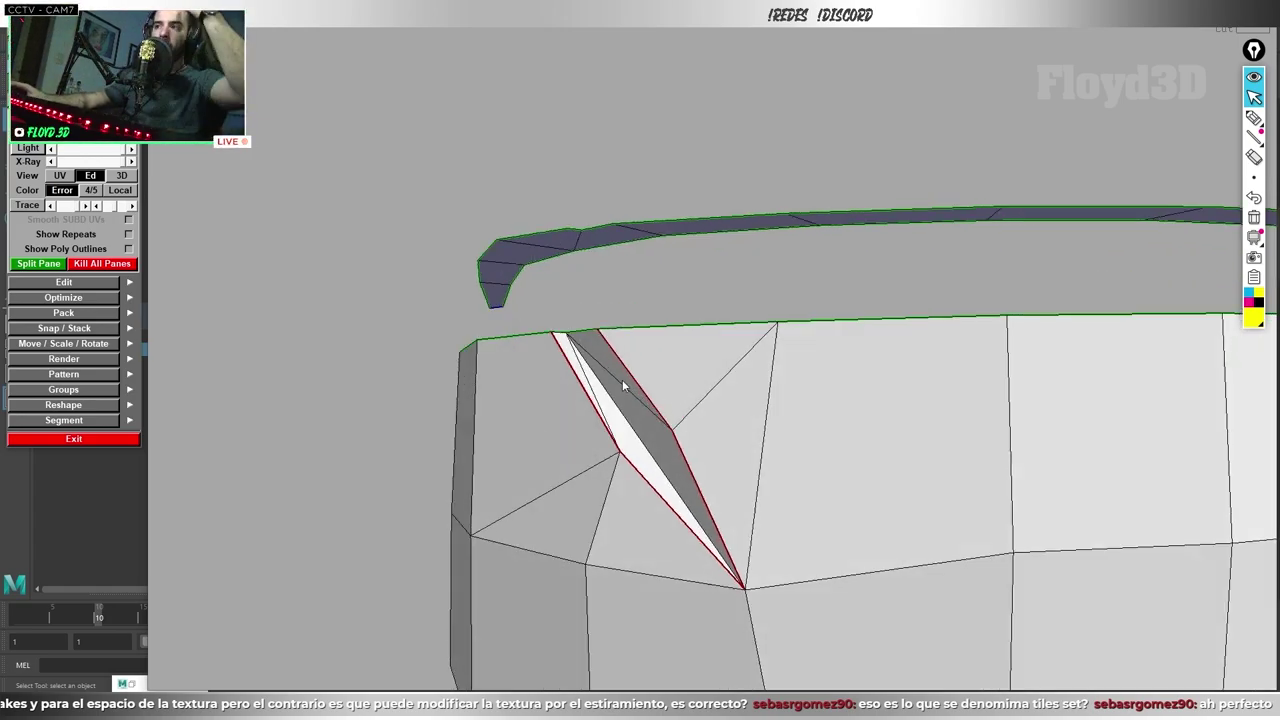
middle_click_drag(726, 481, 628, 356)
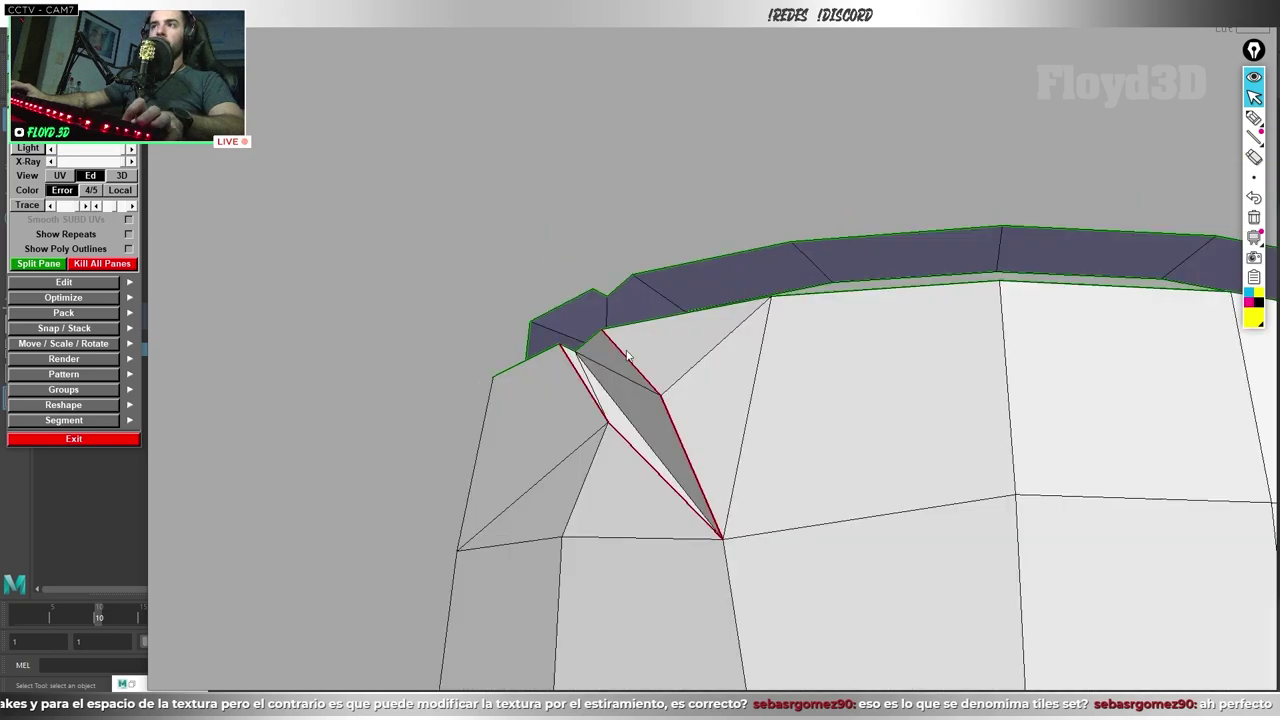
middle_click_drag(636, 474, 600, 455)
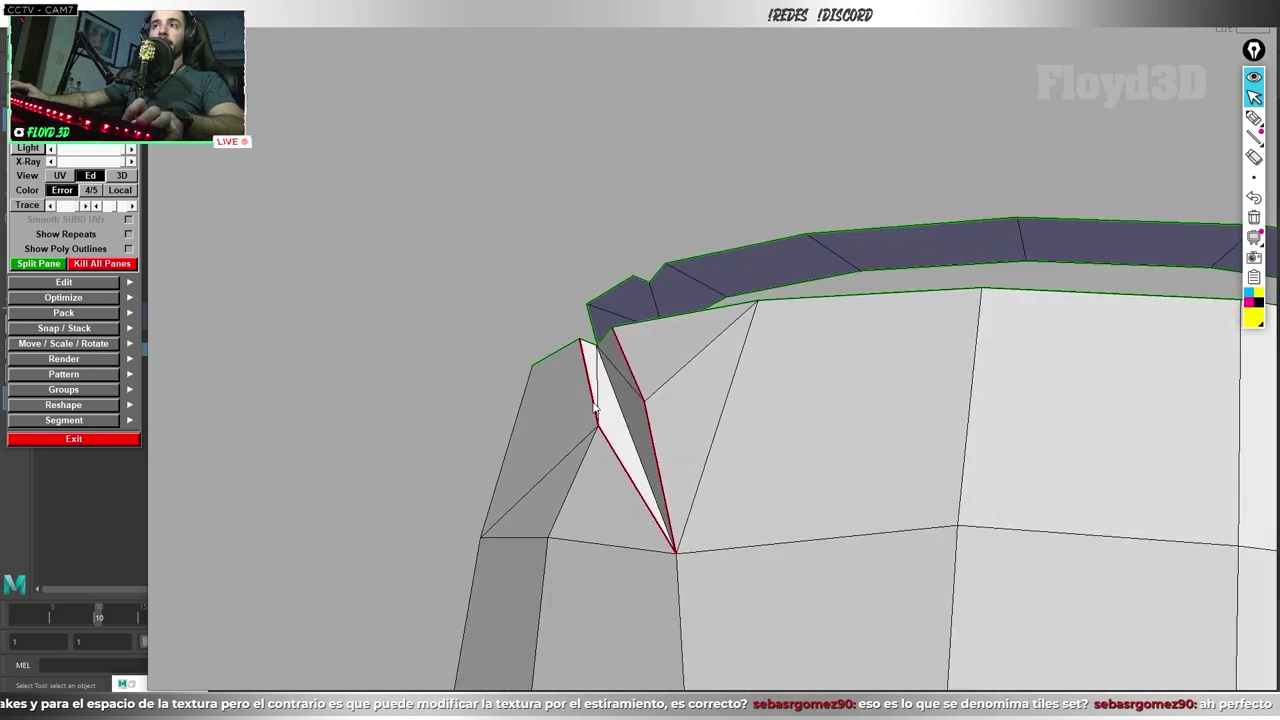
middle_click_drag(594, 405, 640, 445)
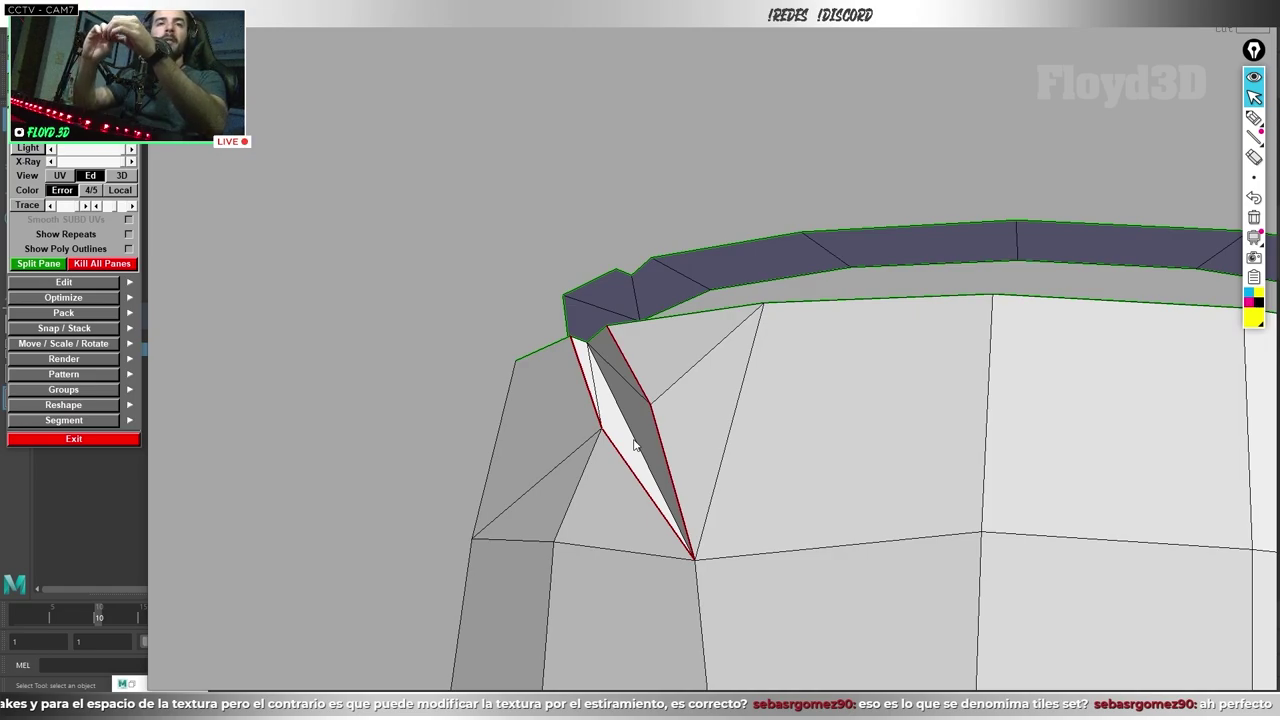
left_click_drag(633, 445, 634, 446, "alt")
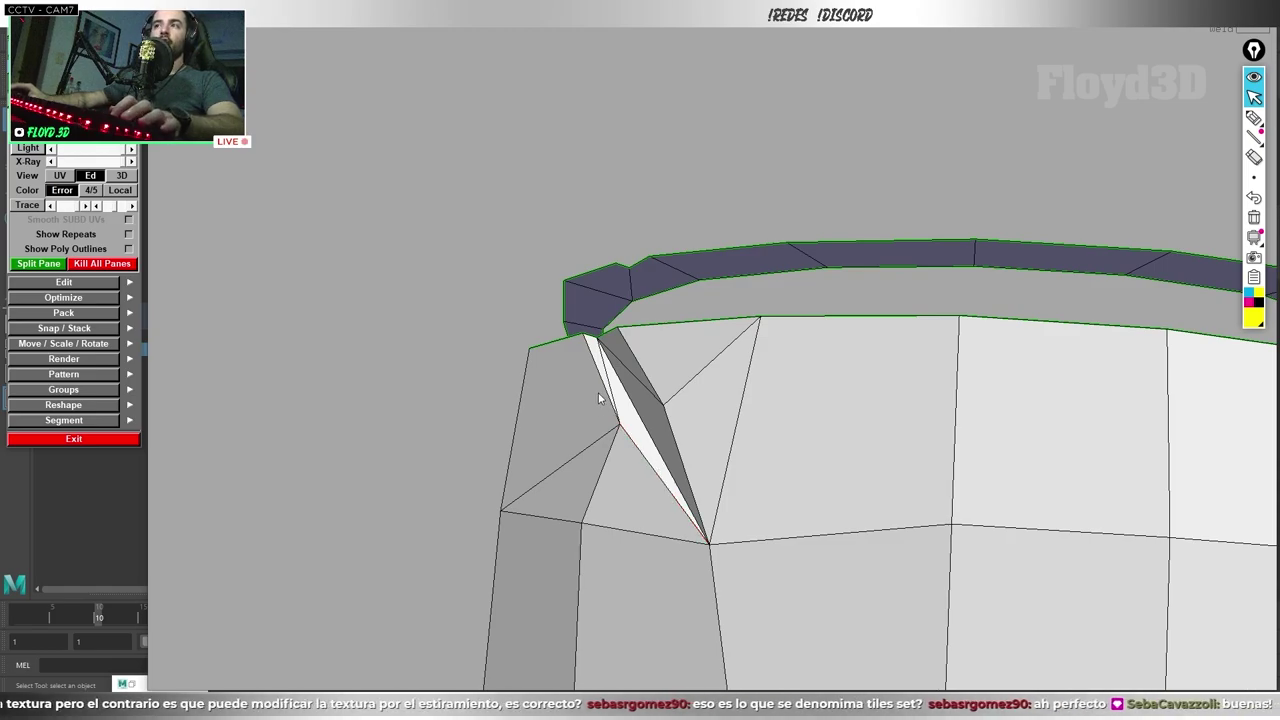
scroll(662, 398, "down", 3)
Step: Orbit around visor_low_B's split pieces to inspect the curved shell and the two arcs
left_click_drag(700, 420, 748, 405, "alt")
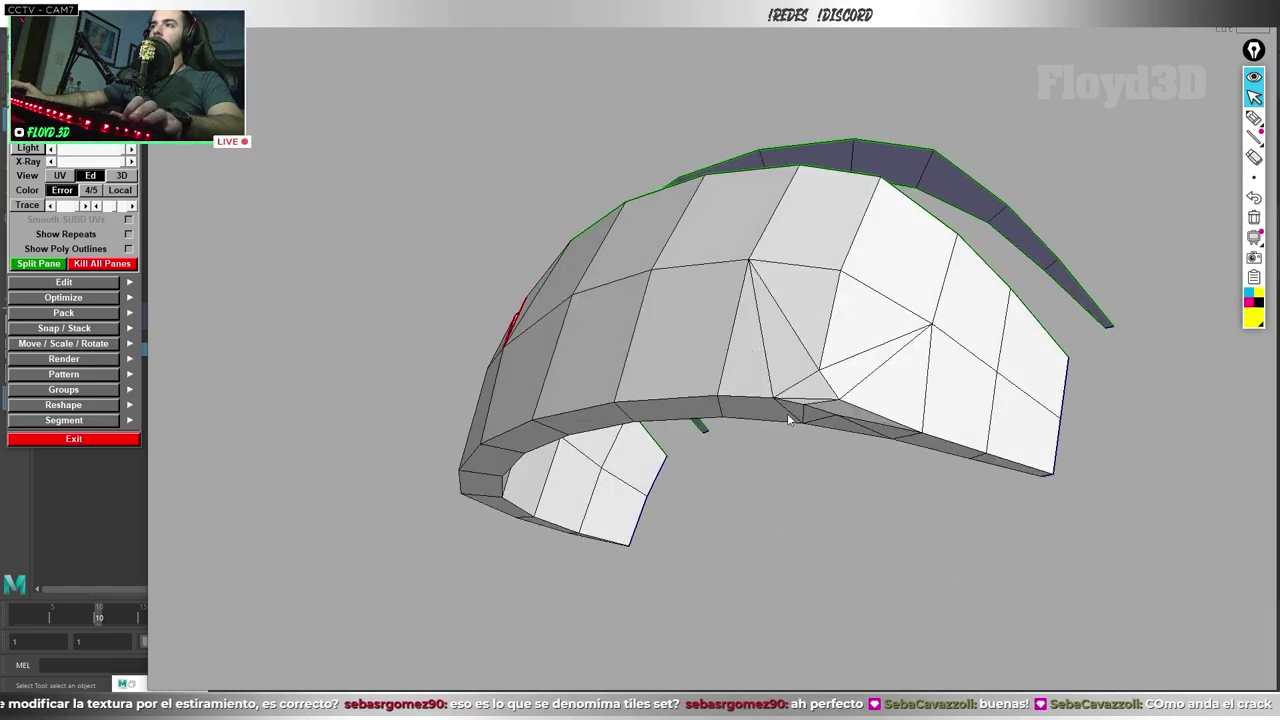
left_click_drag(853, 402, 876, 372)
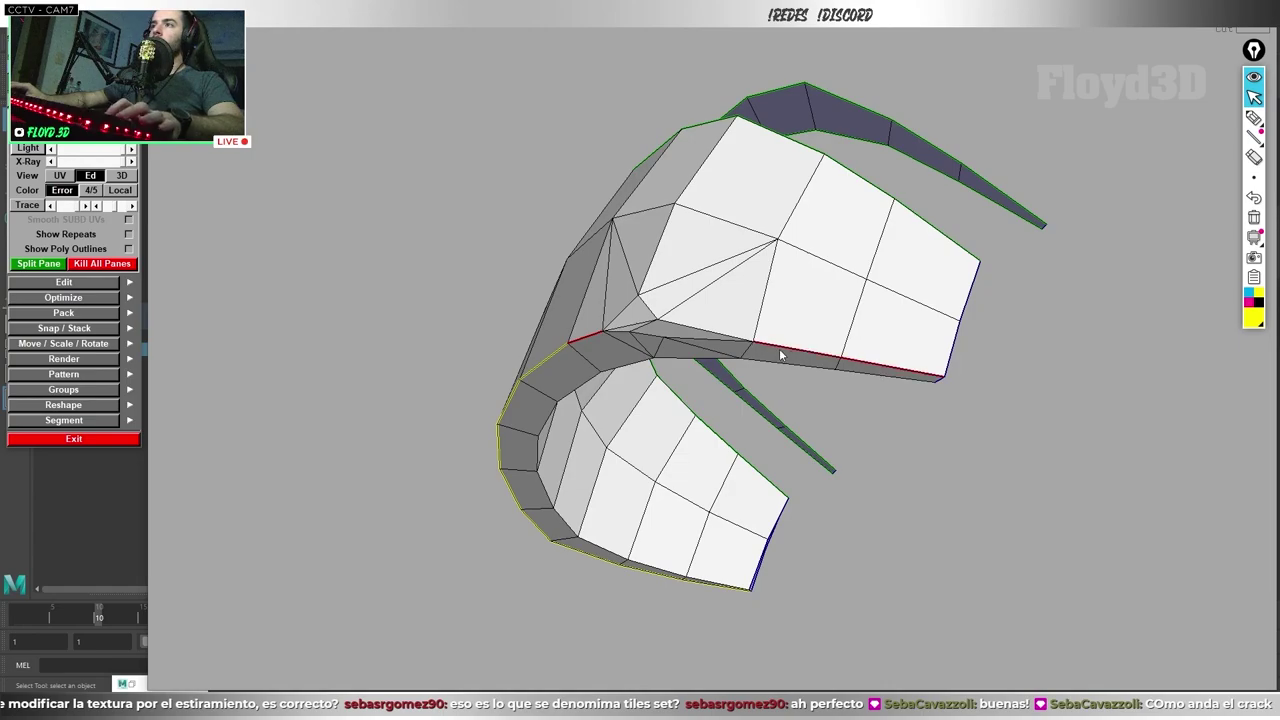
mouse_move(779, 348)
left_mouse_down()
mouse_move(737, 363)
mouse_move(765, 317)
left_mouse_up()
mouse_move(686, 302)
left_mouse_down("alt")
mouse_move(905, 370)
mouse_move(929, 438)
left_mouse_up("alt")
mouse_move(828, 643)
left_mouse_down("alt")
mouse_move(831, 457)
mouse_move(580, 351)
left_mouse_up("alt")
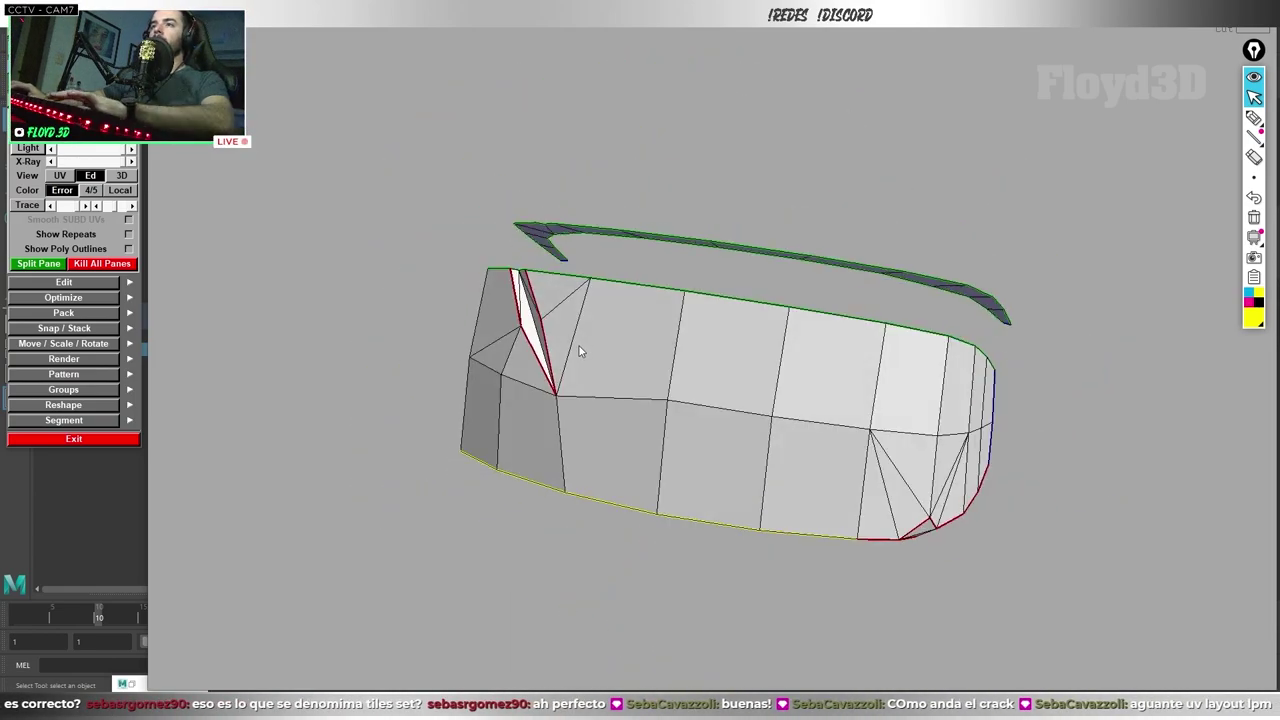
scroll(686, 385, "down", 3)
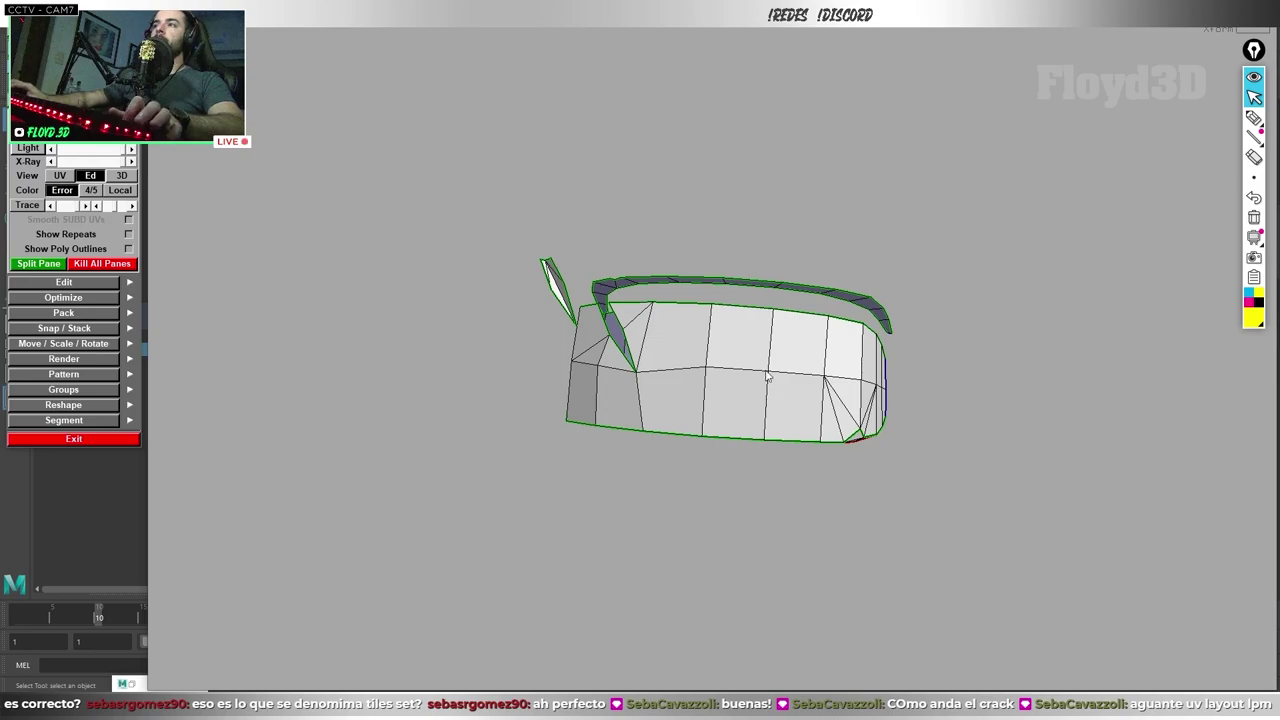
left_click_drag(768, 376, 412, 460, "alt")
left_click_drag(449, 523, 431, 537, "alt")
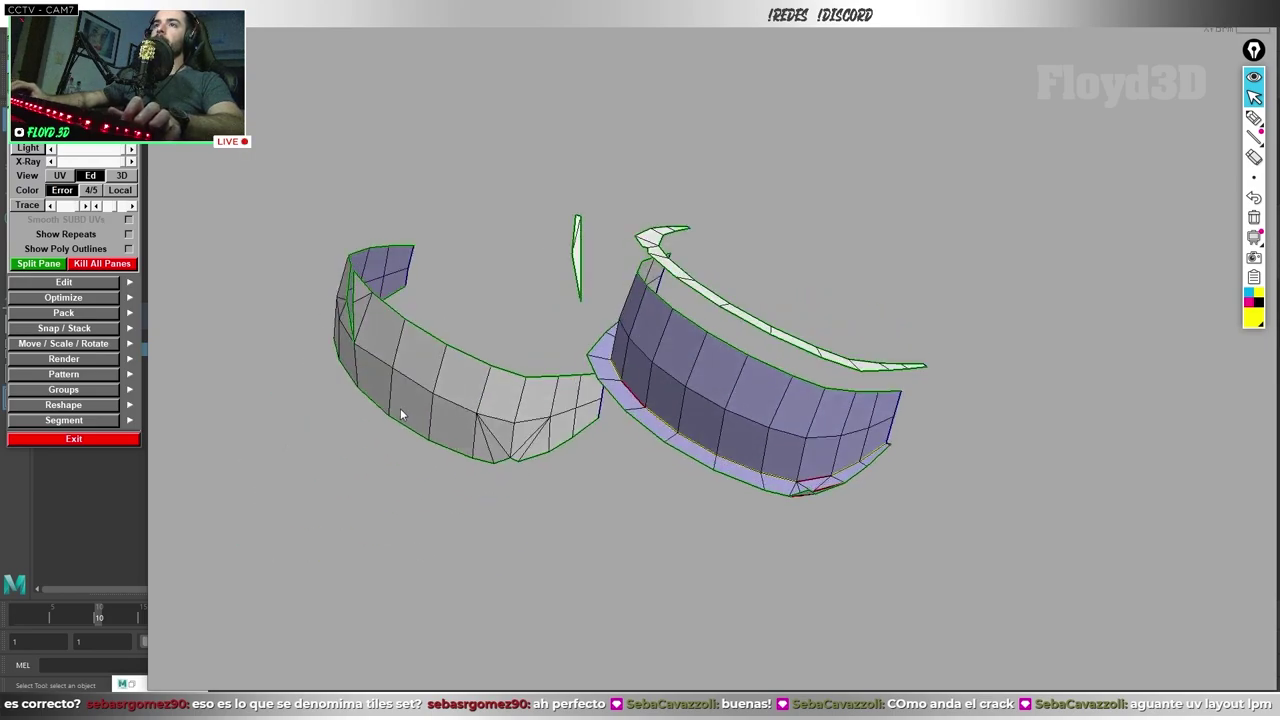
mouse_move(400, 408)
left_mouse_down("alt")
mouse_move(728, 393)
mouse_move(743, 114)
mouse_move(737, 363)
mouse_move(777, 363)
mouse_move(800, 394)
mouse_move(763, 410)
left_mouse_up("alt")
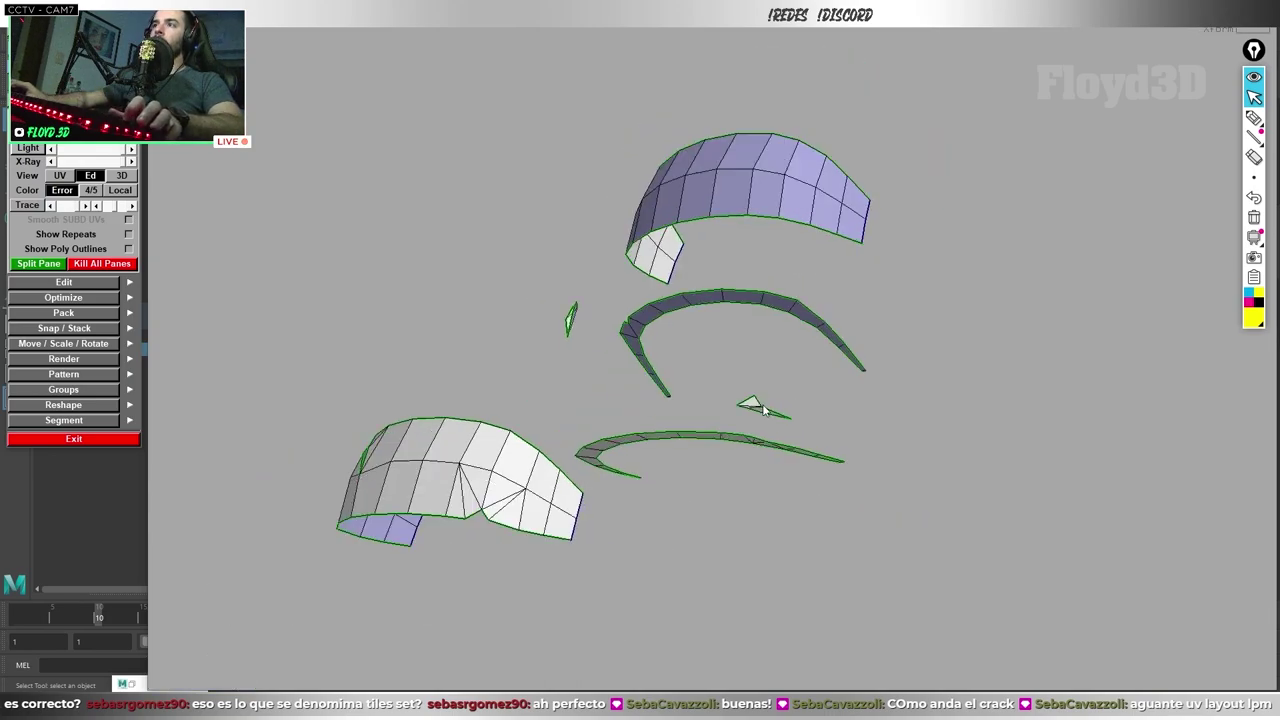
Step: Move the pieces into UV space, flatten both arch shells, and Pack All into the tile
key("1")
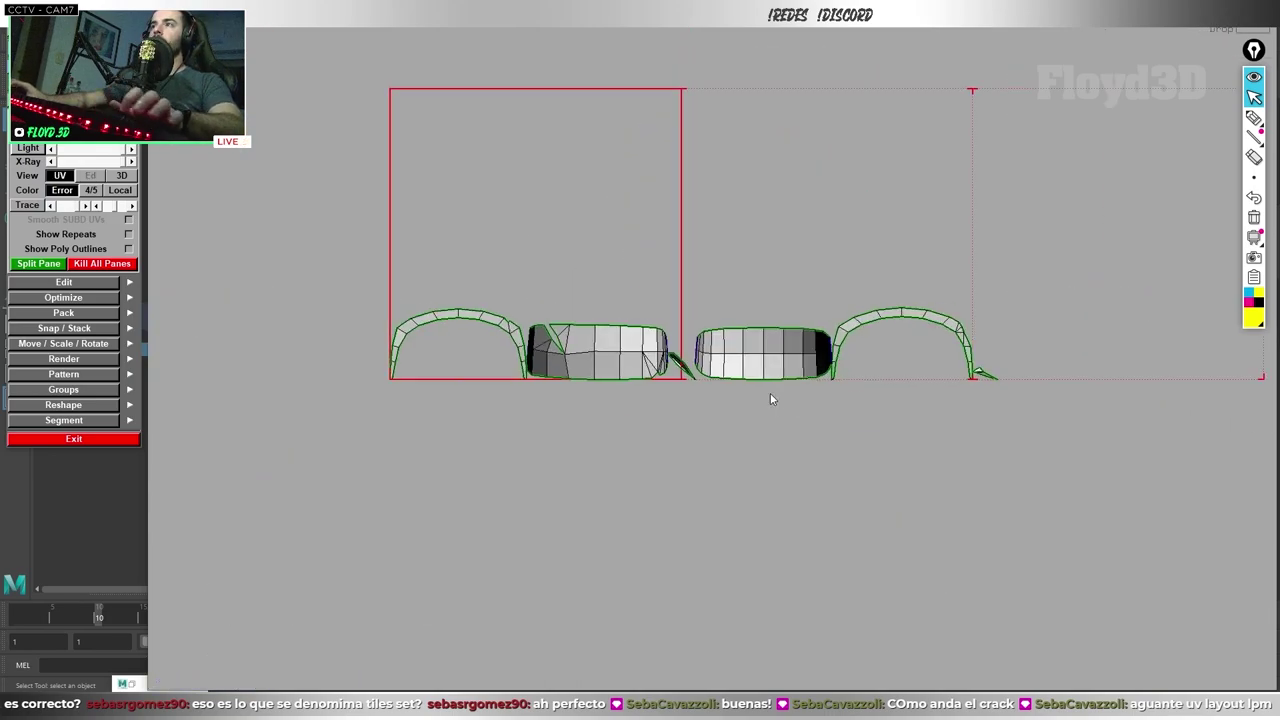
key("f")
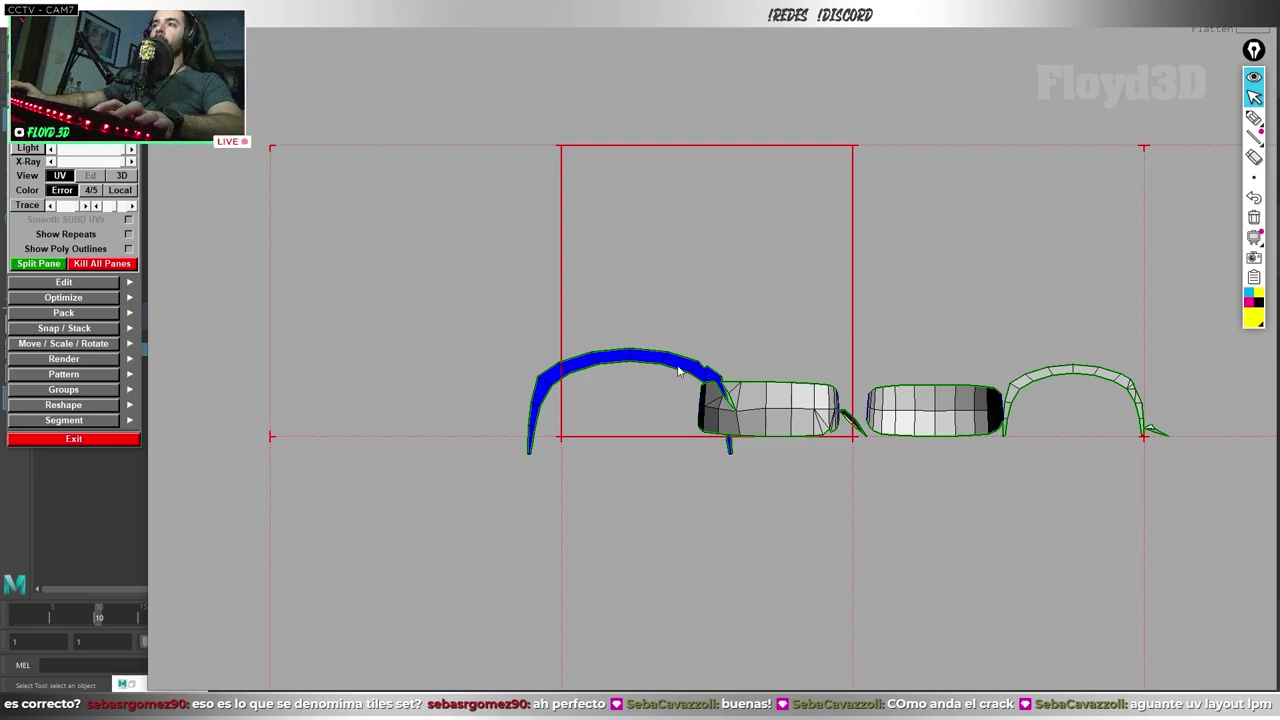
key("f")
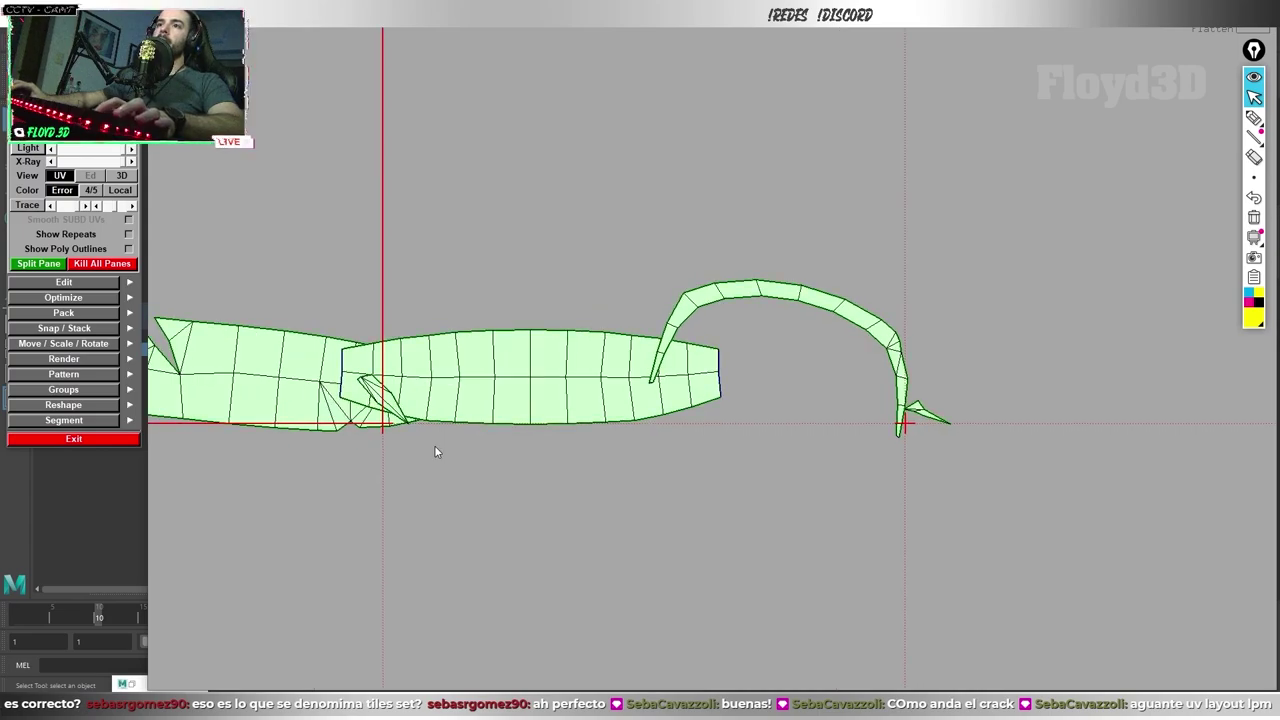
left_click(85, 314)
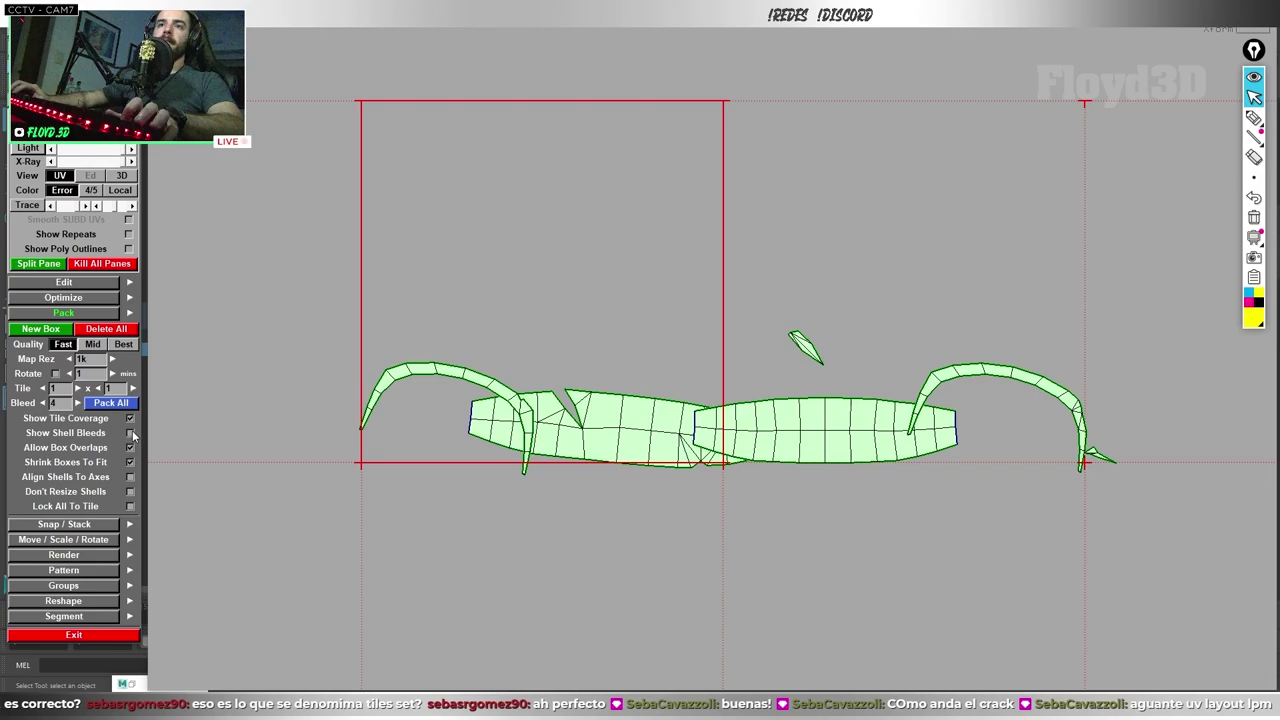
left_click(130, 433)
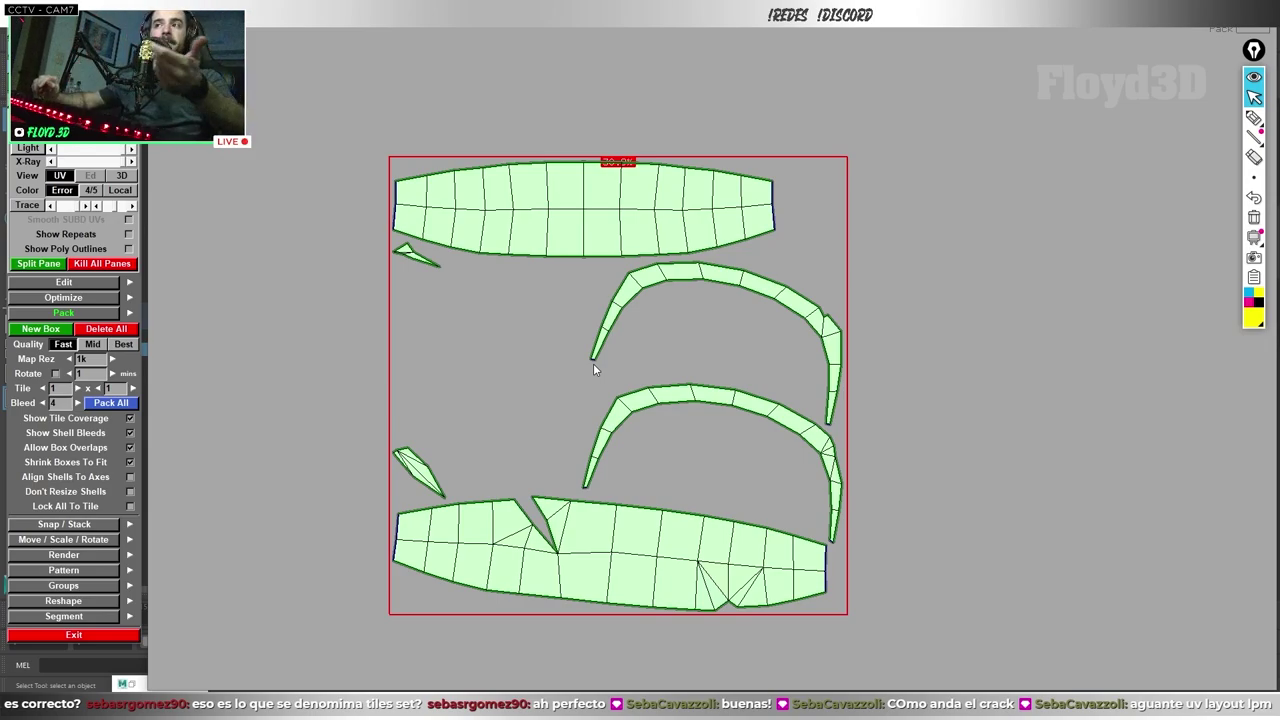
scroll(514, 260, "up", 3)
Step: Turn on Show Shell Bleeds and adjust the Bleed margin up, then back to 4
scroll(398, 342, "up", 8)
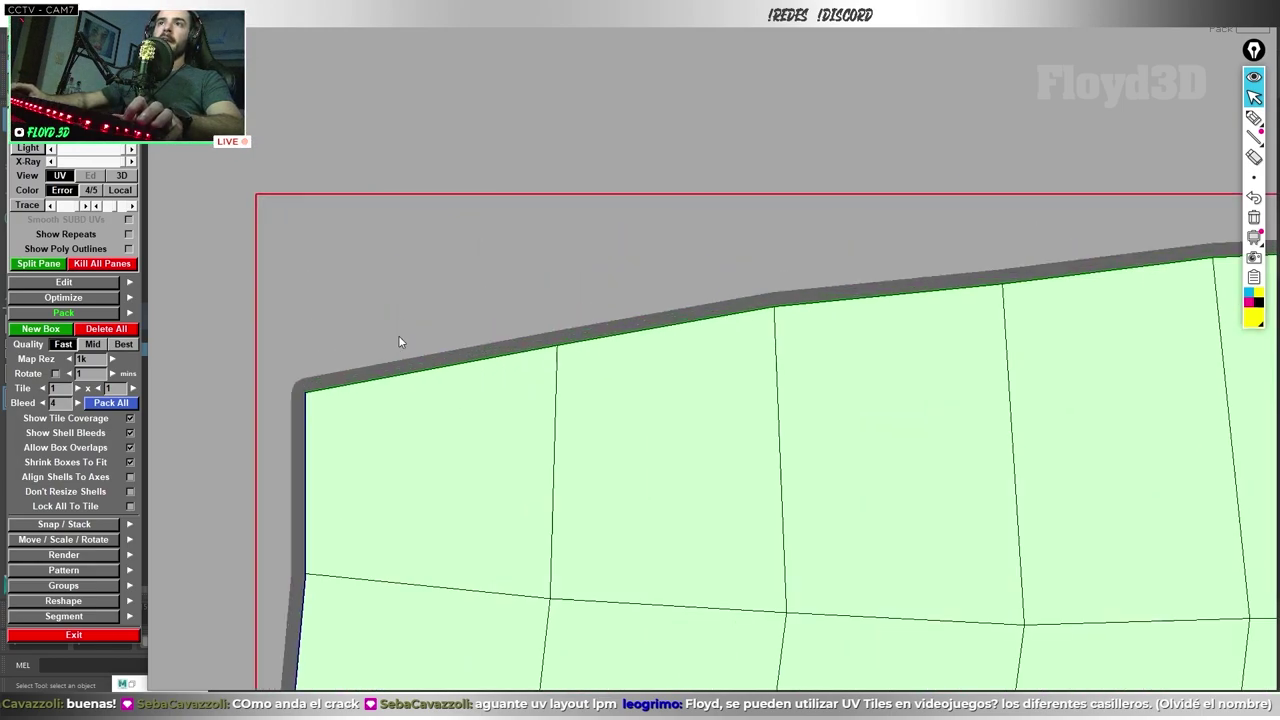
left_click(129, 433)
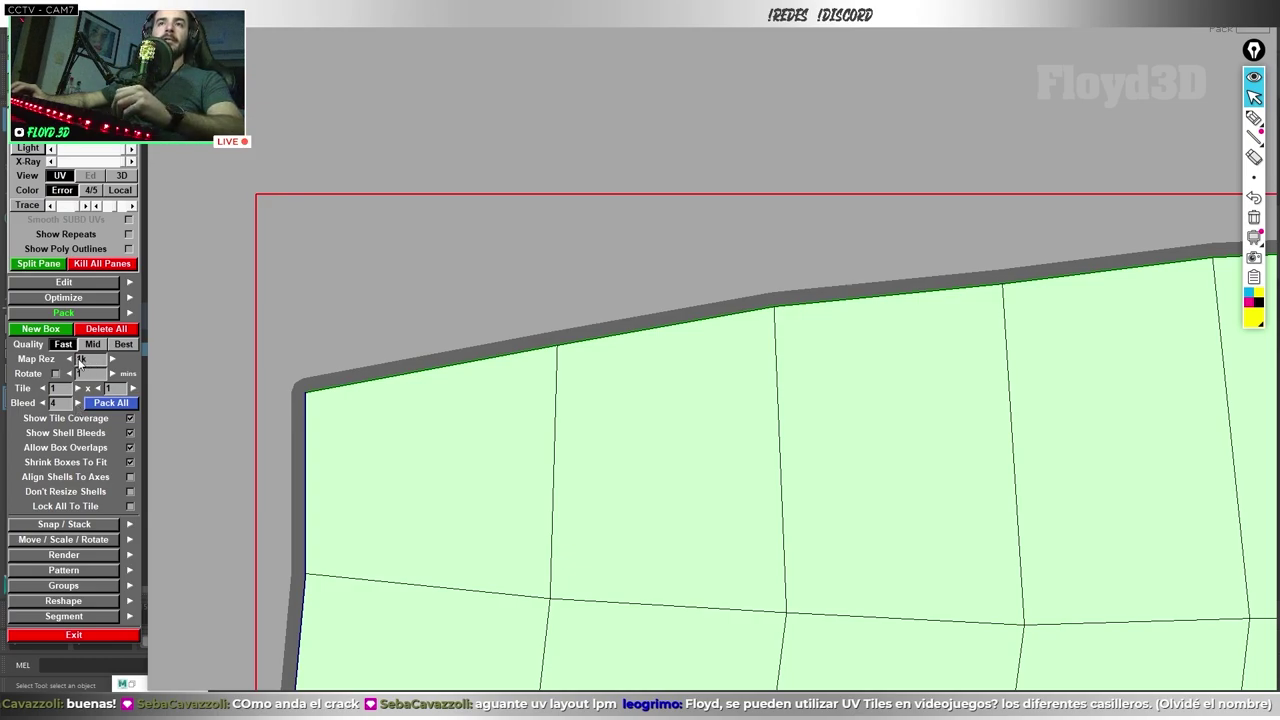
left_click(77, 403)
left_click(77, 403)
left_click(77, 403)
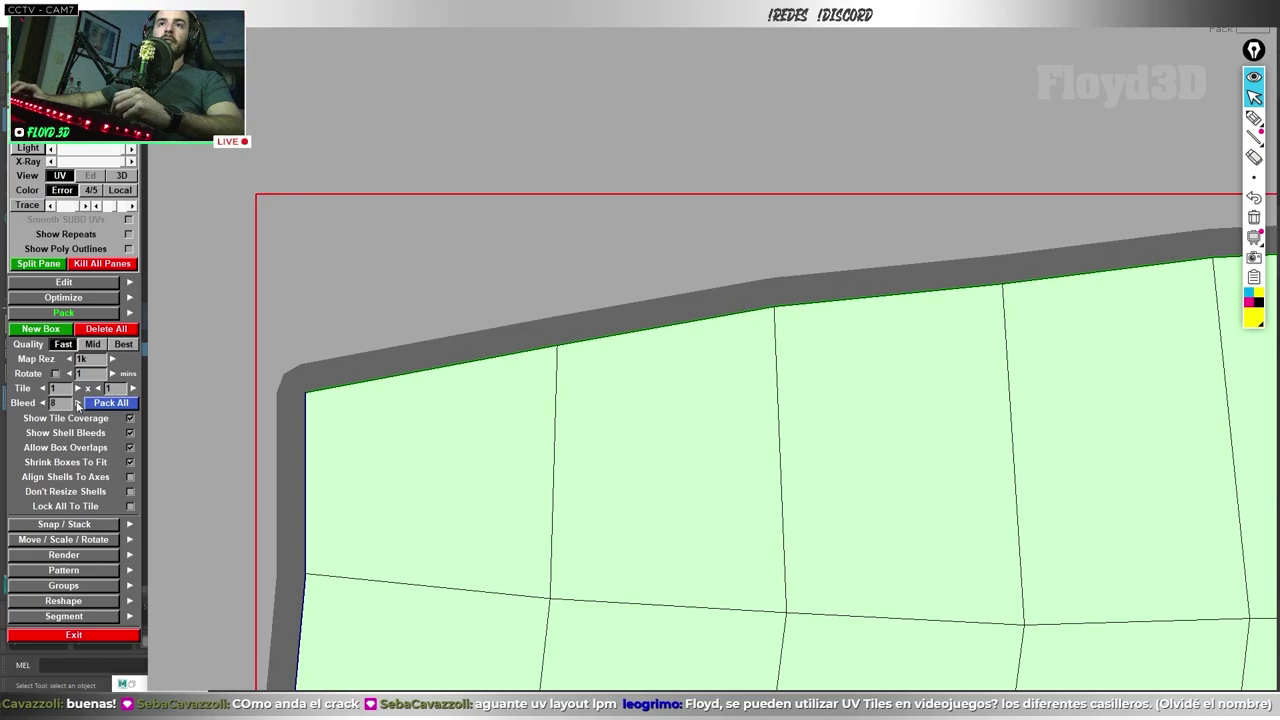
left_click(43, 403)
left_click(43, 403)
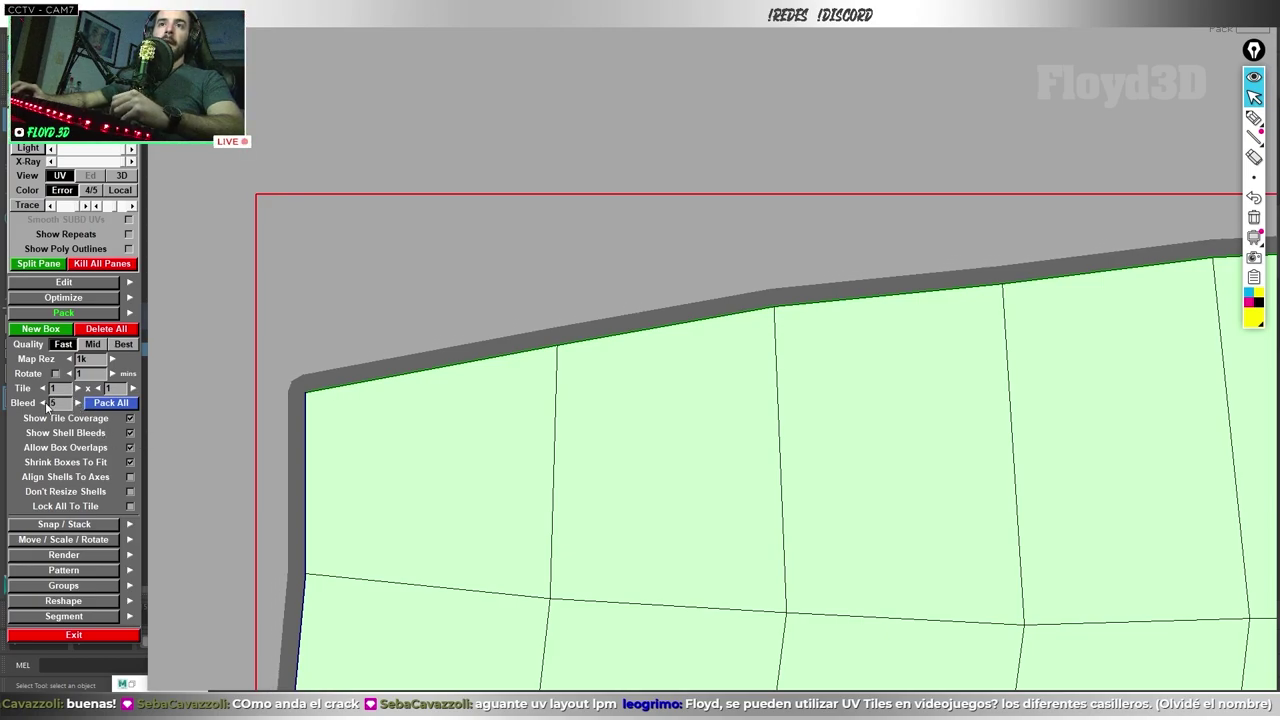
left_click(43, 403)
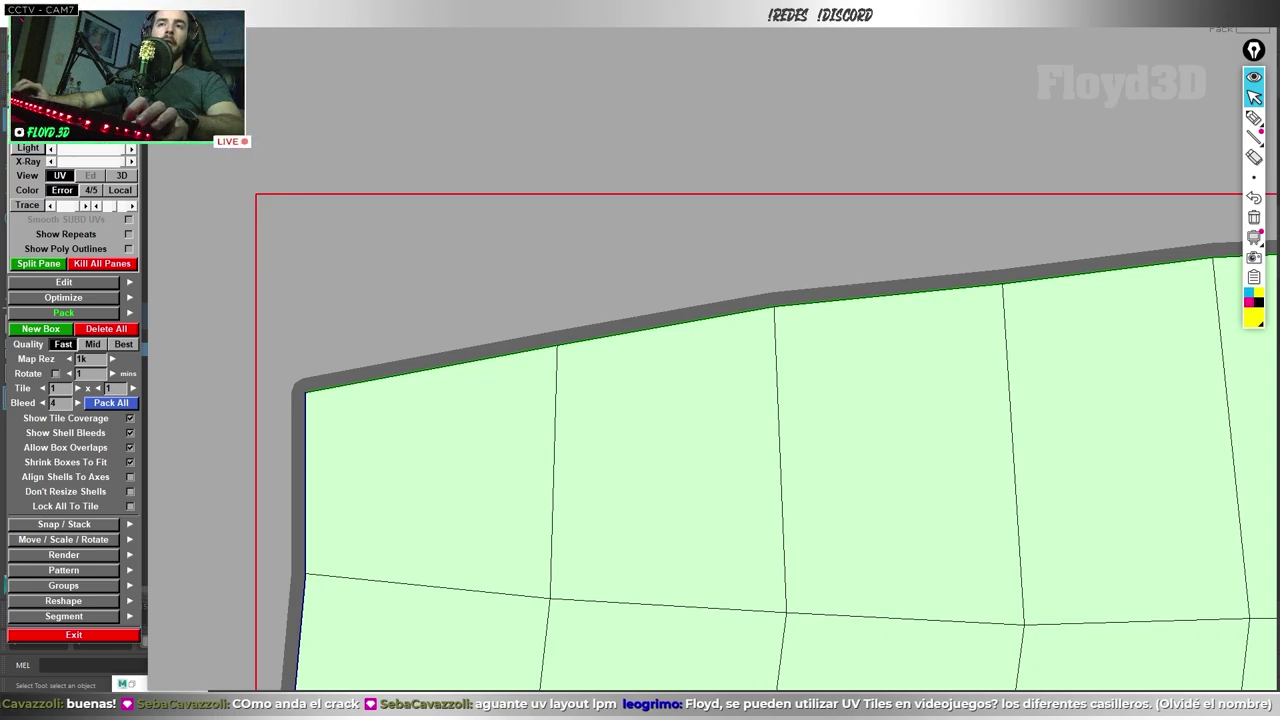
Step: Reorient the curved rim shell upright into an arch and frame the whole UV tile
key("f")
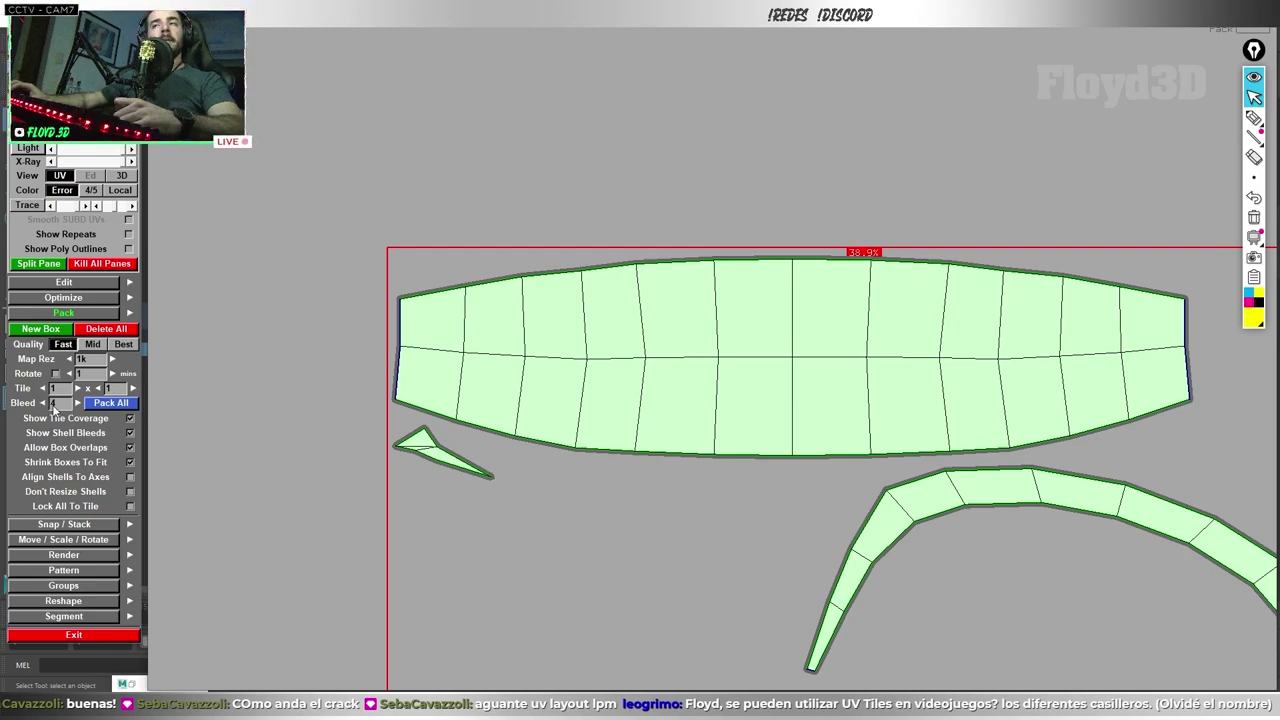
key("f")
left_click(815, 409)
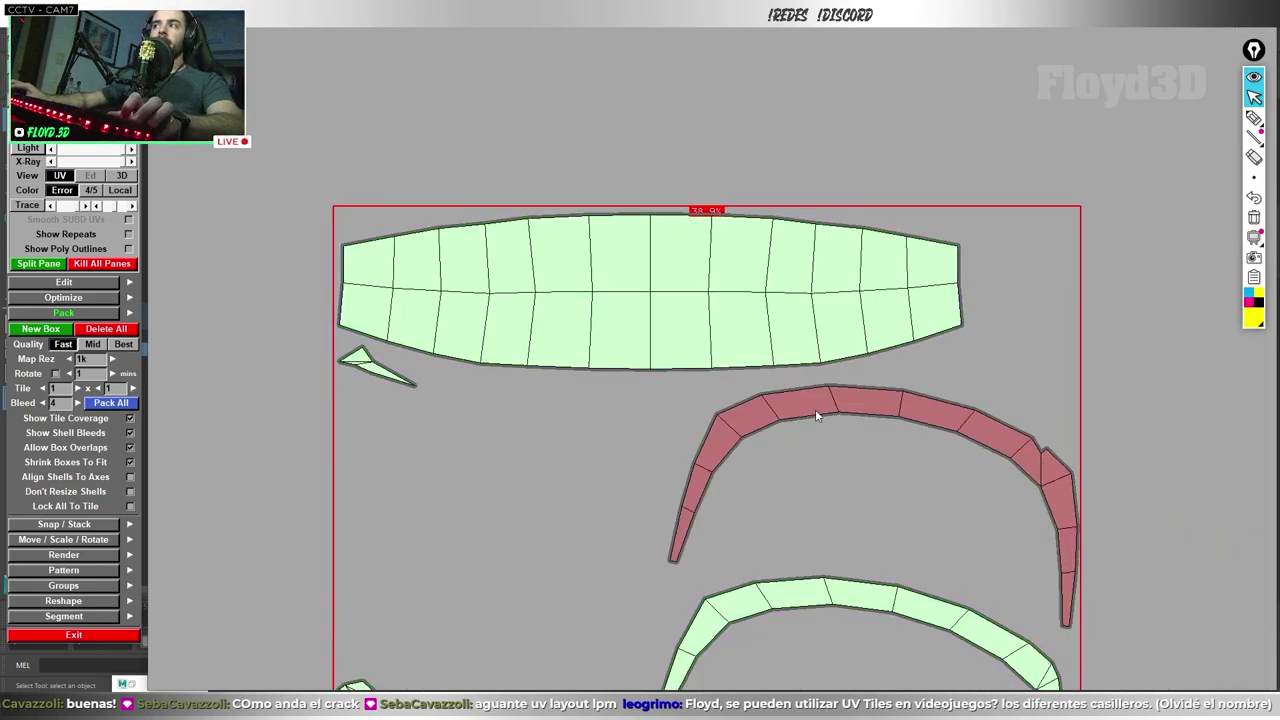
scroll(812, 381, "up", 3)
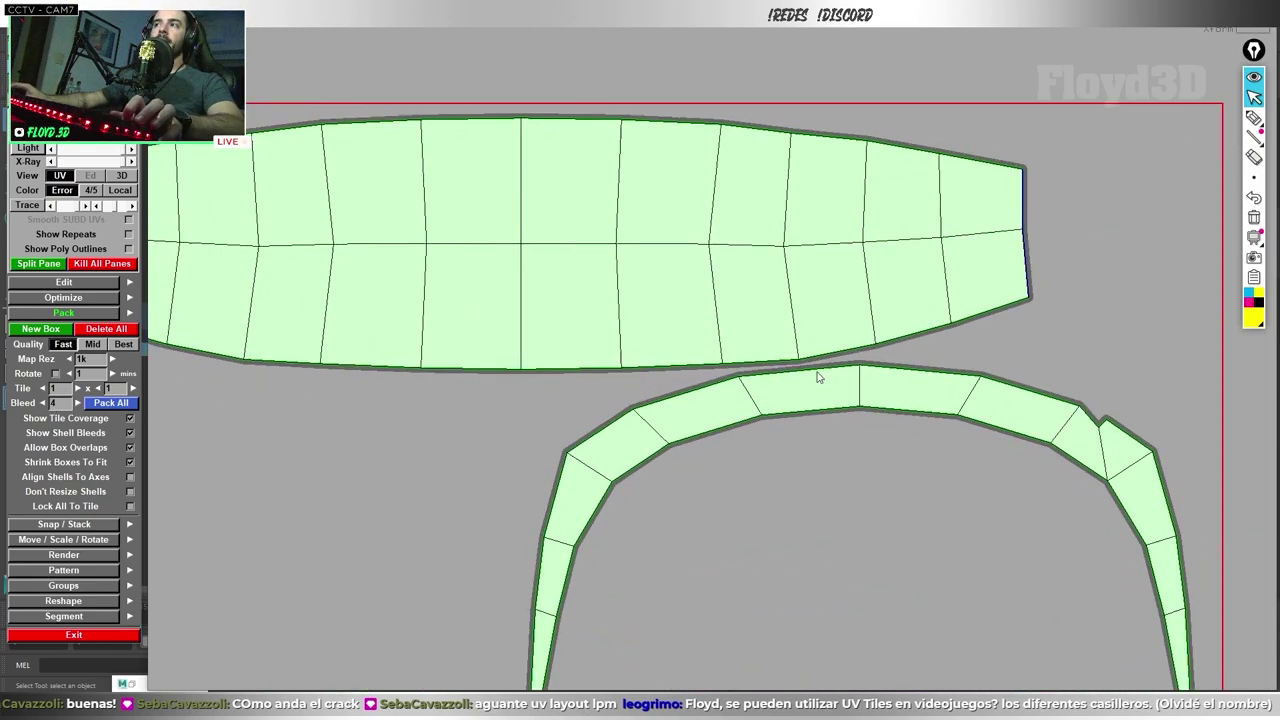
scroll(790, 370, "up", 3)
scroll(760, 362, "up", 2)
scroll(730, 330, "up", 2)
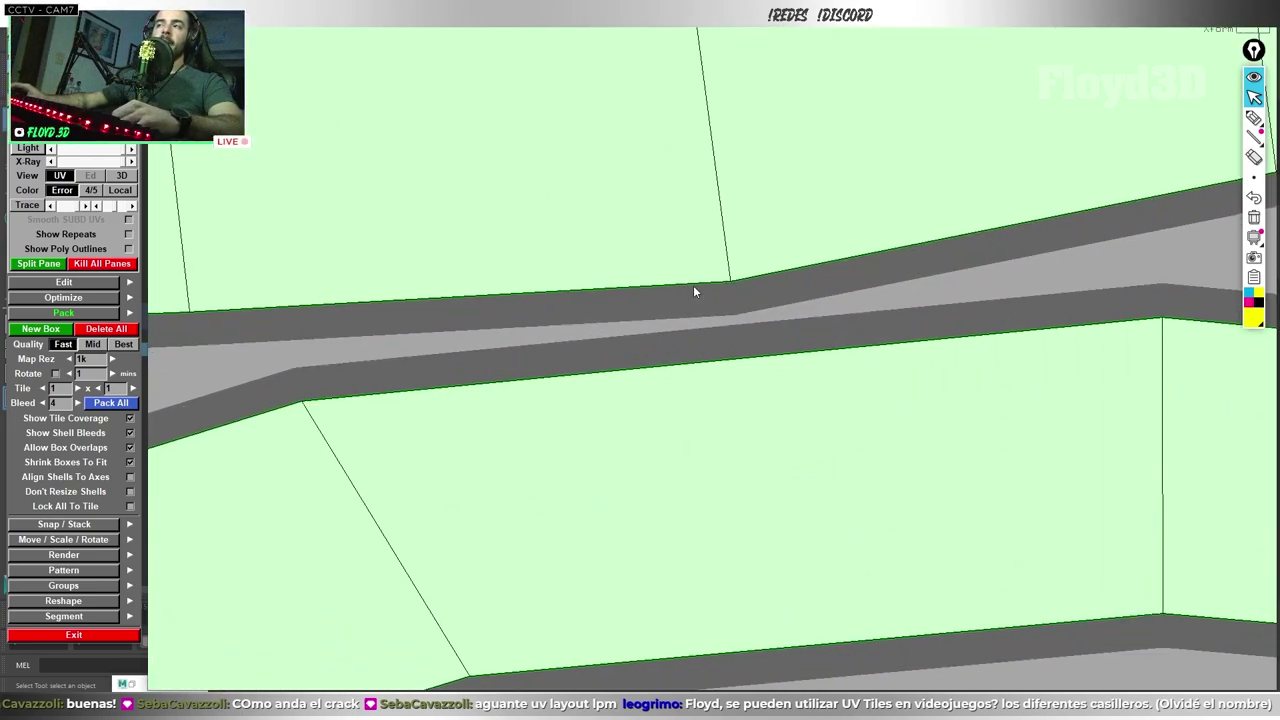
scroll(694, 300, "down", 2)
scroll(760, 360, "down", 3)
scroll(600, 280, "up", 2)
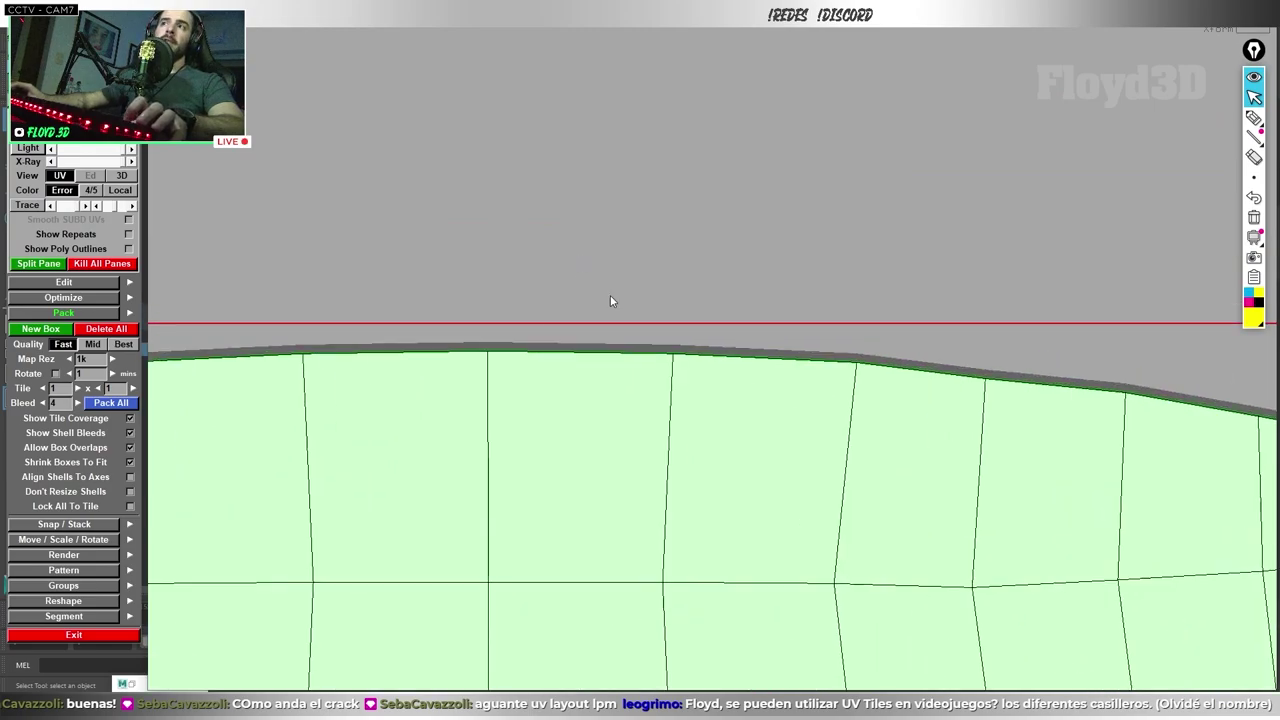
scroll(731, 429, "down", 3)
scroll(720, 349, "up", 1)
scroll(755, 370, "up", 3)
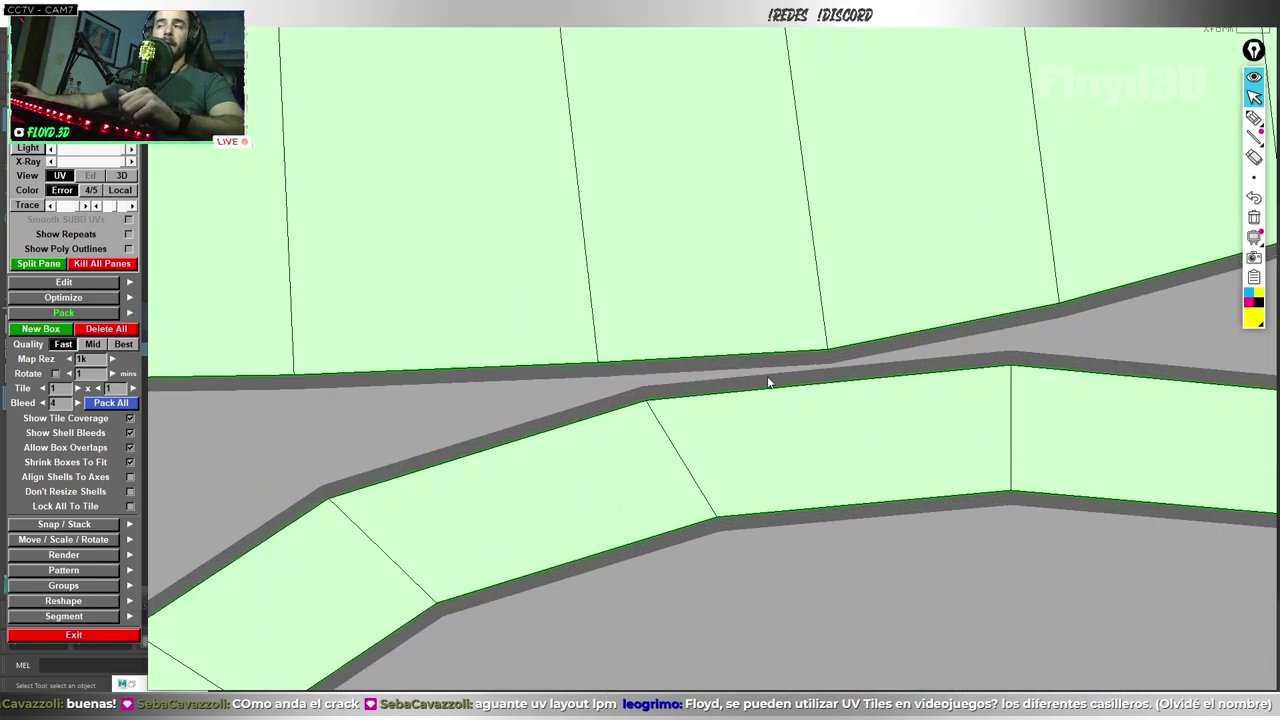
scroll(768, 382, "down", 5)
middle_click_drag(722, 407, 580, 237, "alt")
scroll(714, 463, "down", 1)
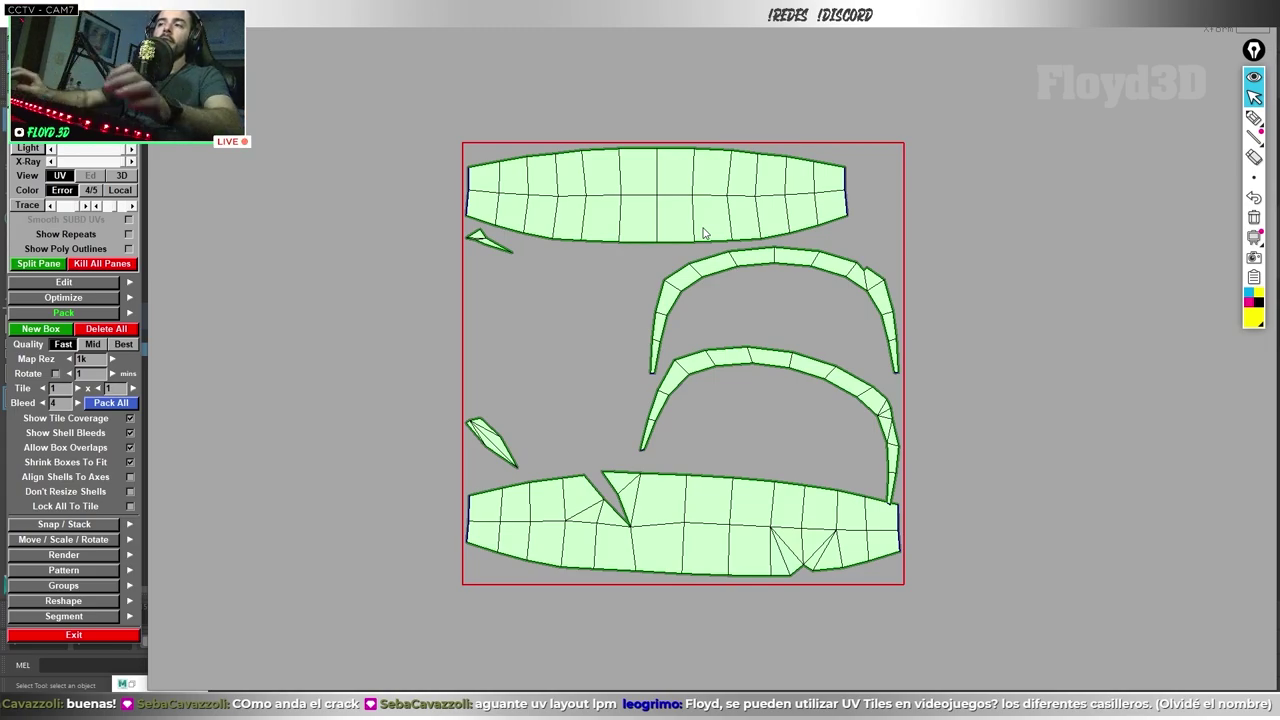
Step: Reposition the top and bottom bands, straighten both arc shells into flat strips and relax them
key("f")
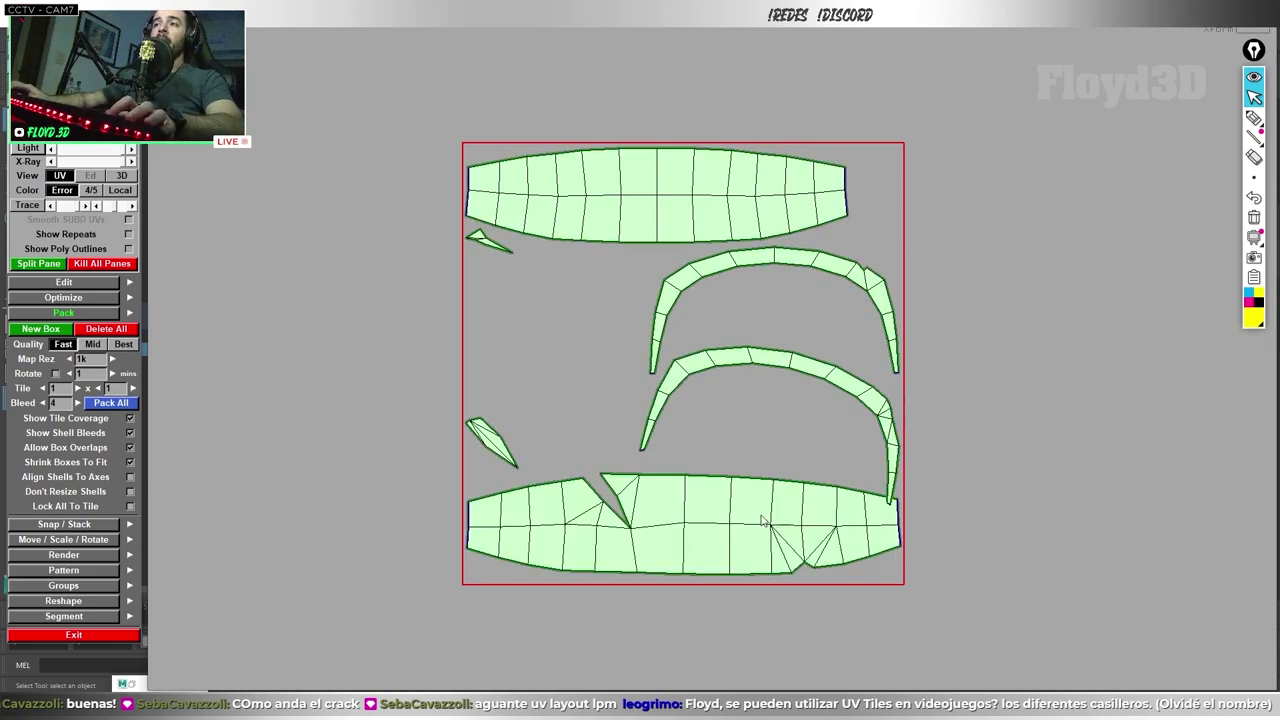
left_click_drag(709, 541, 687, 543)
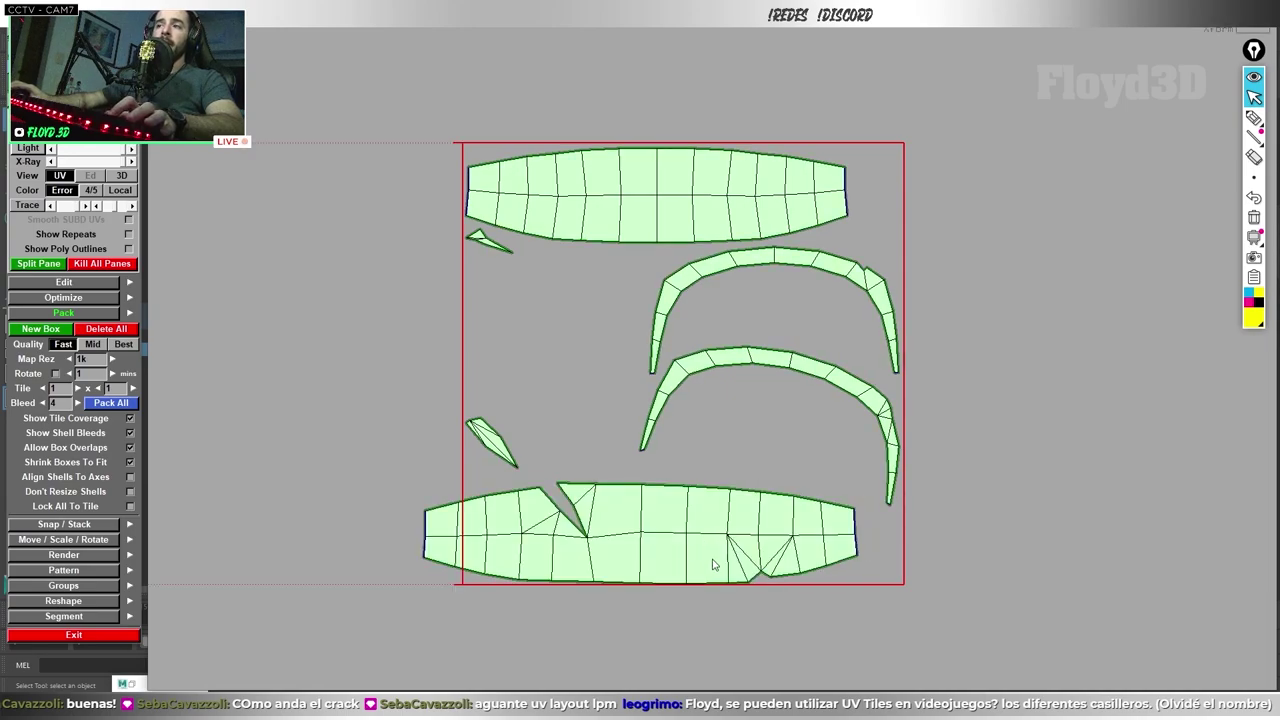
left_click_drag(791, 535, 815, 529)
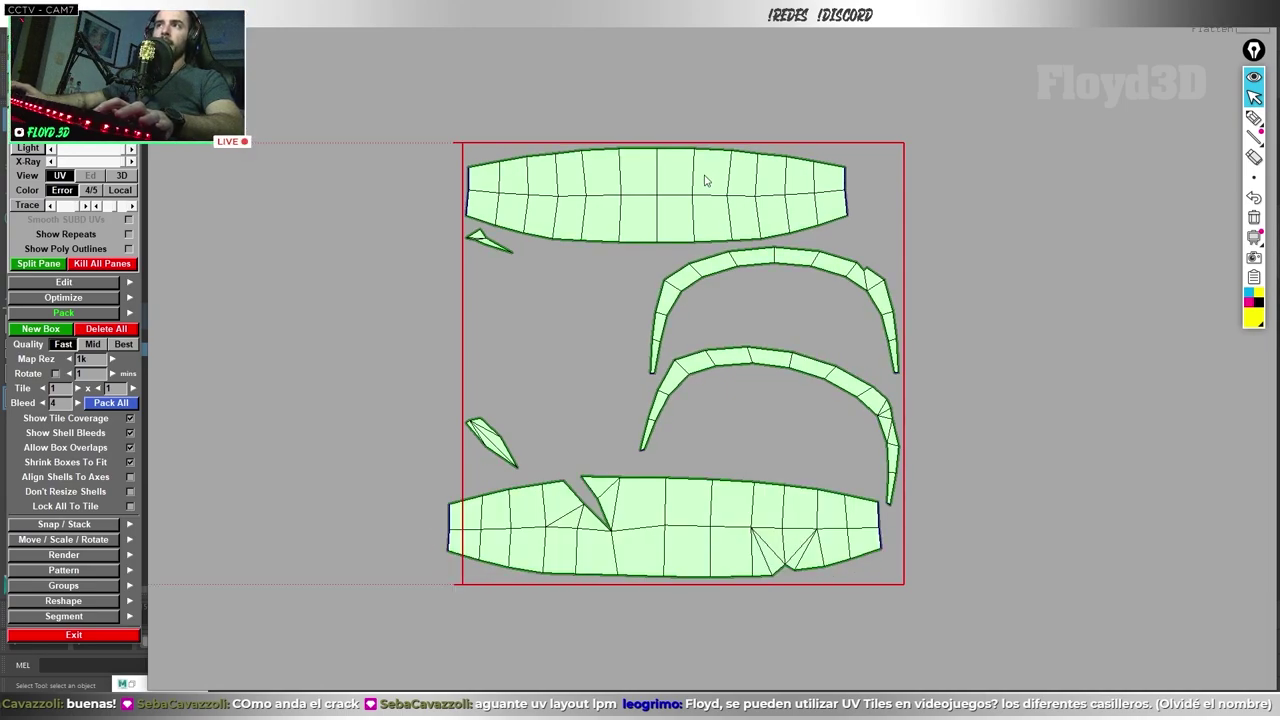
left_click_drag(702, 225, 711, 225)
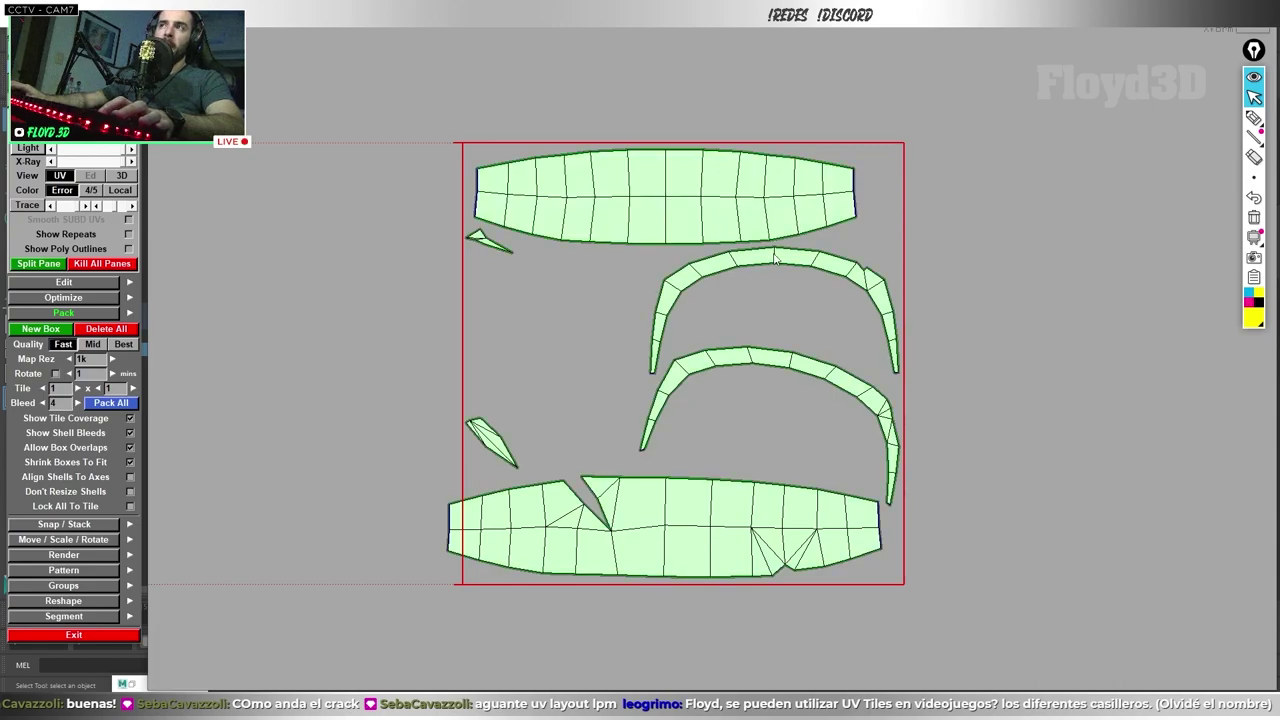
left_click_drag(773, 259, 544, 242)
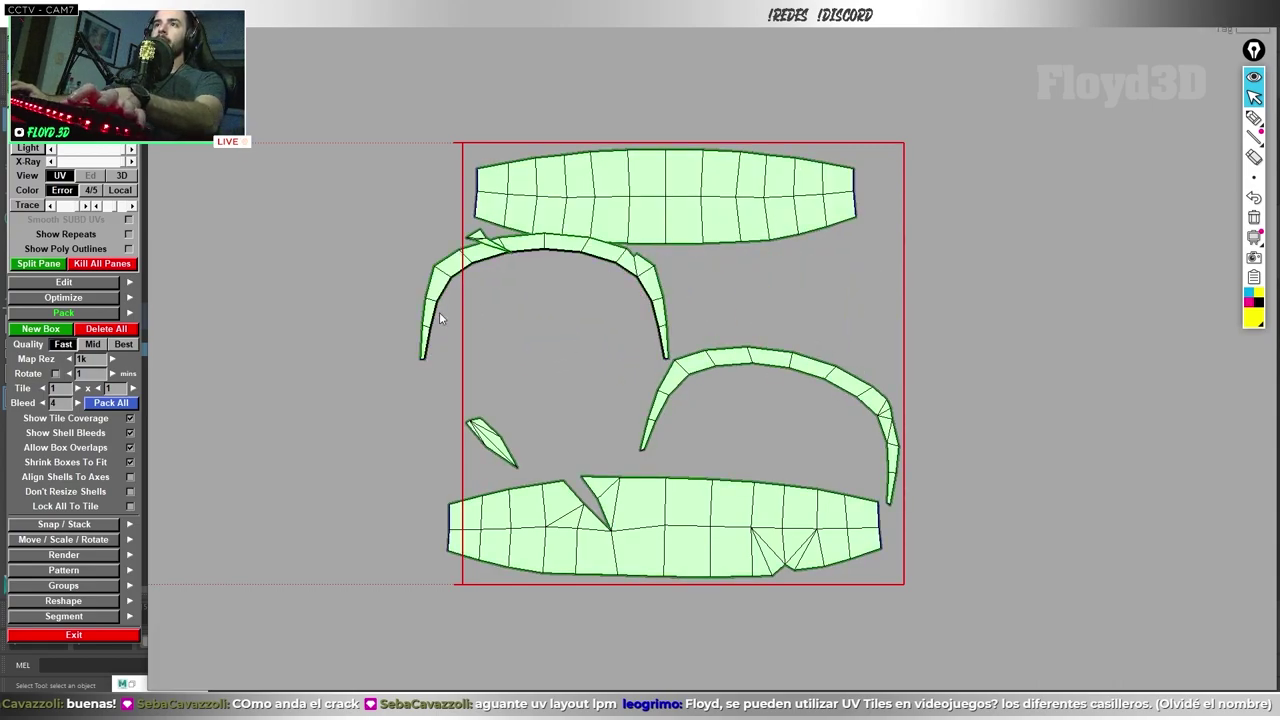
key("s")
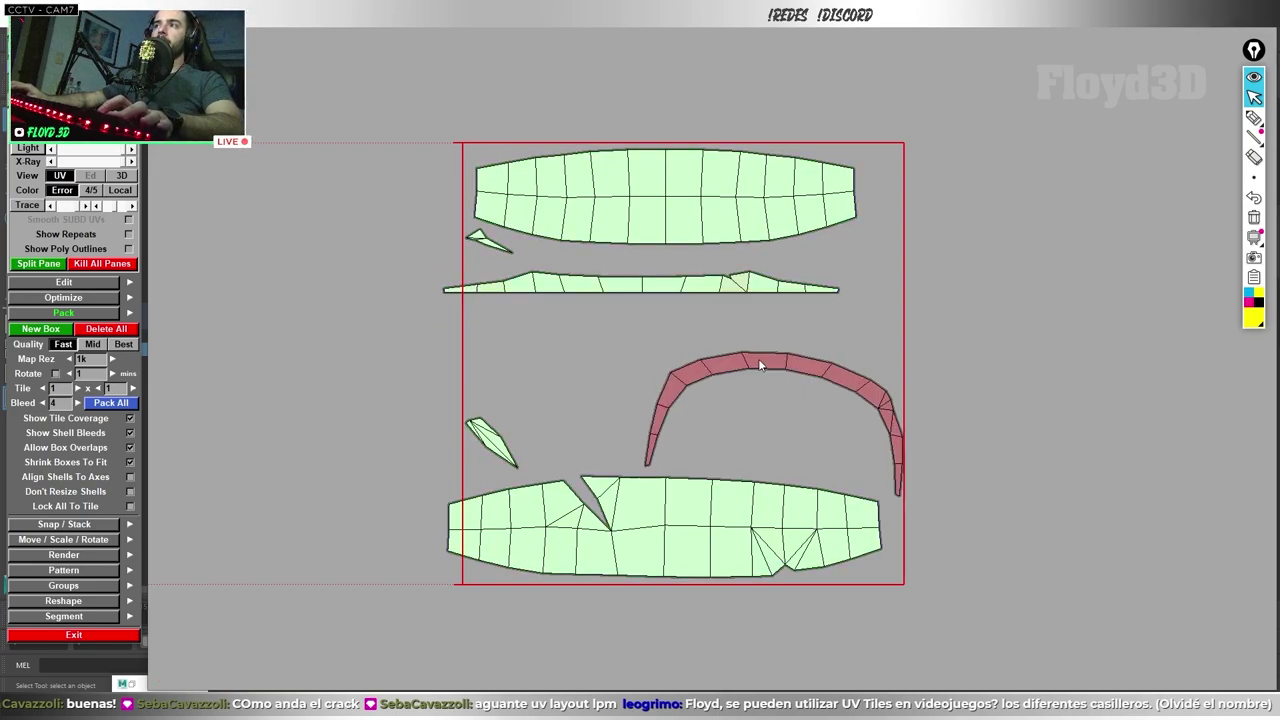
left_click_drag(760, 363, 694, 325)
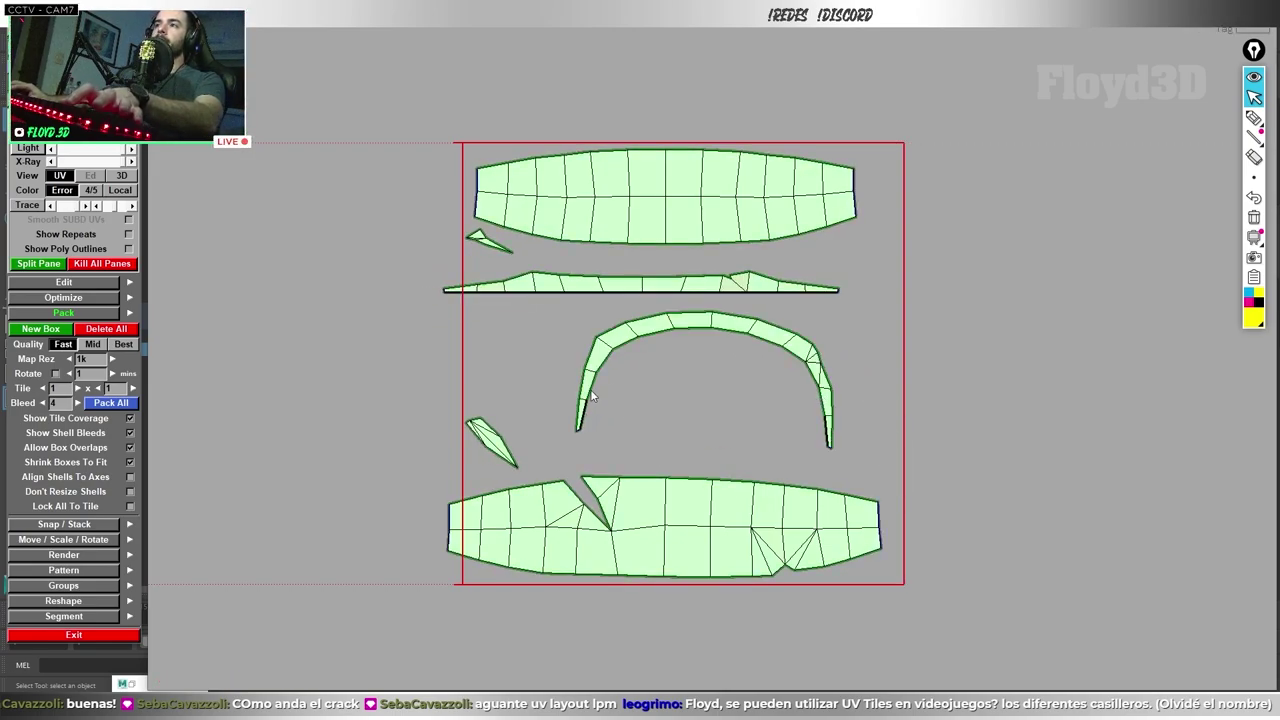
key("s")
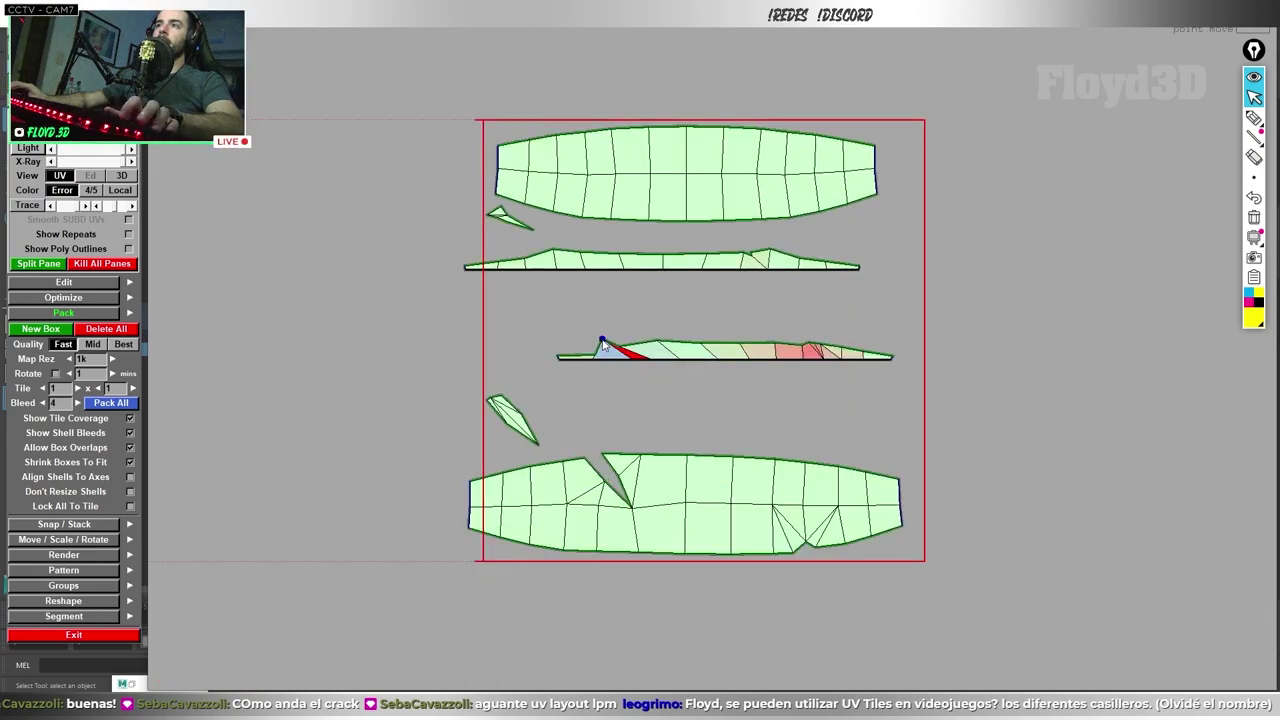
key("f")
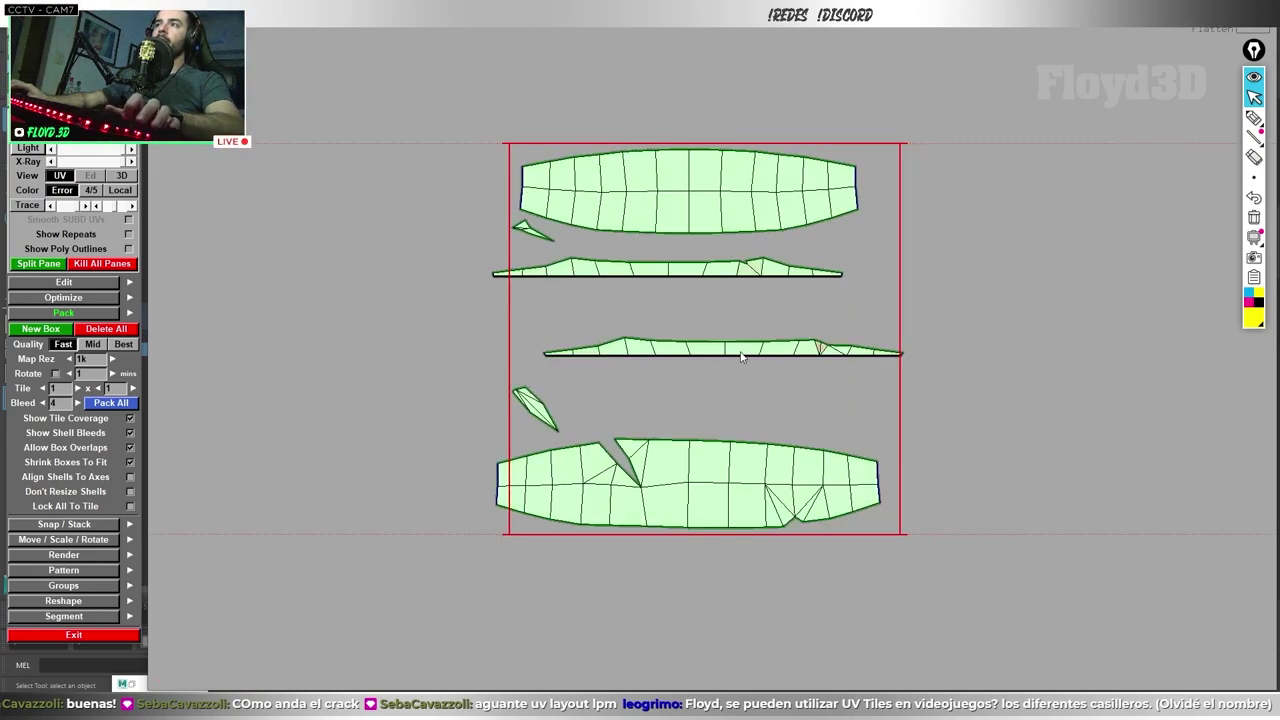
left_click_drag(690, 348, 700, 312)
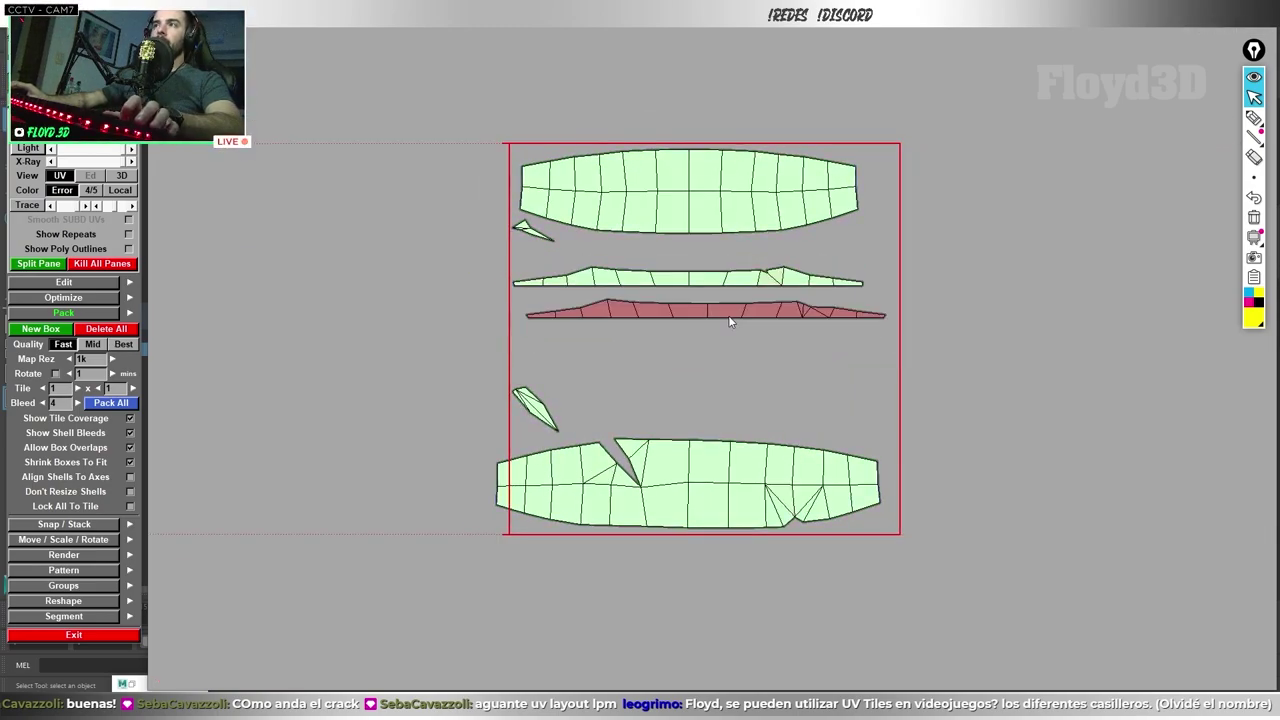
Step: Slide the thin strip left, lay the two small shells horizontal side by side, and repack
scroll(742, 245, "up", 3)
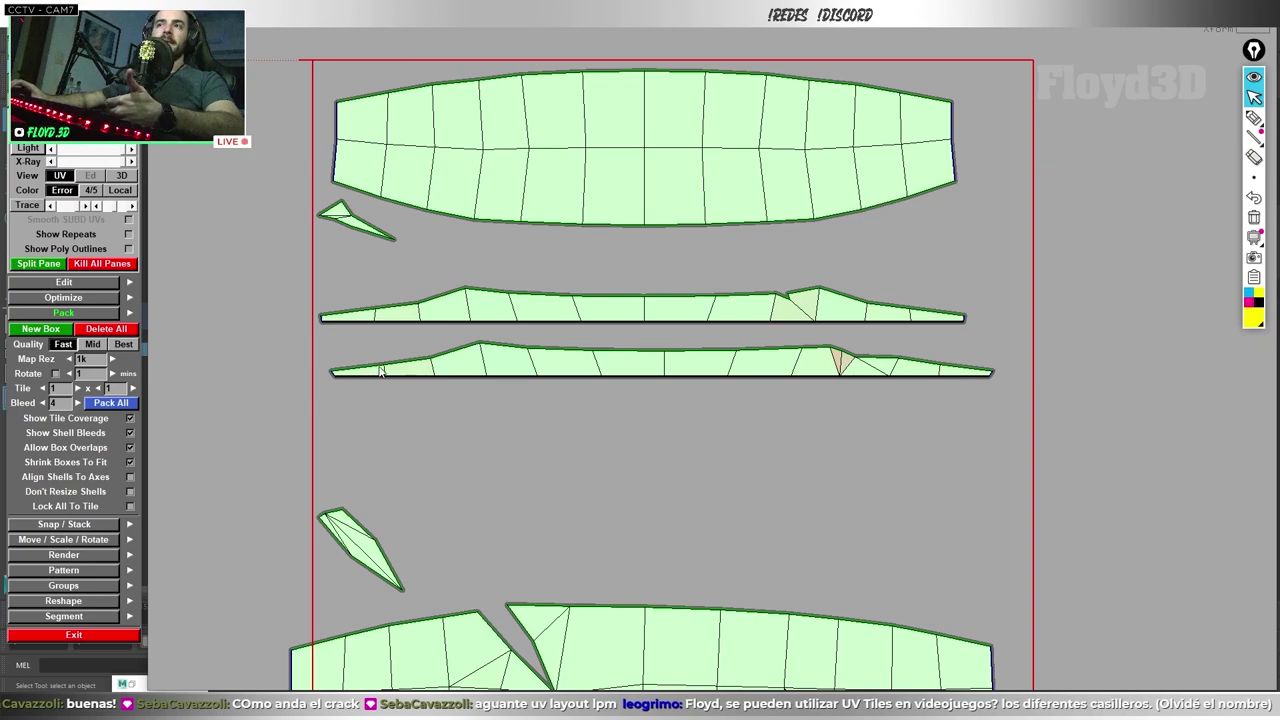
scroll(815, 364, "down", 3)
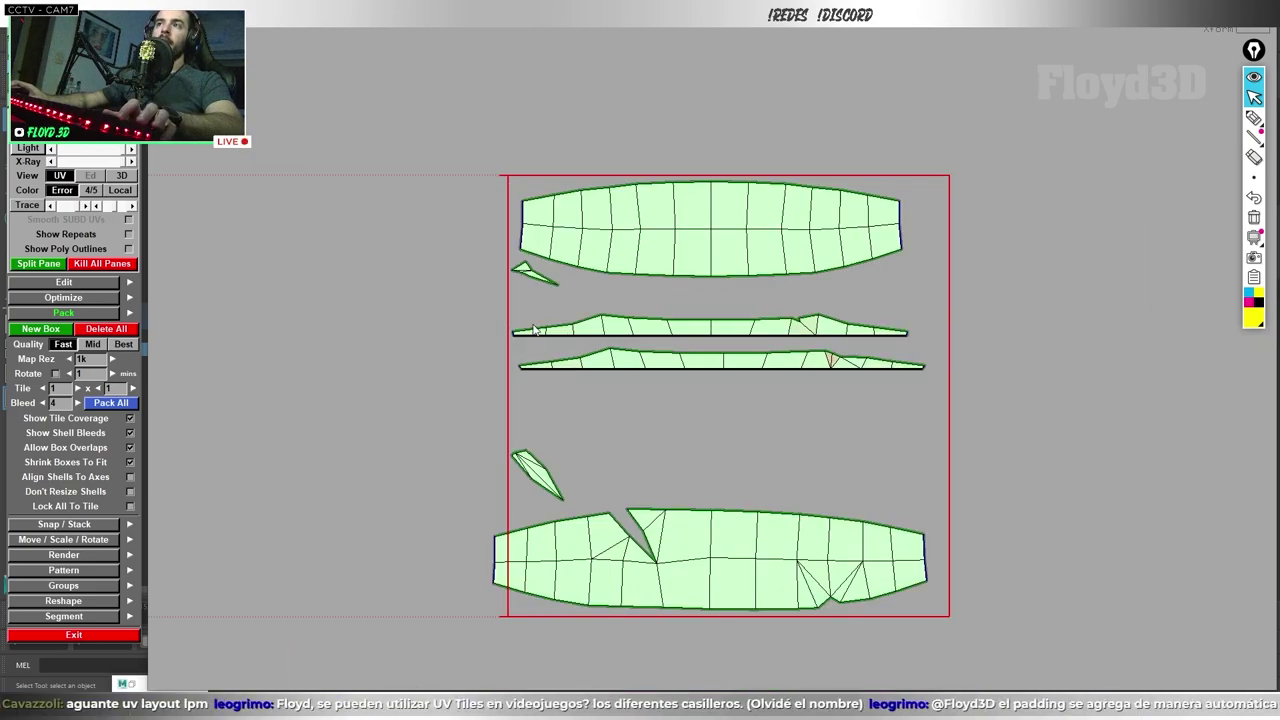
scroll(500, 290, "up", 6)
left_click_drag(641, 368, 493, 350)
scroll(493, 350, "down", 3)
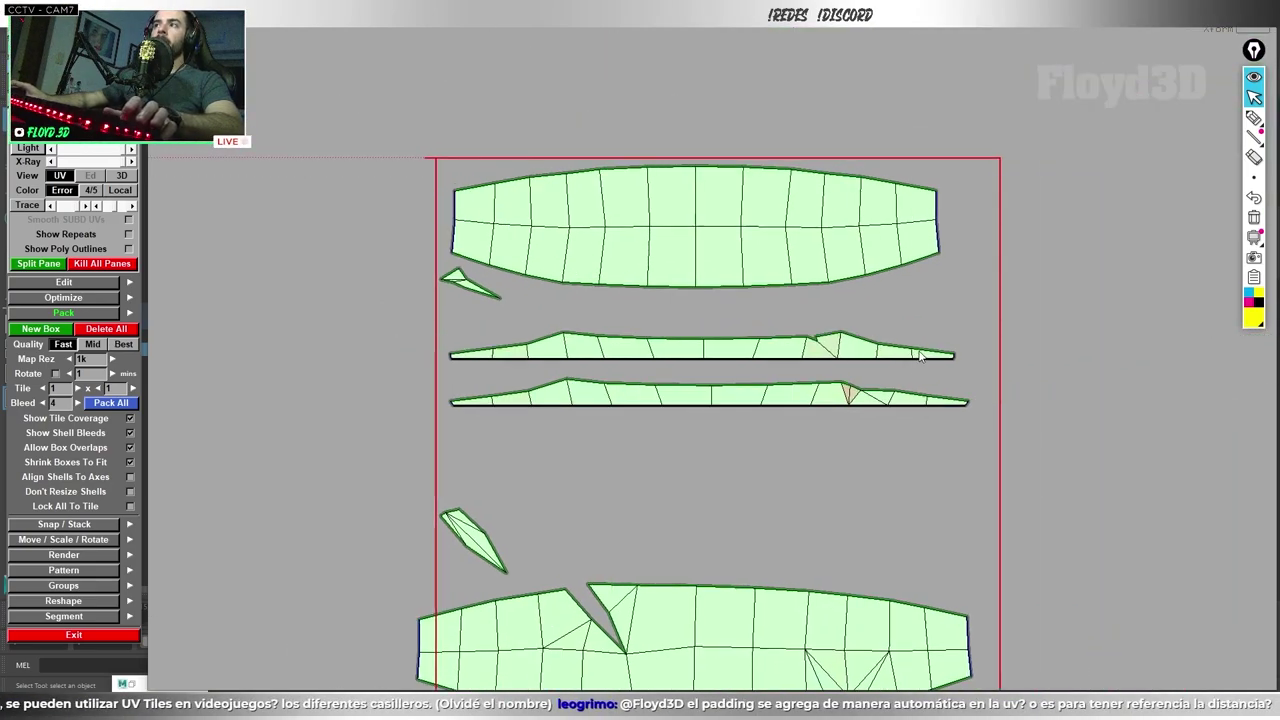
scroll(862, 352, "up", 1)
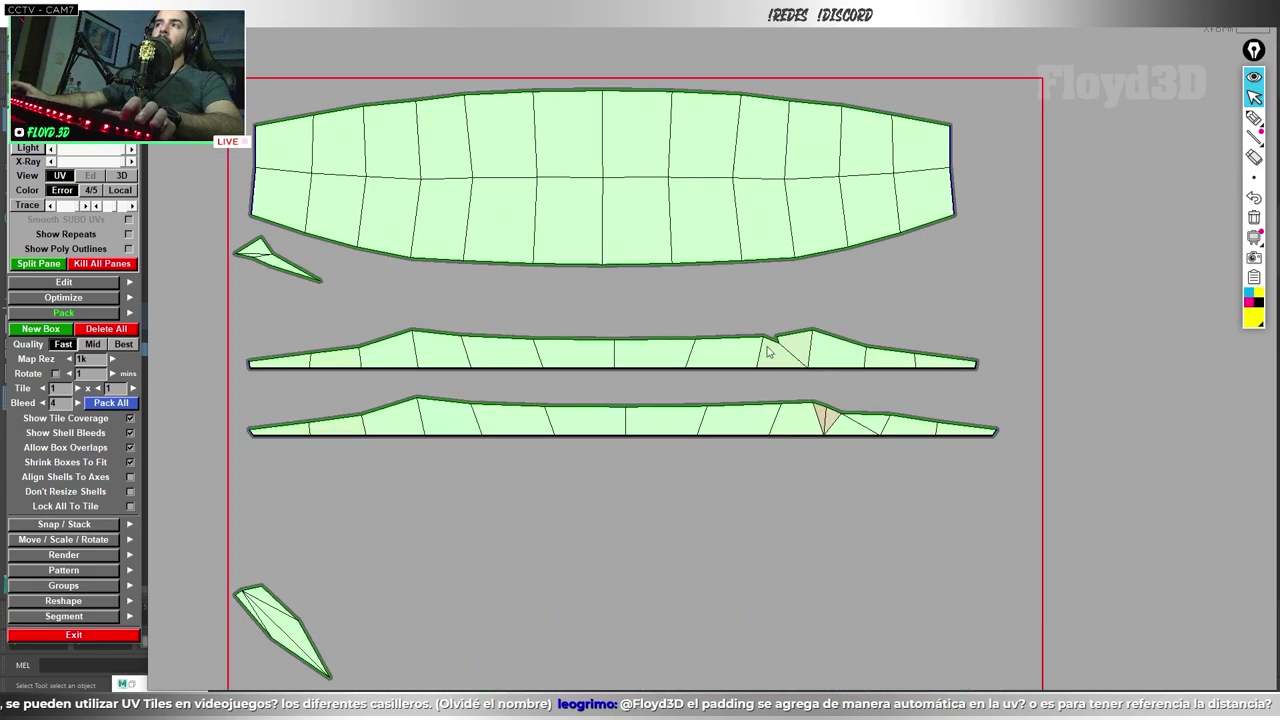
scroll(790, 376, "up", 1)
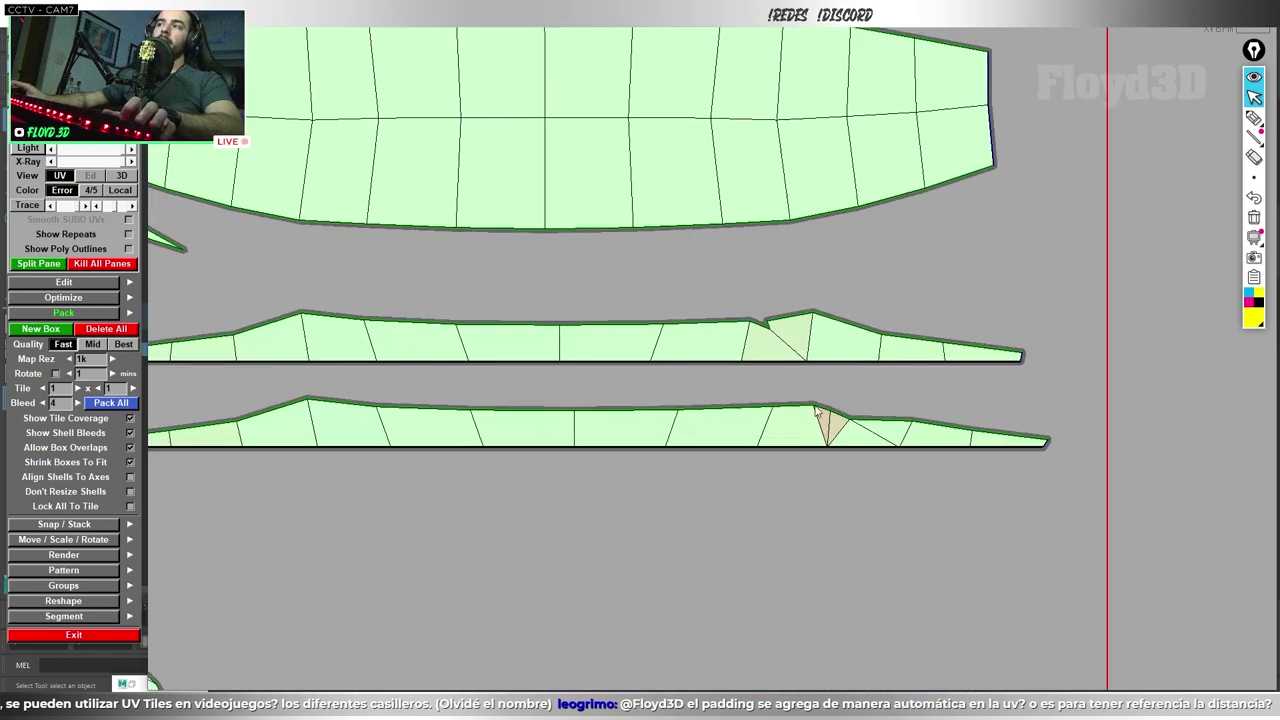
scroll(816, 410, "down", 1)
scroll(800, 395, "up", 1)
scroll(785, 376, "down", 1)
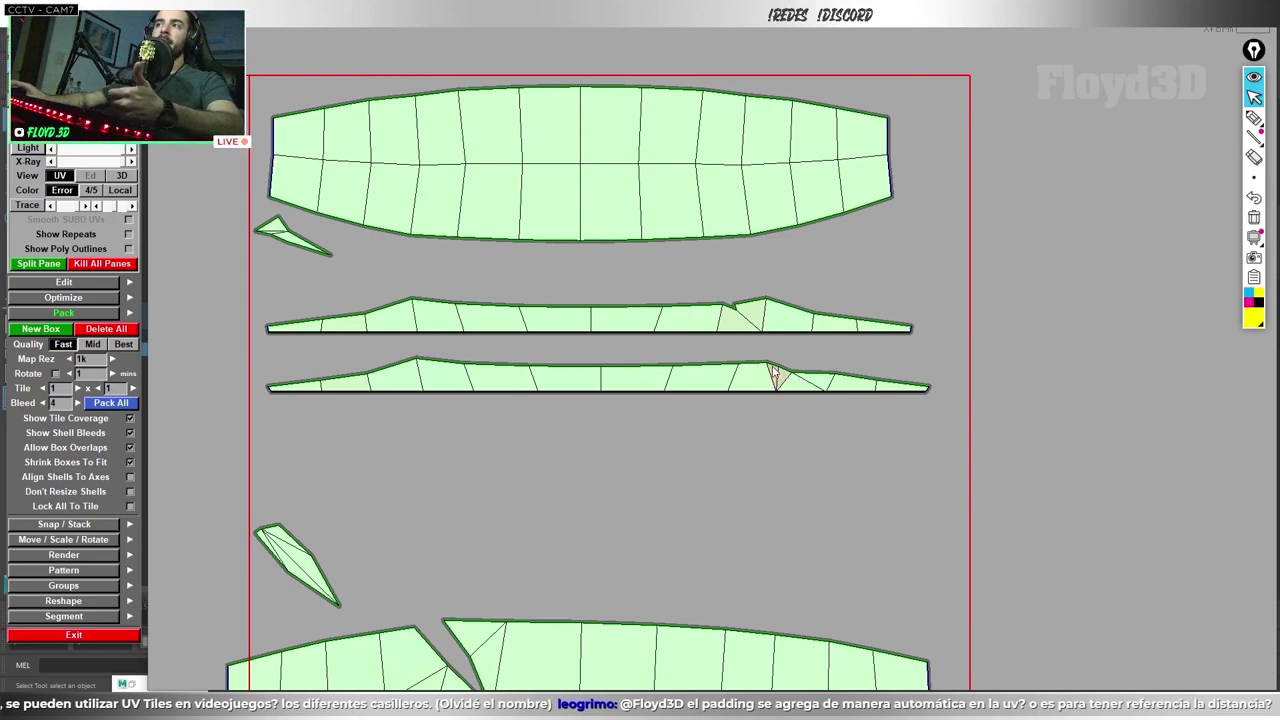
mouse_move(317, 549)
left_mouse_down()
mouse_move(320, 561)
mouse_move(440, 477)
left_mouse_up()
left_click_drag(290, 236, 305, 472)
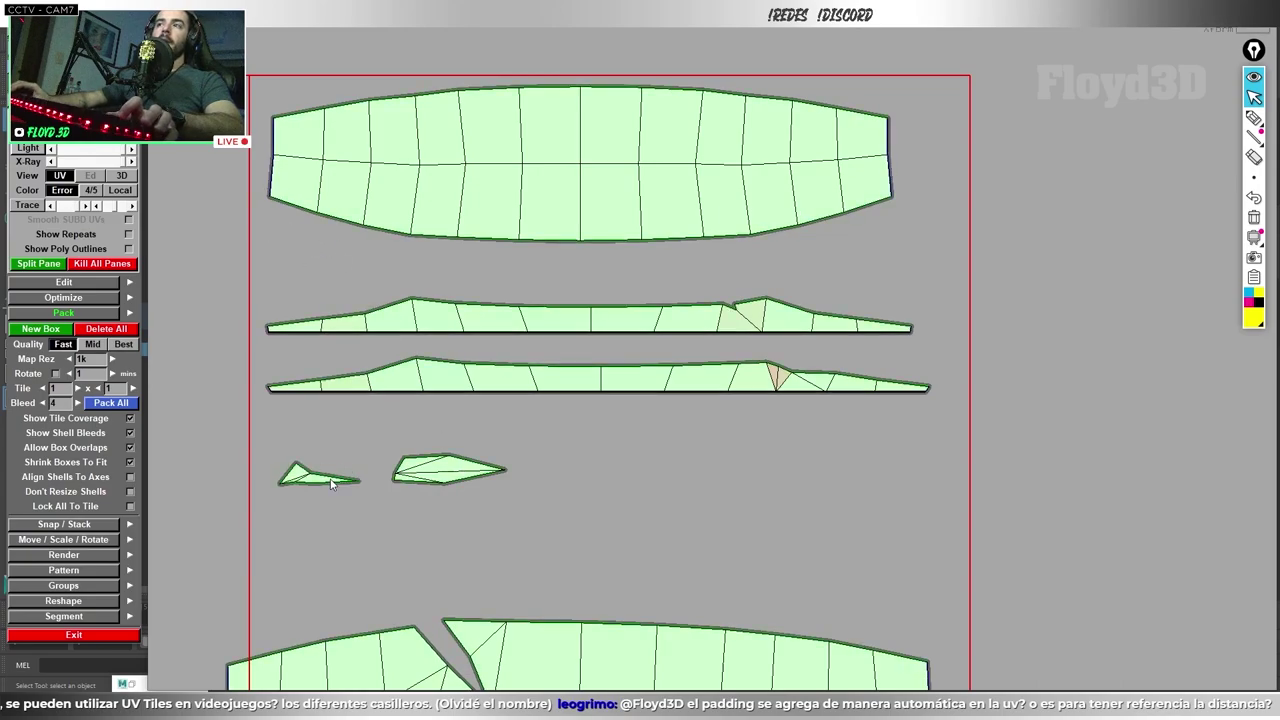
key("p")
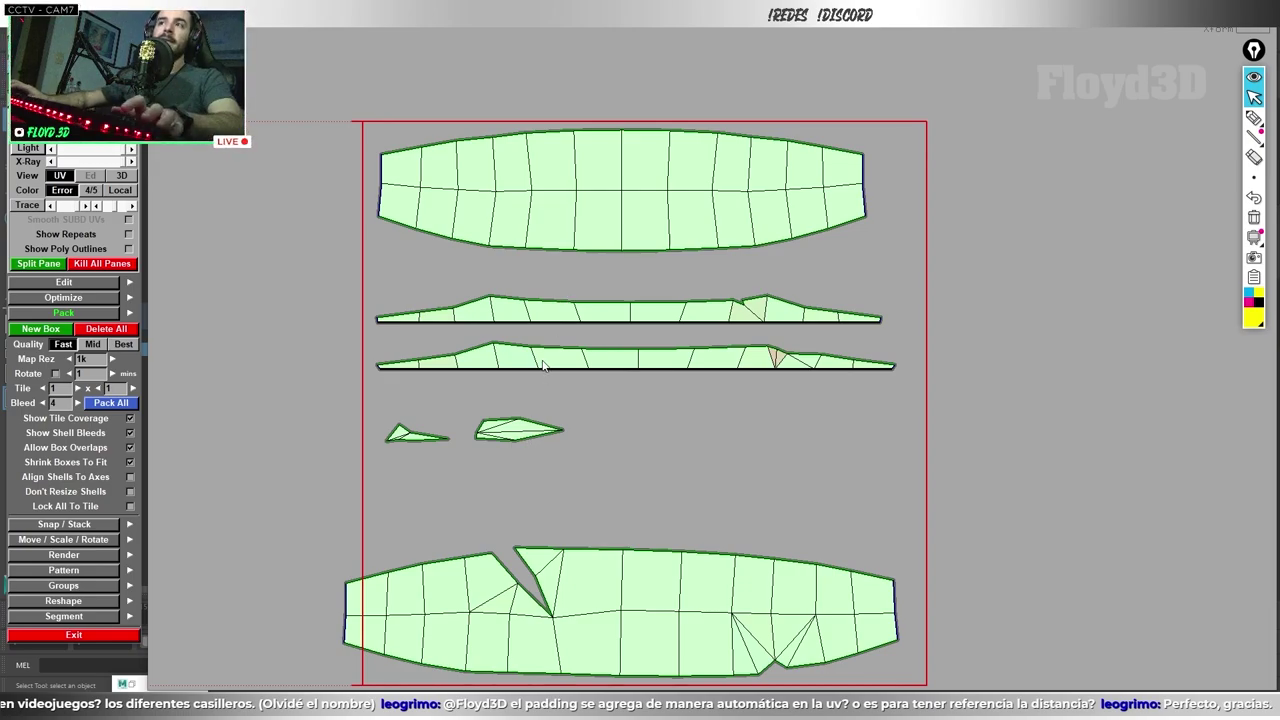
Step: Zoom in on the thin strips and nudge the lower long shell into a better position
scroll(546, 343, "up", 3)
scroll(620, 440, "up", 2)
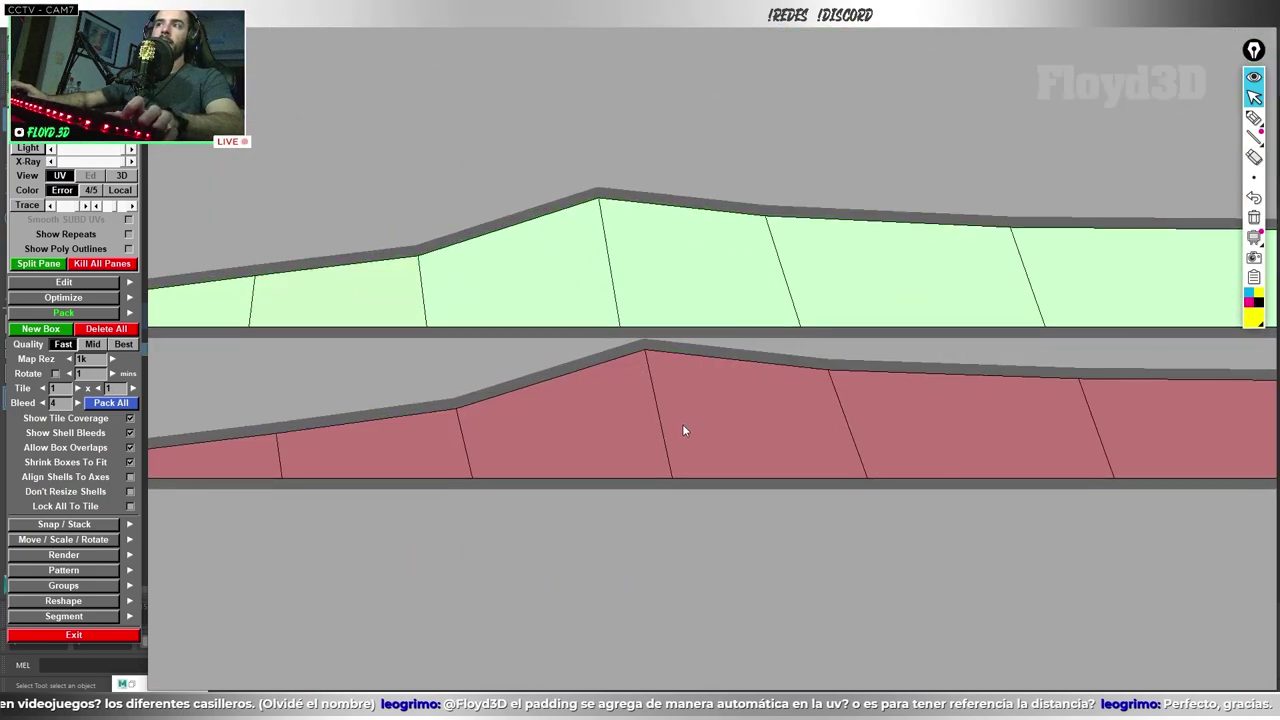
left_click(682, 424)
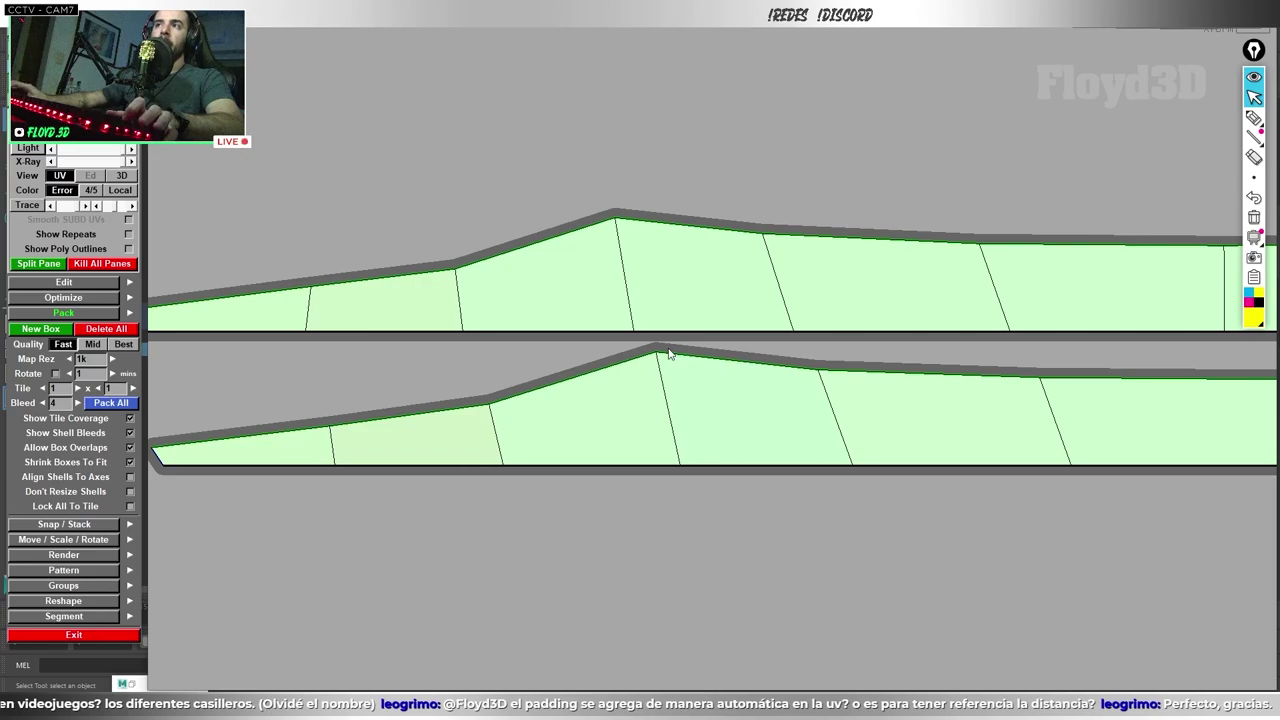
scroll(675, 345, "down", 2)
scroll(695, 350, "up", 2)
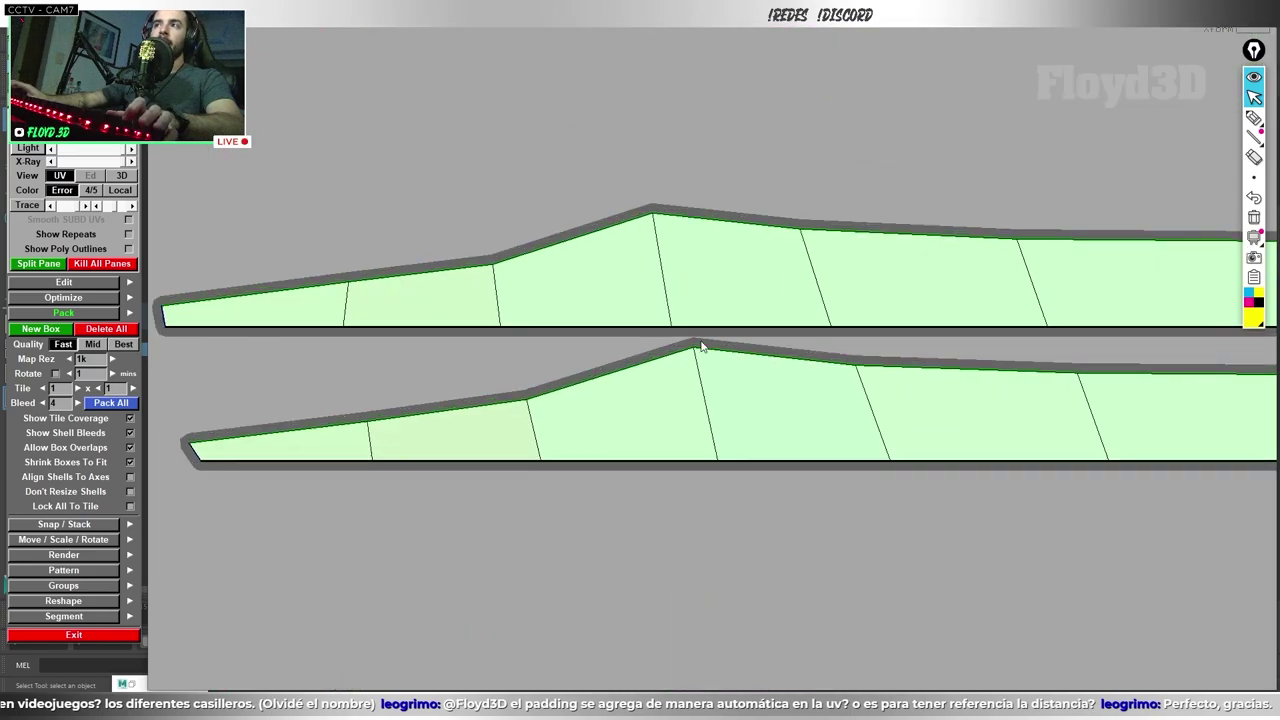
scroll(712, 355, "up", 3)
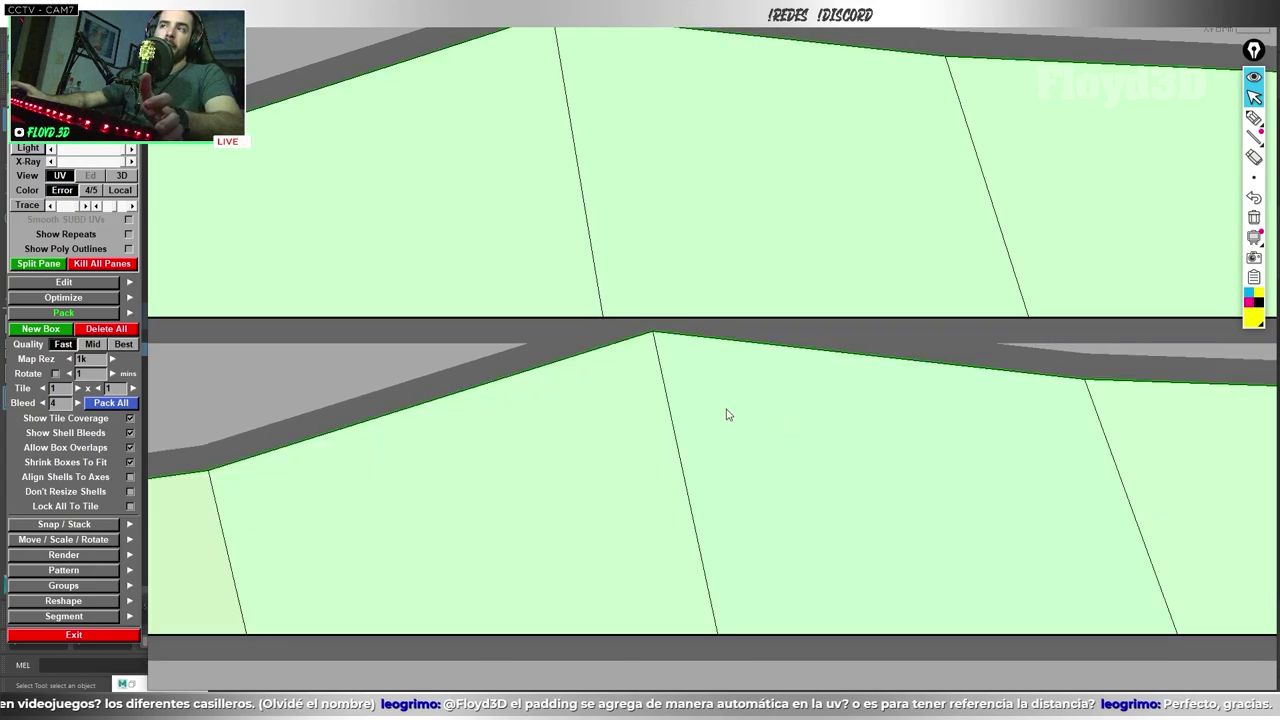
middle_click_drag(726, 414, 709, 464)
Step: Rotate the small pointed shell upright and place it beside the tiny triangle shell
scroll(713, 430, "down", 3)
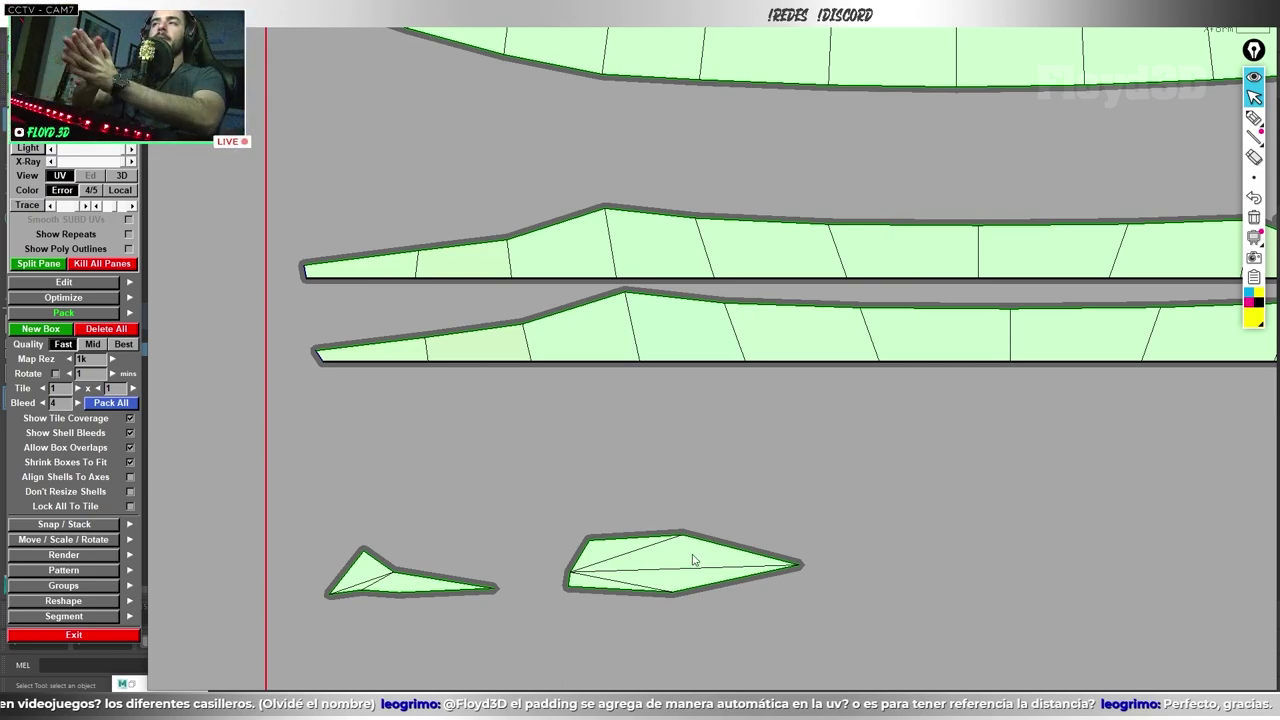
scroll(694, 557, "down", 2)
right_click_drag(692, 554, 779, 444)
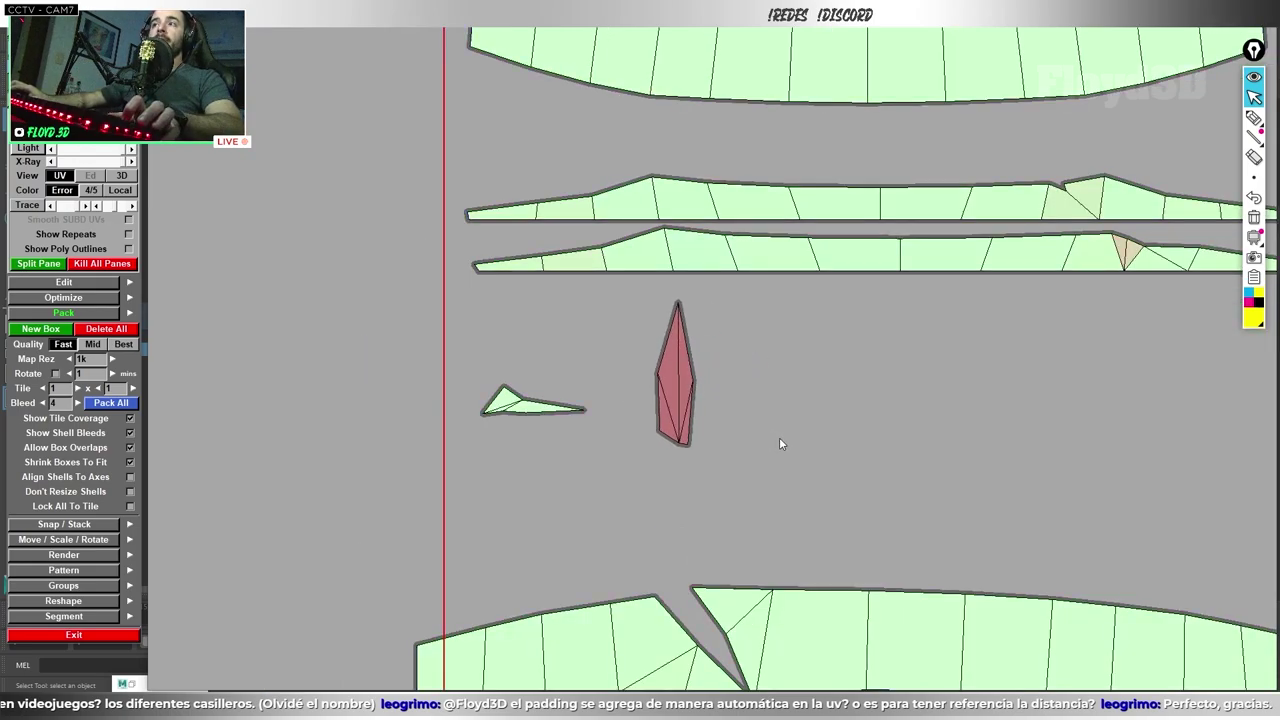
scroll(584, 394, "up", 2)
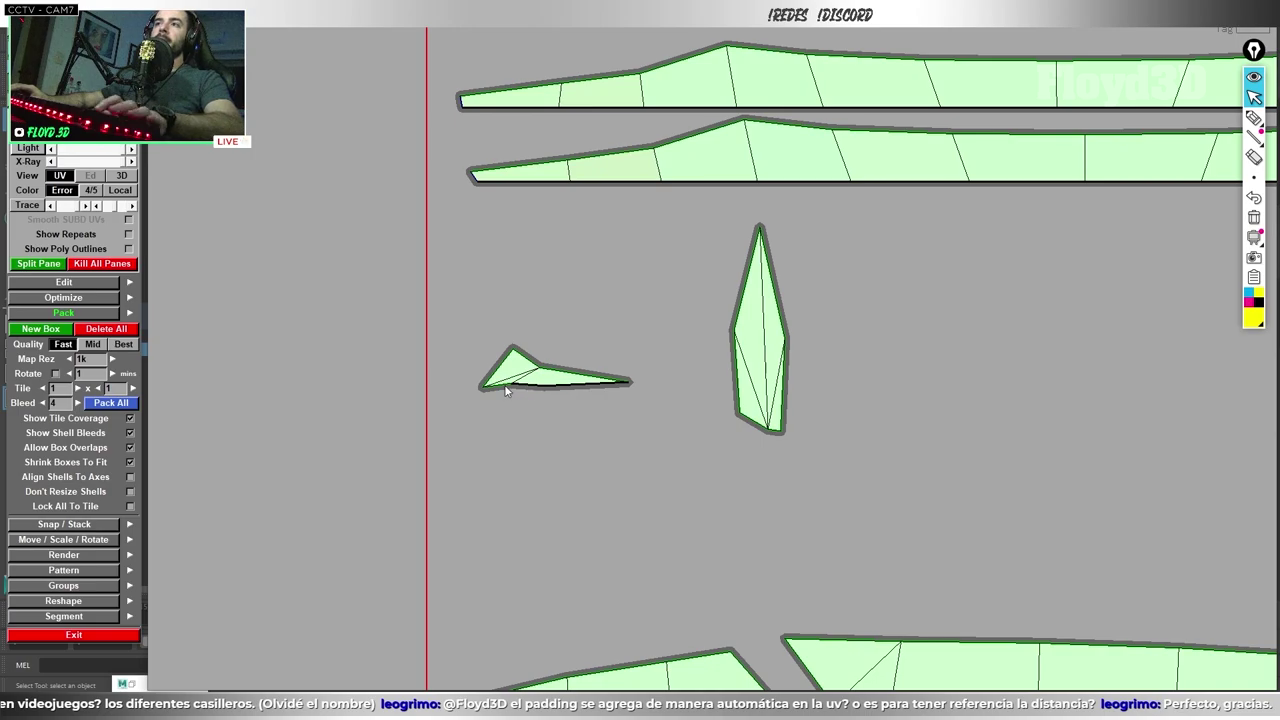
middle_click_drag(760, 390, 717, 408)
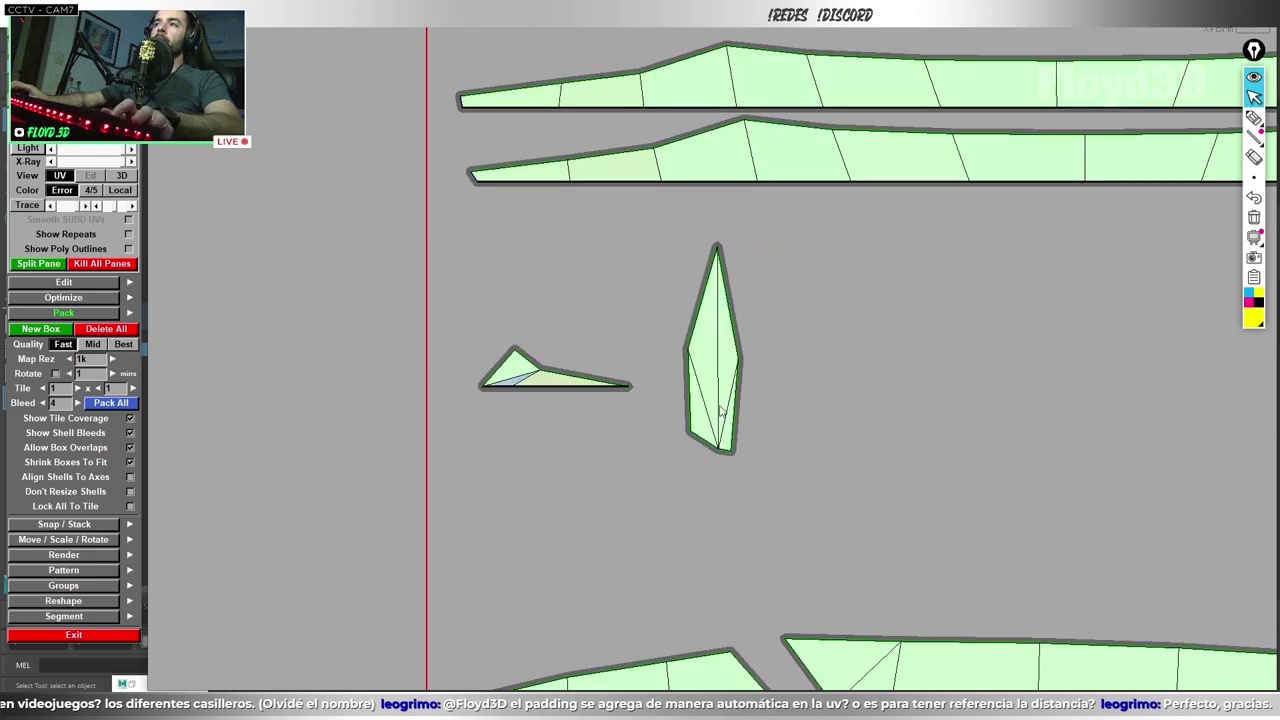
scroll(720, 408, "down", 2)
scroll(767, 361, "down", 2)
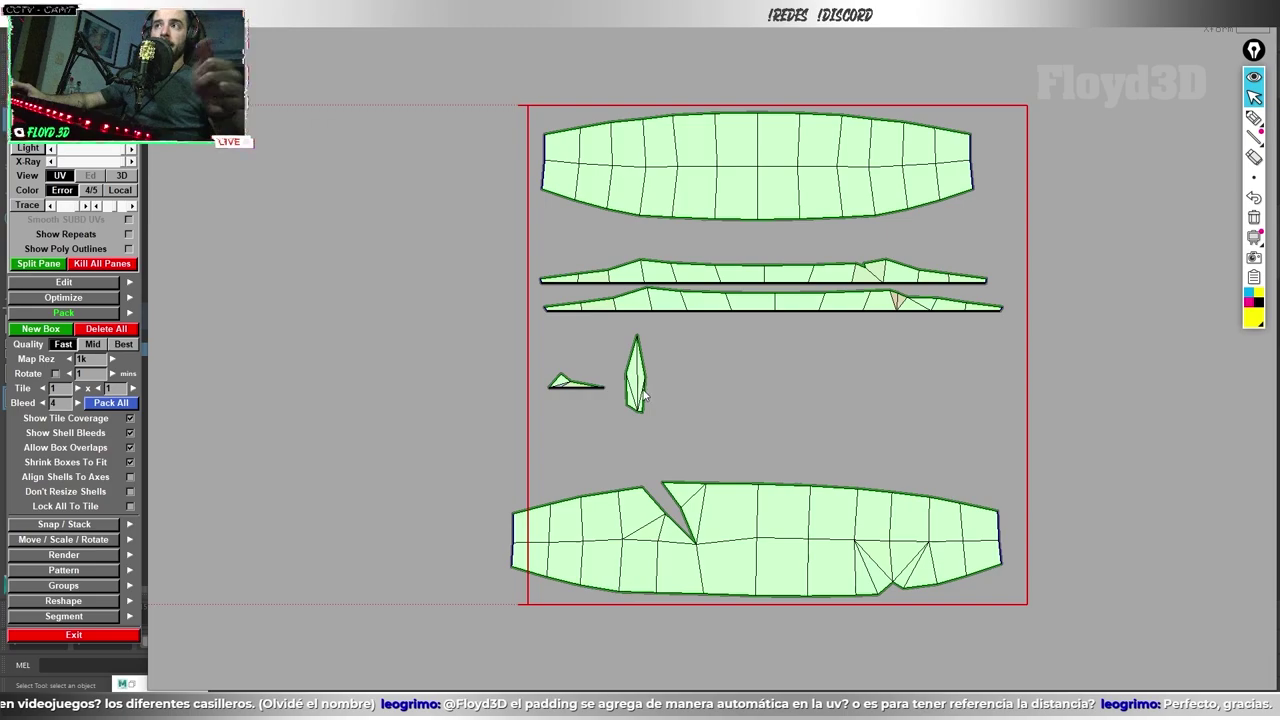
middle_click_drag(648, 375, 60, 283)
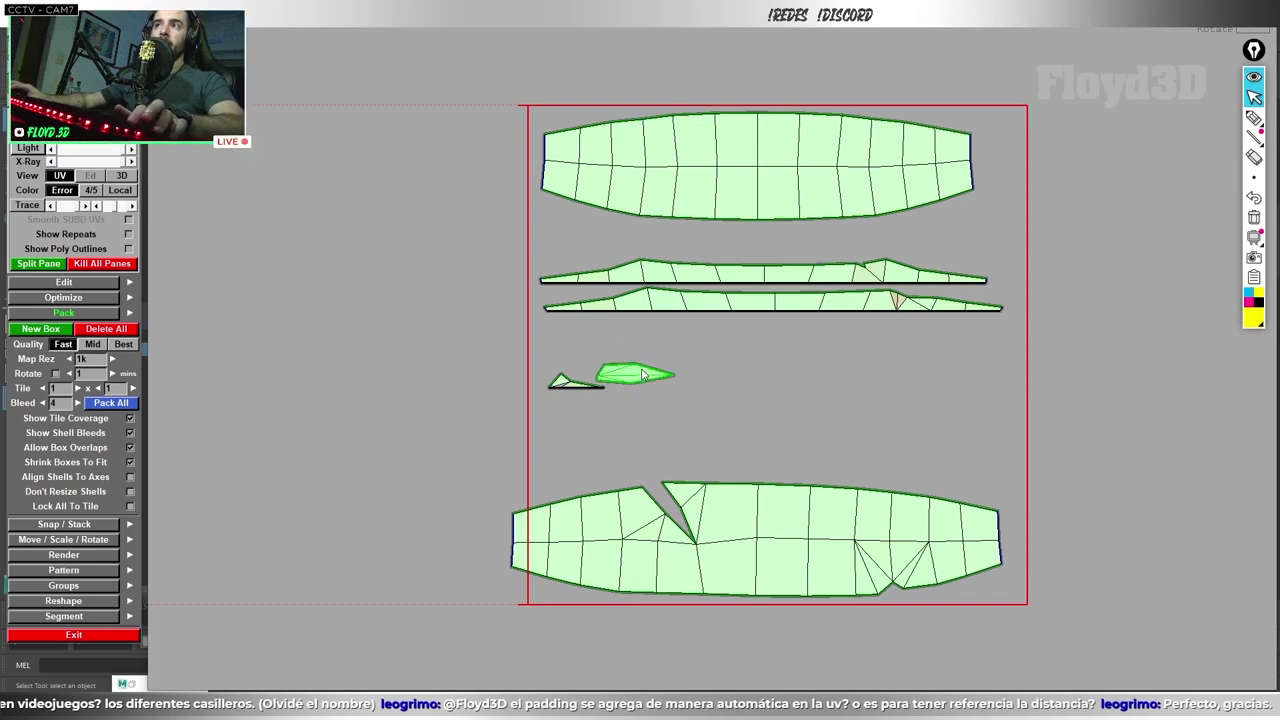
Step: Show the checker-textured visor in 3D beside the UV layout and orbit it
left_click(38, 263)
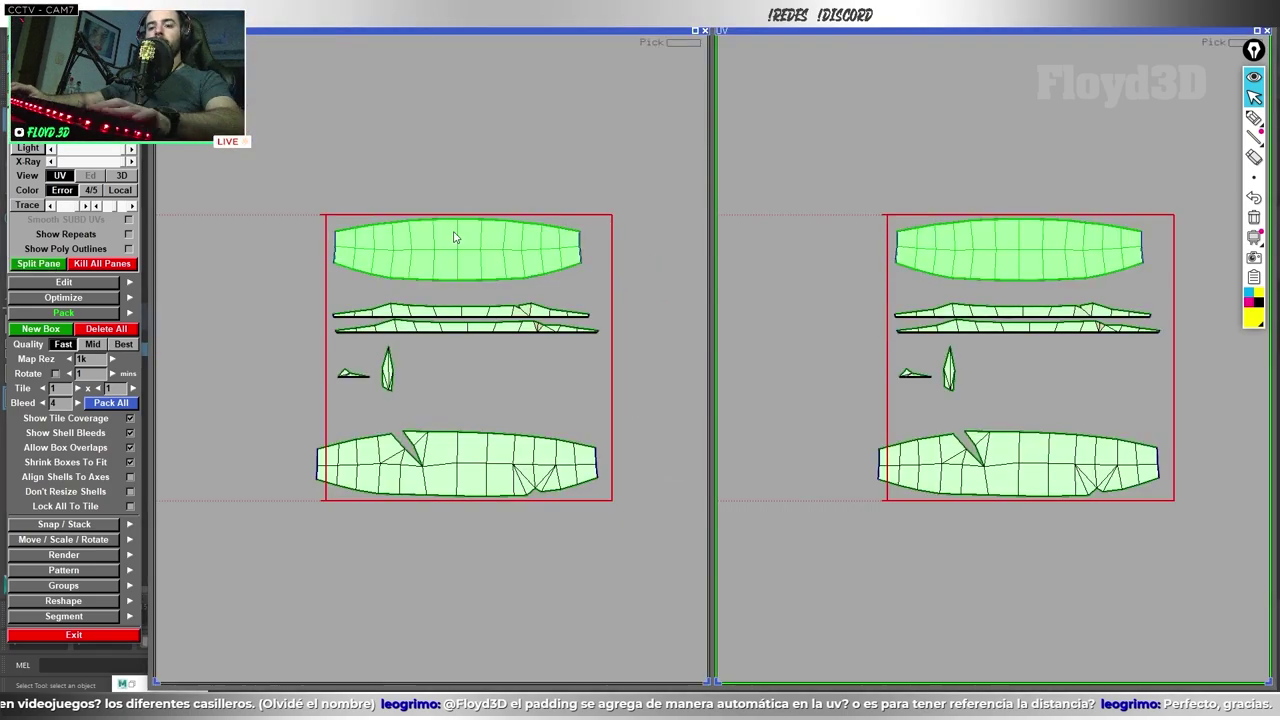
left_click_drag(513, 364, 560, 395)
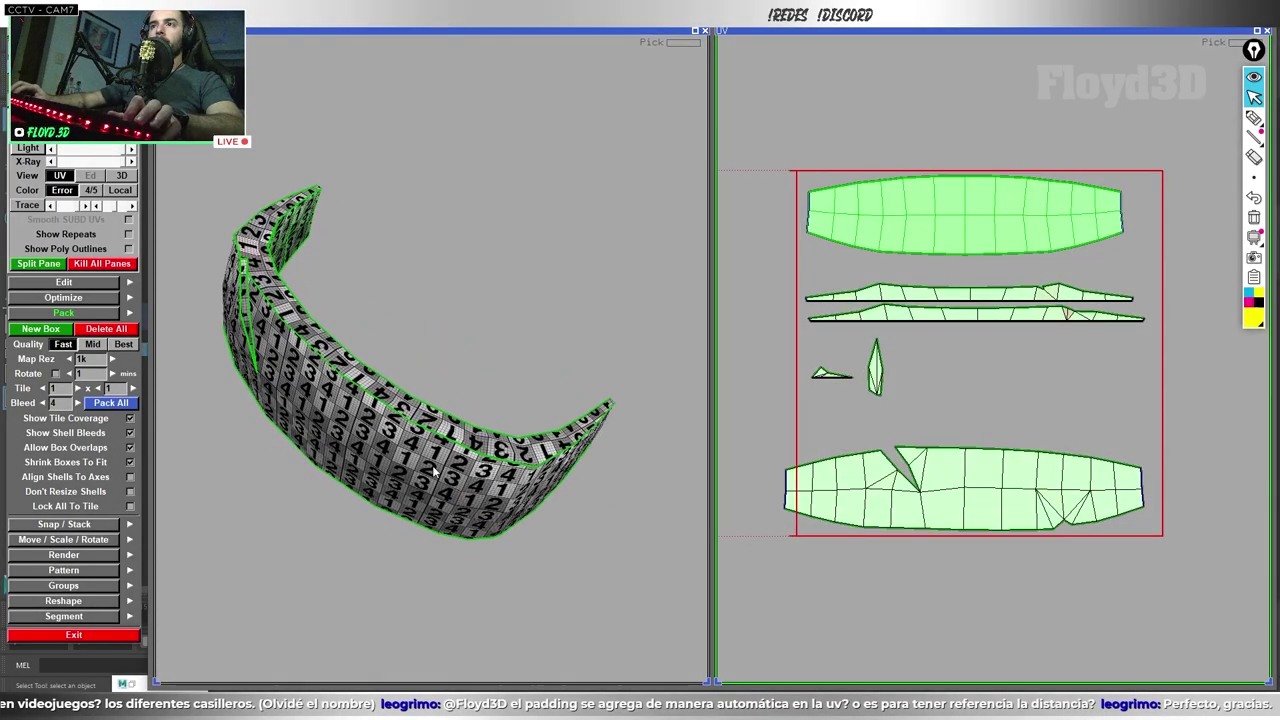
left_click_drag(380, 380, 430, 374)
scroll(600, 400, "up", 3)
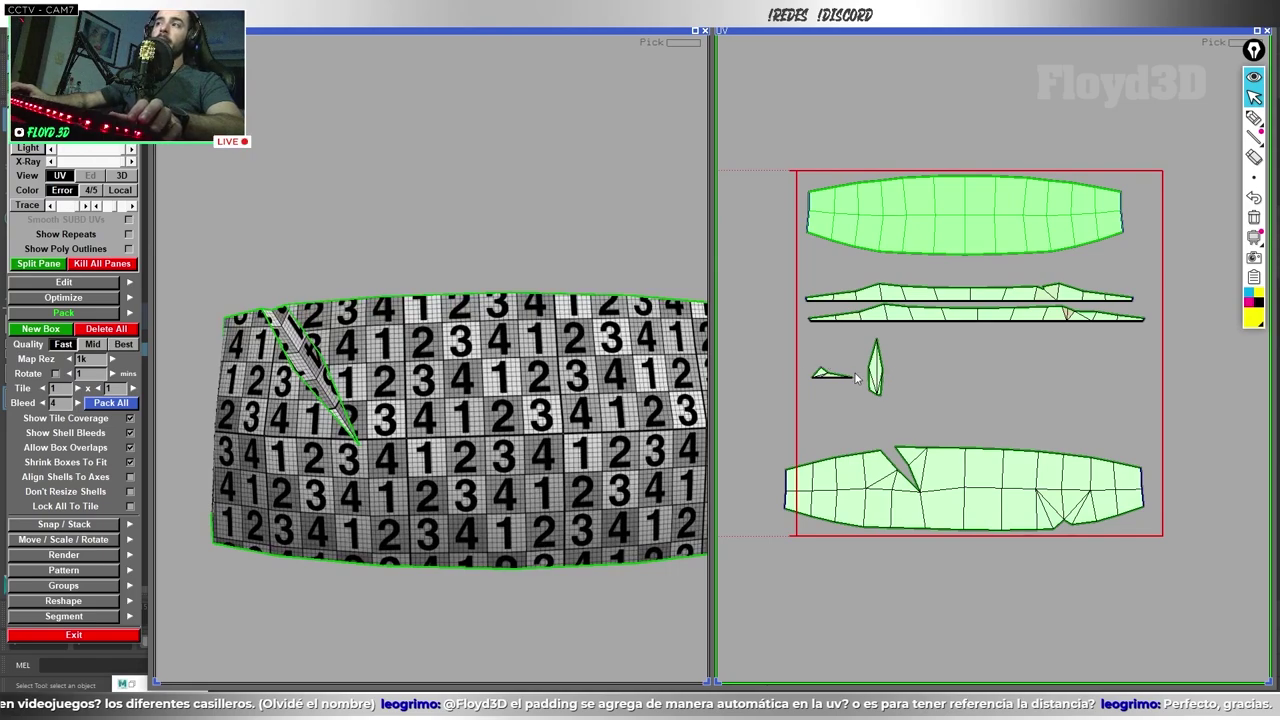
scroll(454, 350, "up", 2)
scroll(450, 358, "up", 2)
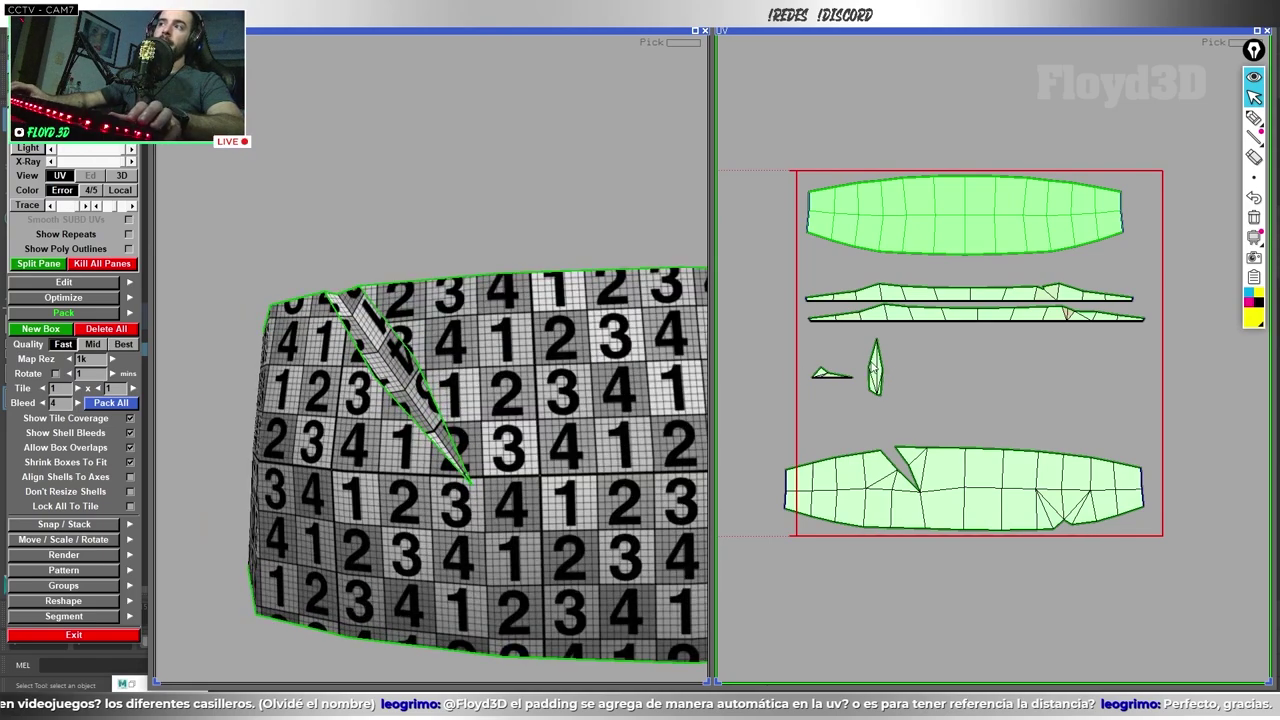
Step: Slightly rotate the thin sliver shell and repack the shells into the tile
middle_click_drag(873, 368, 879, 372)
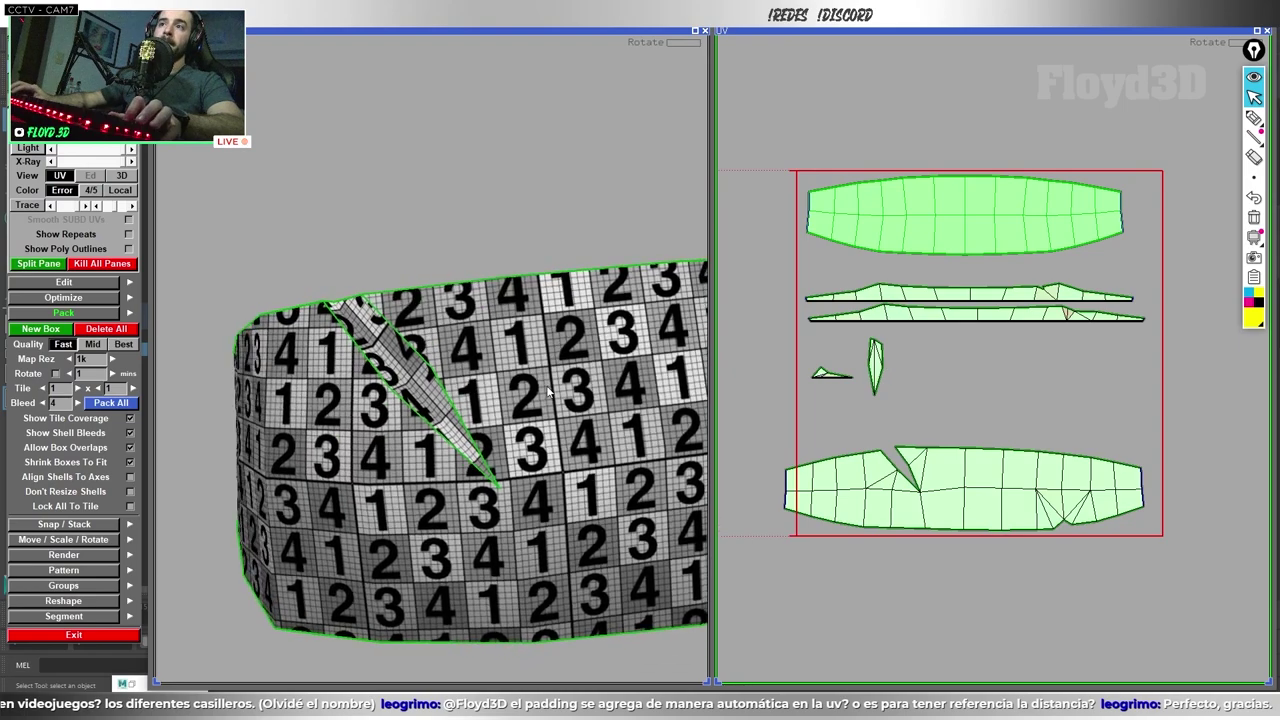
left_click_drag(430, 400, 319, 360, "alt")
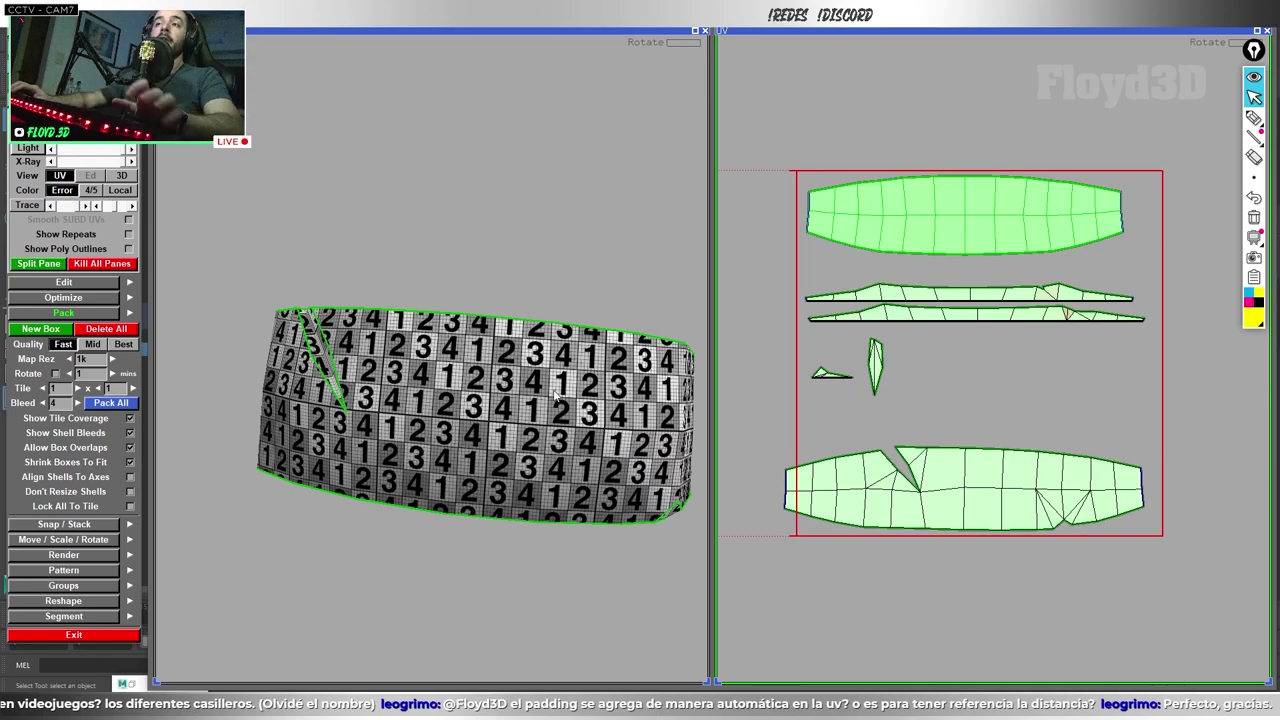
left_click_drag(557, 396, 516, 367, "alt")
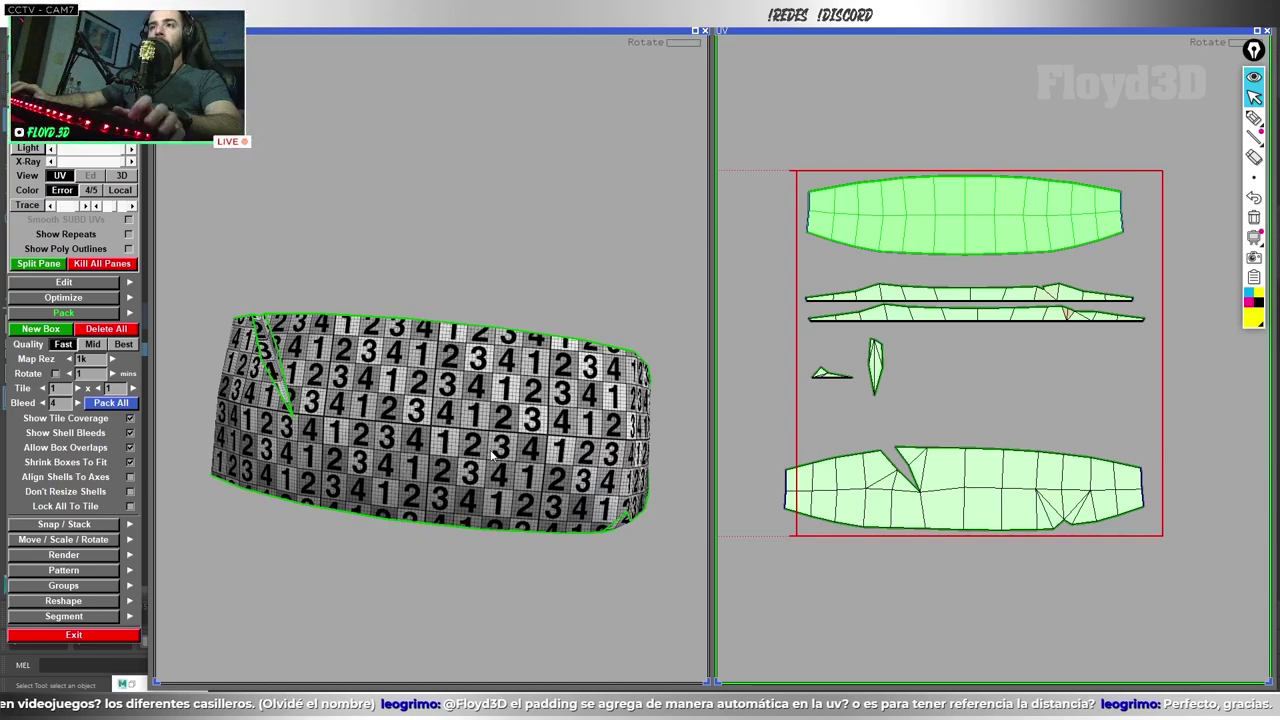
key("p")
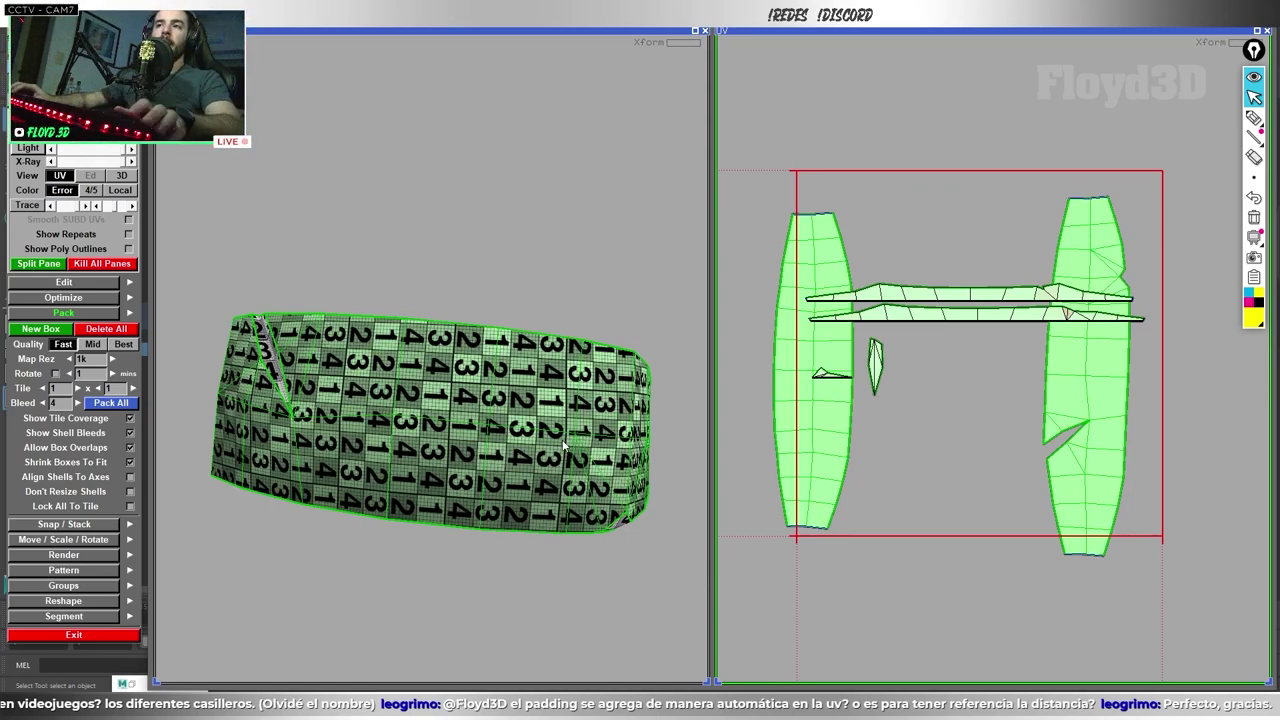
Step: Repack until the two large shells lie horizontal, frame the tile, and switch back to Maya
key("p")
key("p")
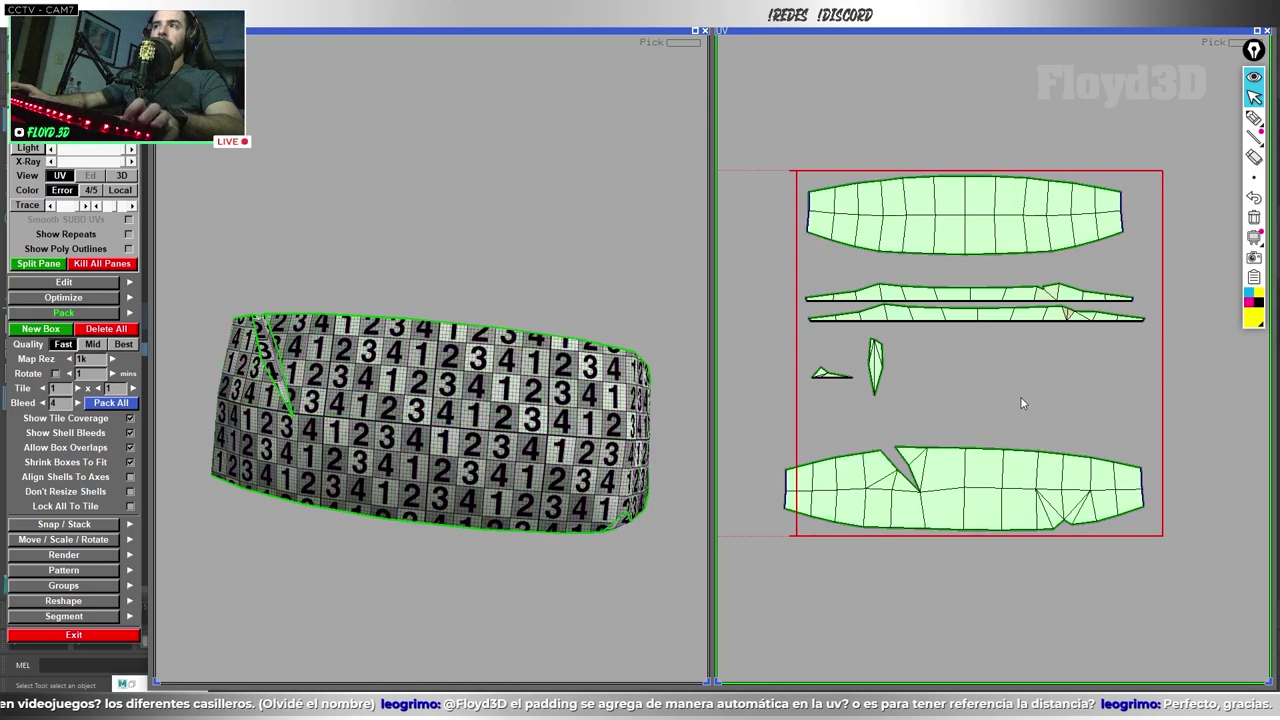
key("p")
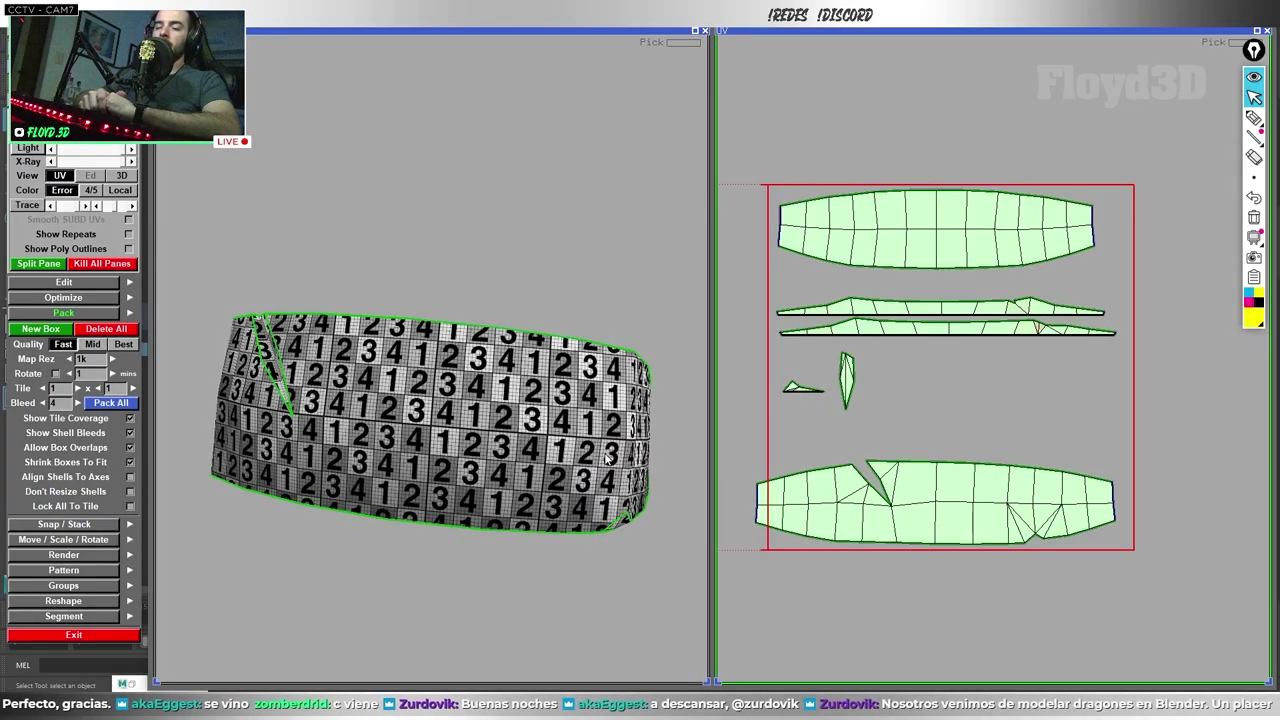
key("f")
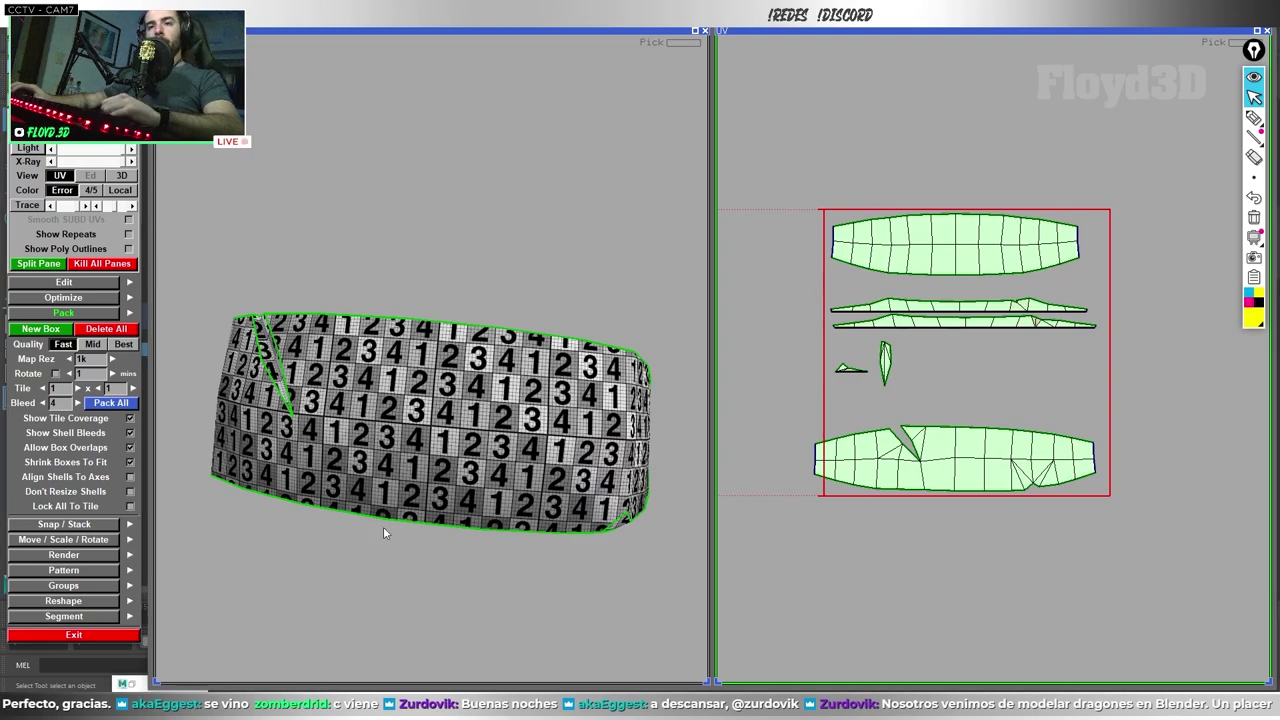
key("alt+Tab")
Step: Minimize UVLayout and frame visor_low_B in the Maya viewport
scroll(621, 371, "up", 5)
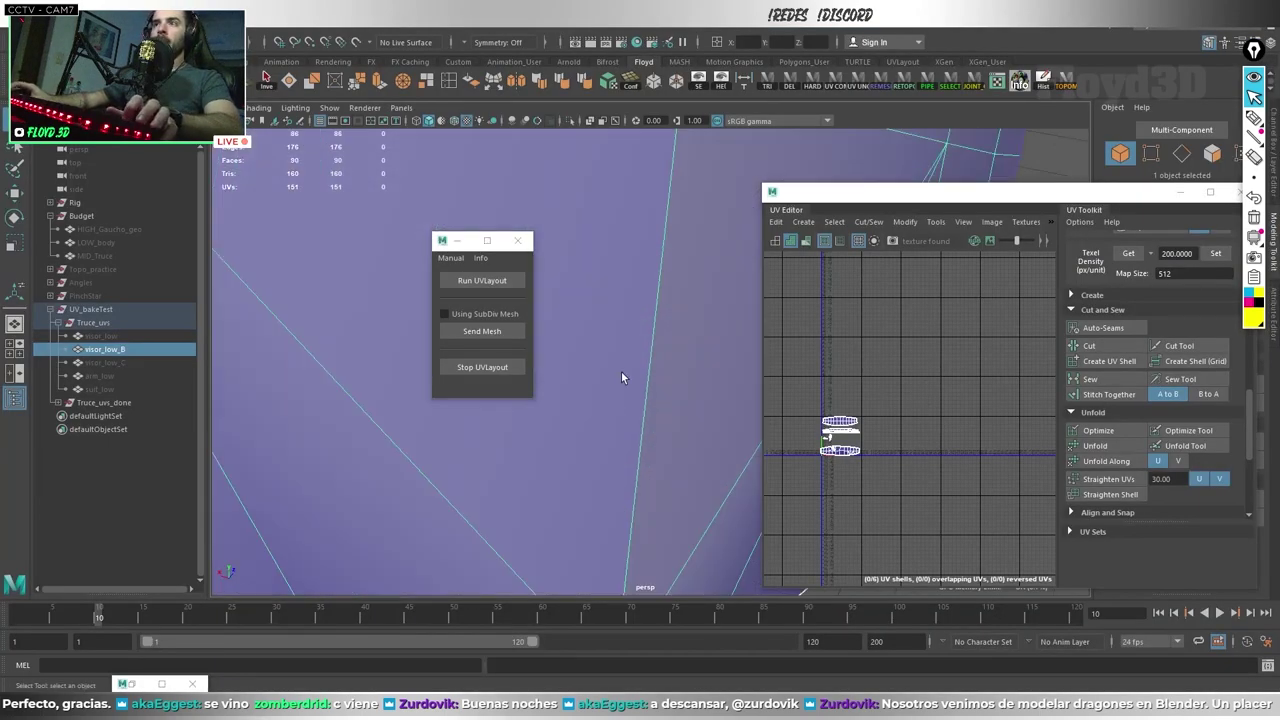
scroll(630, 409, "down", 5)
mouse_move(630, 409)
left_mouse_down("alt")
mouse_move(651, 268)
mouse_move(455, 245)
left_mouse_up("alt")
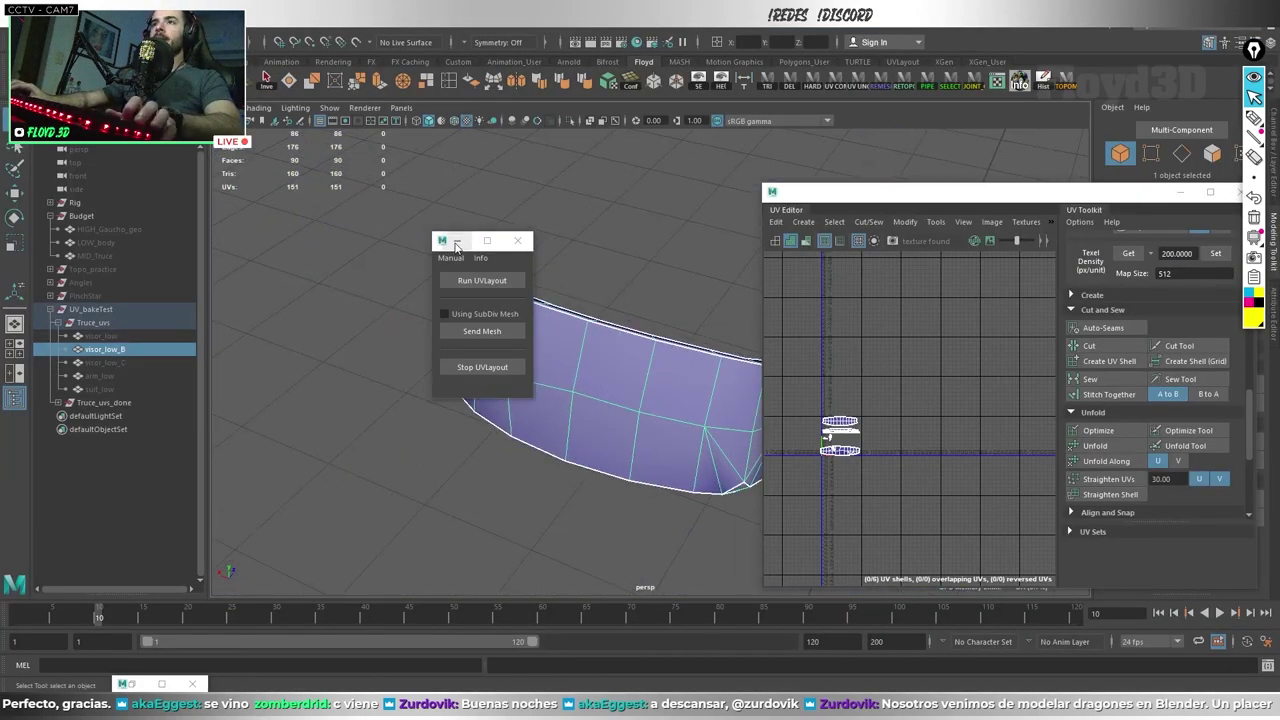
left_click(455, 245)
key("f")
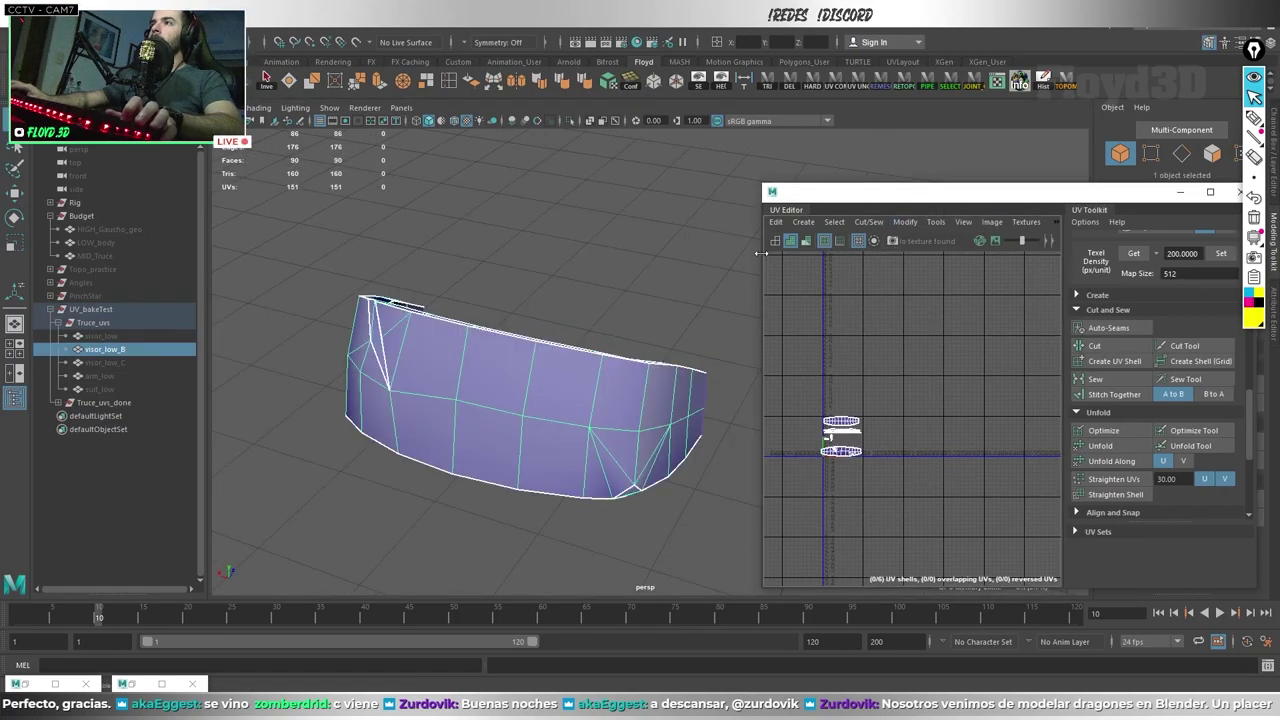
Step: Turn on the UV Editor checker and assign a new numbered checker material to the visor
left_click_drag(953, 212, 876, 212)
left_click(857, 240)
right_click(587, 212)
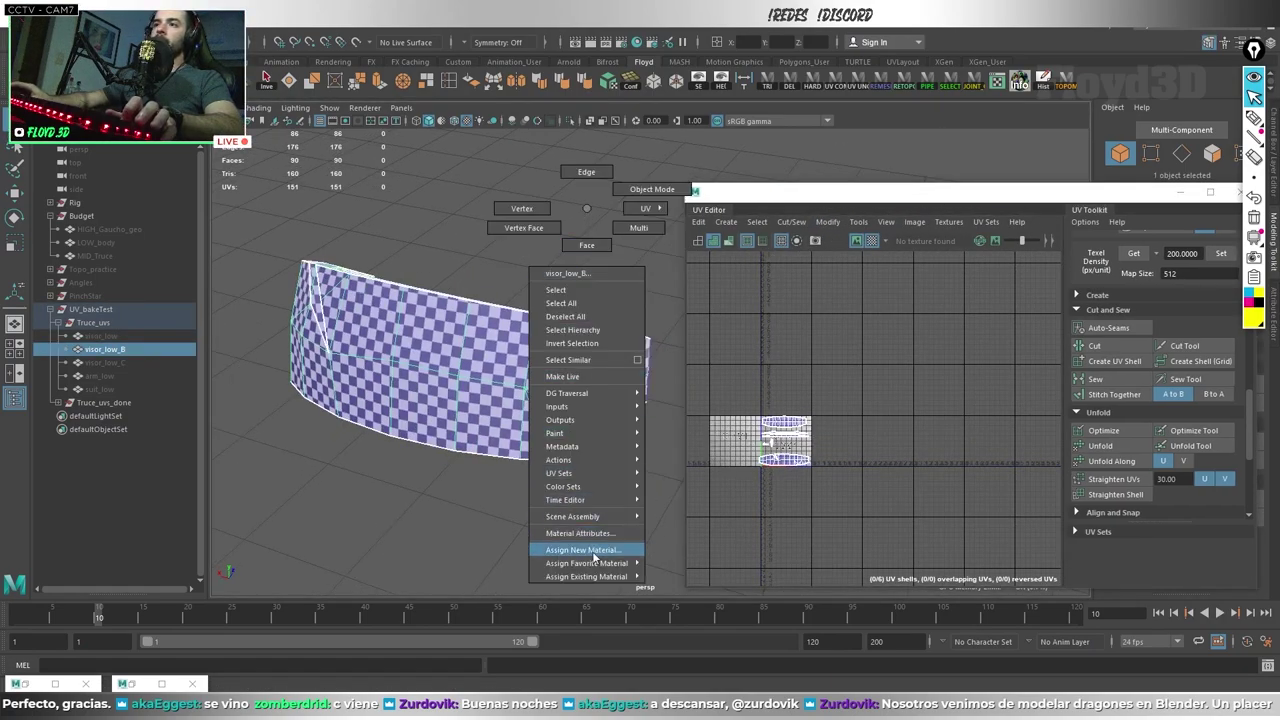
mouse_move(586, 576)
left_click(688, 658)
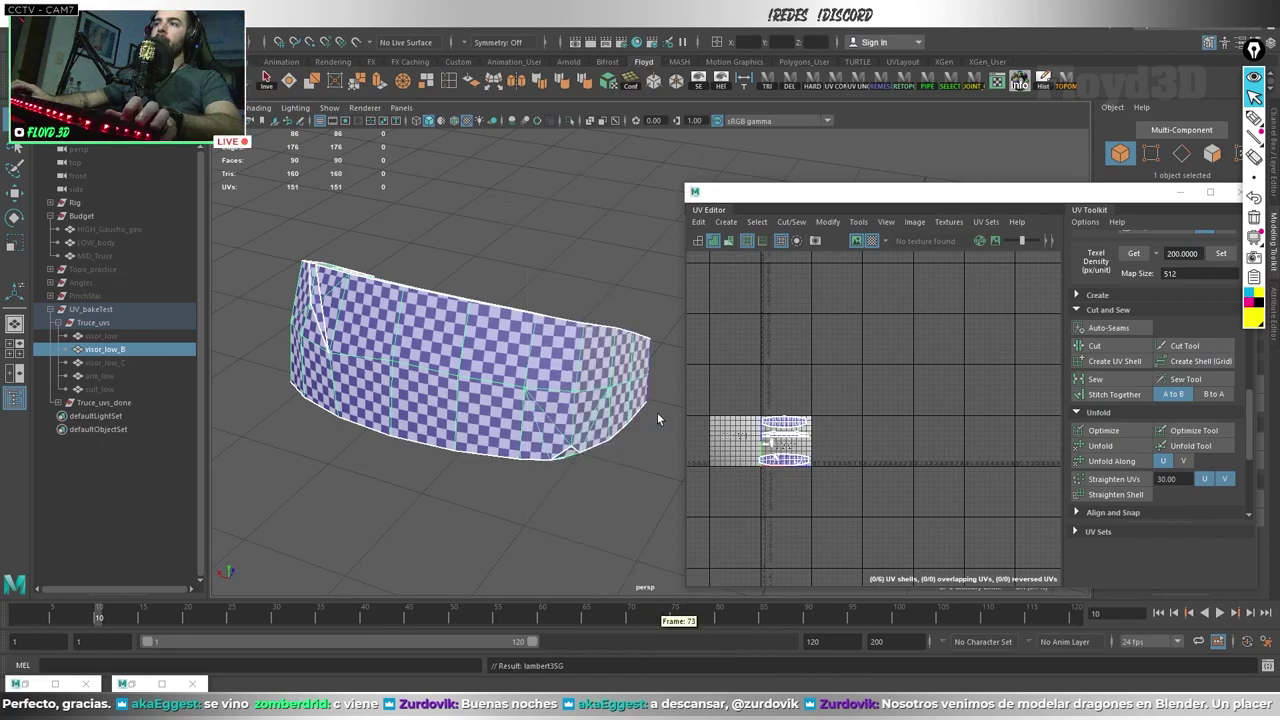
mouse_move(549, 339)
left_mouse_down("alt")
mouse_move(505, 404)
mouse_move(522, 354)
mouse_move(435, 470)
left_mouse_up("alt")
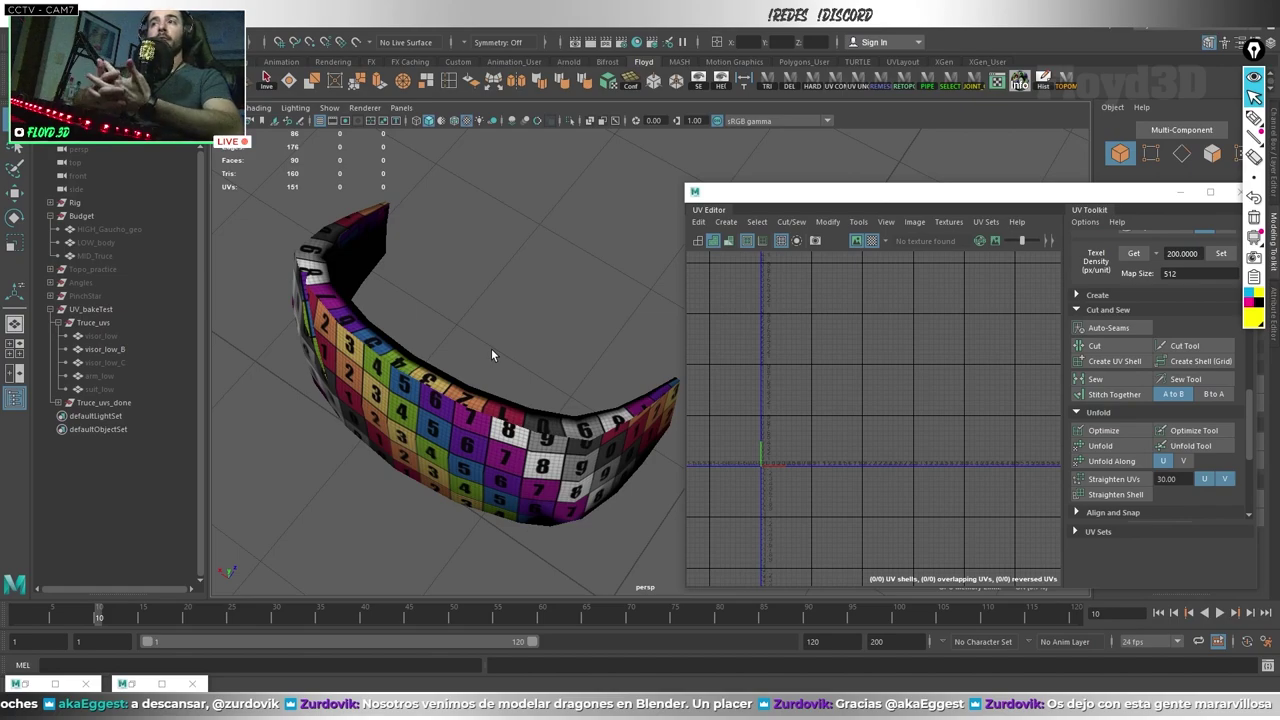
Step: Turn off the UV checker and reassign the existing lambert1 material to visor_low_B
left_click(418, 476)
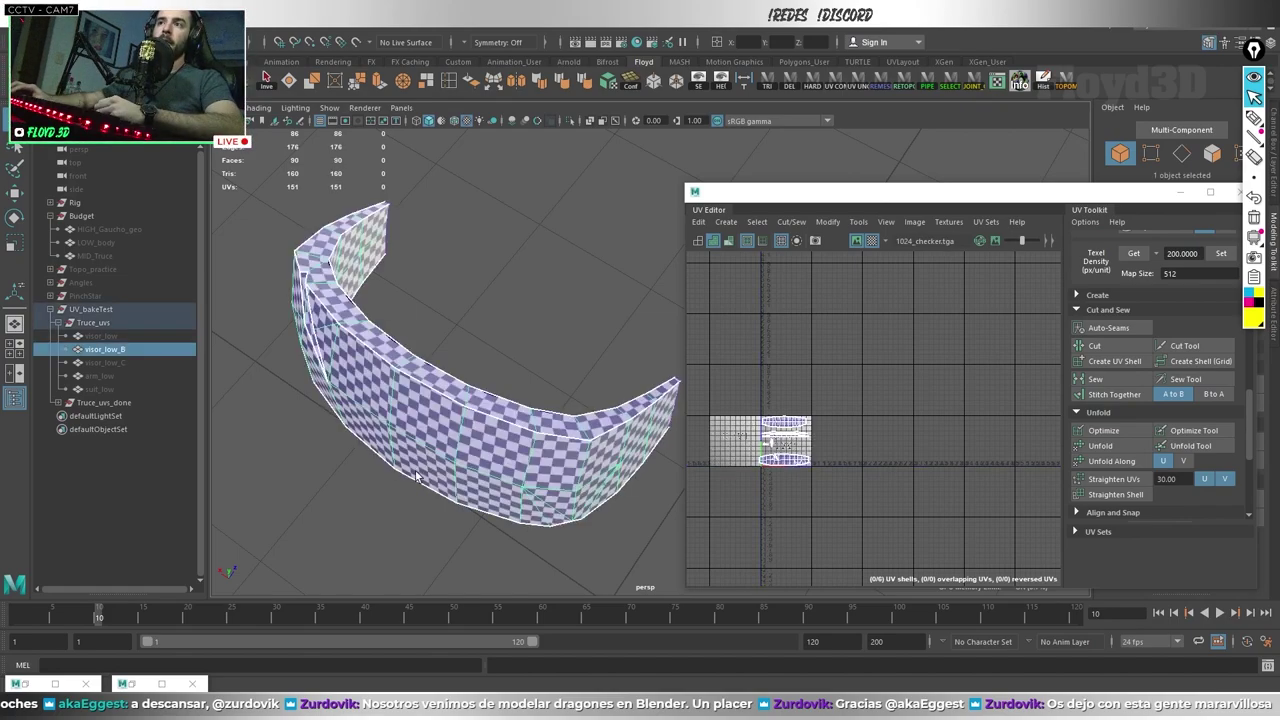
left_click(871, 240)
right_click(562, 281)
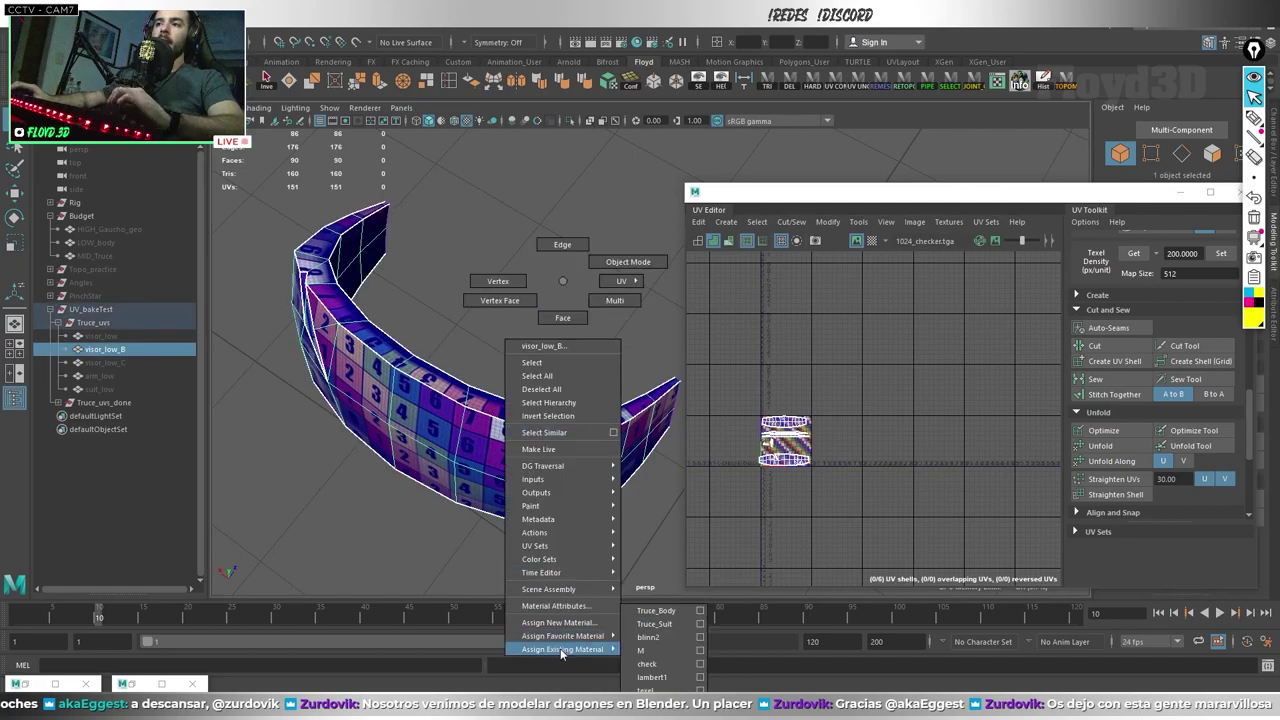
left_click(652, 677)
left_click(533, 343)
mouse_move(533, 343)
left_mouse_down("alt")
mouse_move(547, 313)
mouse_move(540, 380)
left_mouse_up("alt")
left_click(557, 331)
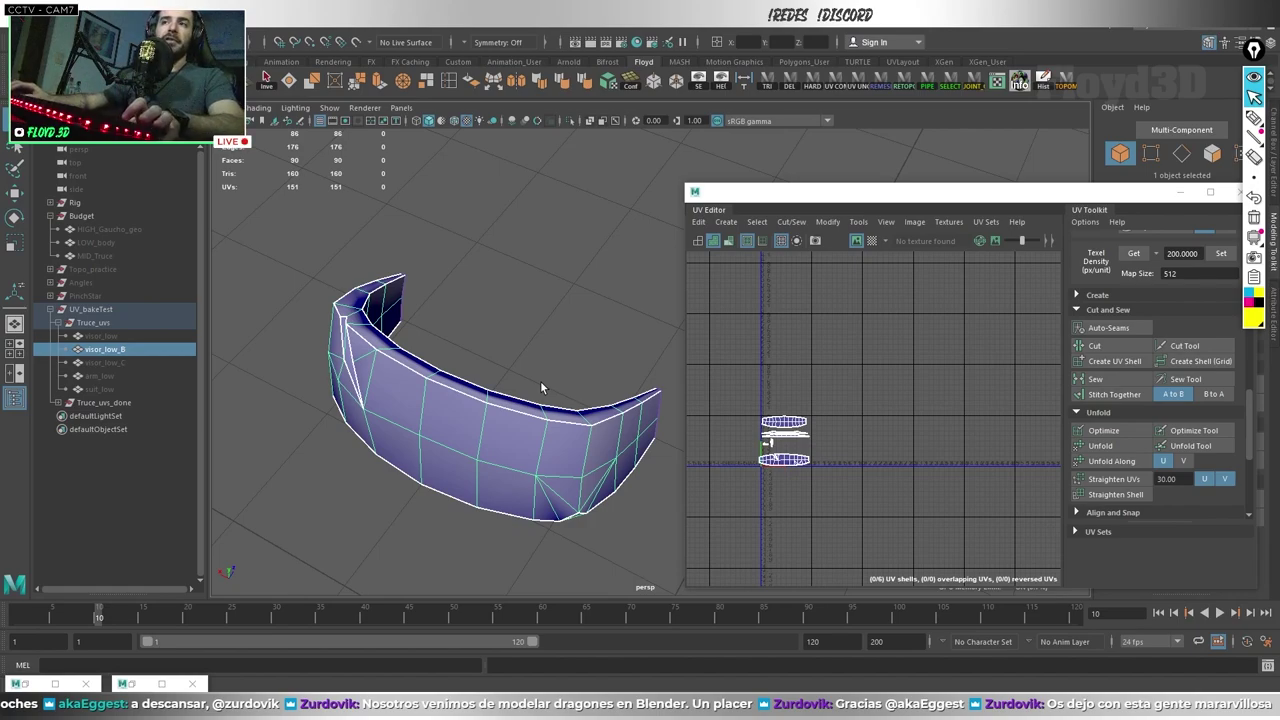
Step: Orbit around visor_low_B and zoom the UV Editor in on its six returned shells
mouse_move(540, 380)
left_mouse_down("alt")
mouse_move(525, 265)
mouse_move(527, 339)
mouse_move(468, 418)
mouse_move(400, 394)
left_mouse_up("alt")
left_click(525, 265)
left_click(502, 349)
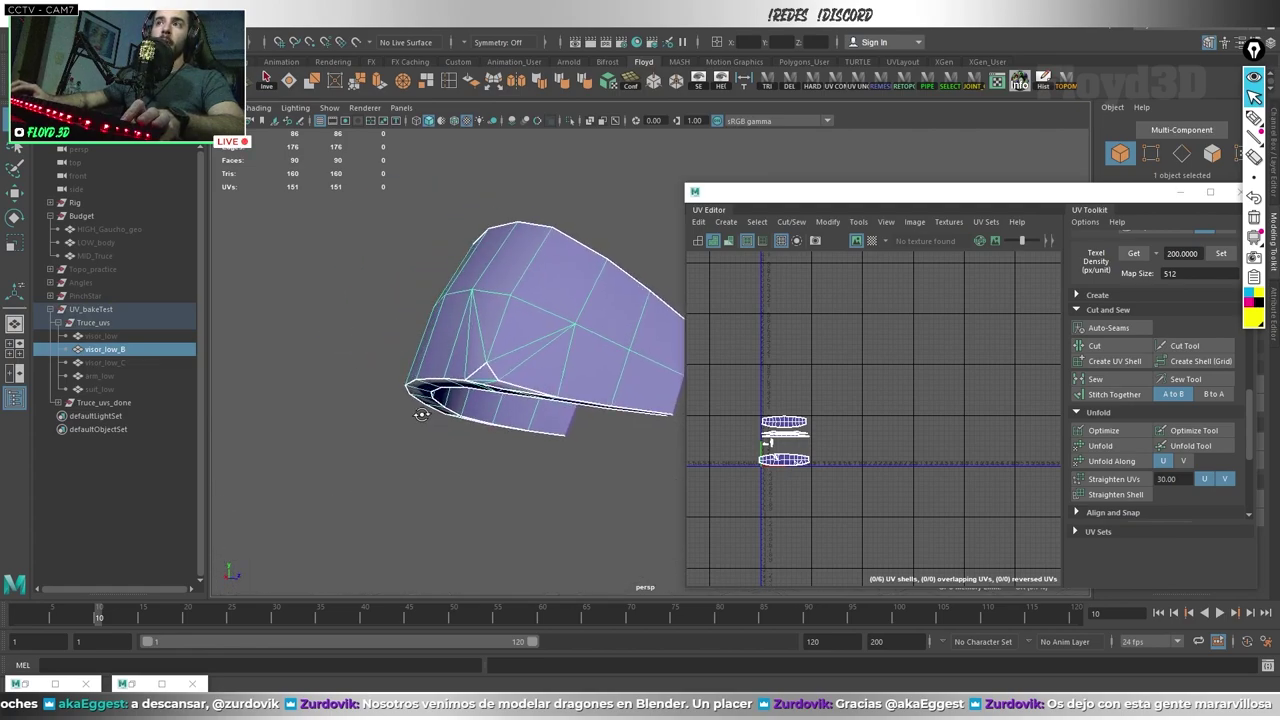
right_click_drag(400, 394, 497, 416, "alt")
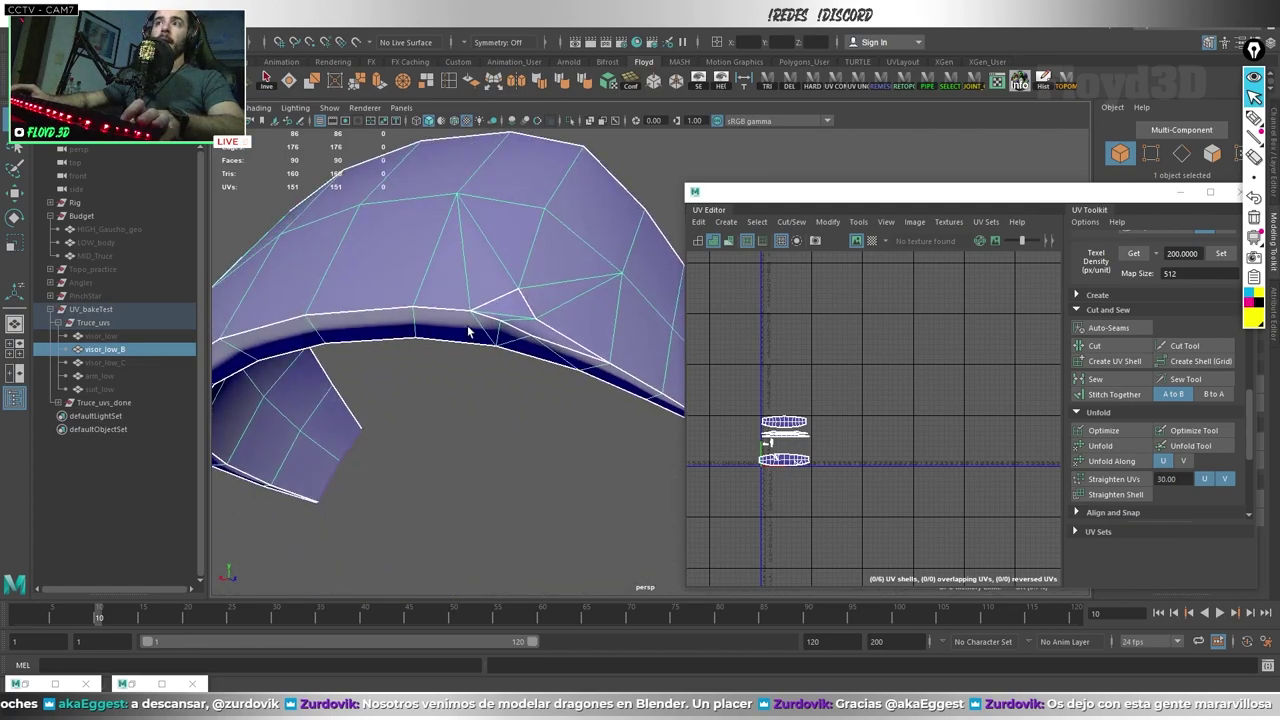
mouse_move(468, 332)
left_mouse_down("alt")
mouse_move(325, 388)
mouse_move(385, 318)
mouse_move(423, 391)
mouse_move(370, 345)
mouse_move(385, 388)
mouse_move(400, 385)
mouse_move(371, 391)
mouse_move(479, 427)
mouse_move(430, 391)
mouse_move(437, 451)
left_mouse_up("alt")
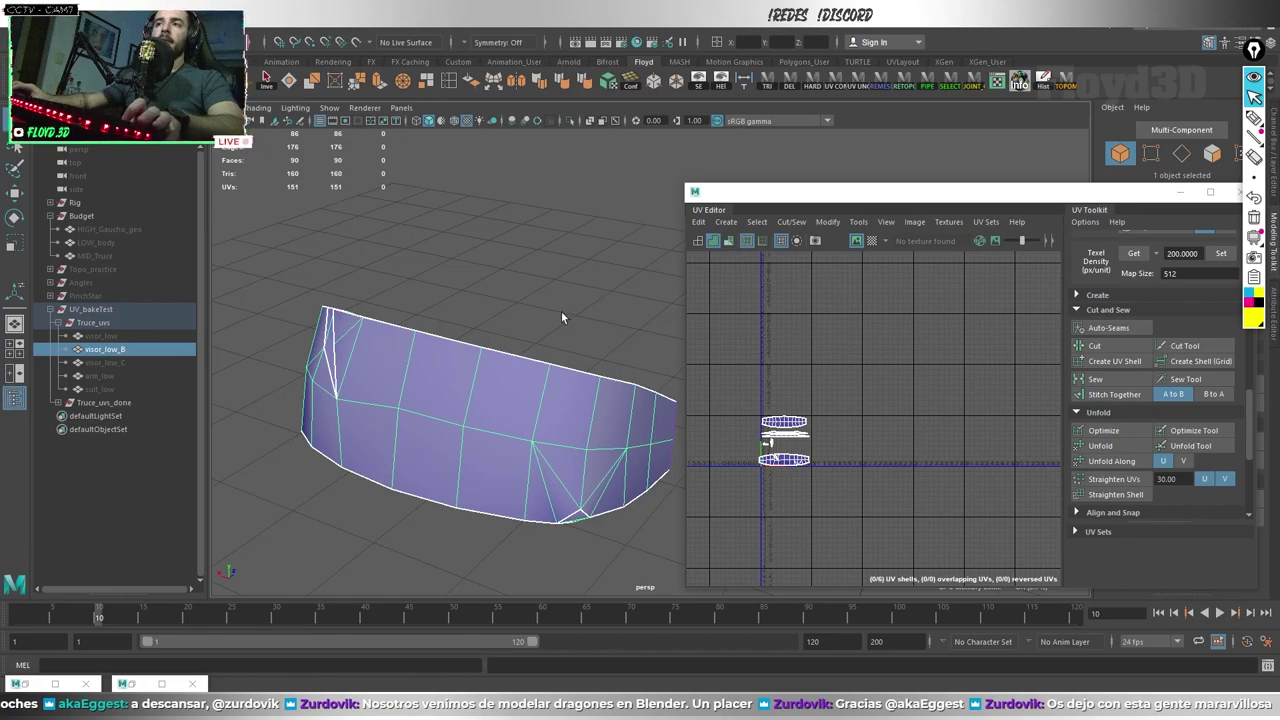
left_click_drag(836, 102, 643, 213, "alt")
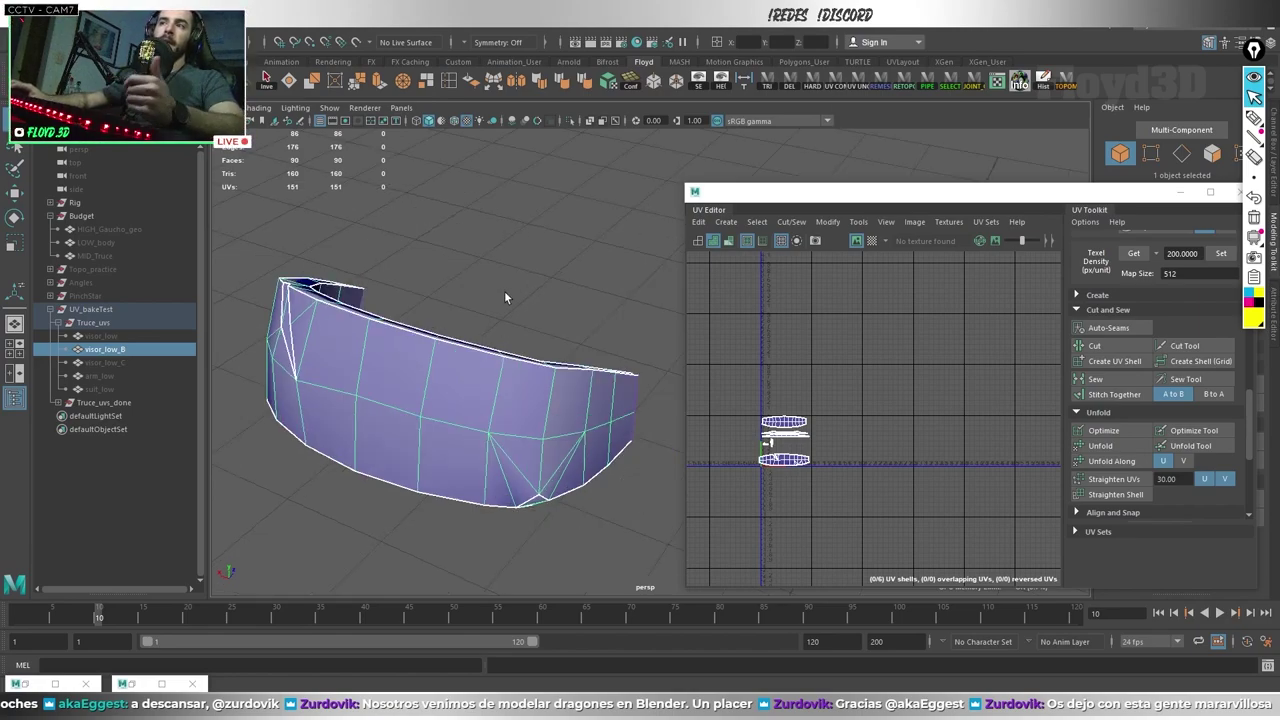
scroll(755, 431, "up", 5)
scroll(755, 431, "up", 1)
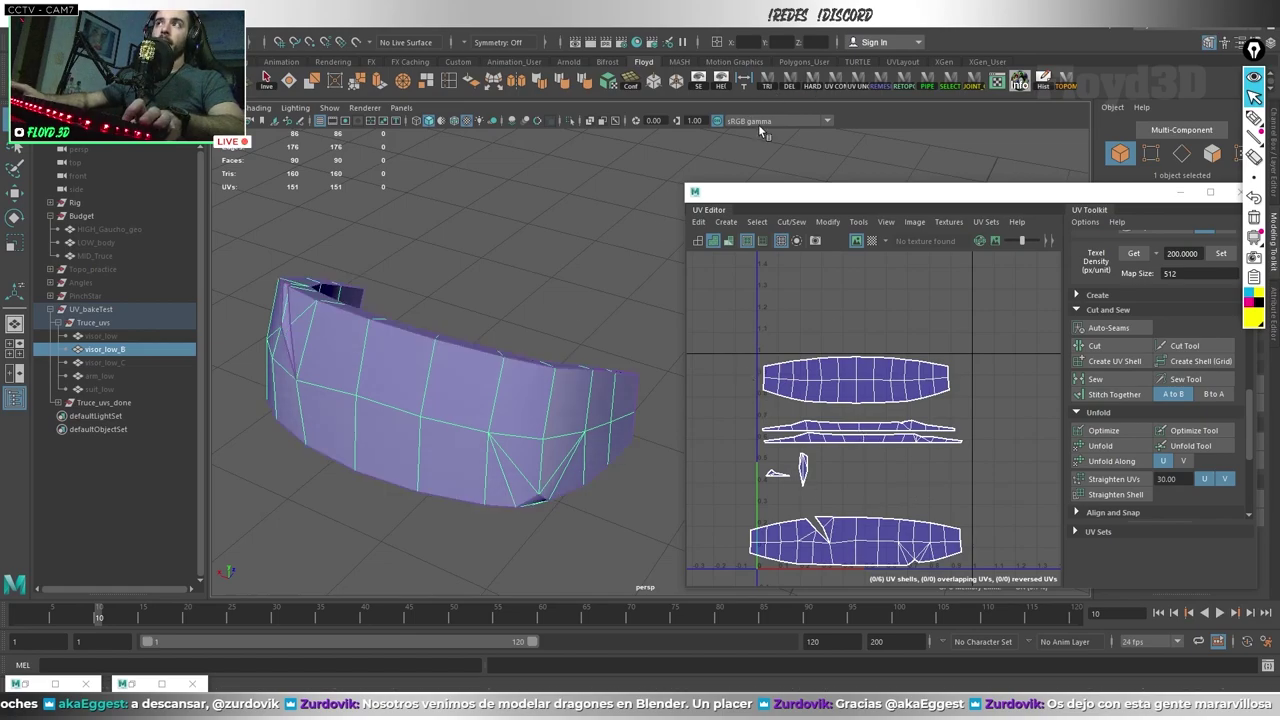
left_click_drag(758, 124, 514, 272, "alt")
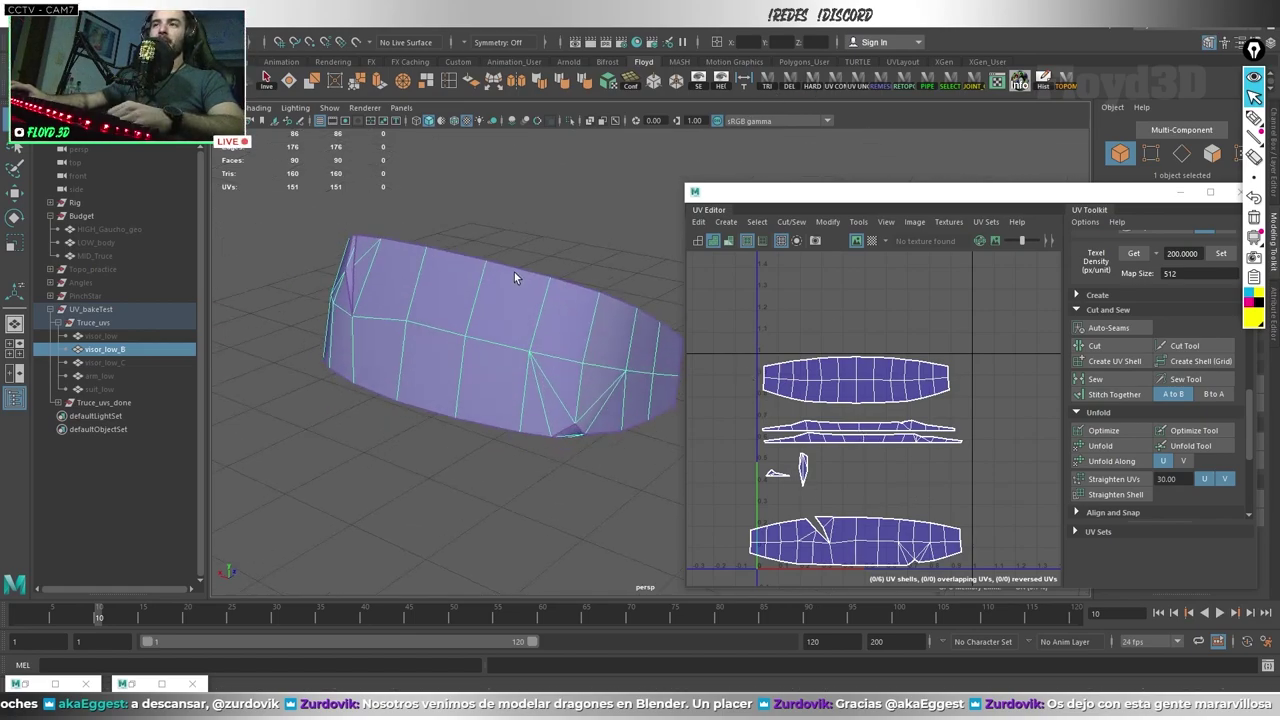
left_click(586, 225)
mouse_move(592, 250)
left_mouse_down("alt")
mouse_move(480, 320)
mouse_move(586, 286)
mouse_move(520, 334)
mouse_move(503, 272)
mouse_move(469, 223)
mouse_move(449, 286)
mouse_move(553, 447)
mouse_move(557, 421)
left_mouse_up("alt")
left_click(557, 421)
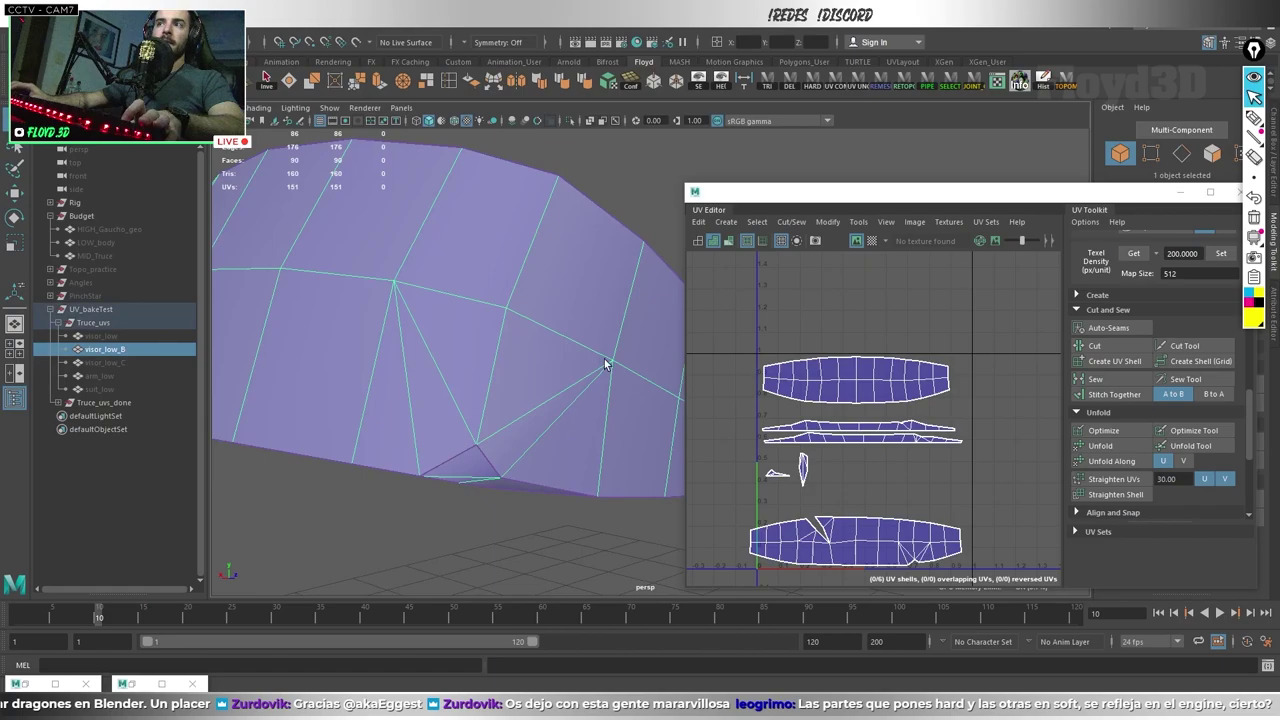
left_click(516, 550)
left_click(516, 505)
left_click(524, 549)
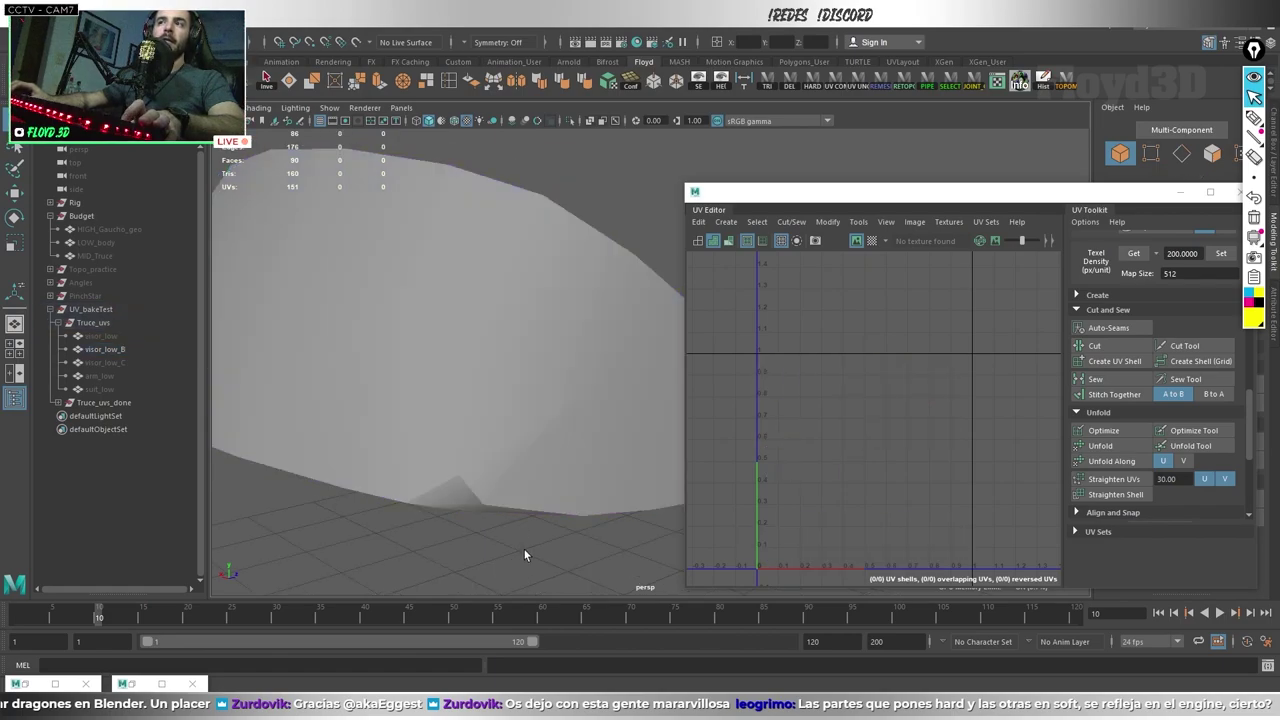
left_click_drag(524, 549, 564, 479, "alt")
left_click(564, 479)
left_click(579, 543)
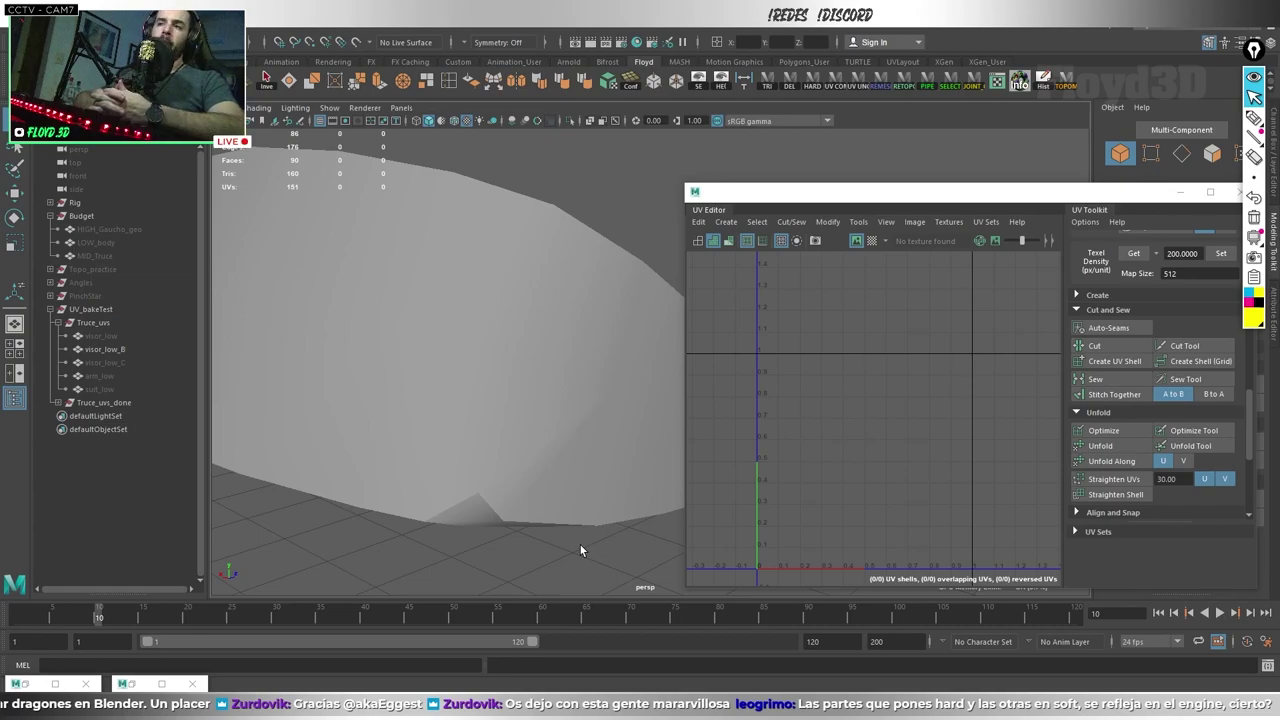
key("ctrl+z")
right_click_drag(591, 543, 535, 548, "alt")
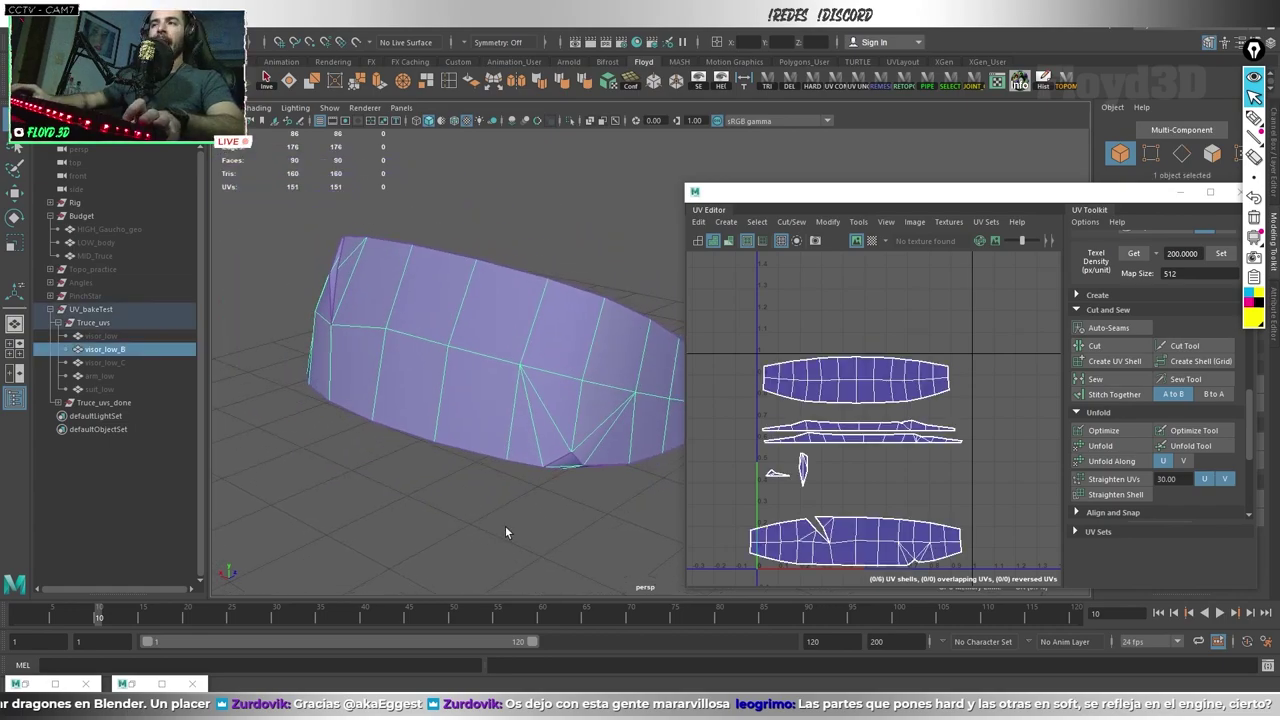
left_click_drag(505, 525, 585, 514, "alt")
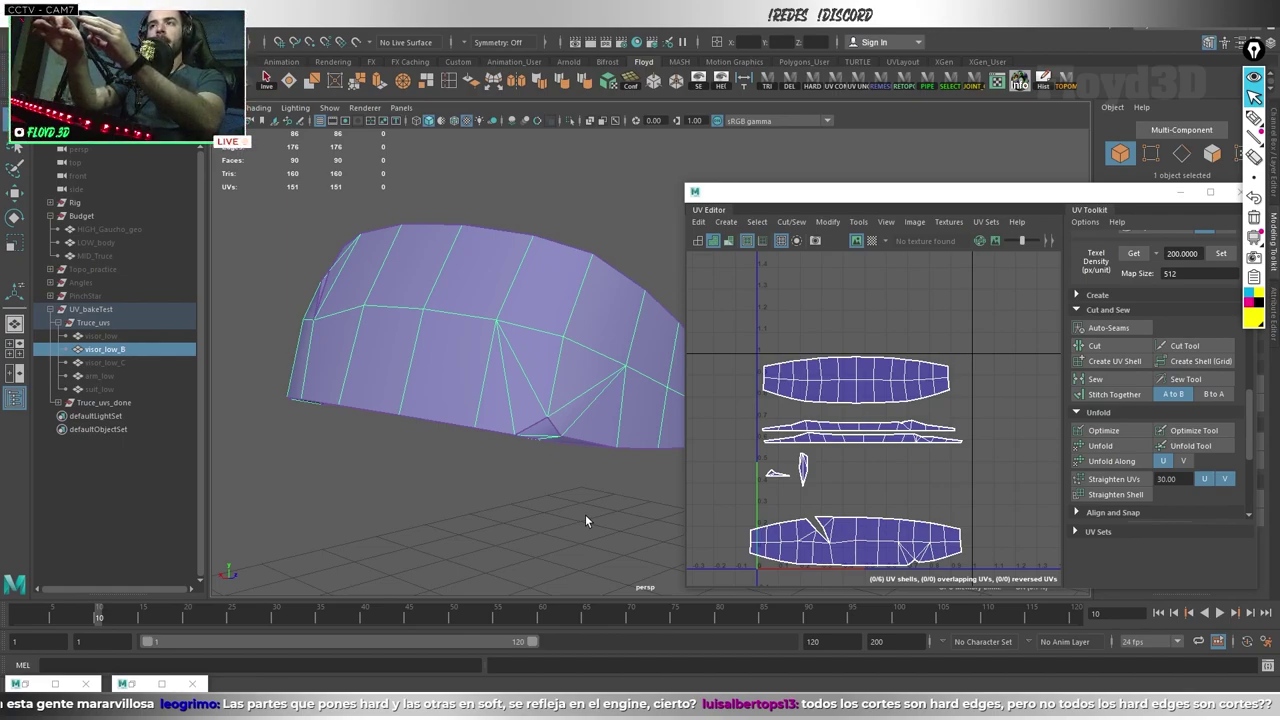
left_click(585, 514)
mouse_move(585, 514)
left_mouse_down("alt")
mouse_move(459, 465)
mouse_move(494, 508)
mouse_move(507, 395)
mouse_move(535, 523)
mouse_move(558, 440)
mouse_move(517, 497)
mouse_move(537, 480)
left_mouse_up("alt")
left_click(493, 516)
left_click(493, 516)
left_click(536, 495)
right_click_drag(537, 480, 563, 554, "alt")
left_click(538, 446)
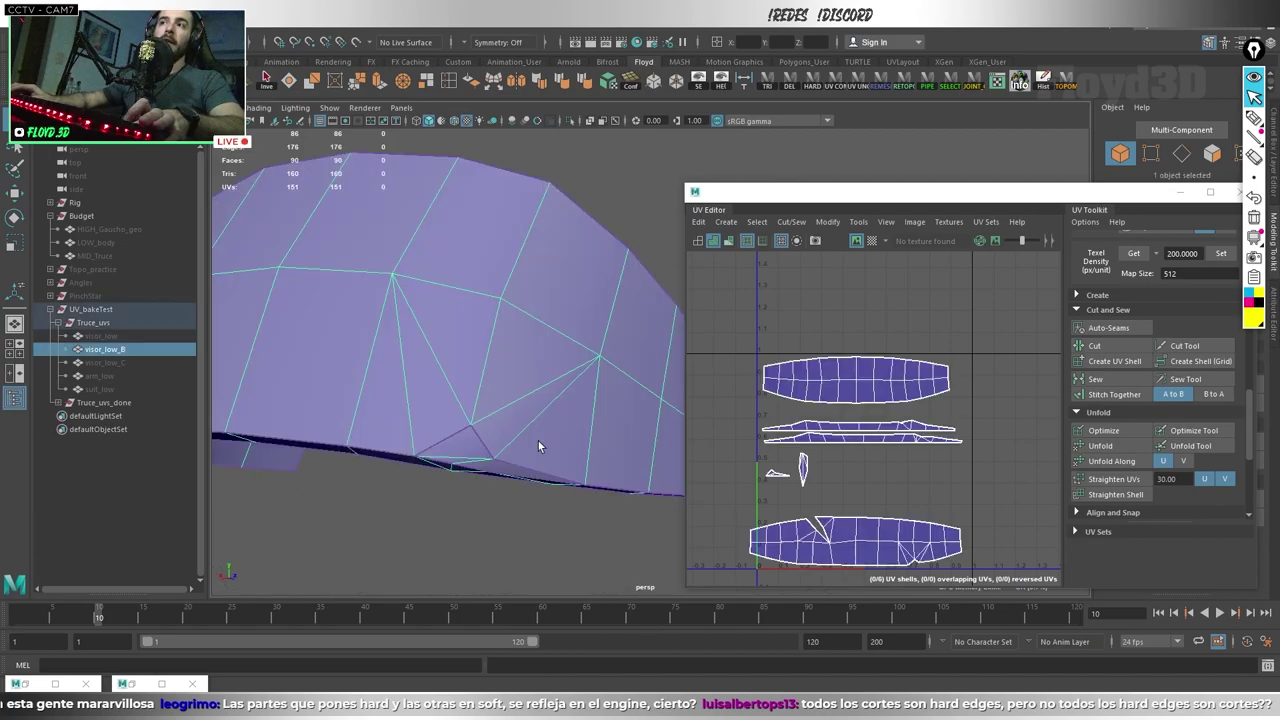
left_click_drag(538, 446, 541, 489, "alt")
right_click_drag(541, 489, 606, 451, "alt")
right_click_drag(612, 383, 550, 471, "alt")
left_click(550, 471)
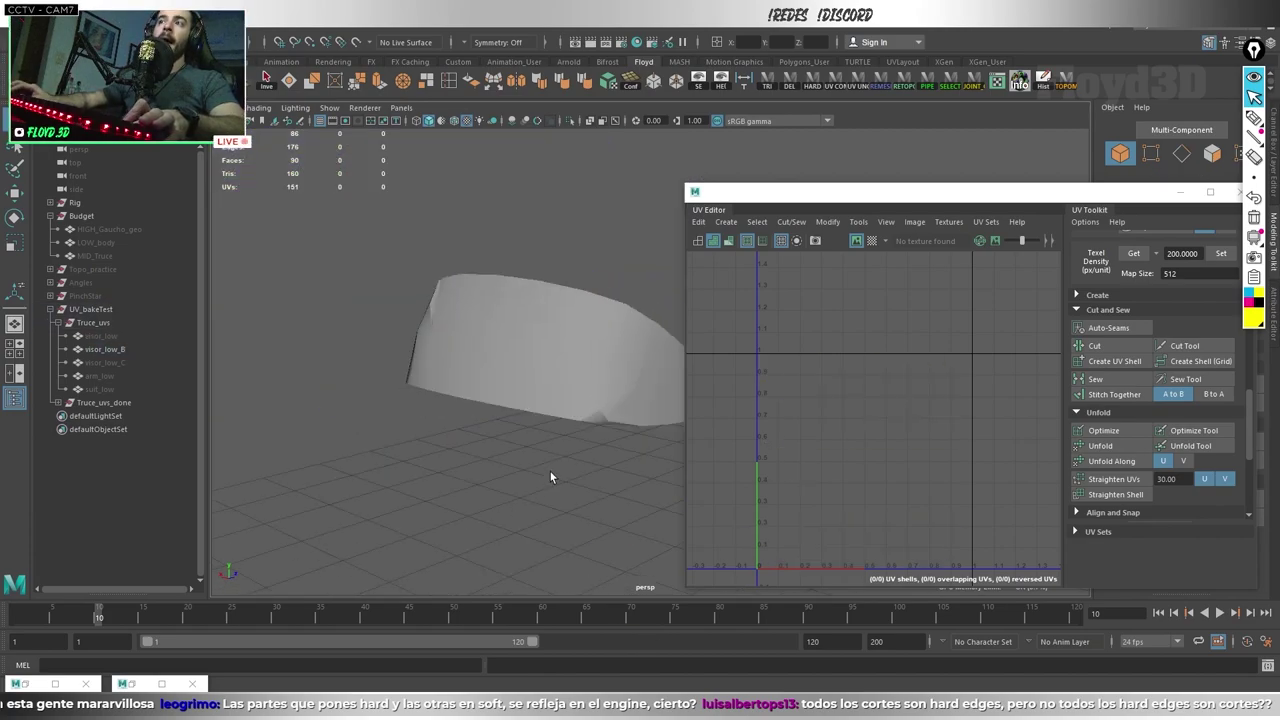
mouse_move(550, 471)
left_mouse_down("alt")
mouse_move(504, 516)
mouse_move(511, 410)
mouse_move(451, 394)
mouse_move(541, 476)
mouse_move(531, 499)
left_mouse_up("alt")
left_click(536, 441)
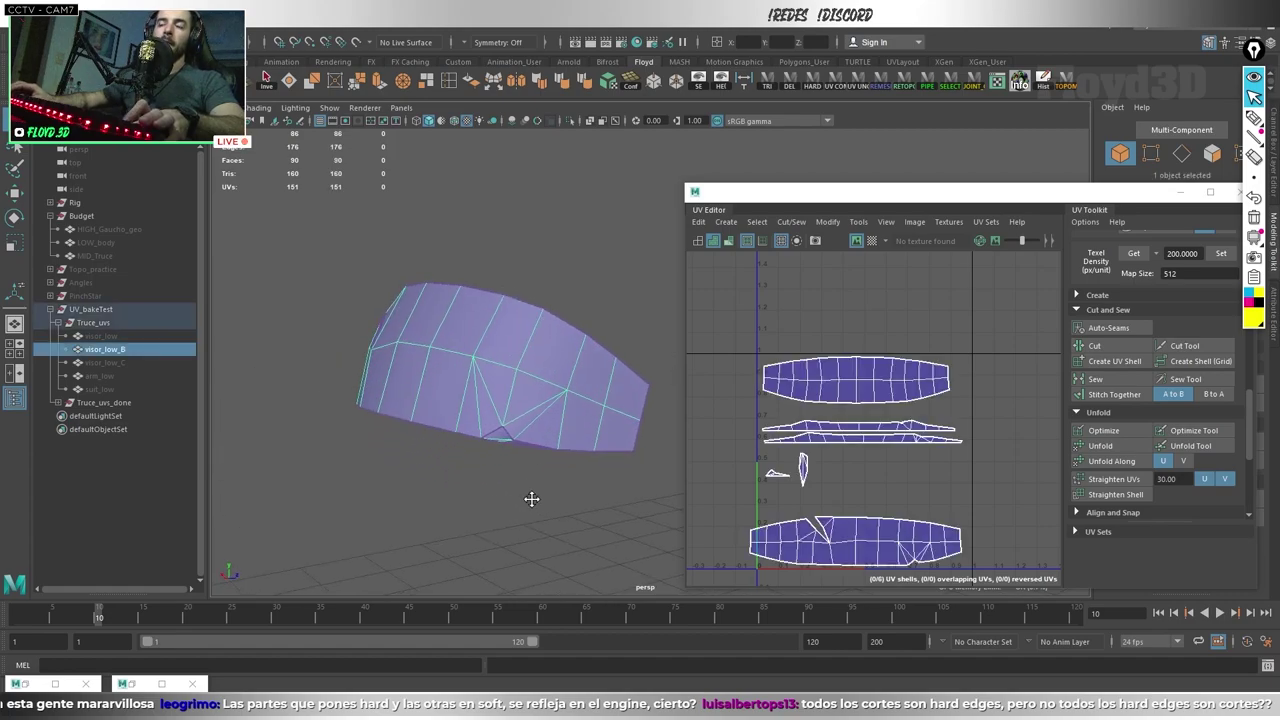
left_click(531, 497)
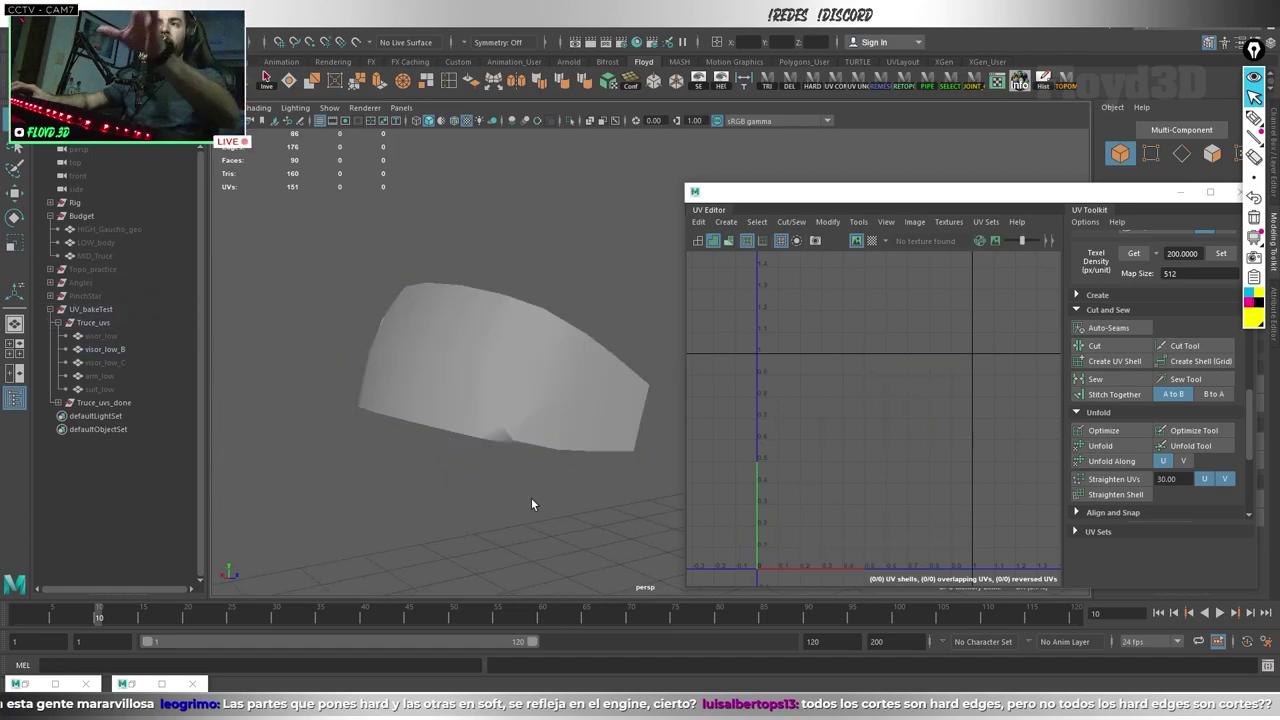
left_click(531, 393)
left_click(512, 533)
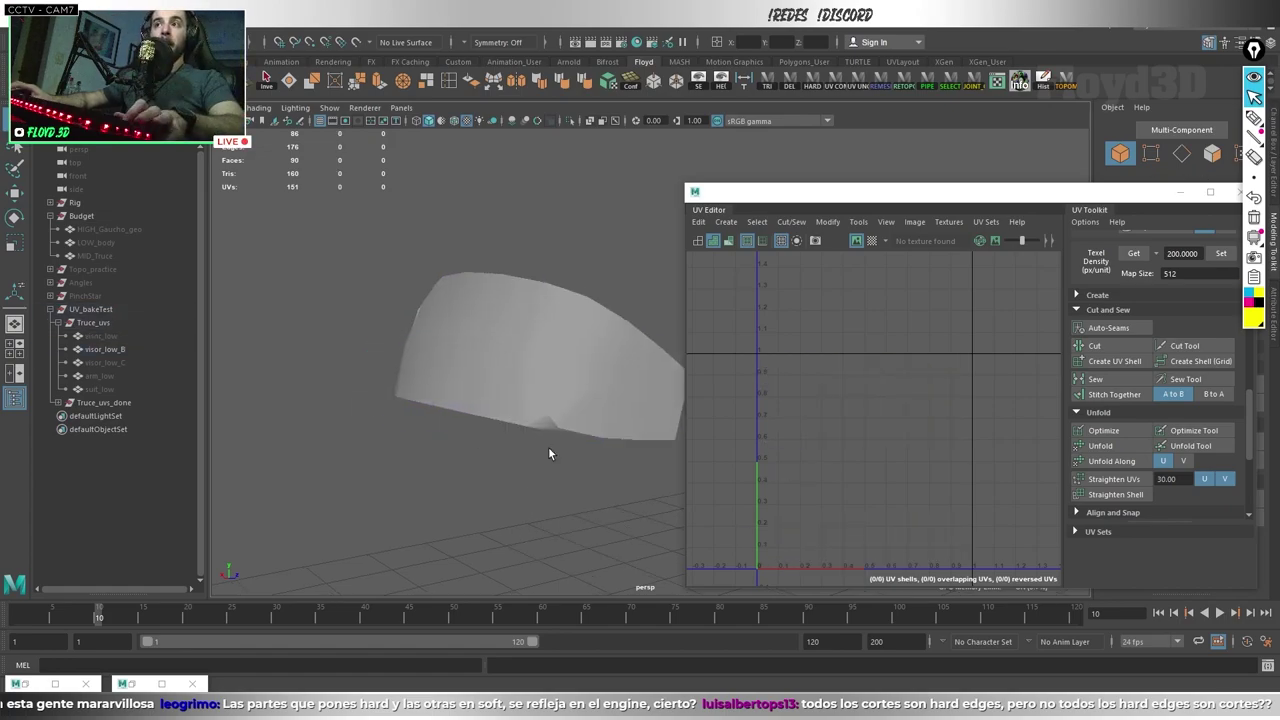
mouse_move(548, 446)
left_mouse_down("alt")
mouse_move(535, 443)
mouse_move(568, 487)
mouse_move(506, 464)
left_mouse_up("alt")
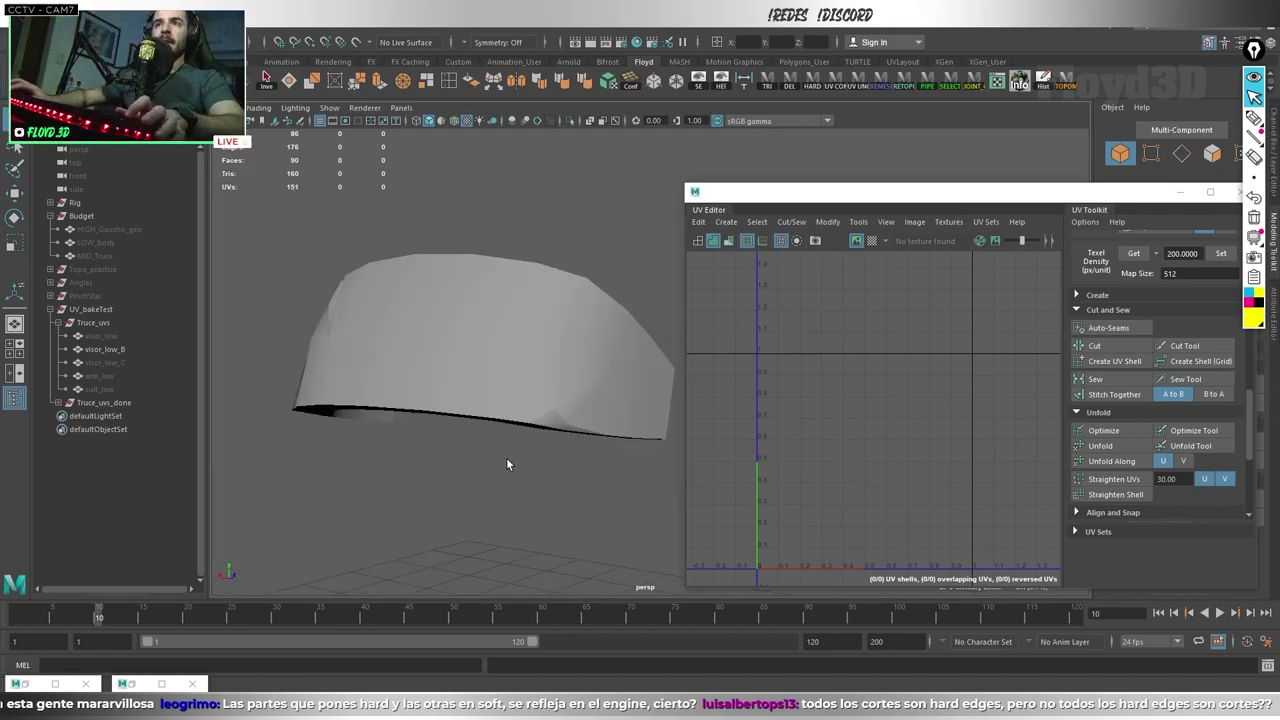
left_click(506, 464)
mouse_move(572, 507)
left_mouse_down("alt")
mouse_move(364, 466)
mouse_move(560, 474)
mouse_move(515, 459)
mouse_move(588, 362)
left_mouse_up("alt")
left_click(540, 483)
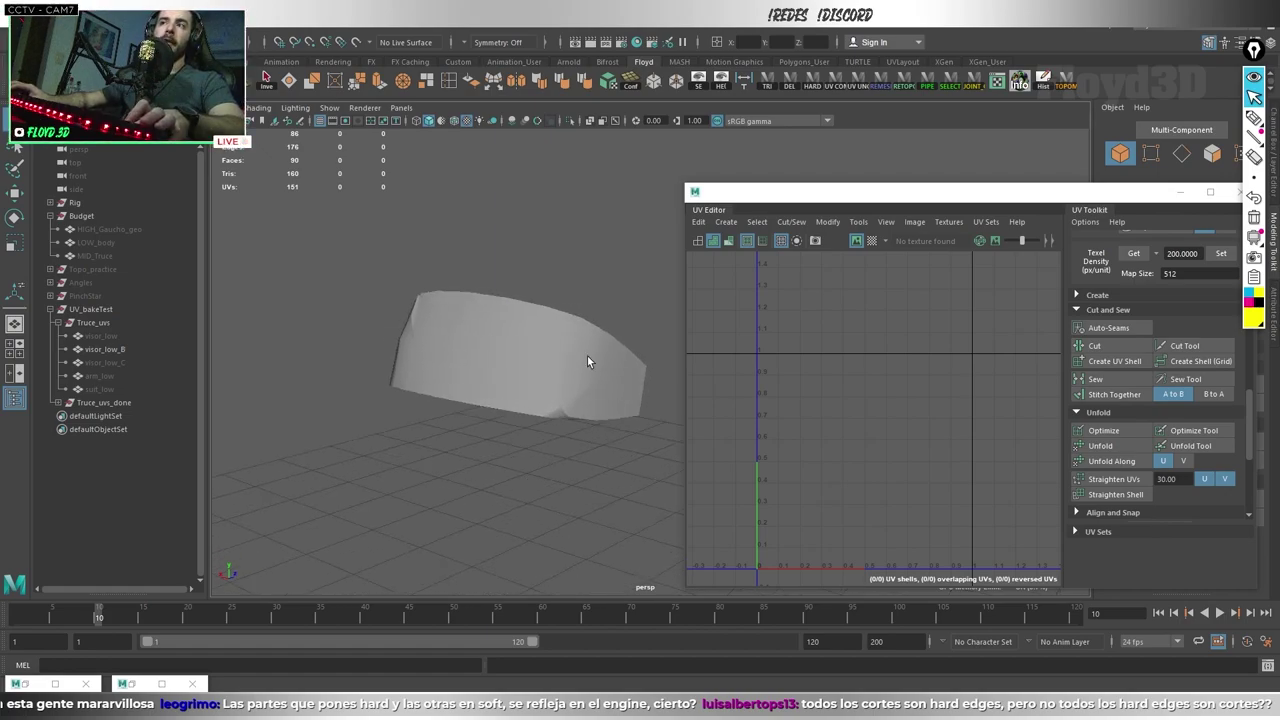
mouse_move(570, 418)
left_mouse_down("alt")
mouse_move(547, 477)
mouse_move(591, 437)
mouse_move(634, 480)
mouse_move(484, 491)
mouse_move(486, 443)
left_mouse_up("alt")
left_click(486, 443)
mouse_move(406, 377)
left_mouse_down("alt")
mouse_move(493, 348)
mouse_move(516, 380)
mouse_move(504, 414)
left_mouse_up("alt")
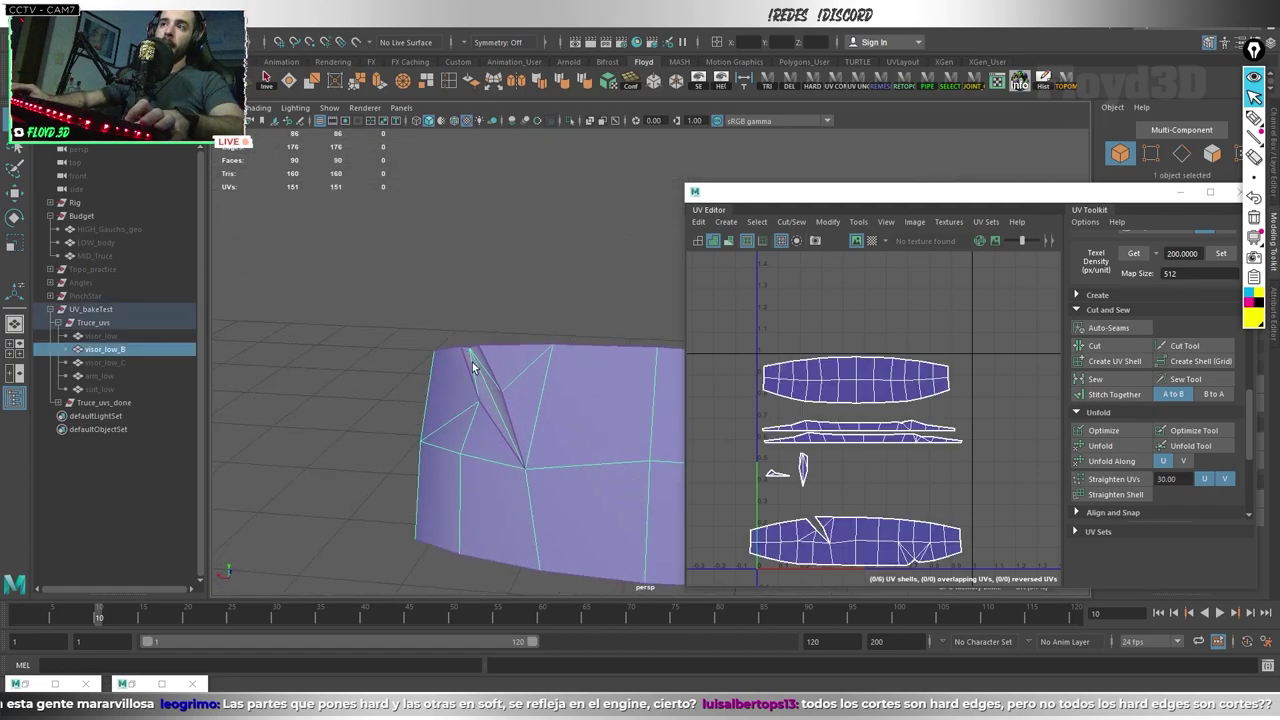
left_click_drag(474, 367, 462, 324, "alt")
left_click(518, 402)
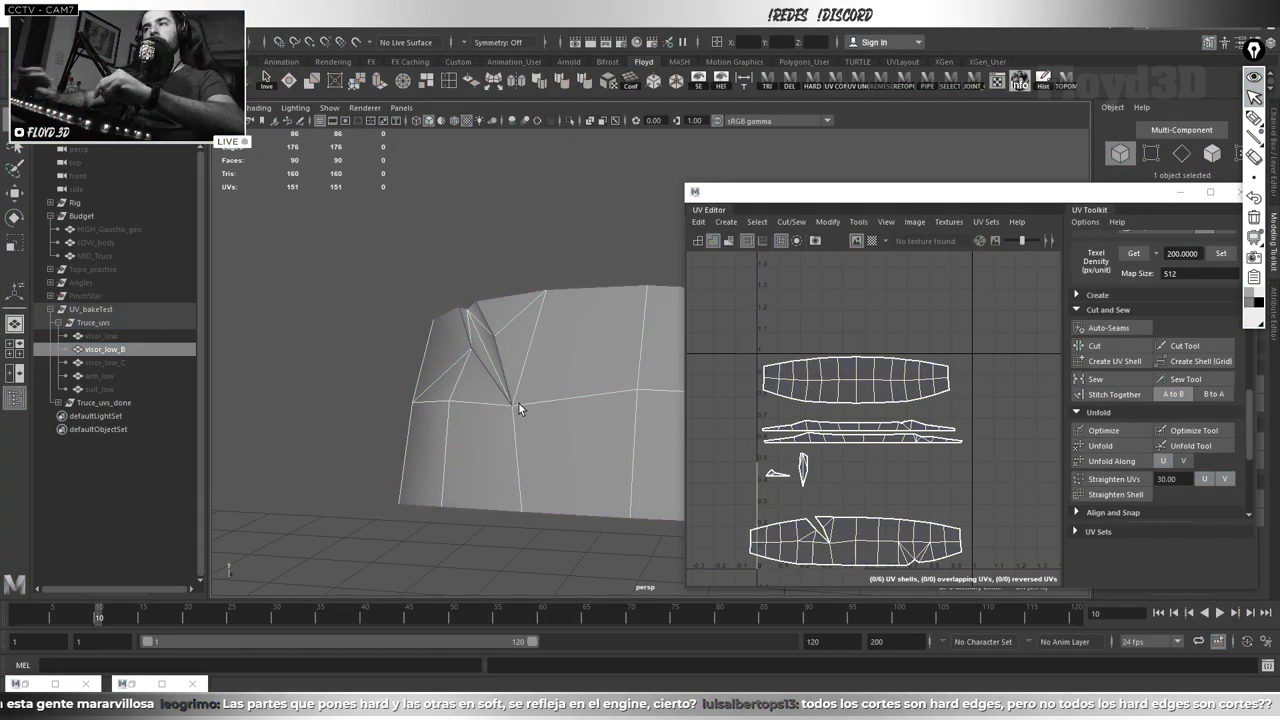
left_click(518, 402)
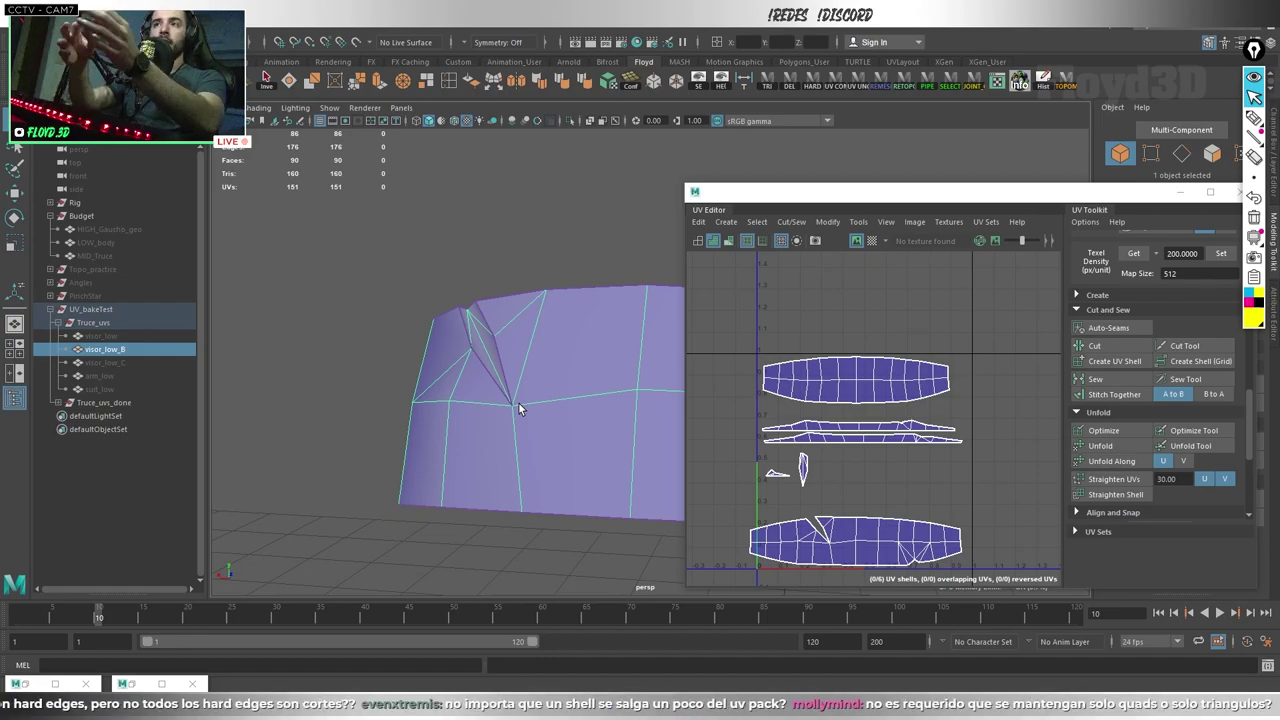
scroll(811, 493, "up", 2)
right_click_drag(851, 363, 851, 330)
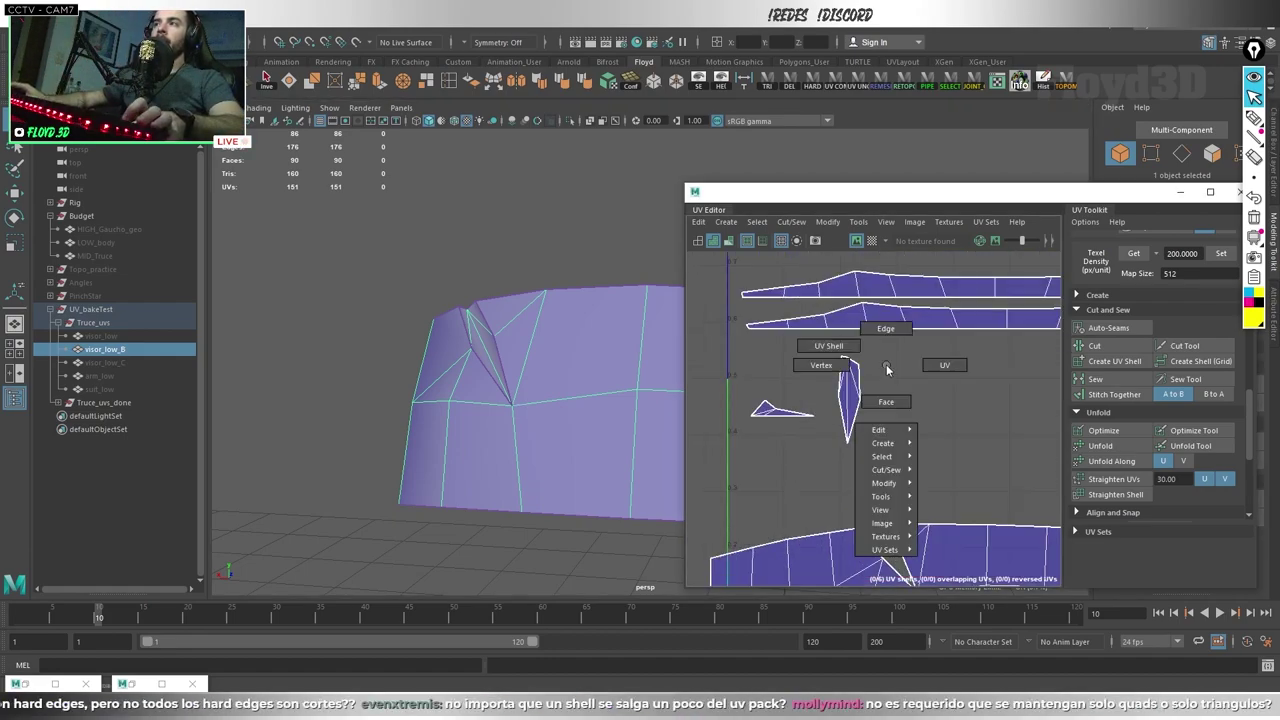
left_click(846, 395)
scroll(862, 417, "up", 2)
left_click(862, 417)
scroll(900, 410, "down", 2)
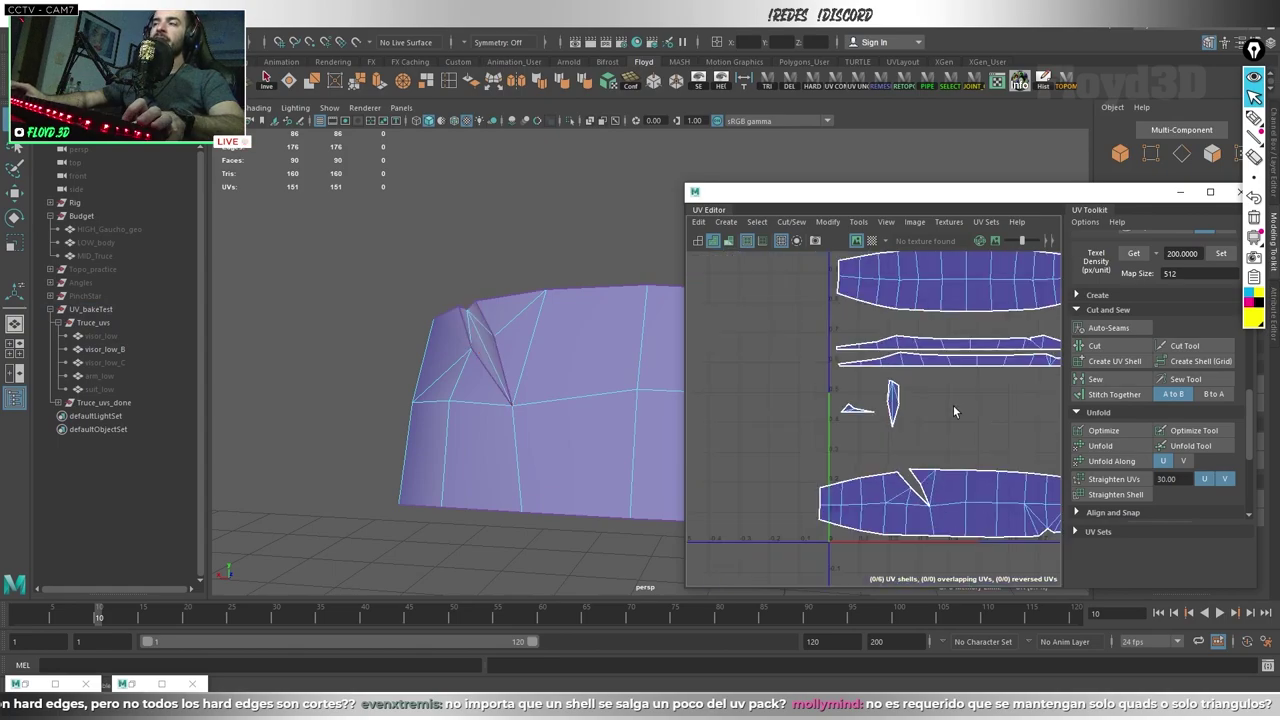
scroll(915, 425, "down", 2)
left_click(840, 394)
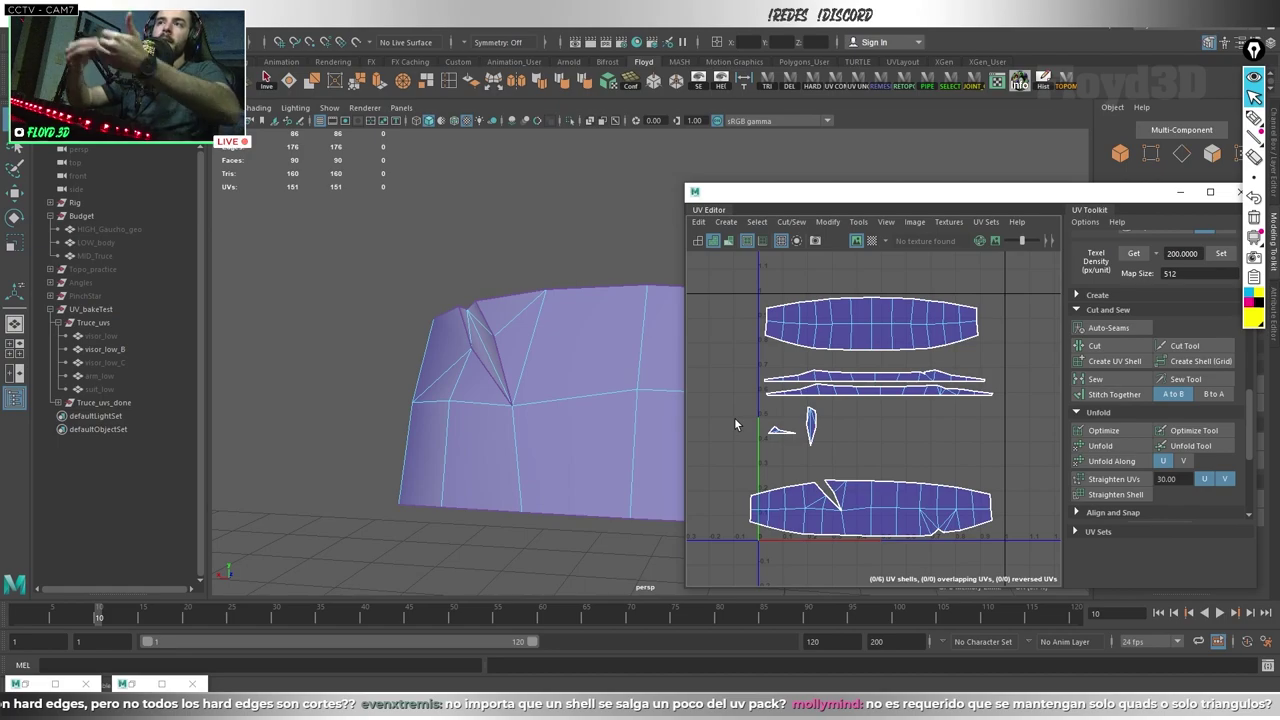
key("F8")
mouse_move(440, 204)
left_mouse_down("alt")
mouse_move(543, 254)
mouse_move(494, 280)
mouse_move(459, 362)
left_mouse_up("alt")
left_click(409, 343)
left_click(478, 390)
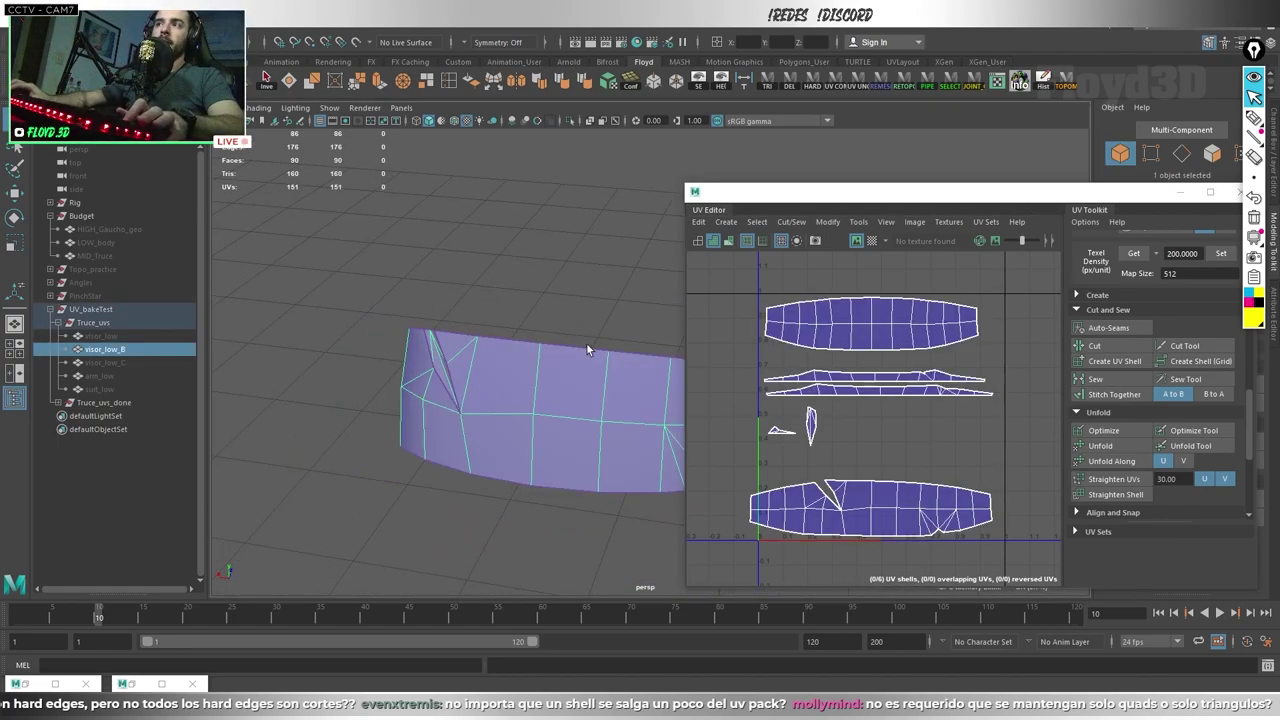
scroll(785, 415, "up", 3)
key("f")
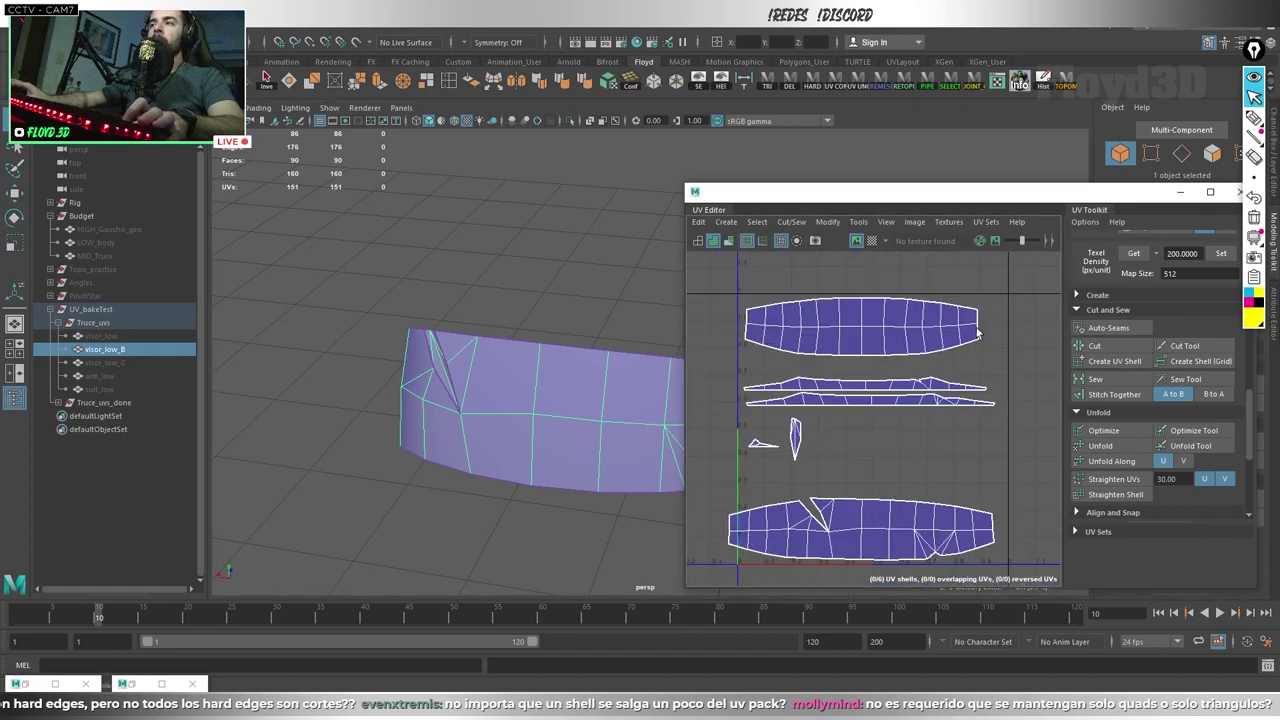
mouse_move(555, 358)
left_mouse_down("alt")
mouse_move(486, 366)
mouse_move(483, 438)
mouse_move(686, 392)
left_mouse_up("alt")
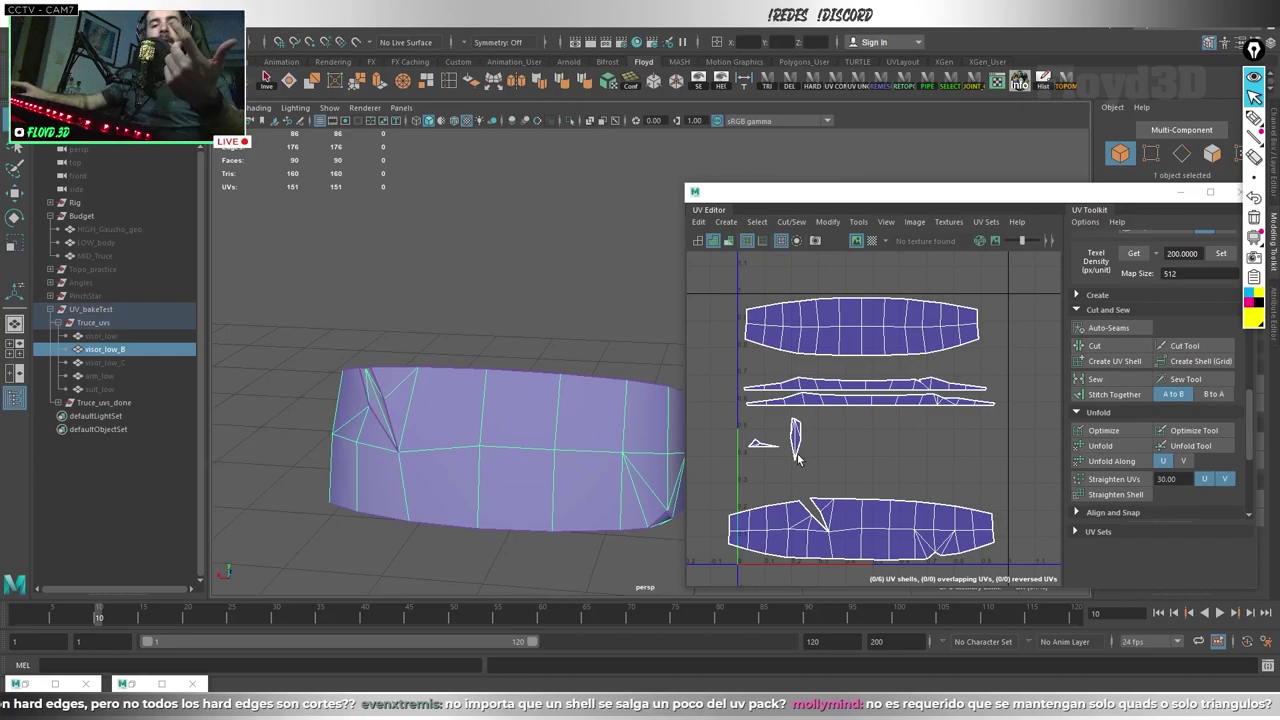
mouse_move(554, 449)
left_mouse_down("alt")
mouse_move(554, 414)
mouse_move(444, 440)
mouse_move(422, 263)
left_mouse_up("alt")
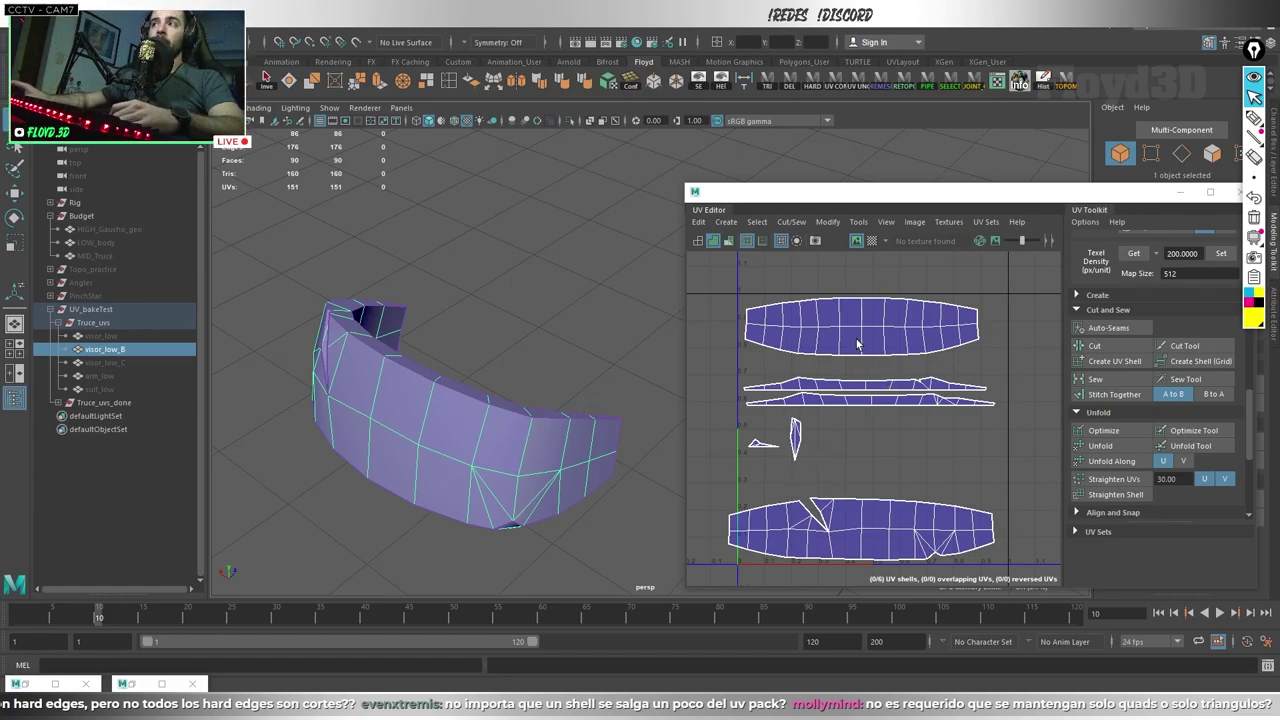
scroll(856, 343, "up", 2)
scroll(719, 323, "down", 1)
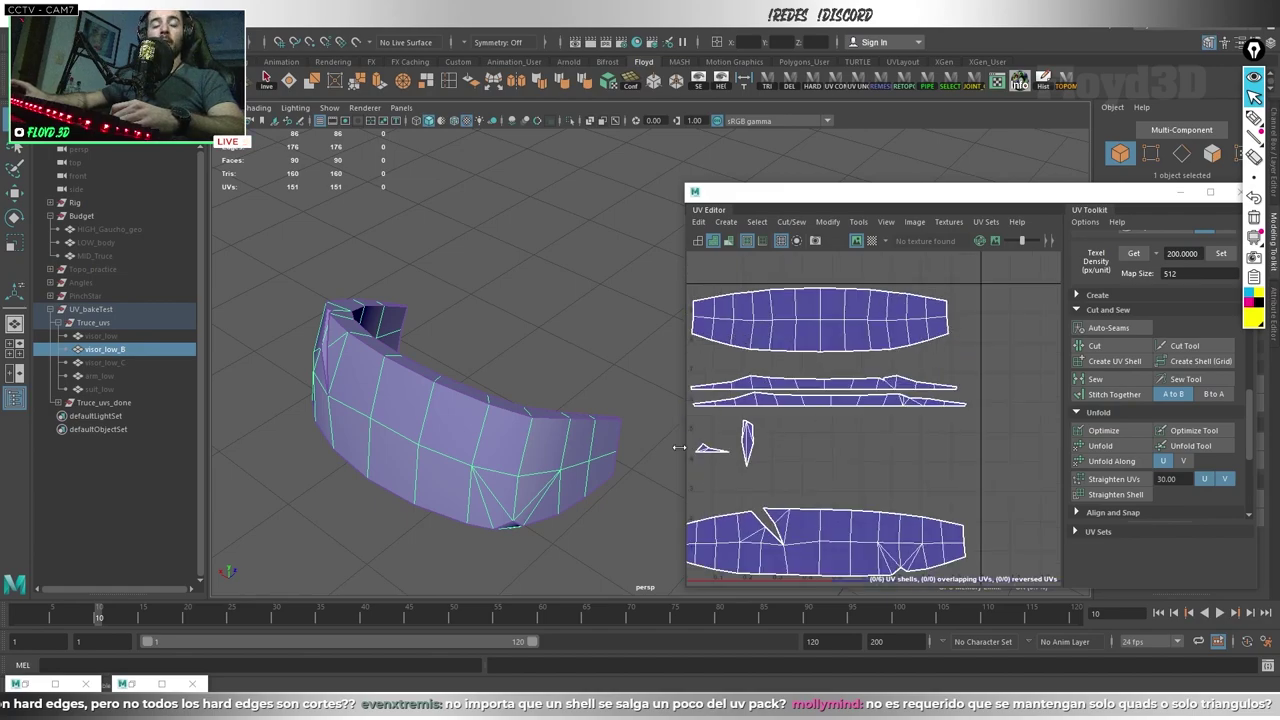